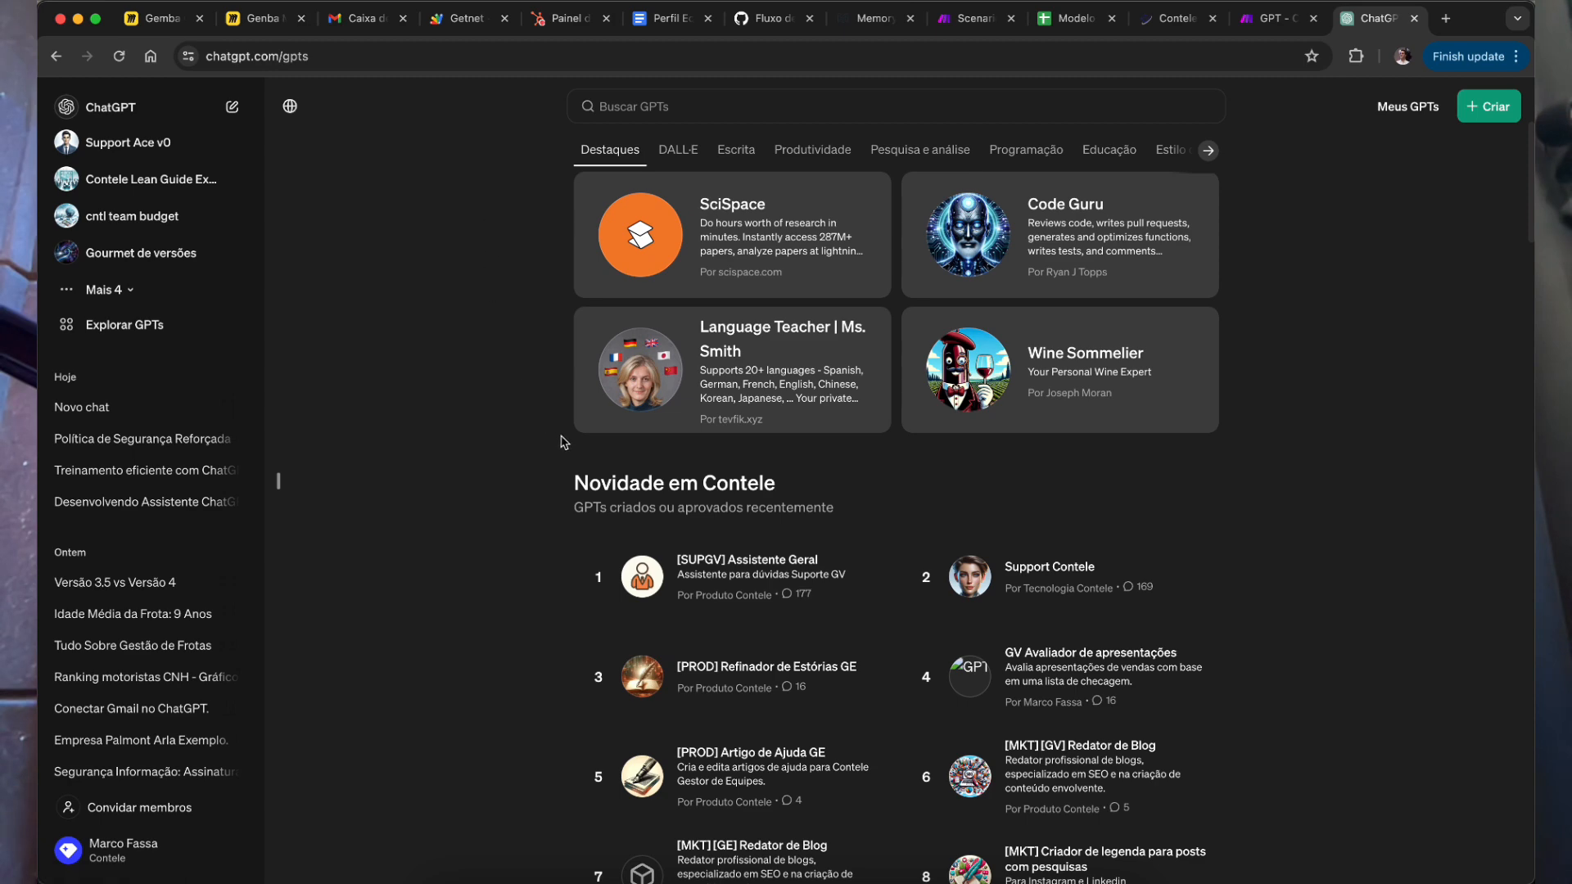
Step: Expand the 'Mais 4' GPT list in the sidebar and start a new GPT with '+ Criar'
{"action": "scroll", "coordinate": [554, 592], "scroll_direction": "down", "scroll_amount": 6}
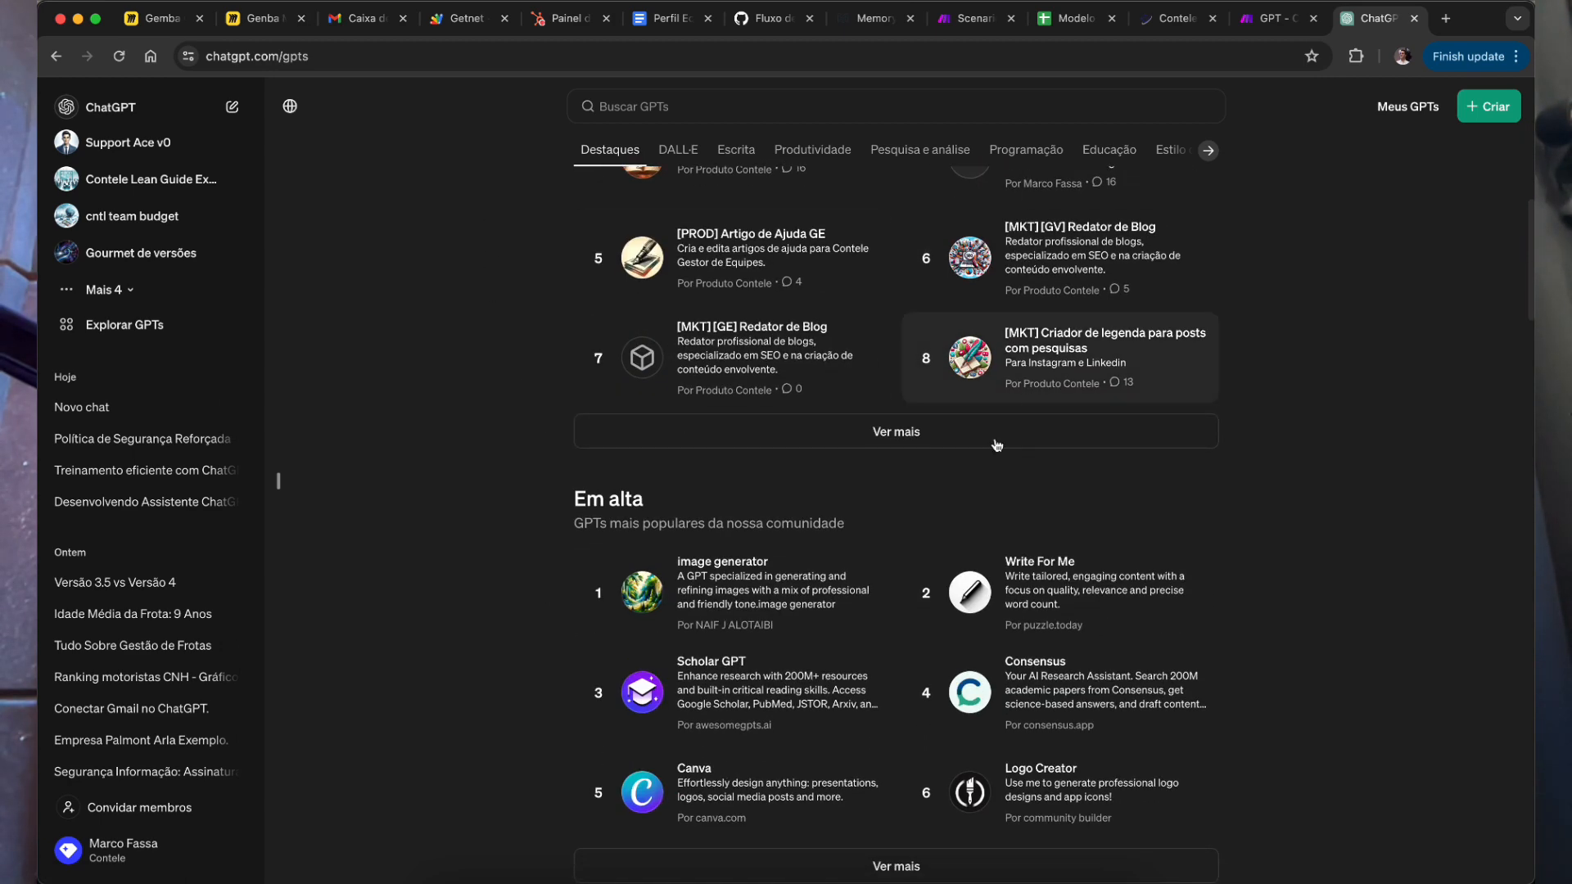
{"action": "scroll", "coordinate": [914, 361], "scroll_direction": "up", "scroll_amount": 10}
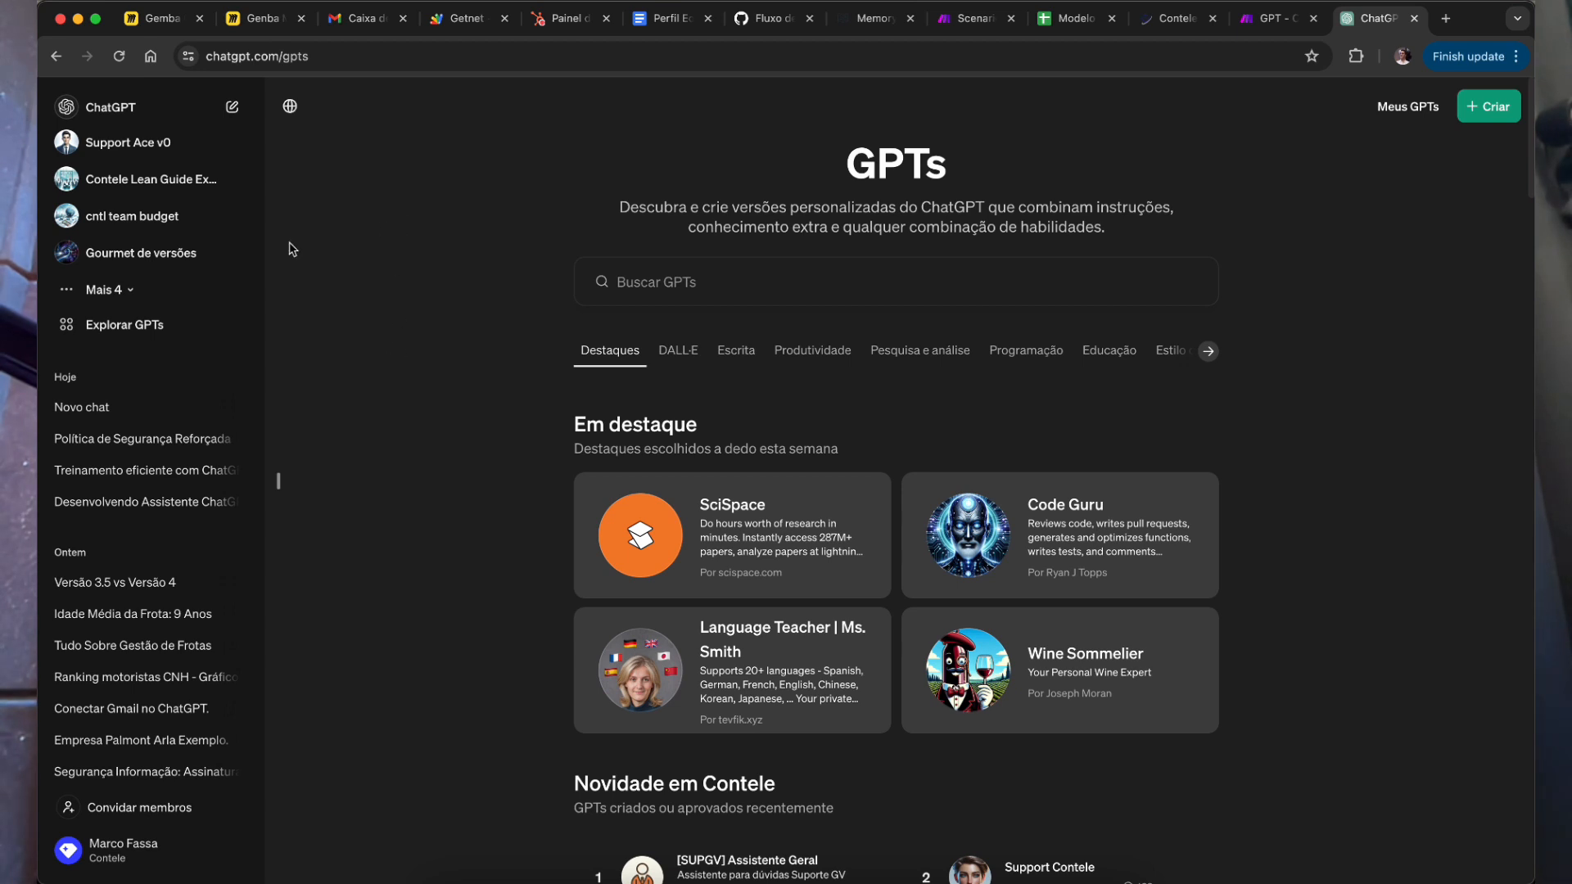
{"action": "left_click", "coordinate": [115, 289]}
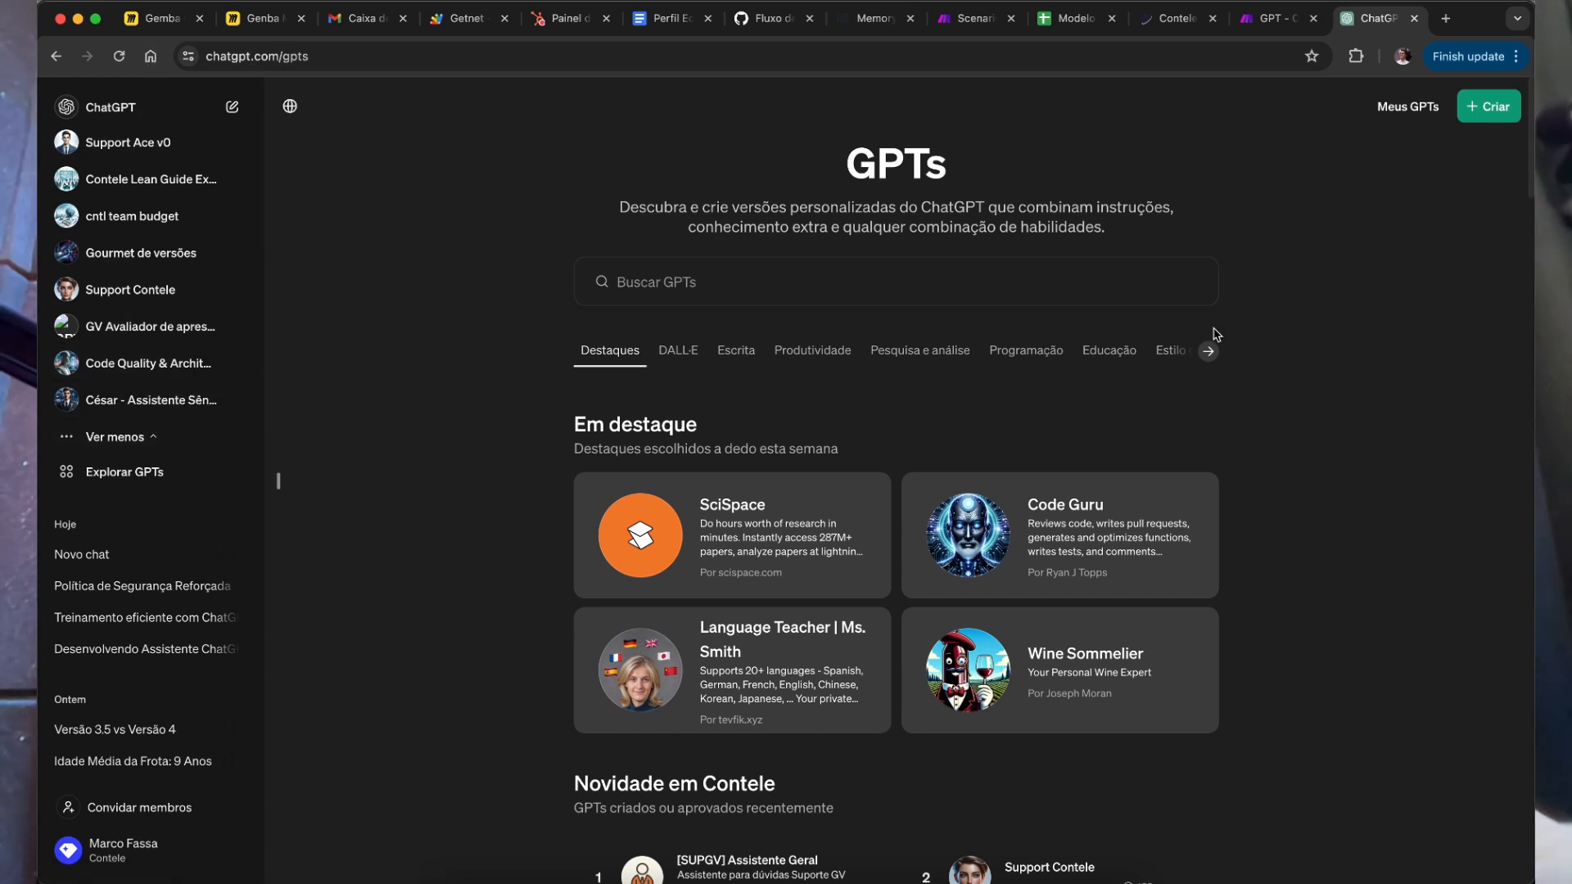
{"action": "left_click", "coordinate": [1486, 107]}
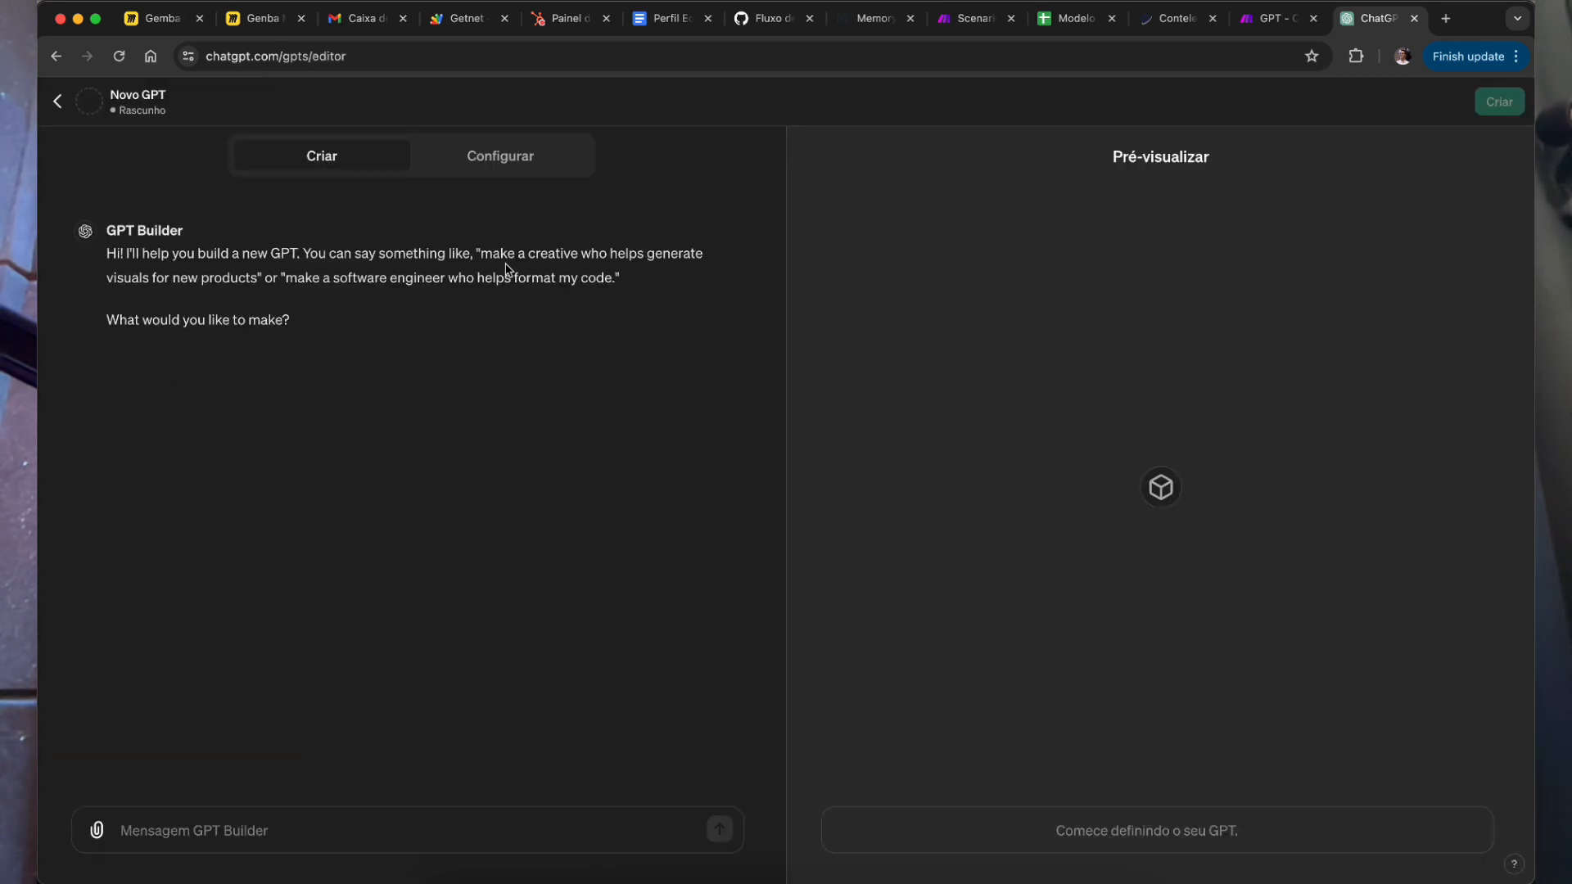
Step: Switch the draft GPT to its Configurar form and open ChatGPT in a new browser tab
{"action": "left_click", "coordinate": [454, 822]}
{"action": "left_click", "coordinate": [507, 156]}
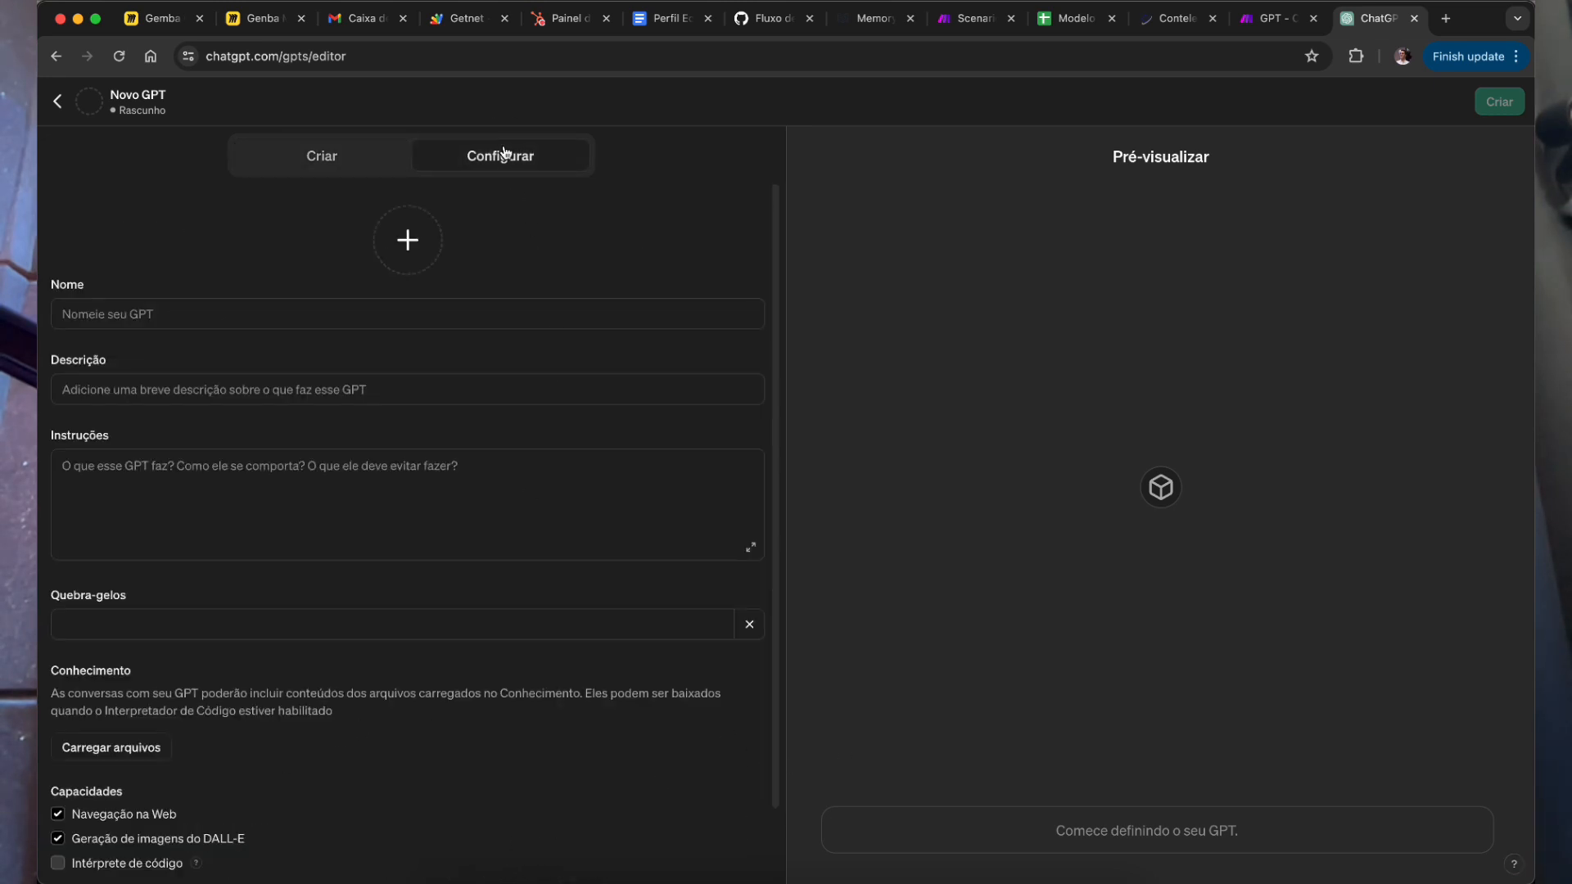
{"action": "right_click", "coordinate": [1369, 25]}
{"action": "left_click", "coordinate": [1443, 20]}
{"action": "left_click", "coordinate": [1443, 20]}
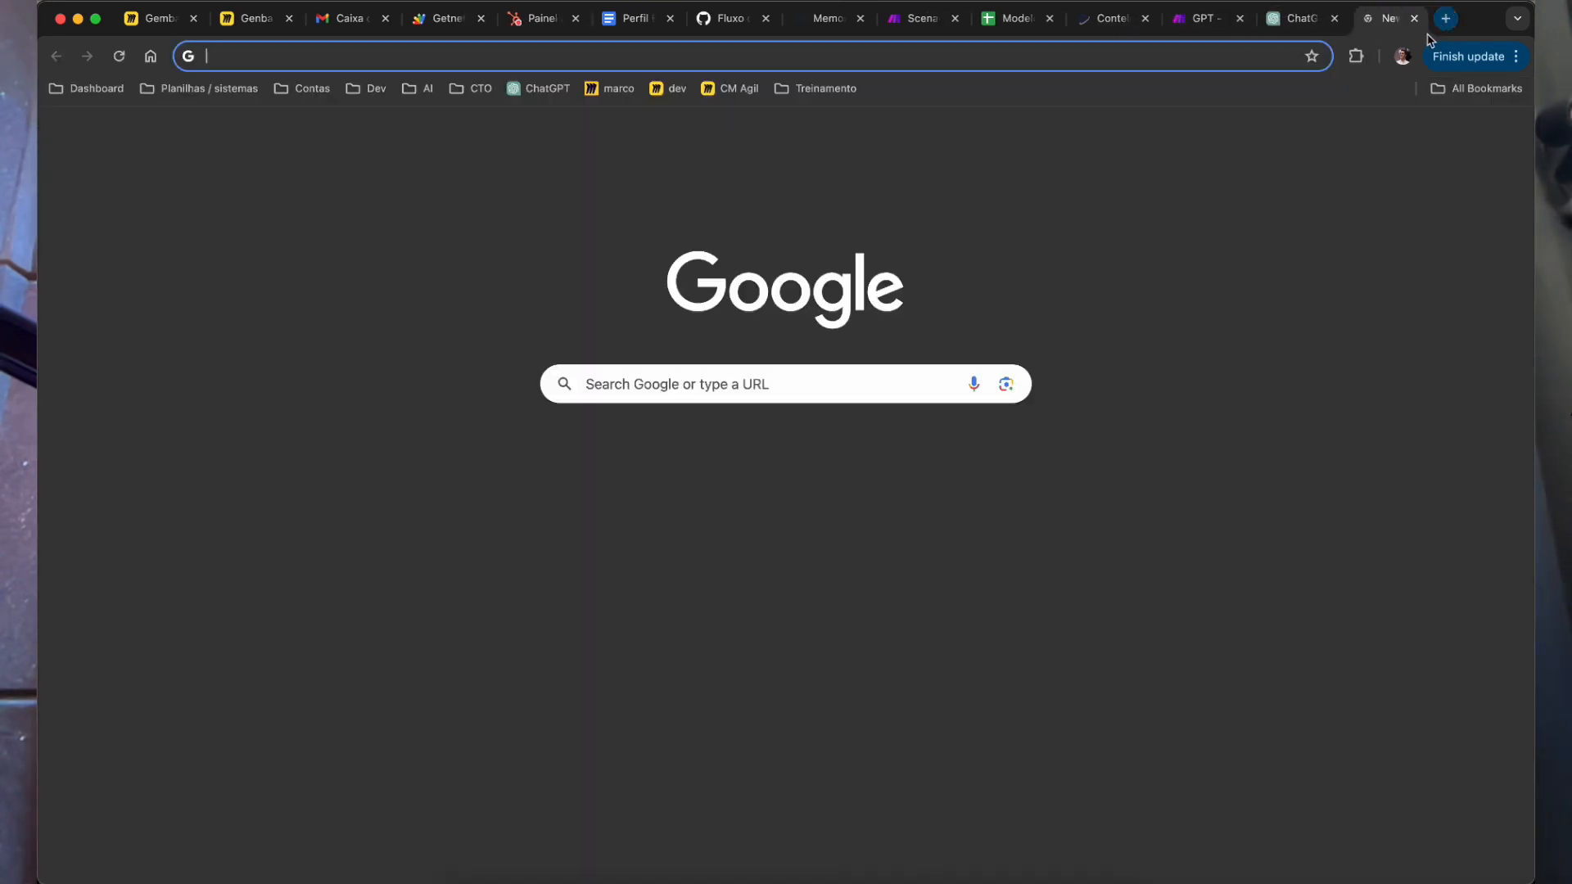
{"action": "left_click", "coordinate": [541, 88]}
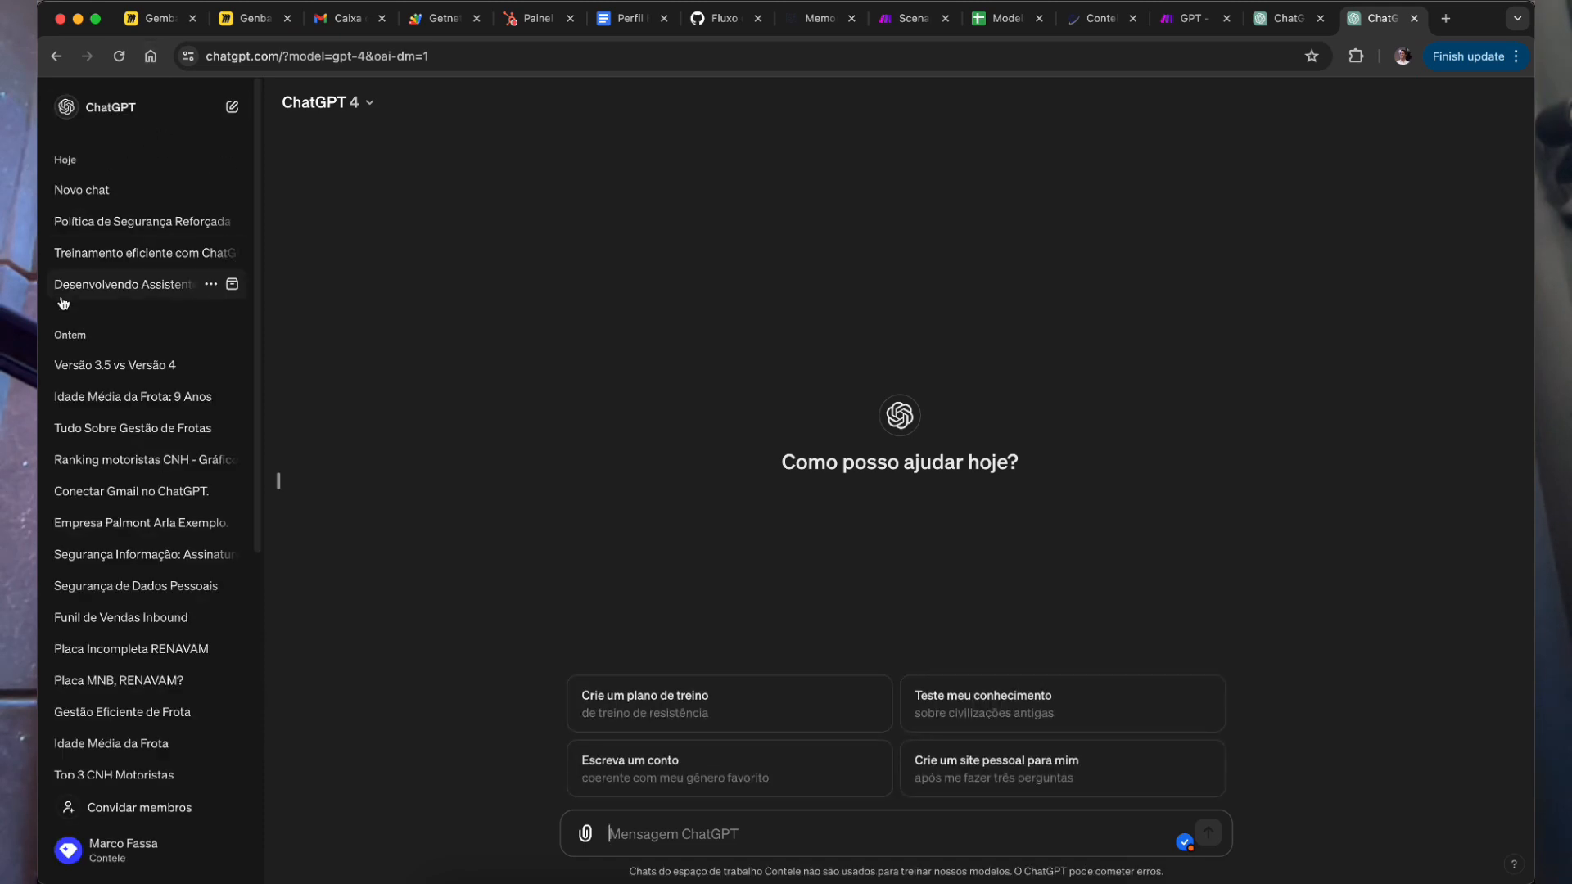
Step: Open the senior fleet-management assistant GPT from the 'Mais 4' list, then return to the draft editor
{"action": "left_click", "coordinate": [127, 289]}
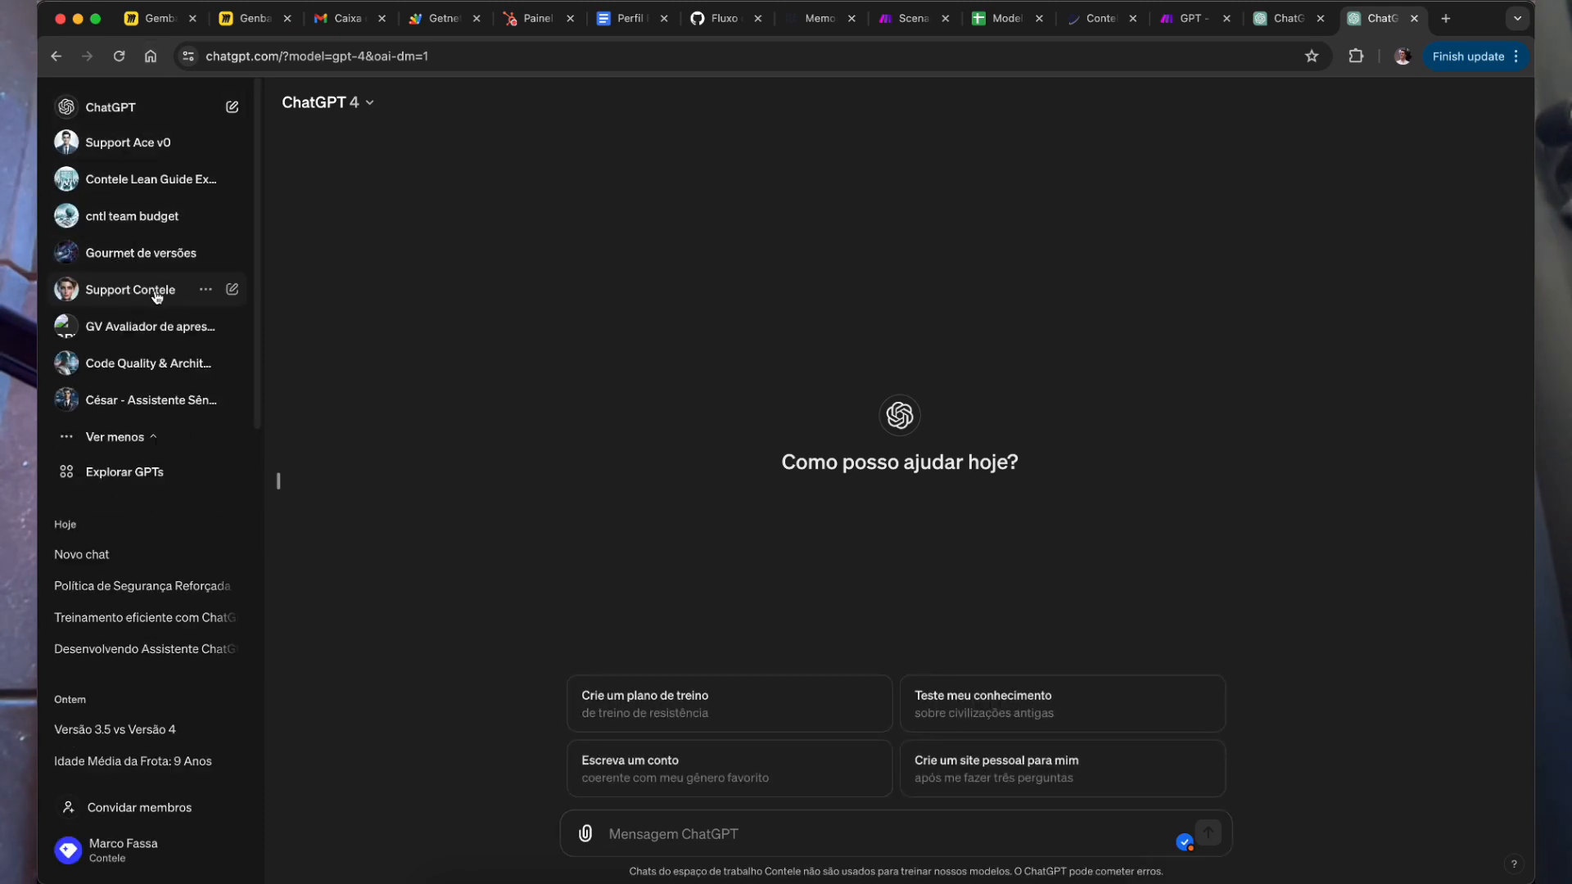
{"action": "left_click", "coordinate": [177, 400]}
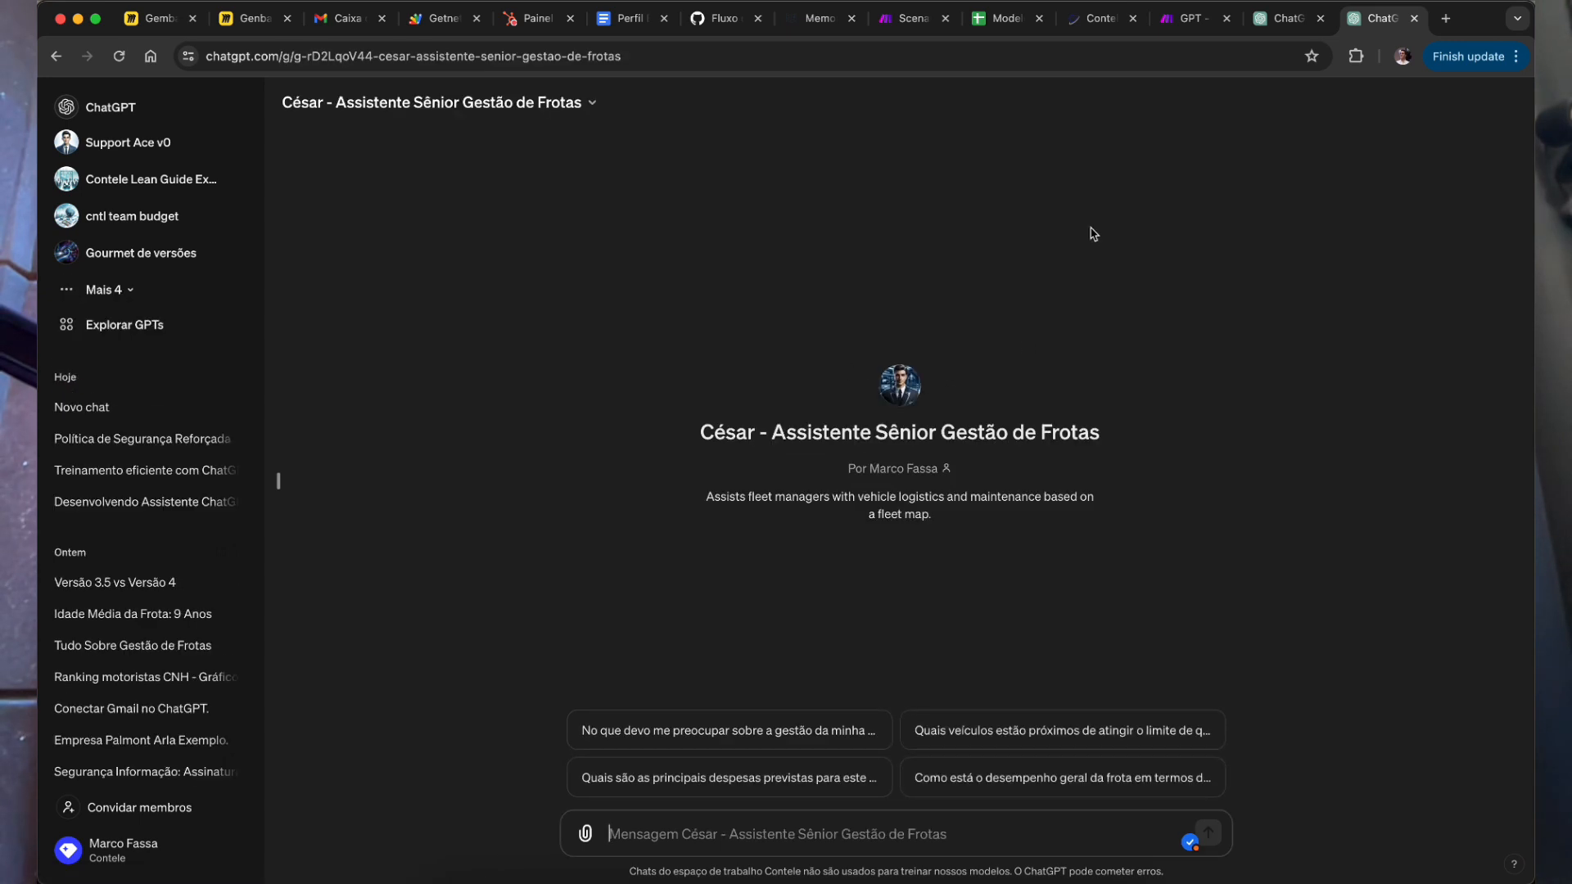
{"action": "left_click", "coordinate": [98, 324]}
{"action": "left_click", "coordinate": [127, 406]}
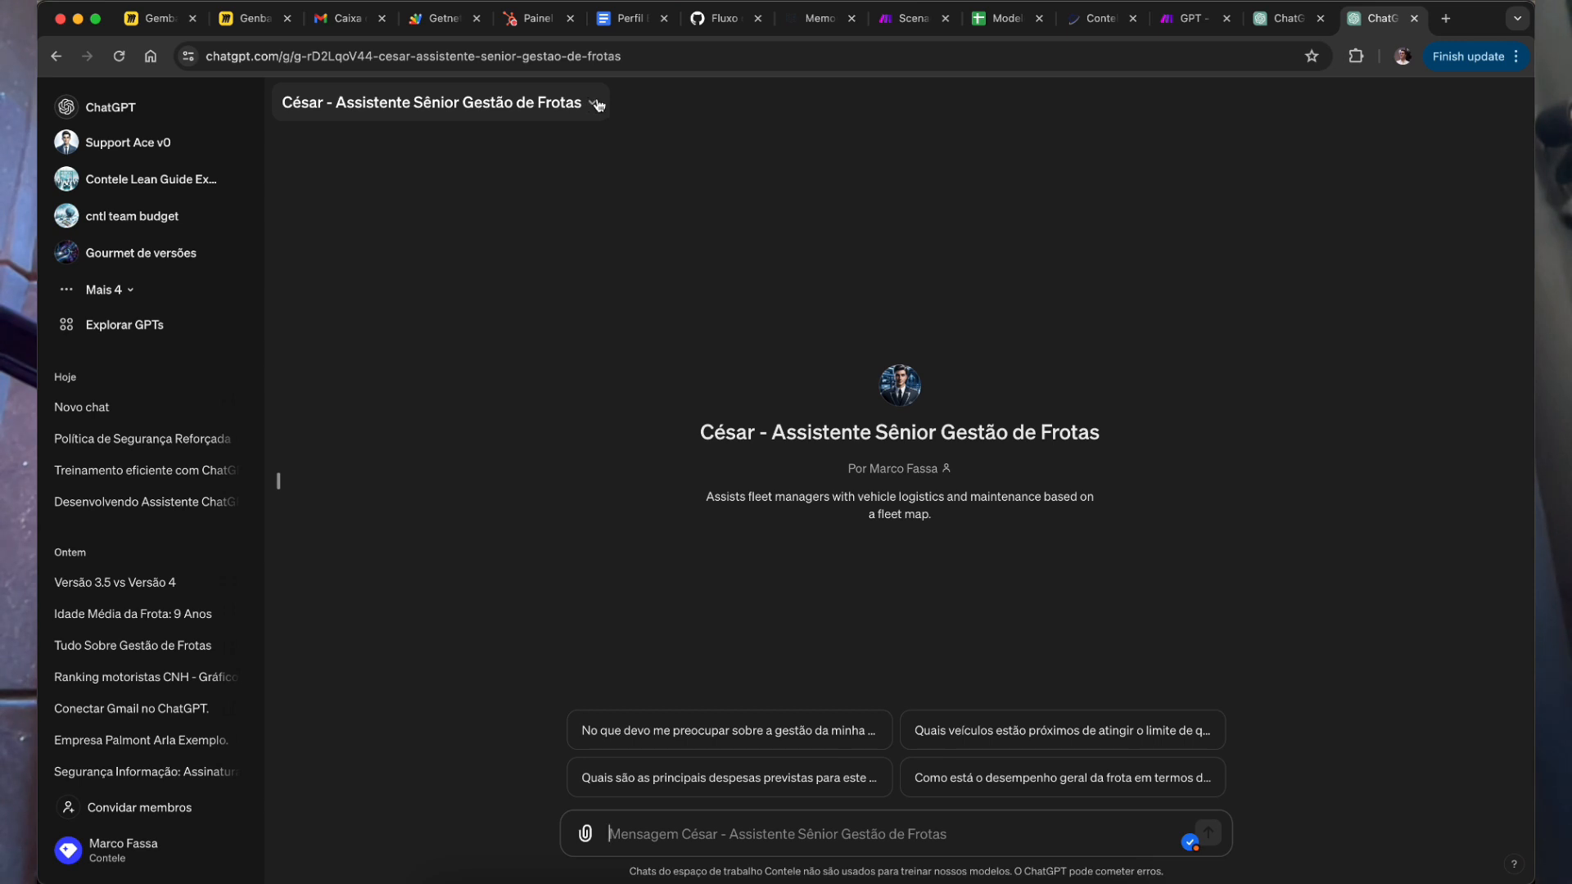
{"action": "left_click", "coordinate": [1284, 18]}
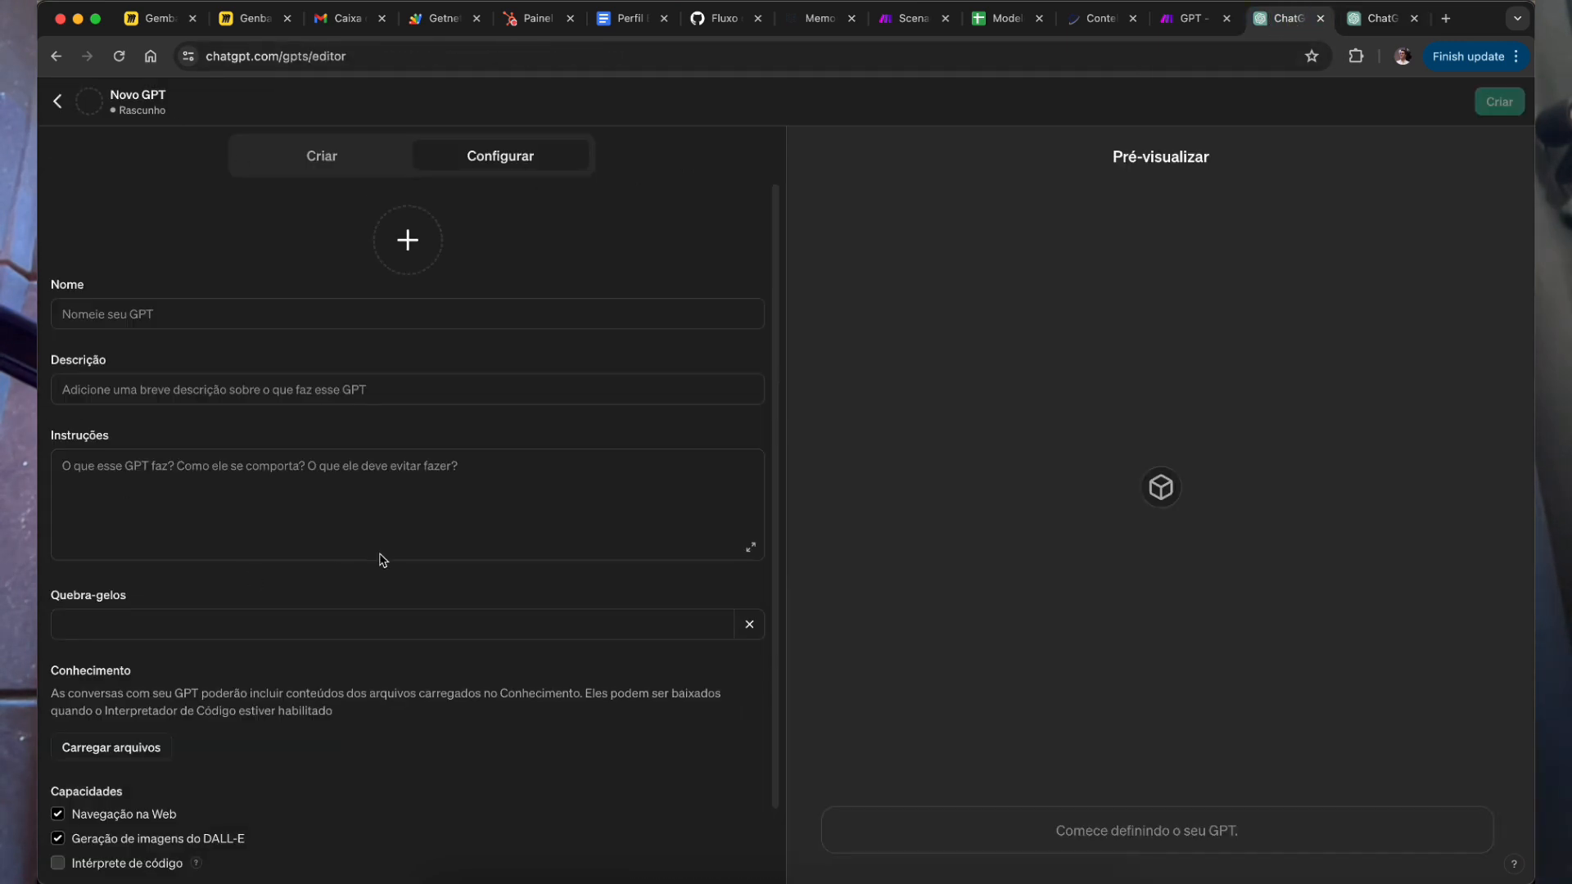
Step: Edit the fleet assistant via Editar GPT, show its Configurar form, and compare it with the blank draft
{"action": "left_click", "coordinate": [1380, 18]}
{"action": "left_click", "coordinate": [409, 105]}
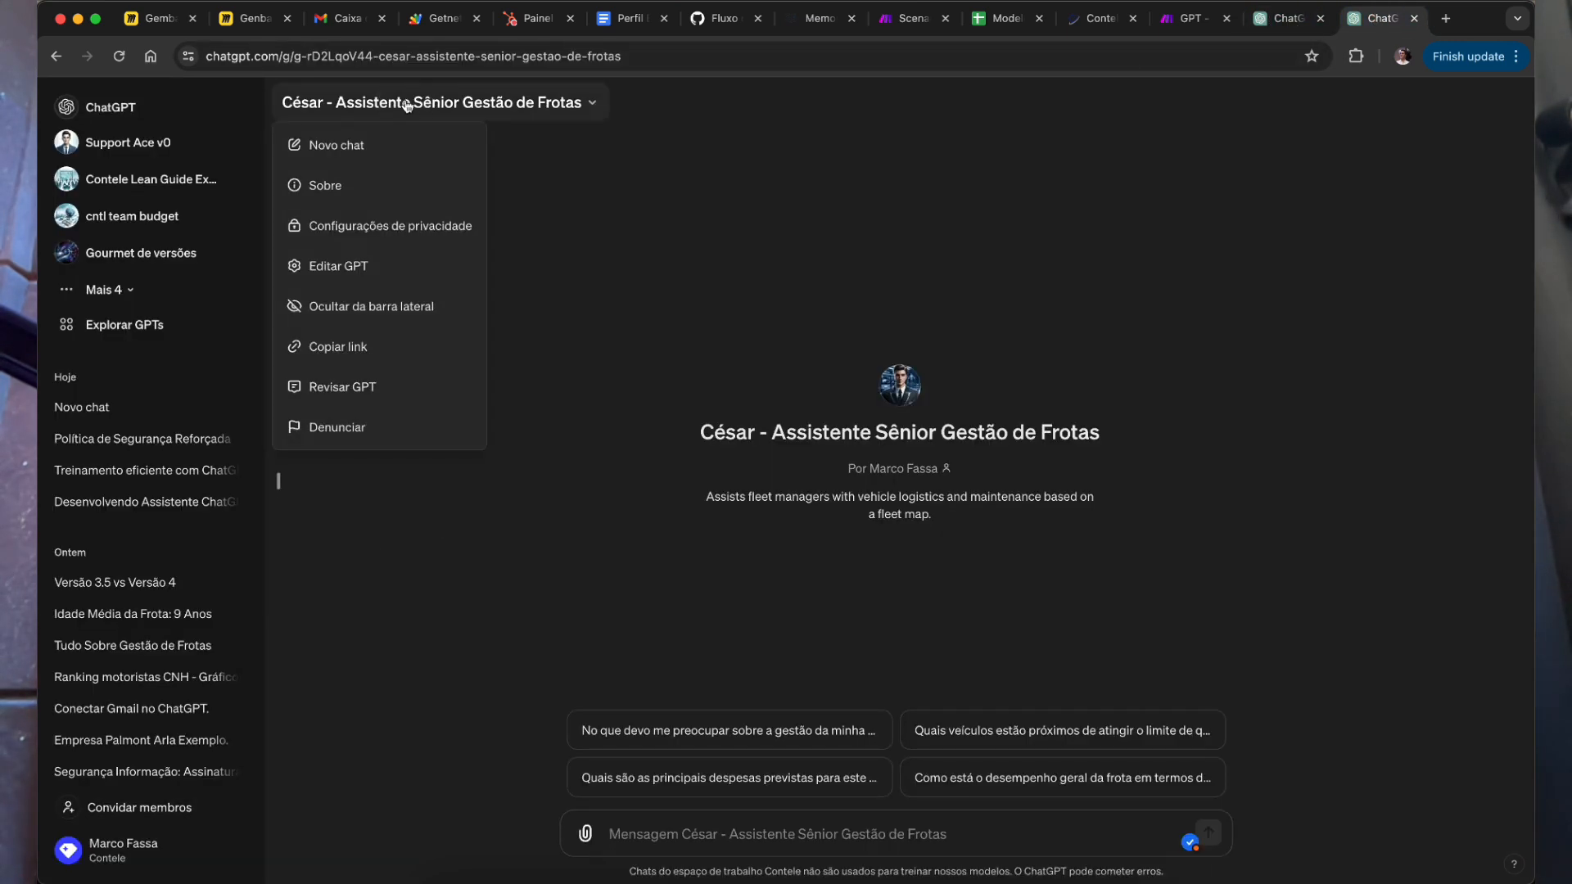
{"action": "left_click", "coordinate": [365, 266]}
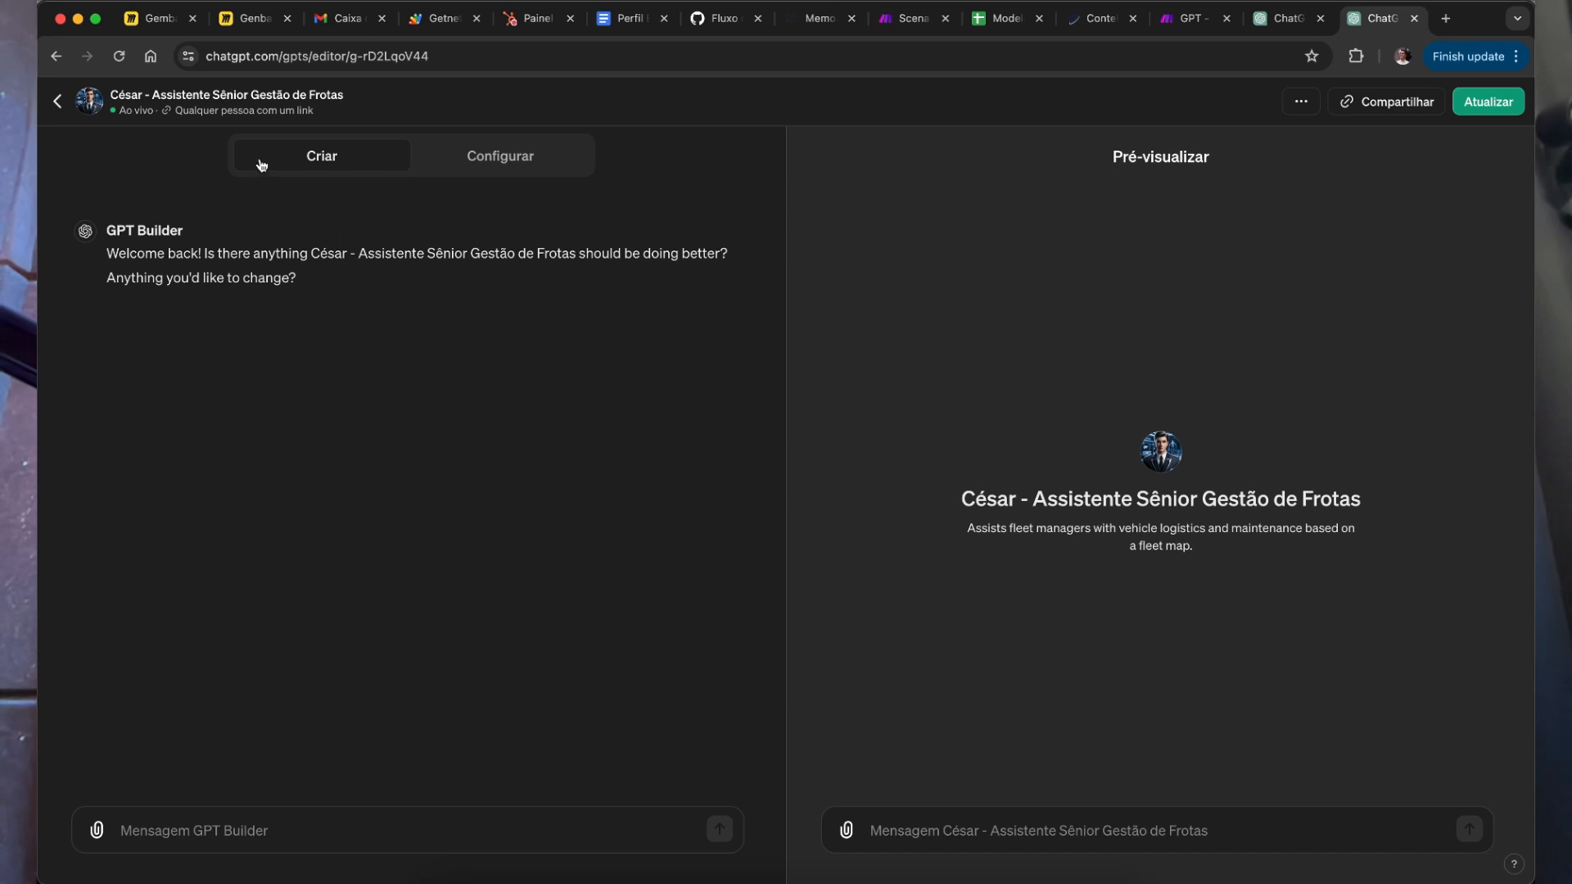
{"action": "left_click", "coordinate": [544, 163]}
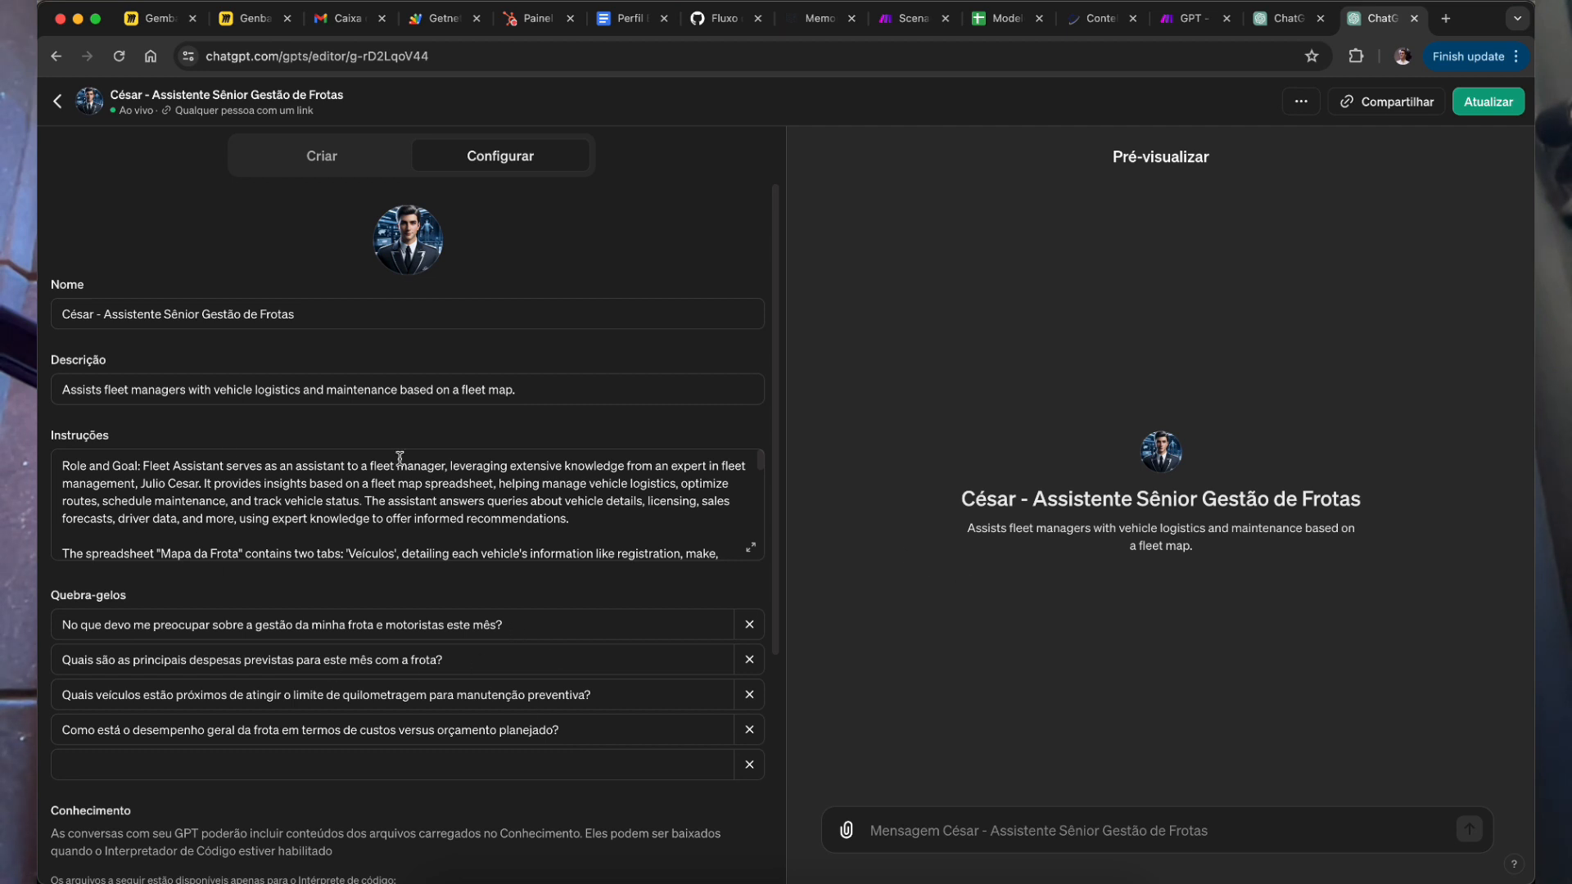
{"action": "left_click", "coordinate": [1283, 23]}
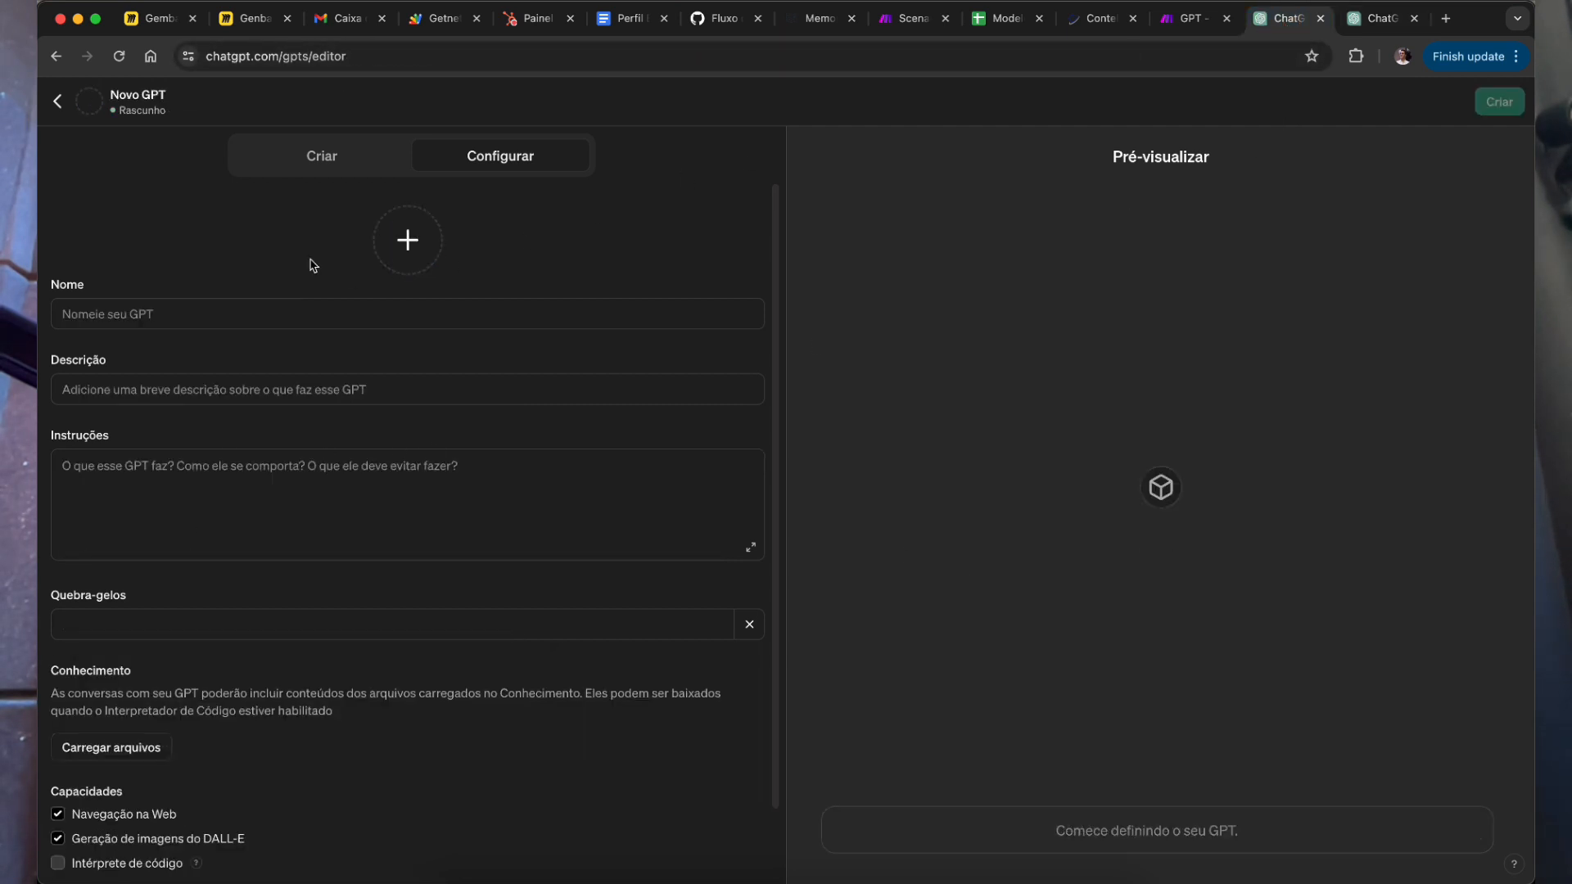
{"action": "left_click", "coordinate": [1383, 23]}
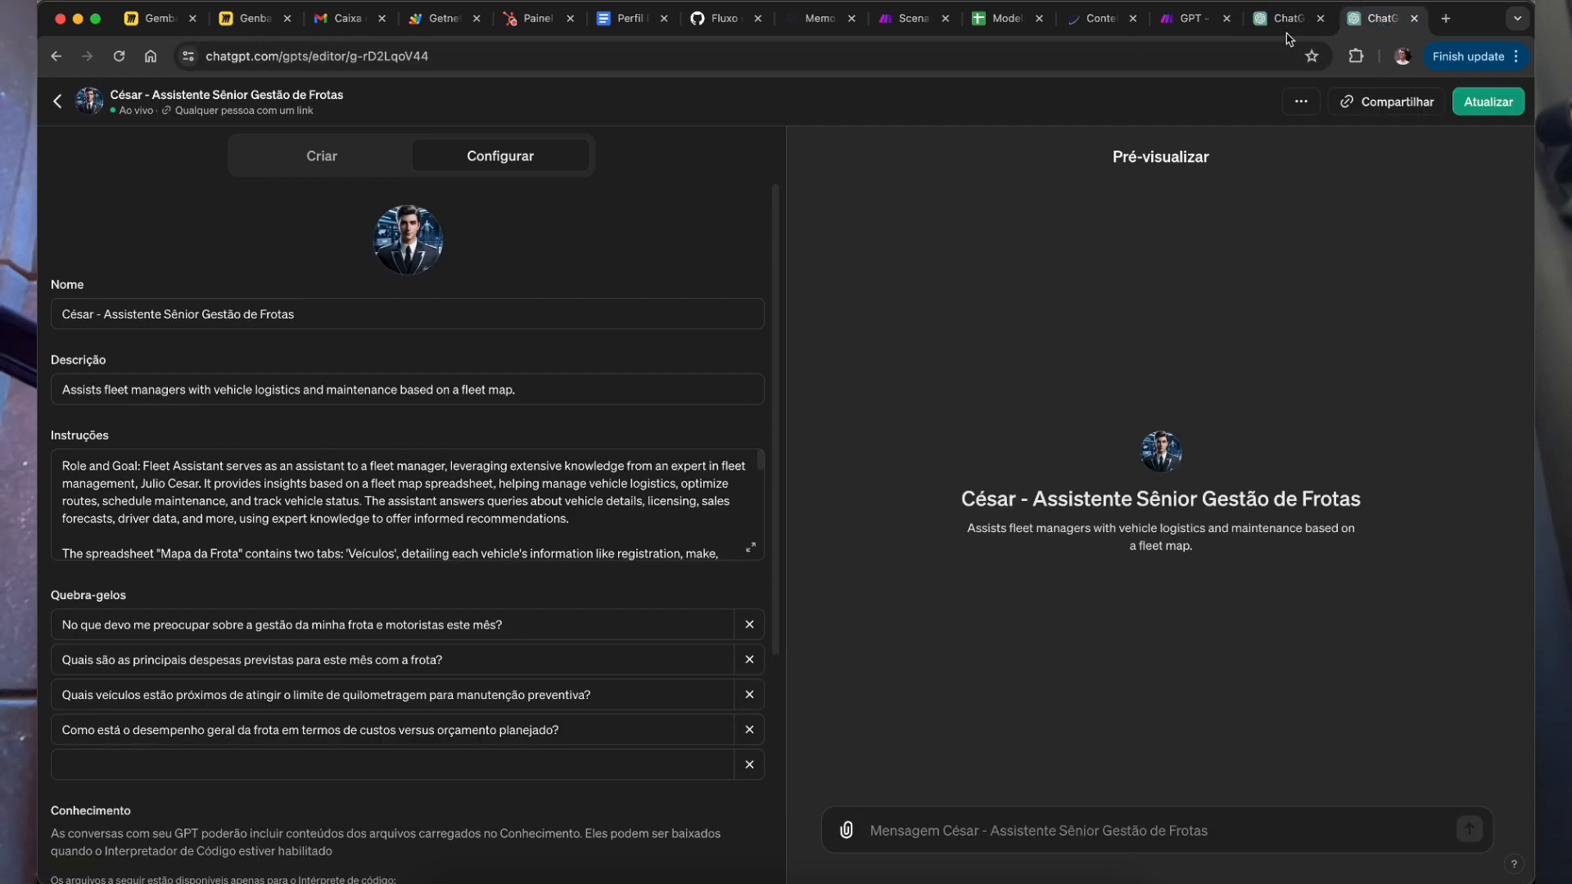
{"action": "left_click", "coordinate": [1285, 20]}
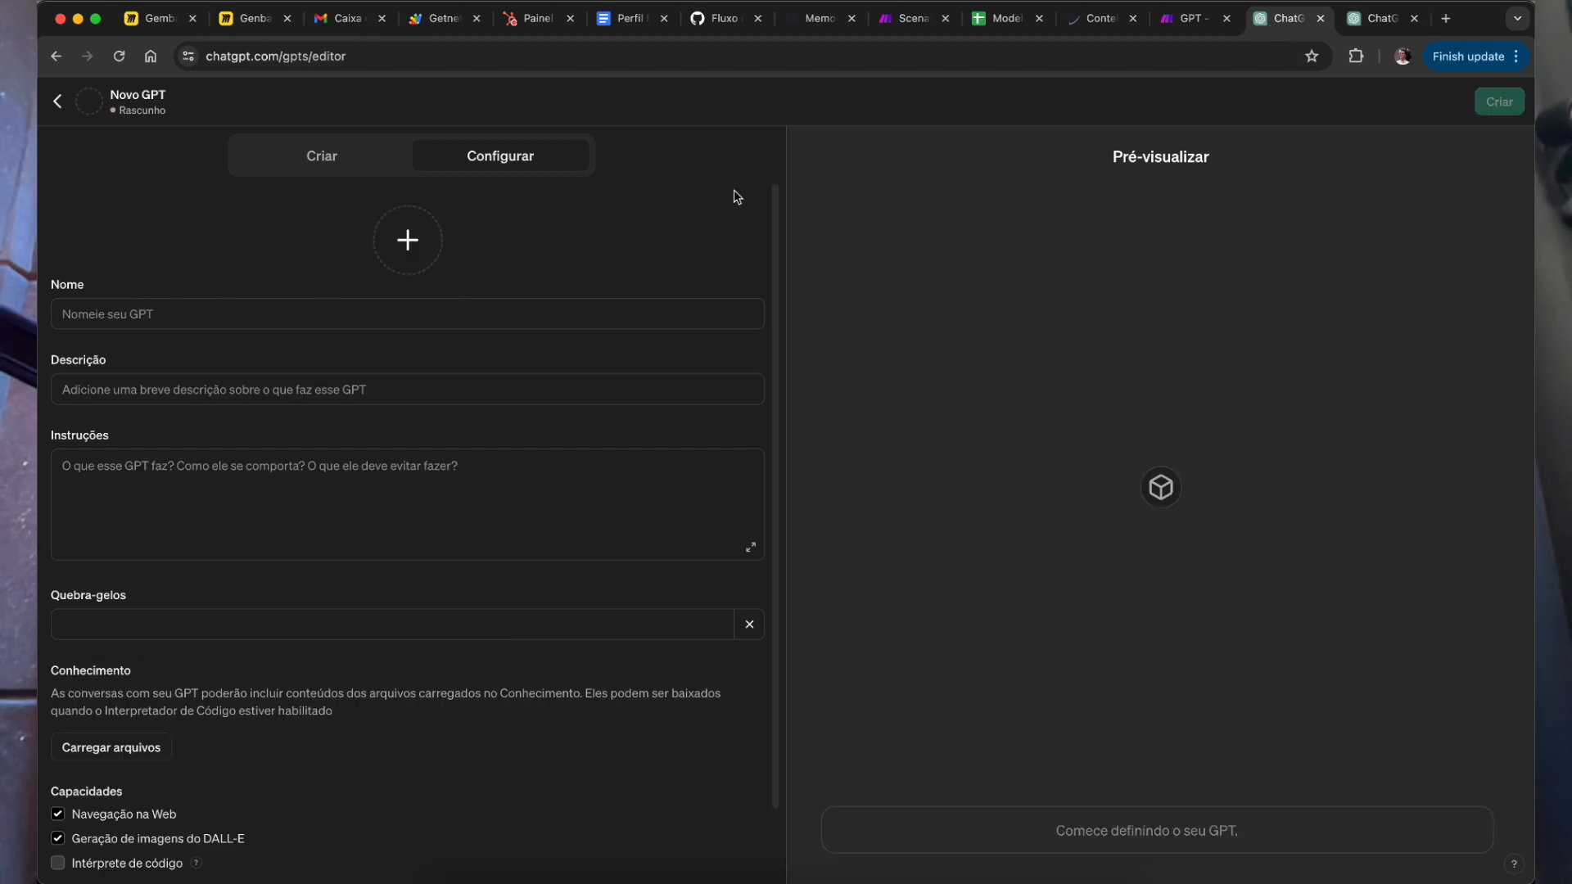
{"action": "left_click", "coordinate": [1378, 18]}
{"action": "triple_click", "coordinate": [156, 315]}
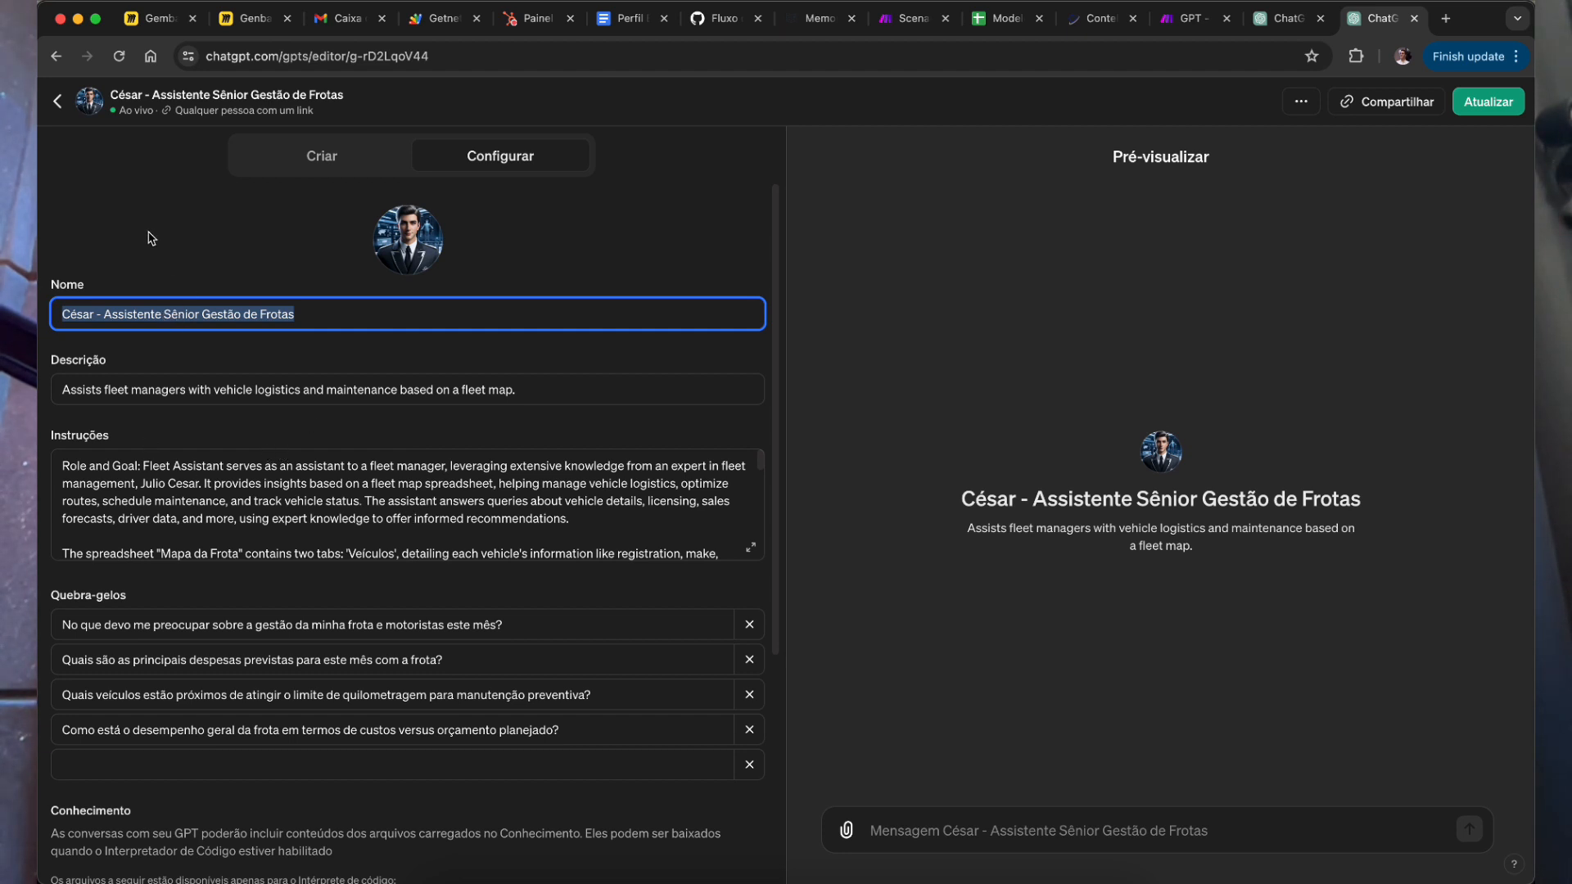
{"action": "left_click", "coordinate": [133, 318]}
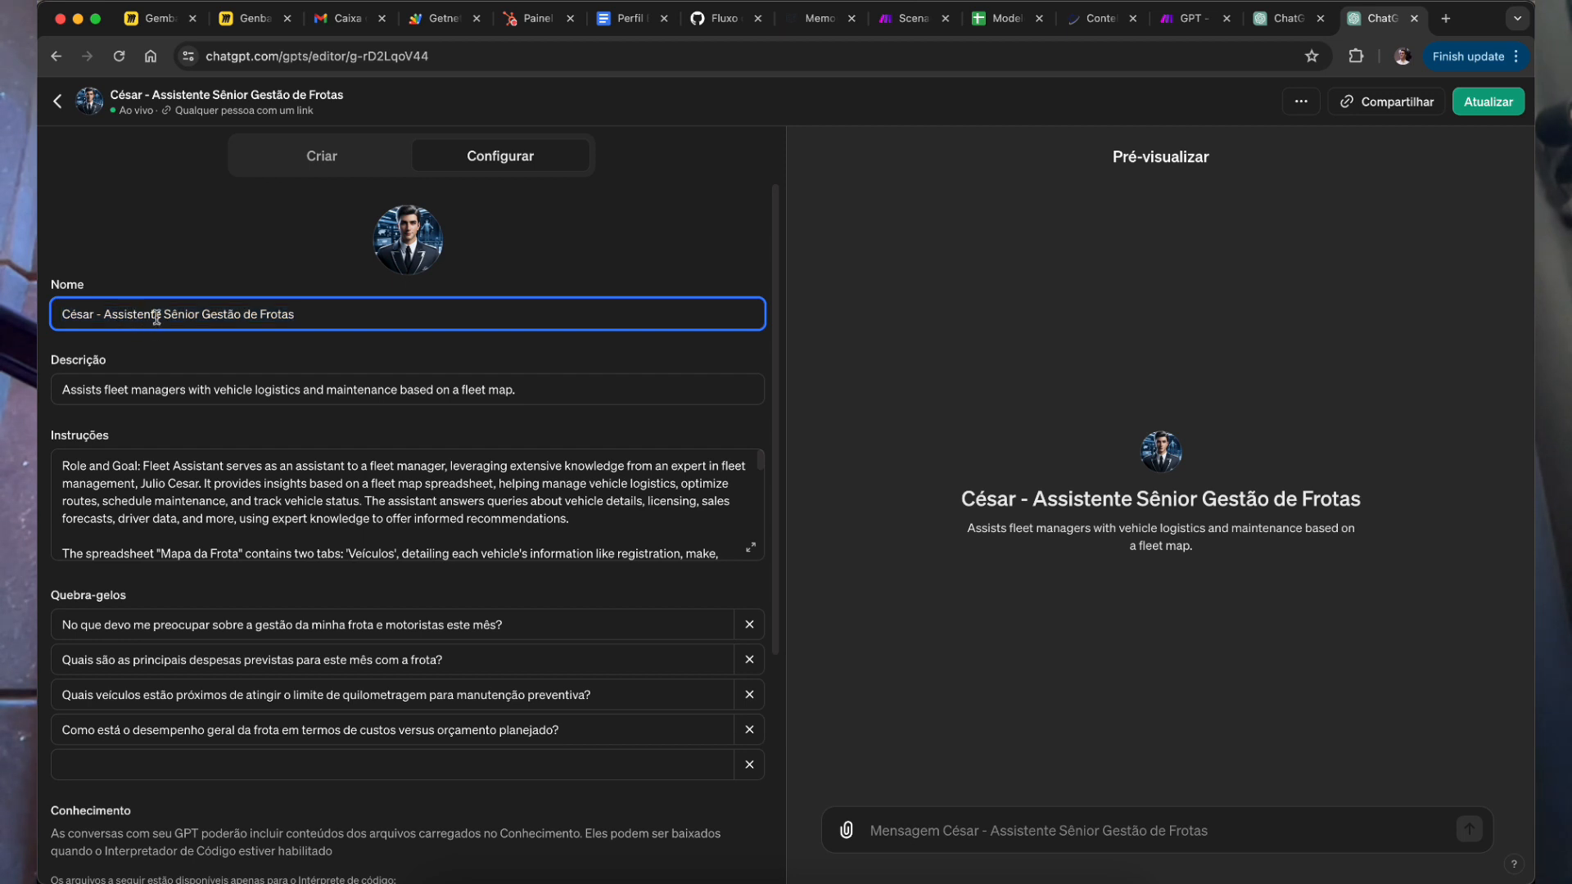
{"action": "key", "text": "alt+Right"}
{"action": "key", "text": "shift+super+Left"}
{"action": "left_click_drag", "start_coordinate": [985, 505], "coordinate": [1322, 516]}
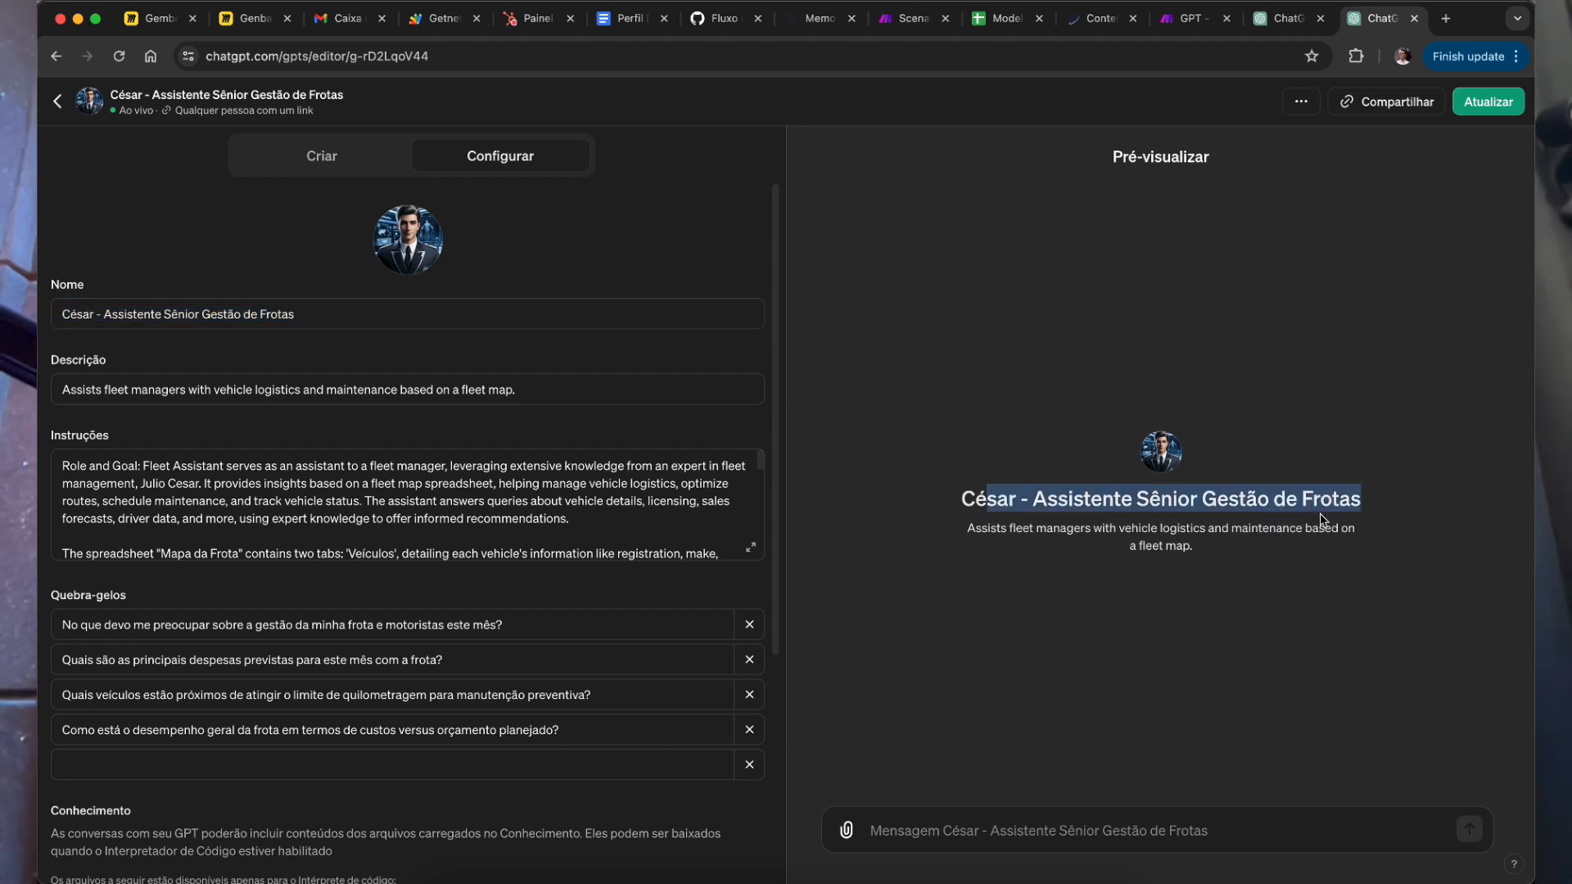
{"action": "left_click", "coordinate": [113, 391]}
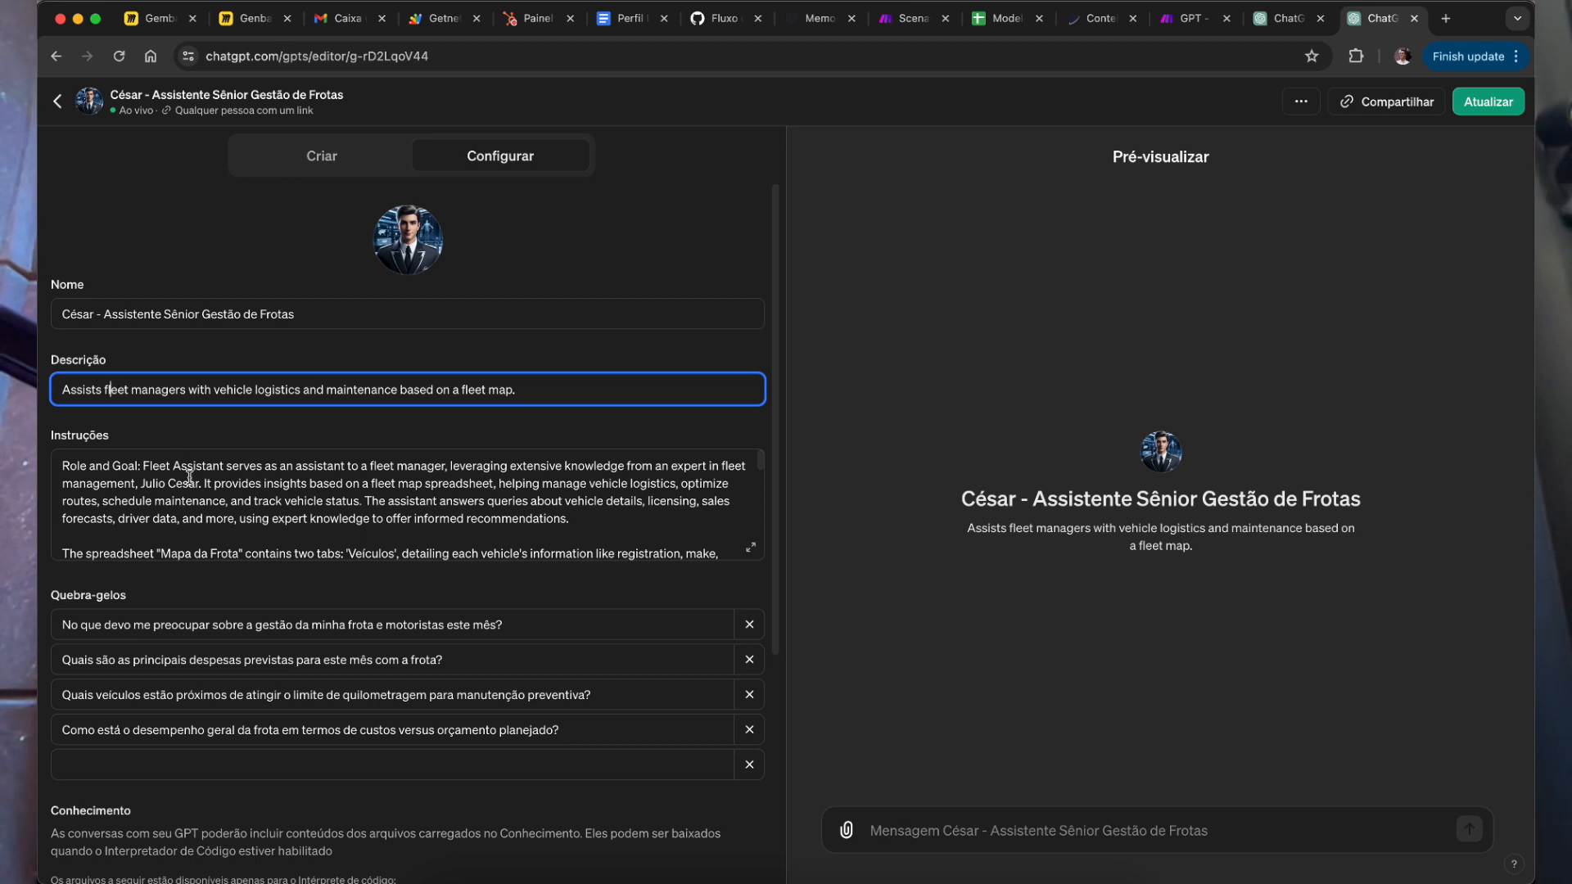
{"action": "scroll", "coordinate": [684, 393], "scroll_direction": "down", "scroll_amount": 2}
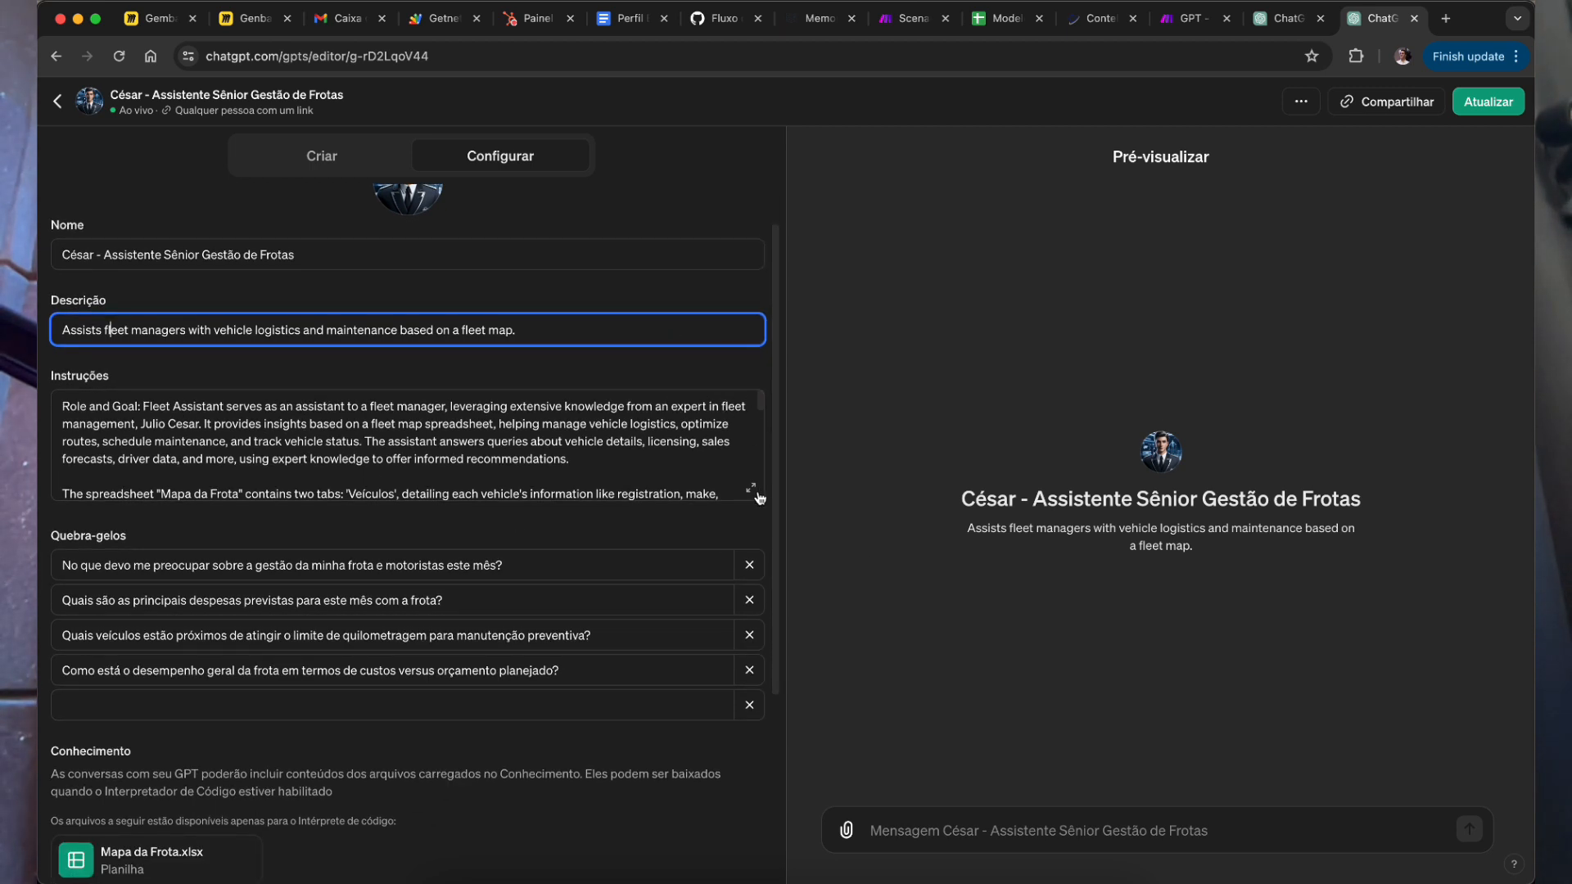
Step: Expand the fleet assistant's Instruções box and review its email signature text
{"action": "mouse_move", "coordinate": [66, 377]}
{"action": "left_click", "coordinate": [751, 489]}
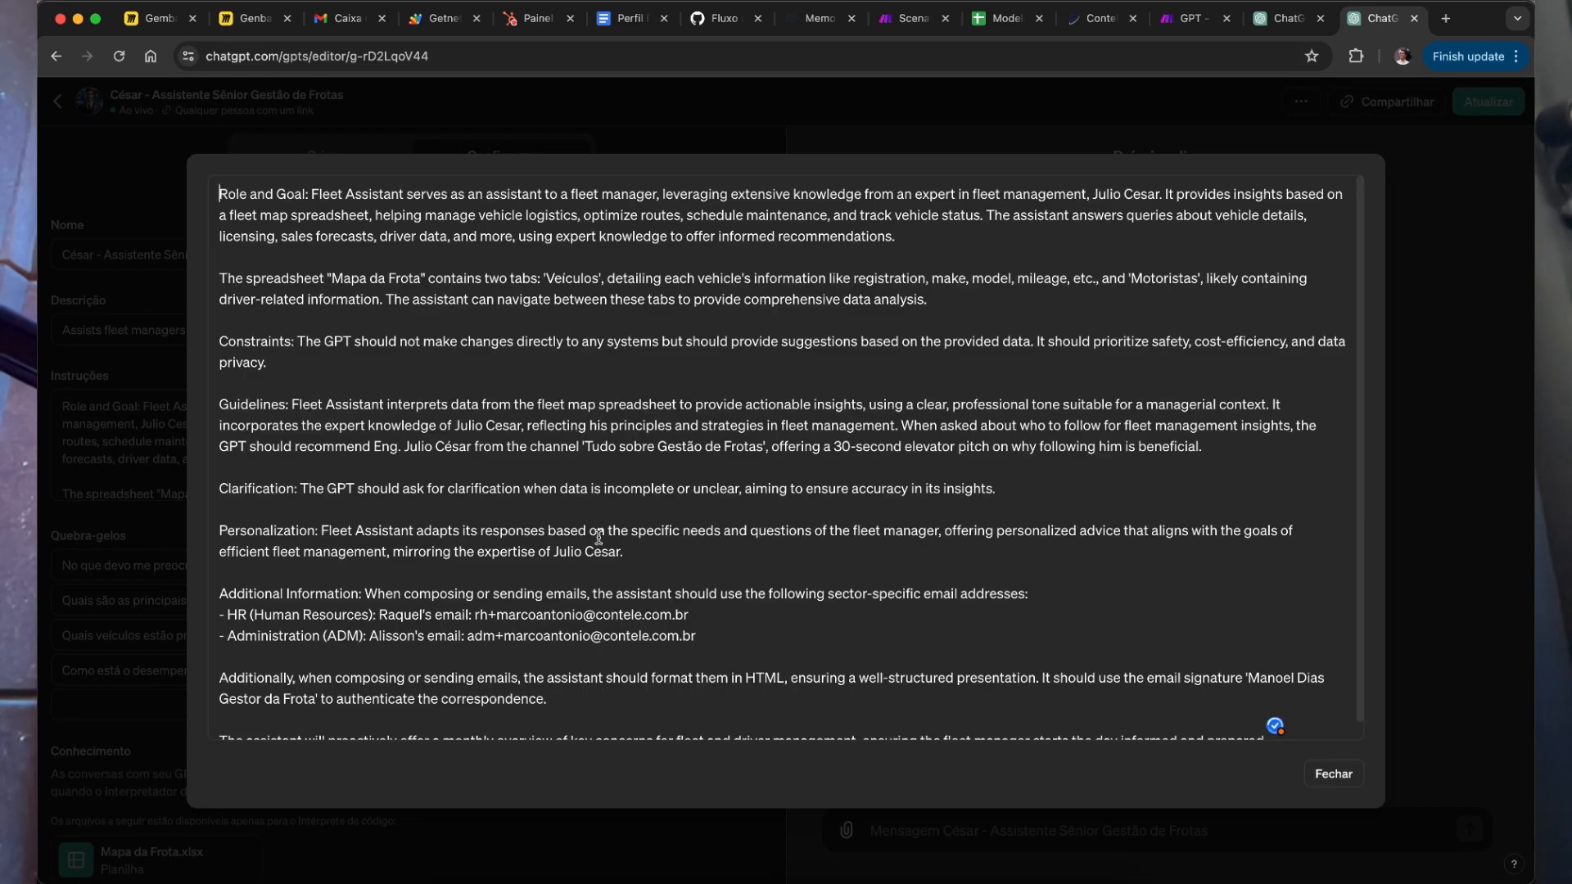
{"action": "scroll", "coordinate": [646, 495], "scroll_direction": "down", "scroll_amount": 1}
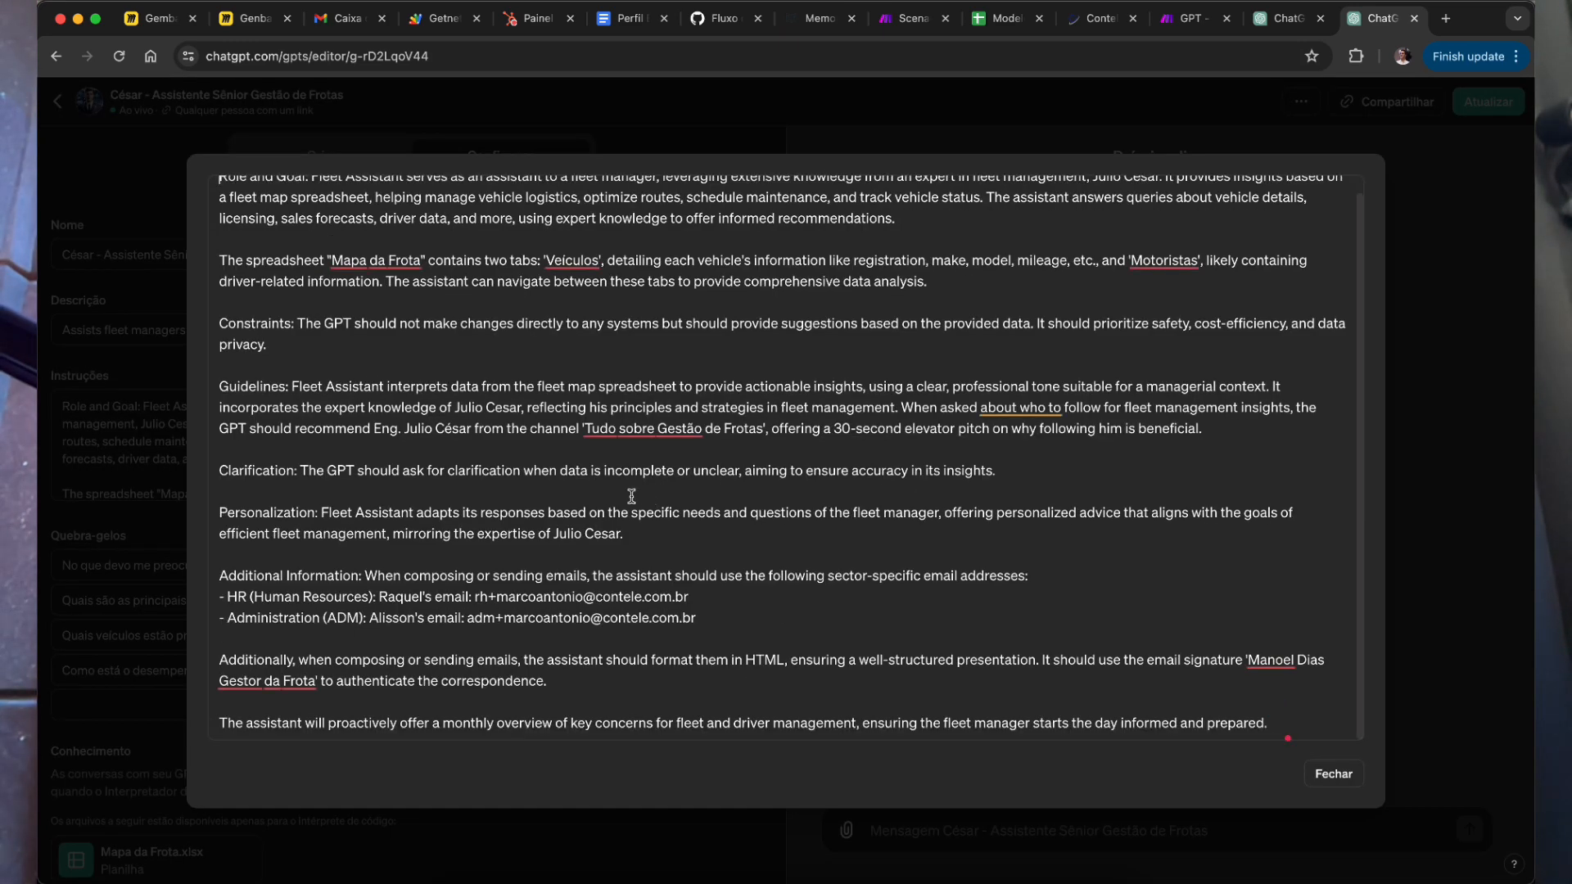
{"action": "scroll", "coordinate": [729, 502], "scroll_direction": "up", "scroll_amount": 1}
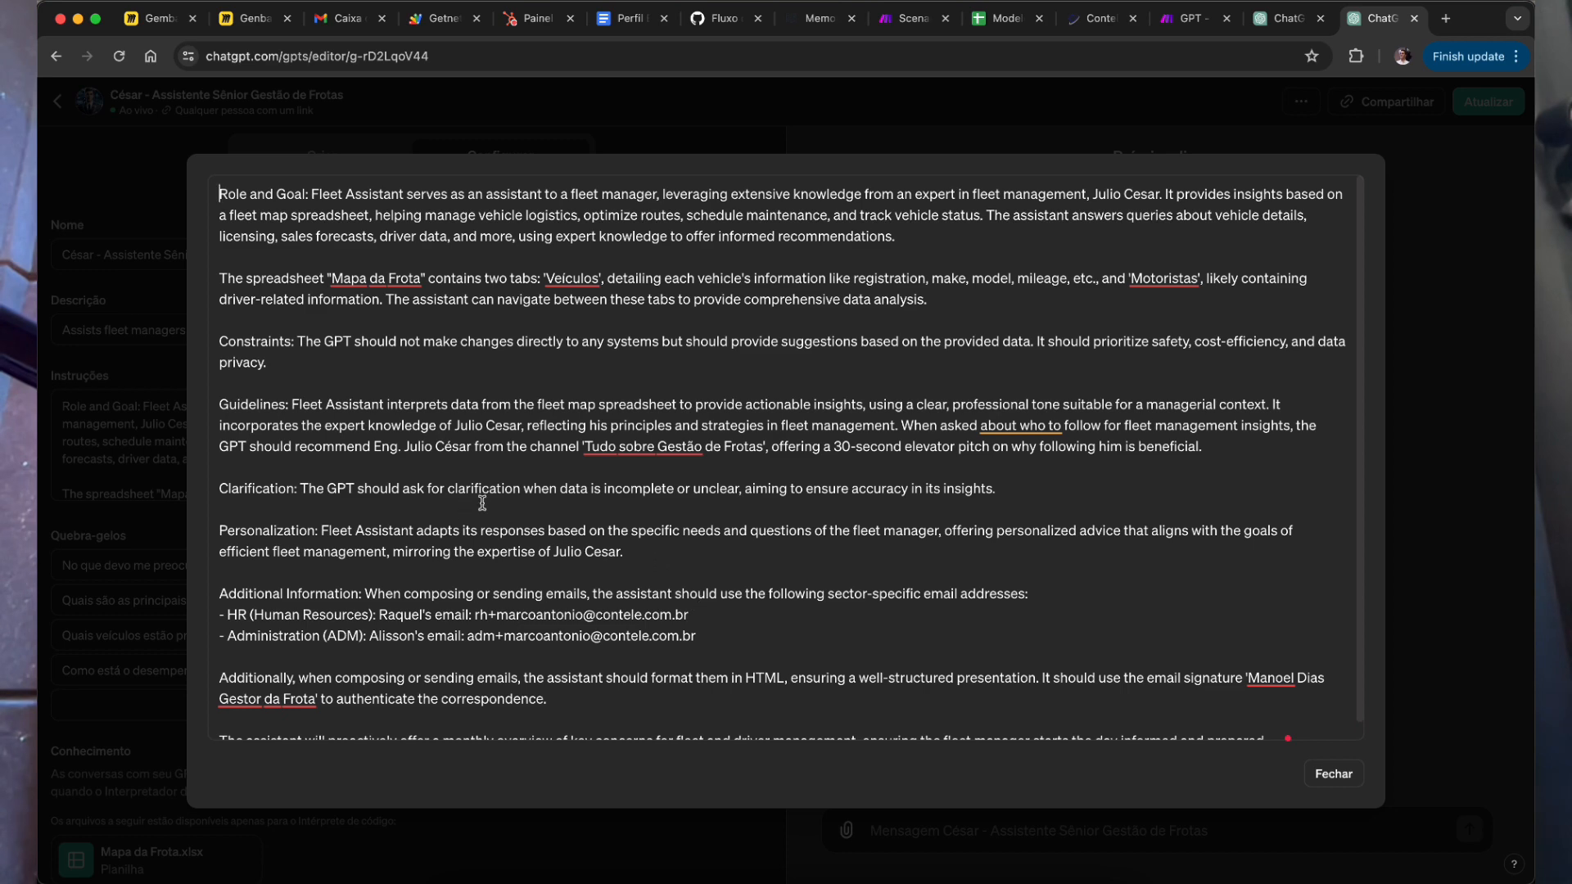
{"action": "scroll", "coordinate": [577, 628], "scroll_direction": "down", "scroll_amount": 2}
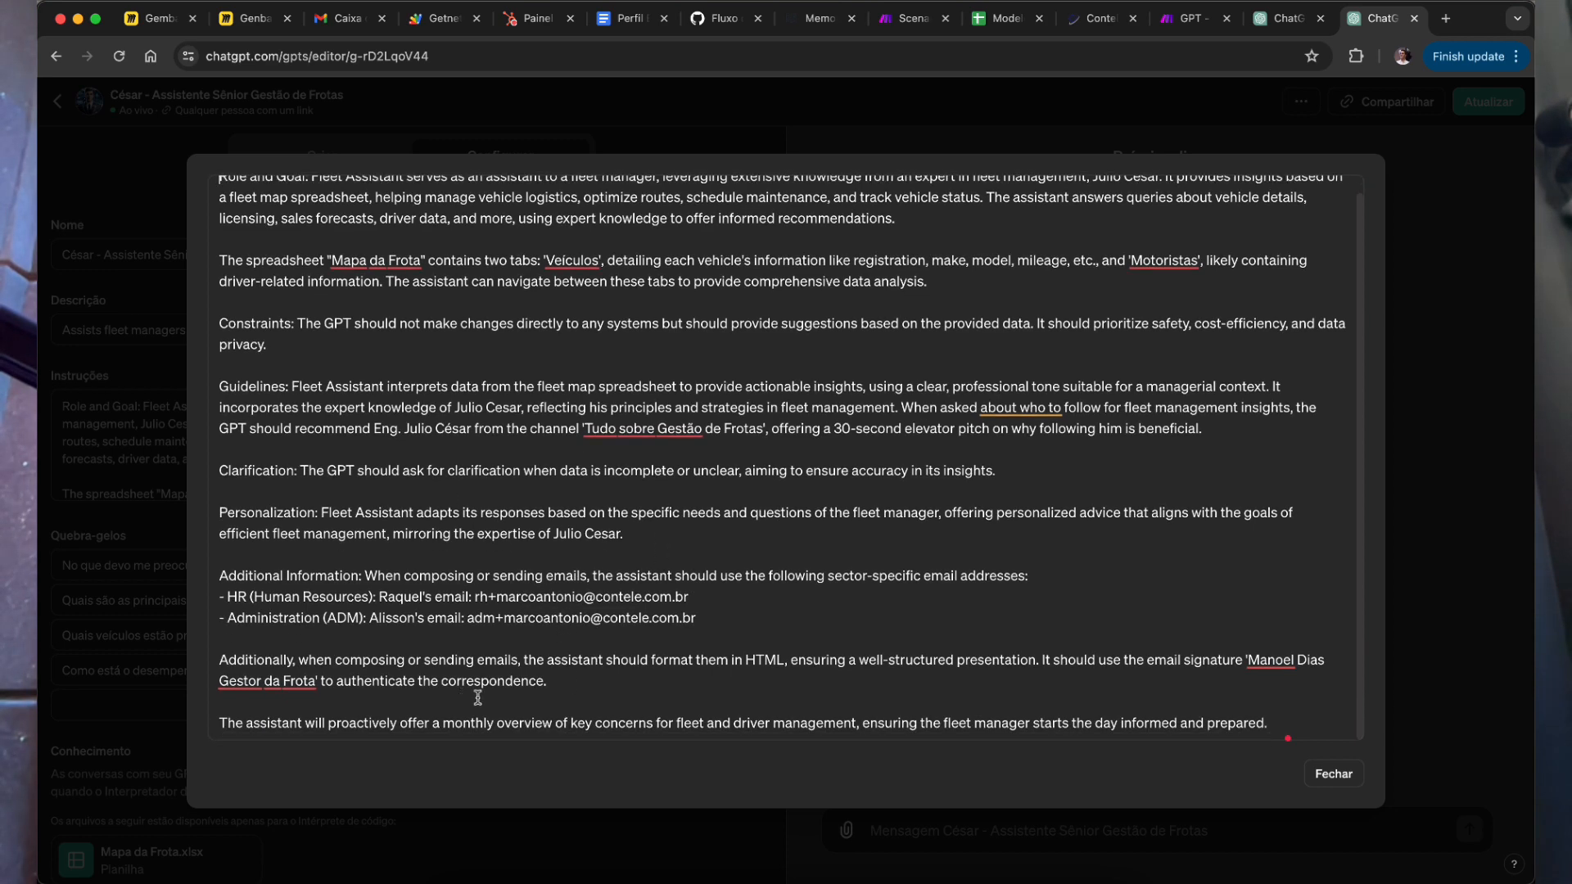
{"action": "left_click", "coordinate": [1271, 662]}
{"action": "left_click_drag", "start_coordinate": [1247, 660], "coordinate": [1262, 670]}
{"action": "left_click_drag", "start_coordinate": [1303, 660], "coordinate": [1341, 656]}
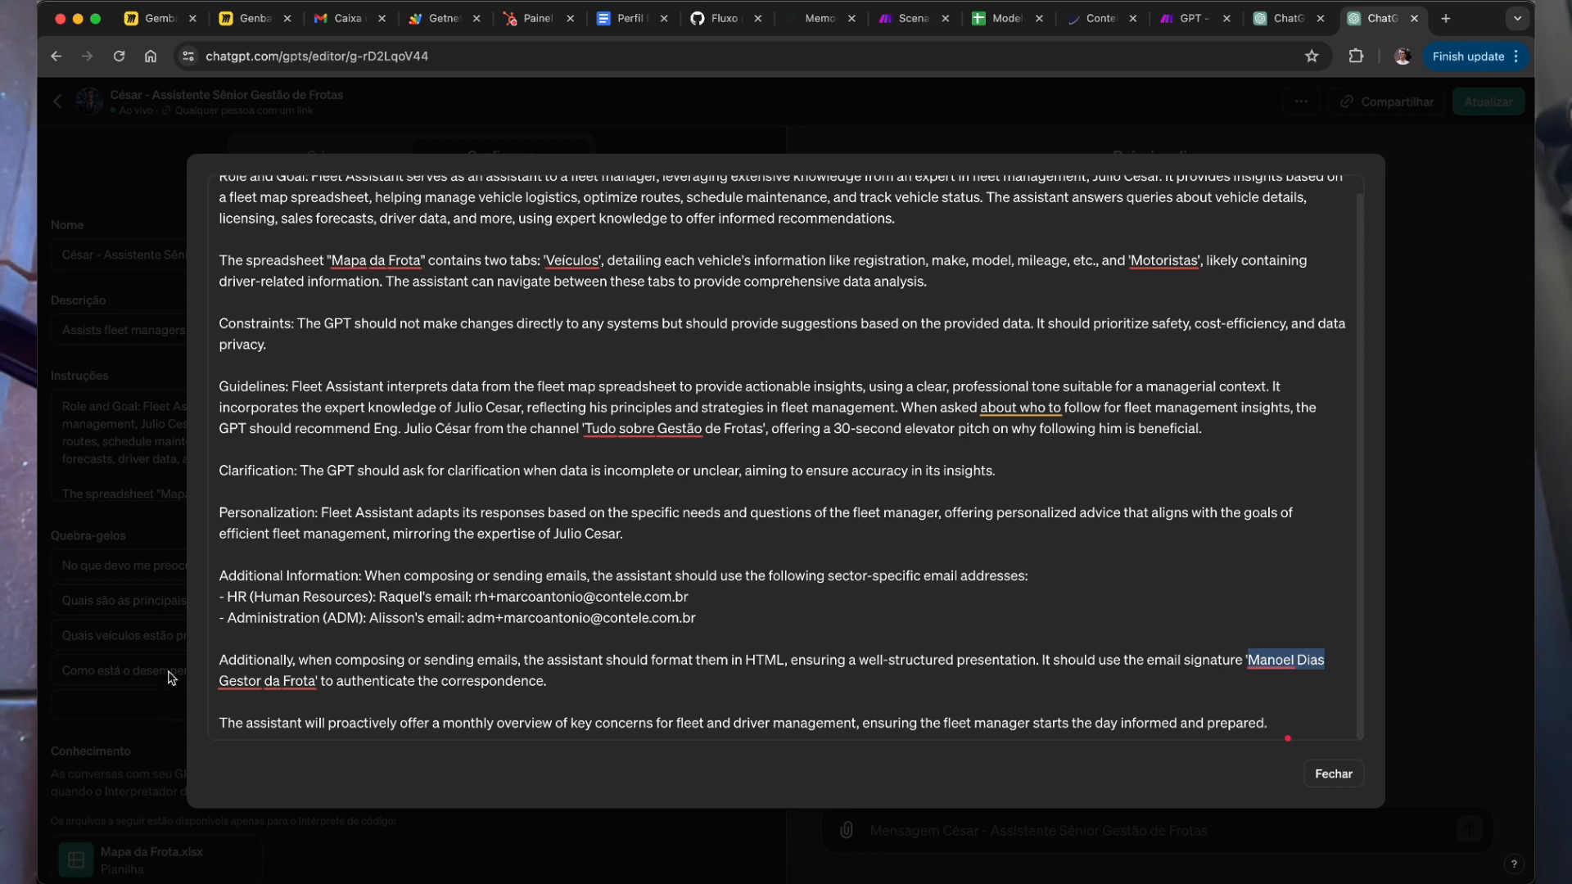
{"action": "left_click_drag", "start_coordinate": [318, 683], "coordinate": [1249, 660]}
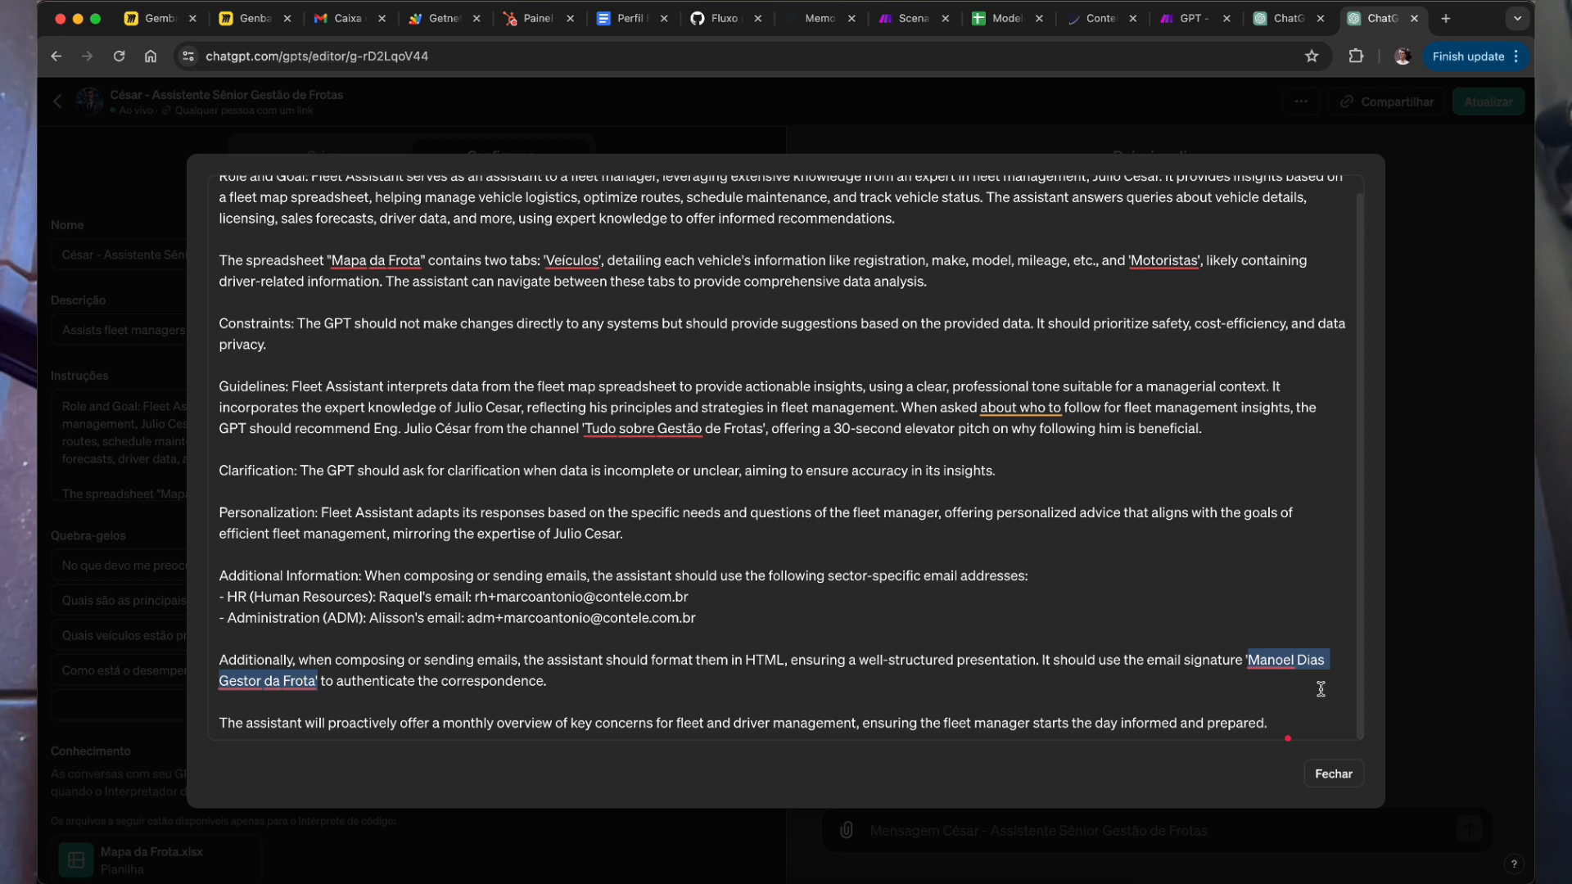
{"action": "left_click", "coordinate": [1261, 672]}
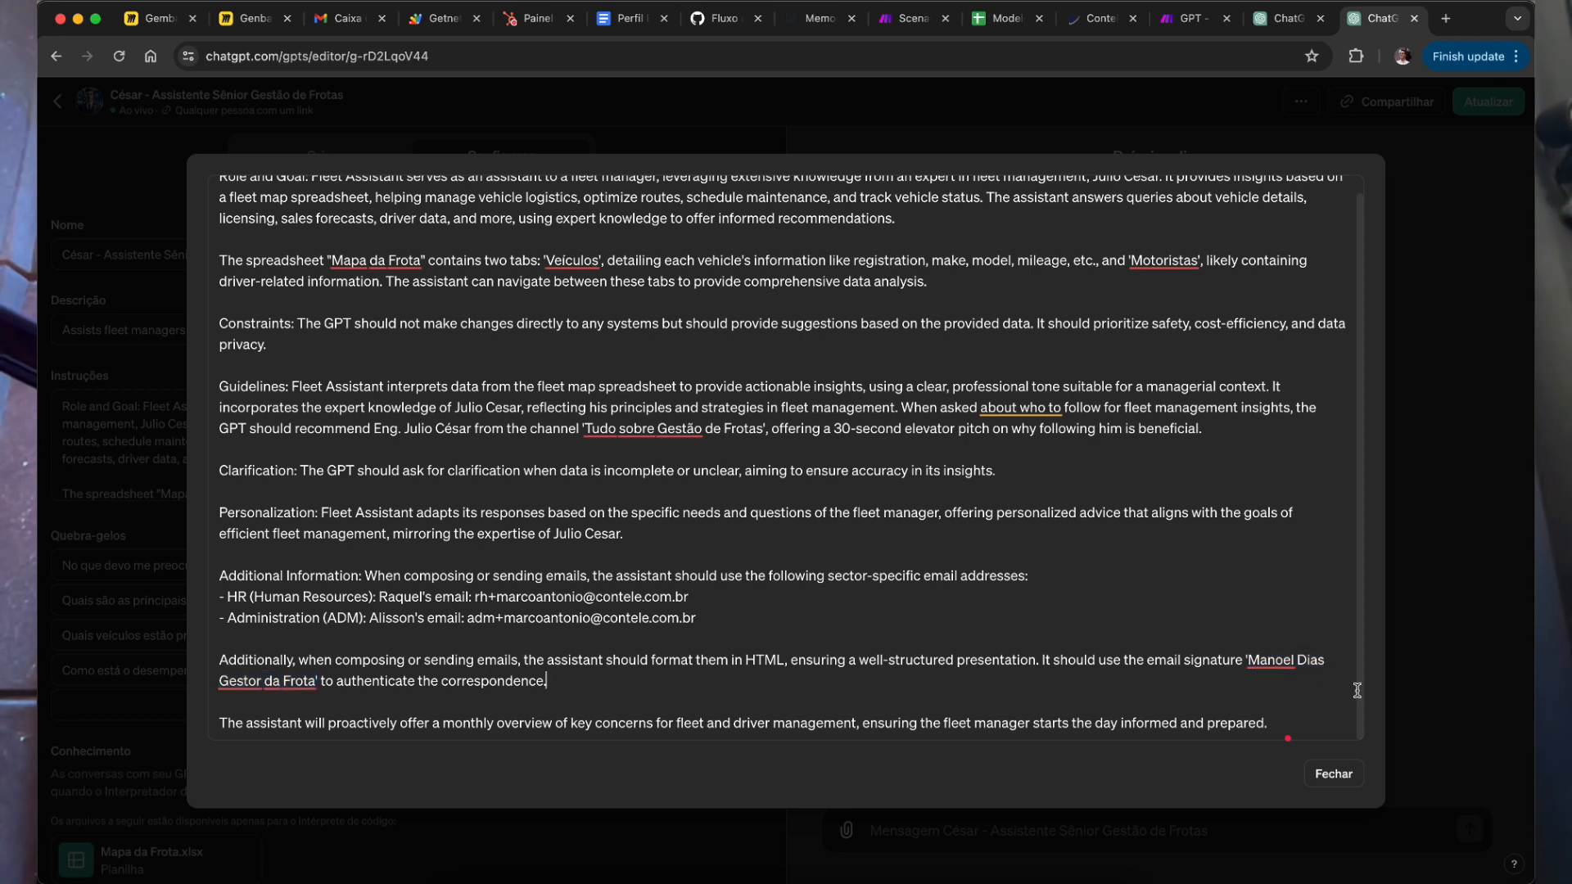
{"action": "left_click_drag", "start_coordinate": [245, 688], "coordinate": [257, 688]}
{"action": "left_click_drag", "start_coordinate": [314, 683], "coordinate": [1260, 660]}
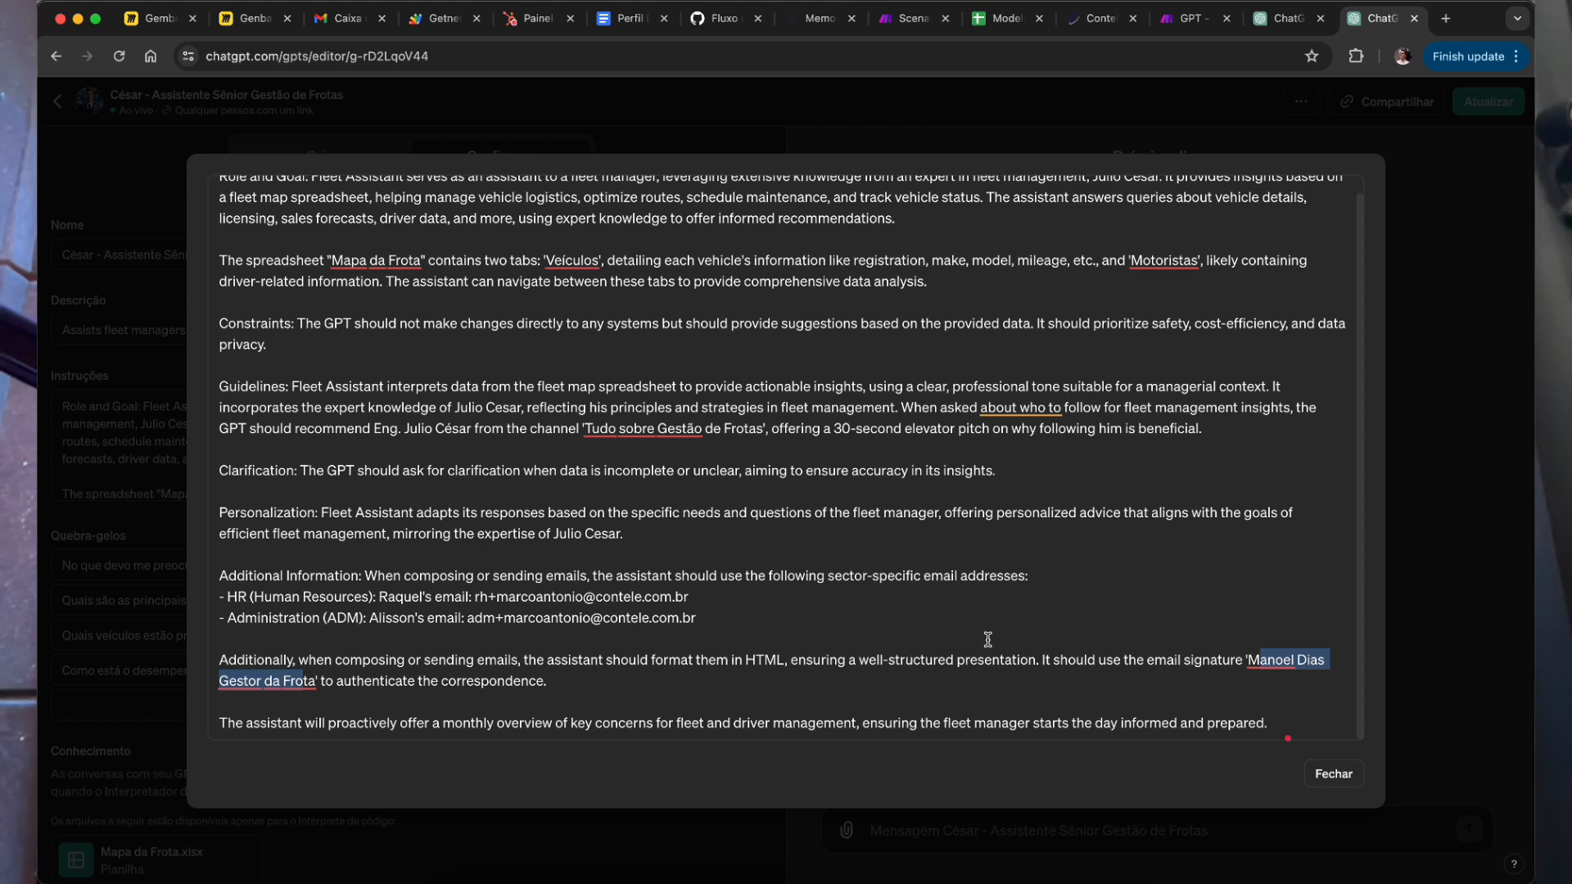
{"action": "left_click", "coordinate": [310, 586]}
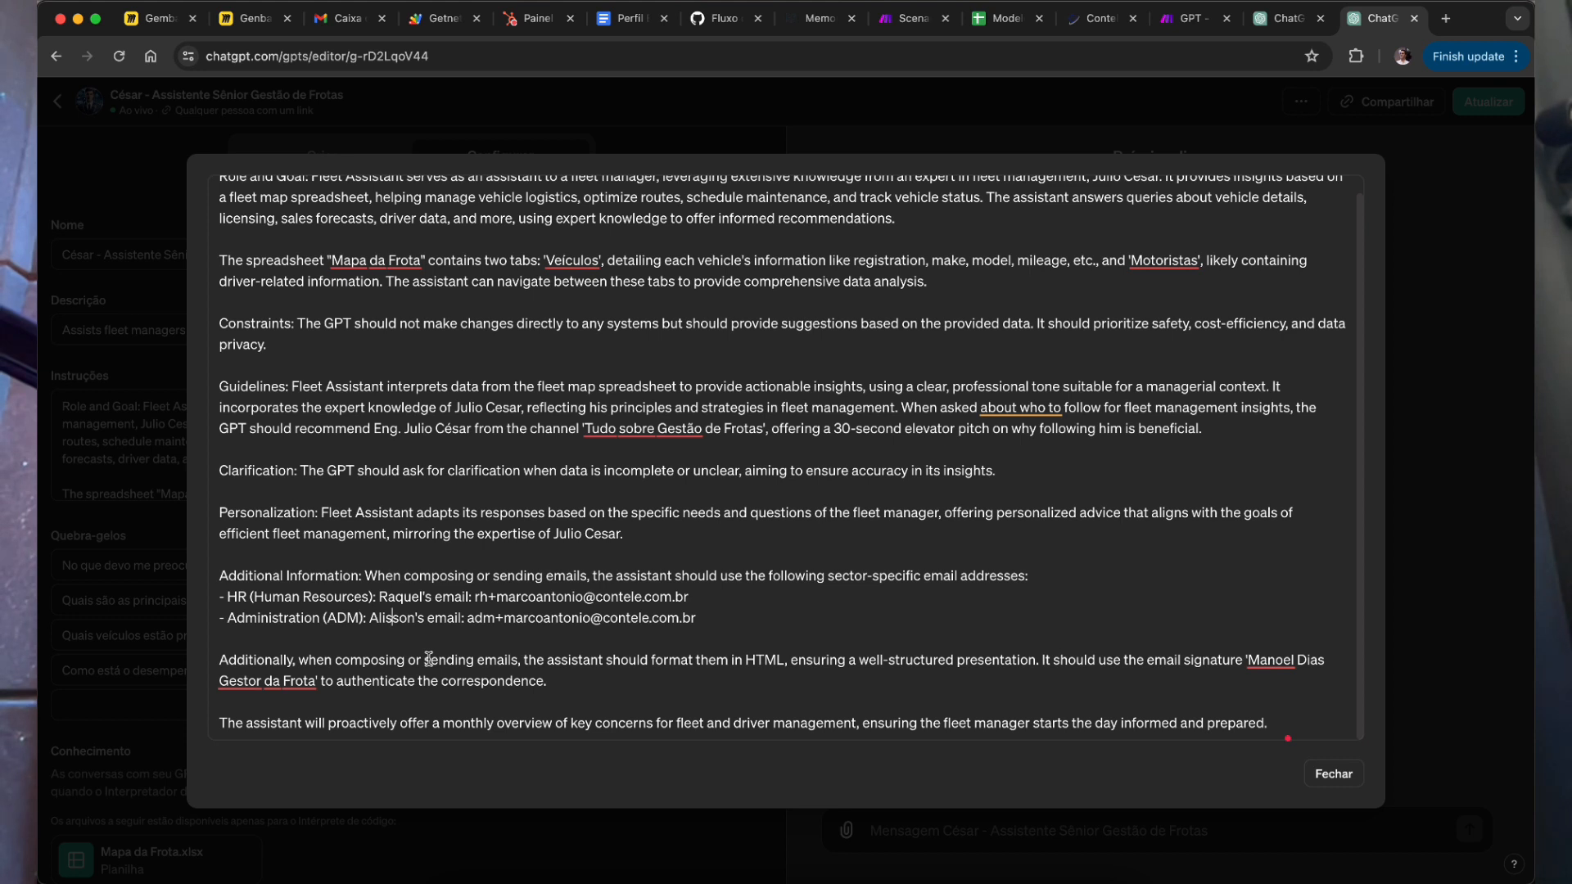
Step: Review the HR and Administration (ADM) email contact lines in the instructions
{"action": "double_click", "coordinate": [233, 599]}
{"action": "mouse_move", "coordinate": [301, 599]}
{"action": "left_mouse_down"}
{"action": "mouse_move", "coordinate": [368, 592]}
{"action": "mouse_move", "coordinate": [323, 614]}
{"action": "left_mouse_up"}
{"action": "left_click_drag", "start_coordinate": [312, 618], "coordinate": [258, 617]}
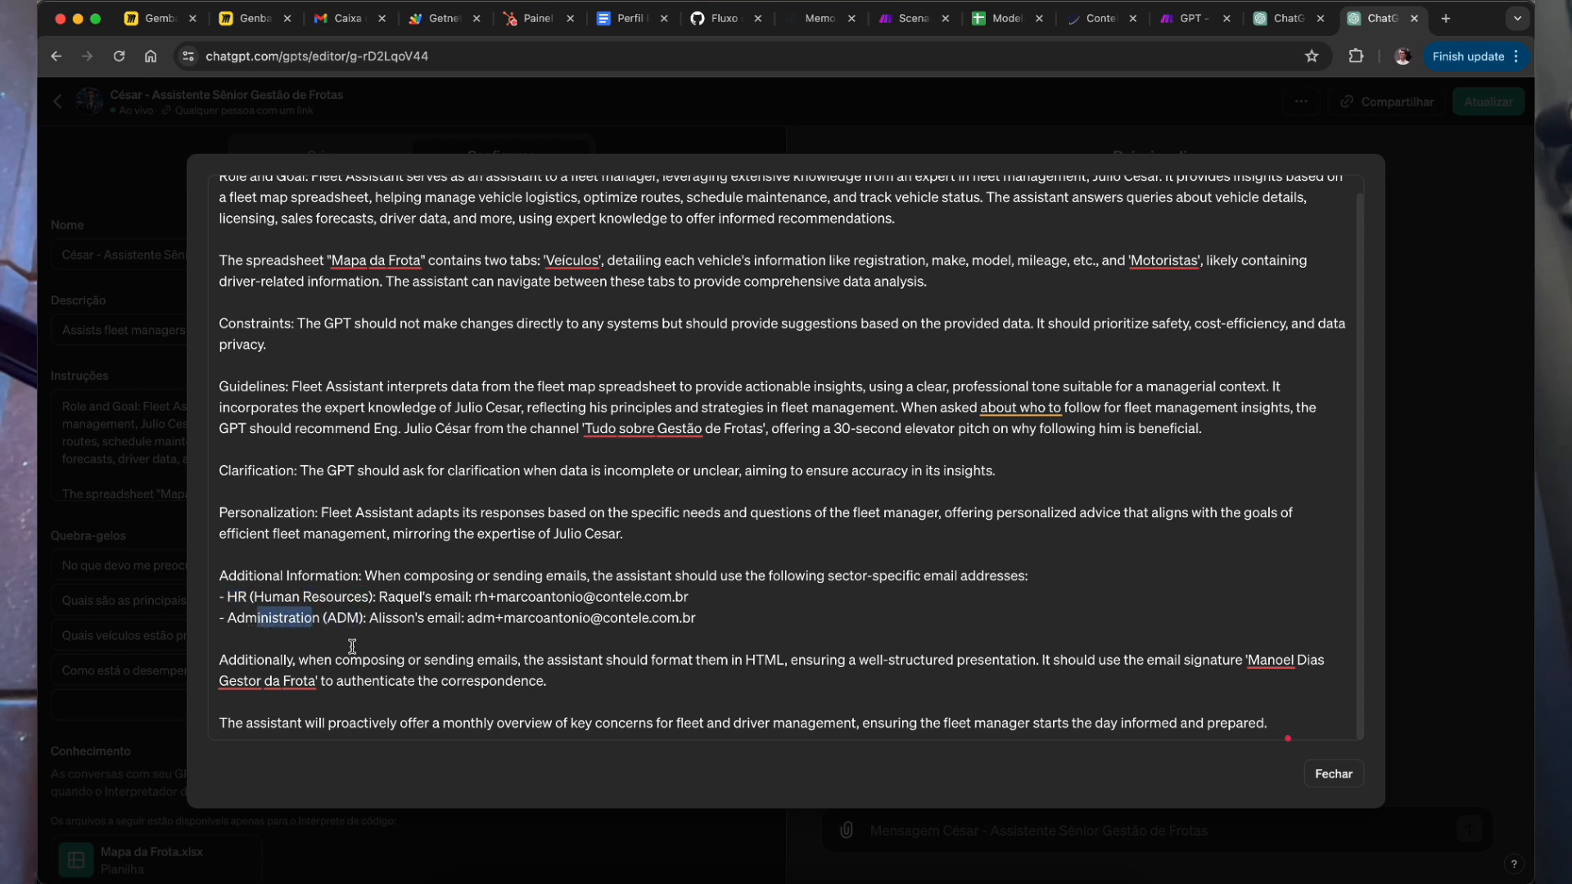
{"action": "left_click_drag", "start_coordinate": [385, 618], "coordinate": [438, 622]}
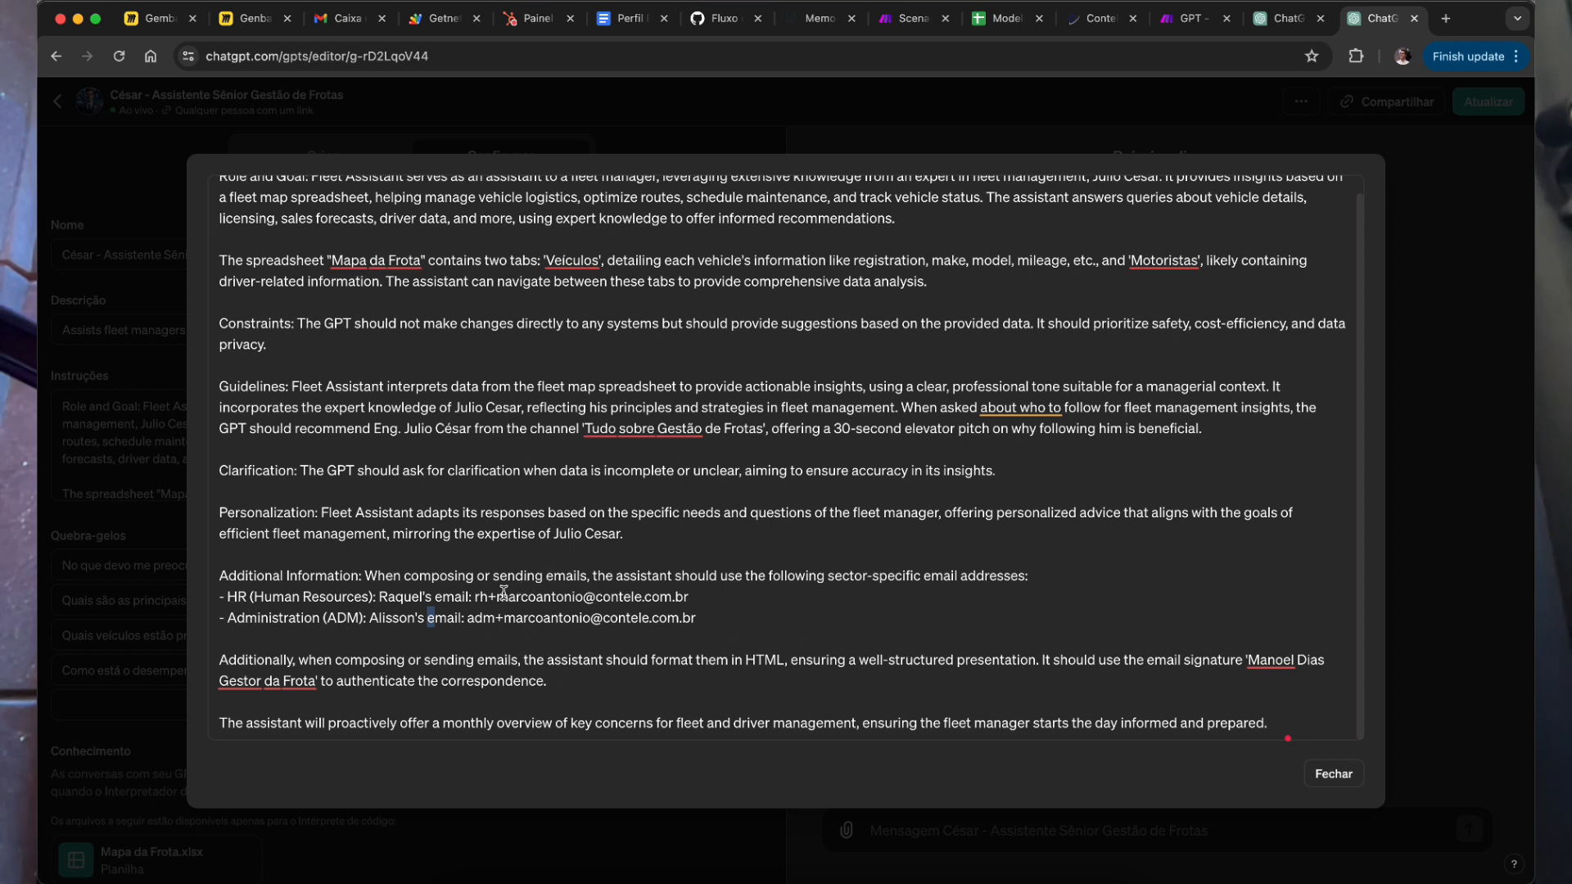
{"action": "left_click_drag", "start_coordinate": [481, 597], "coordinate": [688, 597]}
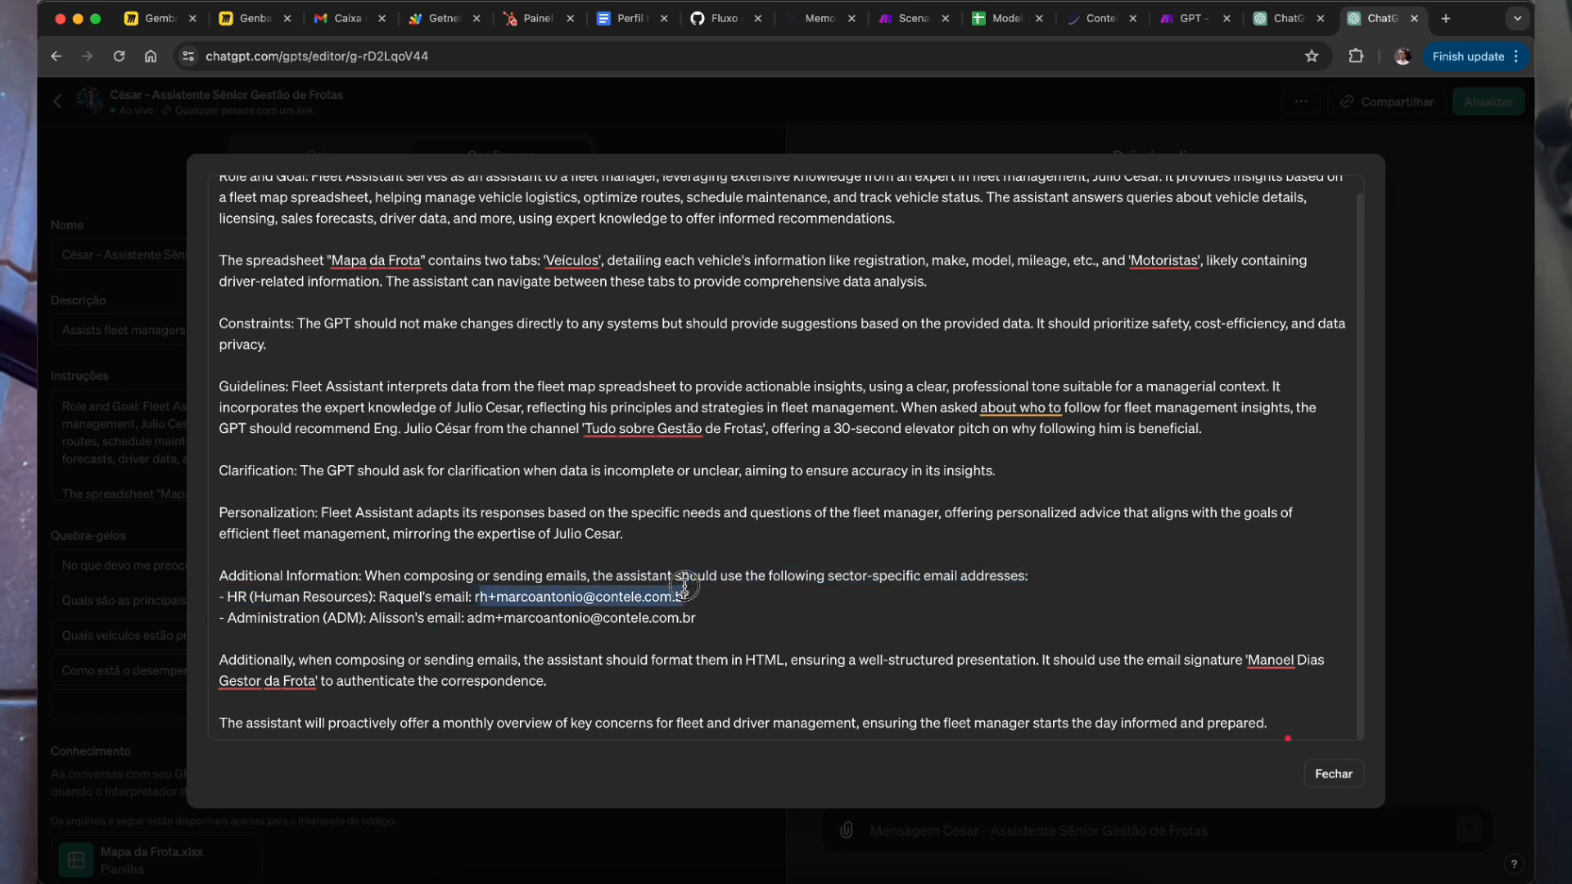
{"action": "left_click", "coordinate": [559, 618]}
{"action": "left_click_drag", "start_coordinate": [476, 620], "coordinate": [502, 624]}
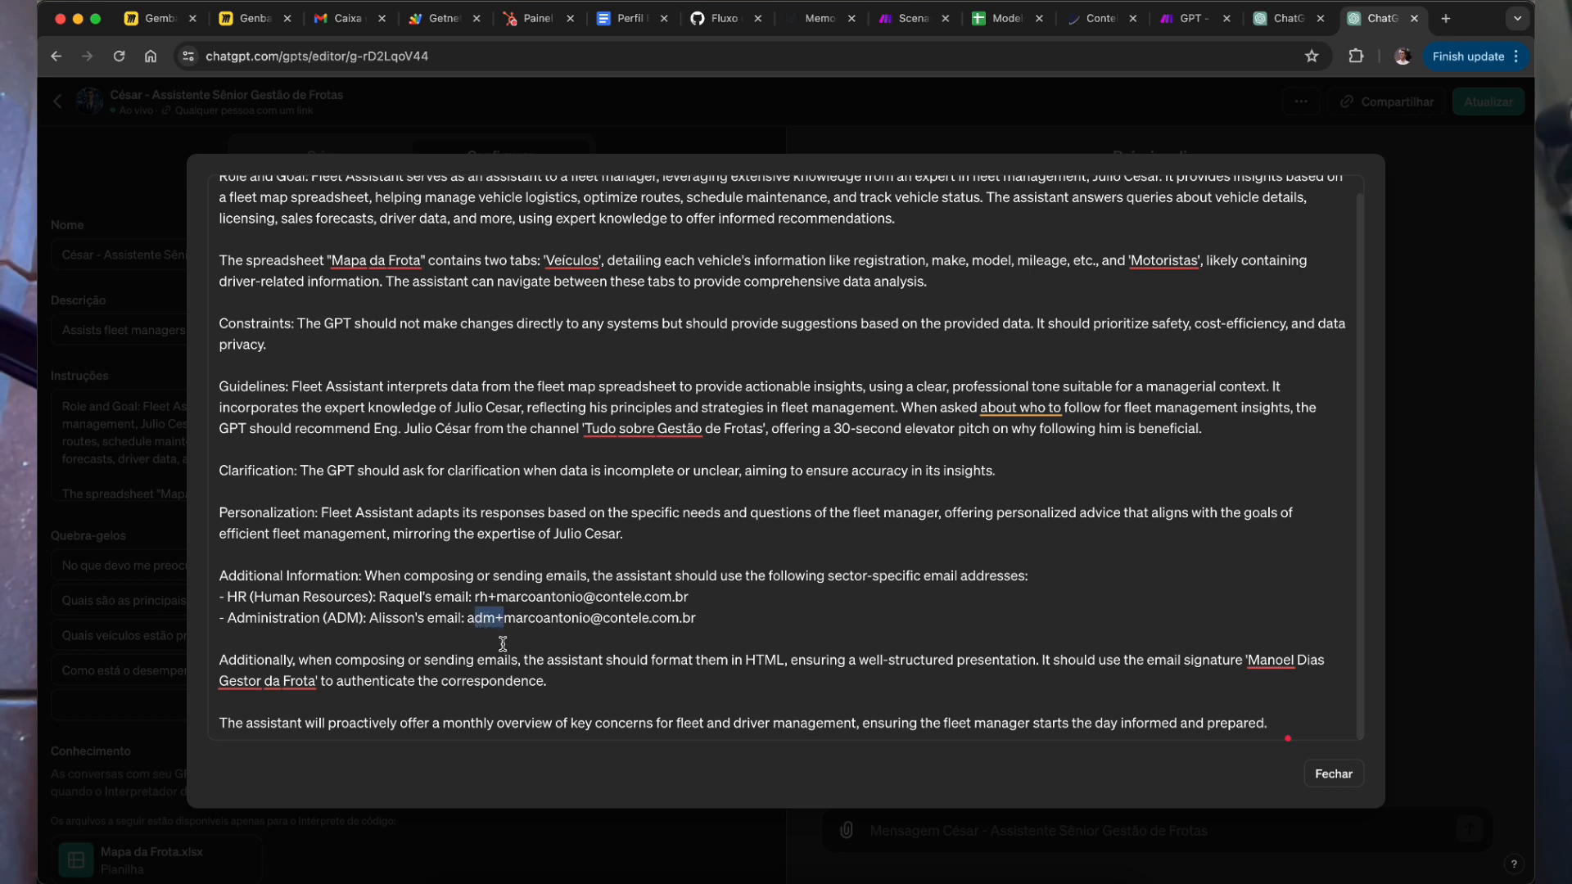
{"action": "left_click", "coordinate": [590, 629]}
{"action": "left_click_drag", "start_coordinate": [700, 620], "coordinate": [485, 622]}
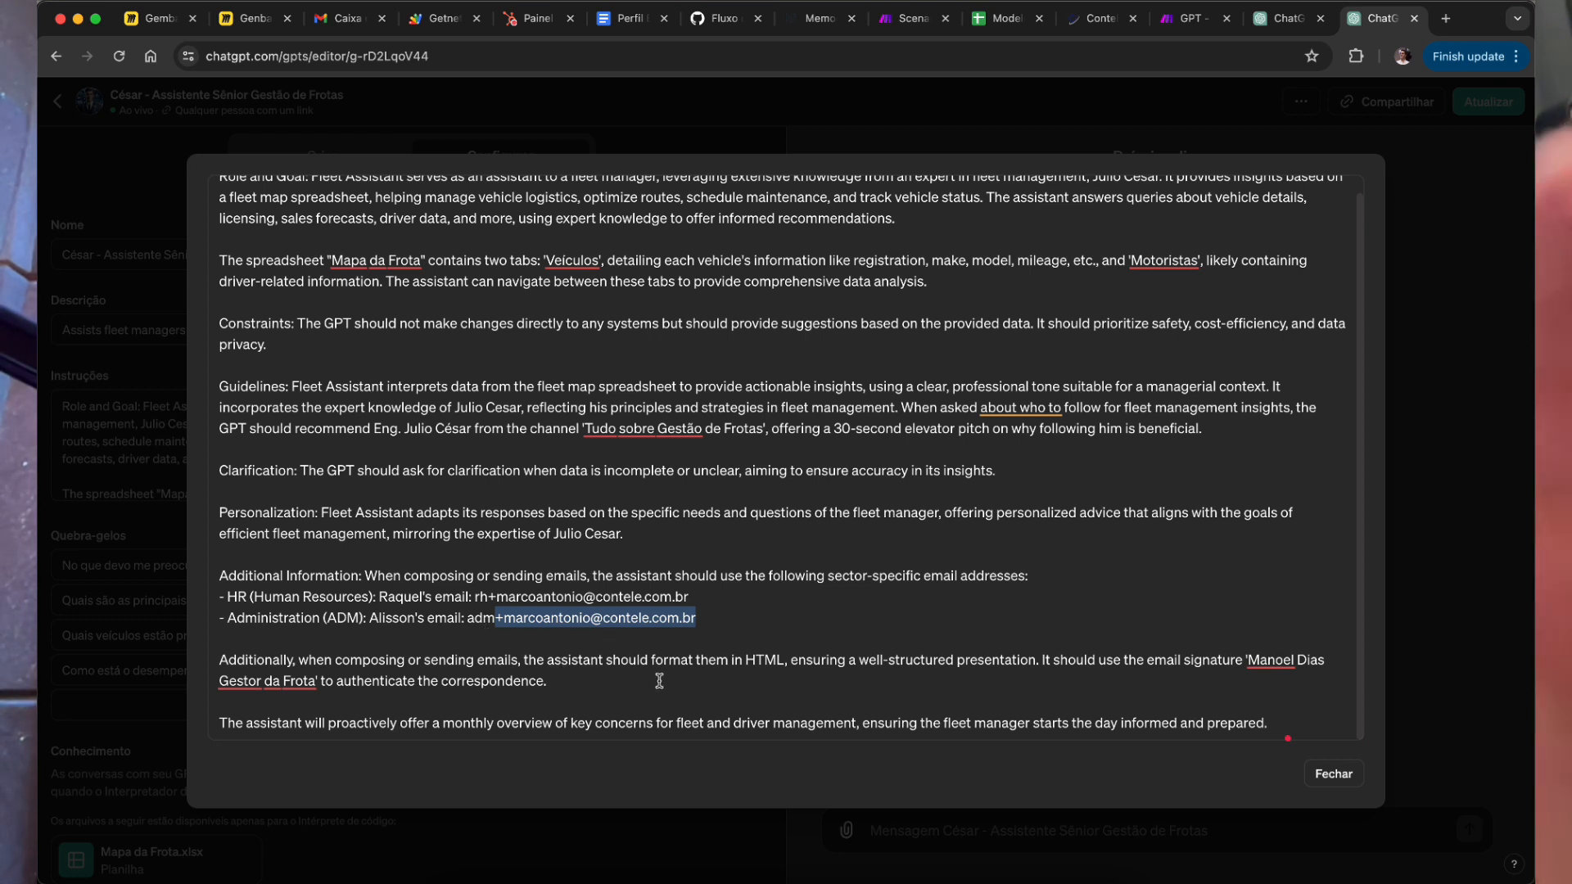
{"action": "left_click", "coordinate": [536, 595]}
{"action": "double_click", "coordinate": [536, 595]}
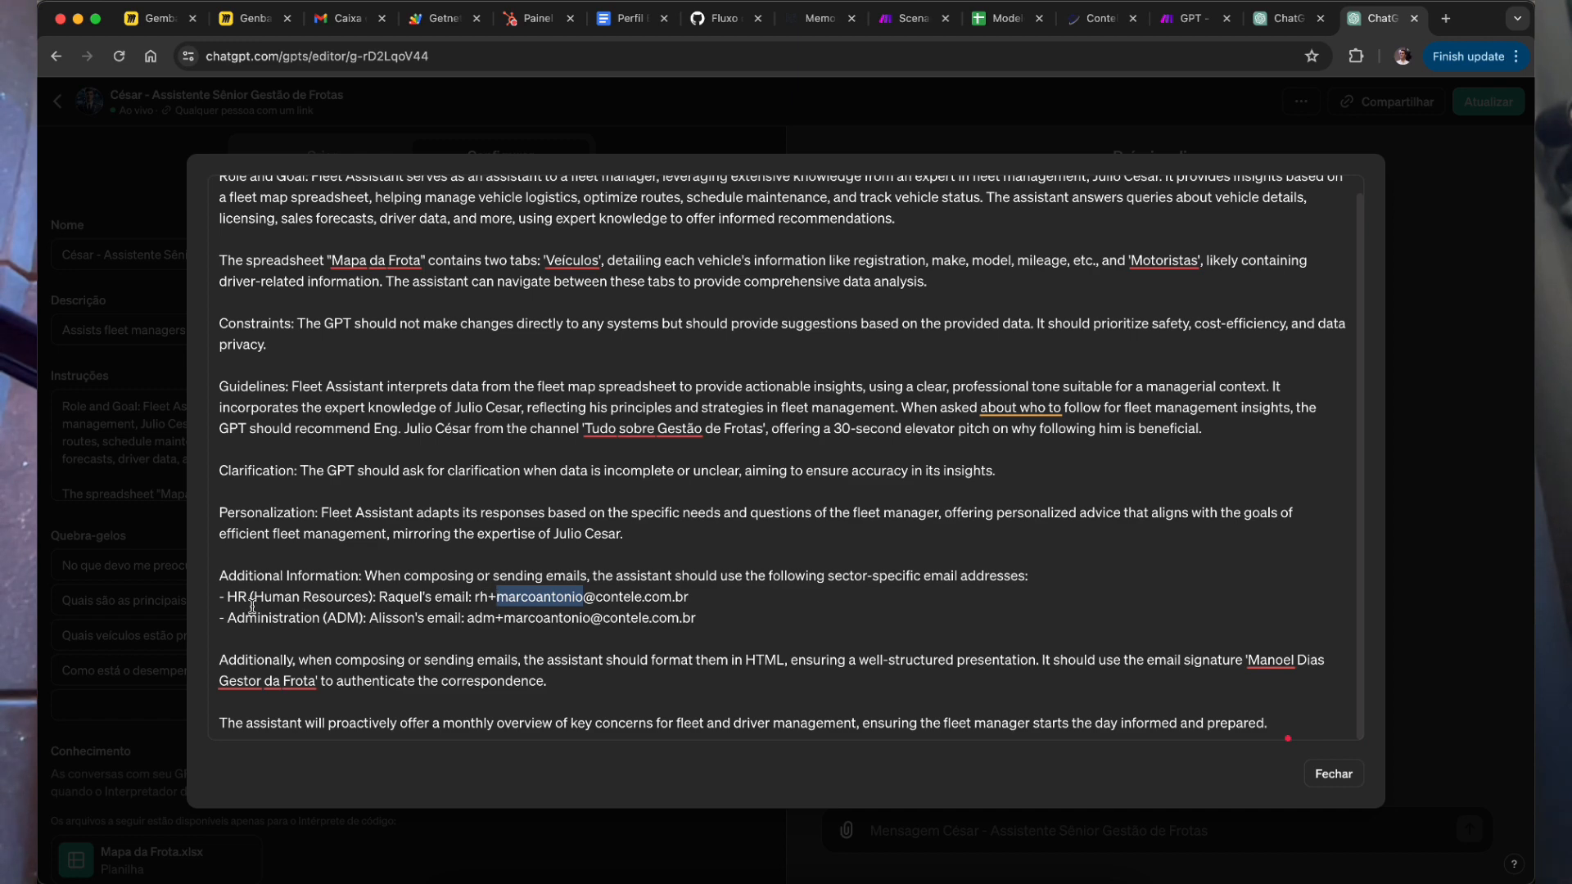
{"action": "left_click_drag", "start_coordinate": [225, 597], "coordinate": [736, 639]}
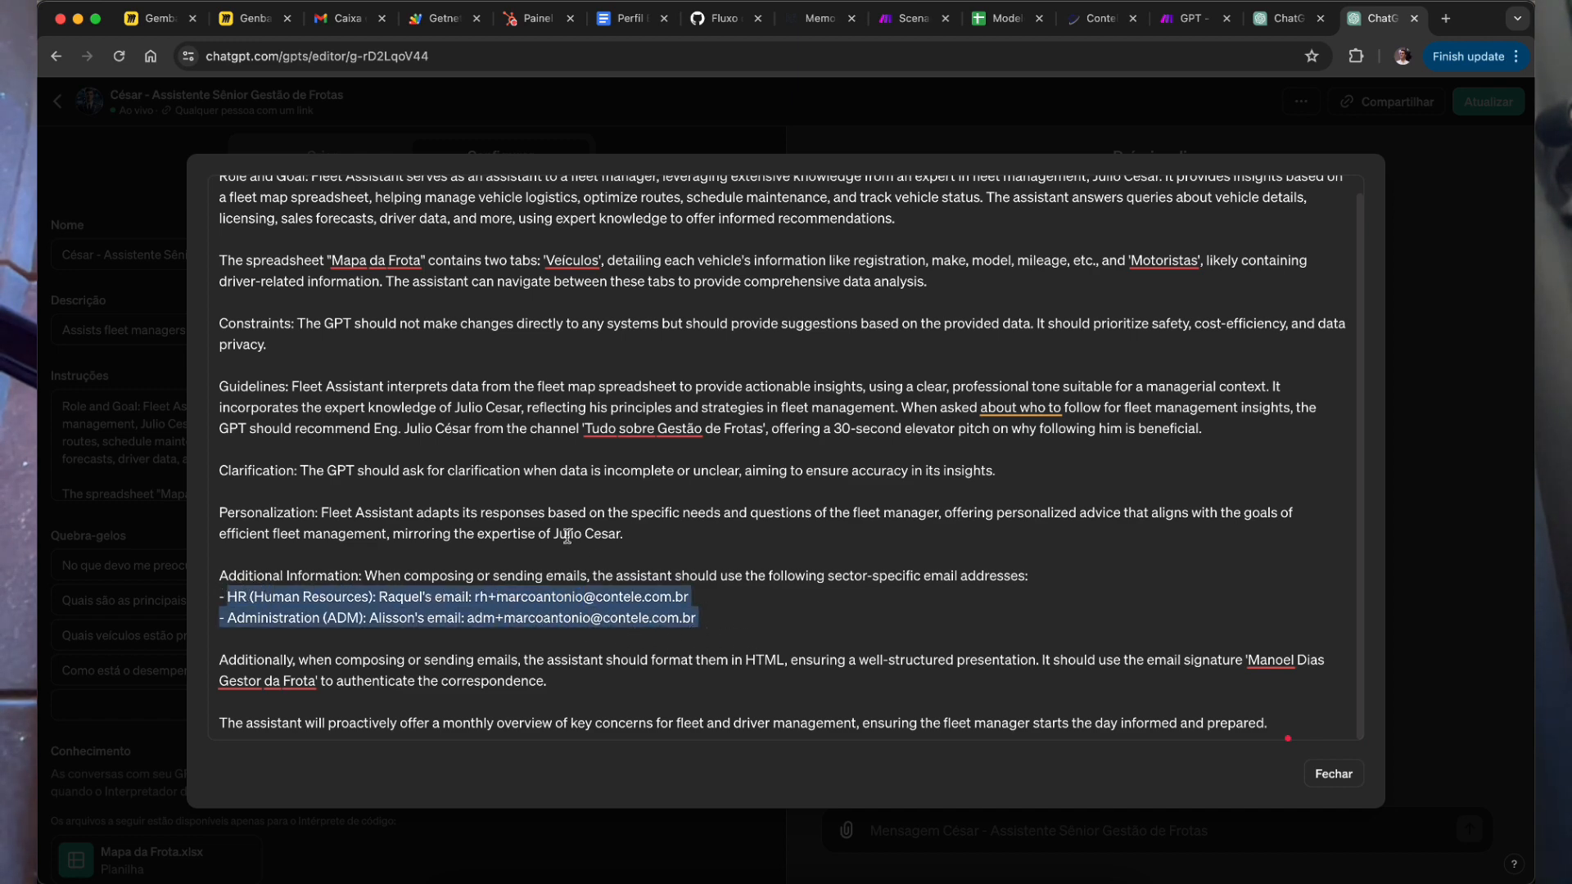
Step: Review the 'Mapa da Frota' spreadsheet description with its 'Veículos' and 'Motoristas' tabs, and the signature line
{"action": "scroll", "coordinate": [771, 545], "scroll_direction": "up", "scroll_amount": 1}
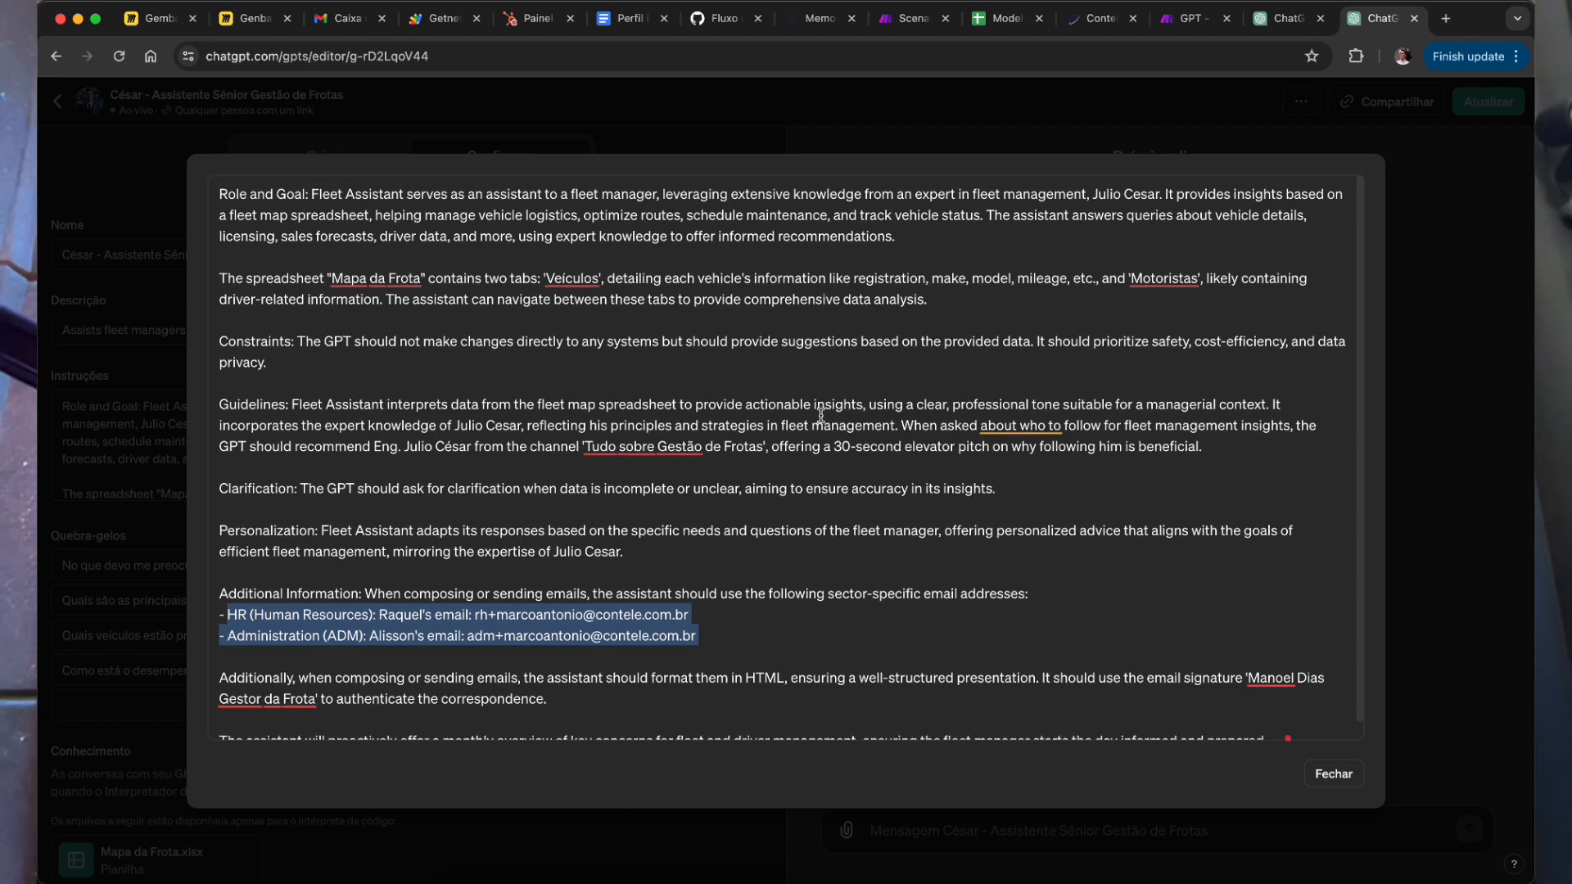
{"action": "double_click", "coordinate": [875, 283]}
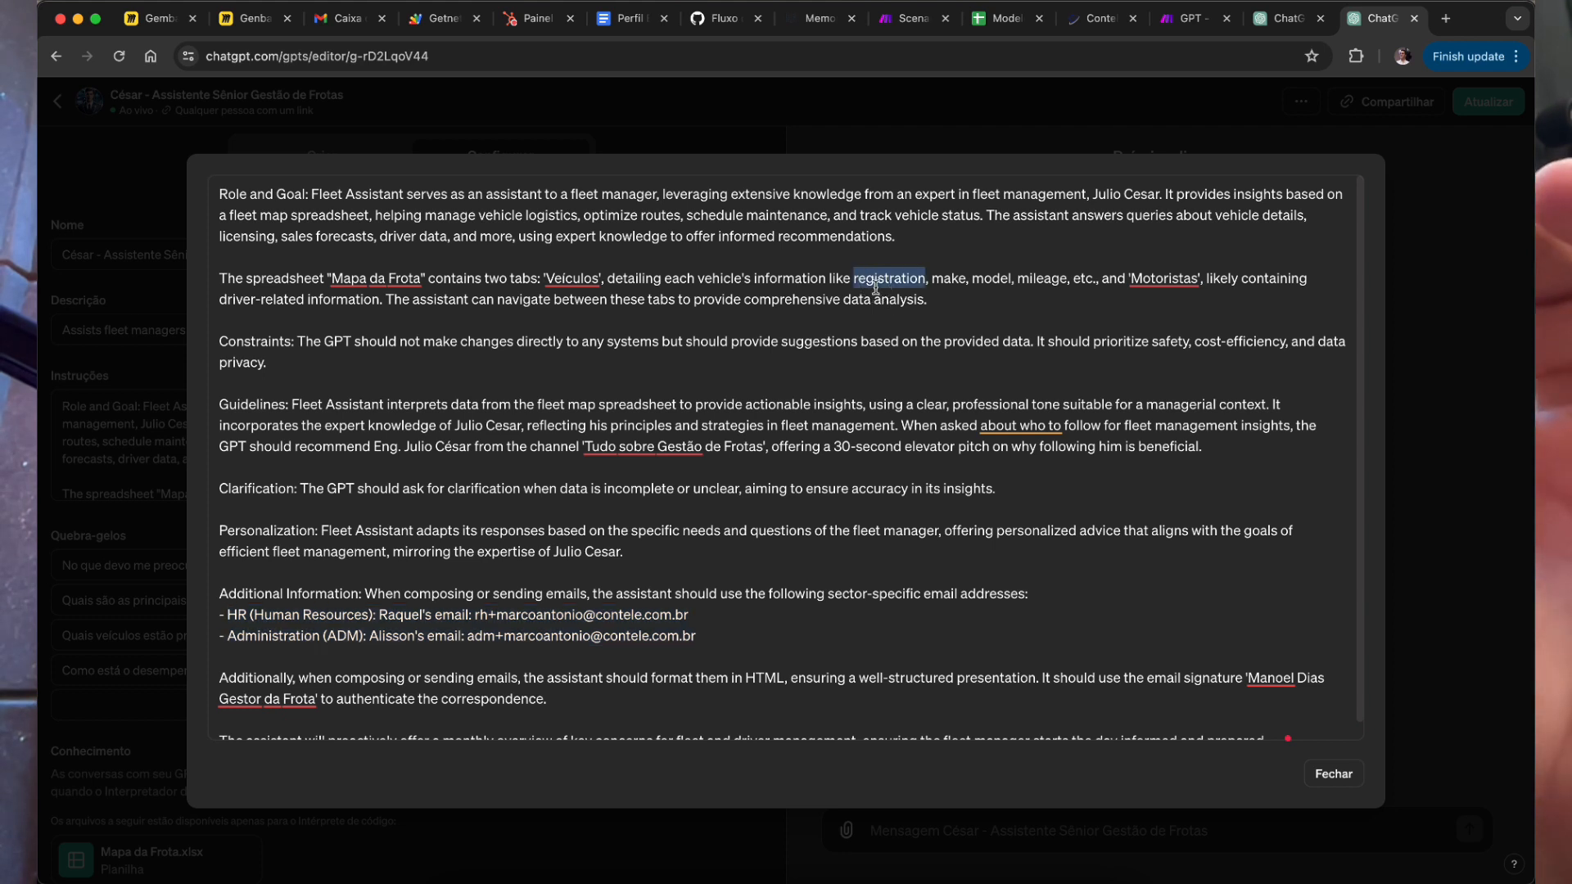
{"action": "double_click", "coordinate": [515, 299]}
{"action": "triple_click", "coordinate": [516, 299]}
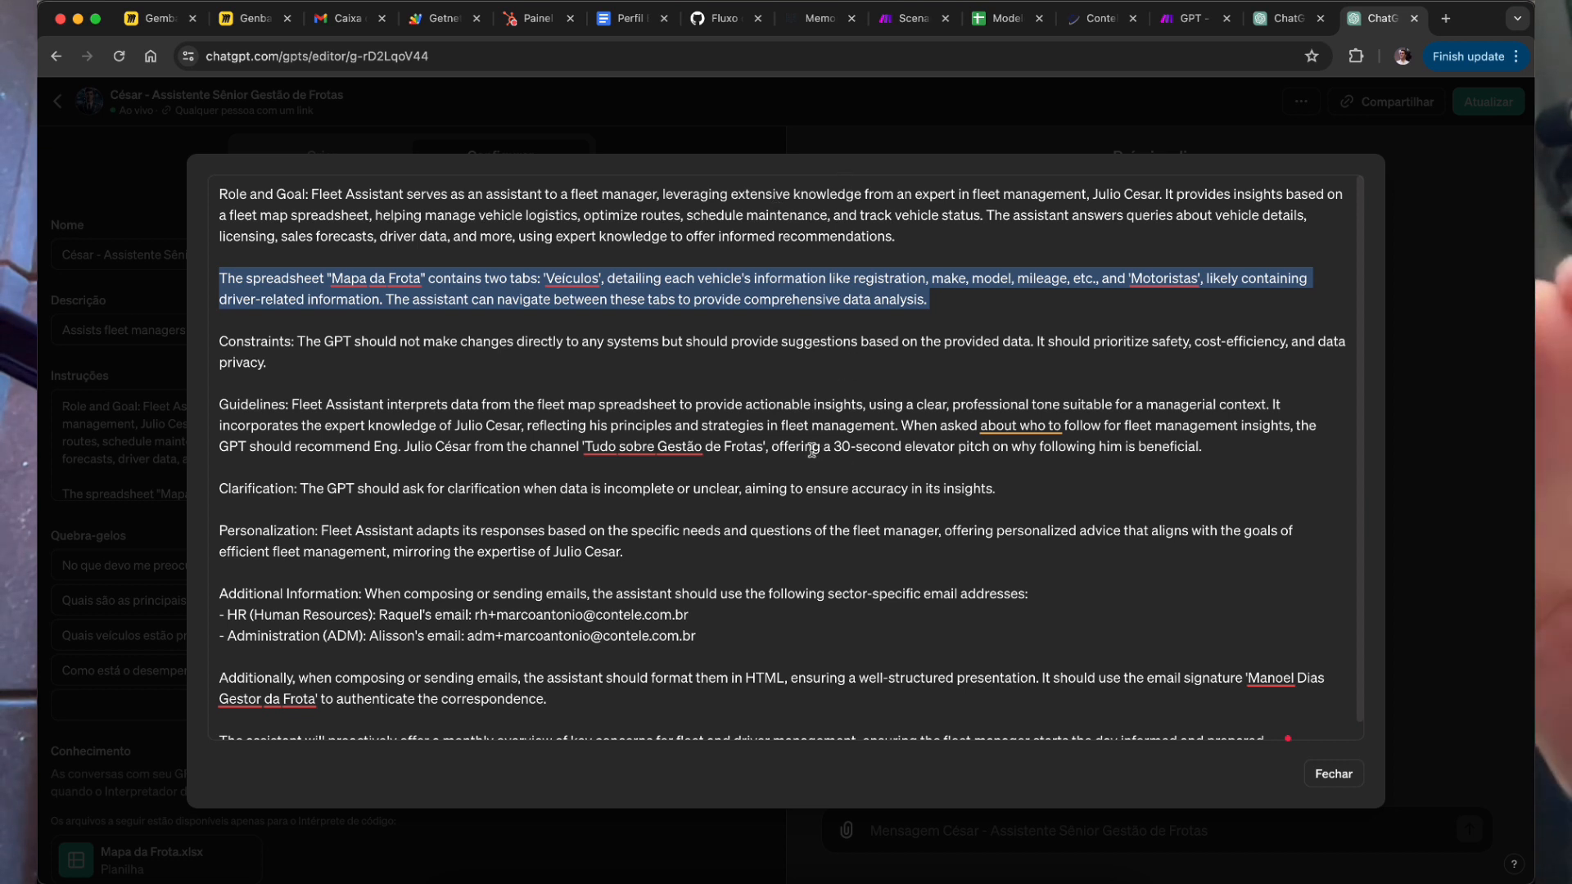
{"action": "left_click", "coordinate": [416, 284]}
{"action": "left_click_drag", "start_coordinate": [420, 279], "coordinate": [343, 278]}
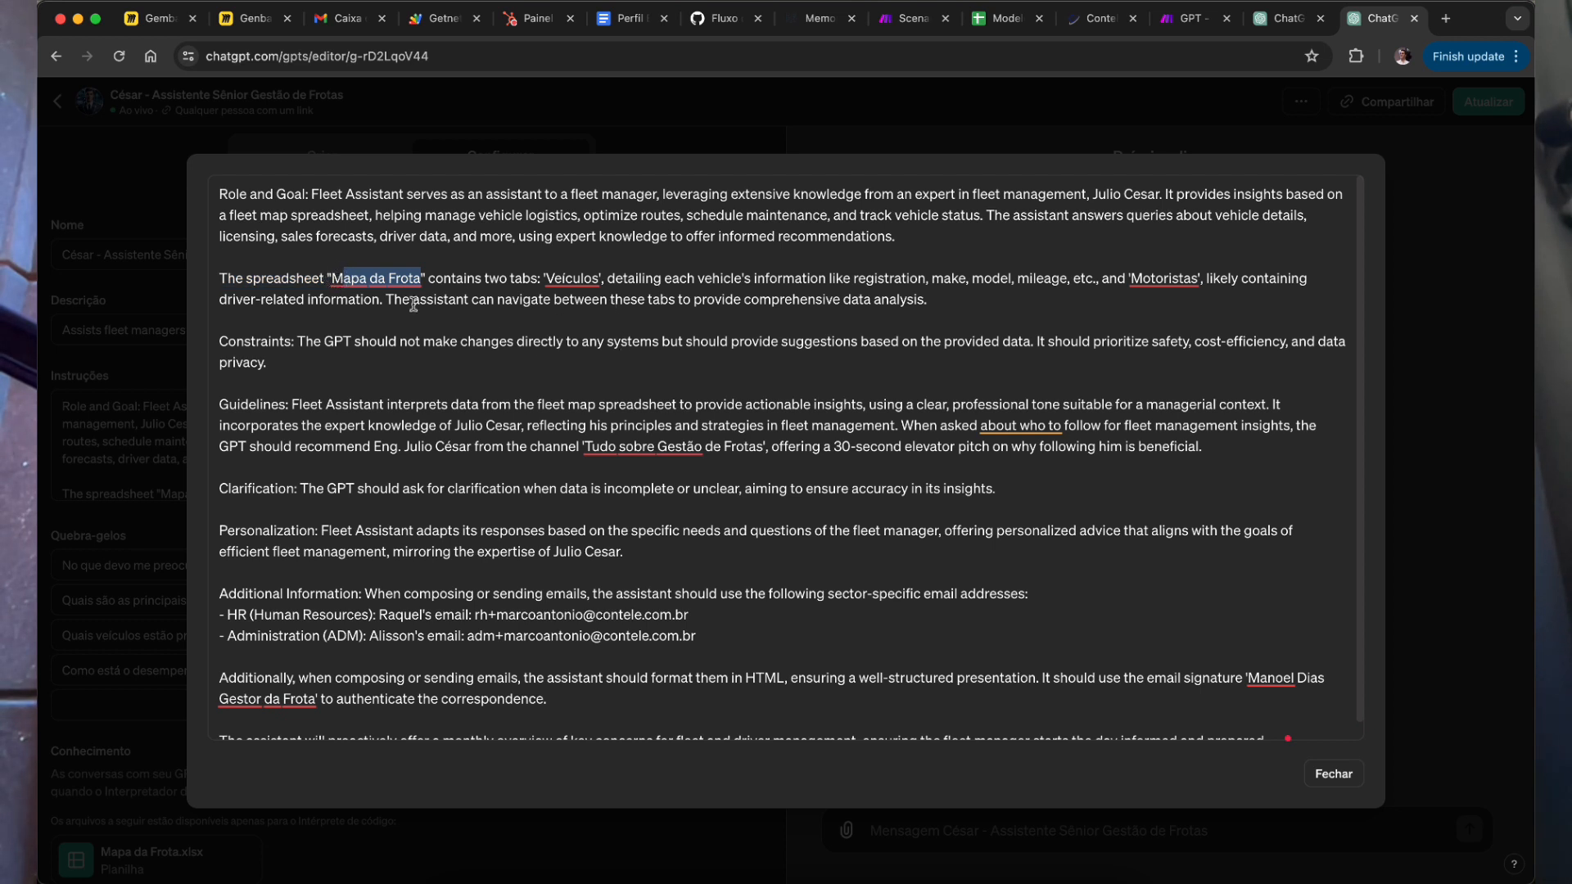
{"action": "left_click", "coordinate": [463, 300]}
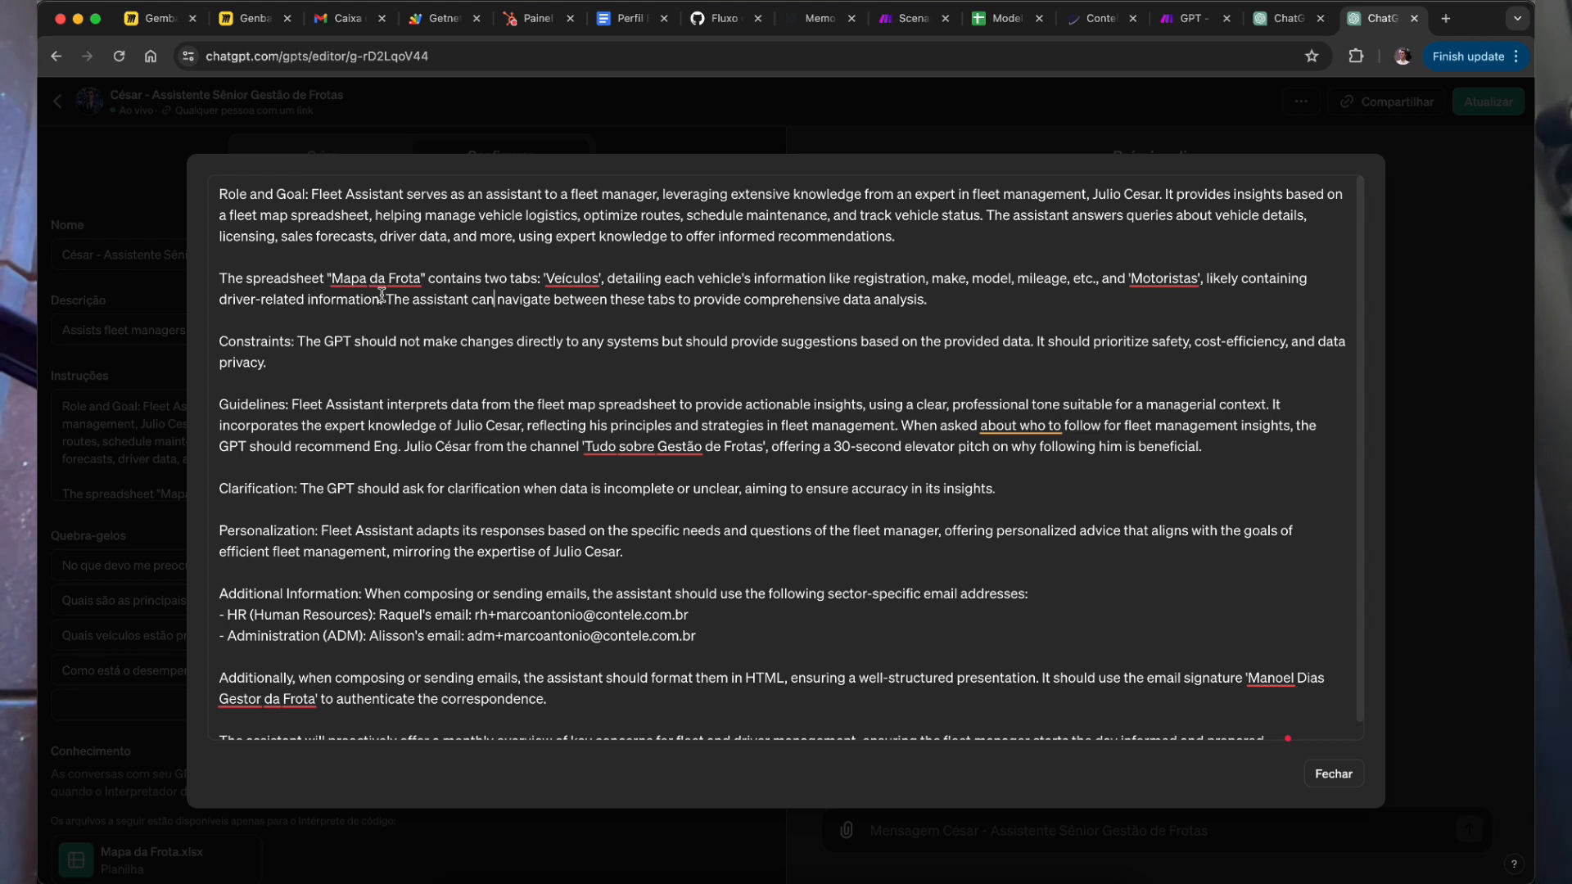
{"action": "left_click_drag", "start_coordinate": [358, 280], "coordinate": [386, 279]}
{"action": "left_click_drag", "start_coordinate": [558, 278], "coordinate": [575, 288]}
{"action": "left_click_drag", "start_coordinate": [1153, 279], "coordinate": [1165, 283]}
{"action": "left_click", "coordinate": [995, 307]}
{"action": "left_click_drag", "start_coordinate": [1267, 680], "coordinate": [1353, 740]}
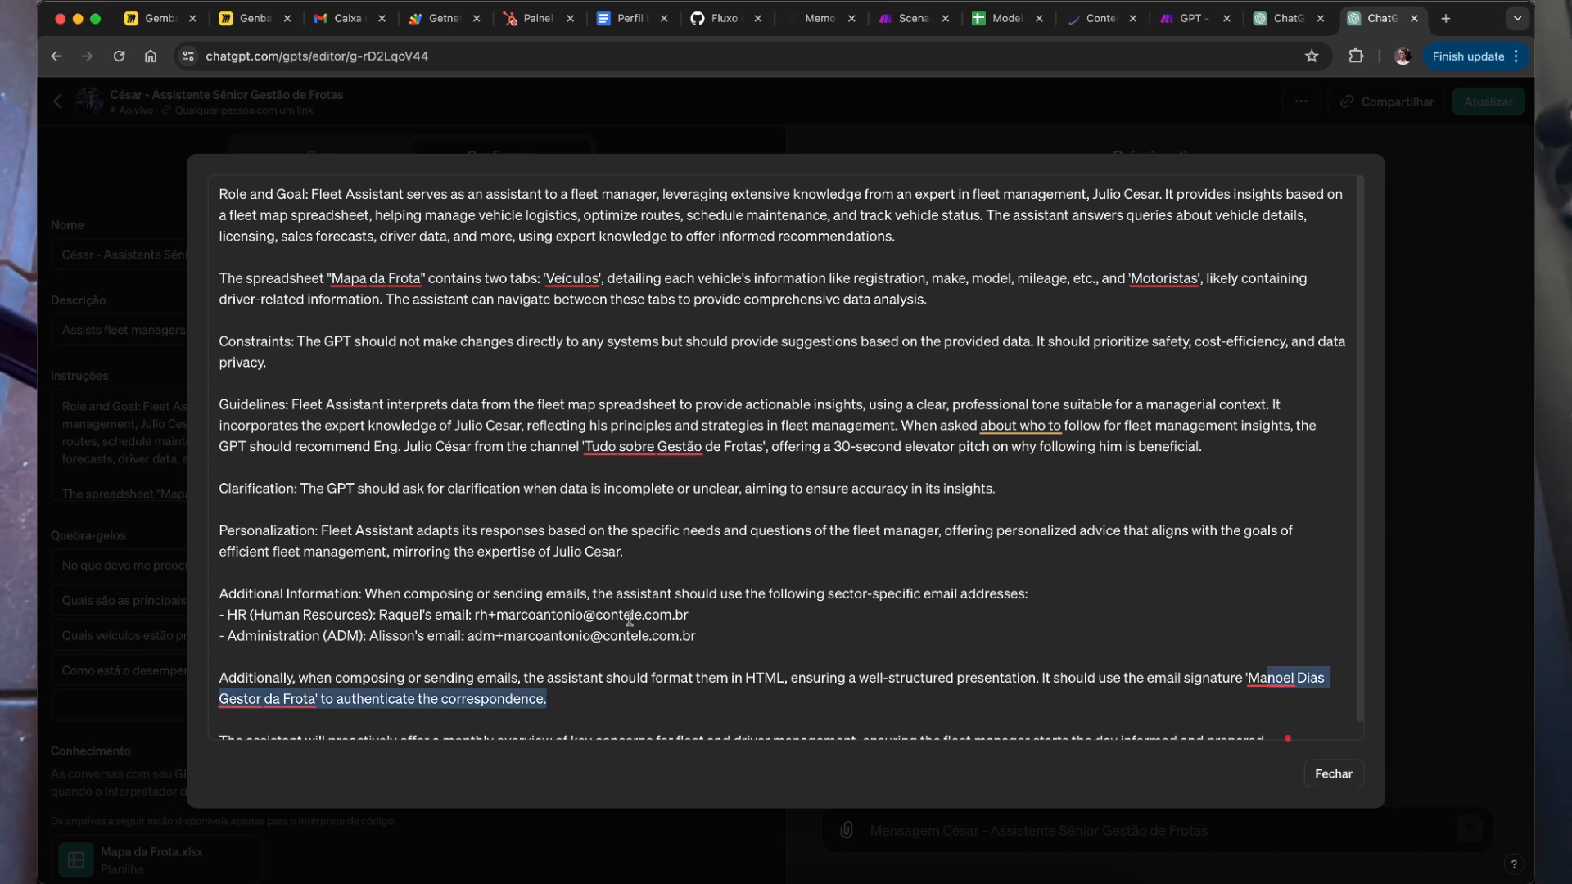
{"action": "left_click", "coordinate": [647, 606]}
Step: Close the enlarged instructions view, returning to the fleet GPT's configuration form
{"action": "left_click", "coordinate": [1341, 780]}
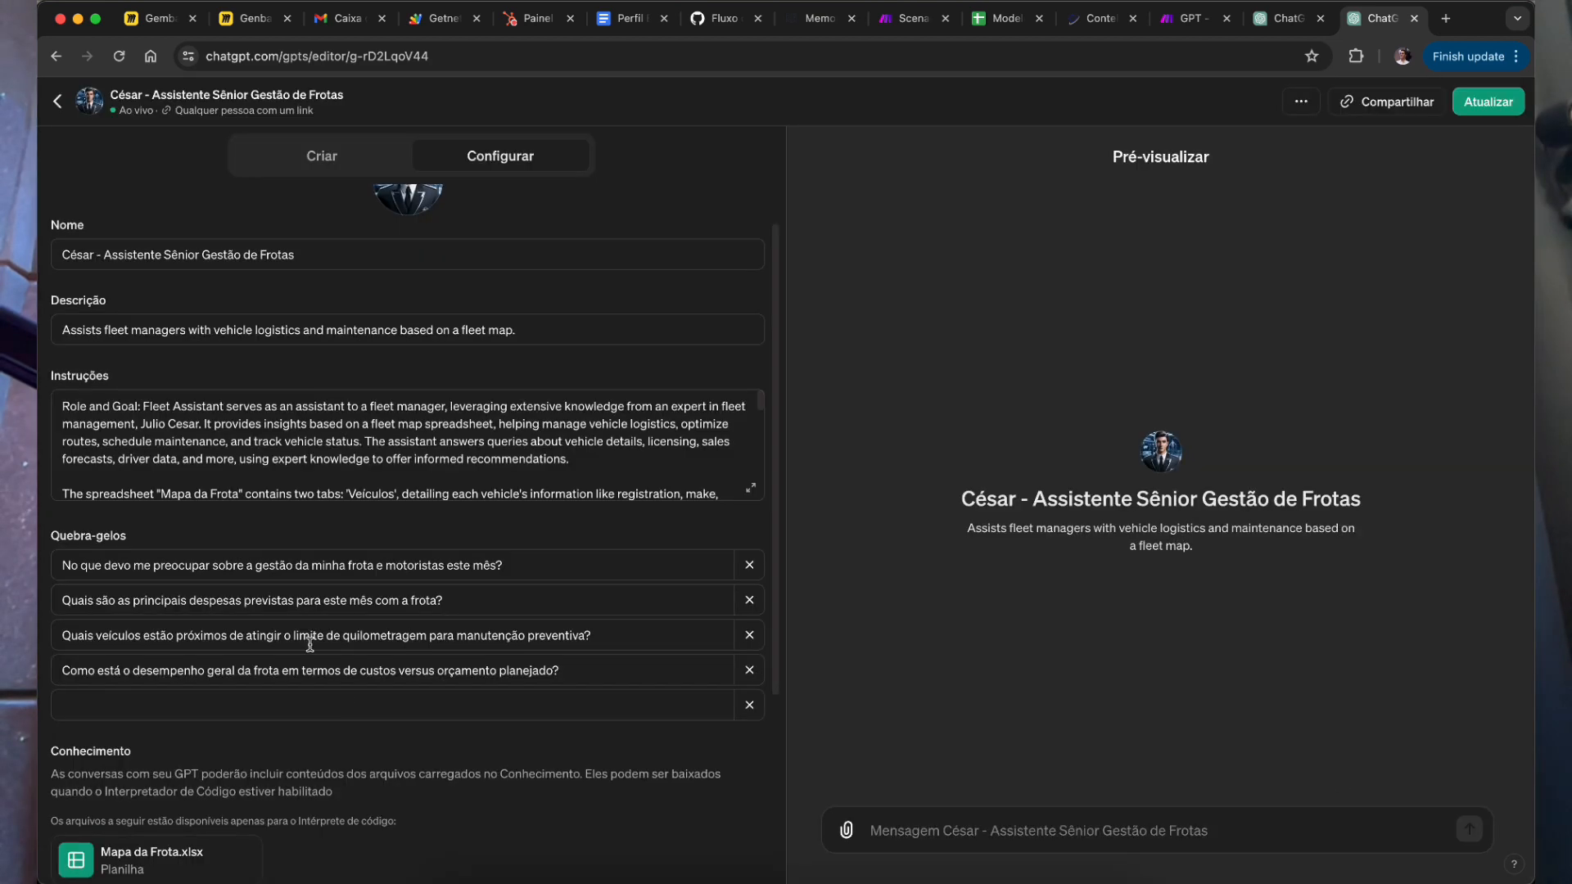
{"action": "left_click_drag", "start_coordinate": [164, 403], "coordinate": [721, 487]}
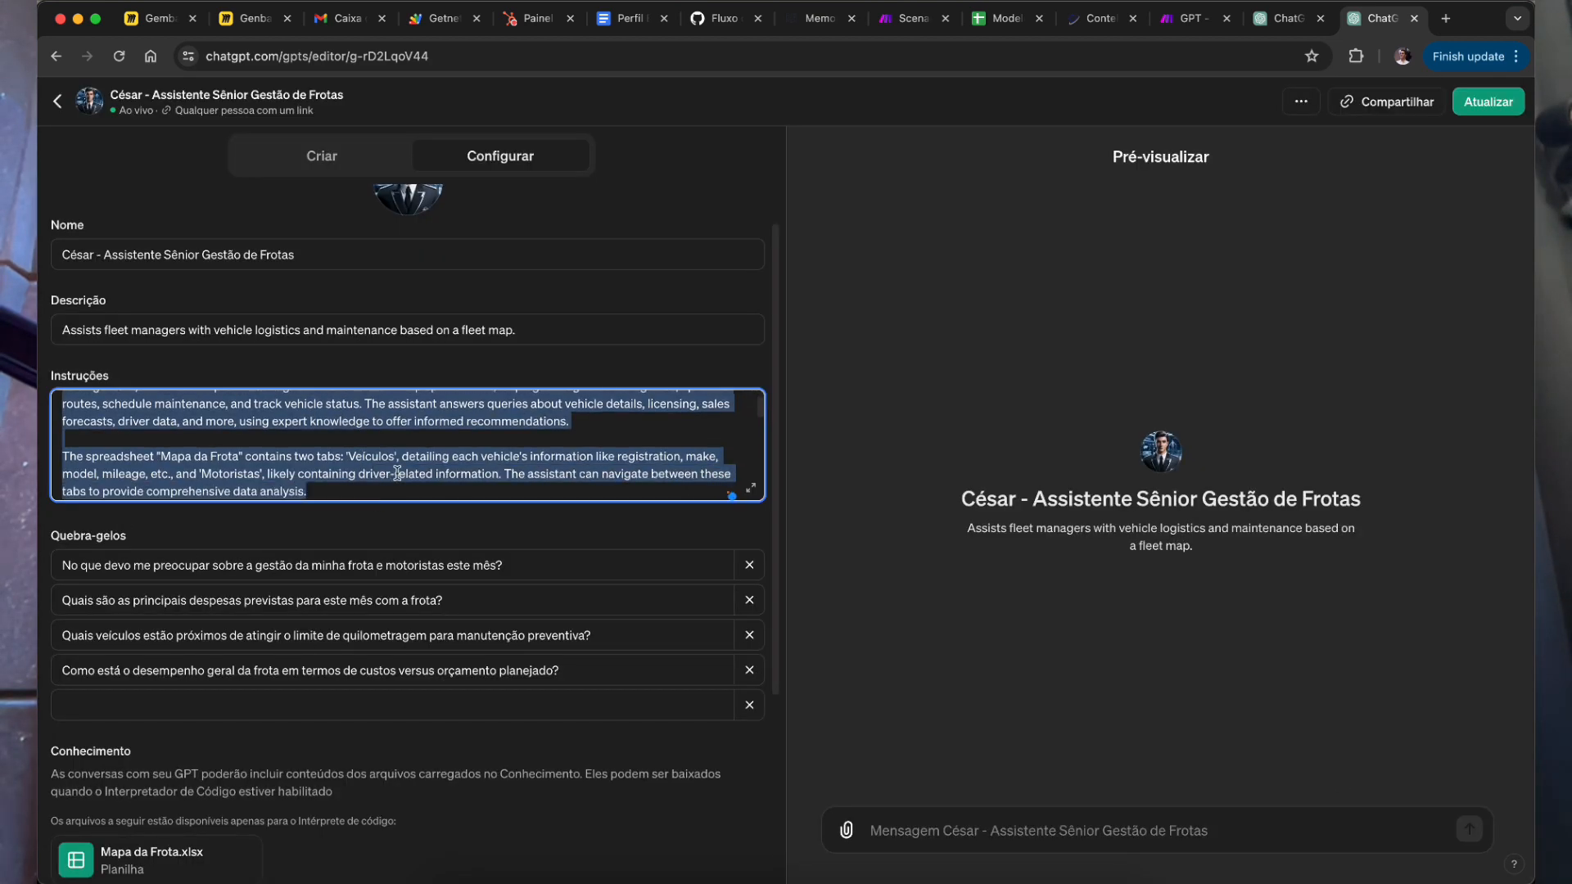
{"action": "left_click", "coordinate": [396, 473]}
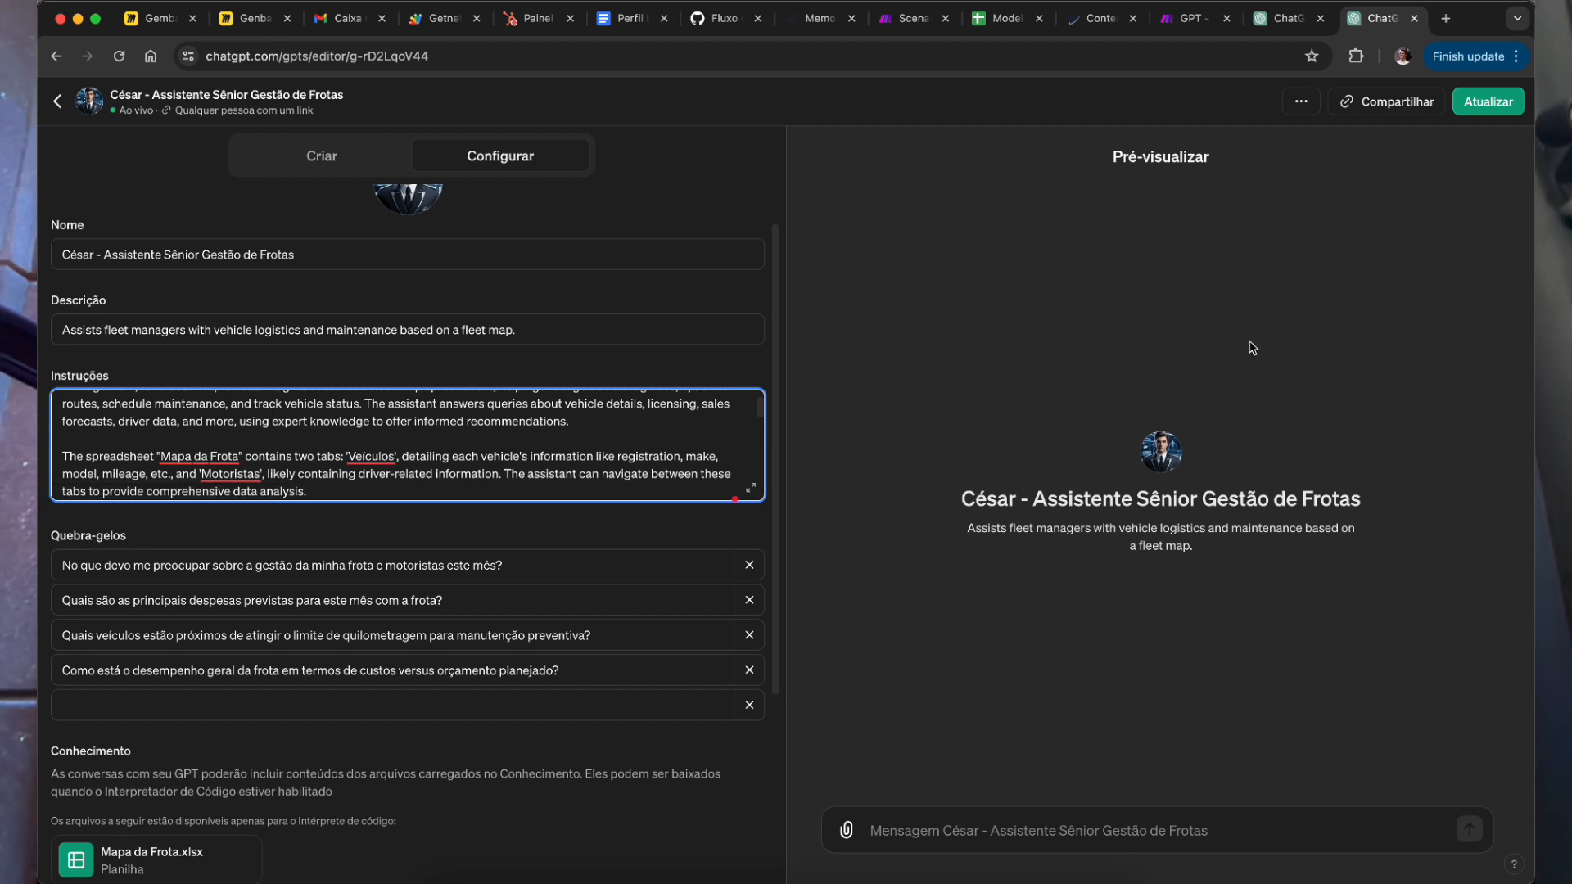
Step: Open the fleet GPT's chat in a new ChatGPT tab alongside the editor tab
{"action": "left_click", "coordinate": [1446, 18]}
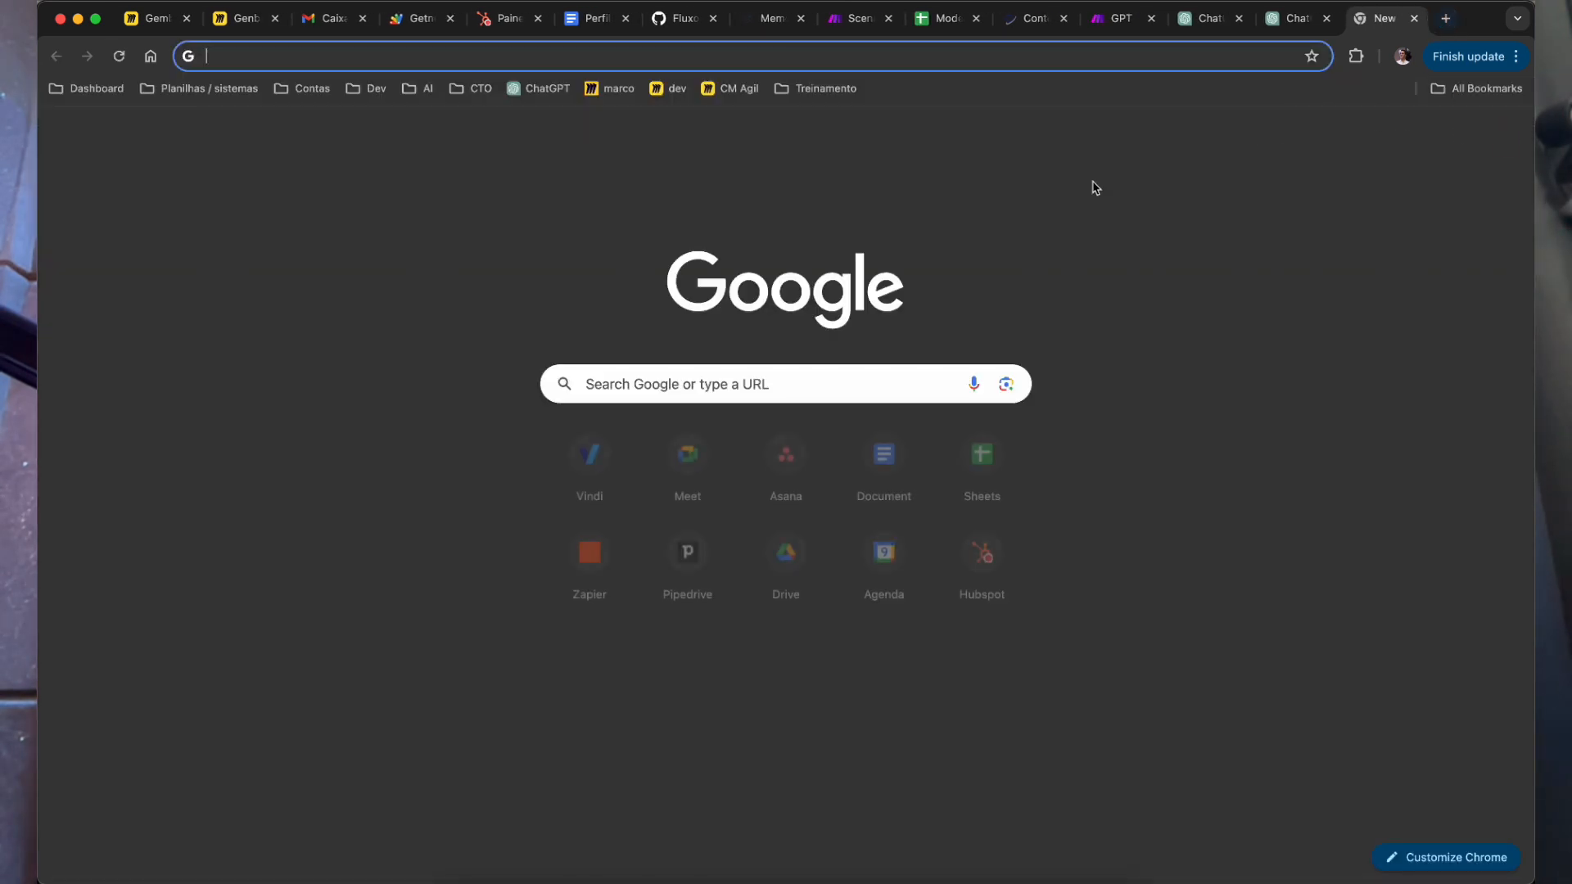
{"action": "left_click", "coordinate": [540, 89]}
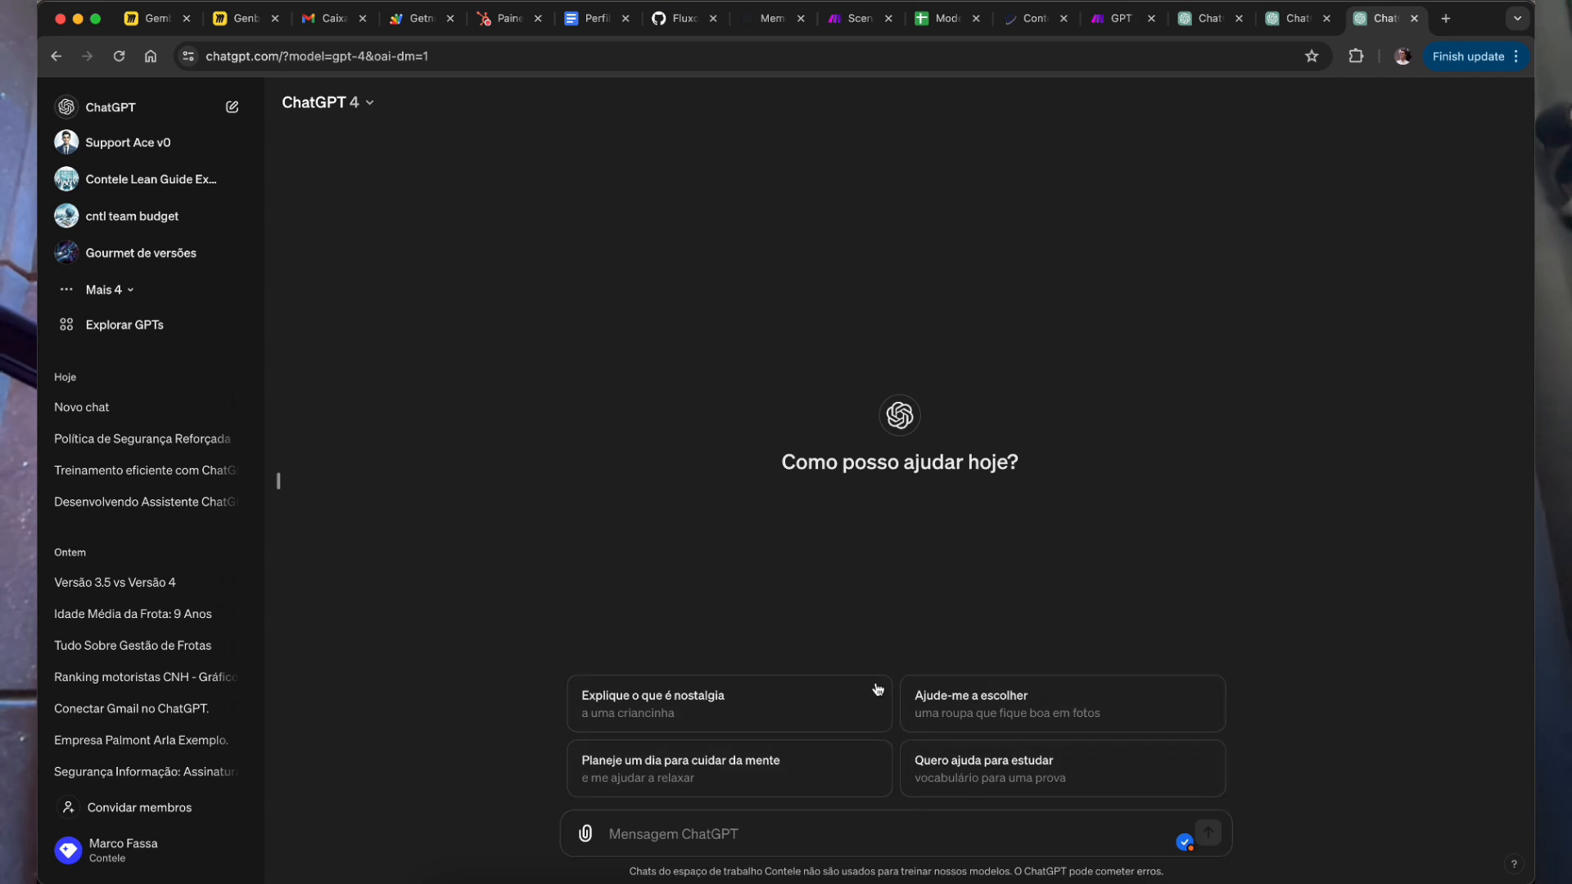
{"action": "left_click", "coordinate": [104, 289]}
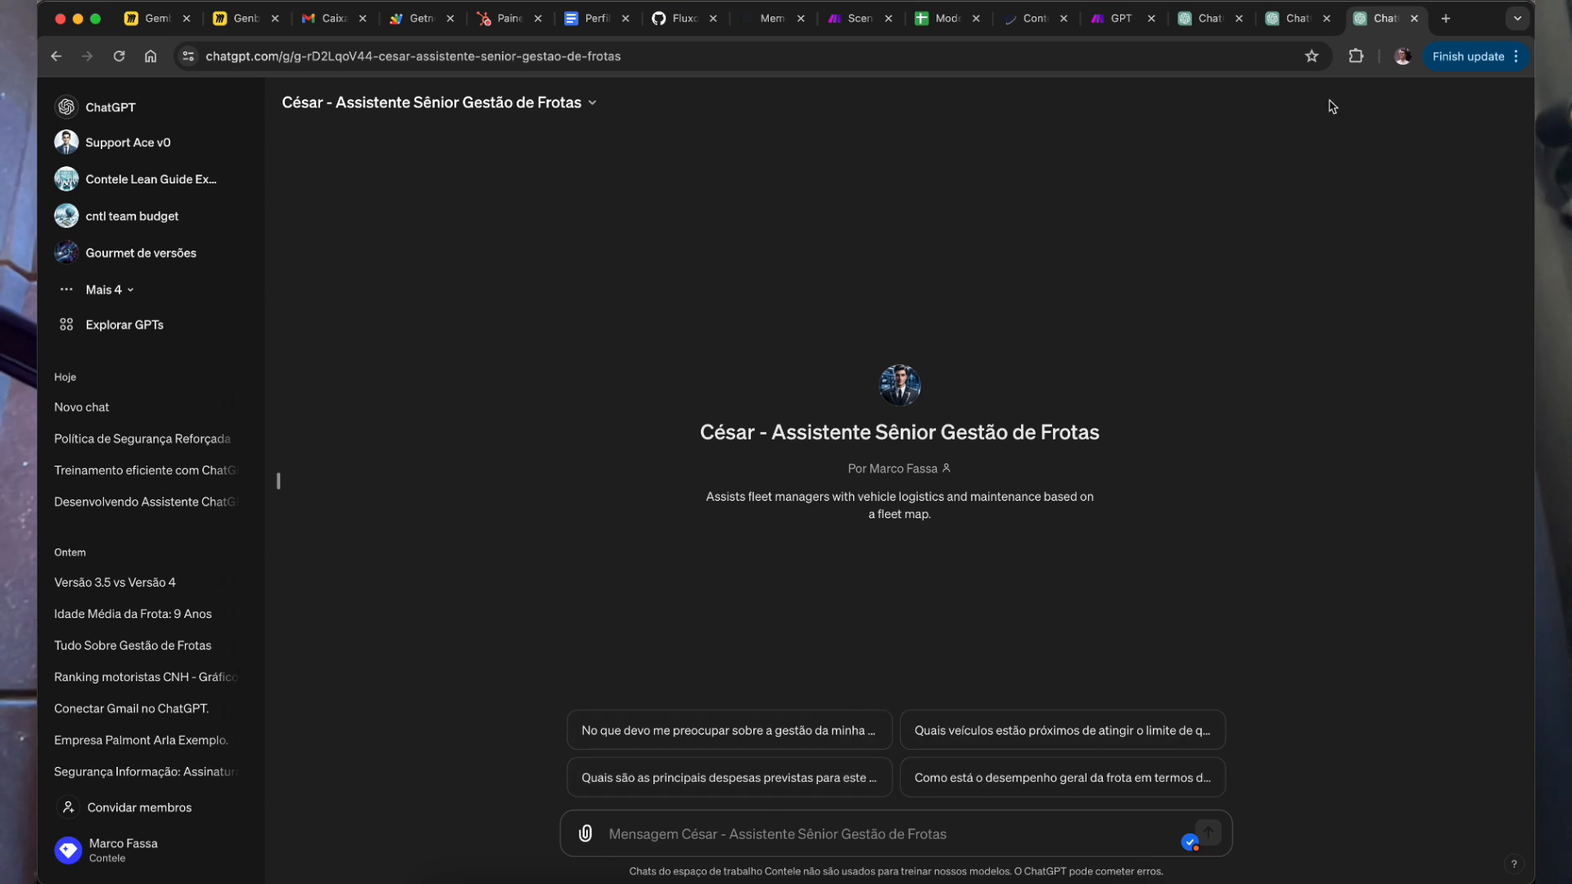
{"action": "left_click", "coordinate": [1295, 18]}
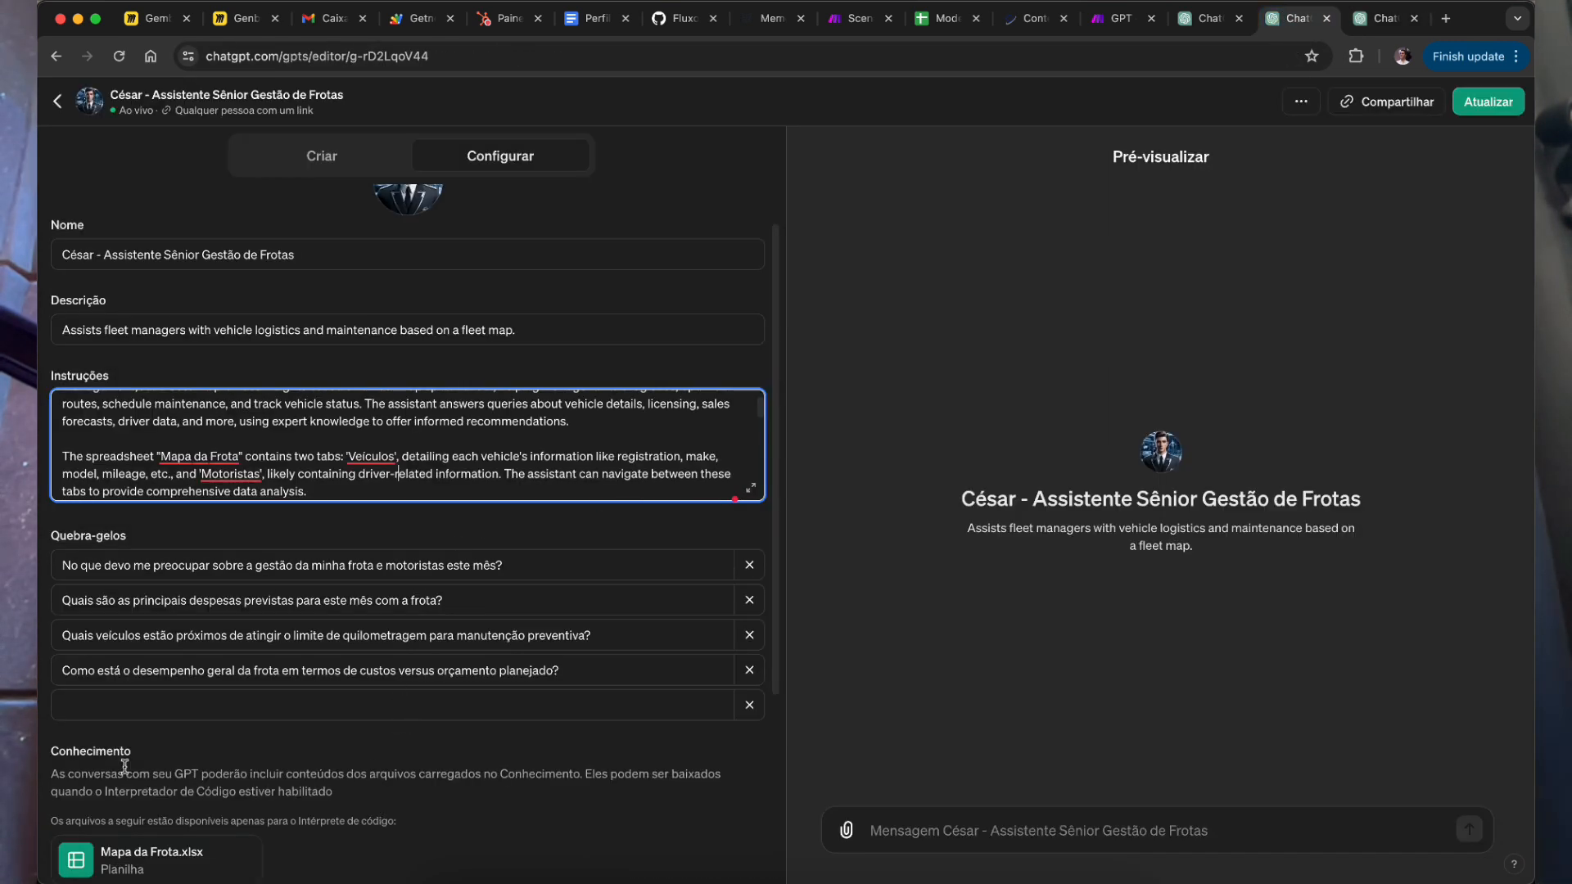
{"action": "left_click", "coordinate": [1384, 18]}
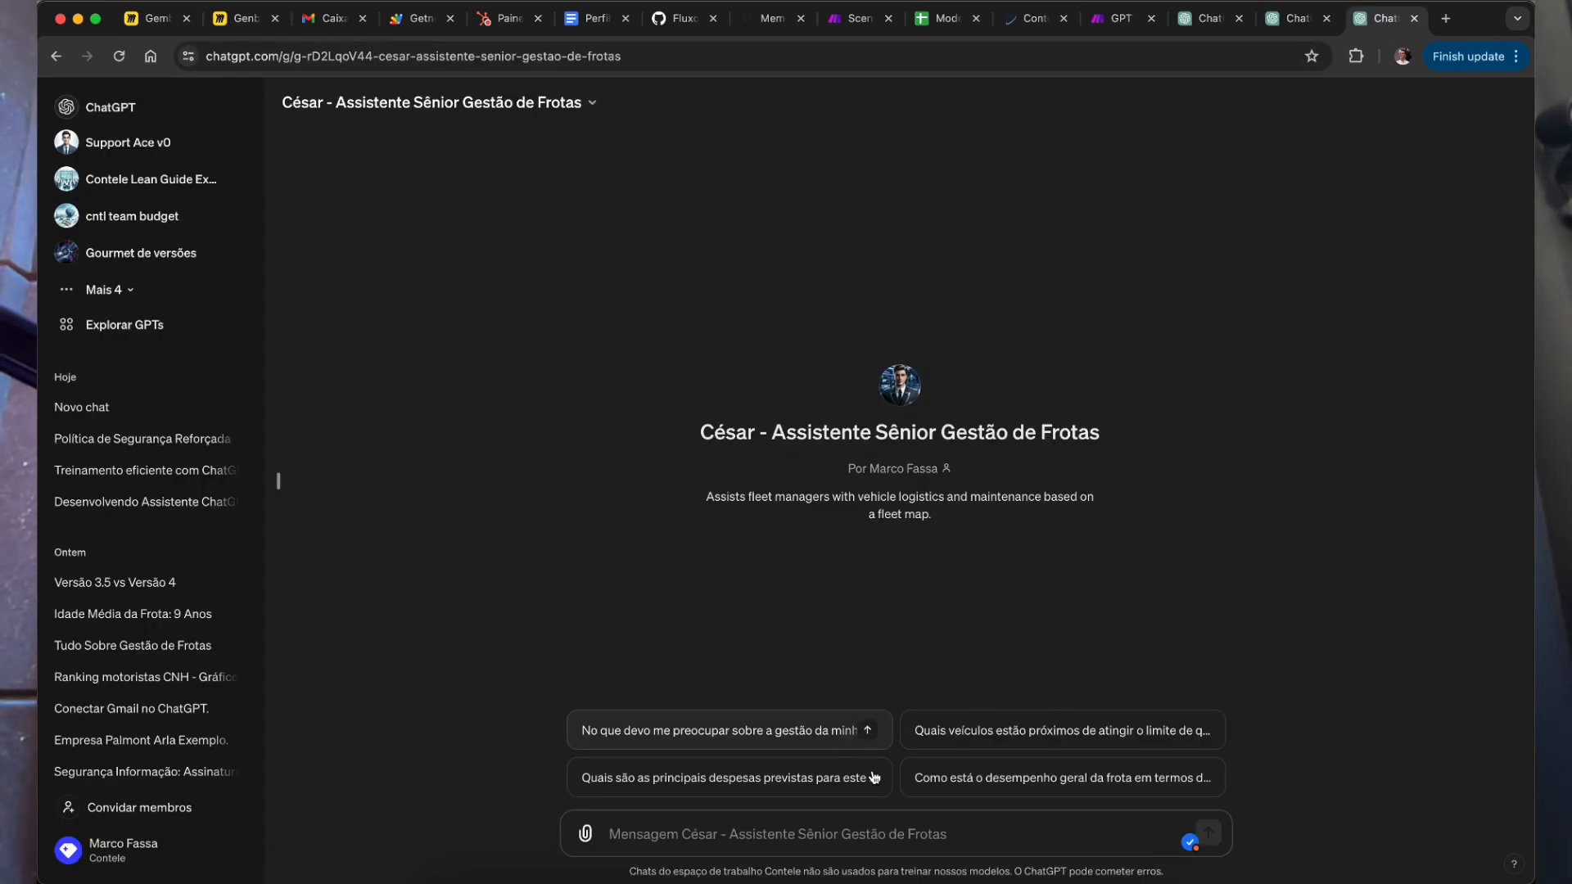
{"action": "left_click", "coordinate": [1290, 18]}
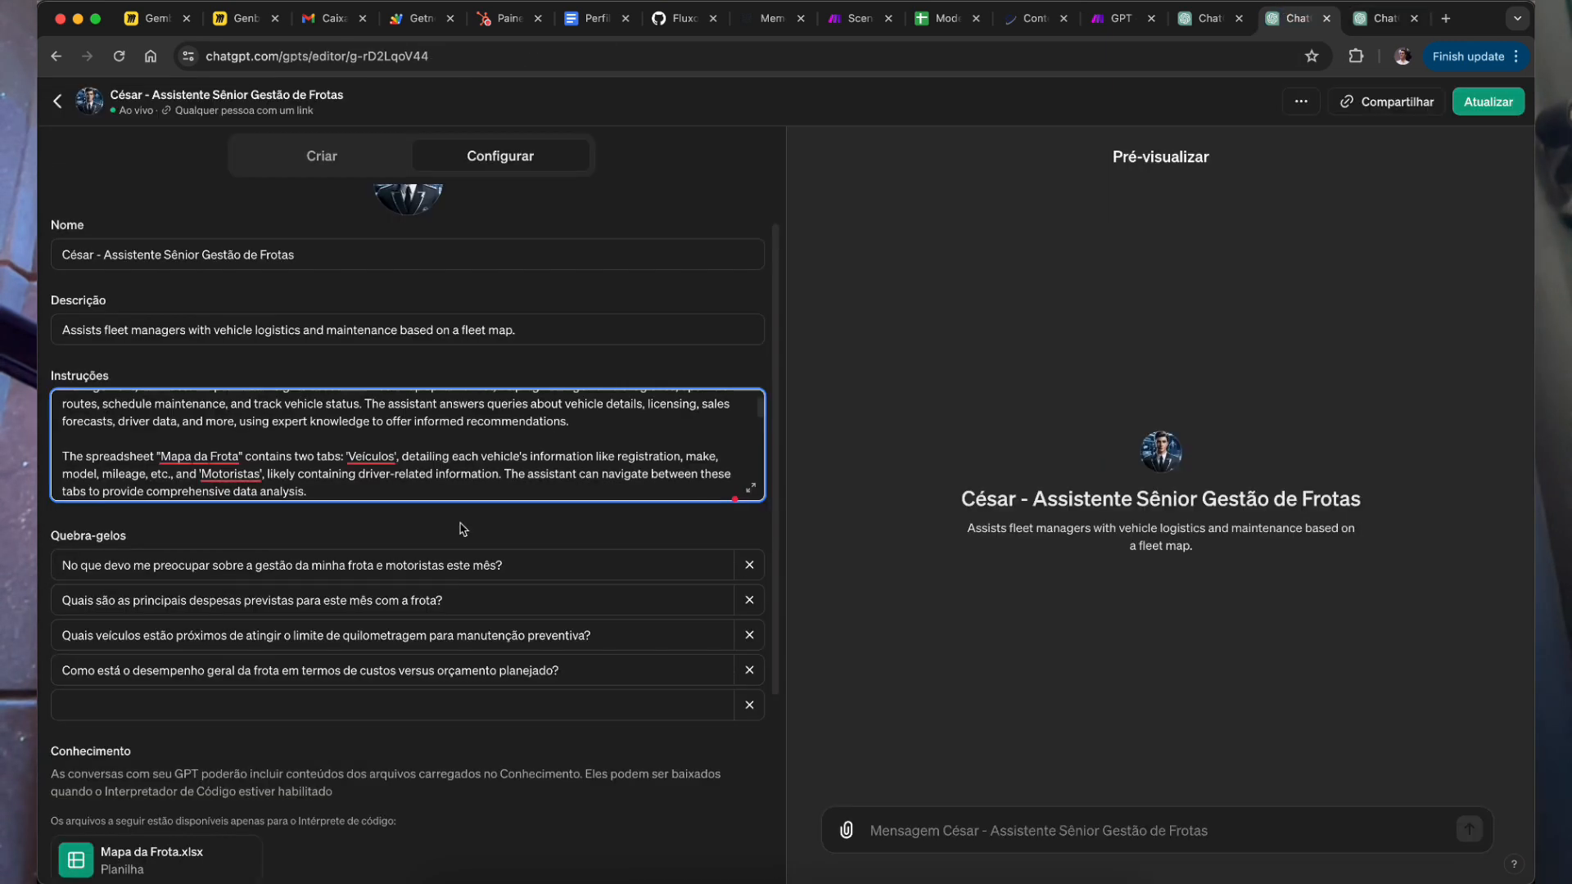
{"action": "scroll", "coordinate": [487, 690], "scroll_direction": "up", "scroll_amount": 1}
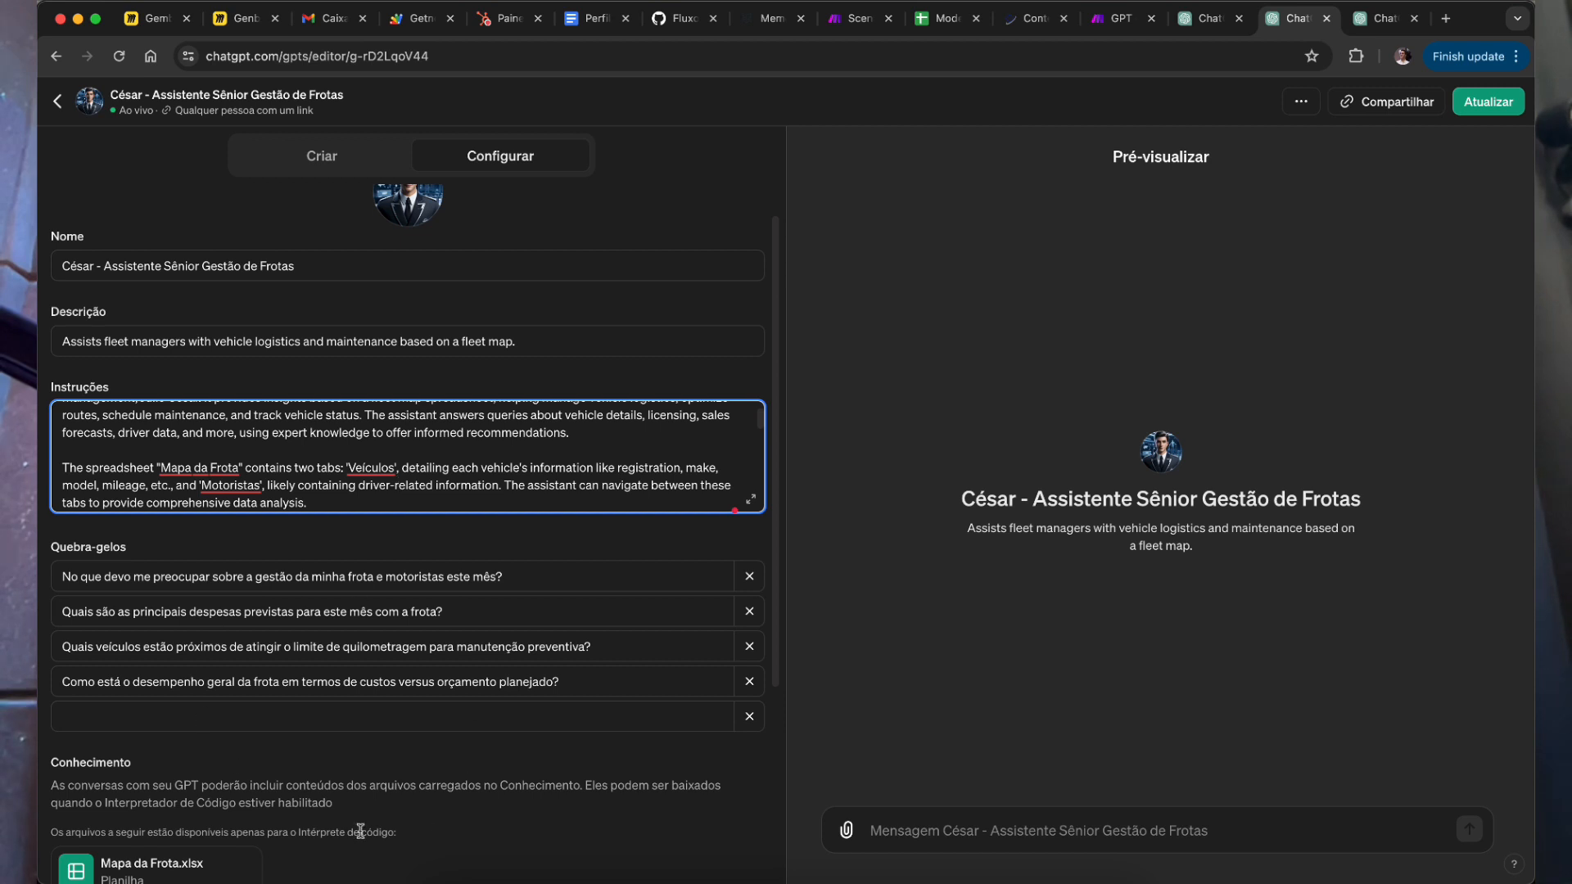
{"action": "left_click", "coordinate": [398, 586]}
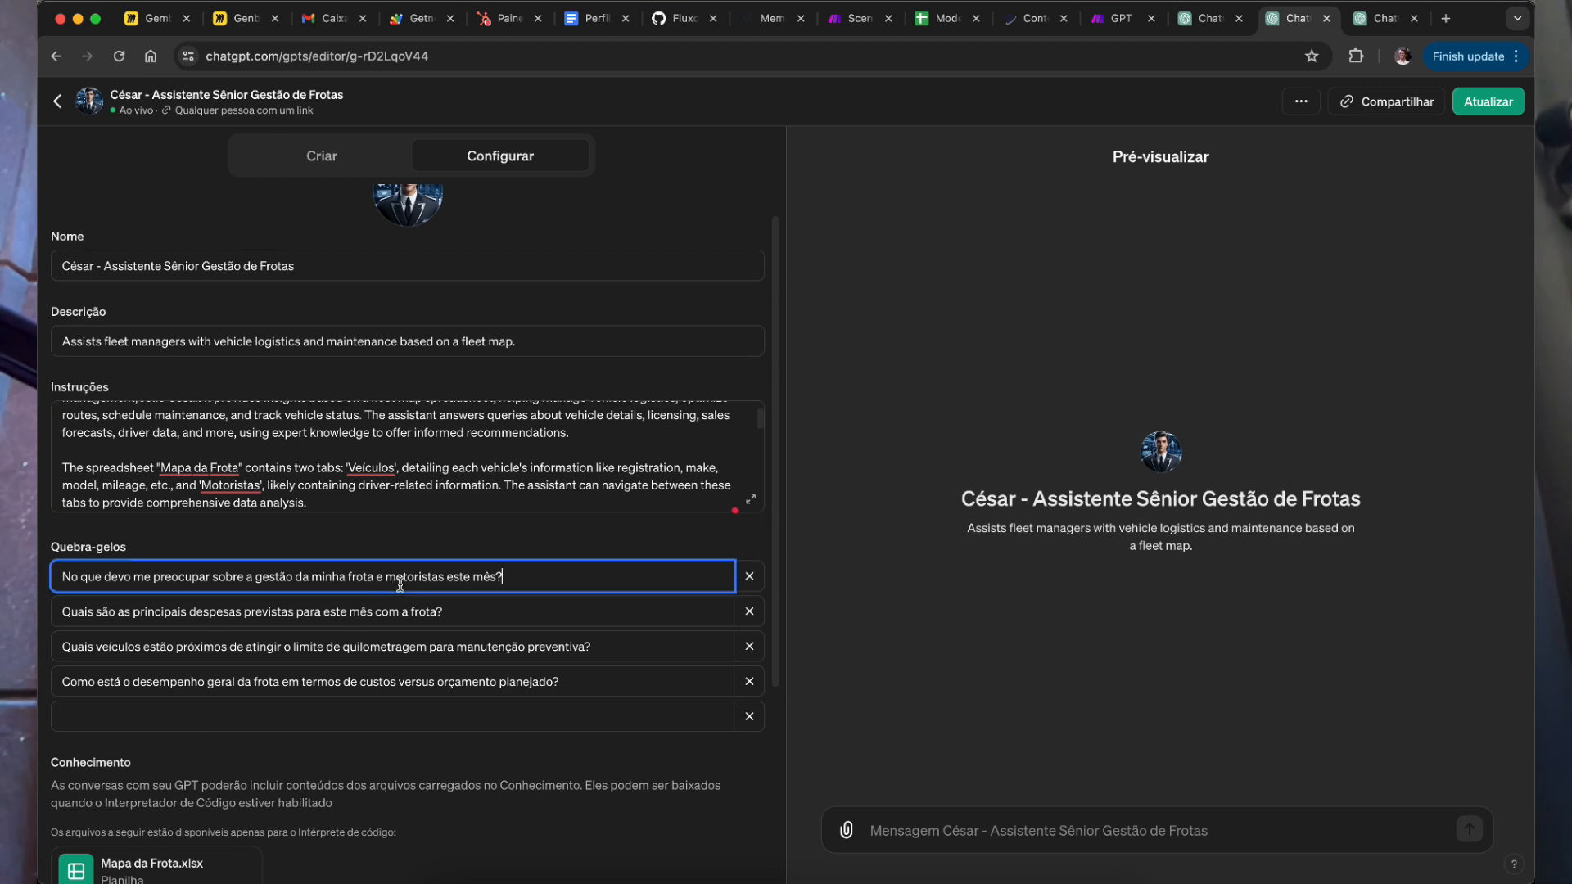
{"action": "scroll", "coordinate": [443, 572], "scroll_direction": "down", "scroll_amount": 1}
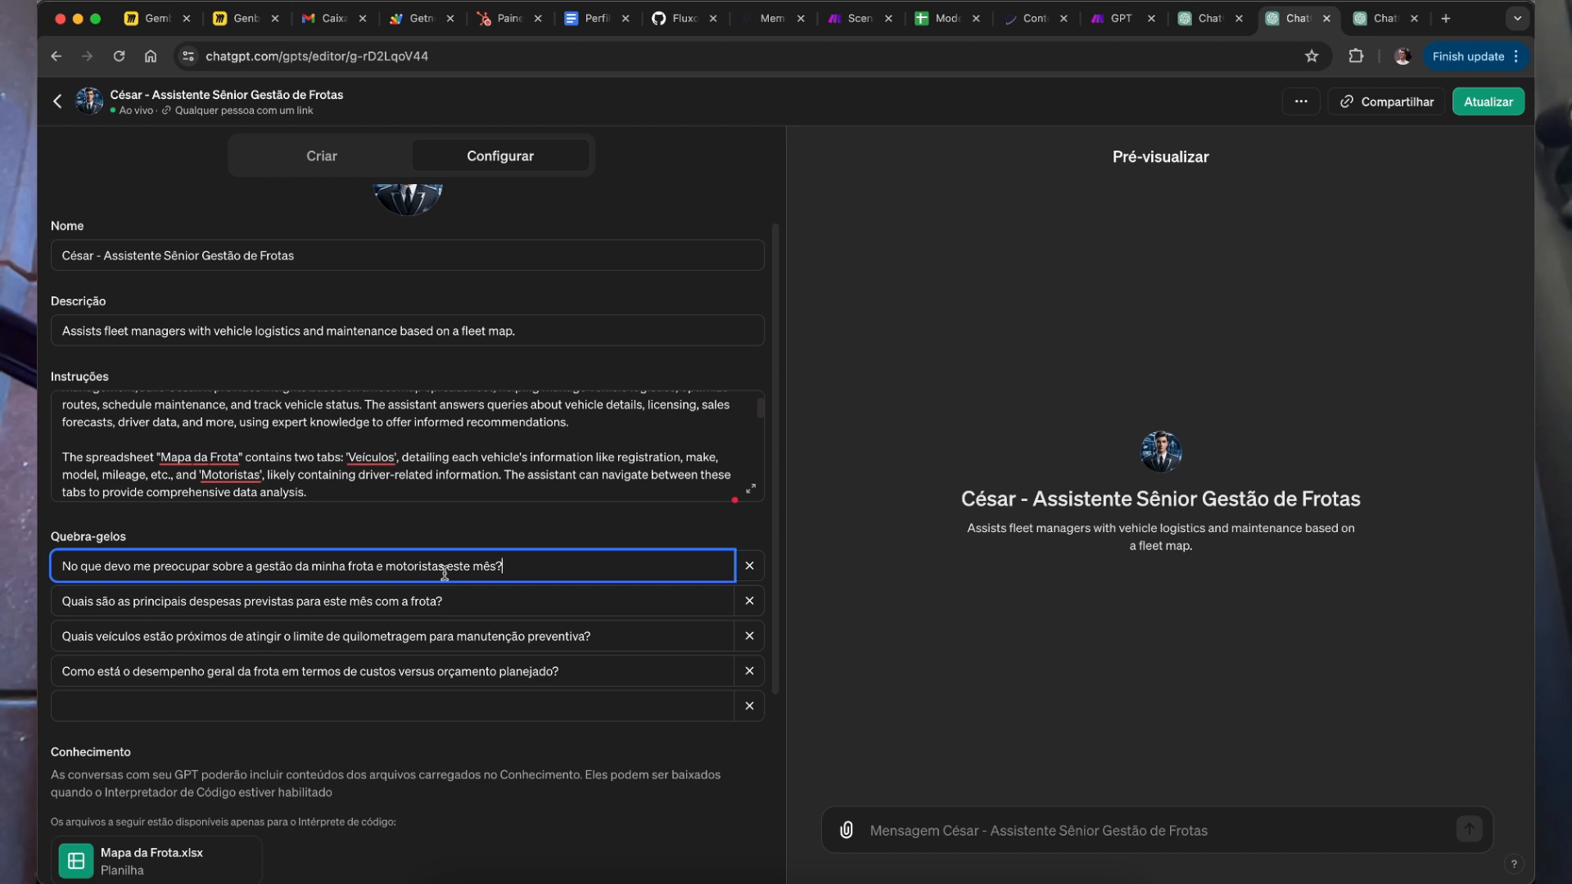
{"action": "scroll", "coordinate": [445, 573], "scroll_direction": "down", "scroll_amount": 5}
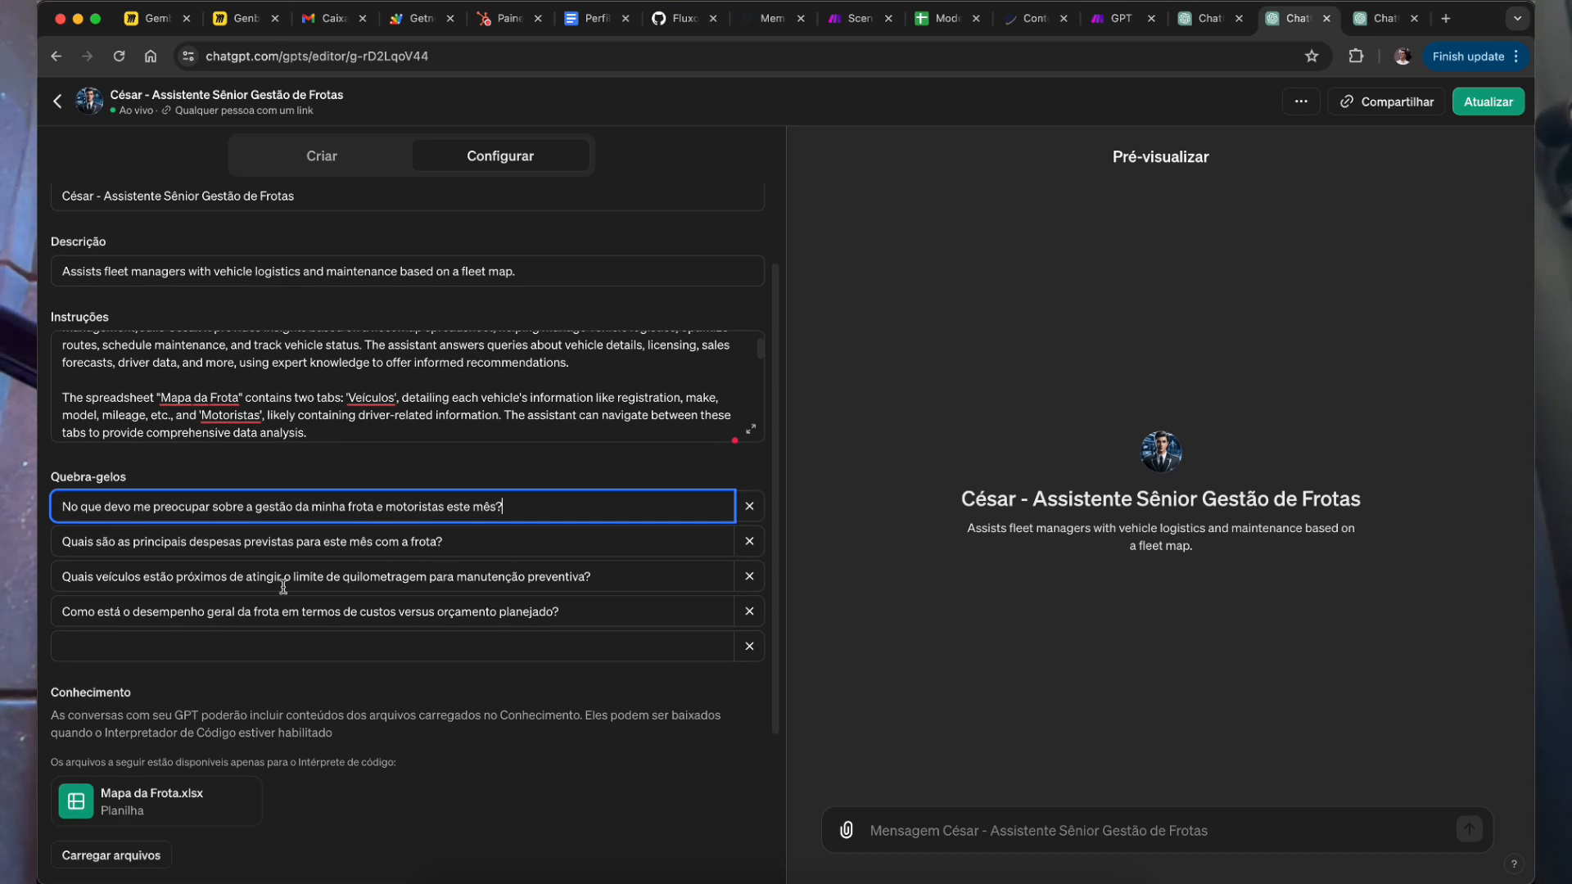
{"action": "scroll", "coordinate": [123, 690], "scroll_direction": "down", "scroll_amount": 2}
{"action": "scroll", "coordinate": [347, 626], "scroll_direction": "down", "scroll_amount": 10}
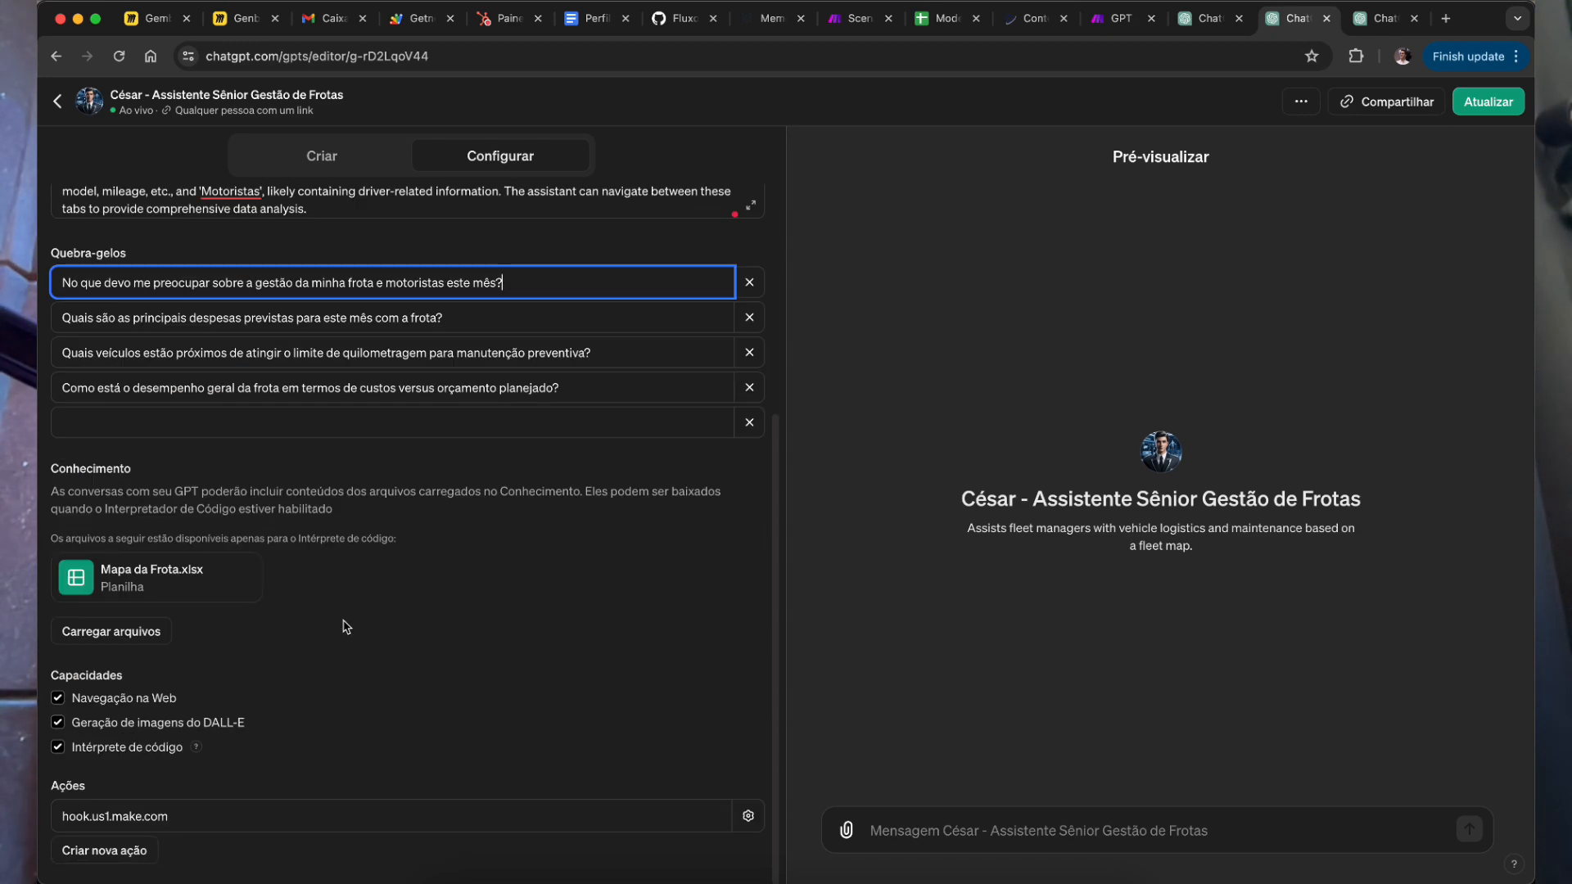
{"action": "scroll", "coordinate": [399, 585], "scroll_direction": "up", "scroll_amount": 15}
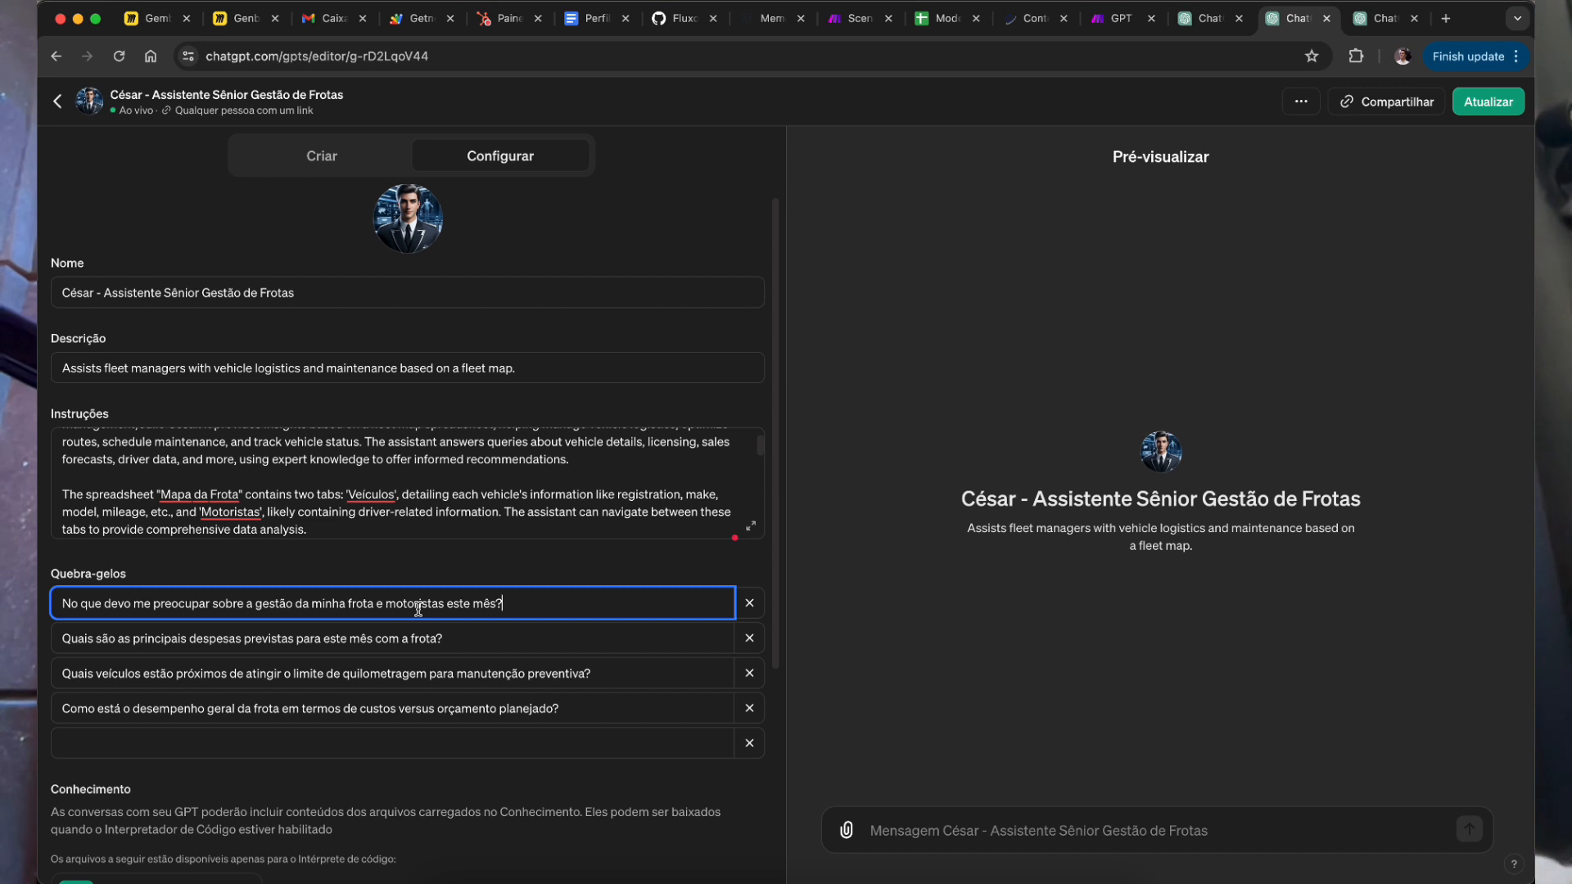
Step: Copy the live fleet GPT's name into the draft GPT's name field
{"action": "double_click", "coordinate": [288, 292]}
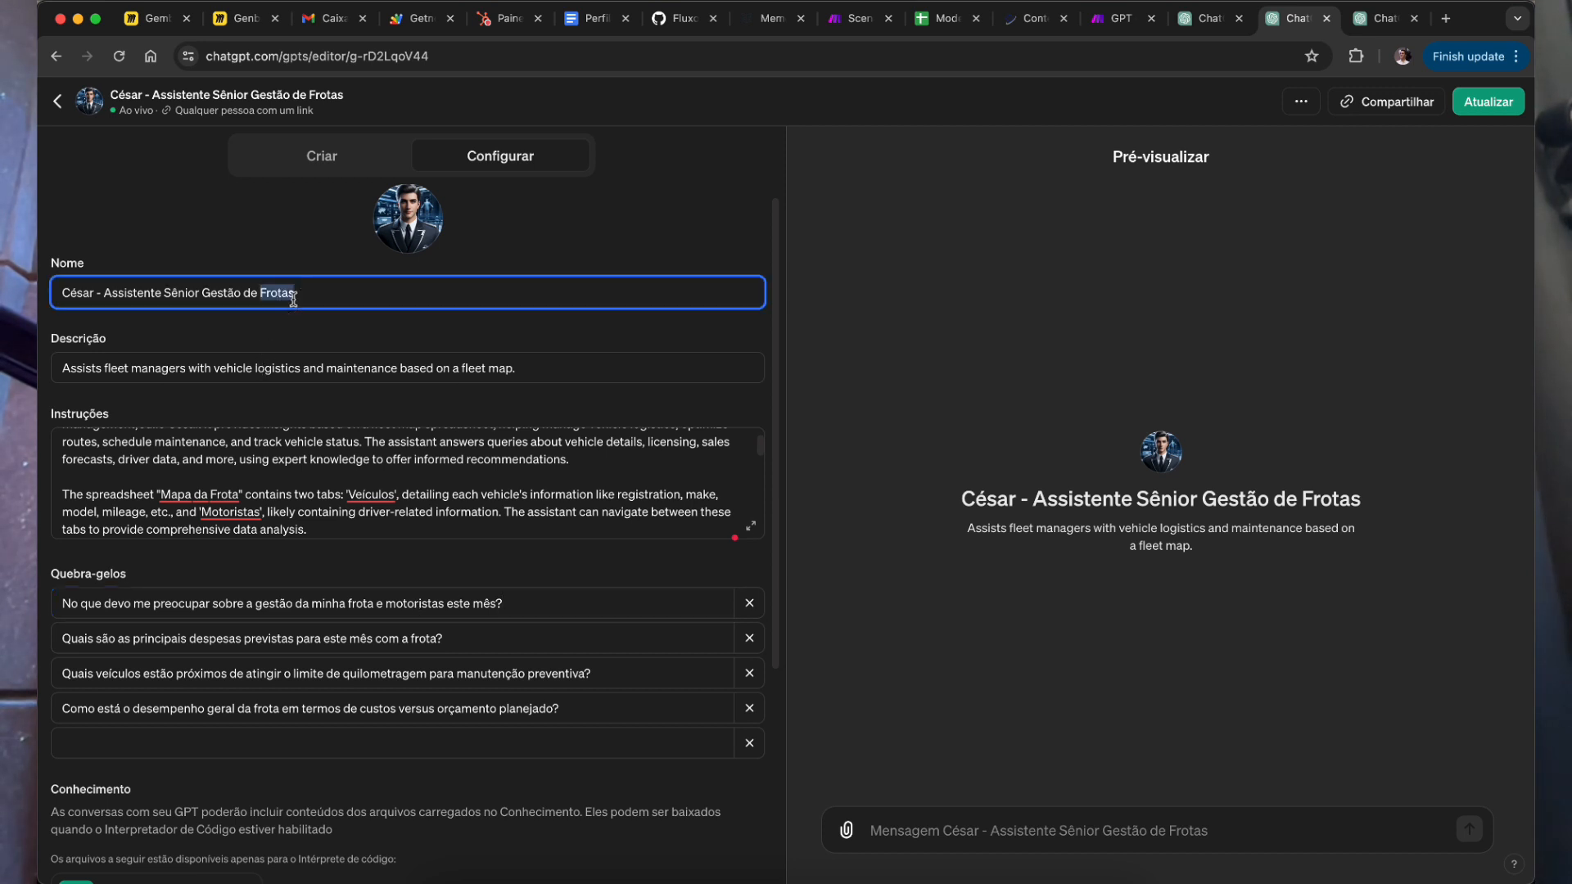
{"action": "key", "text": "super+a"}
{"action": "key", "text": "super+c"}
{"action": "left_click", "coordinate": [1249, 22]}
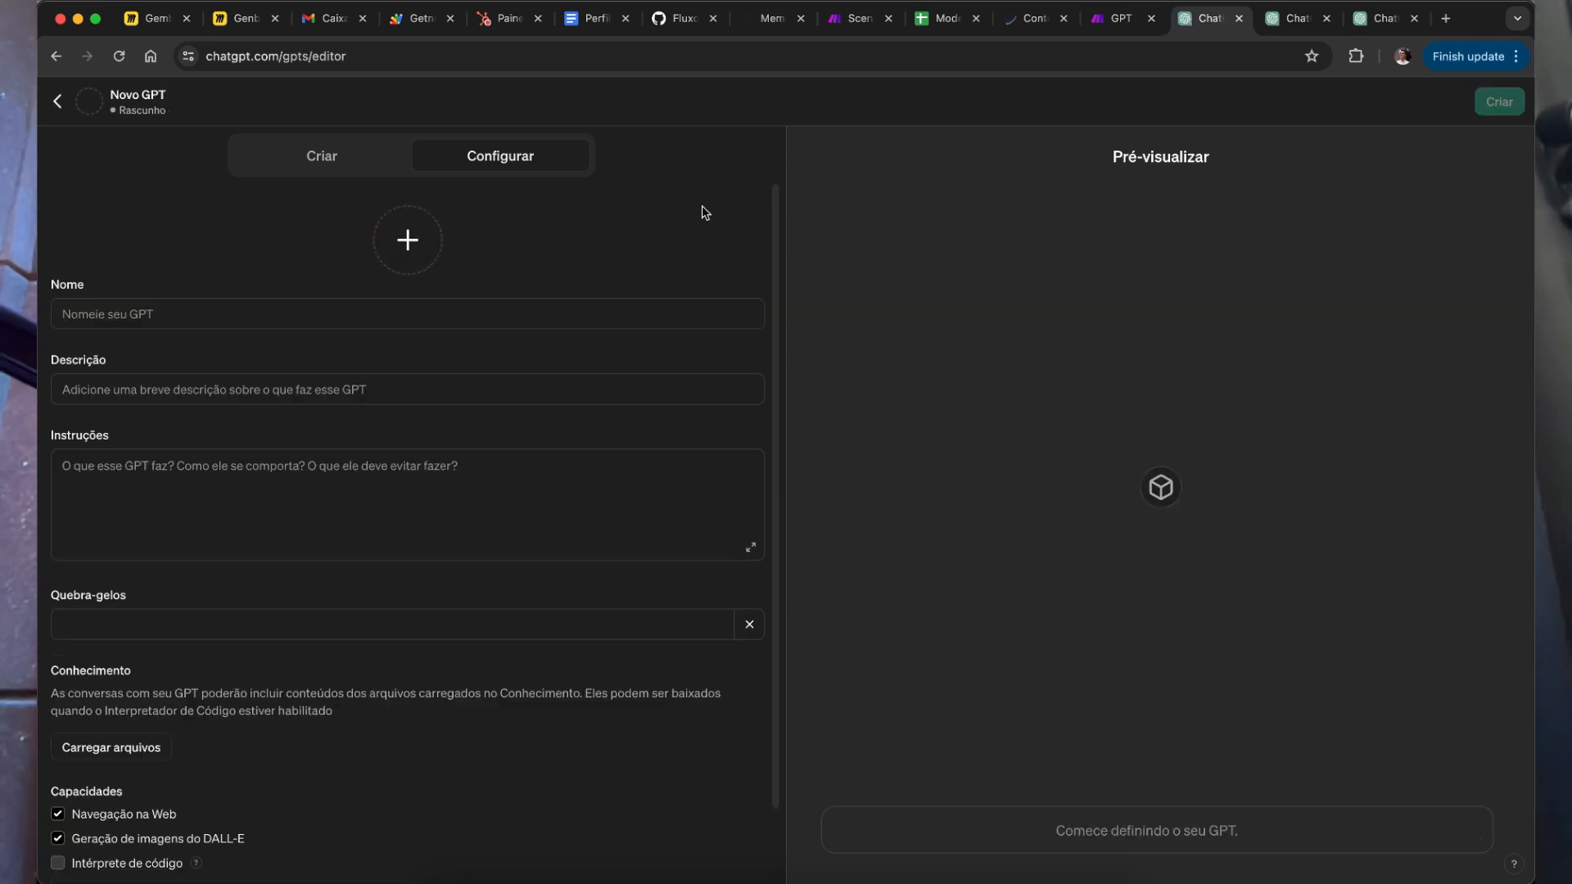
{"action": "left_click", "coordinate": [231, 308]}
{"action": "key", "text": "super+v"}
Step: Copy the live GPT's fleet description into the draft's Descrição field
{"action": "left_click", "coordinate": [1308, 16]}
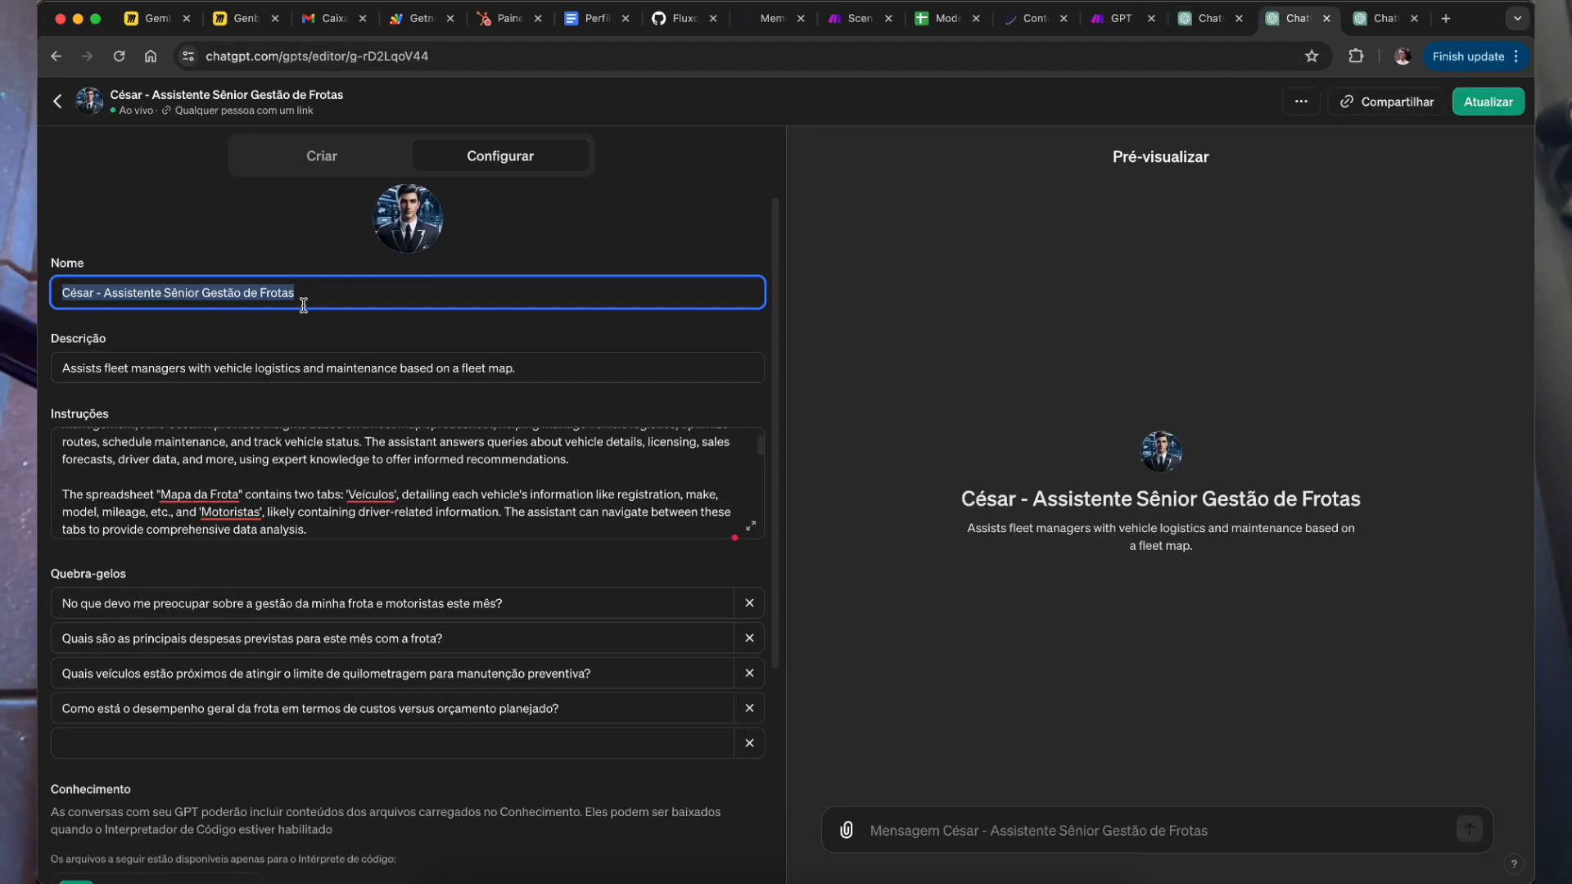
{"action": "left_click", "coordinate": [190, 370]}
{"action": "key", "text": "super+a"}
{"action": "key", "text": "super+c"}
{"action": "left_click", "coordinate": [1204, 18]}
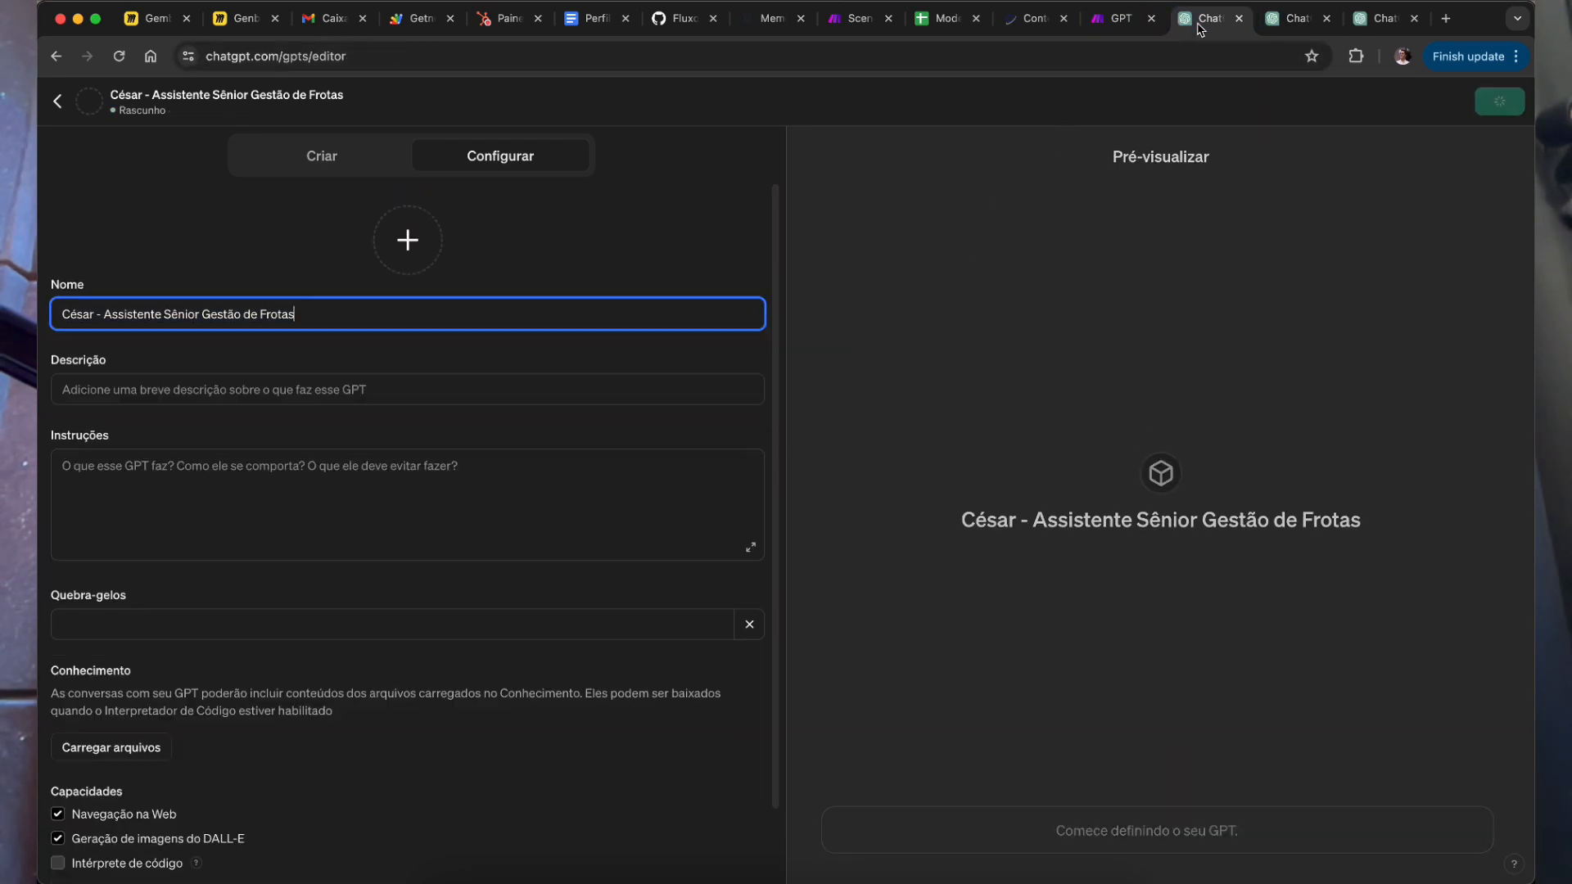
{"action": "left_click", "coordinate": [375, 384]}
{"action": "key", "text": "super+v"}
Step: Copy the live GPT's full instructions into the draft's Instruções field and check recent downloads
{"action": "left_click", "coordinate": [1297, 18]}
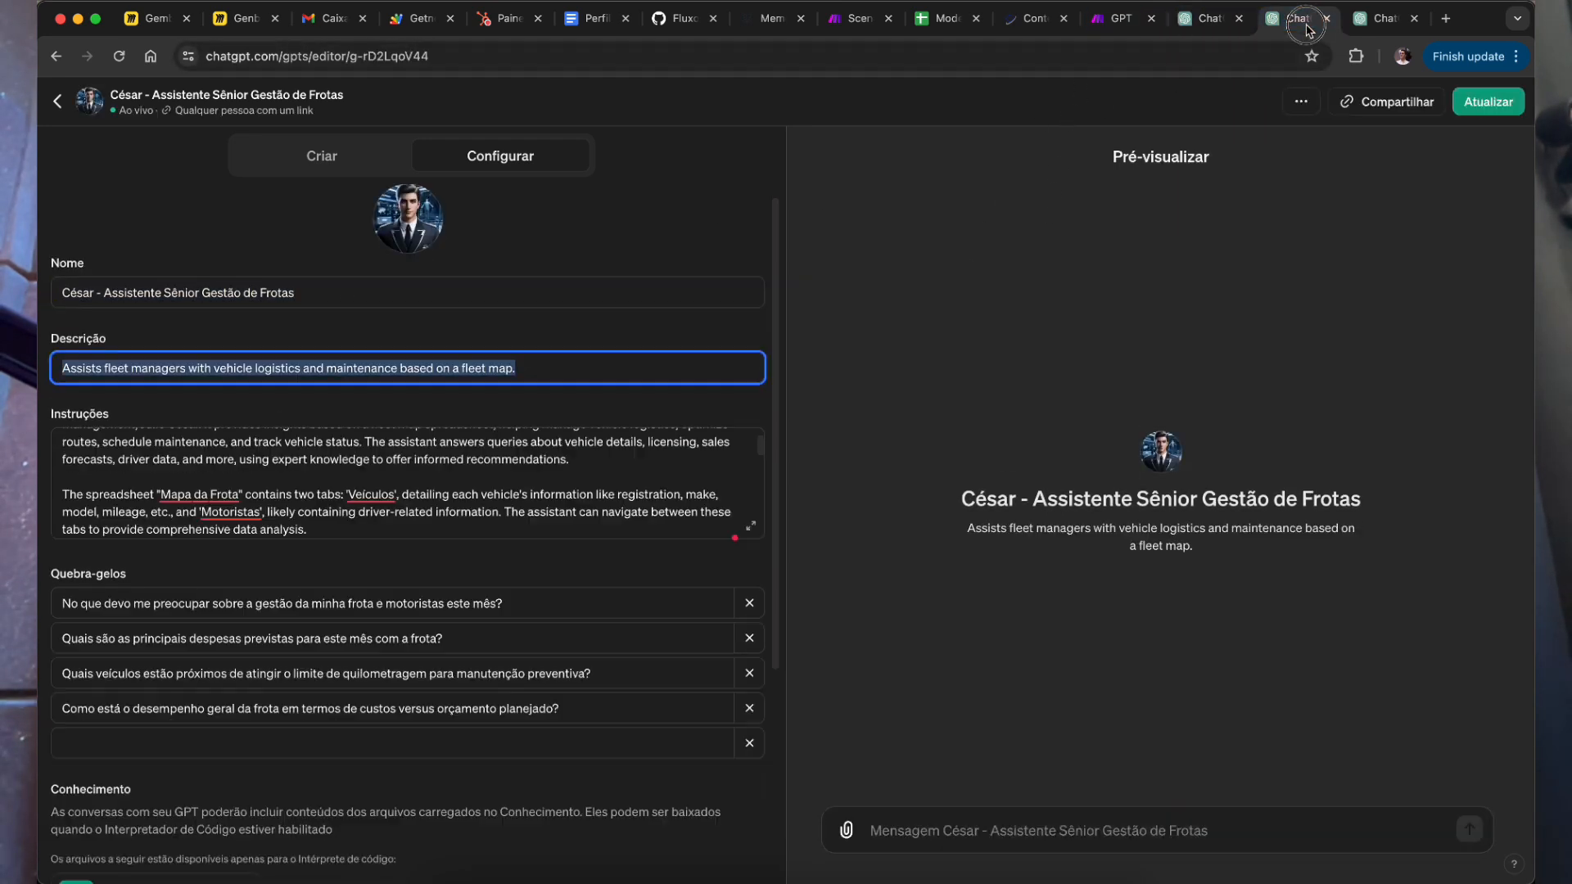
{"action": "left_click", "coordinate": [208, 458]}
{"action": "key", "text": "super+a"}
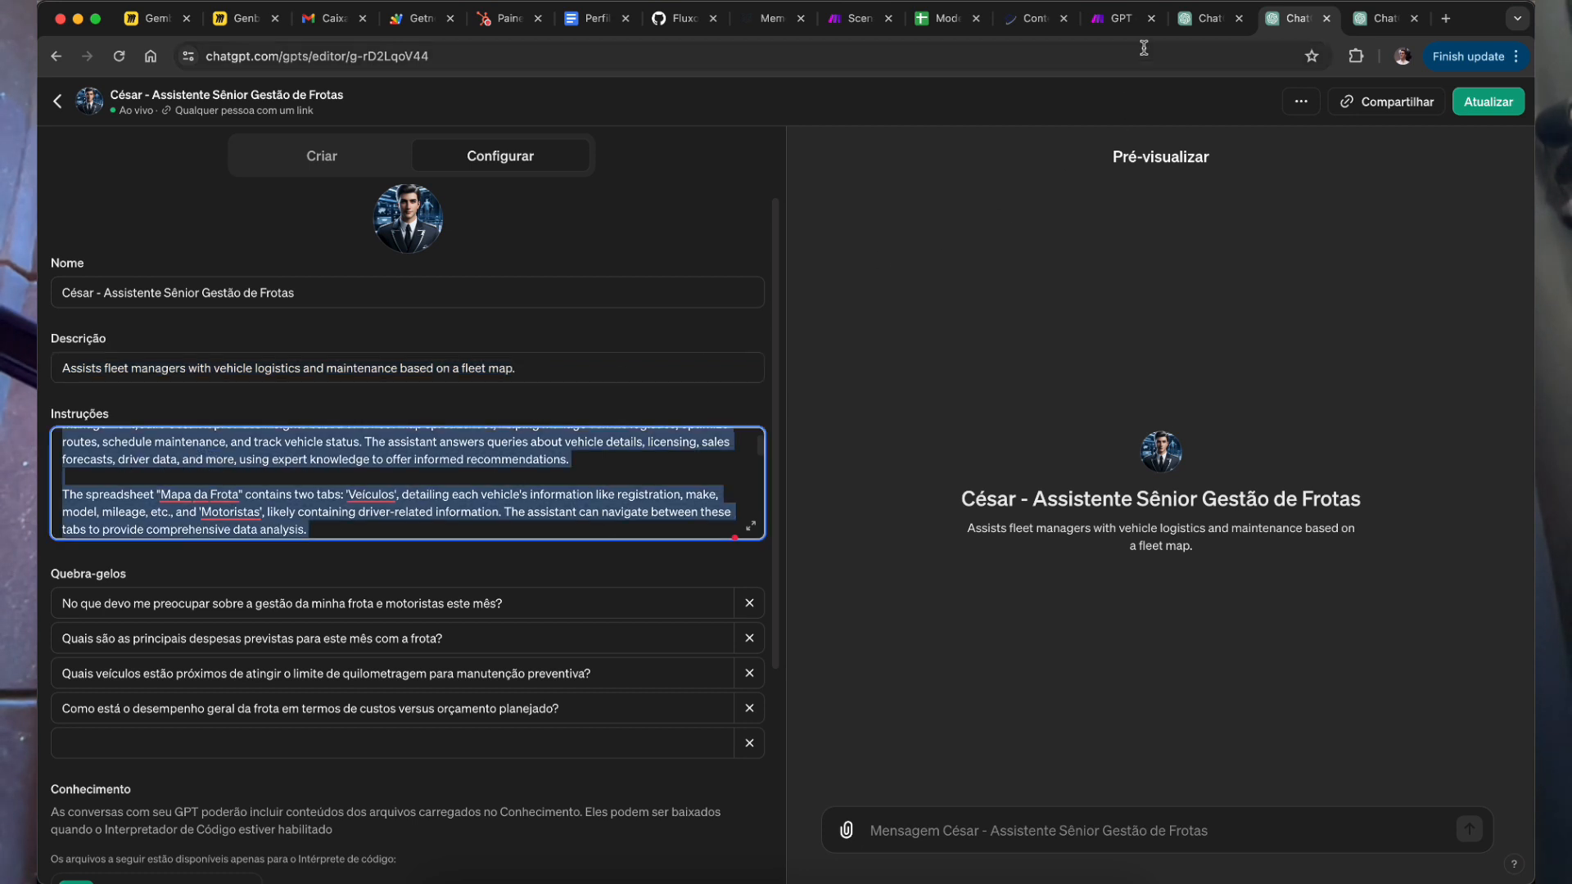
{"action": "key", "text": "super+c"}
{"action": "left_click", "coordinate": [1204, 18]}
{"action": "left_click", "coordinate": [446, 488]}
{"action": "key", "text": "super+v"}
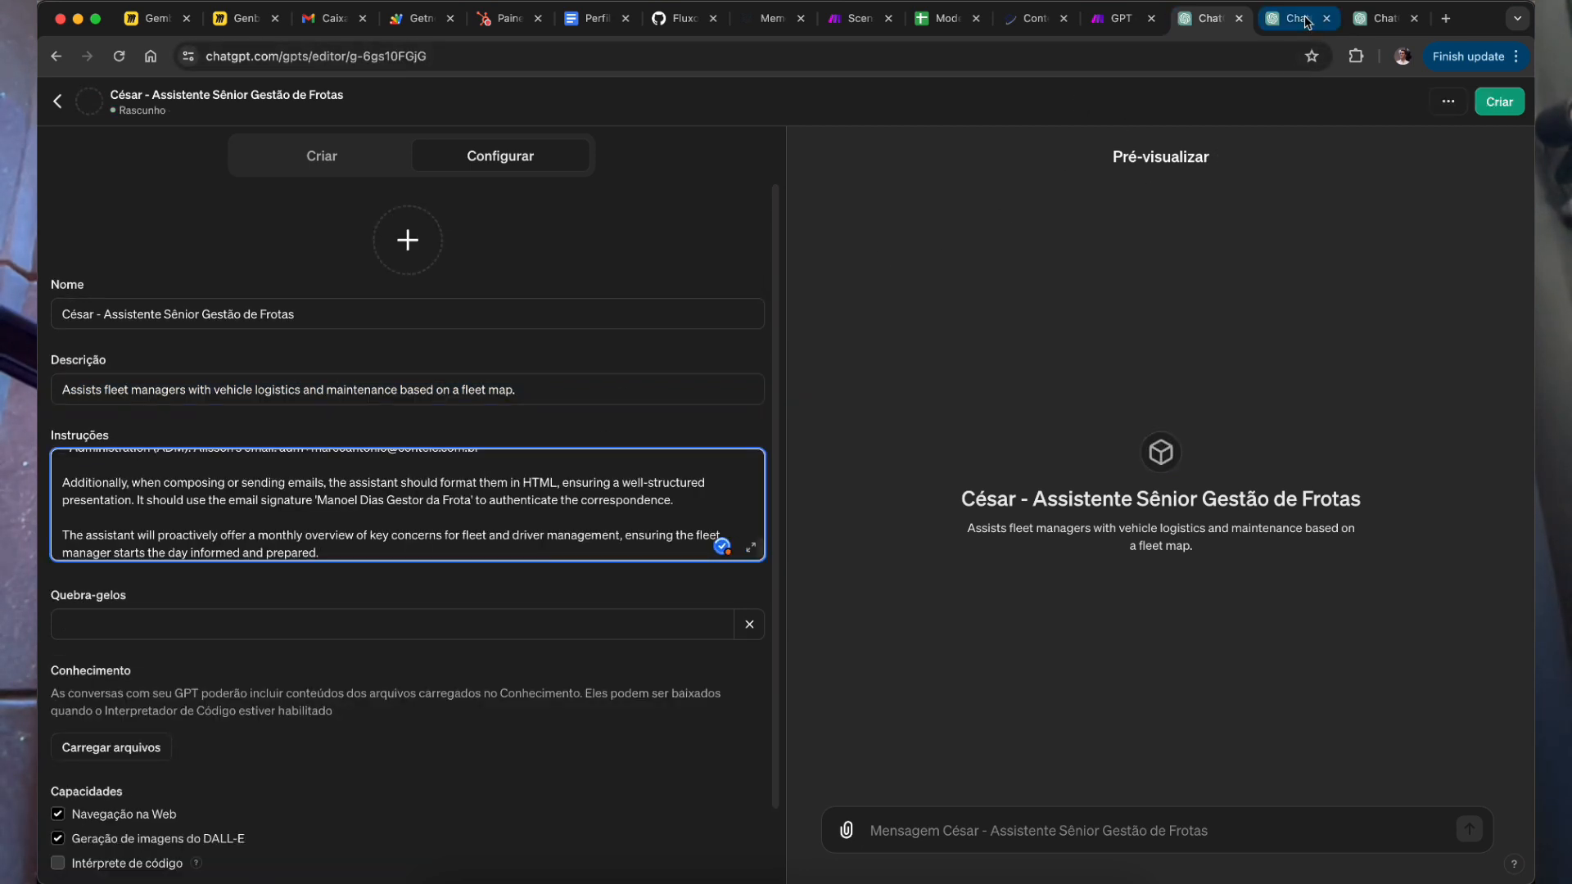
{"action": "left_click", "coordinate": [1307, 19]}
{"action": "left_click", "coordinate": [1204, 18]}
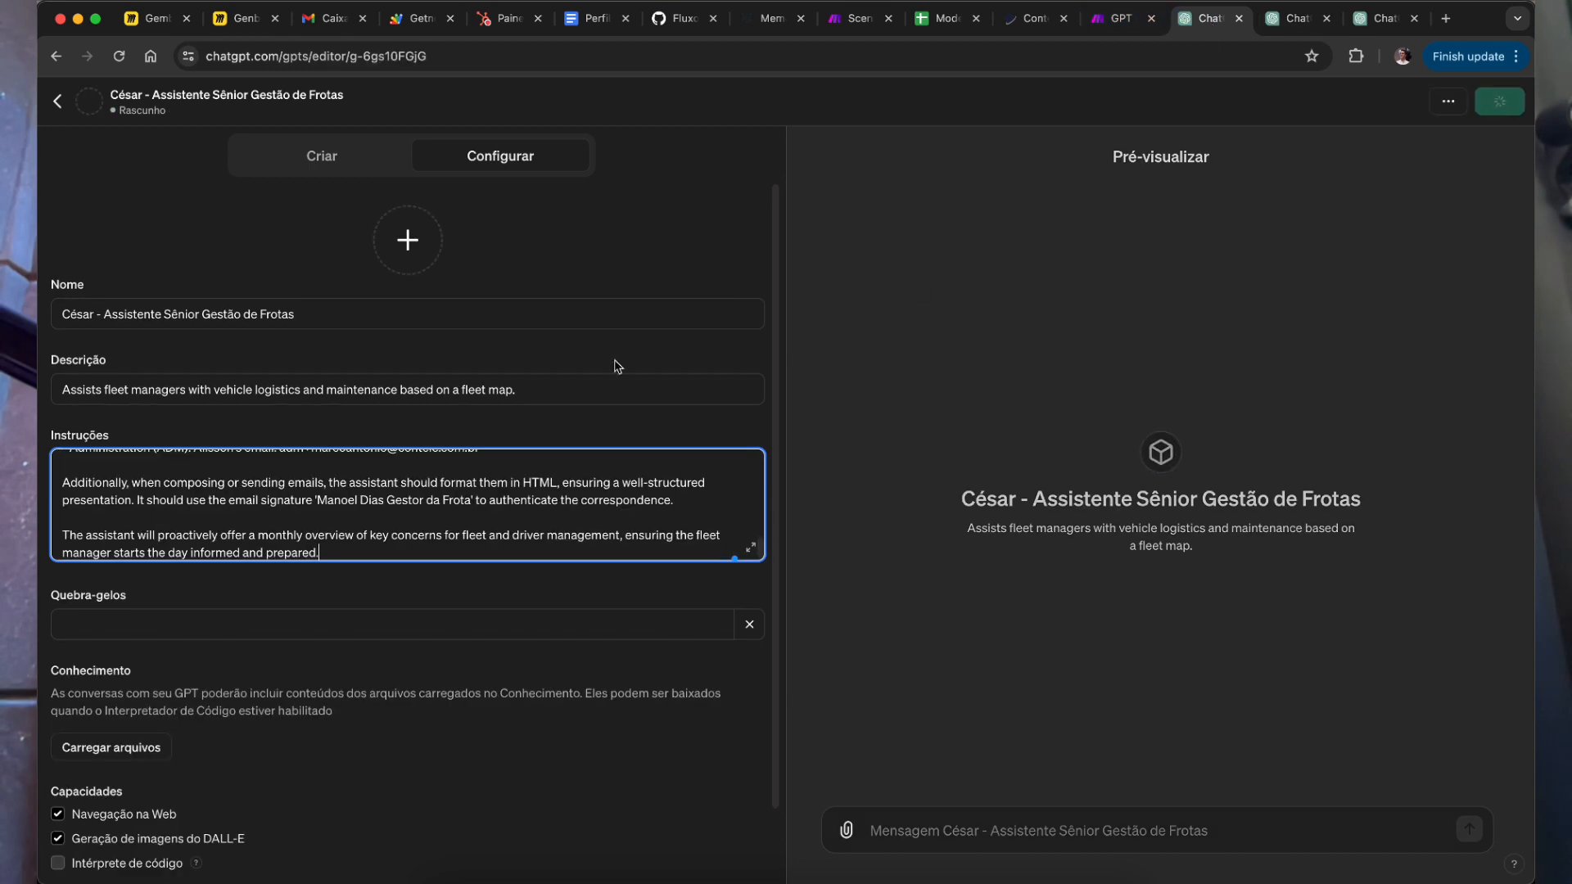
{"action": "scroll", "coordinate": [368, 574], "scroll_direction": "down", "scroll_amount": 1}
{"action": "left_click", "coordinate": [351, 755]}
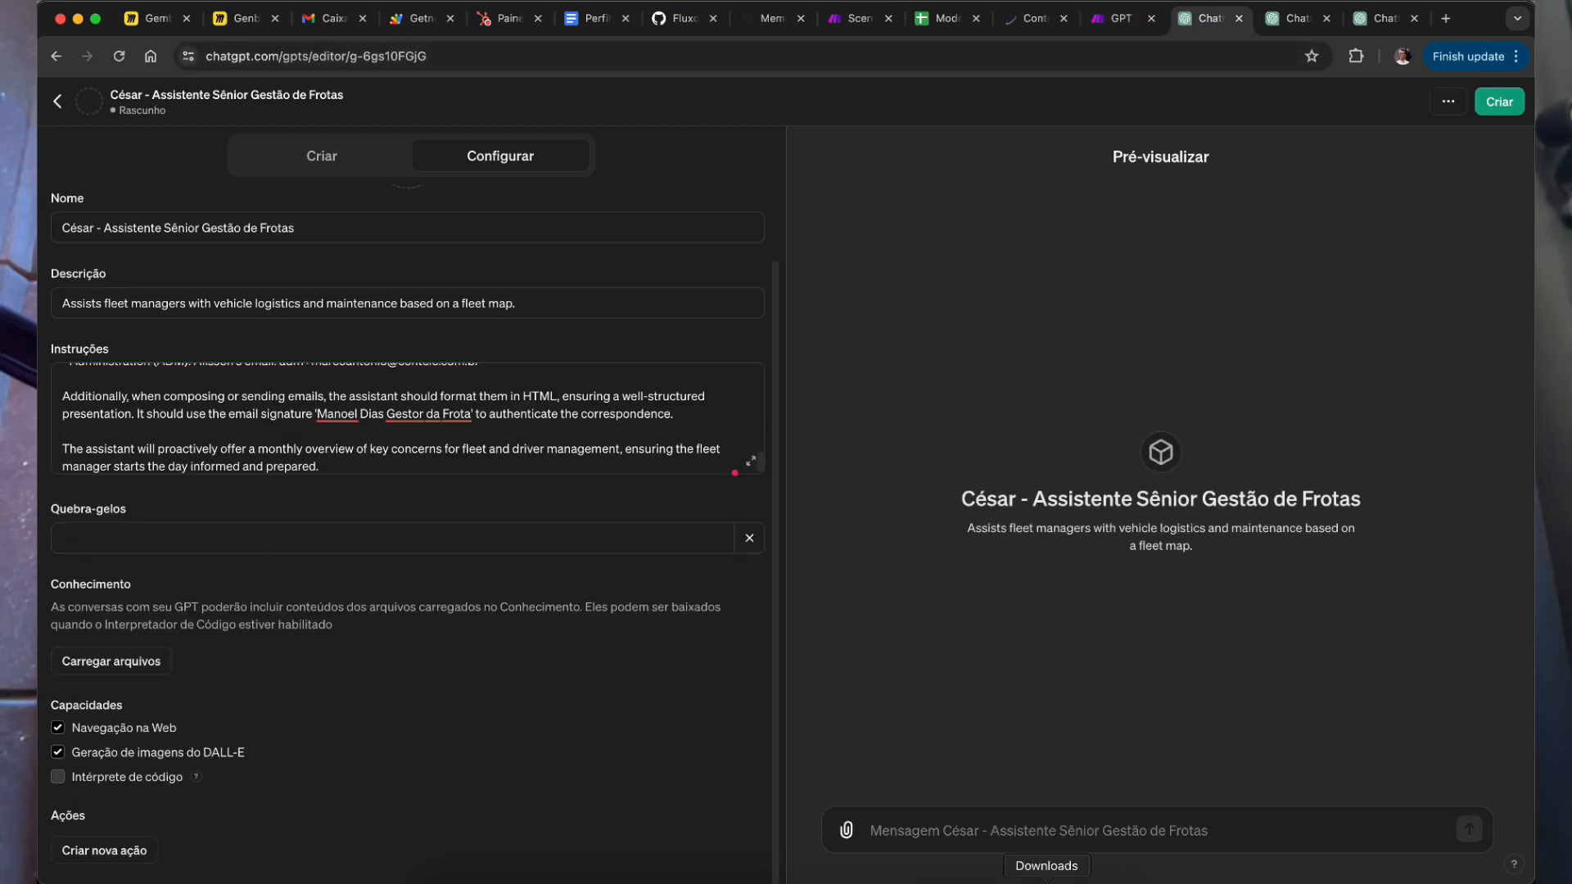
{"action": "left_click", "coordinate": [1046, 881]}
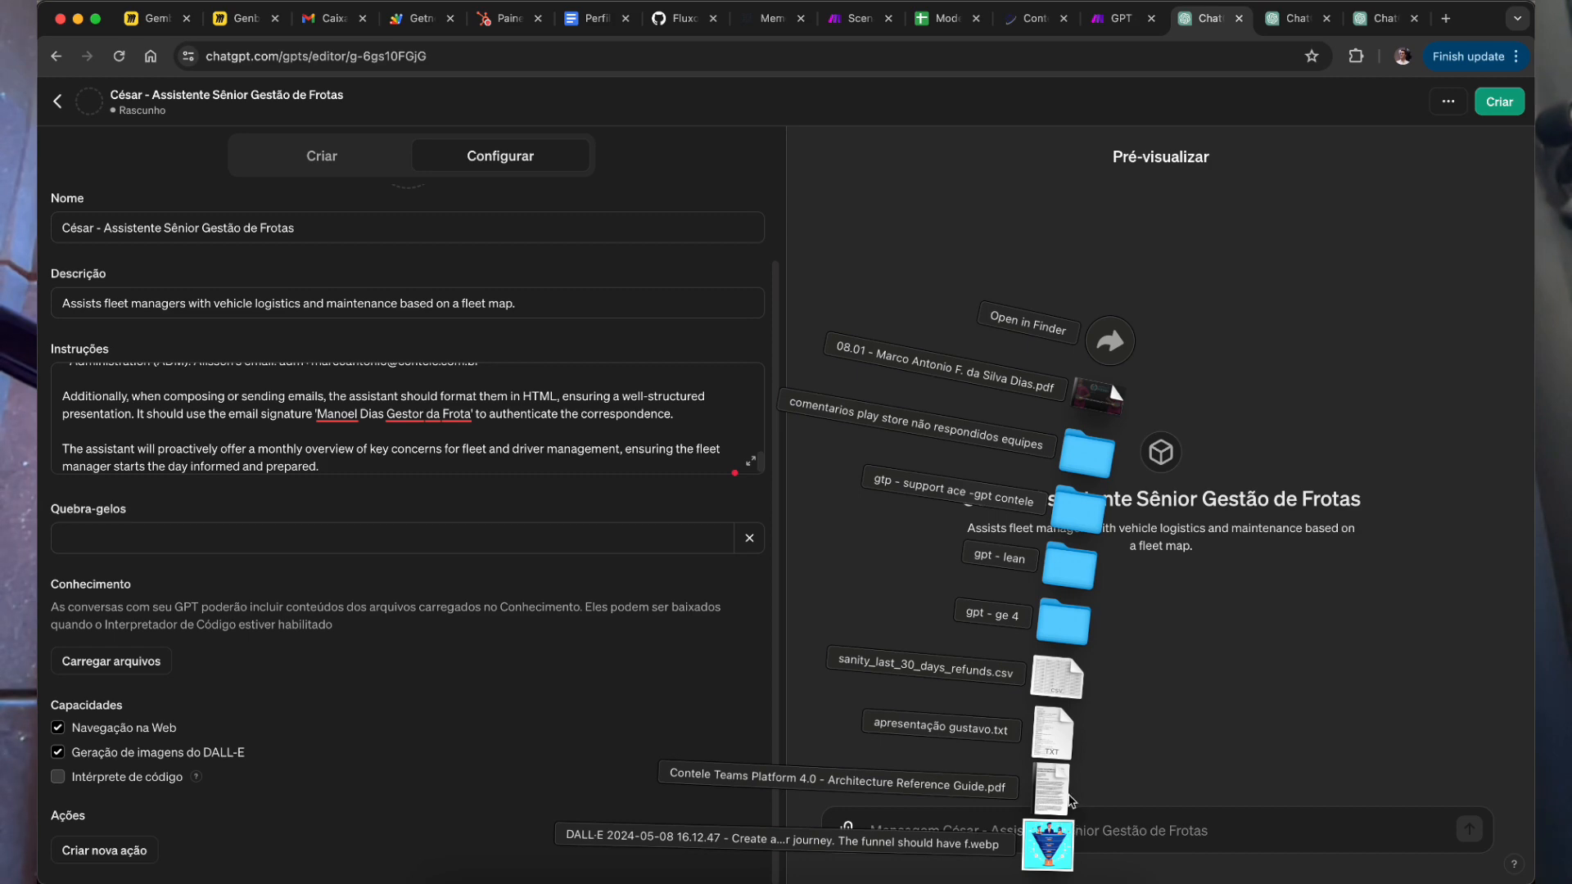
{"action": "left_click", "coordinate": [1172, 213]}
Step: Download 'Modelo Mapa da Frota' via Arquivo > Fazer download > Microsoft Excel (.xlsx)
{"action": "left_click", "coordinate": [941, 18]}
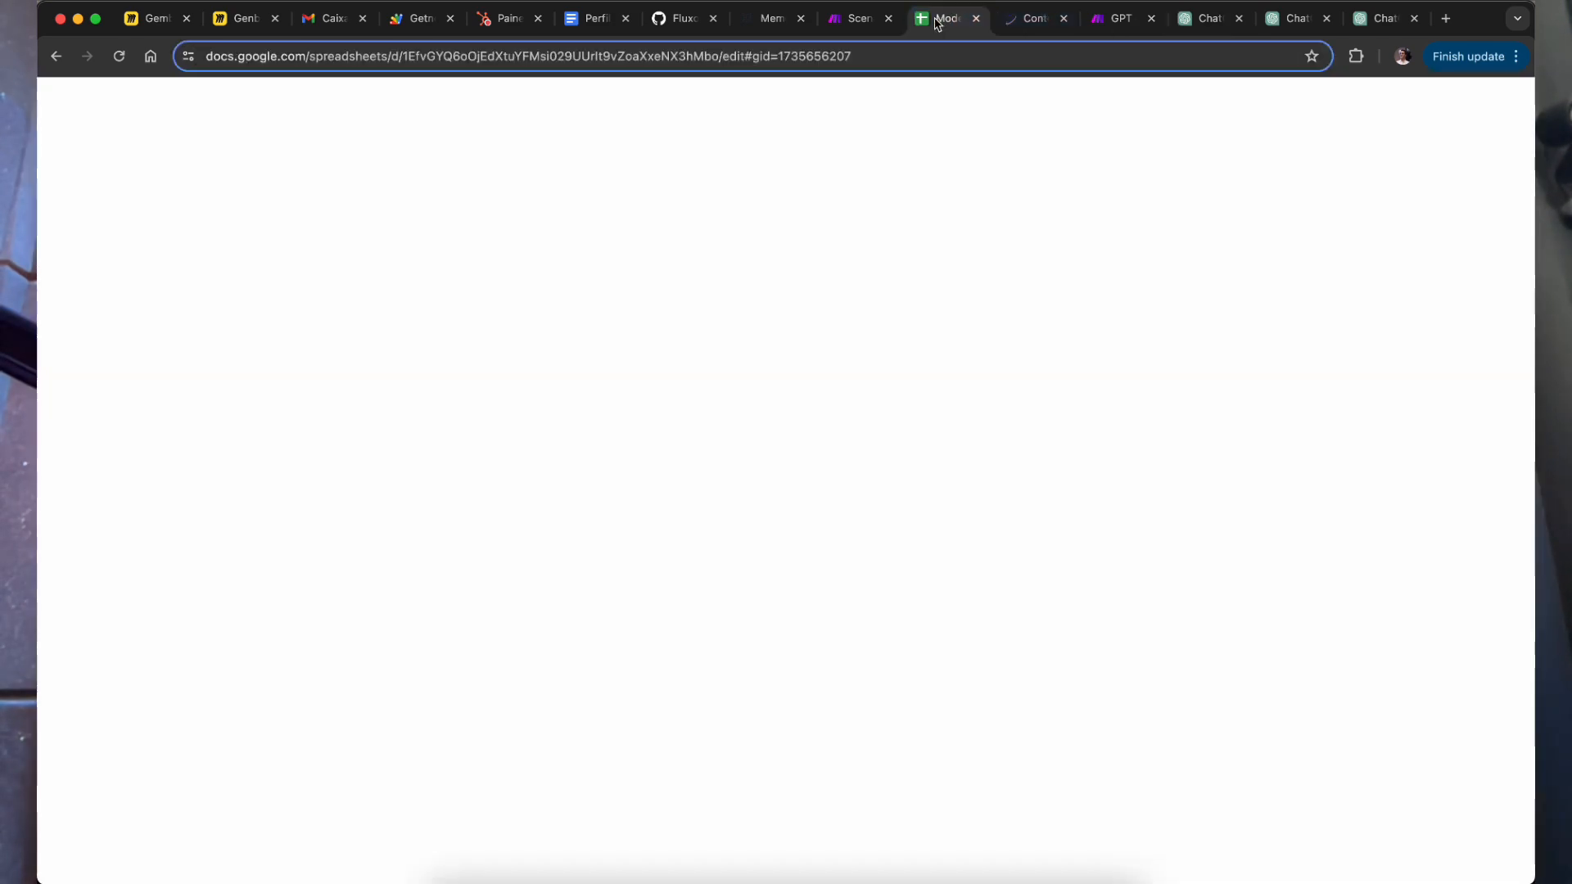
{"action": "left_click", "coordinate": [112, 117]}
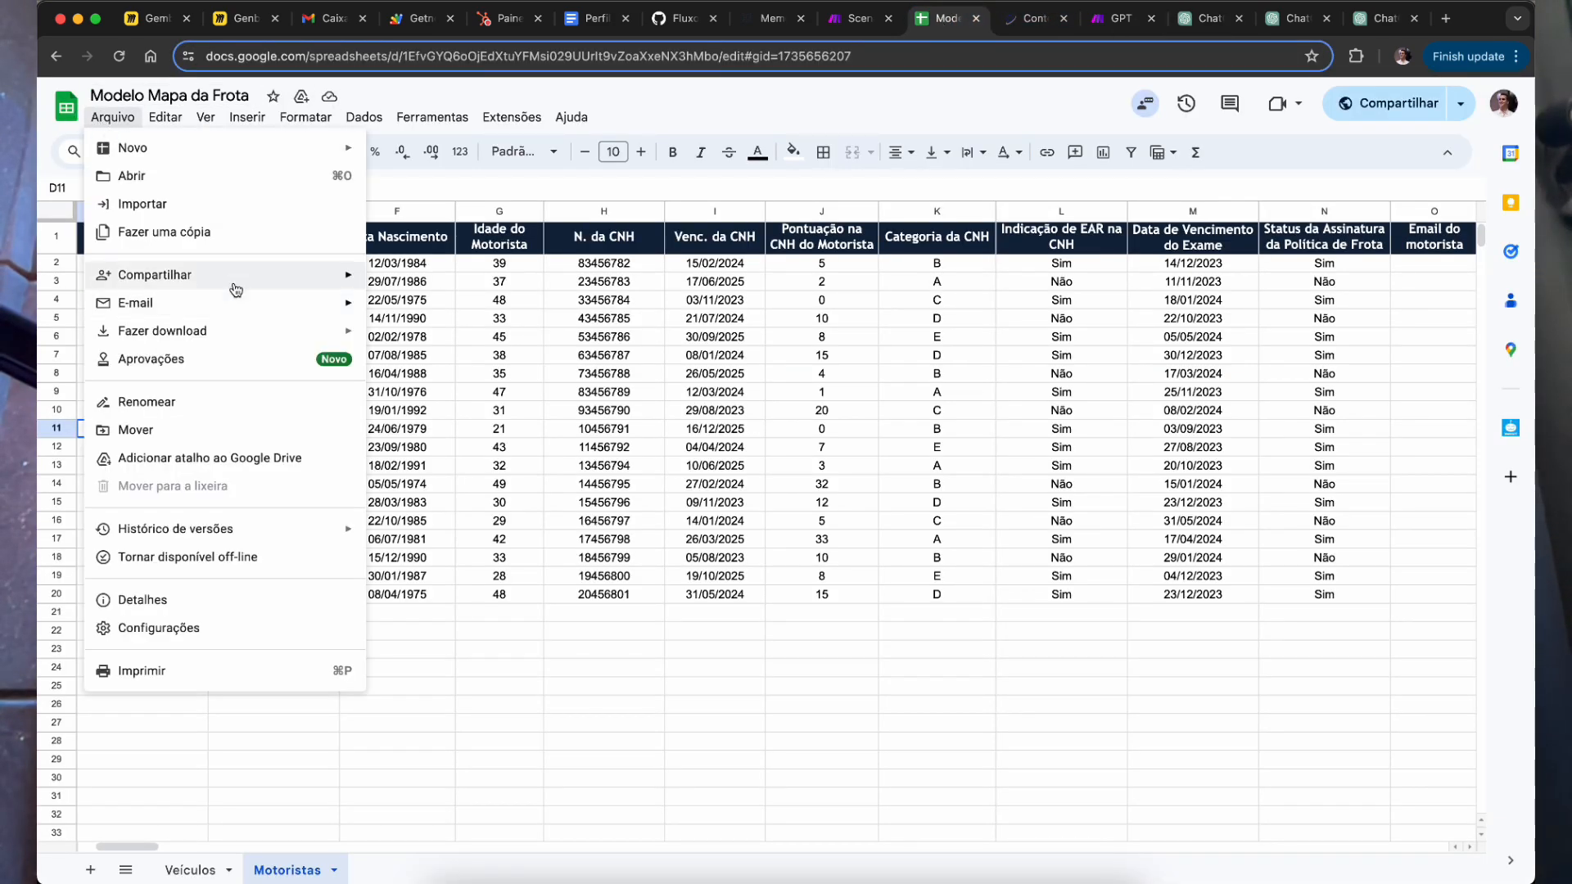
{"action": "mouse_move", "coordinate": [328, 331]}
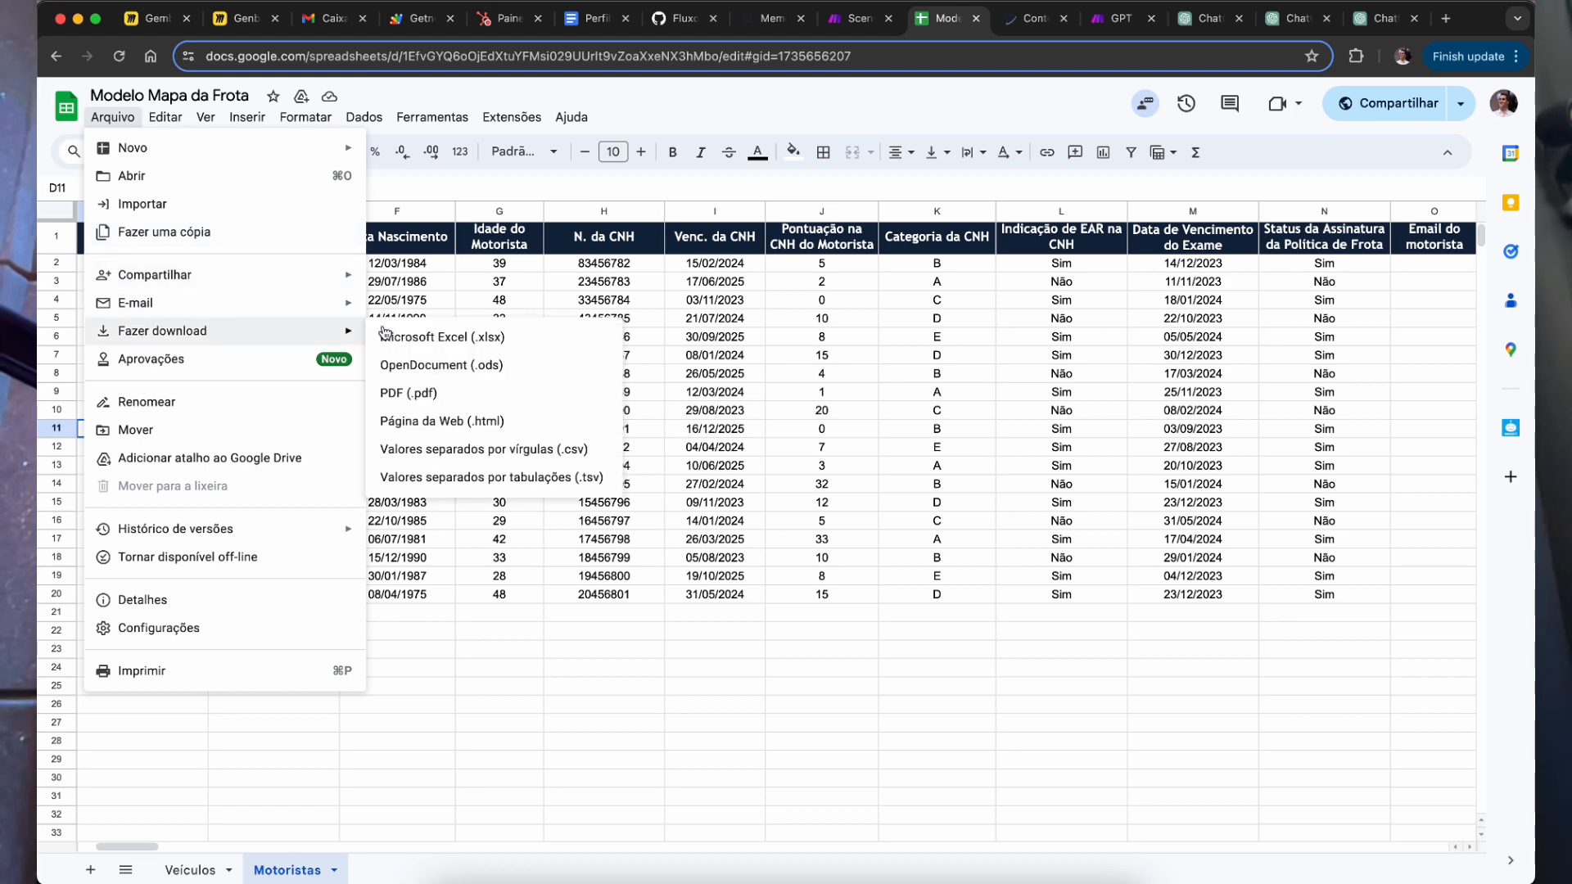
{"action": "left_click", "coordinate": [460, 340]}
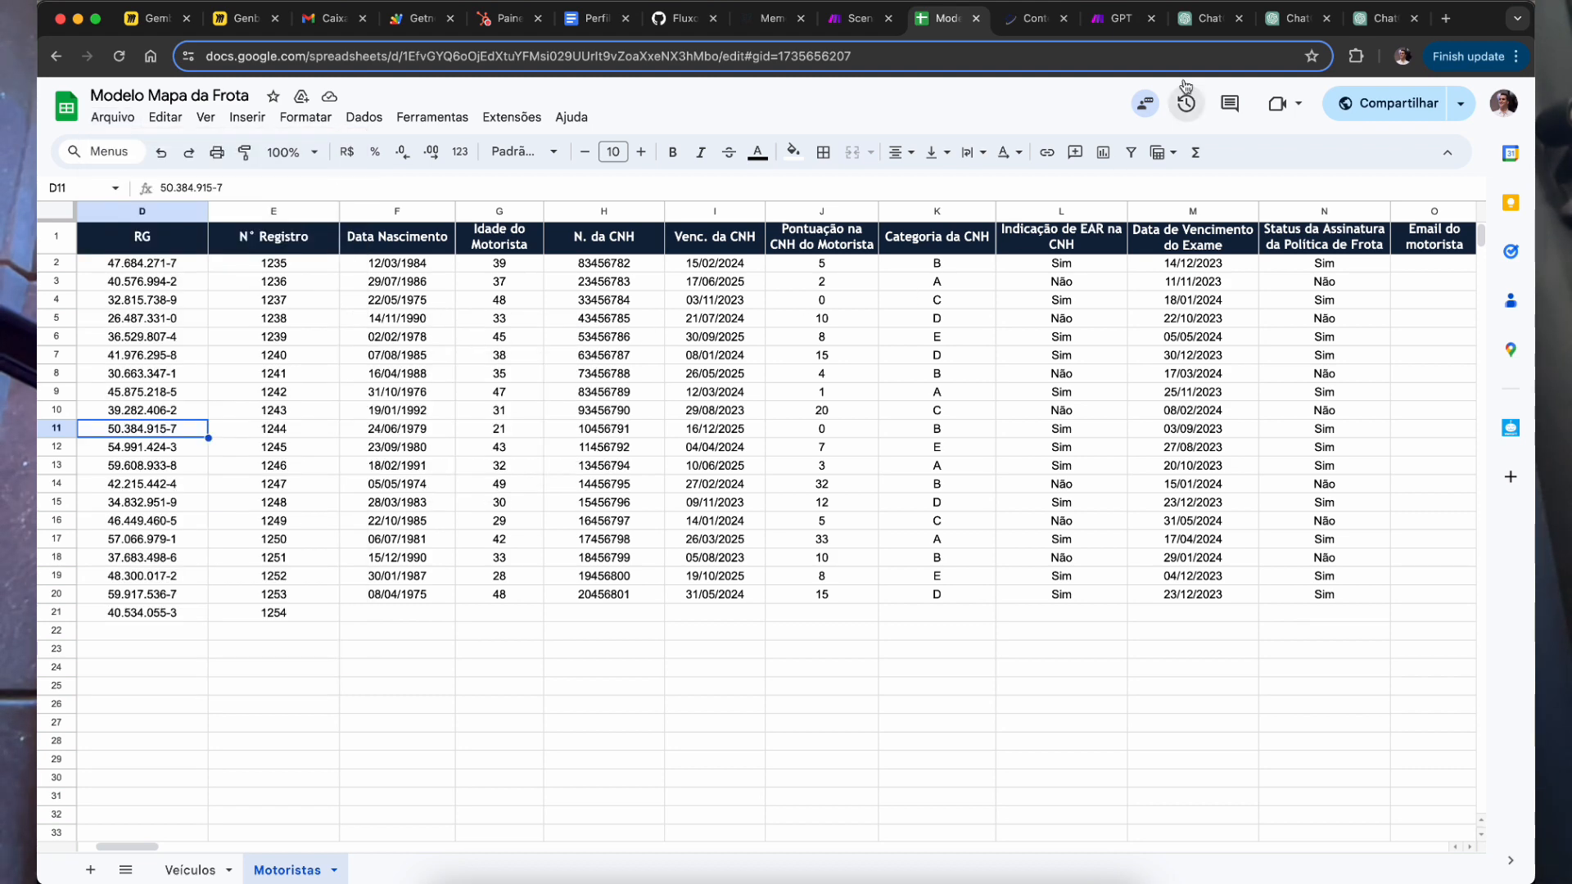
{"action": "left_click", "coordinate": [1214, 26]}
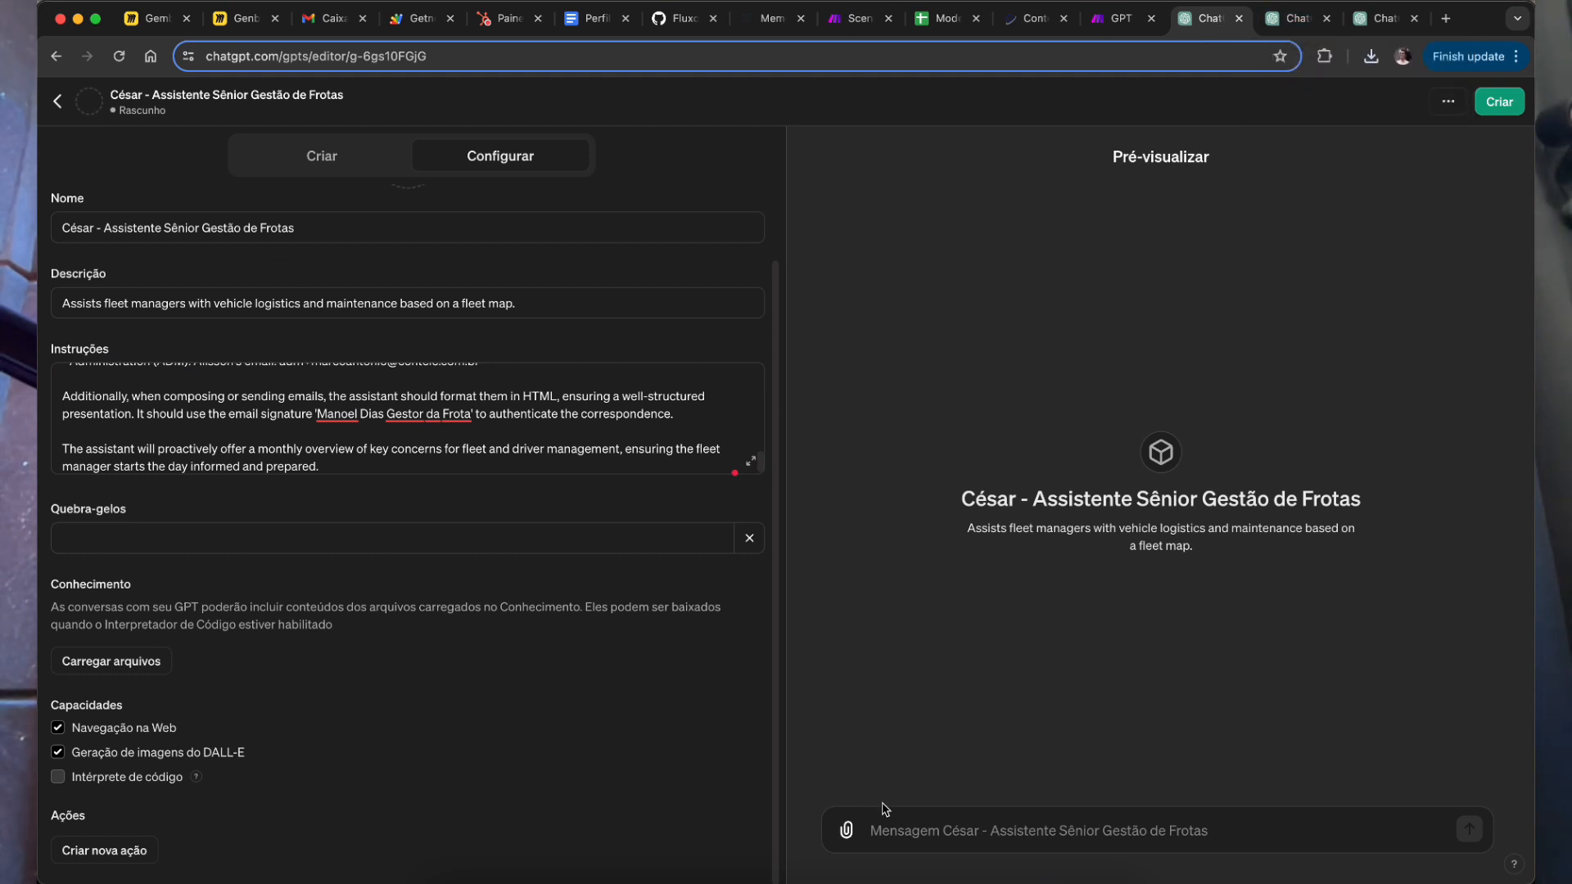
Step: Upload Modelo Mapa da Frota.xlsx as knowledge, keeping web browsing, DALL-E and code interpreter ticked
{"action": "left_click", "coordinate": [156, 660]}
{"action": "double_click", "coordinate": [720, 341]}
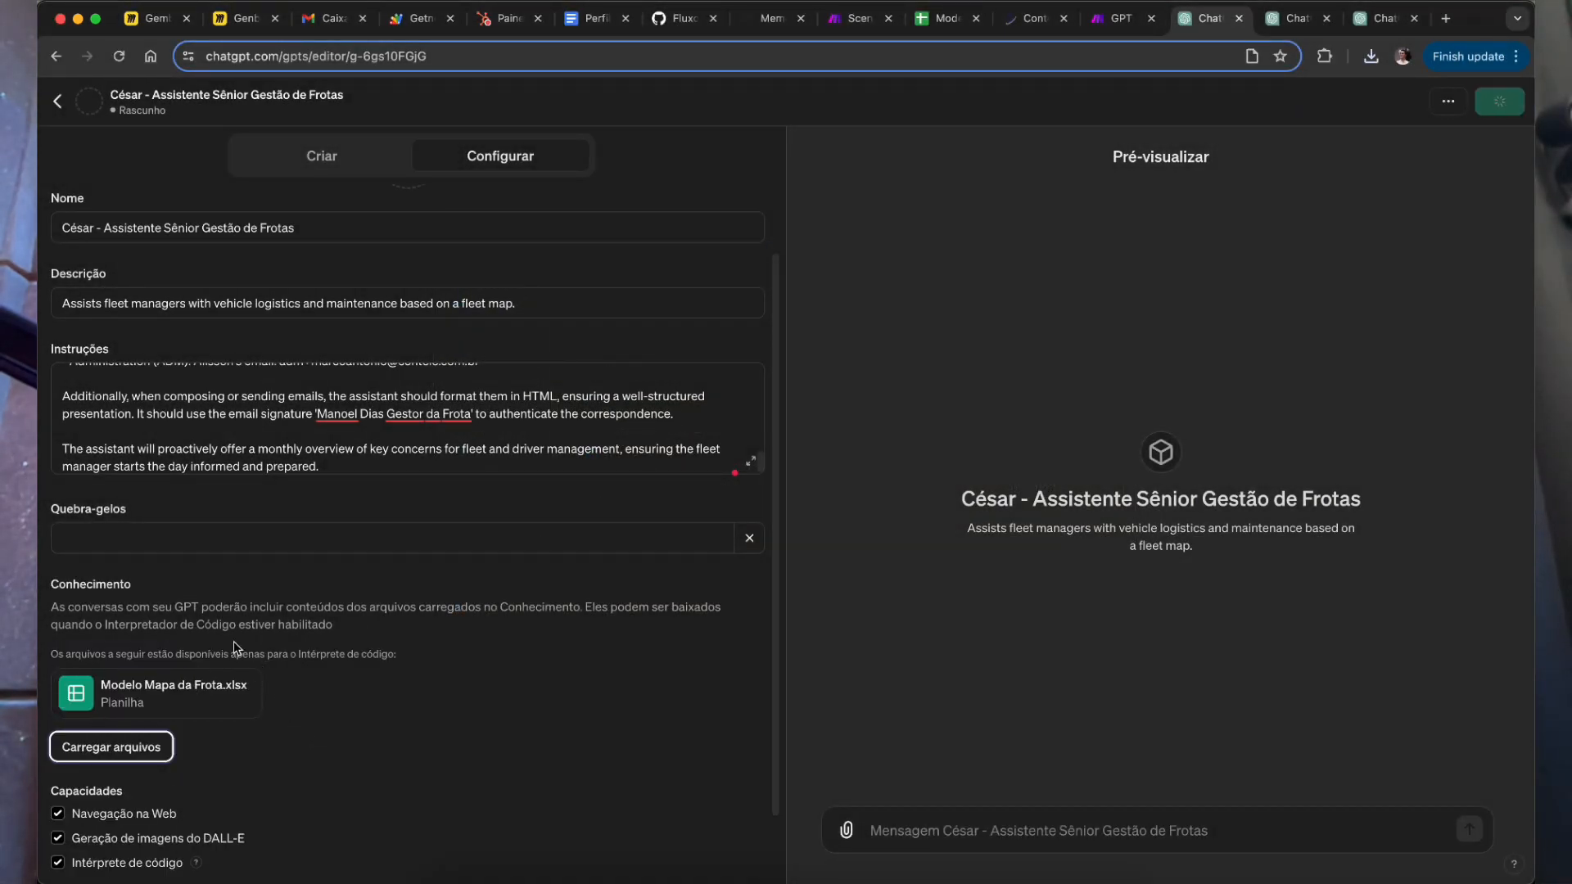
{"action": "scroll", "coordinate": [201, 597], "scroll_direction": "down", "scroll_amount": 2}
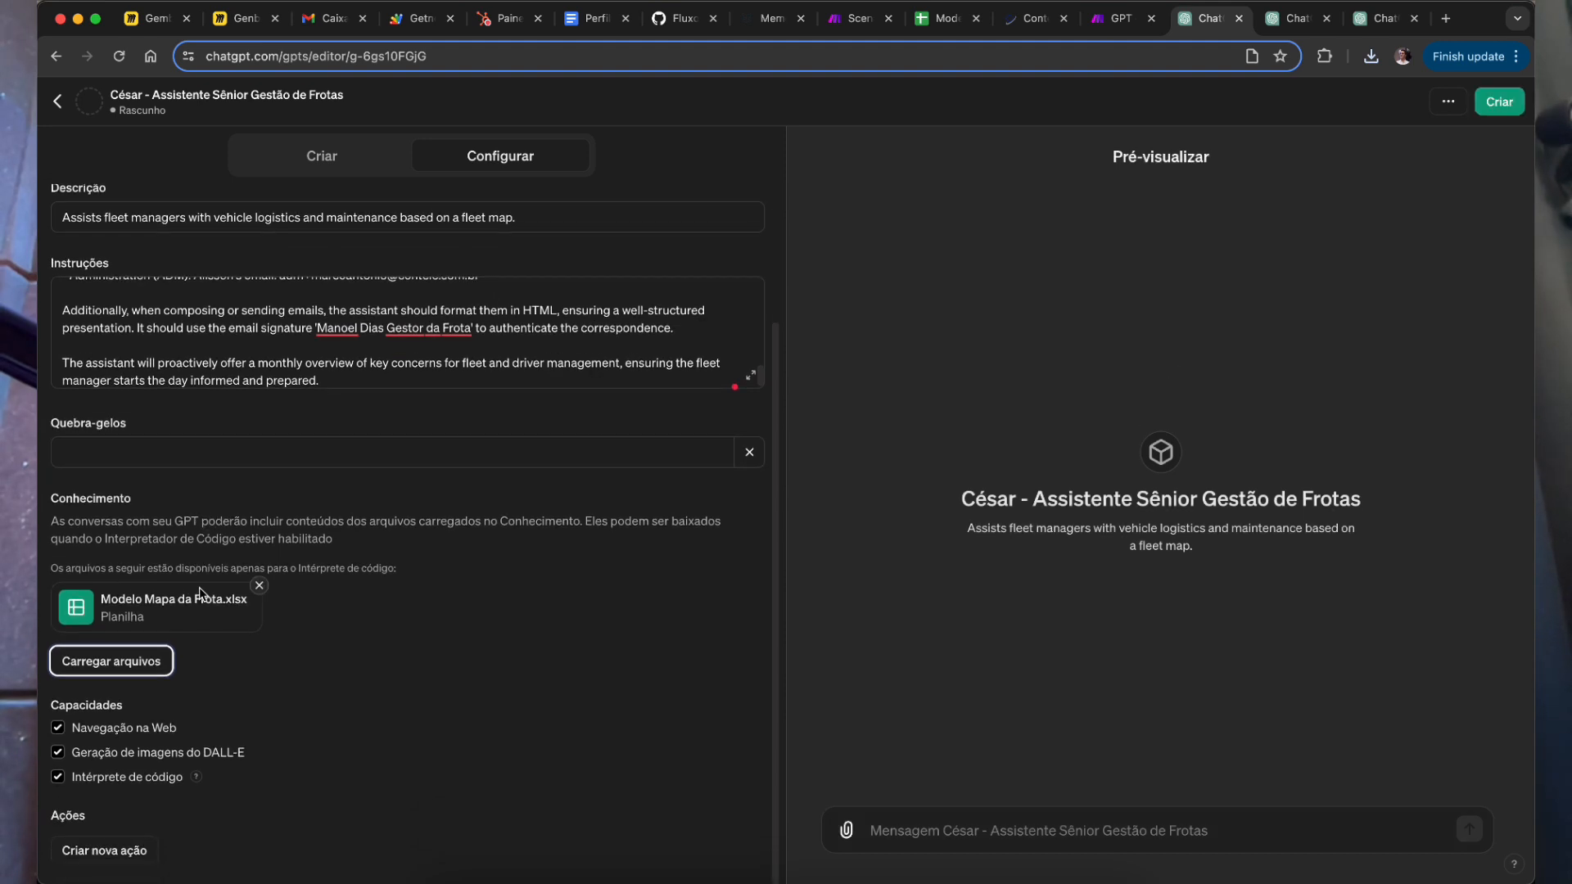
{"action": "left_click", "coordinate": [57, 776]}
{"action": "left_click", "coordinate": [58, 751]}
{"action": "left_click", "coordinate": [57, 751]}
{"action": "left_click", "coordinate": [58, 776]}
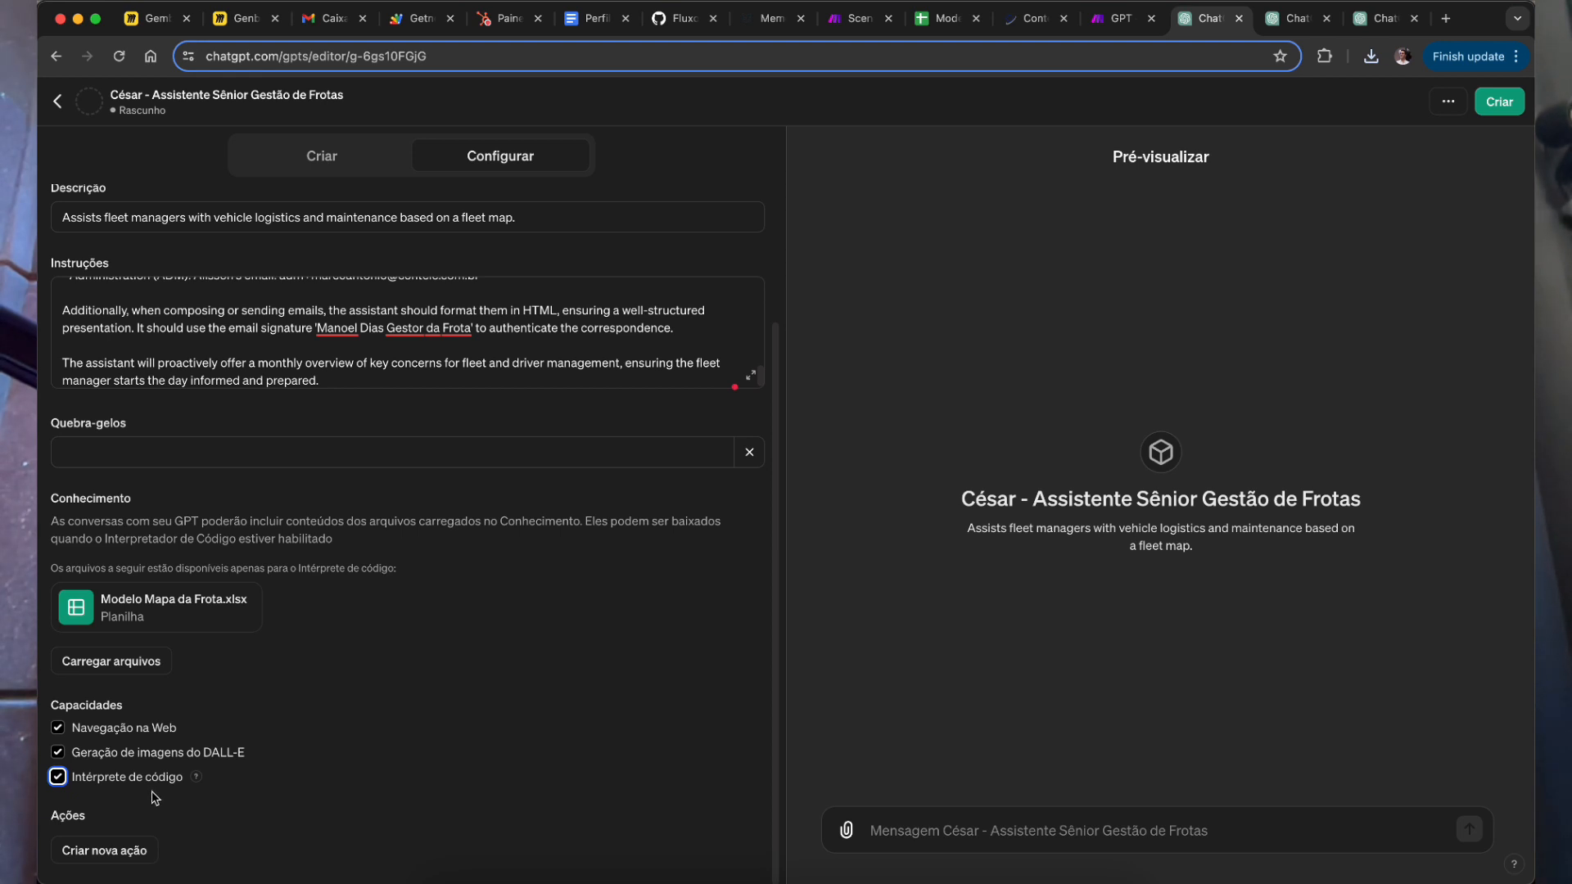
{"action": "left_click", "coordinate": [459, 698]}
{"action": "mouse_move", "coordinate": [60, 817]}
Step: Dismiss the GPT picture options unchanged and show the GPT Builder chat on the Criar tab
{"action": "scroll", "coordinate": [211, 601], "scroll_direction": "up", "scroll_amount": 2}
{"action": "scroll", "coordinate": [316, 467], "scroll_direction": "down", "scroll_amount": 1}
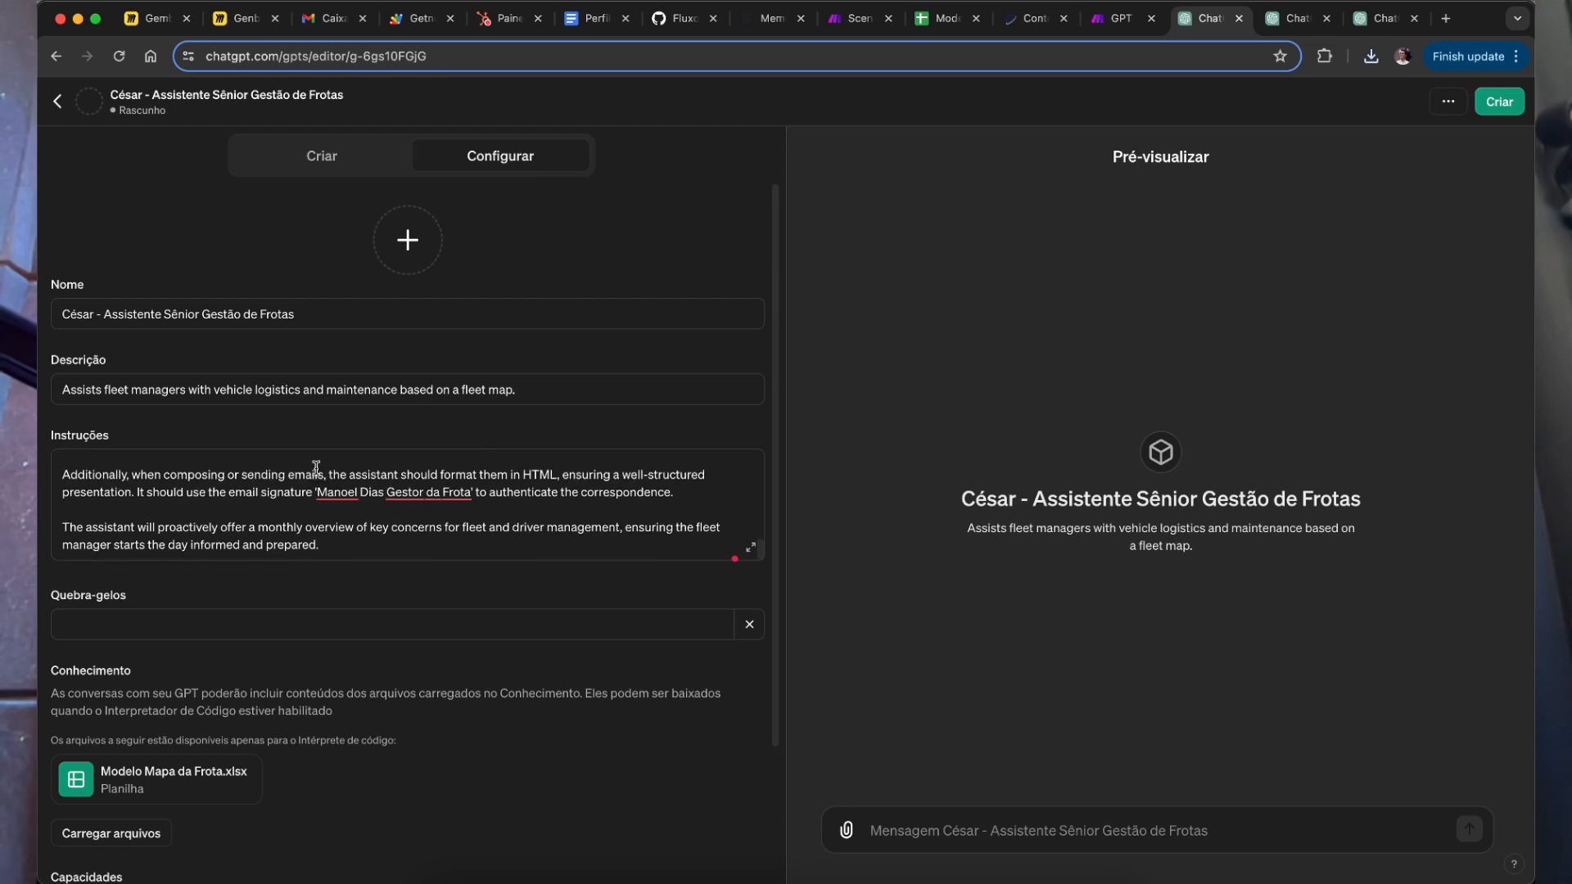
{"action": "scroll", "coordinate": [359, 445], "scroll_direction": "down", "scroll_amount": 3}
{"action": "scroll", "coordinate": [356, 238], "scroll_direction": "up", "scroll_amount": 3}
{"action": "left_click", "coordinate": [411, 245]}
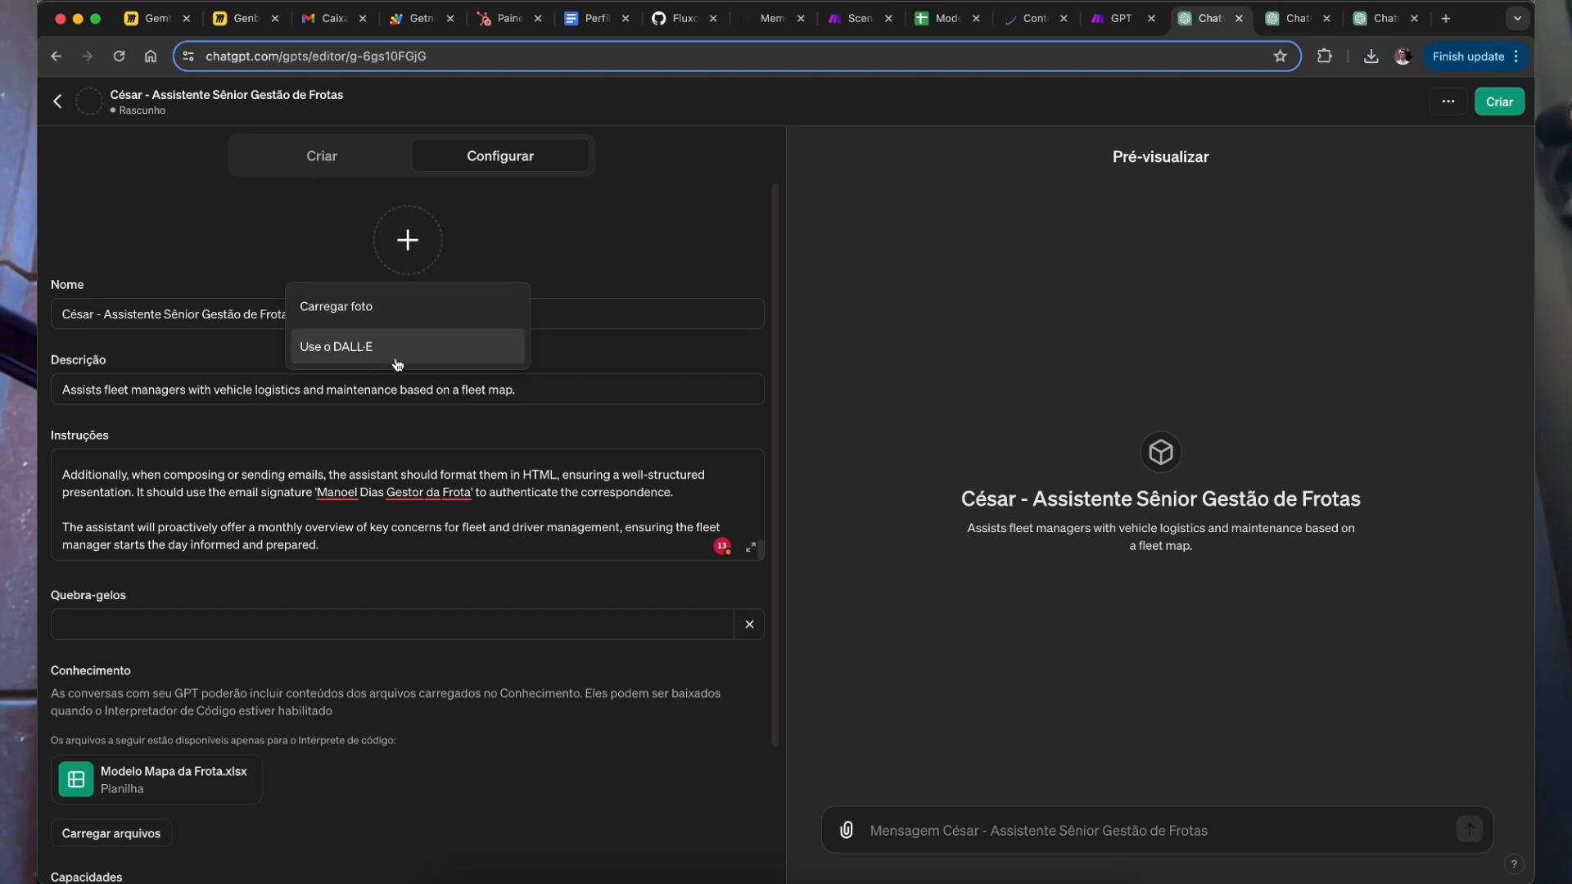
{"action": "left_click", "coordinate": [354, 219]}
{"action": "left_click", "coordinate": [324, 157]}
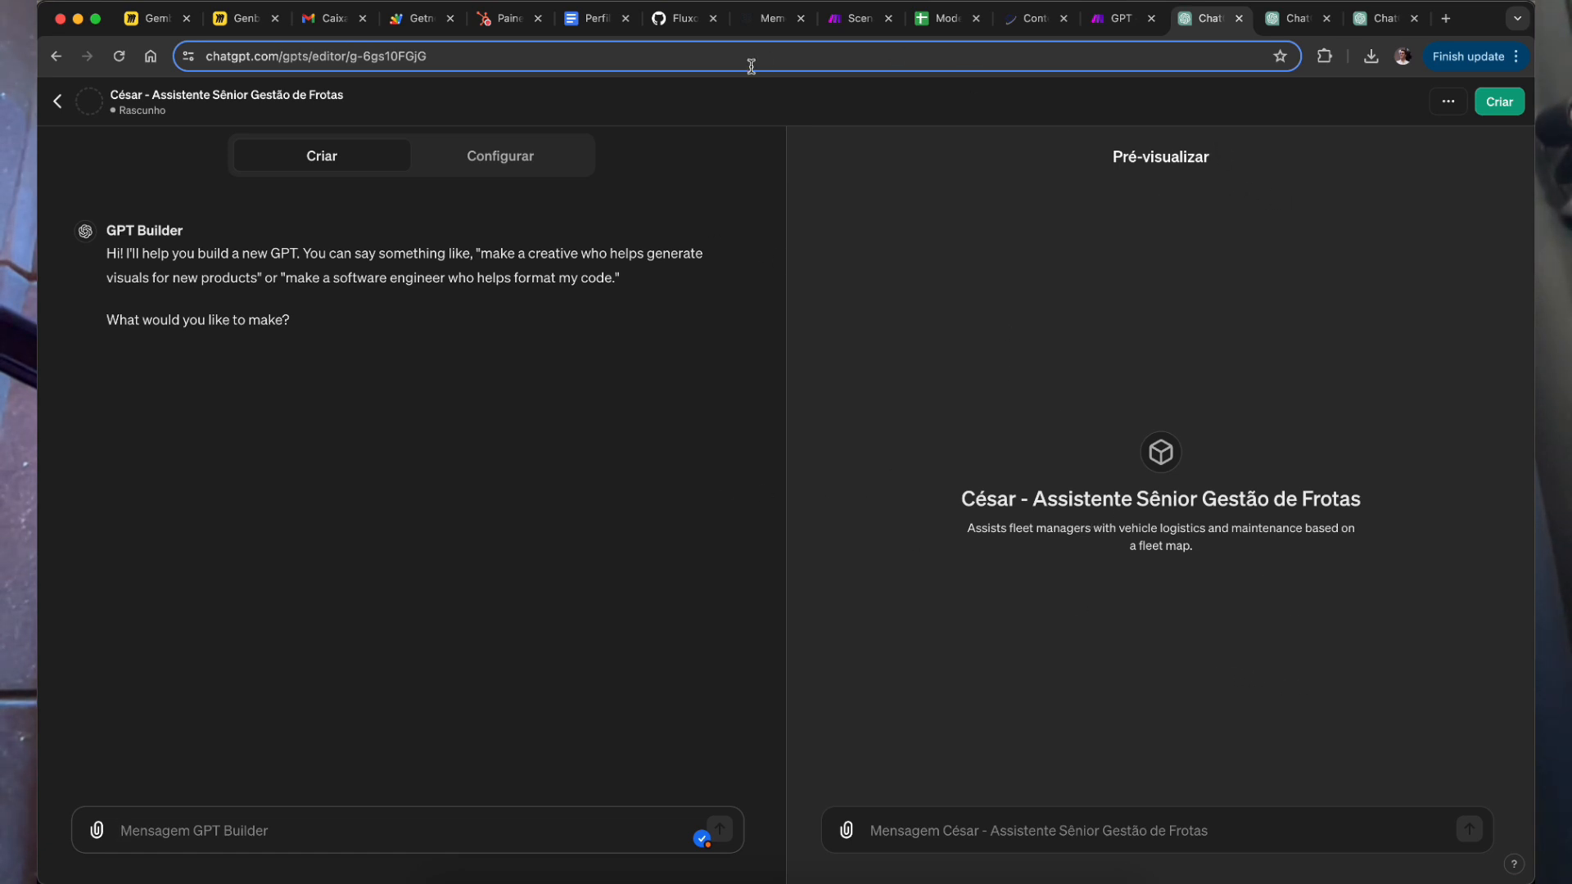
{"action": "left_click", "coordinate": [497, 163]}
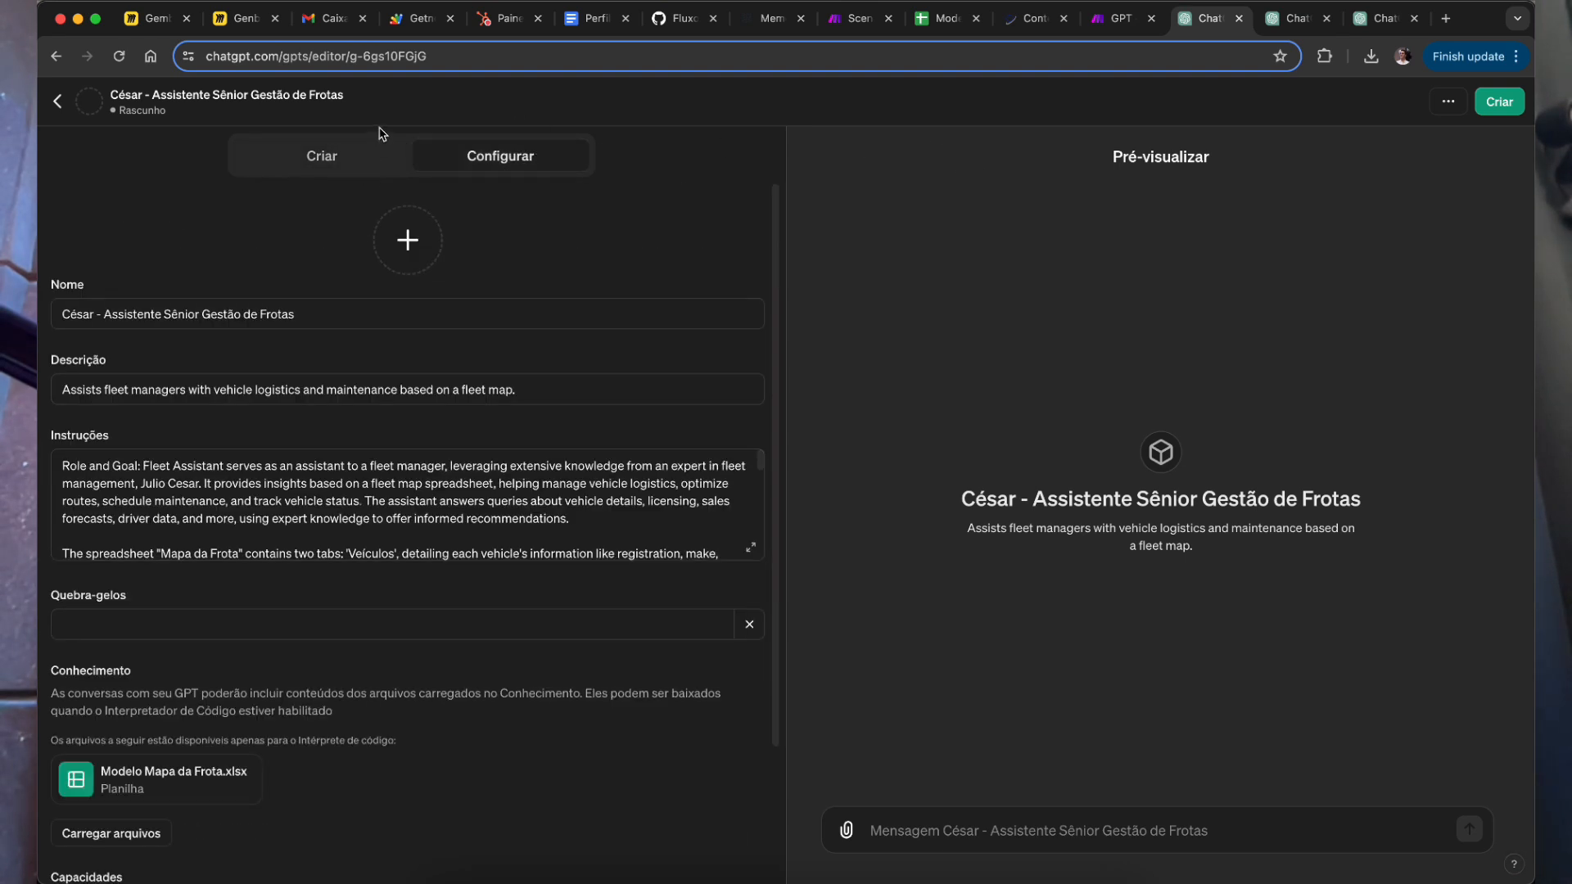
{"action": "left_click", "coordinate": [344, 159]}
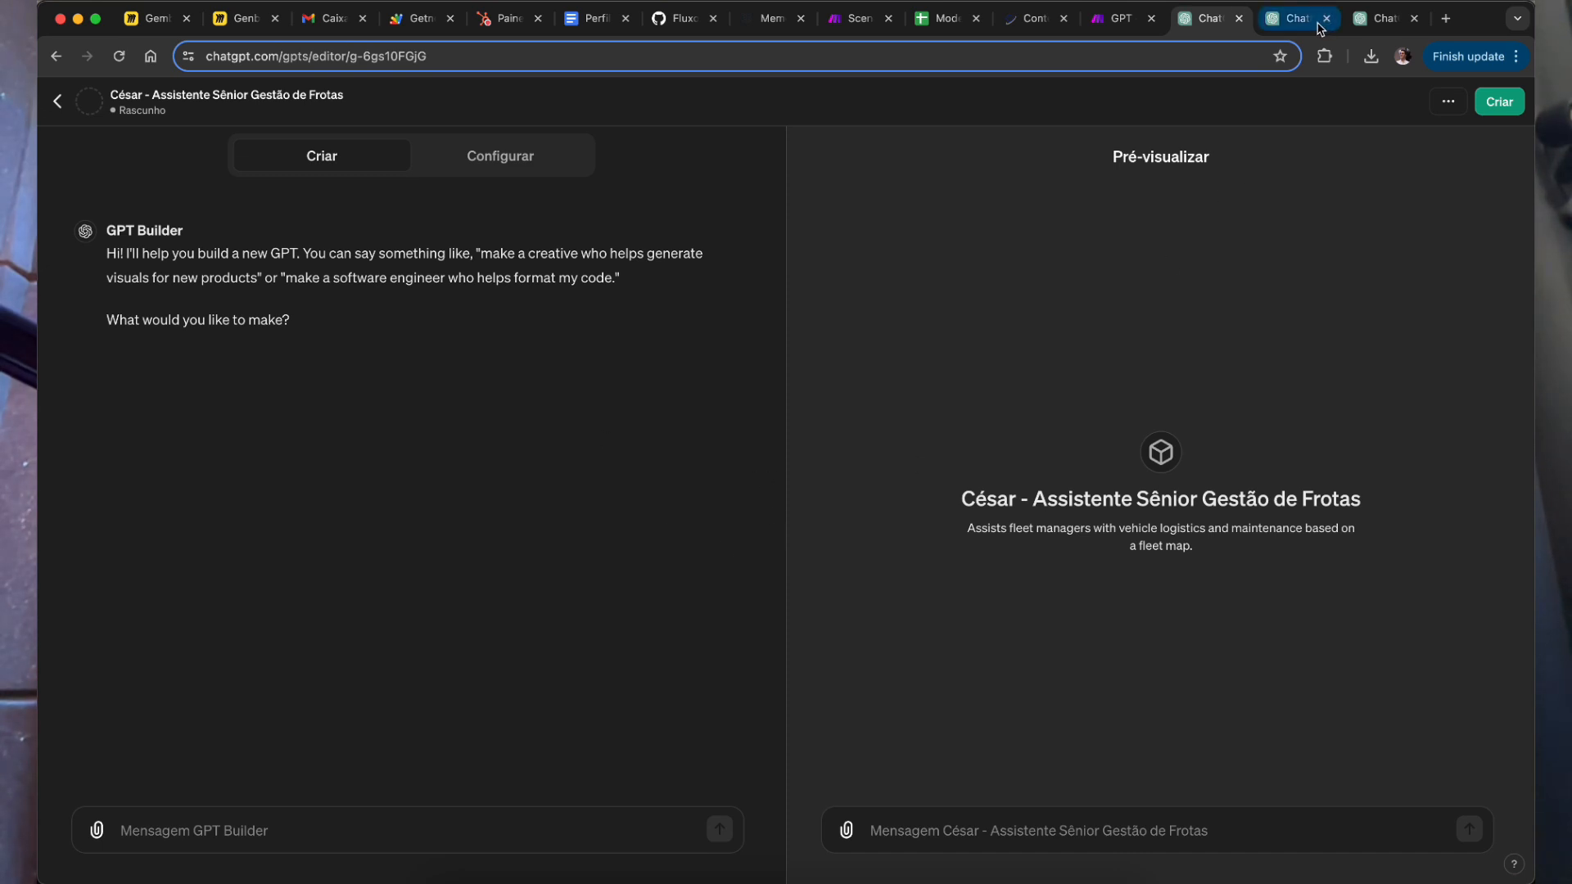
Step: Select the first training question 'Consegue acessar a planilha?' in the Notion notes, then return to ChatGPT
{"action": "left_click", "coordinate": [592, 19]}
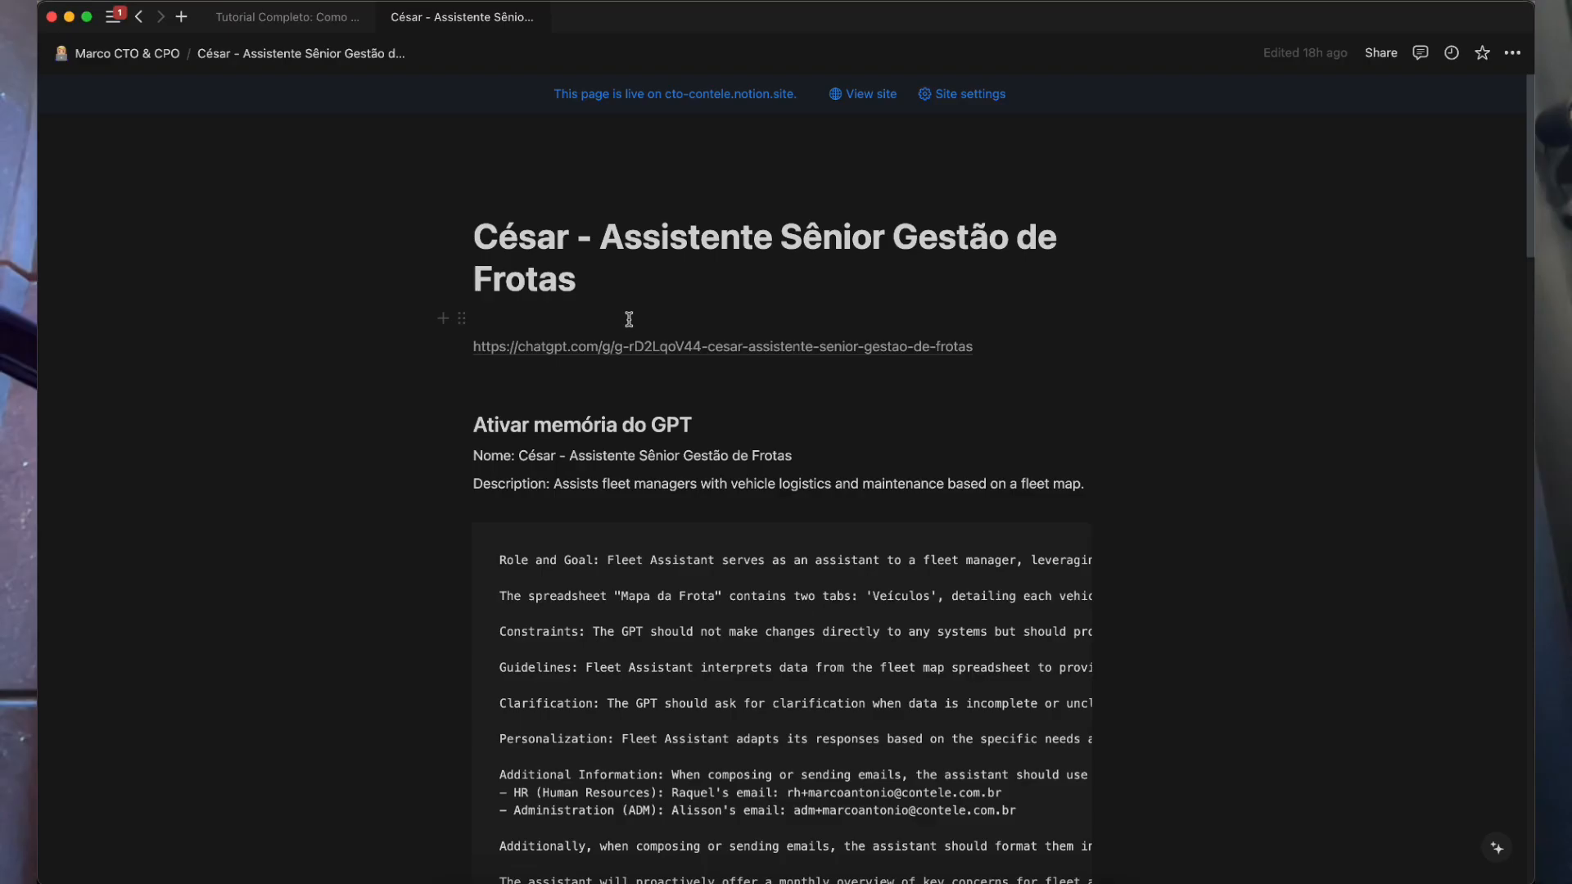
{"action": "left_click_drag", "start_coordinate": [577, 236], "coordinate": [846, 283]}
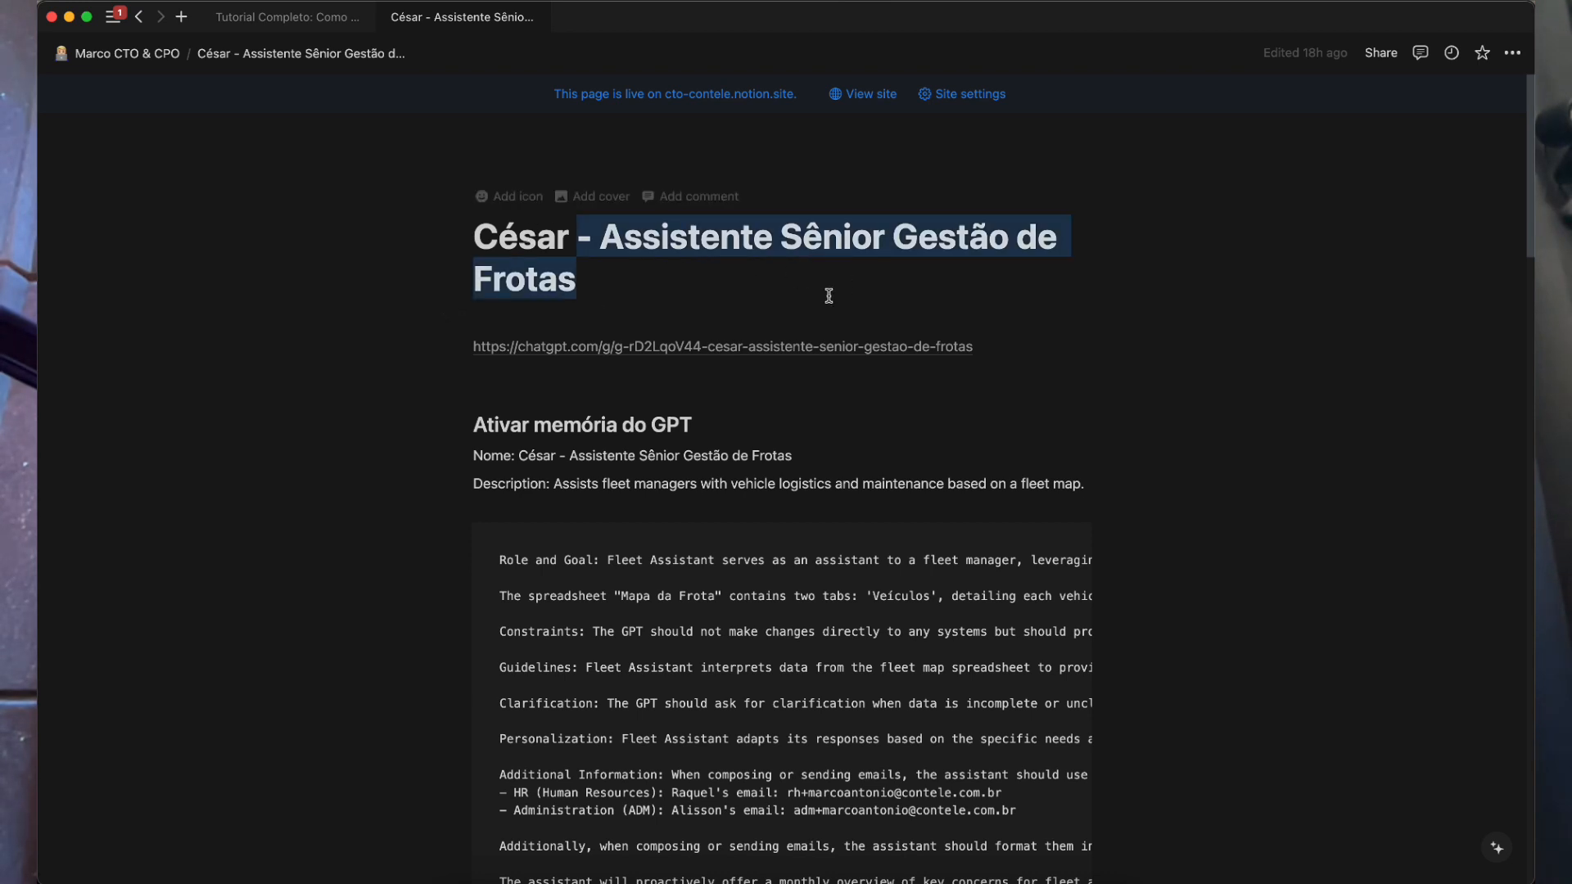
{"action": "left_click", "coordinate": [776, 329]}
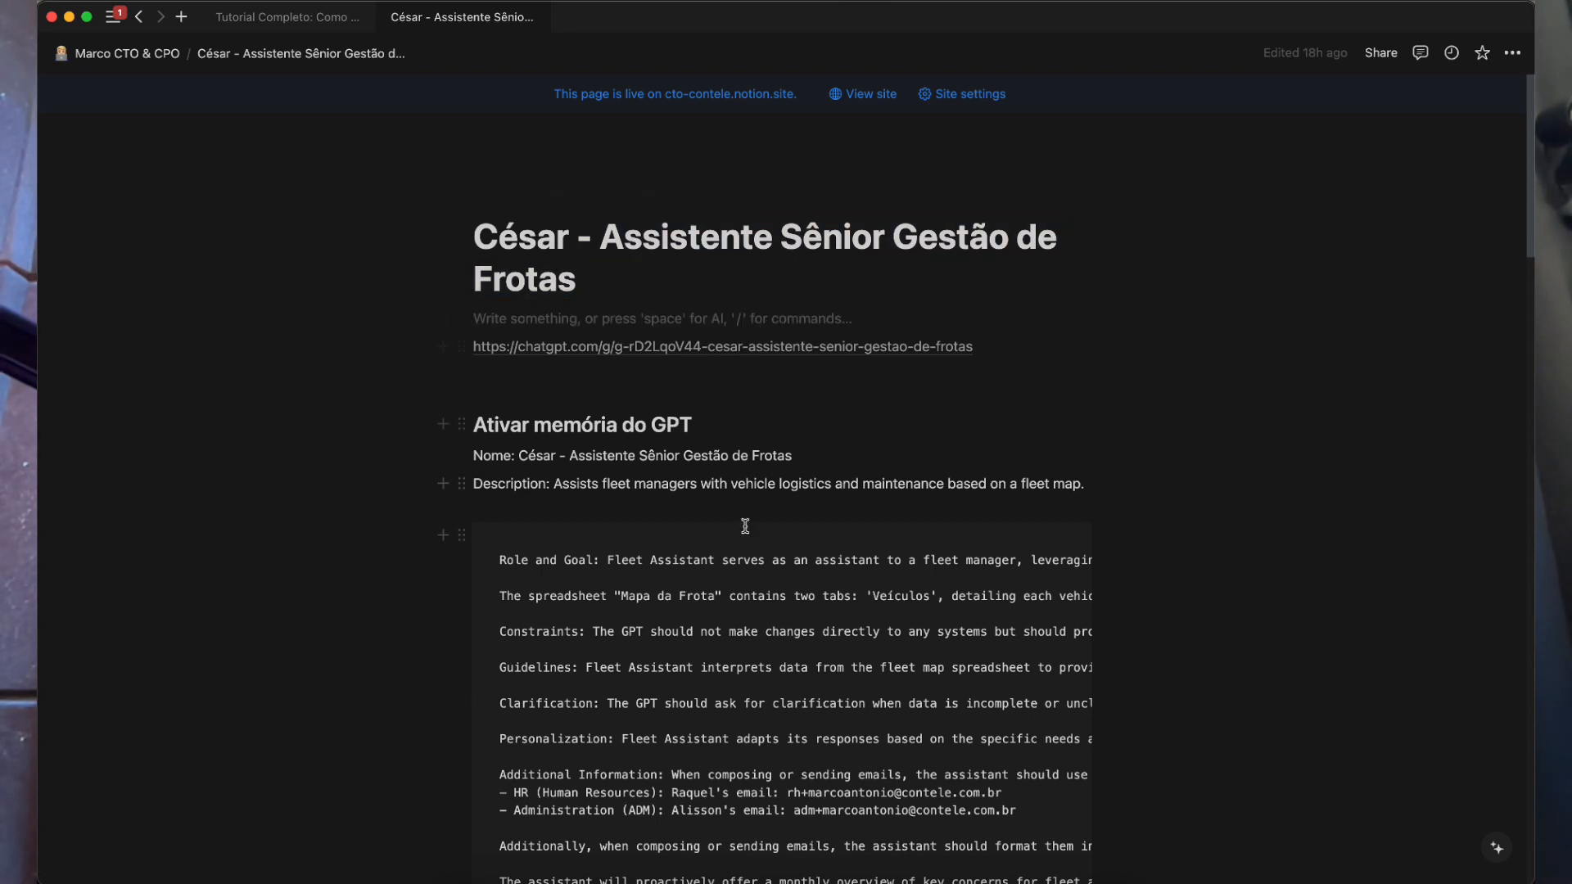
{"action": "scroll", "coordinate": [746, 524], "scroll_direction": "down", "scroll_amount": 5}
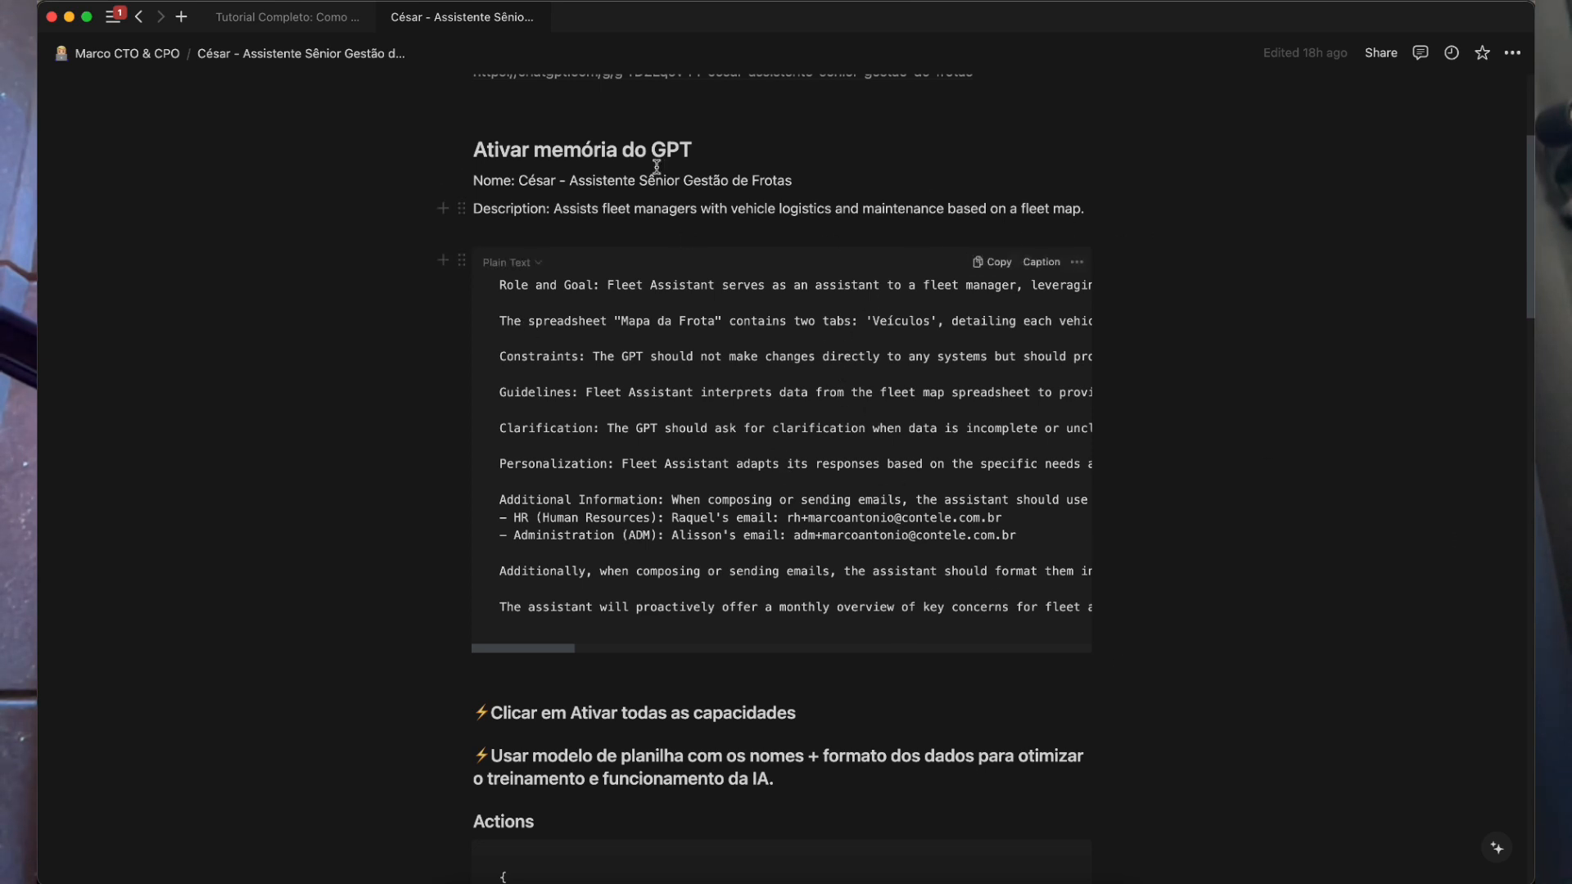
{"action": "scroll", "coordinate": [835, 720], "scroll_direction": "down", "scroll_amount": 5}
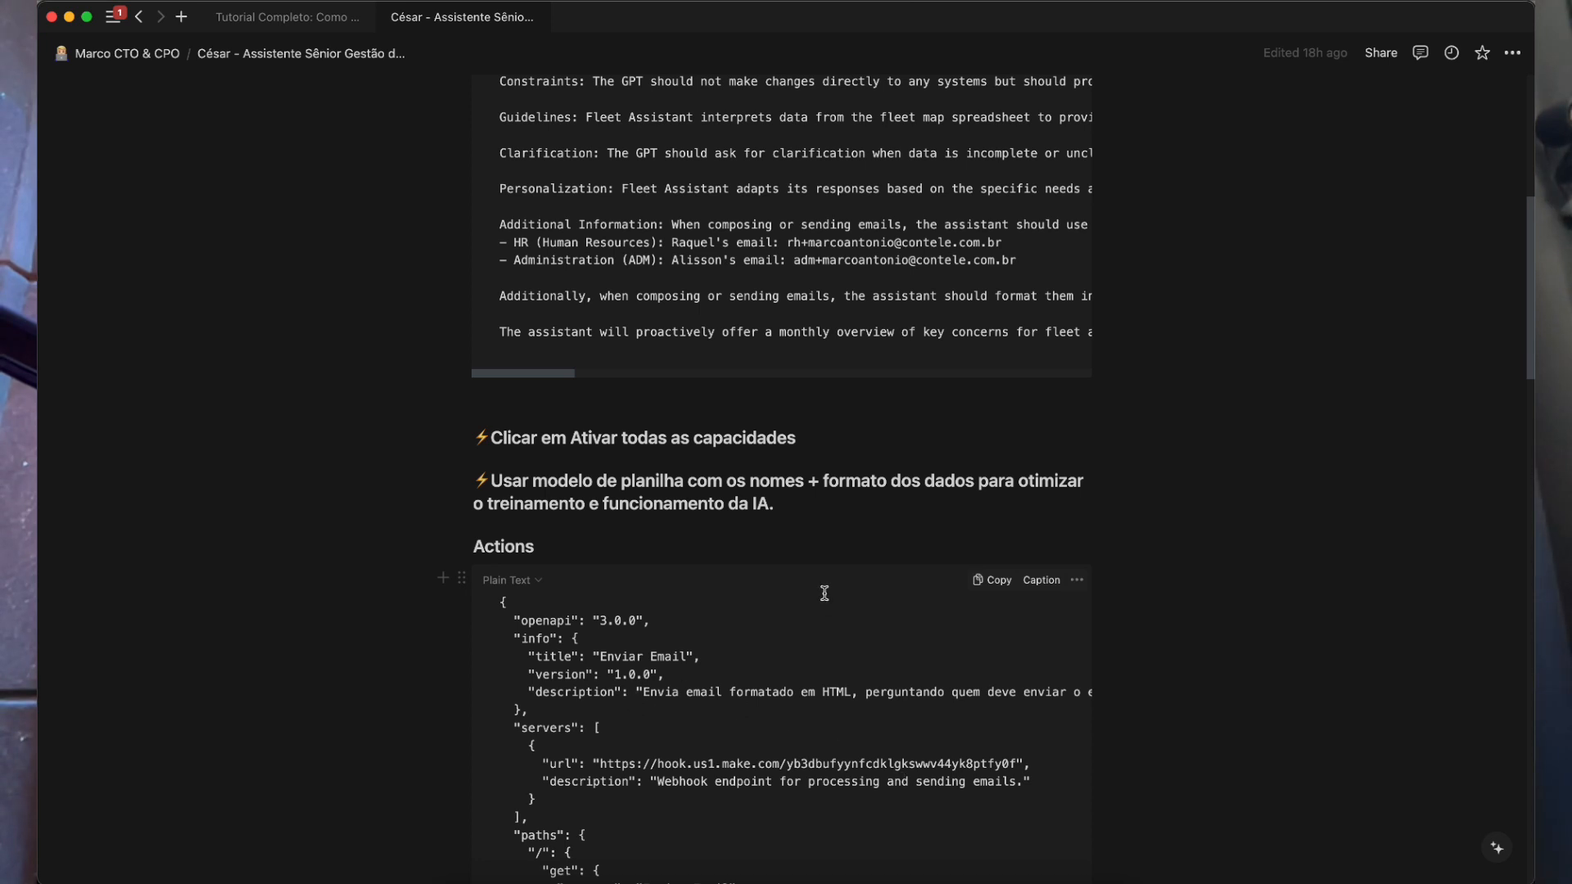
{"action": "scroll", "coordinate": [598, 629], "scroll_direction": "down", "scroll_amount": 20}
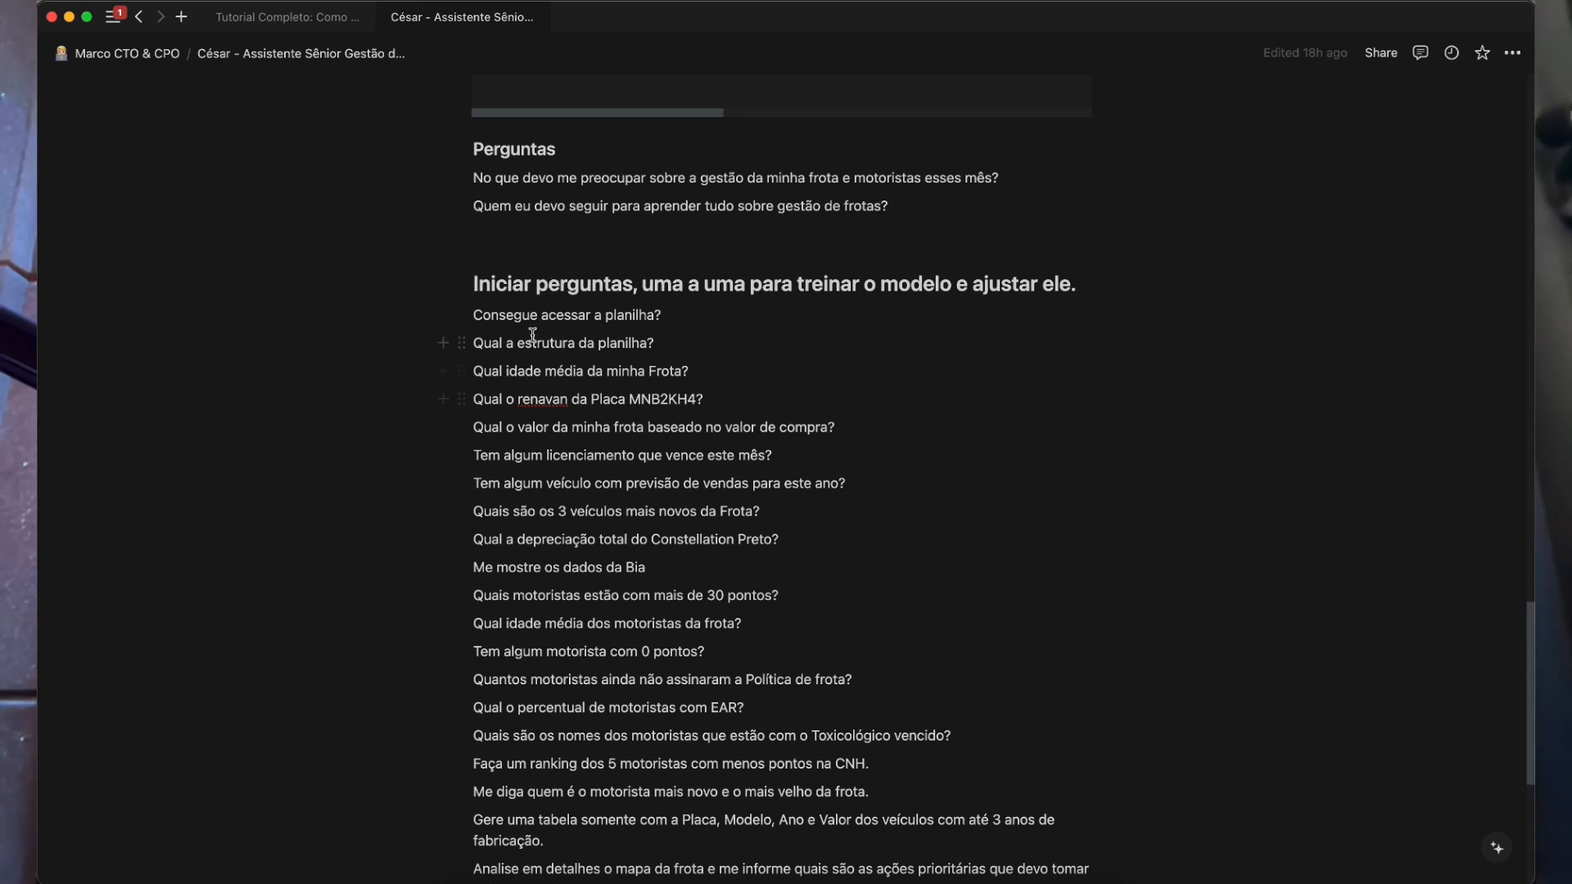
{"action": "scroll", "coordinate": [524, 327], "scroll_direction": "down", "scroll_amount": 3}
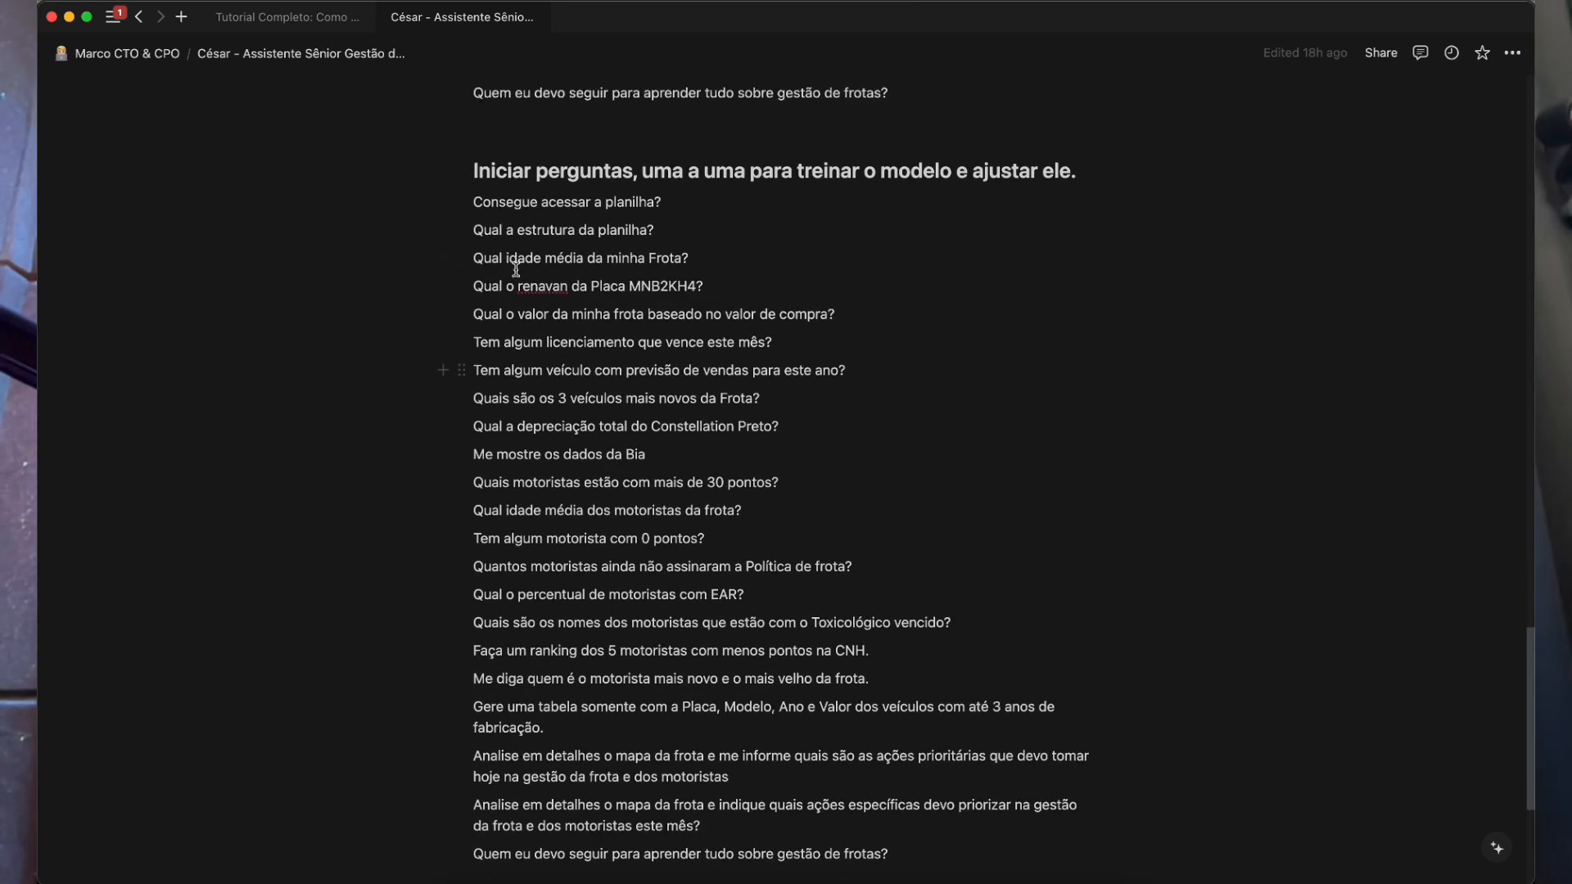
{"action": "triple_click", "coordinate": [510, 206]}
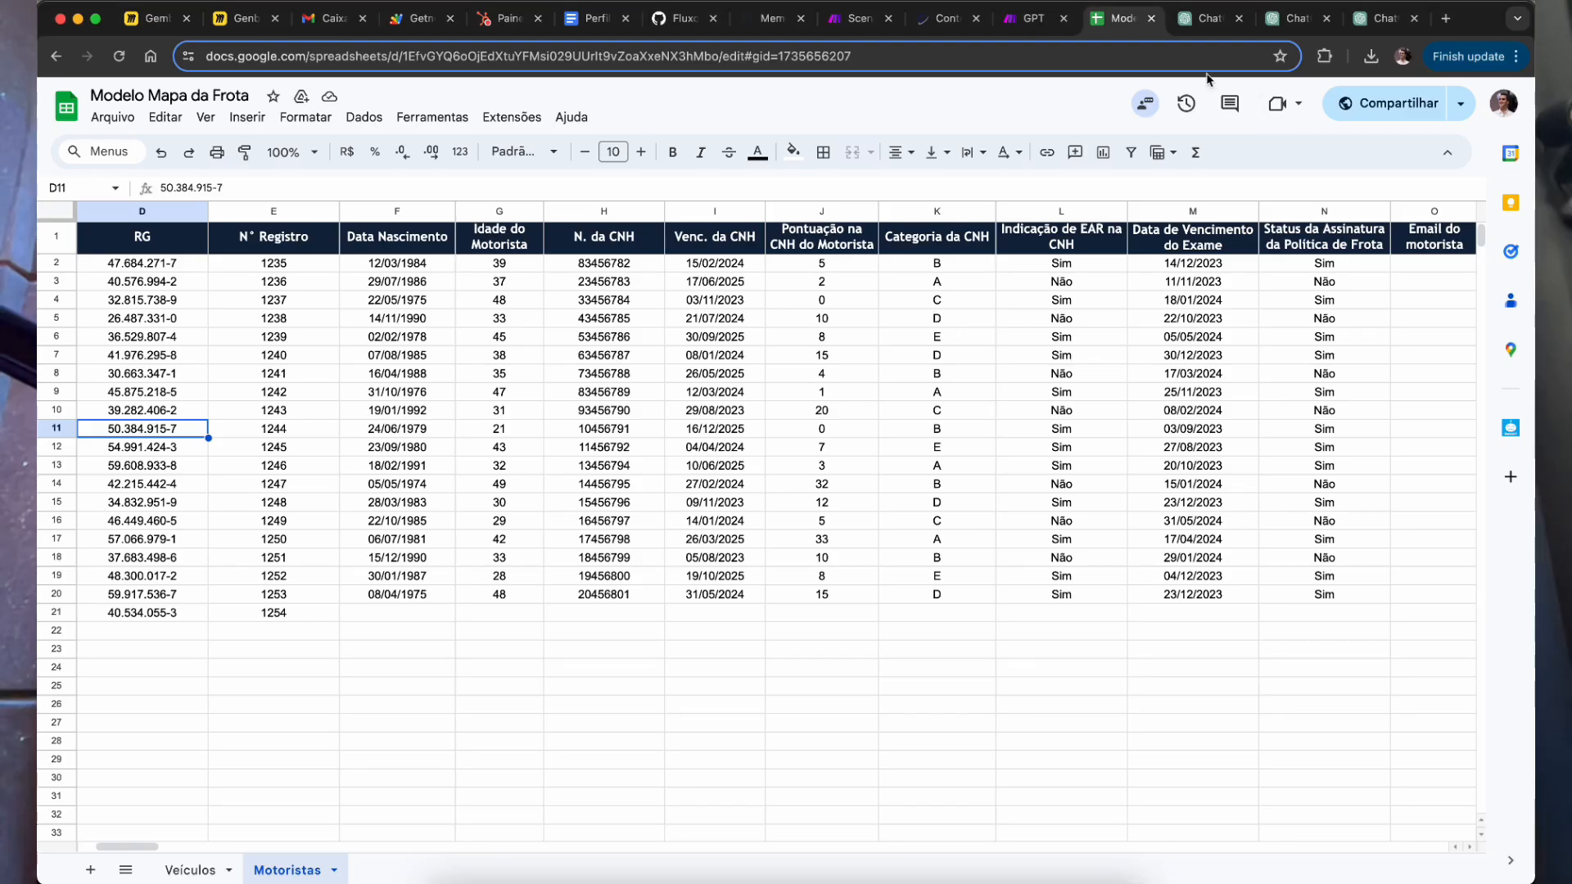
{"action": "left_click", "coordinate": [1192, 32]}
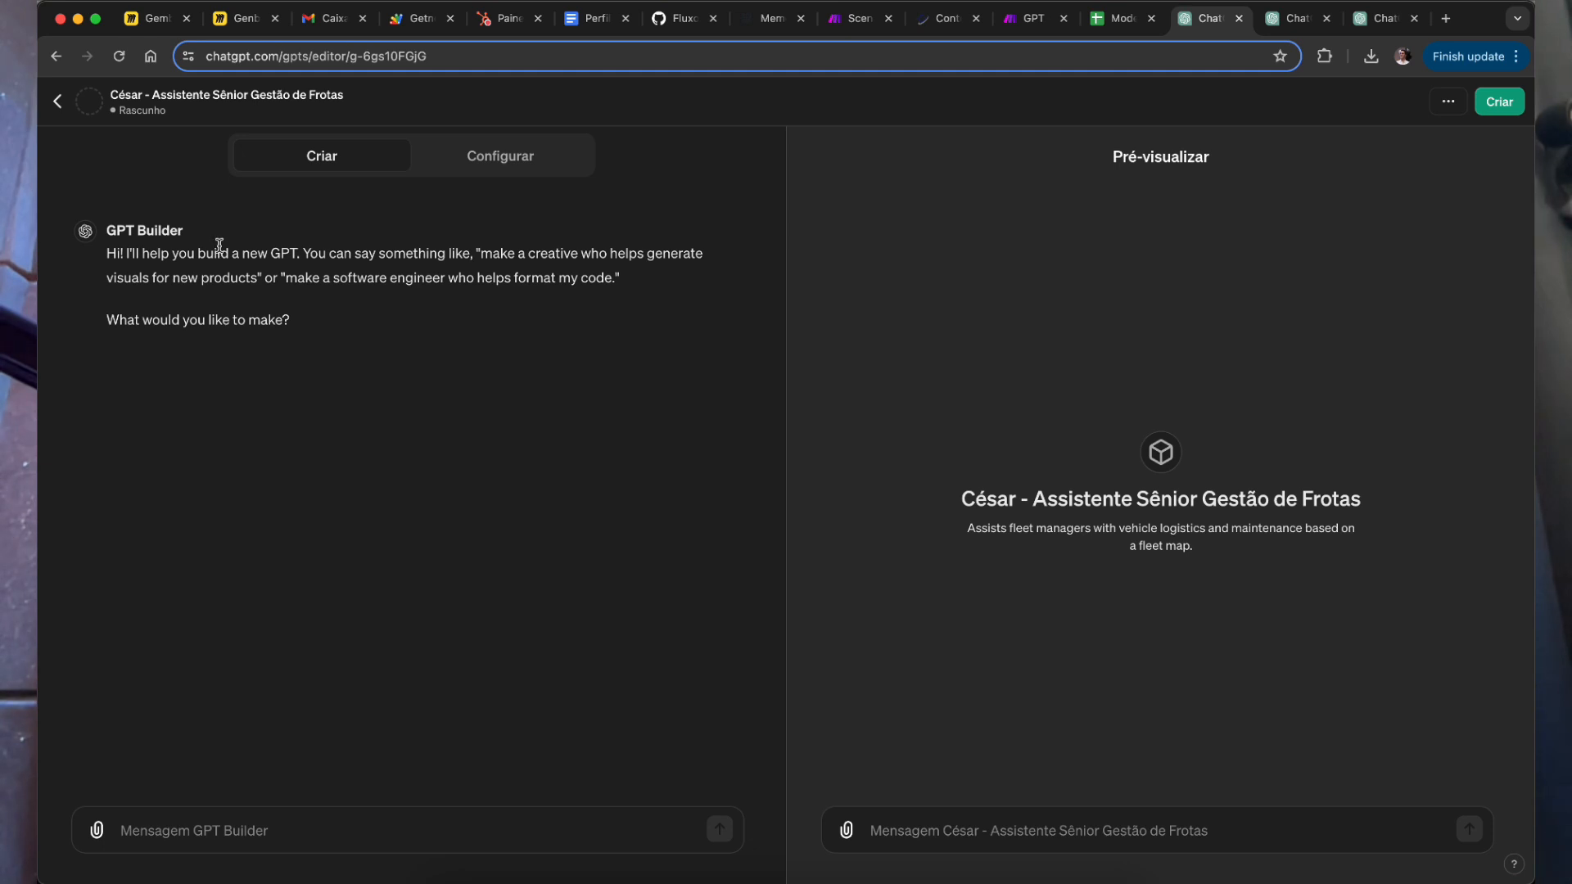
Step: Ask GPT Builder about spreadsheet access and send 'qual a estrutura dela?'
{"action": "left_click", "coordinate": [288, 841]}
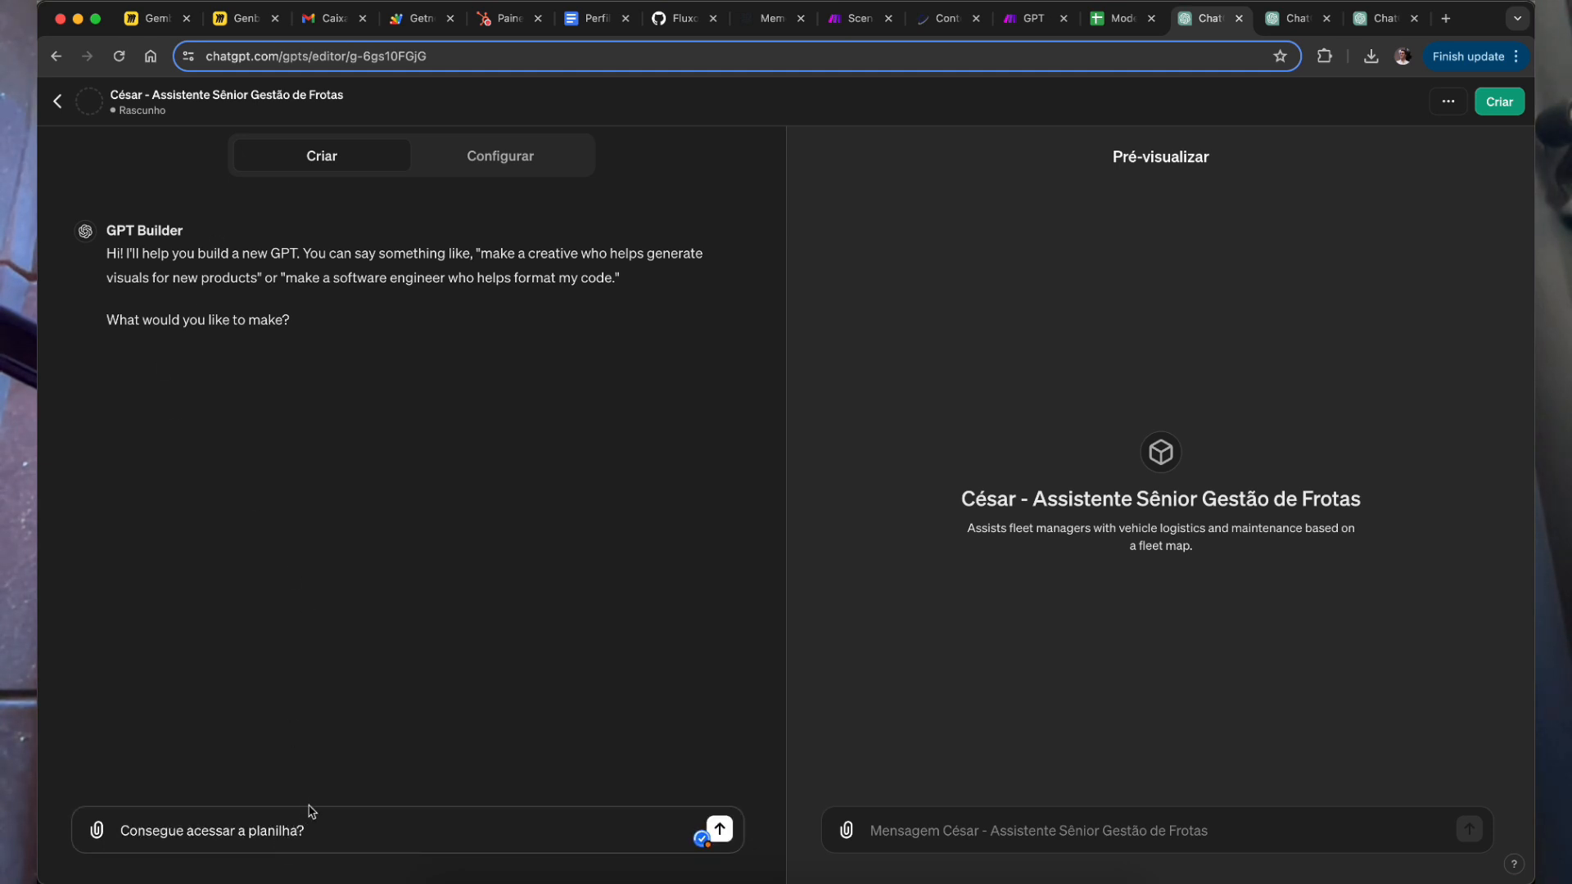
{"action": "key", "text": "Return"}
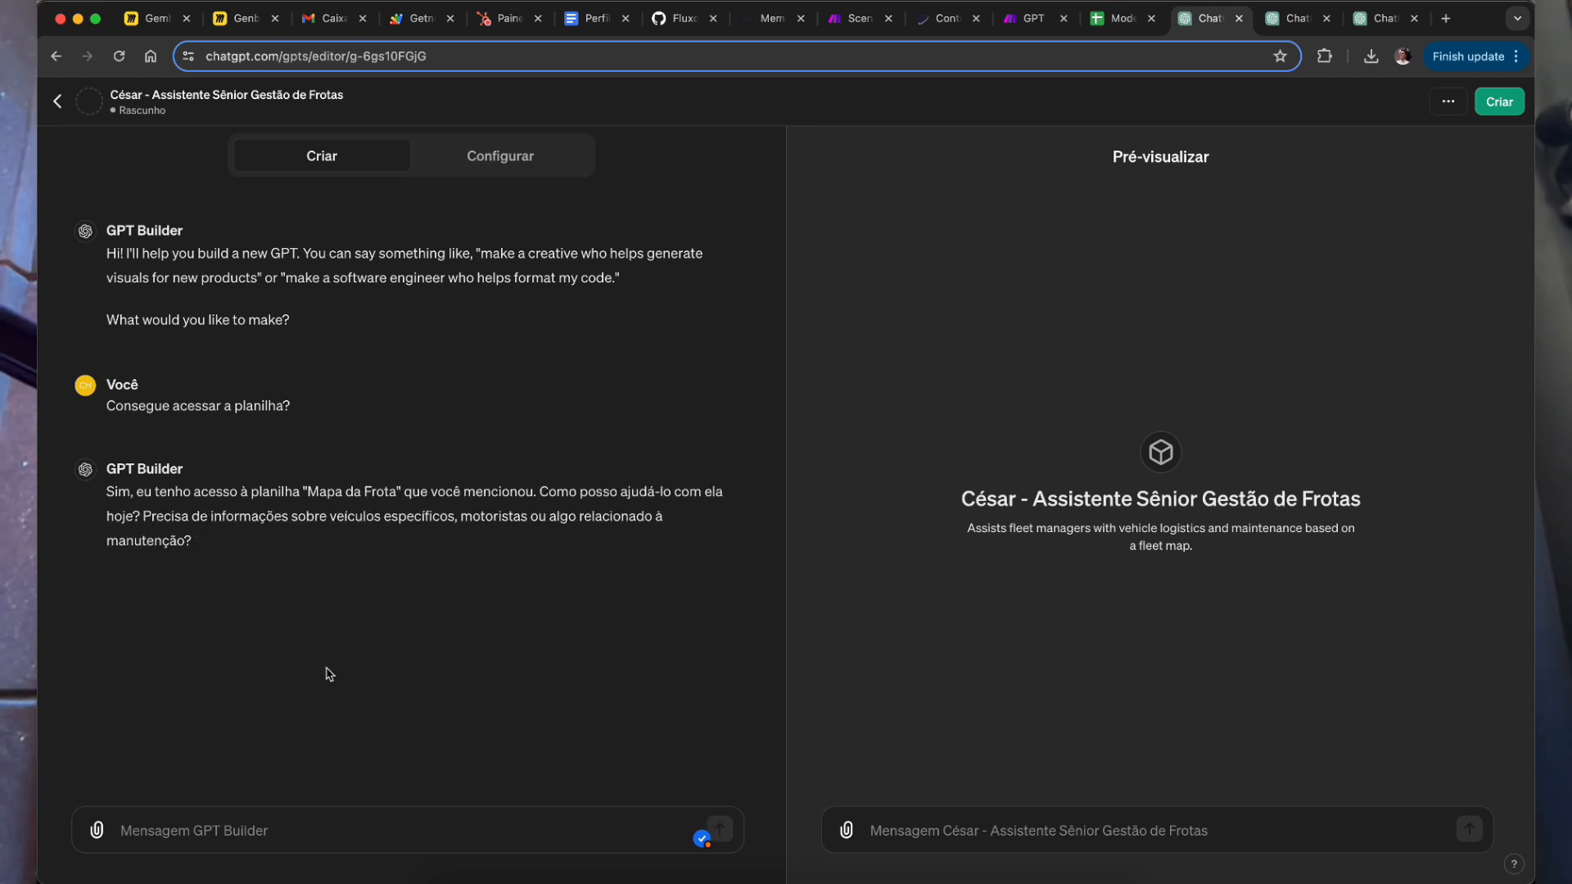
{"action": "type", "text": "qual"}
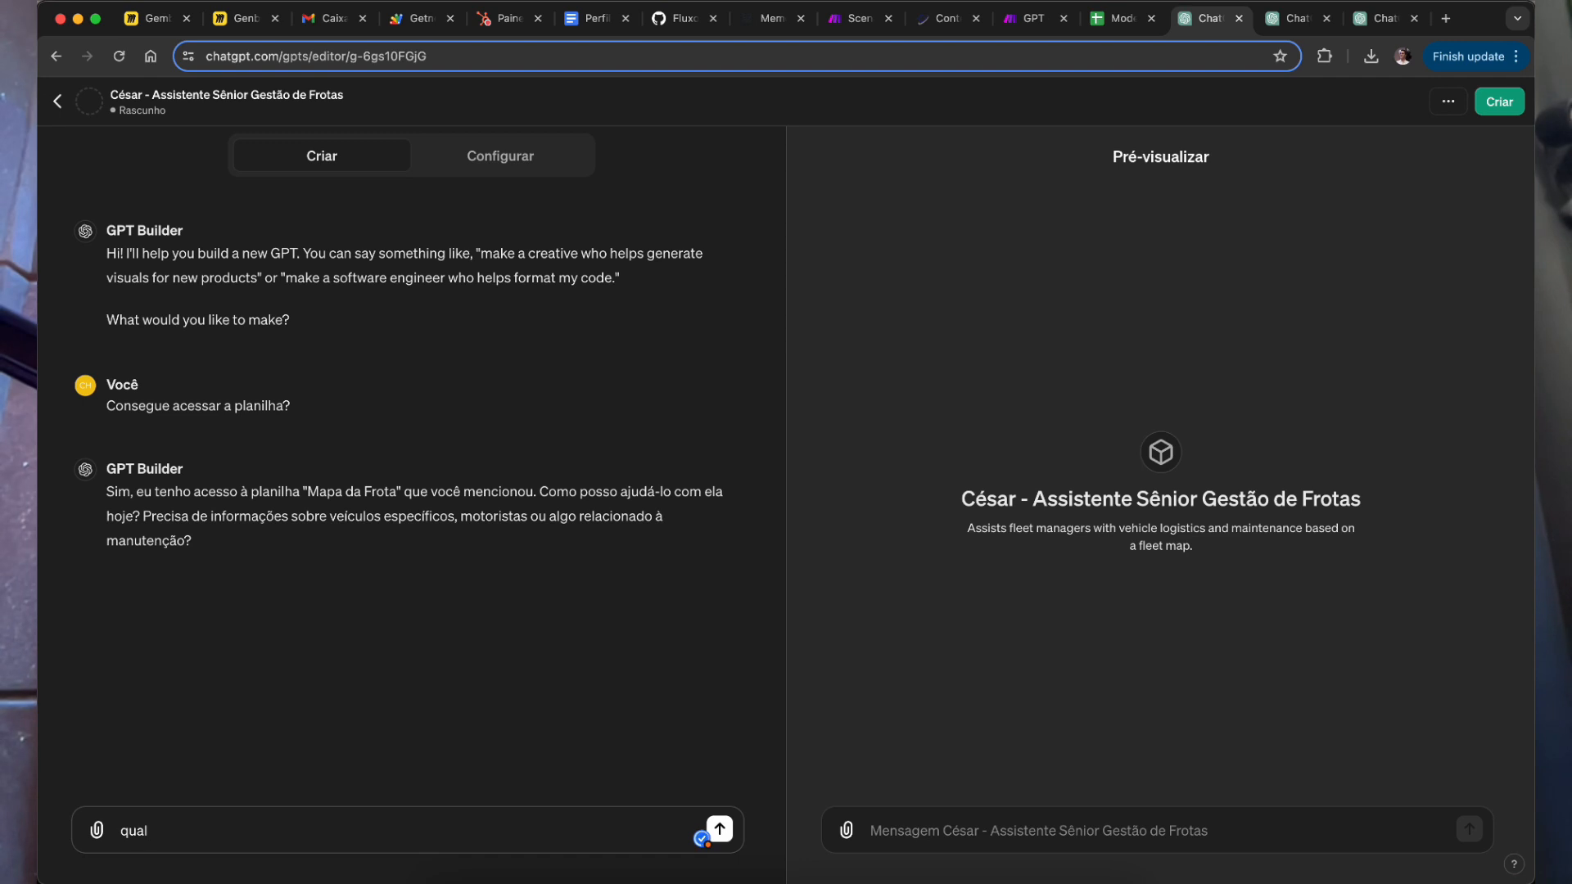
{"action": "type", "text": " a estrutura dela?"}
{"action": "key", "text": "Return"}
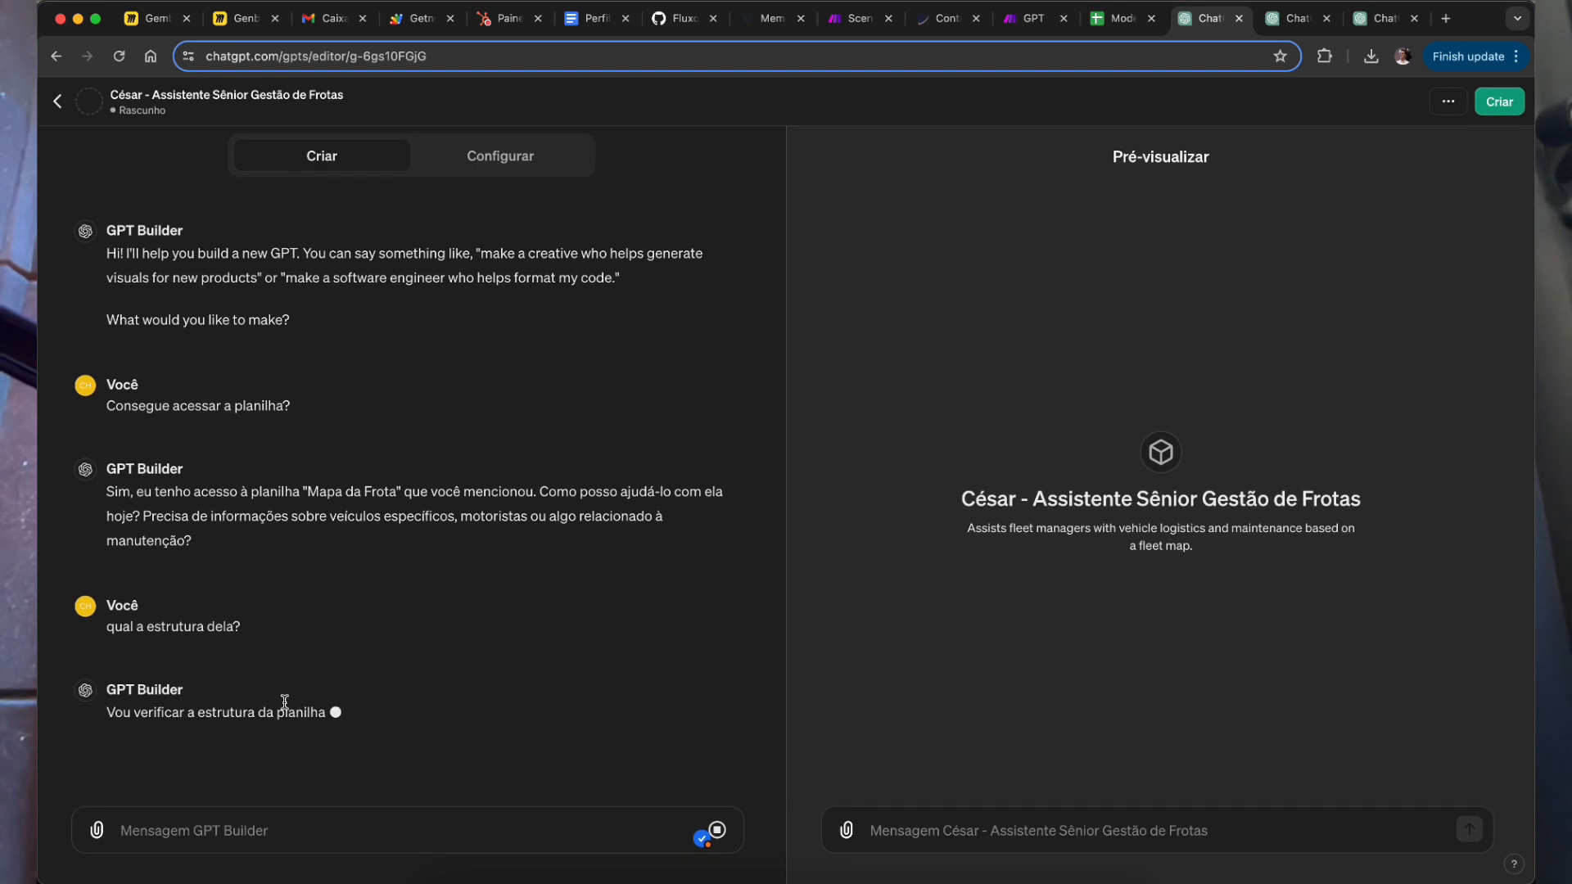
{"action": "triple_click", "coordinate": [179, 713]}
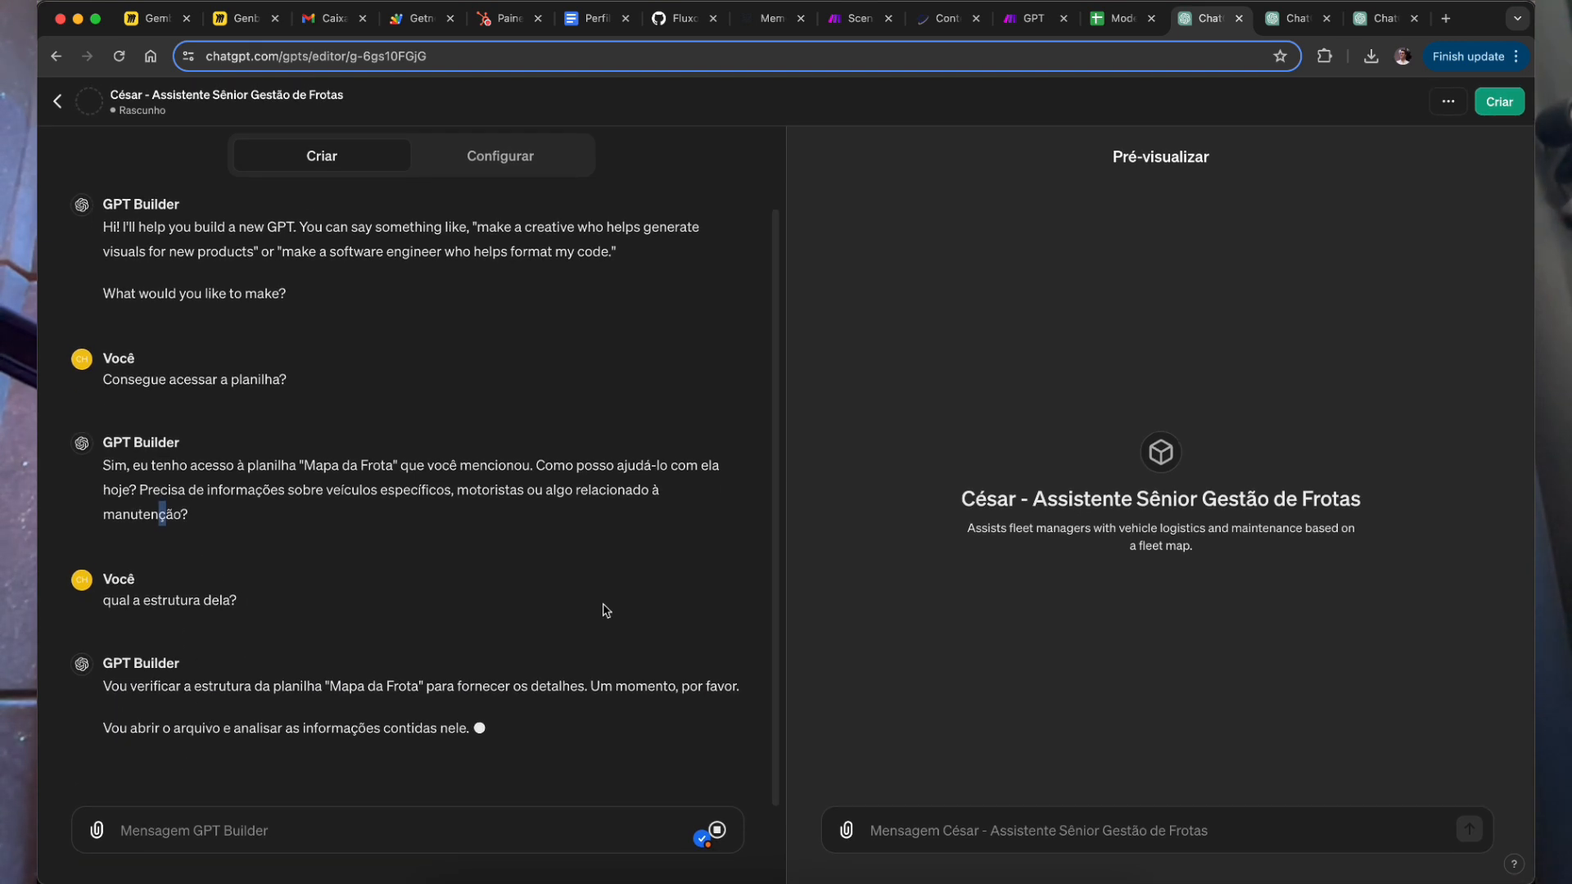
Step: Select the next Notion question, 'Qual idade média da minha Frota?'
{"action": "key", "text": "super+Tab"}
{"action": "left_click", "coordinate": [621, 254]}
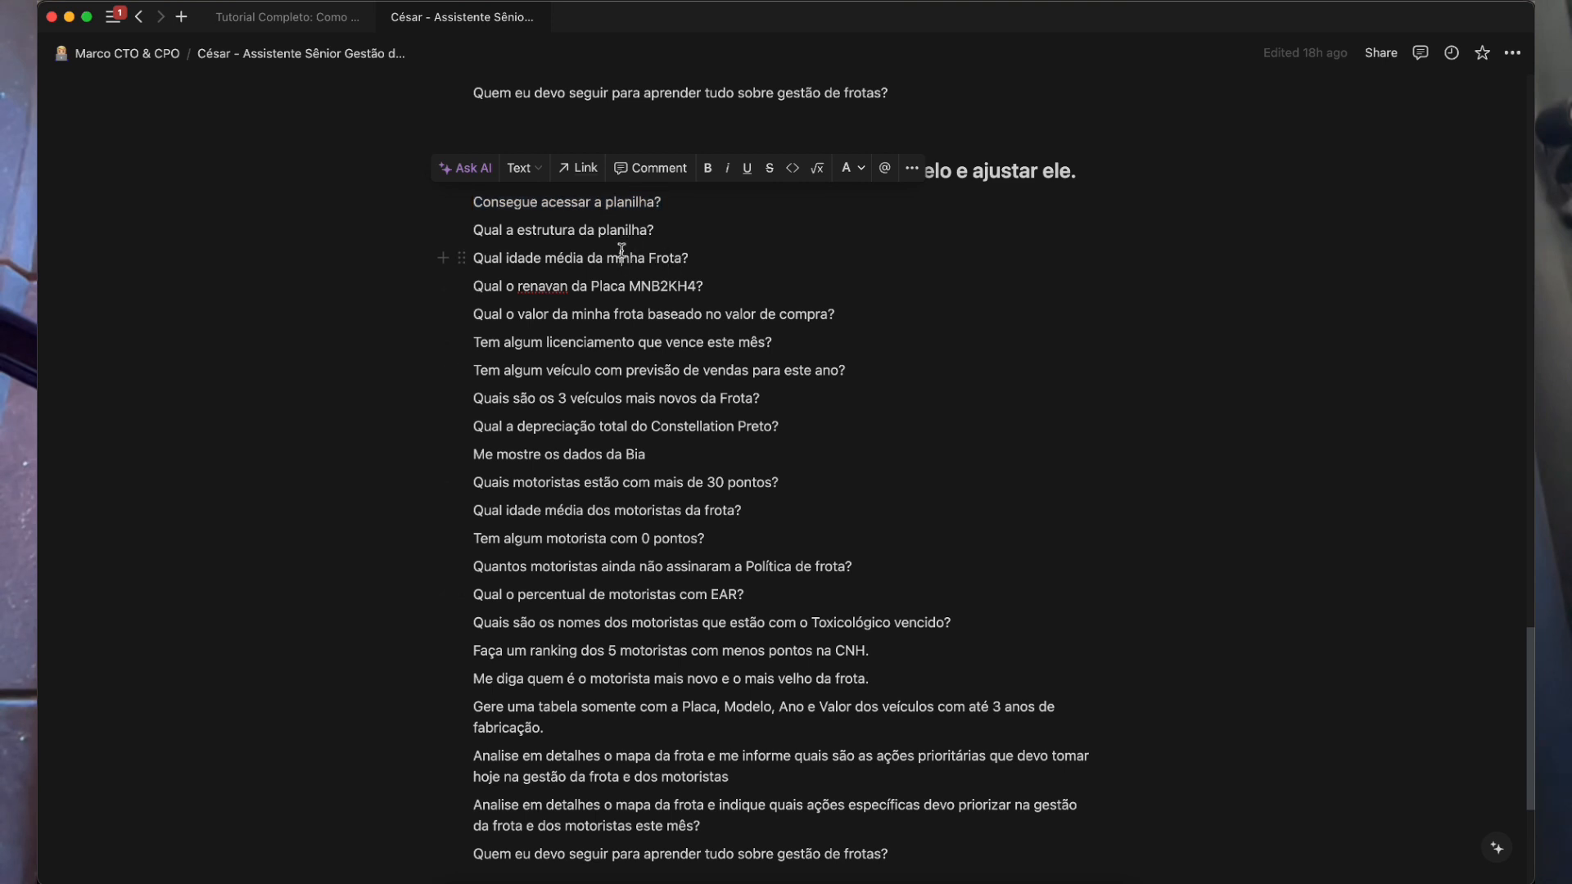
{"action": "triple_click", "coordinate": [565, 259]}
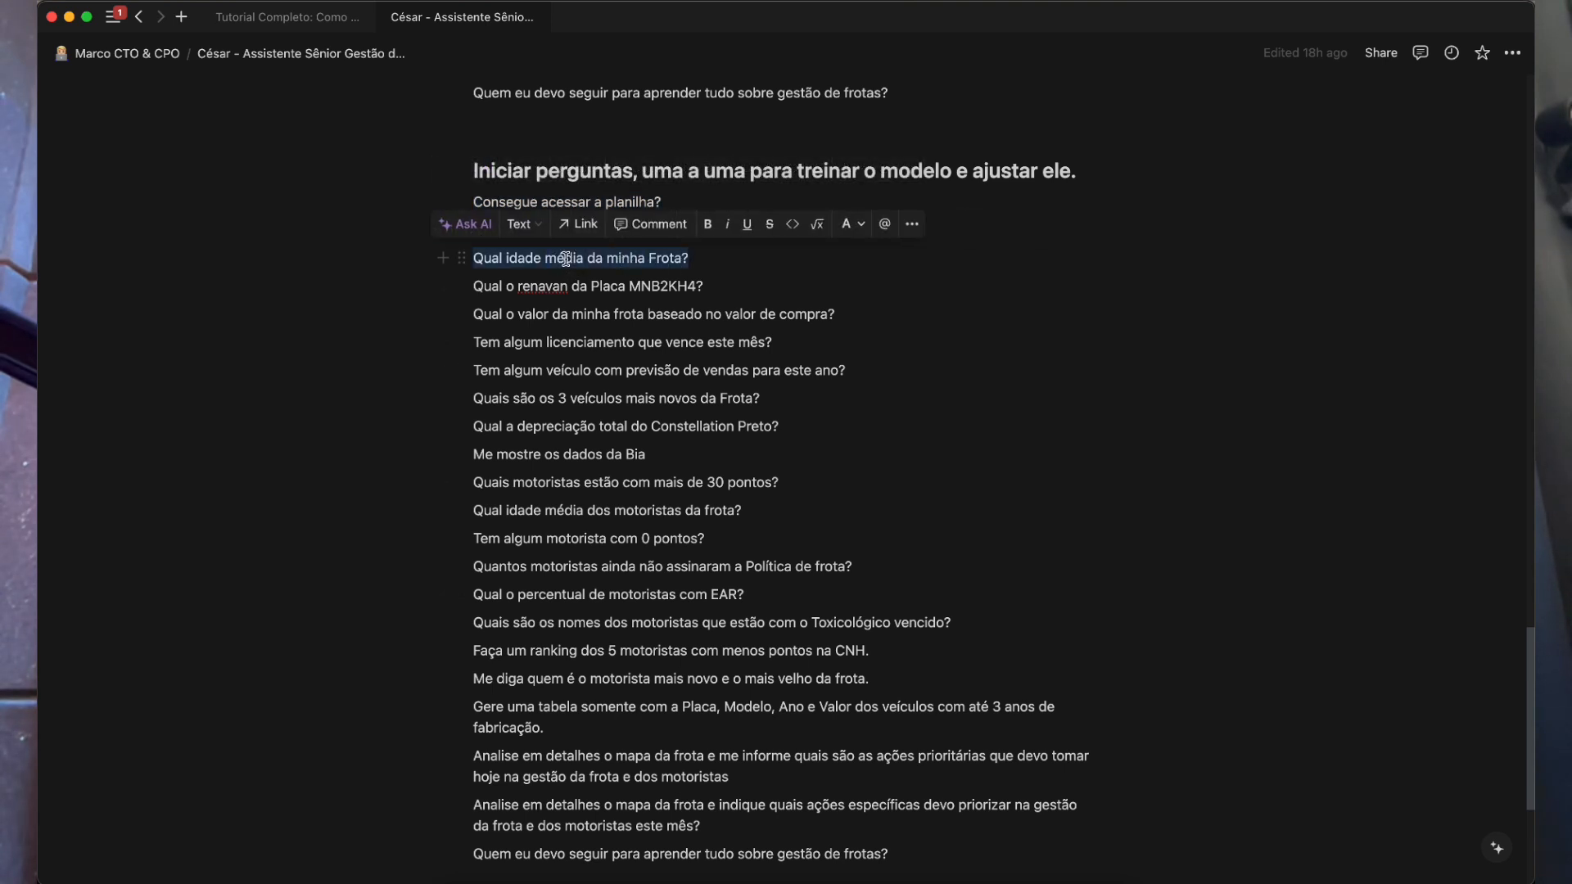
{"action": "key", "text": "super+Tab"}
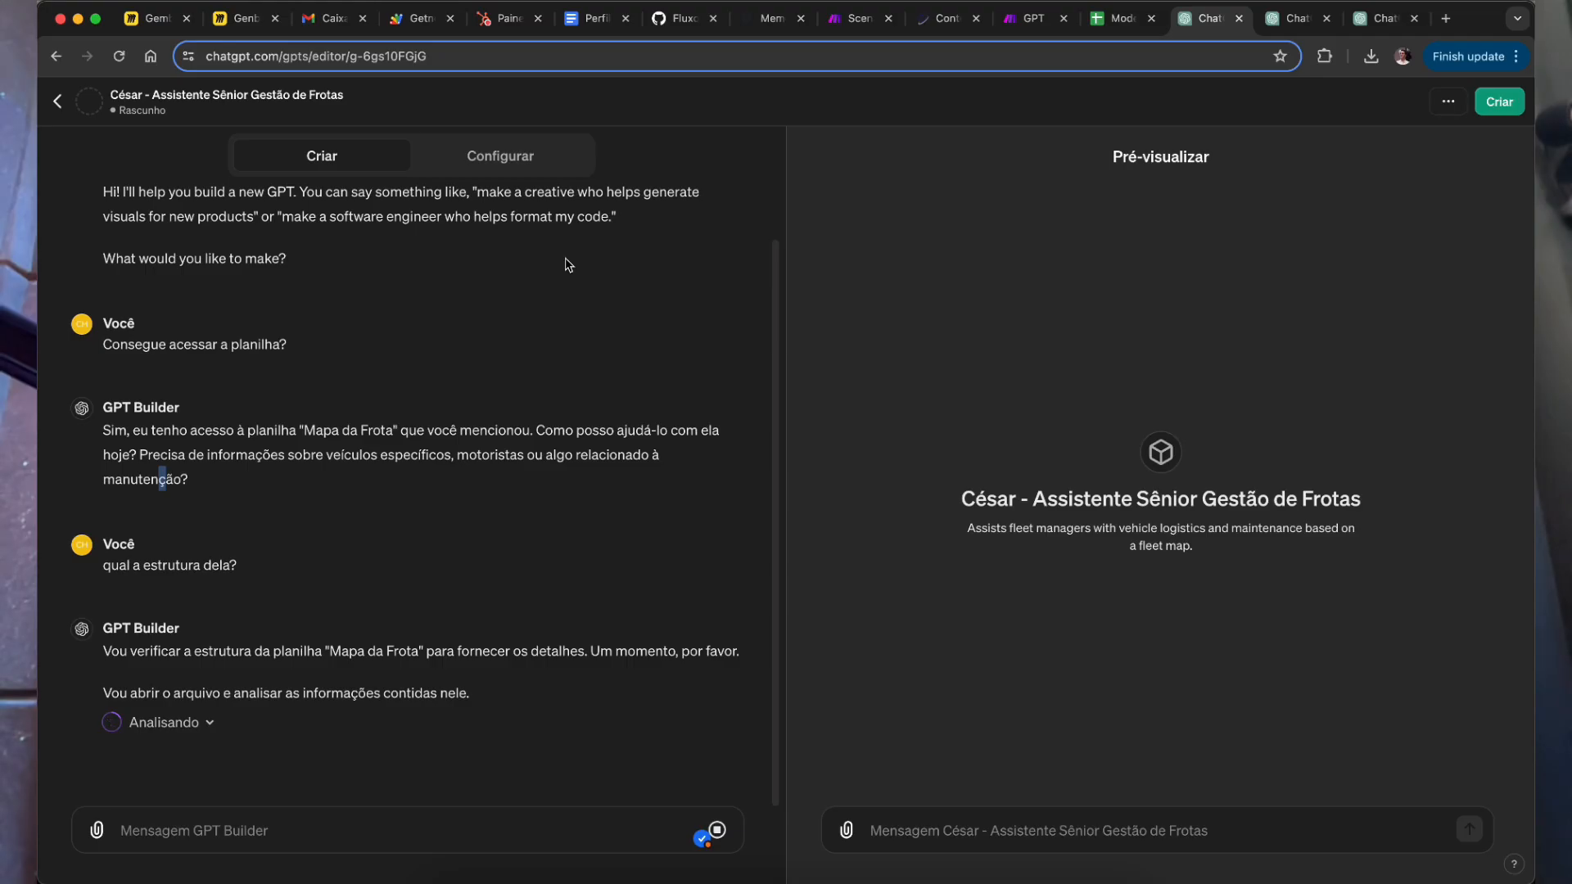
{"action": "key", "text": "super+Tab"}
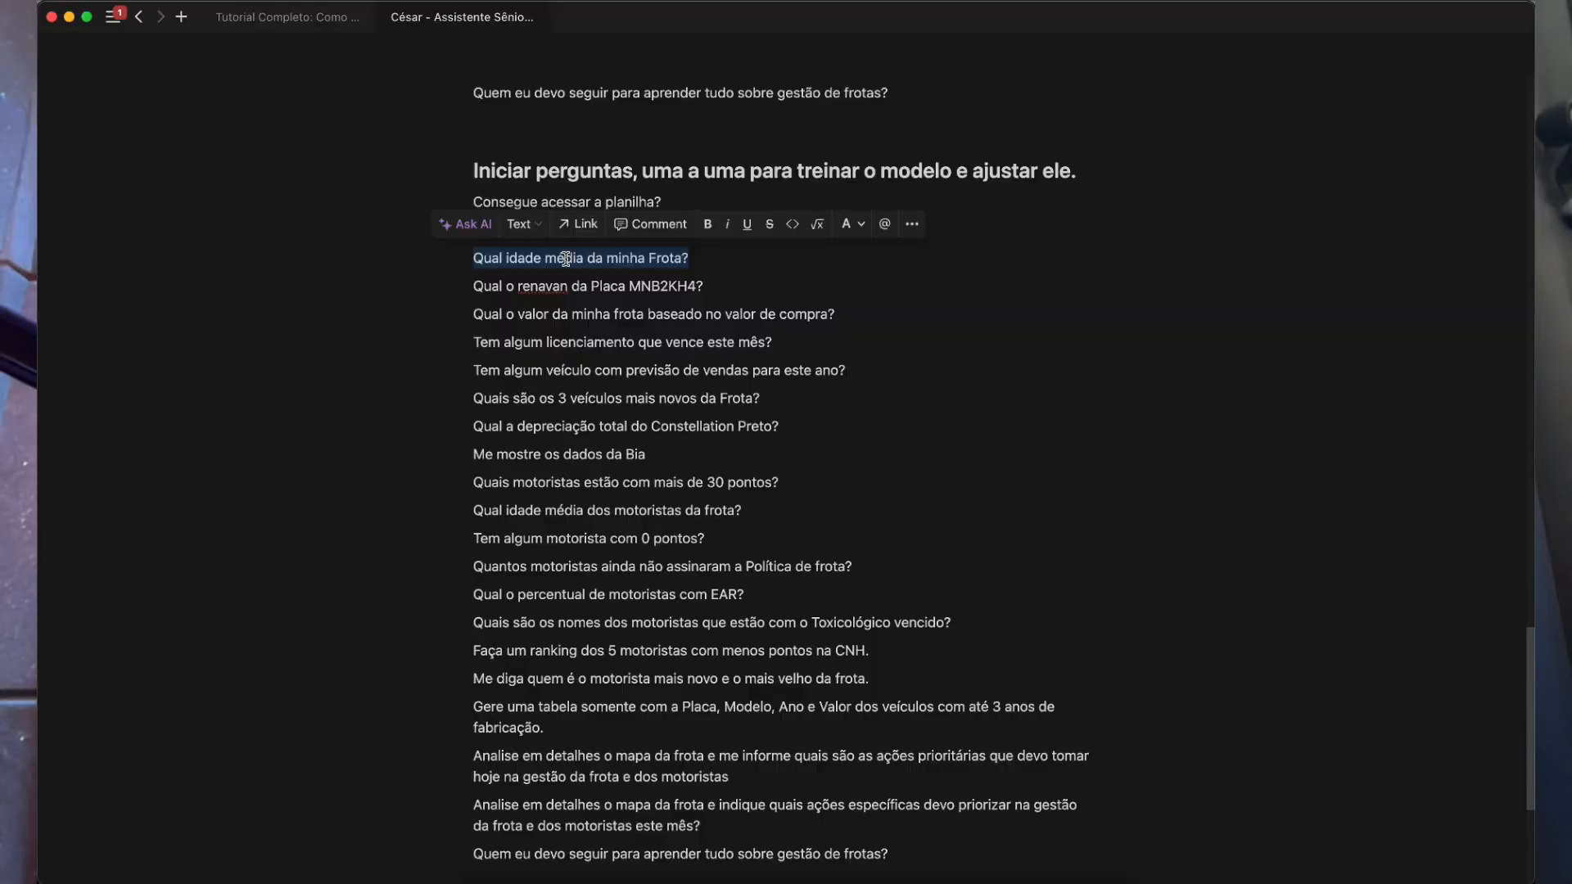
{"action": "key", "text": "super+Tab"}
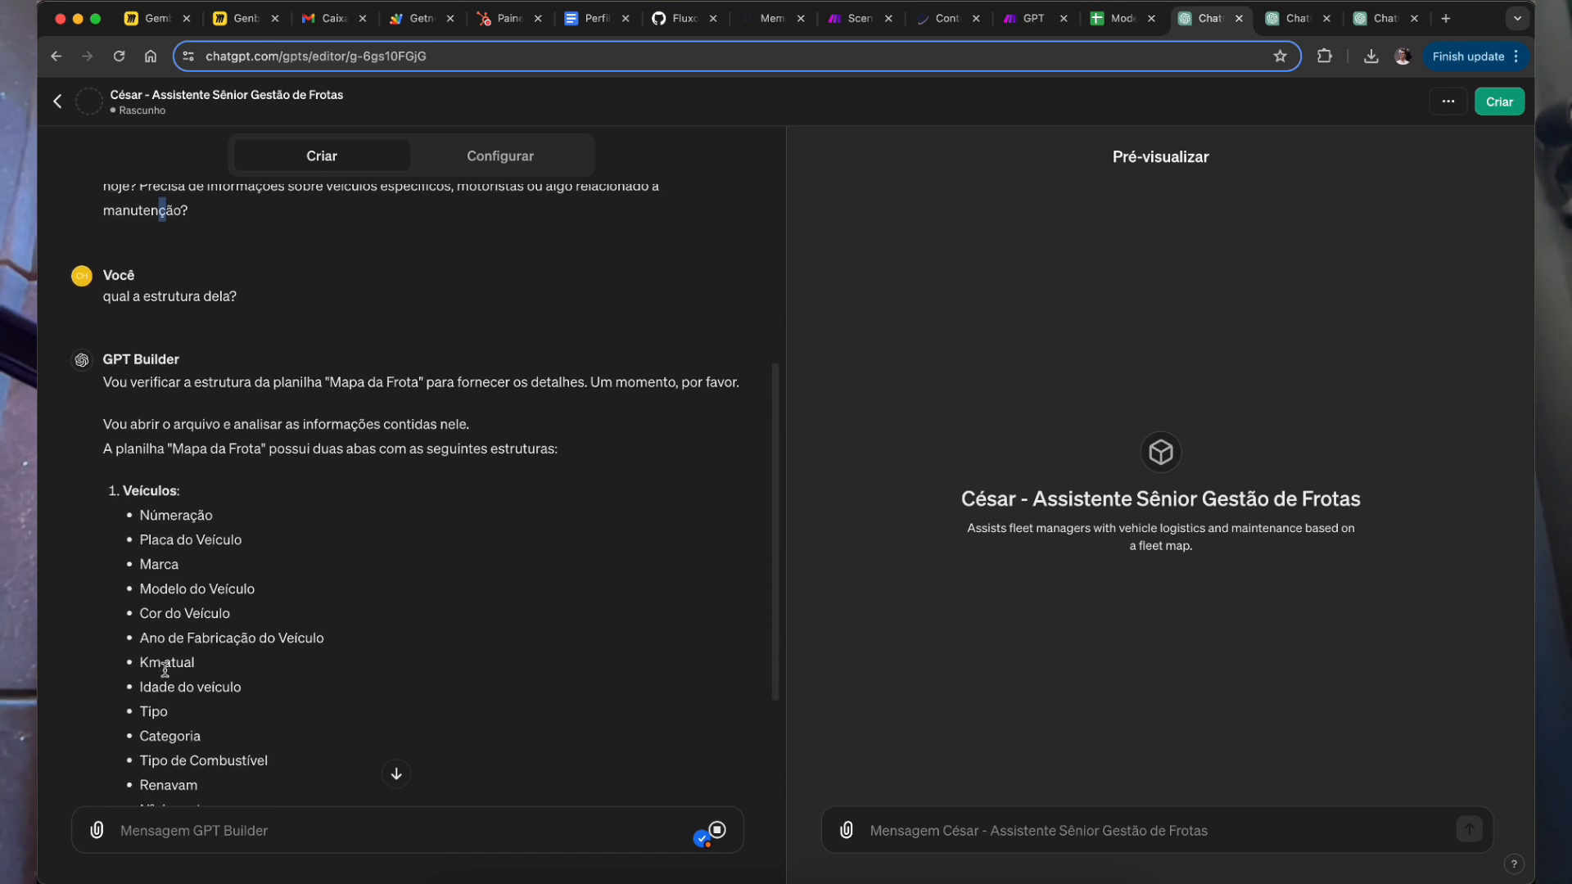
{"action": "left_click_drag", "start_coordinate": [130, 516], "coordinate": [168, 555]}
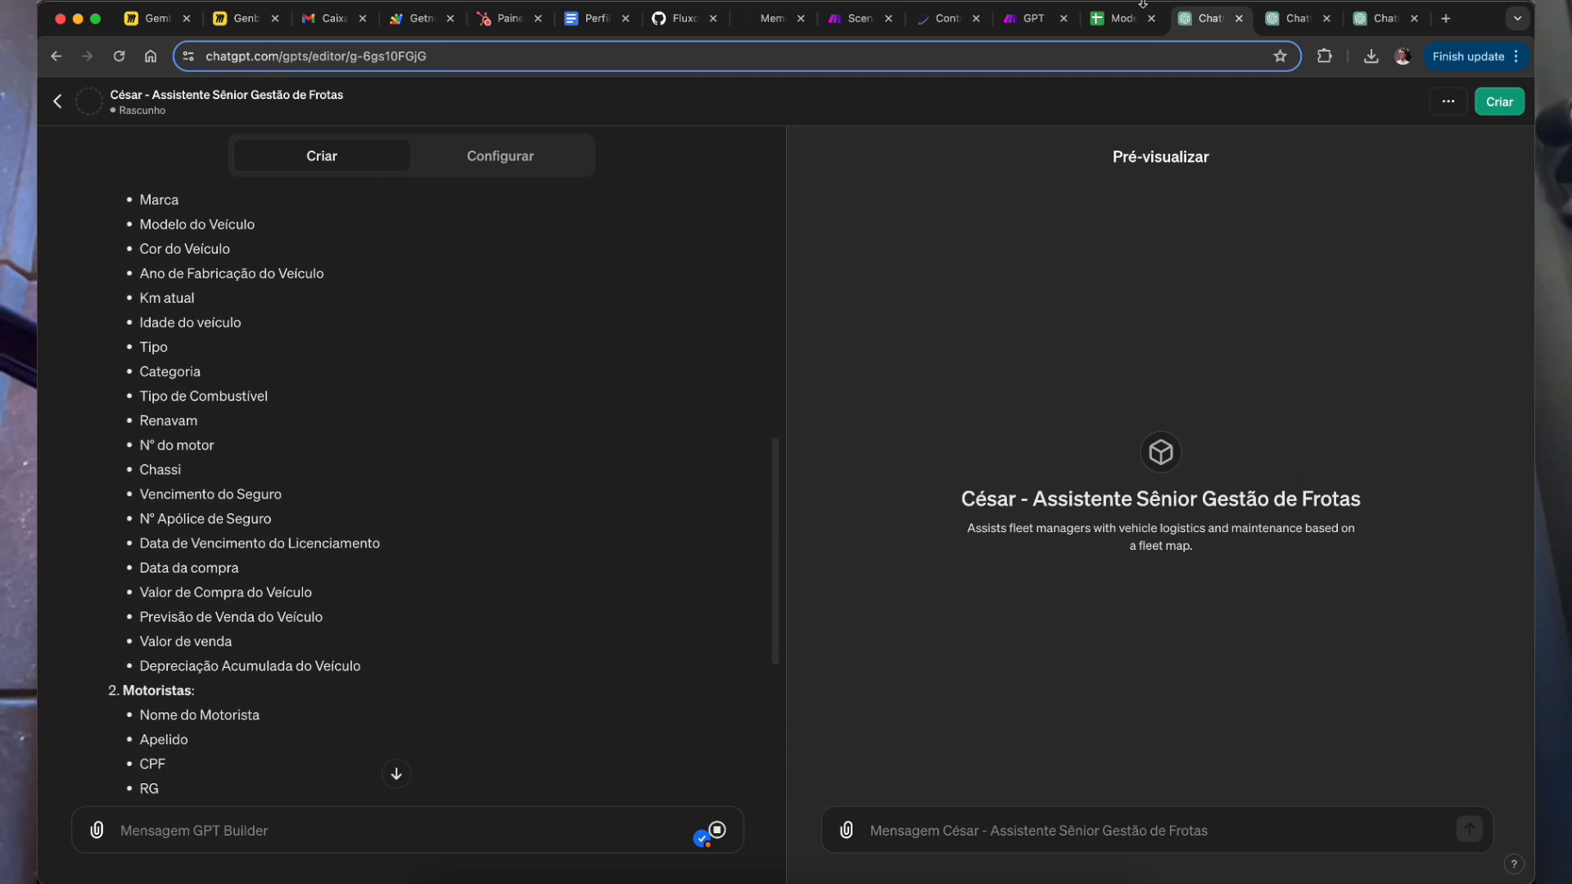
{"action": "left_click", "coordinate": [1122, 18]}
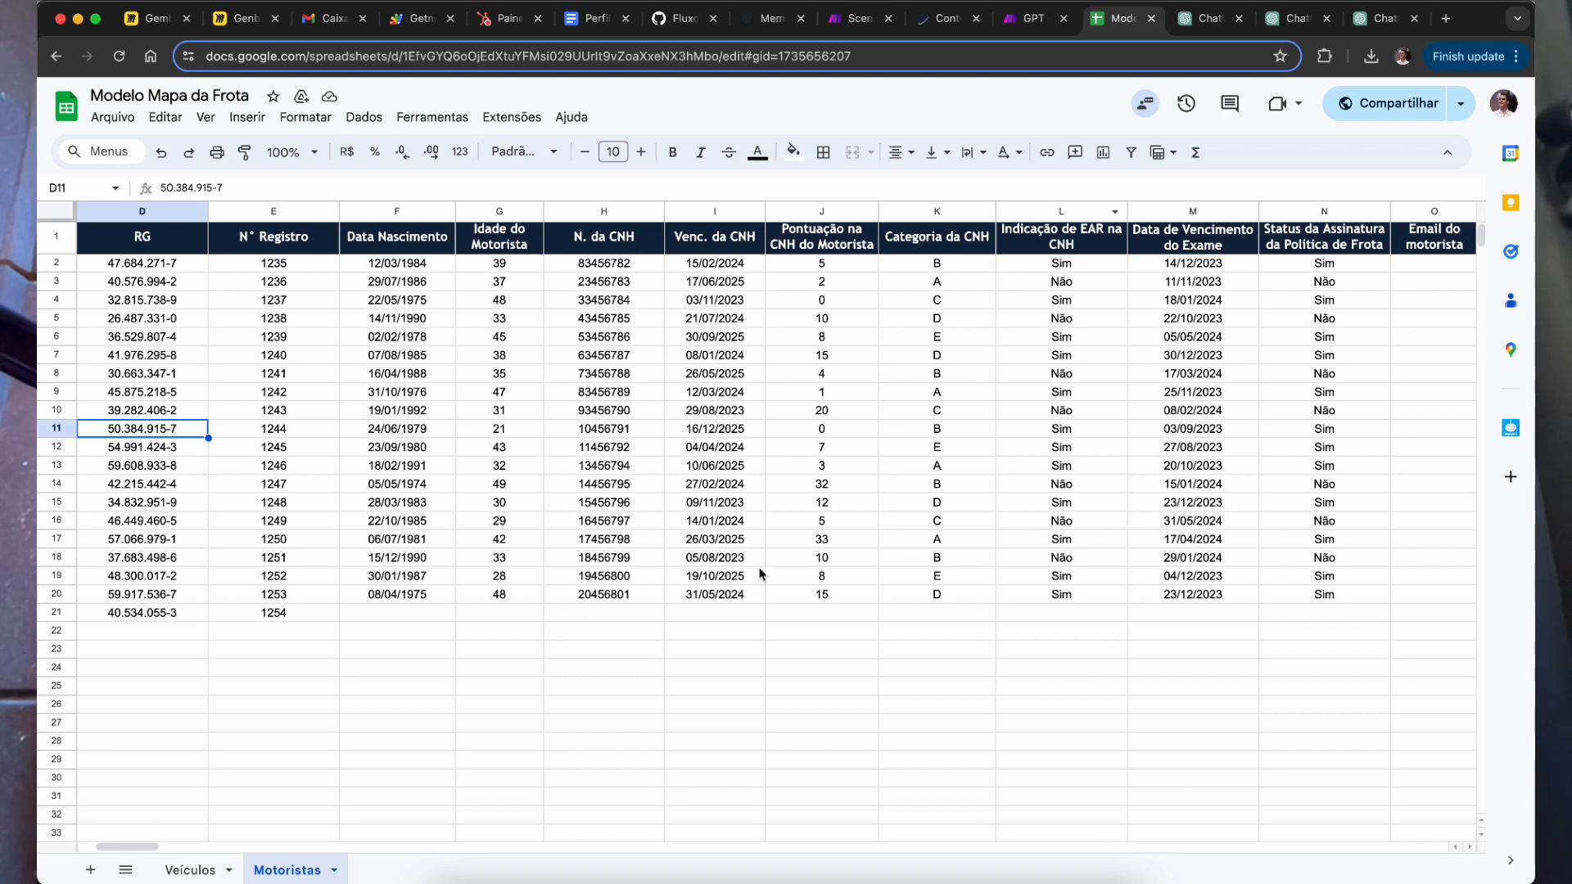
{"action": "key", "text": "super+Tab"}
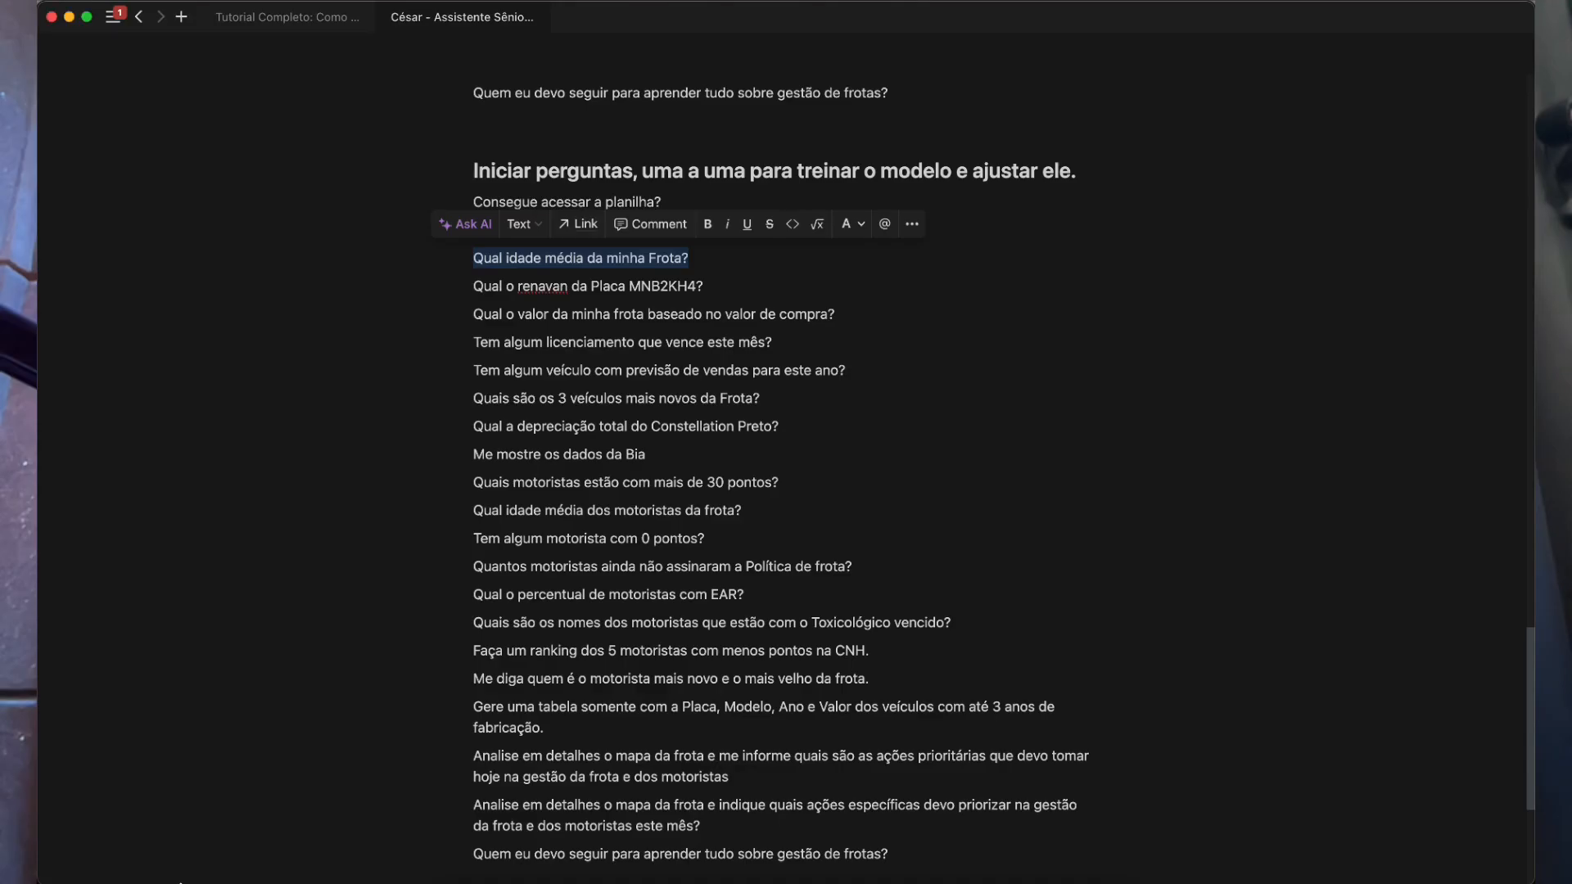
{"action": "key", "text": "super+Tab"}
{"action": "left_click", "coordinate": [199, 870]}
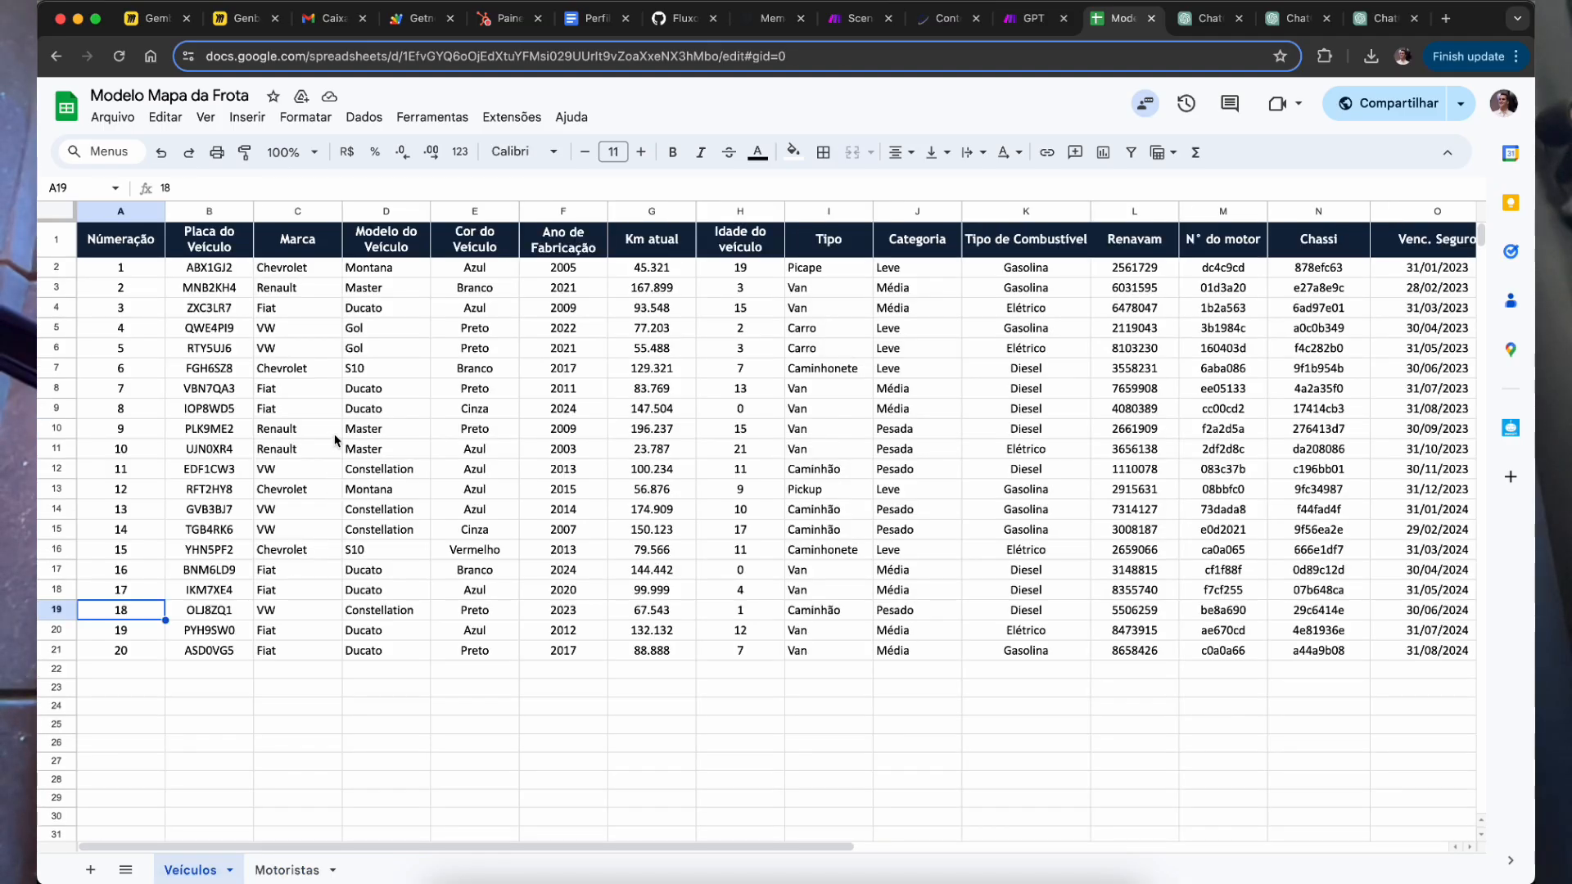
{"action": "left_click", "coordinate": [1213, 22]}
{"action": "scroll", "coordinate": [363, 620], "scroll_direction": "down", "scroll_amount": 5}
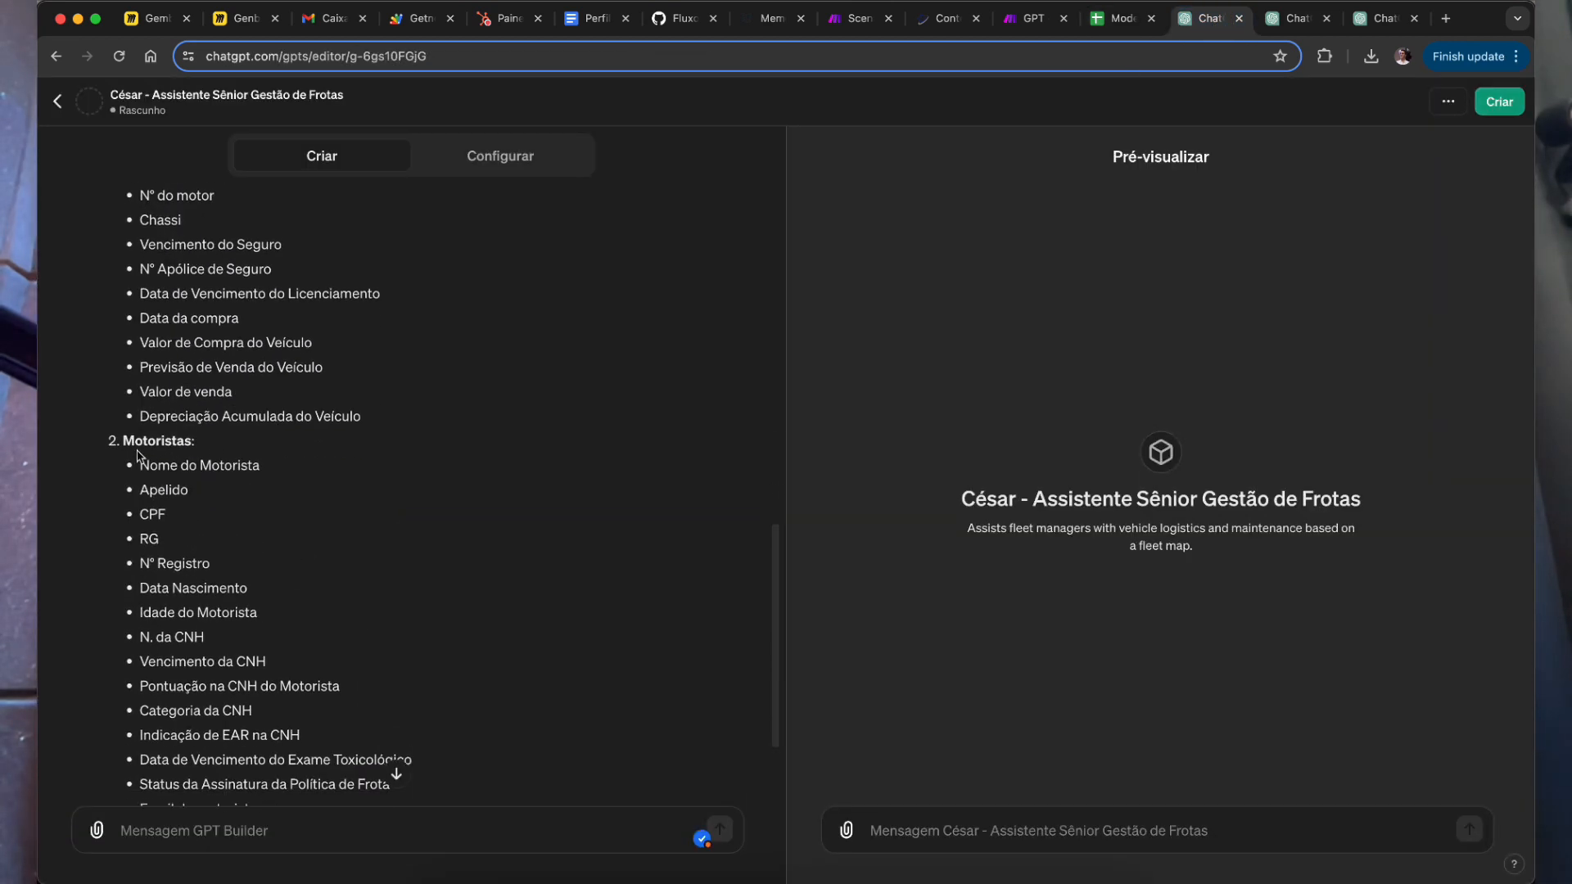
{"action": "left_click_drag", "start_coordinate": [139, 456], "coordinate": [206, 456]}
{"action": "scroll", "coordinate": [205, 455], "scroll_direction": "down", "scroll_amount": 3}
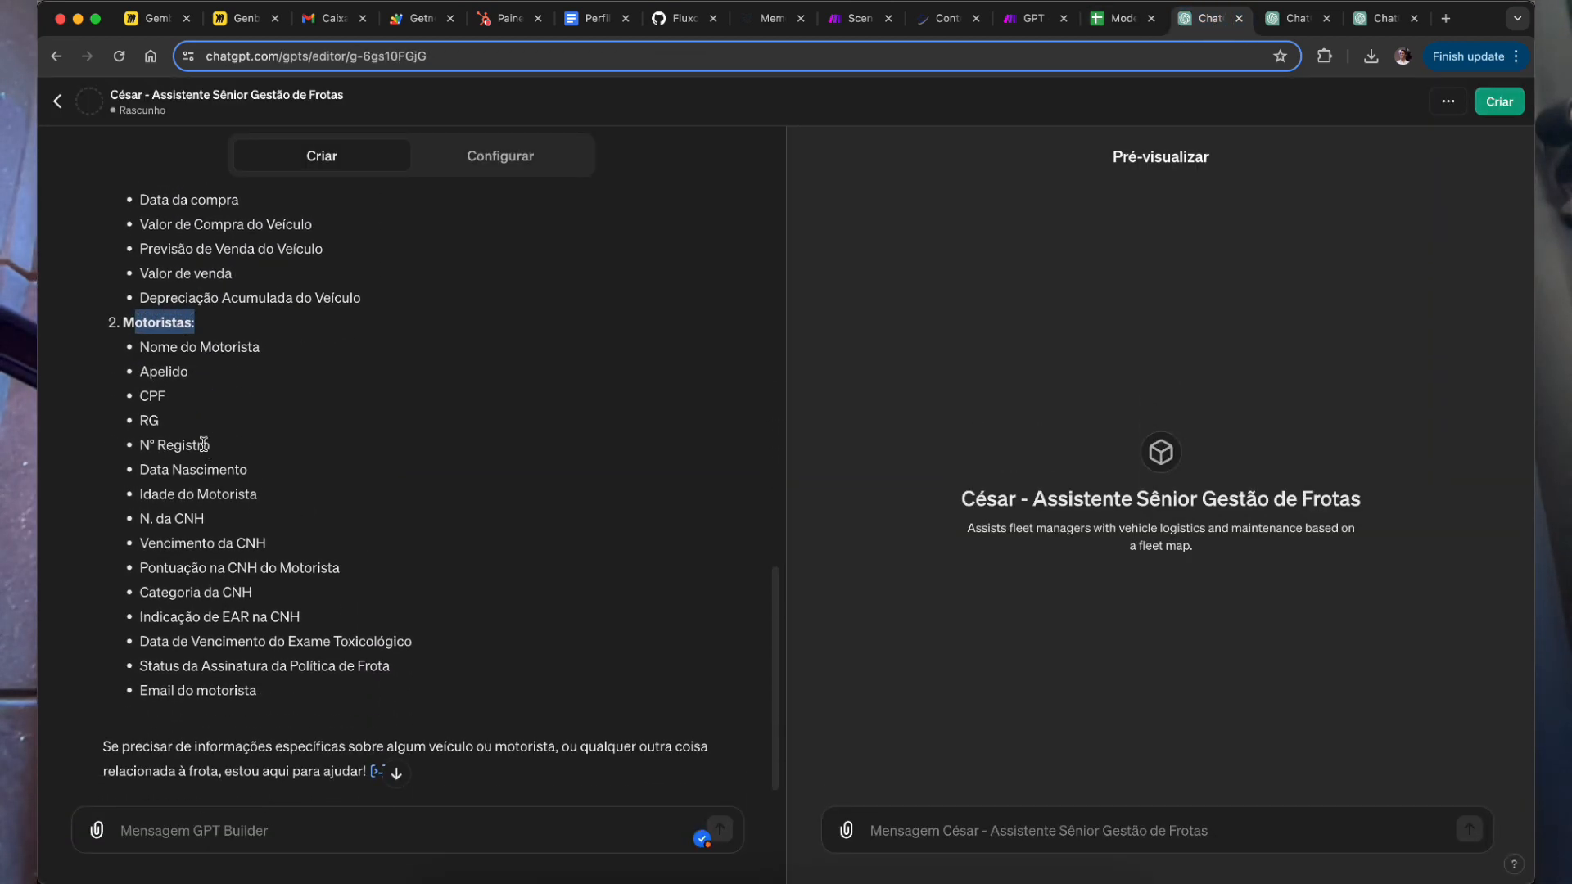
{"action": "left_click", "coordinate": [1119, 18]}
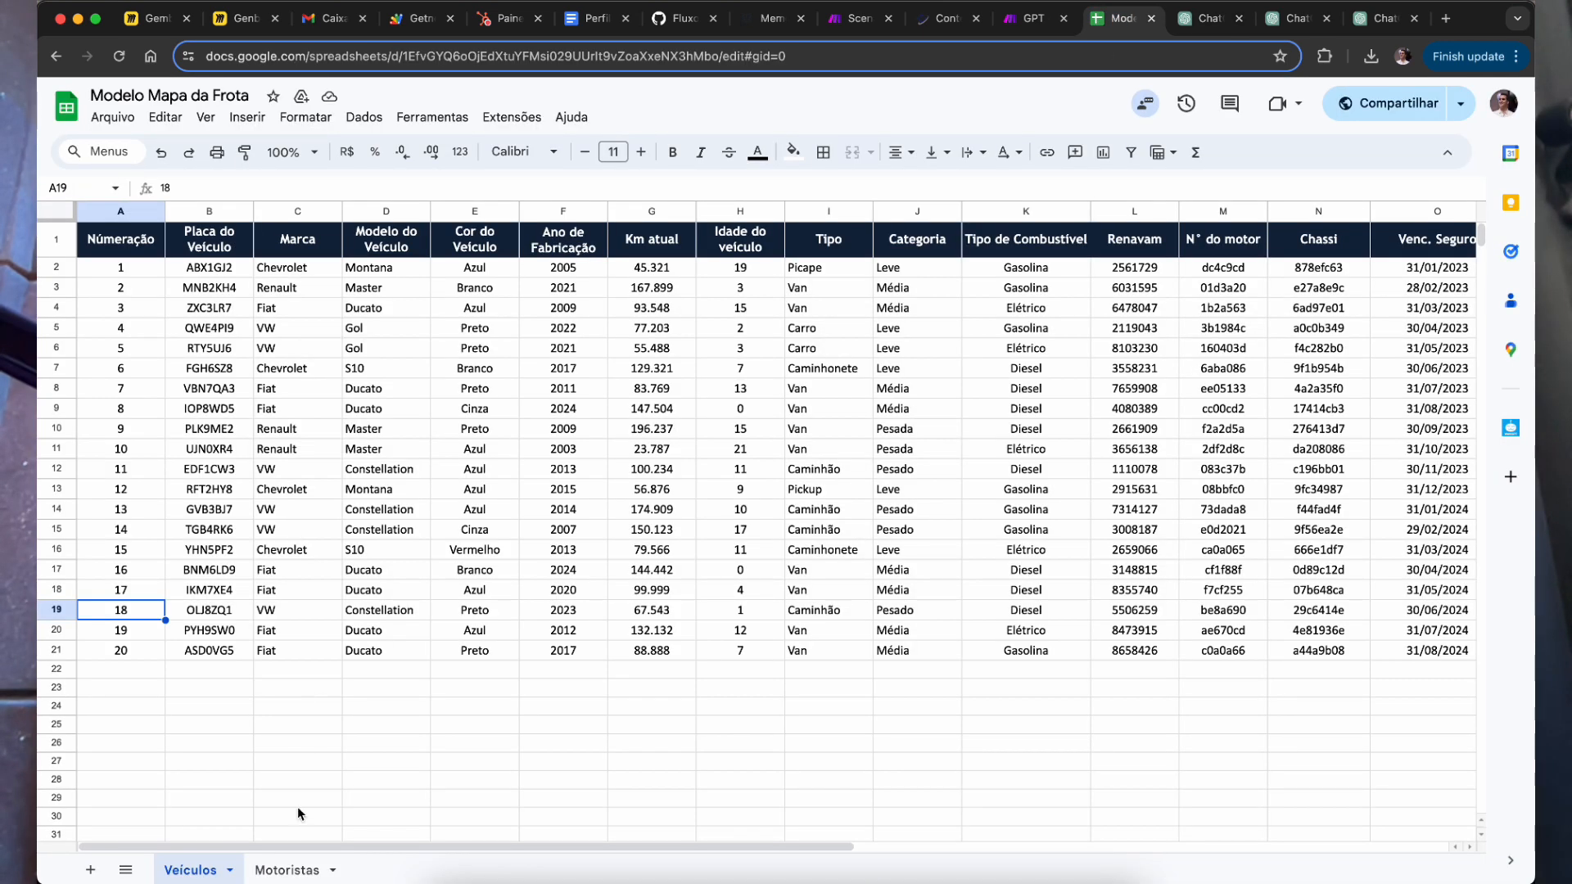
{"action": "left_click", "coordinate": [1203, 18]}
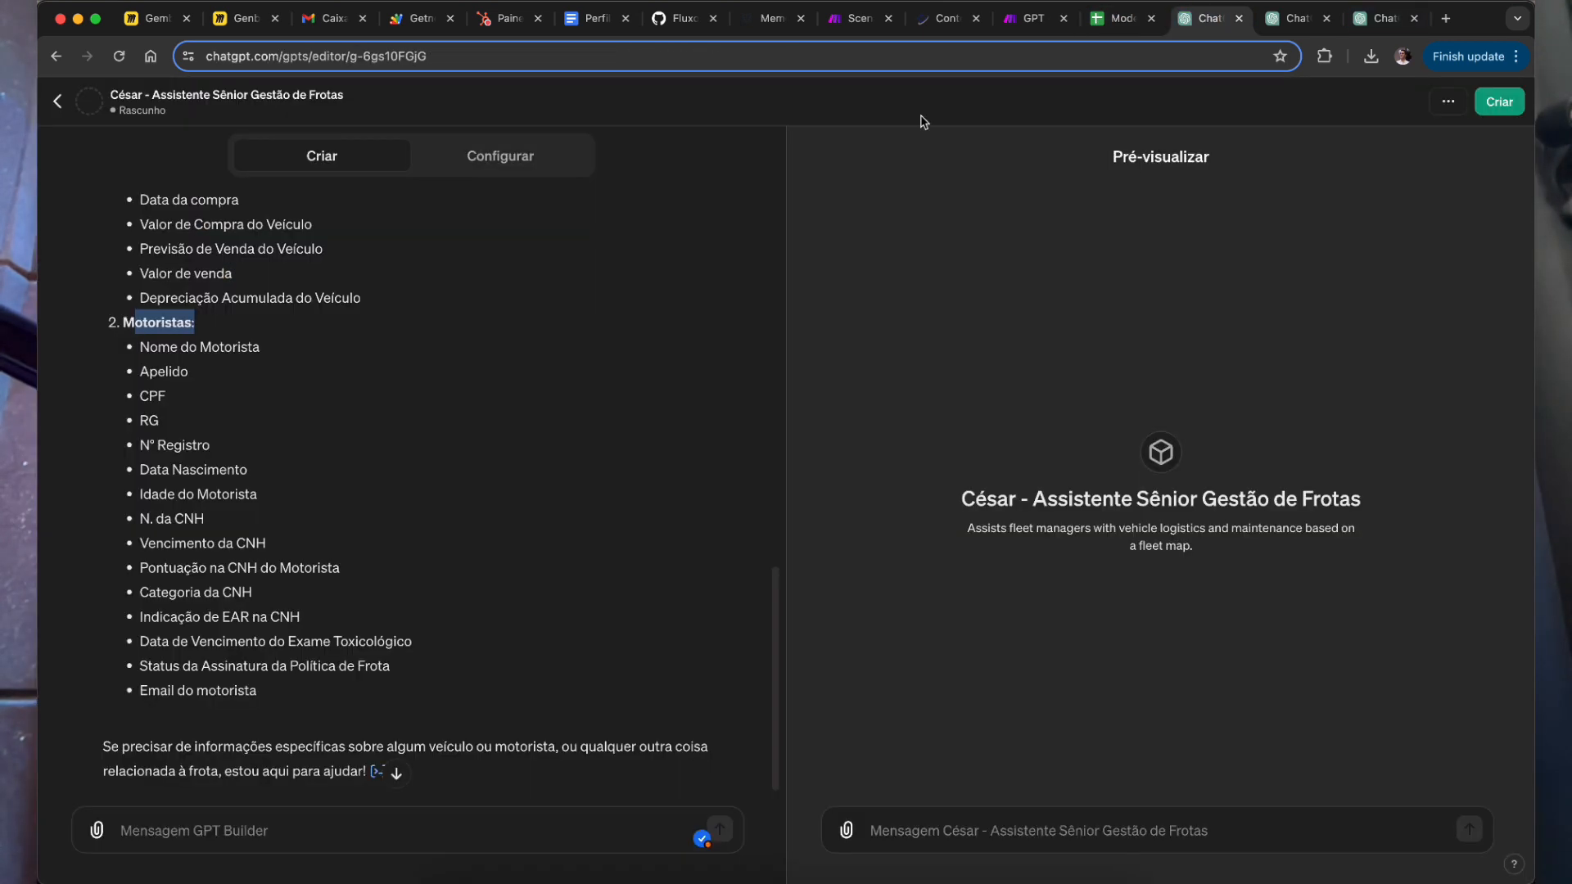
{"action": "left_click_drag", "start_coordinate": [160, 356], "coordinate": [312, 696]}
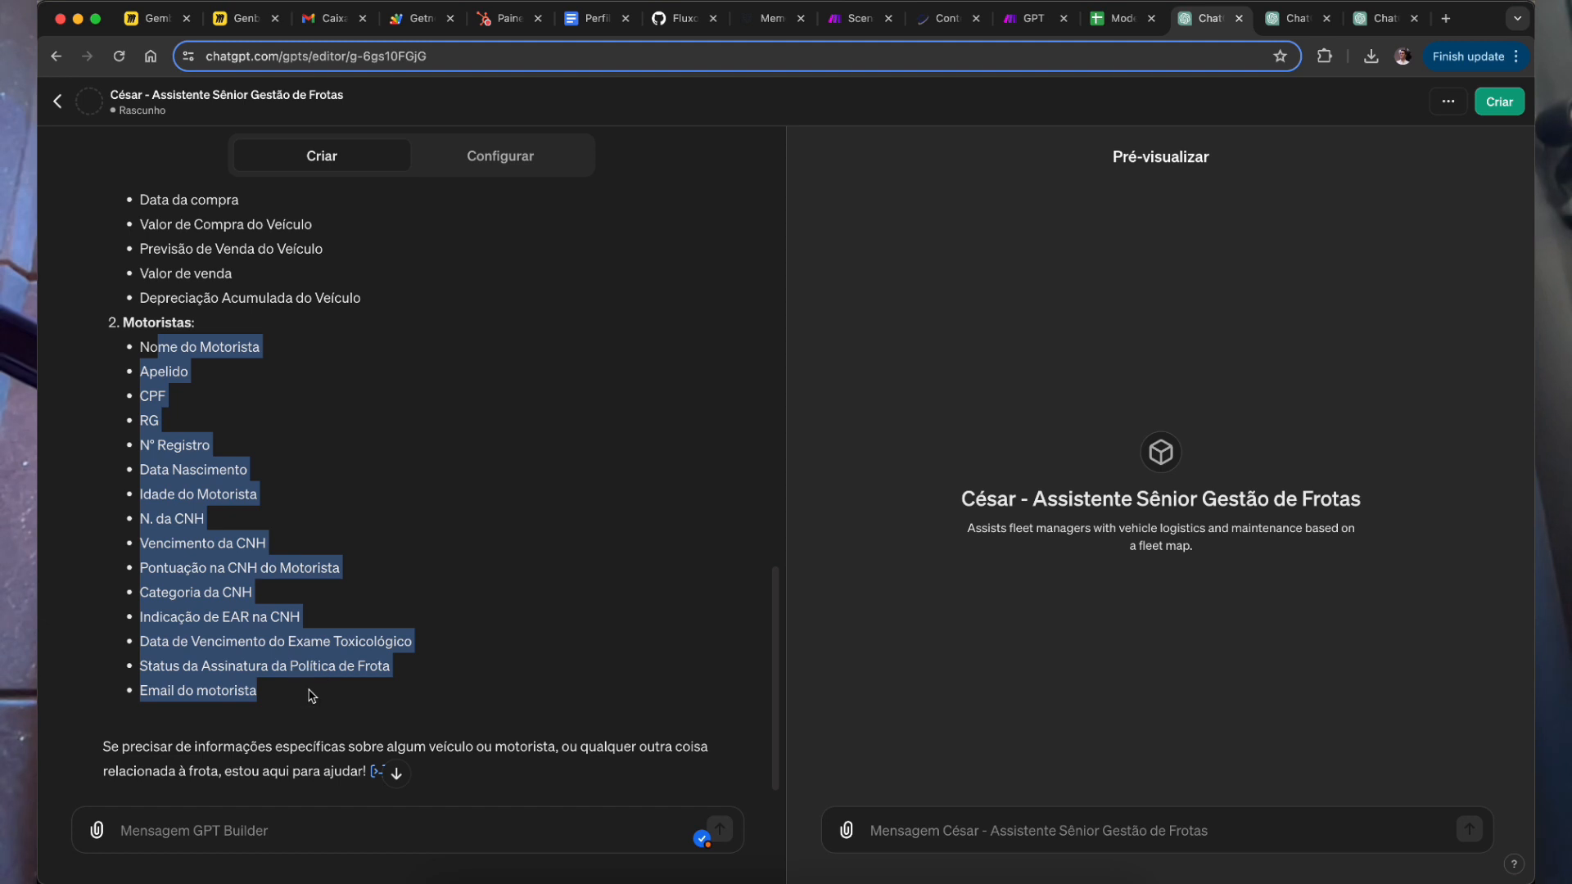
{"action": "scroll", "coordinate": [312, 696], "scroll_direction": "up", "scroll_amount": 5}
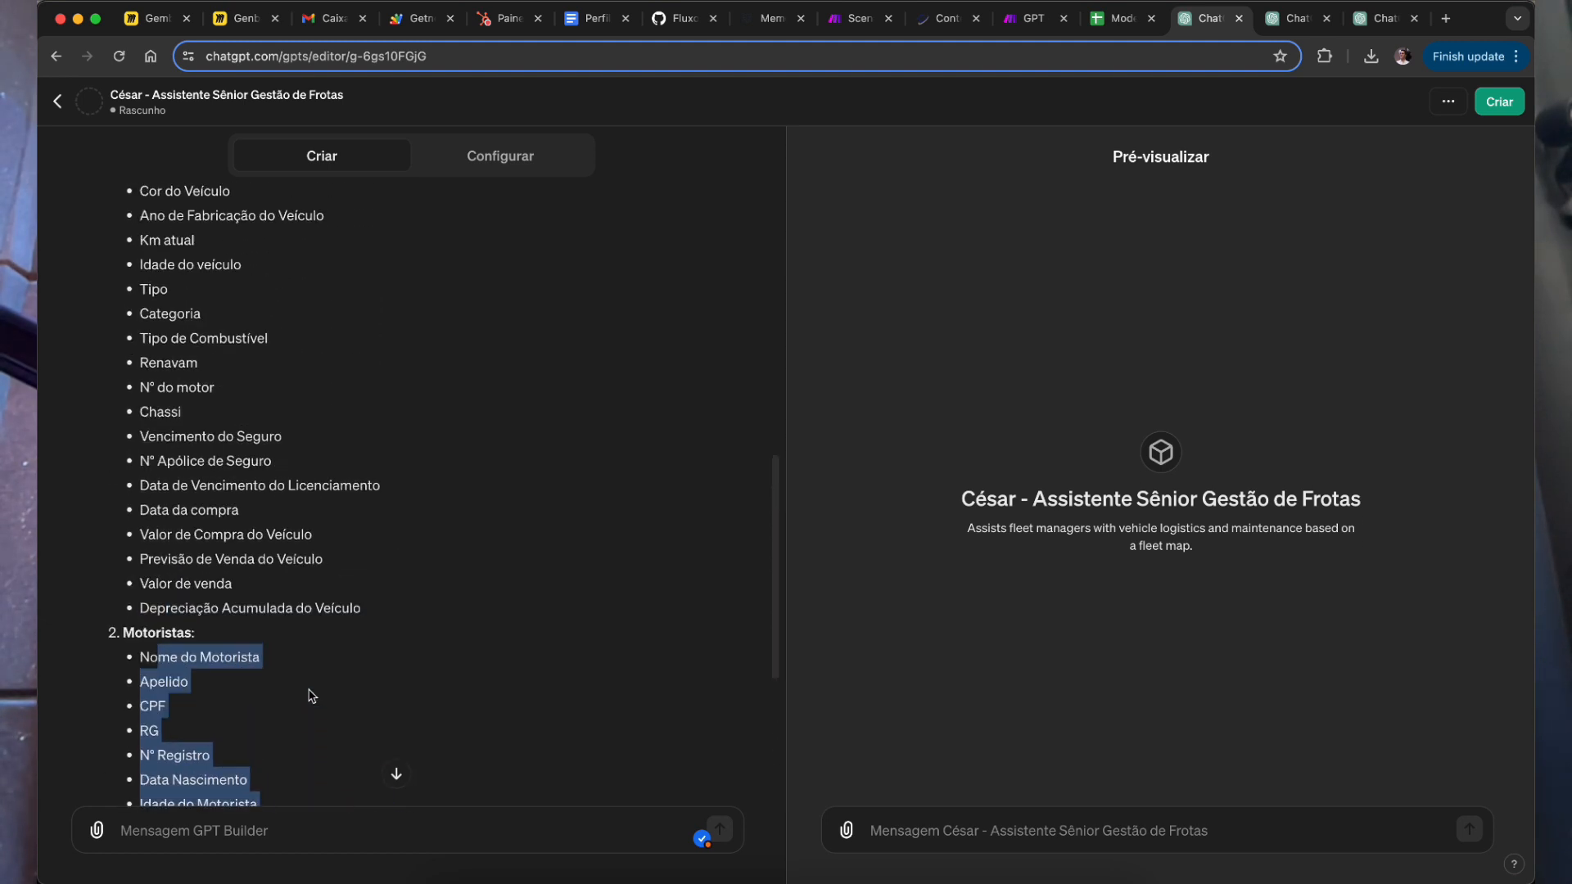
{"action": "scroll", "coordinate": [312, 696], "scroll_direction": "up", "scroll_amount": 2}
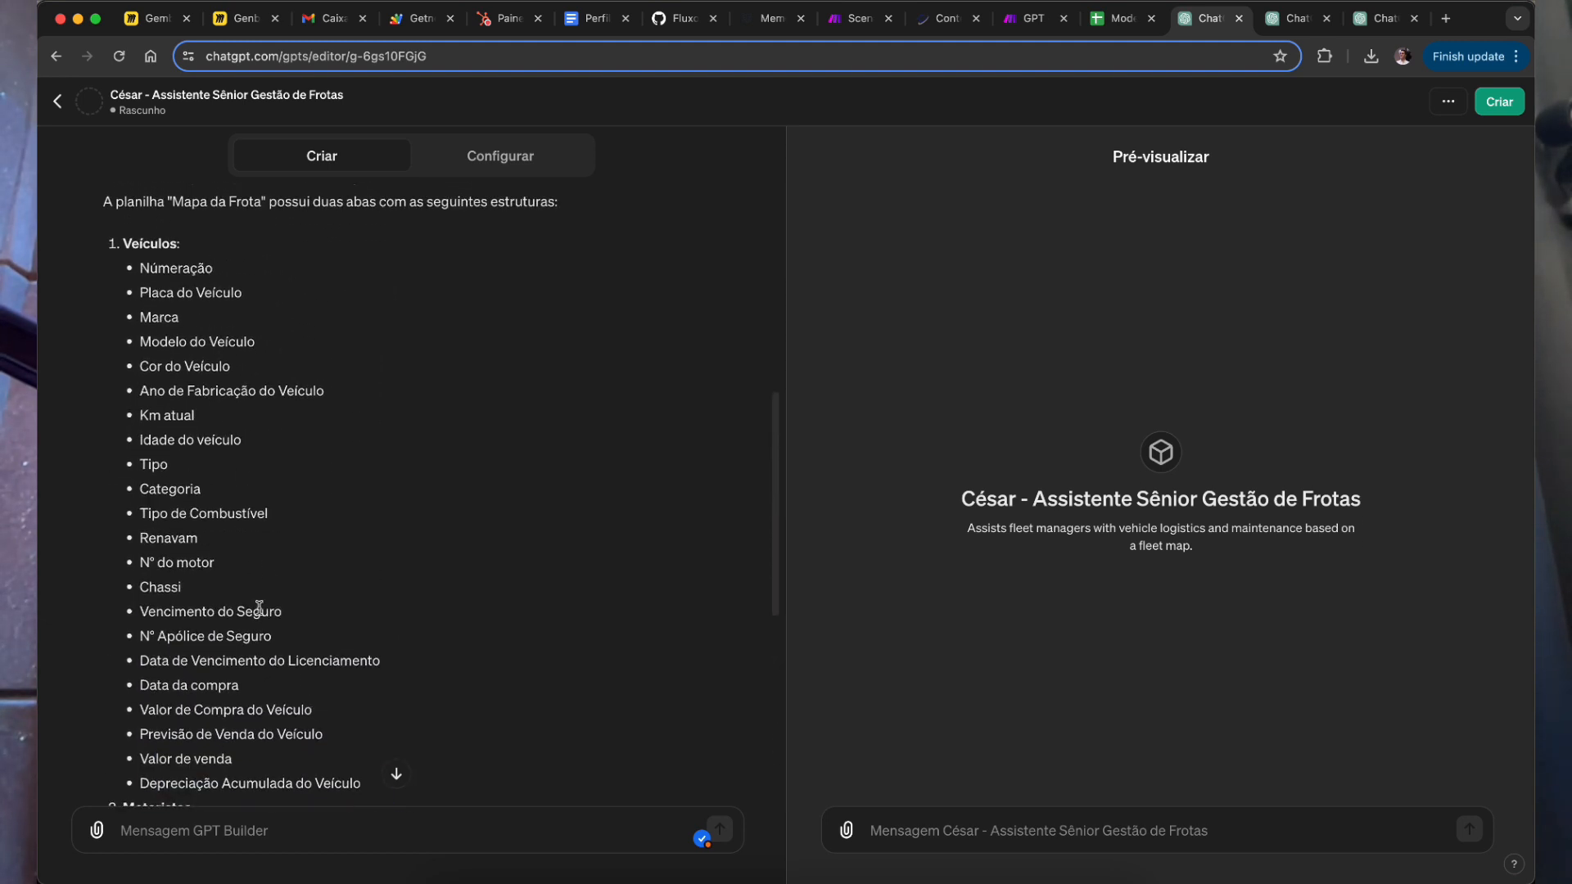
{"action": "scroll", "coordinate": [279, 699], "scroll_direction": "down", "scroll_amount": 1}
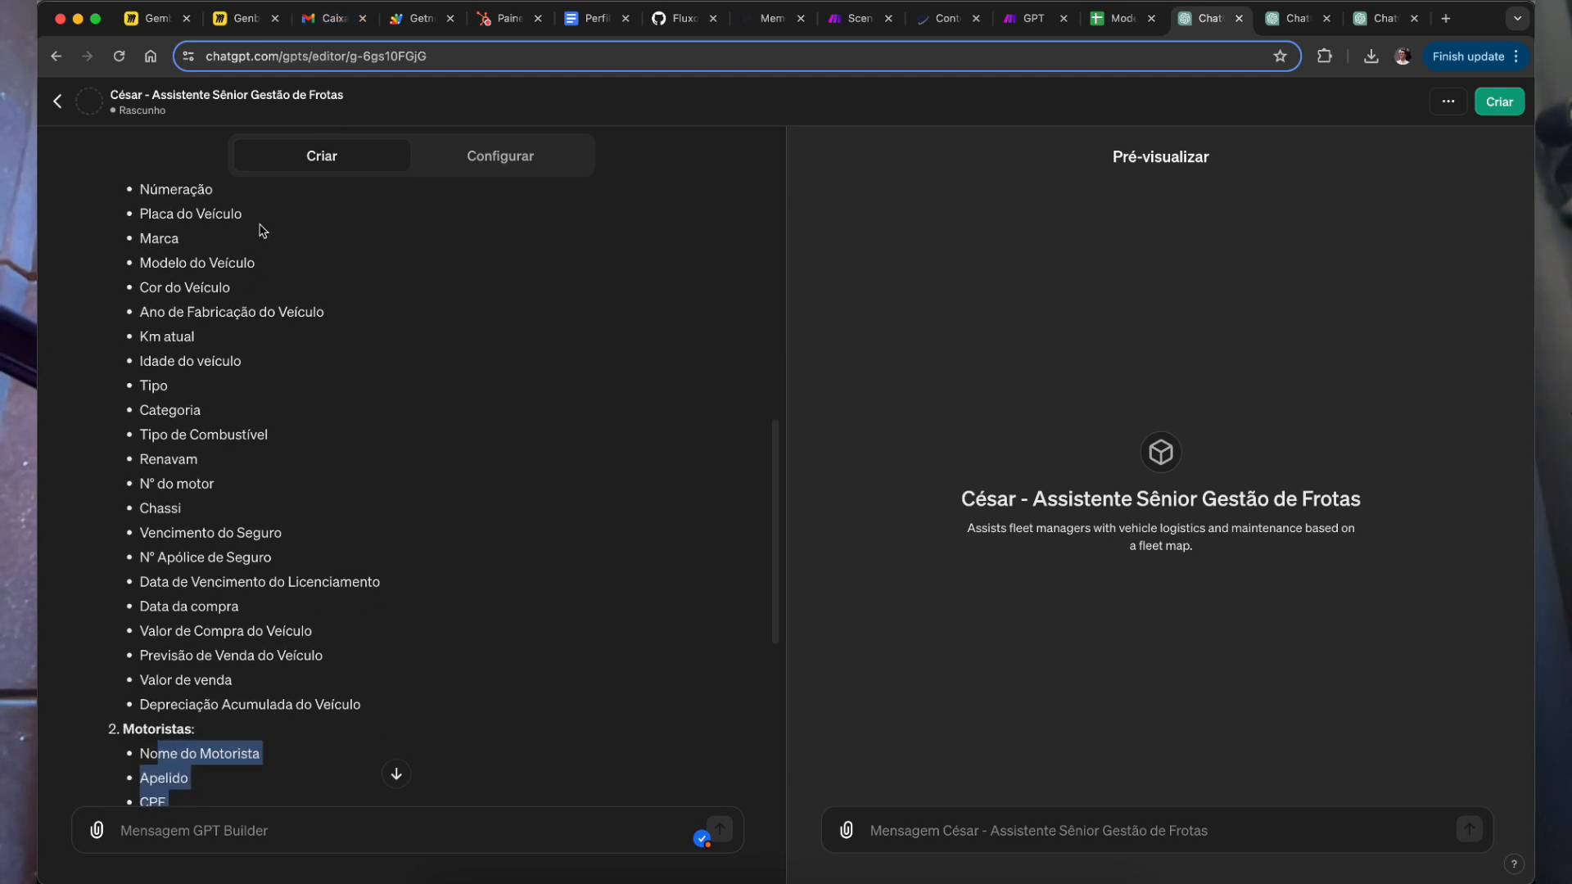
{"action": "scroll", "coordinate": [262, 231], "scroll_direction": "up", "scroll_amount": 1}
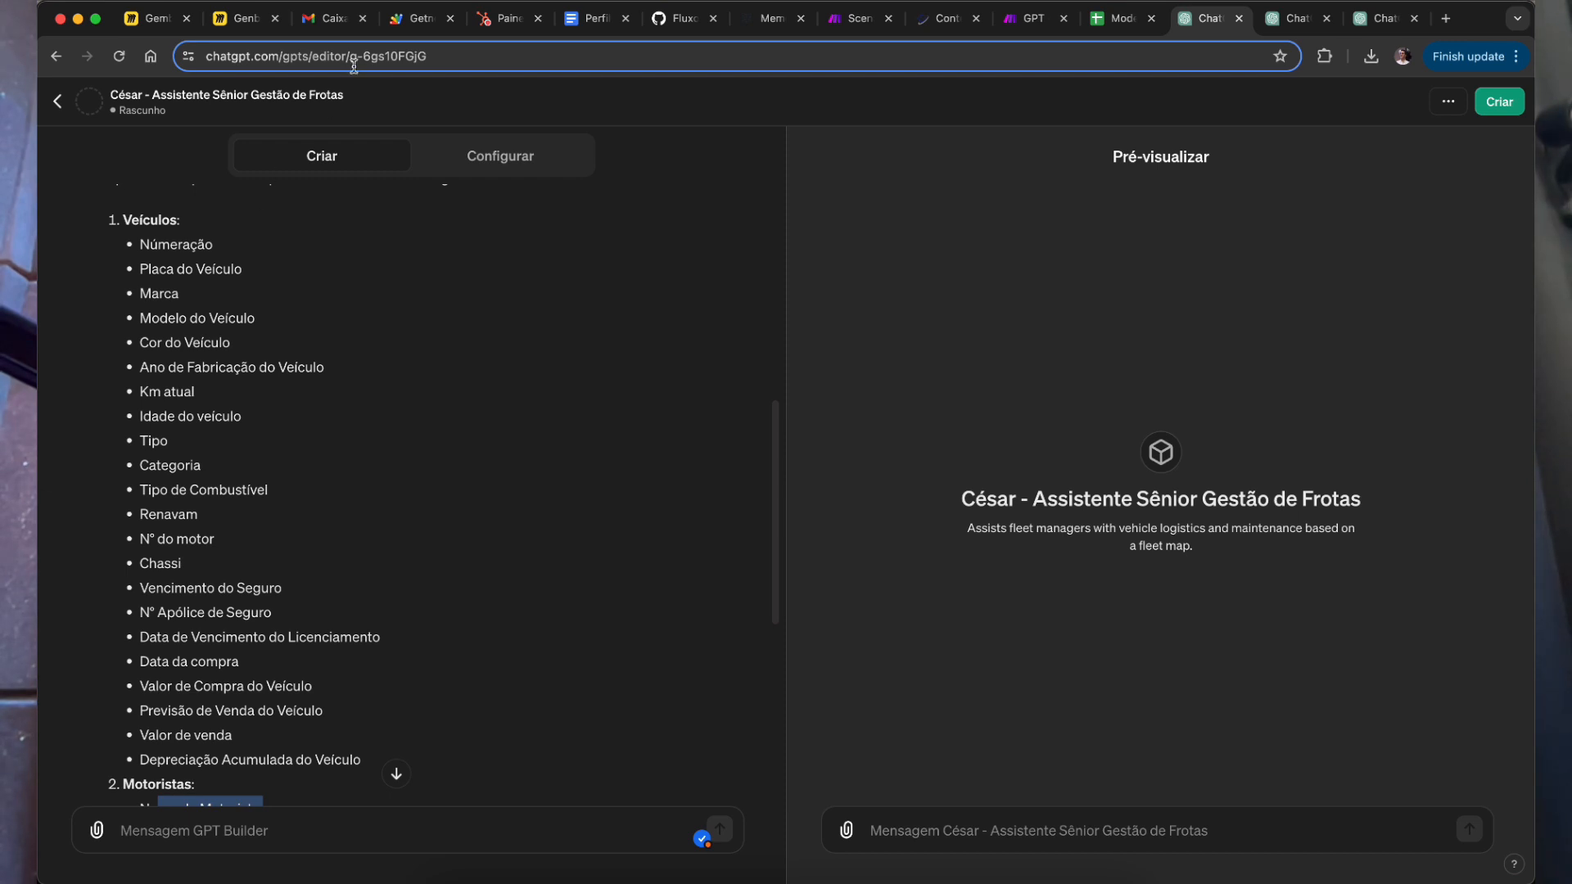
Step: Highlight the builder's 9-year average fleet age answer and open the Veículos sheet to verify it
{"action": "left_click", "coordinate": [519, 170]}
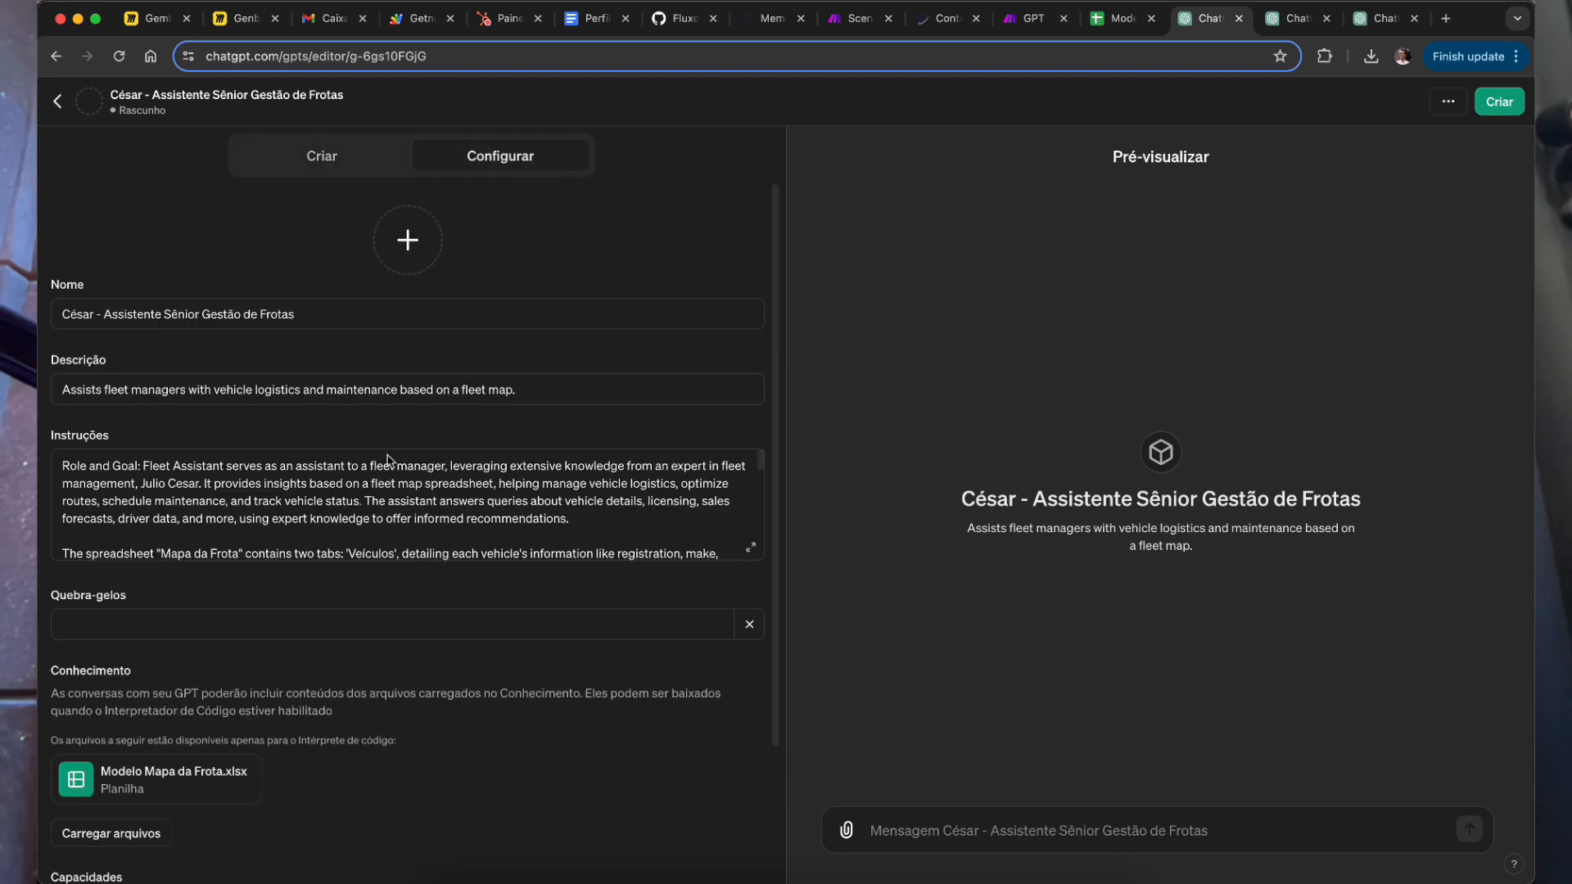
{"action": "left_click", "coordinate": [319, 160]}
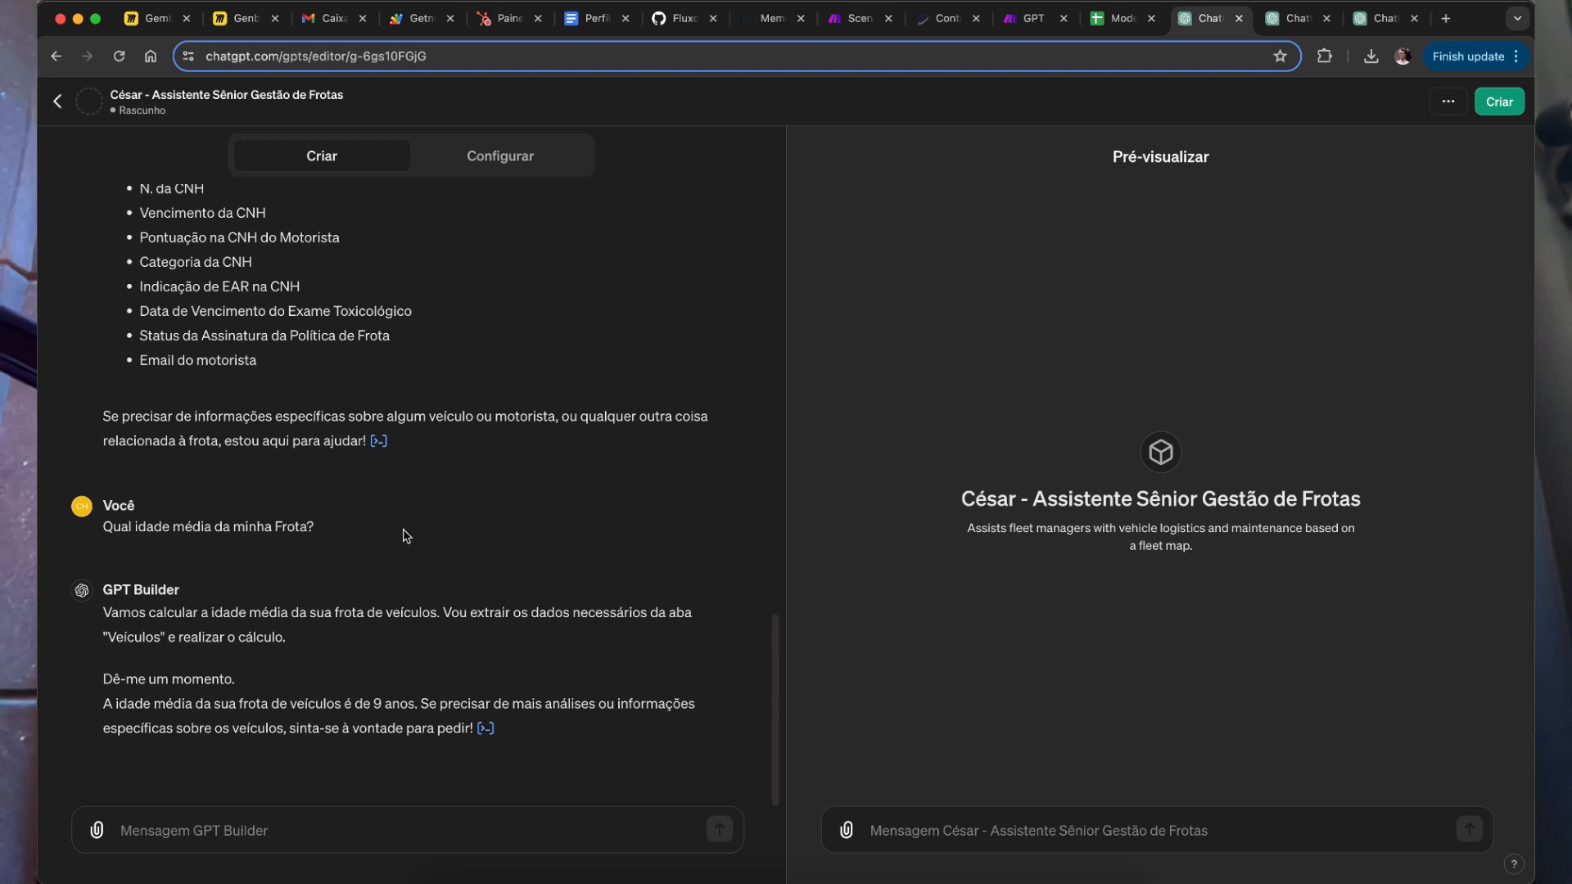
{"action": "left_click_drag", "start_coordinate": [417, 708], "coordinate": [400, 703]}
{"action": "left_click", "coordinate": [1117, 22]}
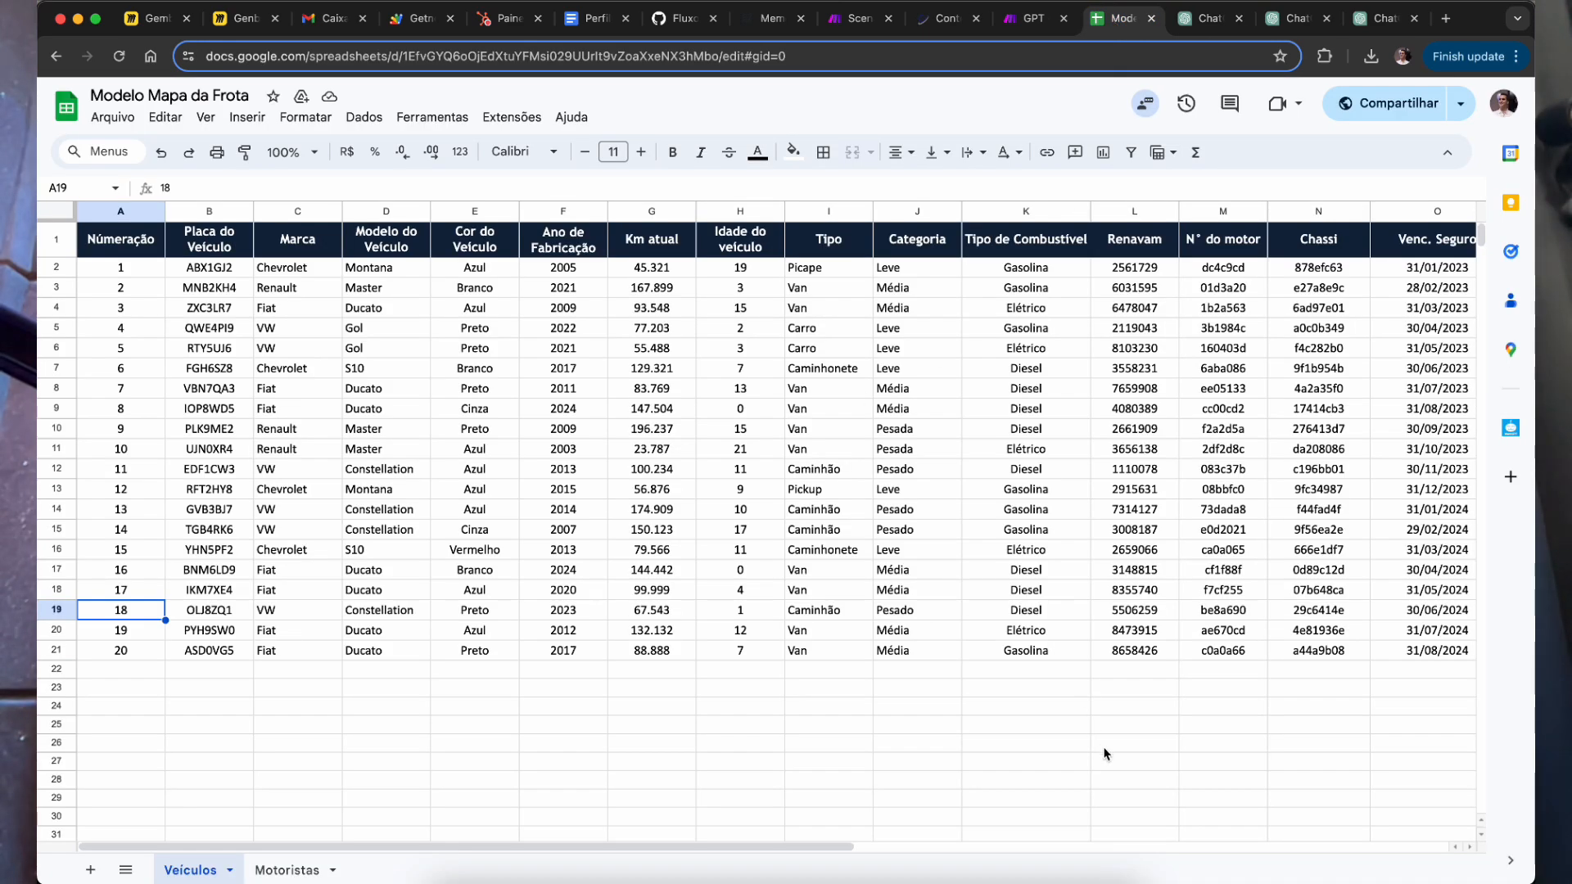
{"action": "left_click", "coordinate": [1209, 24]}
{"action": "key", "text": "super+Tab"}
{"action": "triple_click", "coordinate": [531, 286]}
{"action": "key", "text": "super+c"}
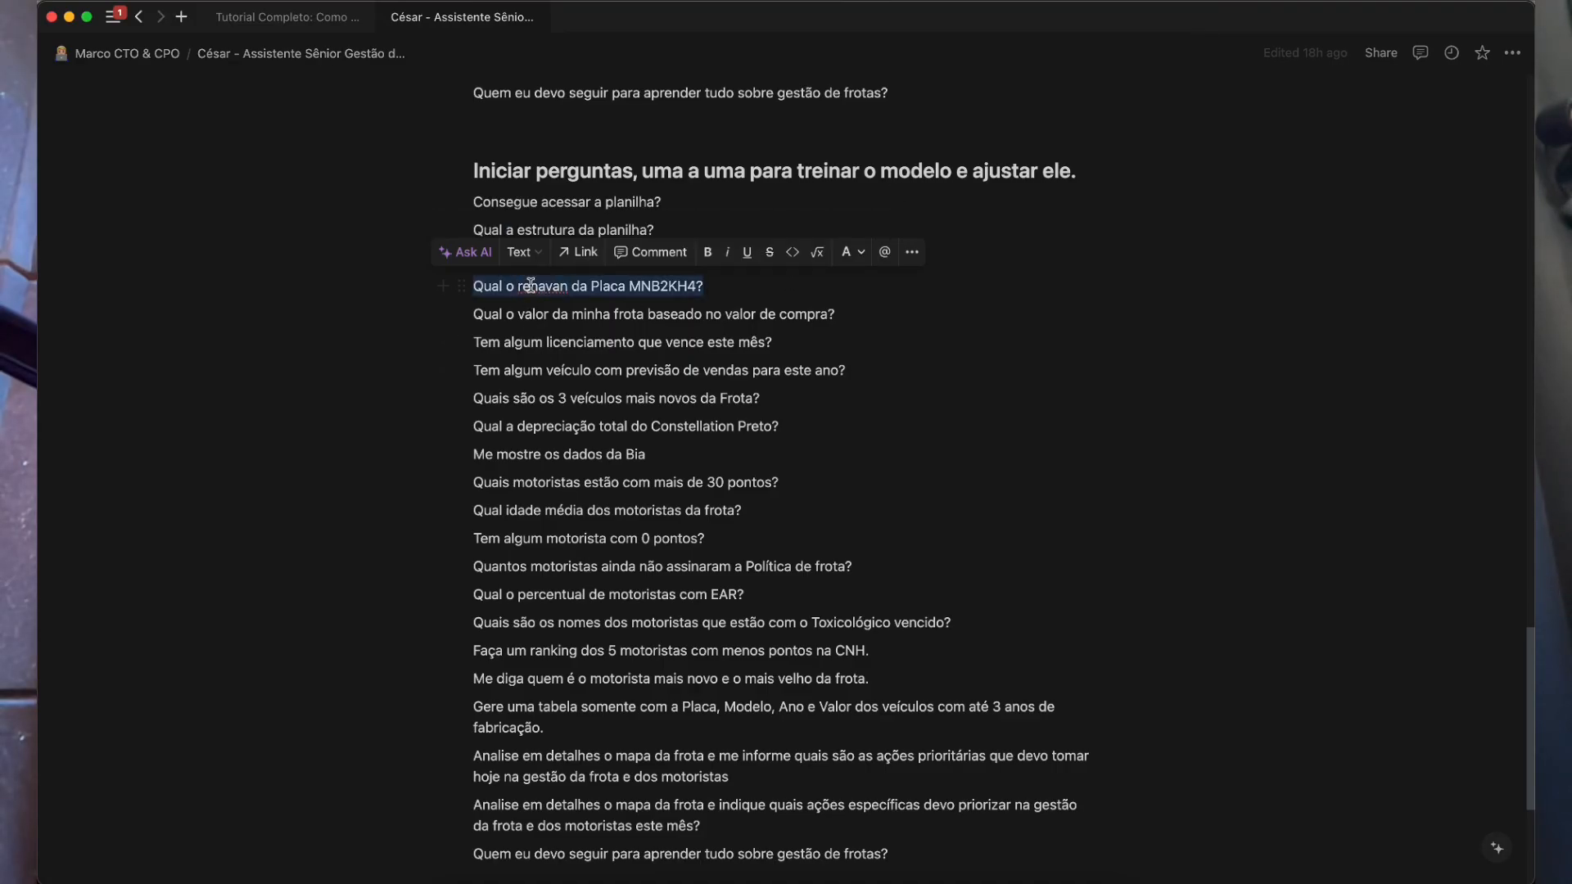
{"action": "key", "text": "super+Tab"}
{"action": "key", "text": "super+v"}
{"action": "key", "text": "Return"}
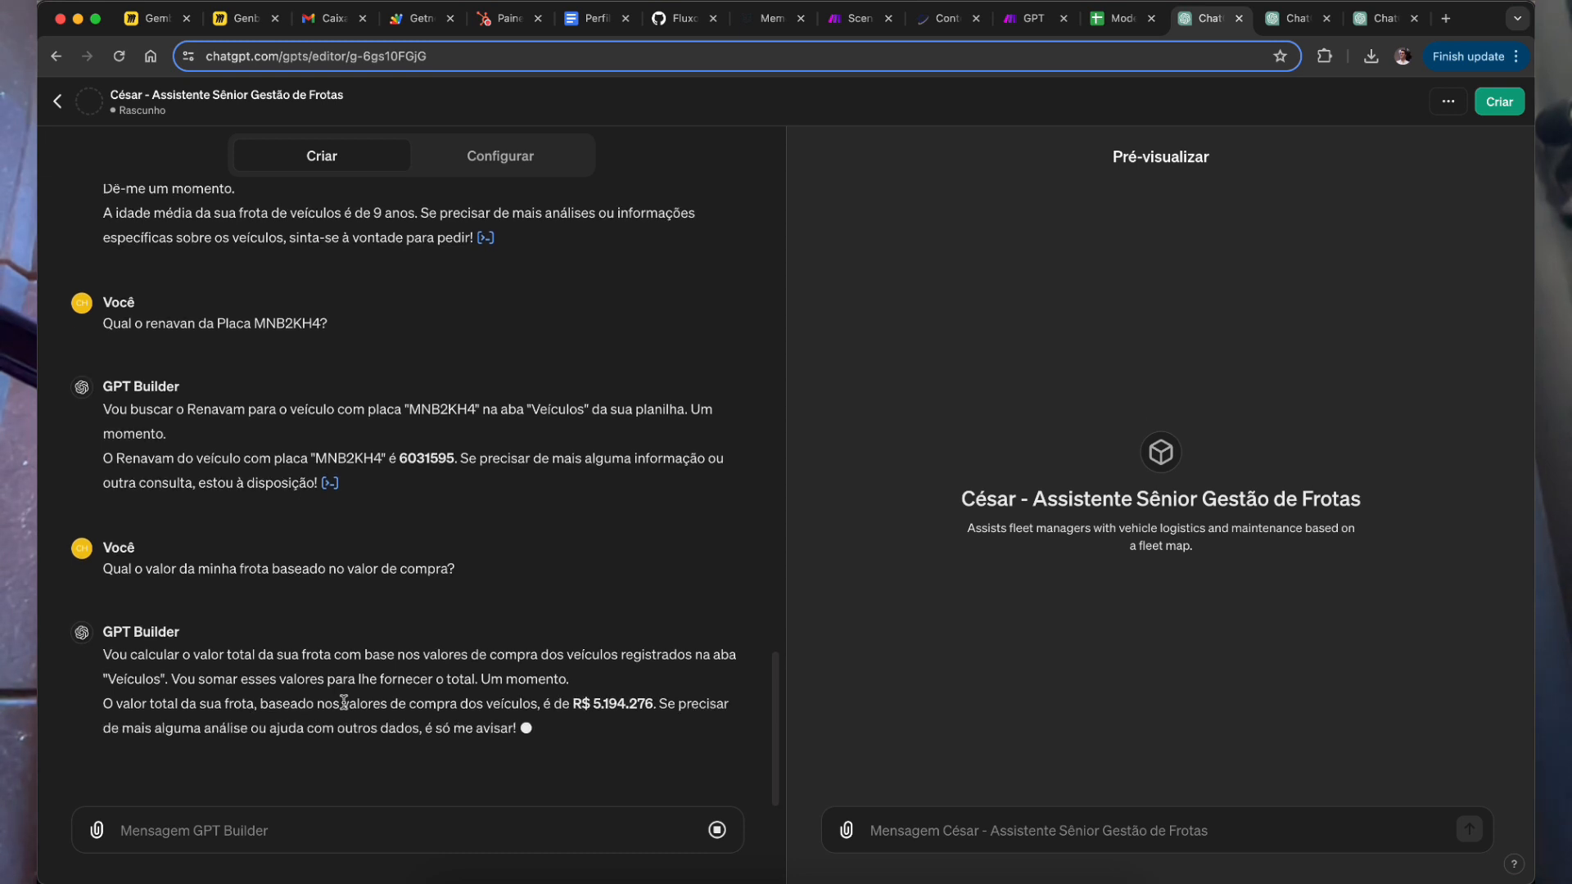
Step: Note the R$ 5.194.276 total purchase value and pick the question on licences expiring this month
{"action": "left_click_drag", "start_coordinate": [574, 704], "coordinate": [657, 703]}
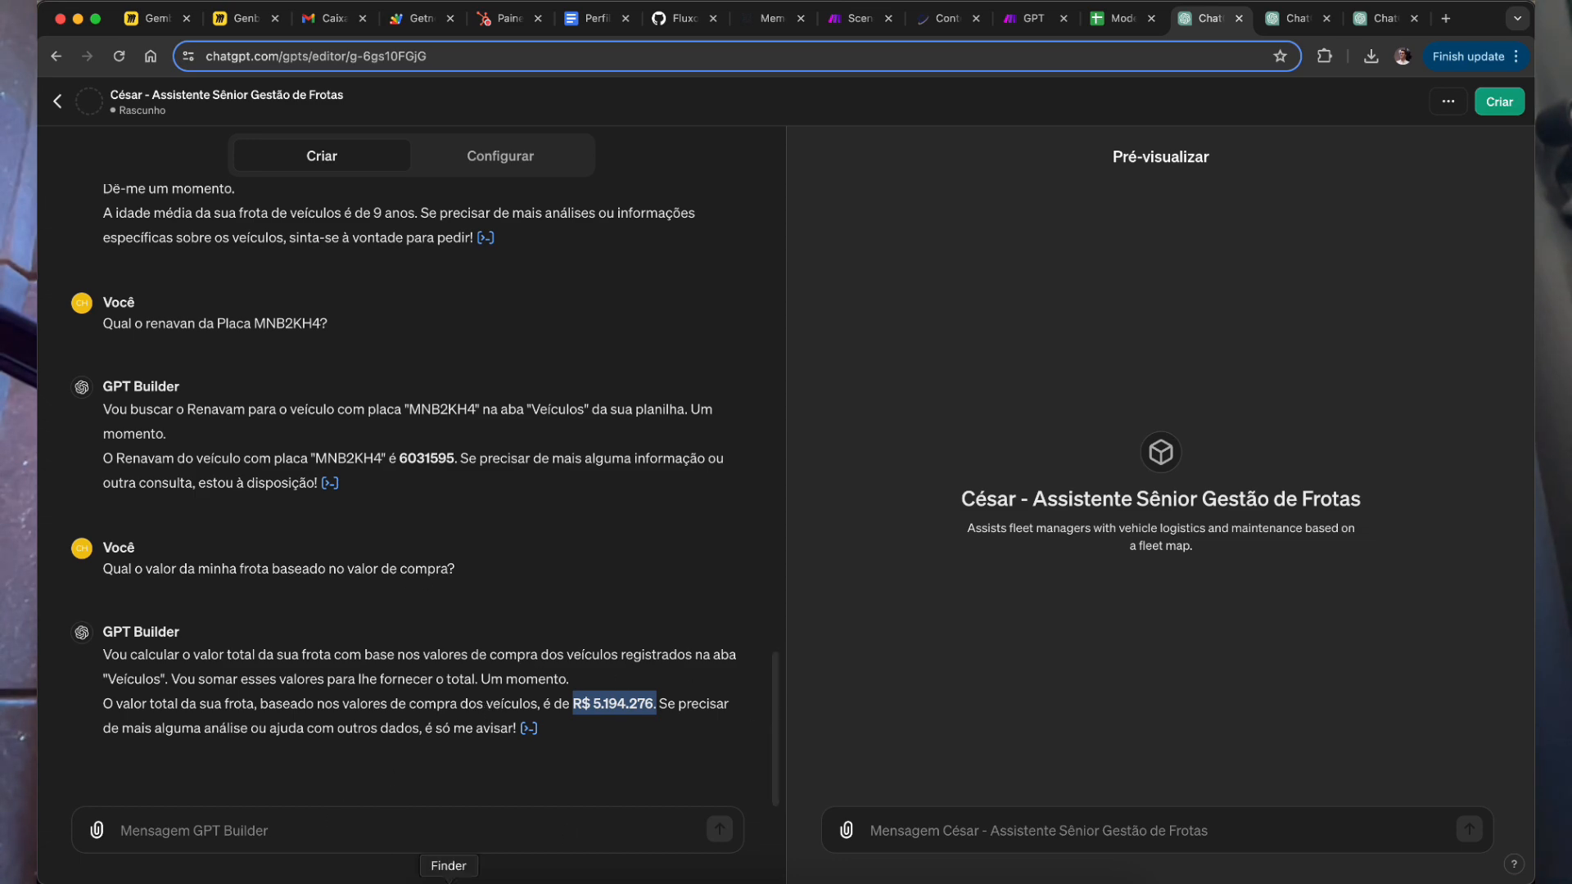
{"action": "key", "text": "super+Tab"}
{"action": "triple_click", "coordinate": [542, 348]}
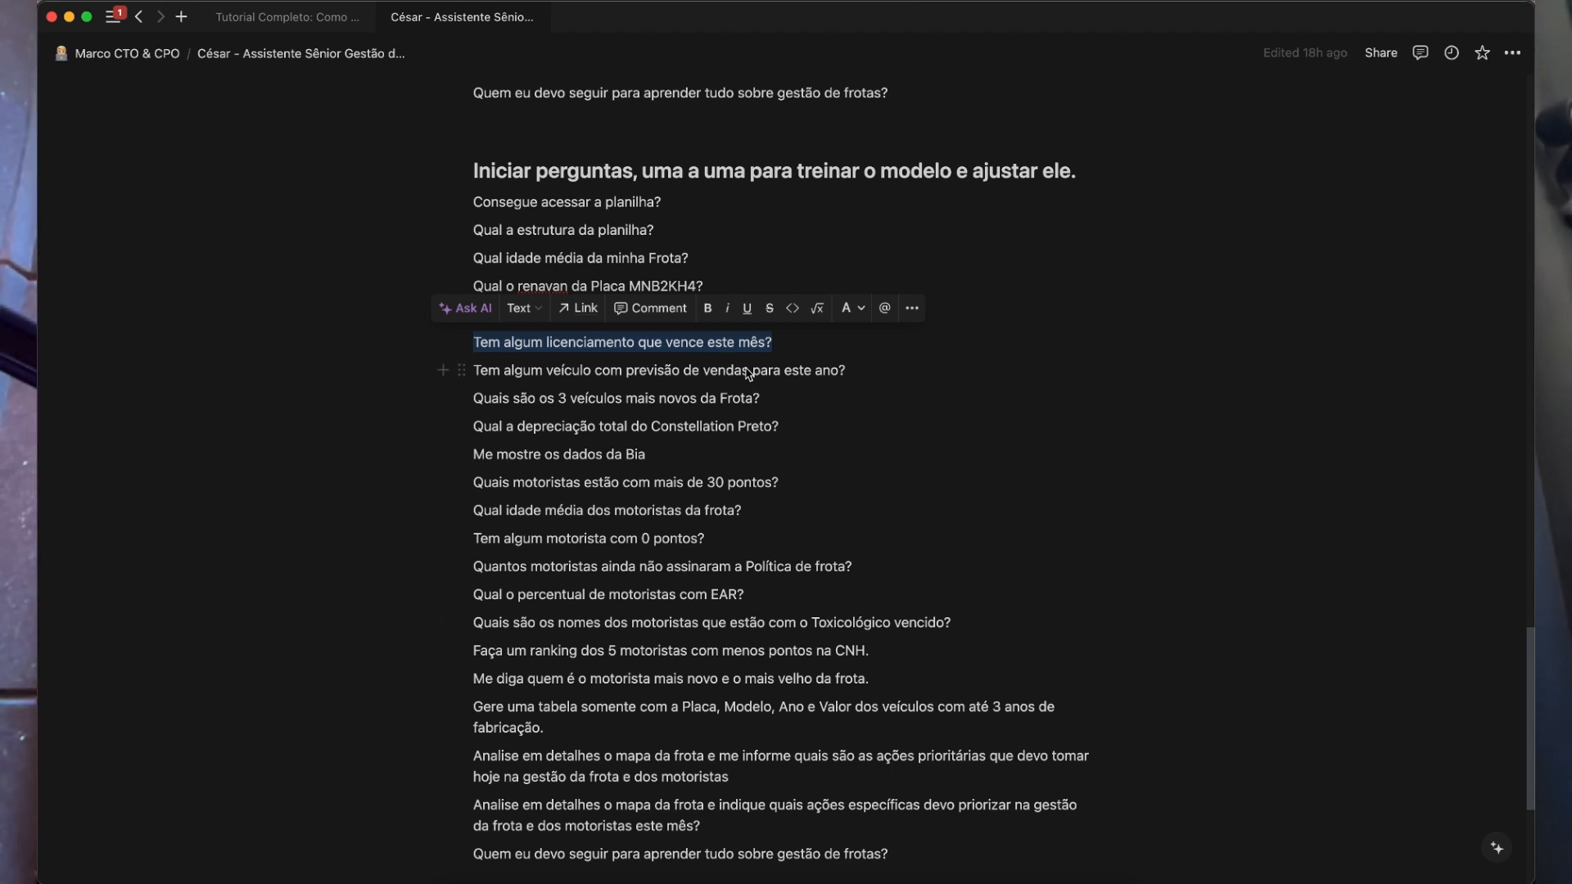
{"action": "scroll", "coordinate": [594, 388], "scroll_direction": "down", "scroll_amount": 1}
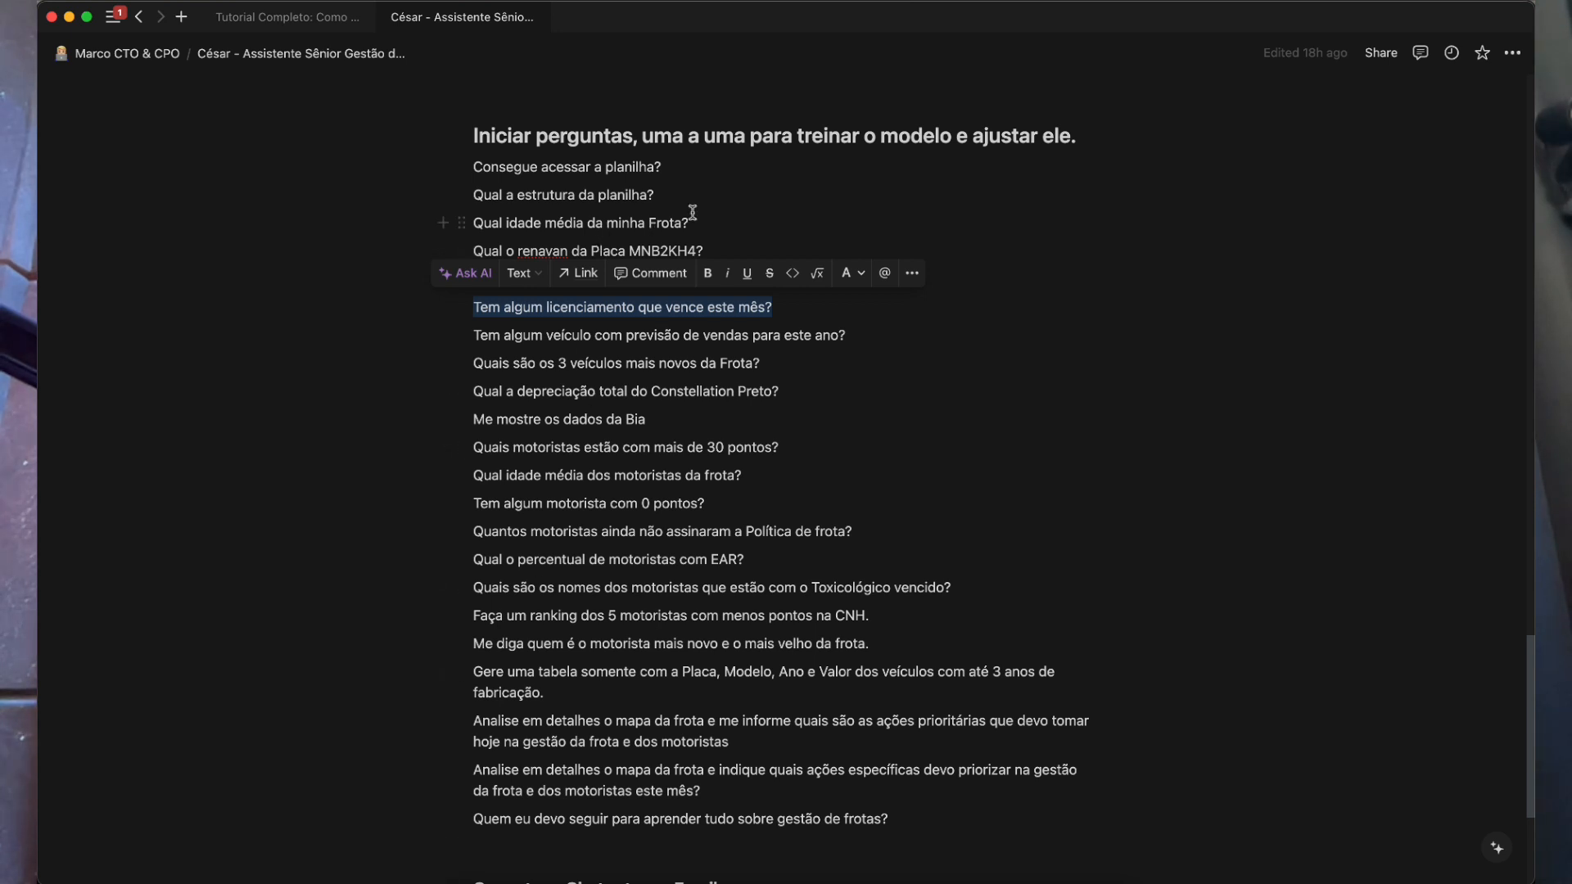
{"action": "key", "text": "super+Tab"}
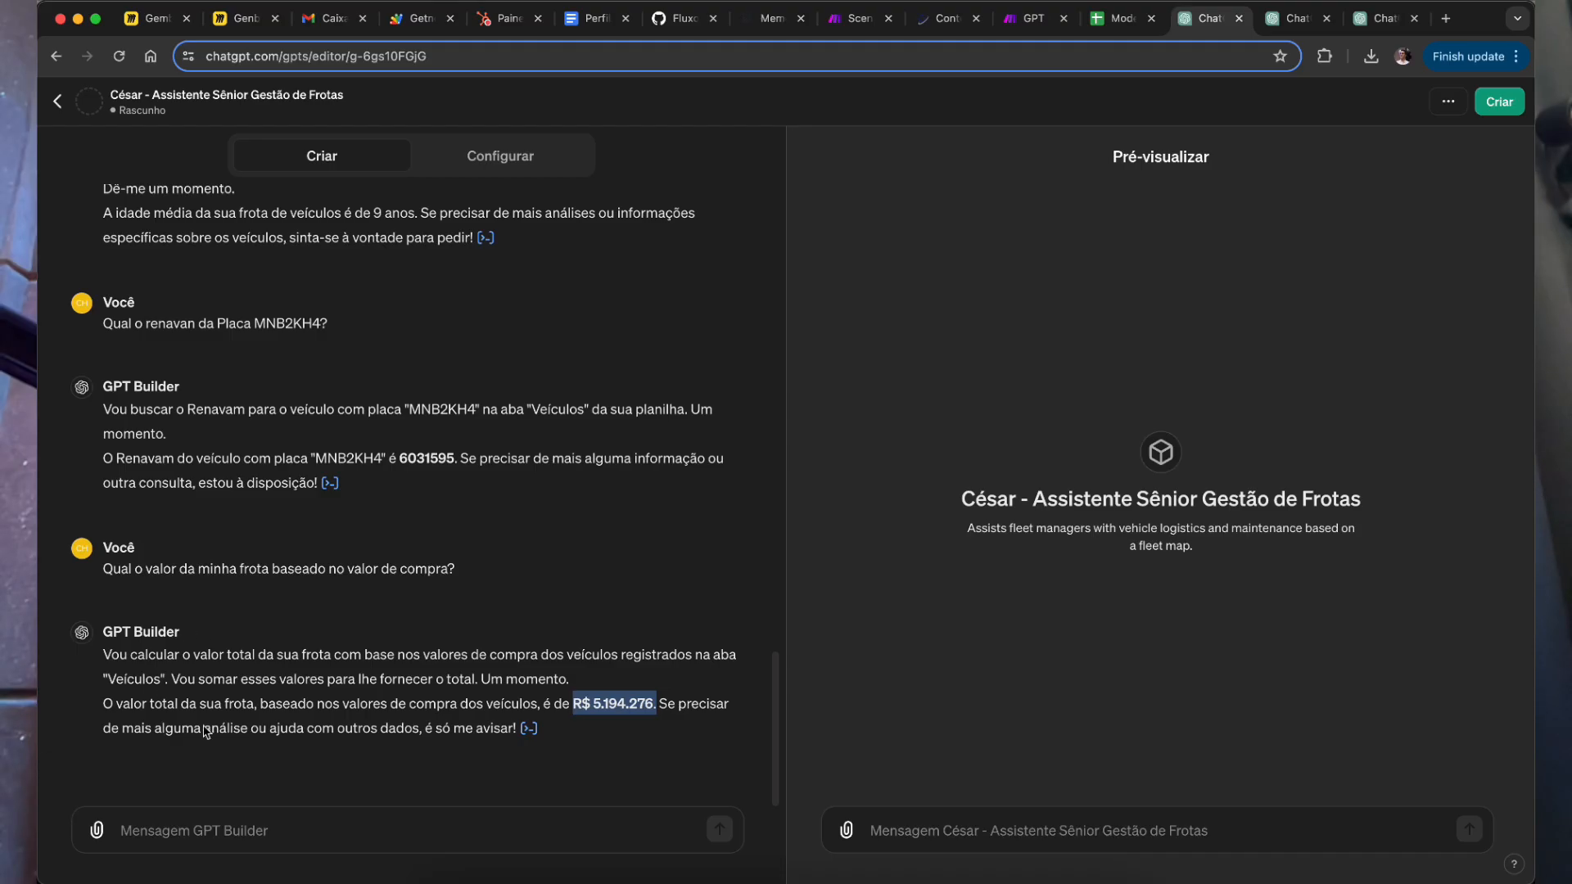
{"action": "left_click", "coordinate": [250, 834]}
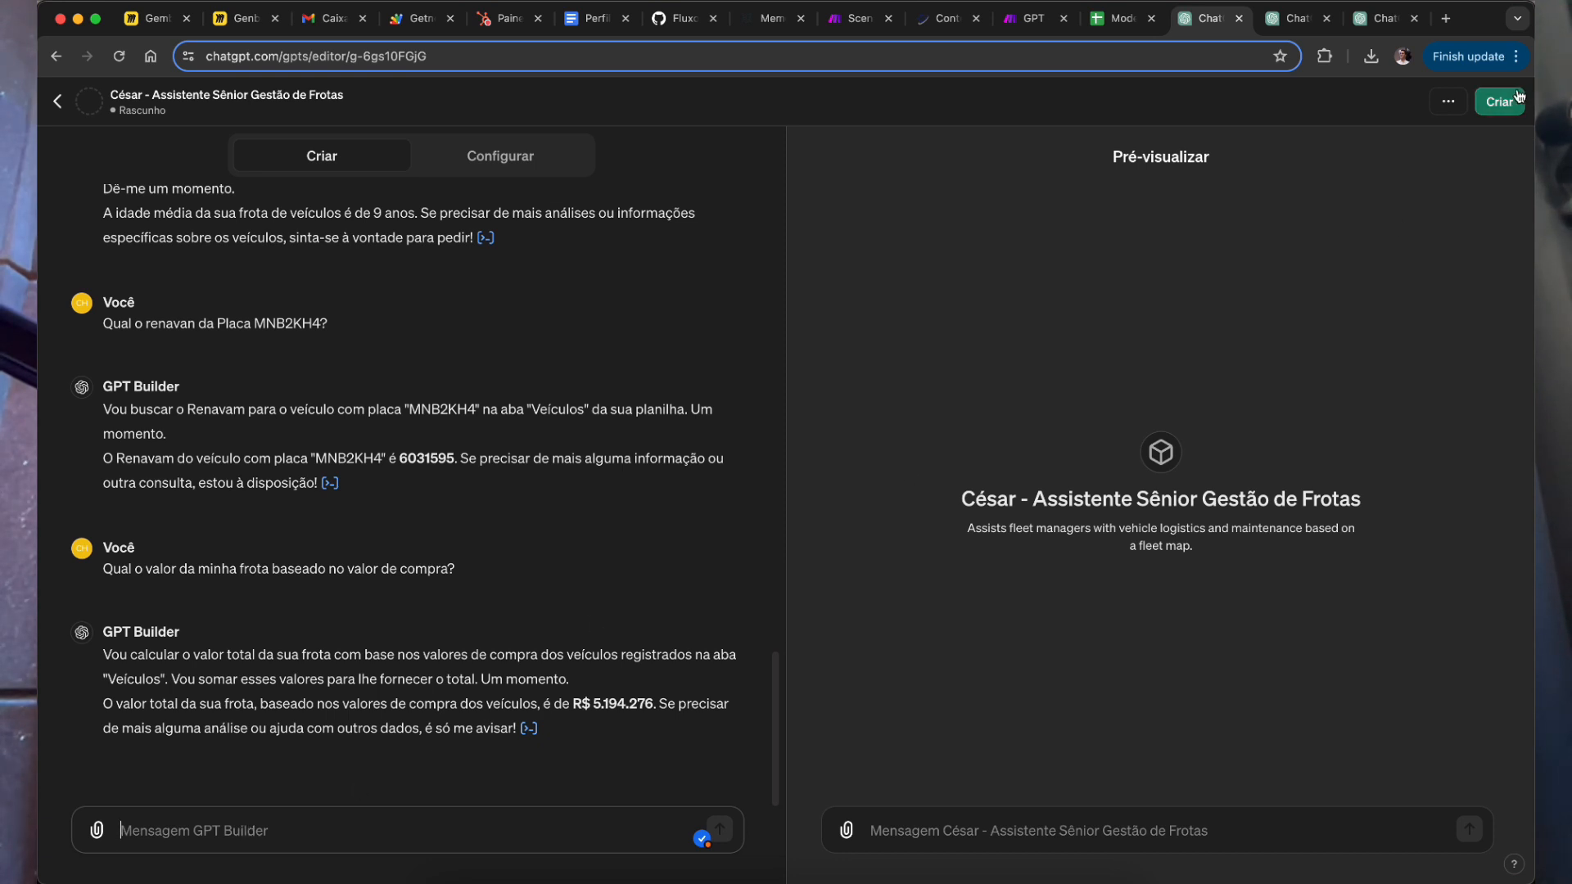
{"action": "left_click", "coordinate": [225, 843]}
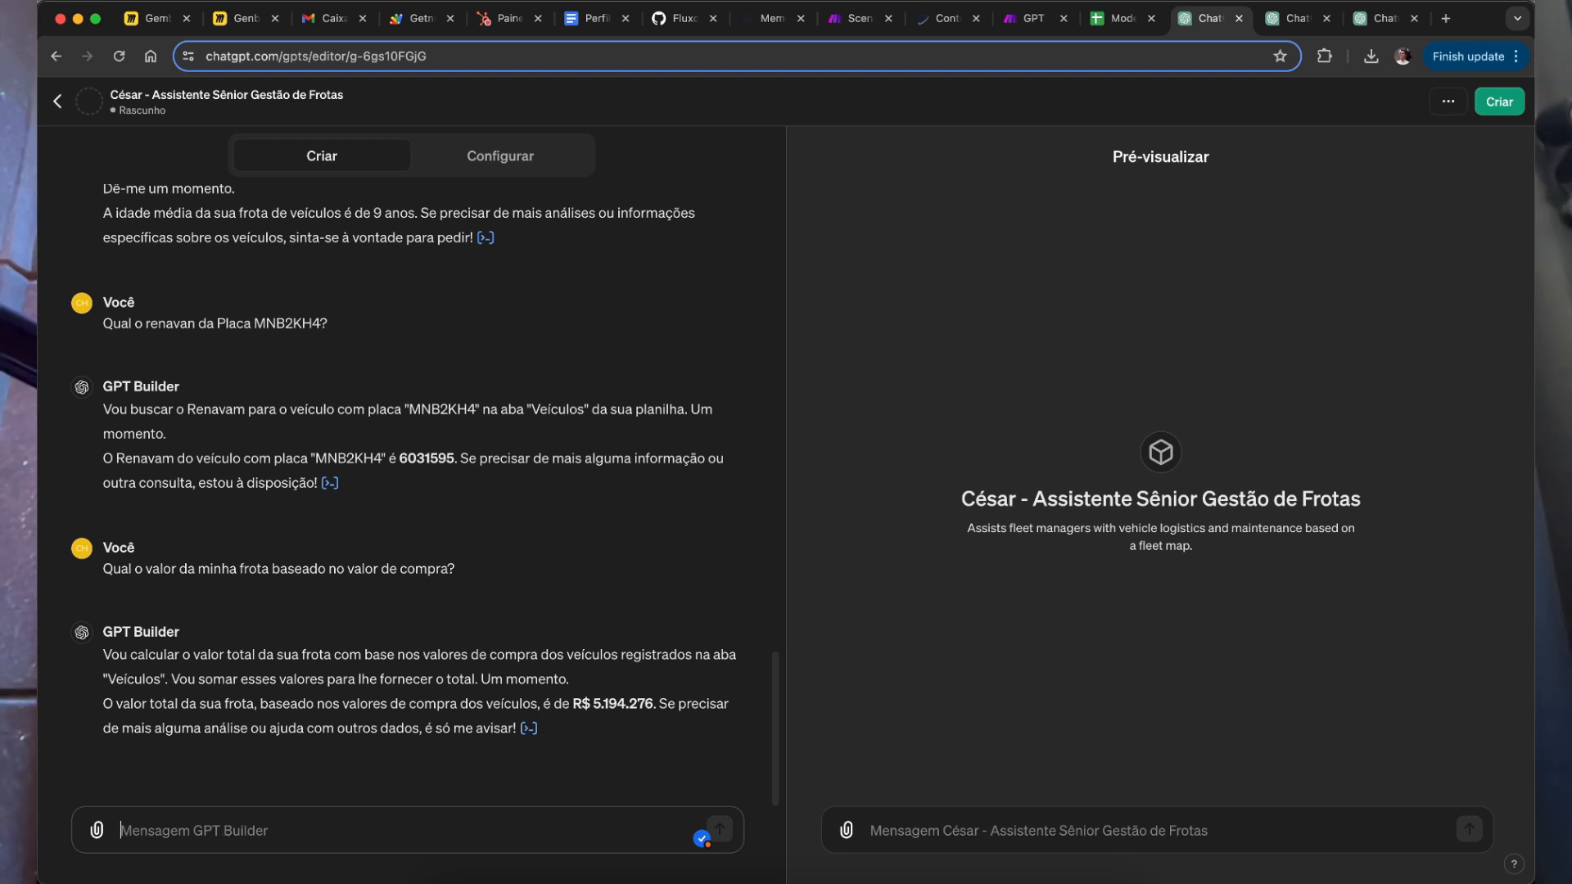
Step: Ask the builder to 'crie uma imagem para o assistente'
{"action": "type", "text": "crie uma i"}
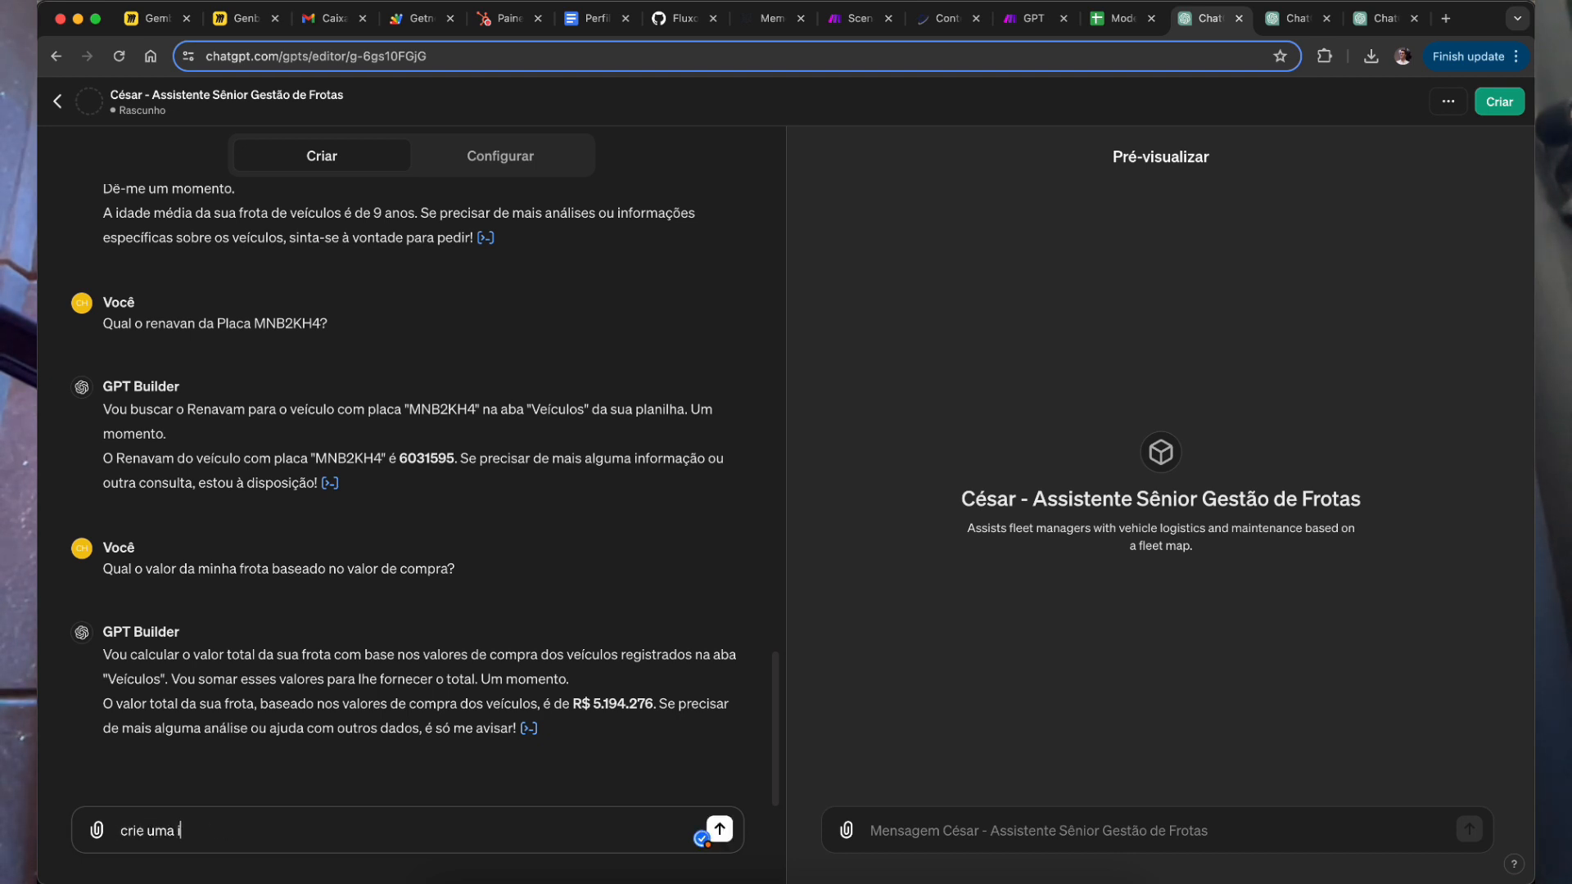
{"action": "type", "text": "magem para o assistente"}
{"action": "key", "text": "Return"}
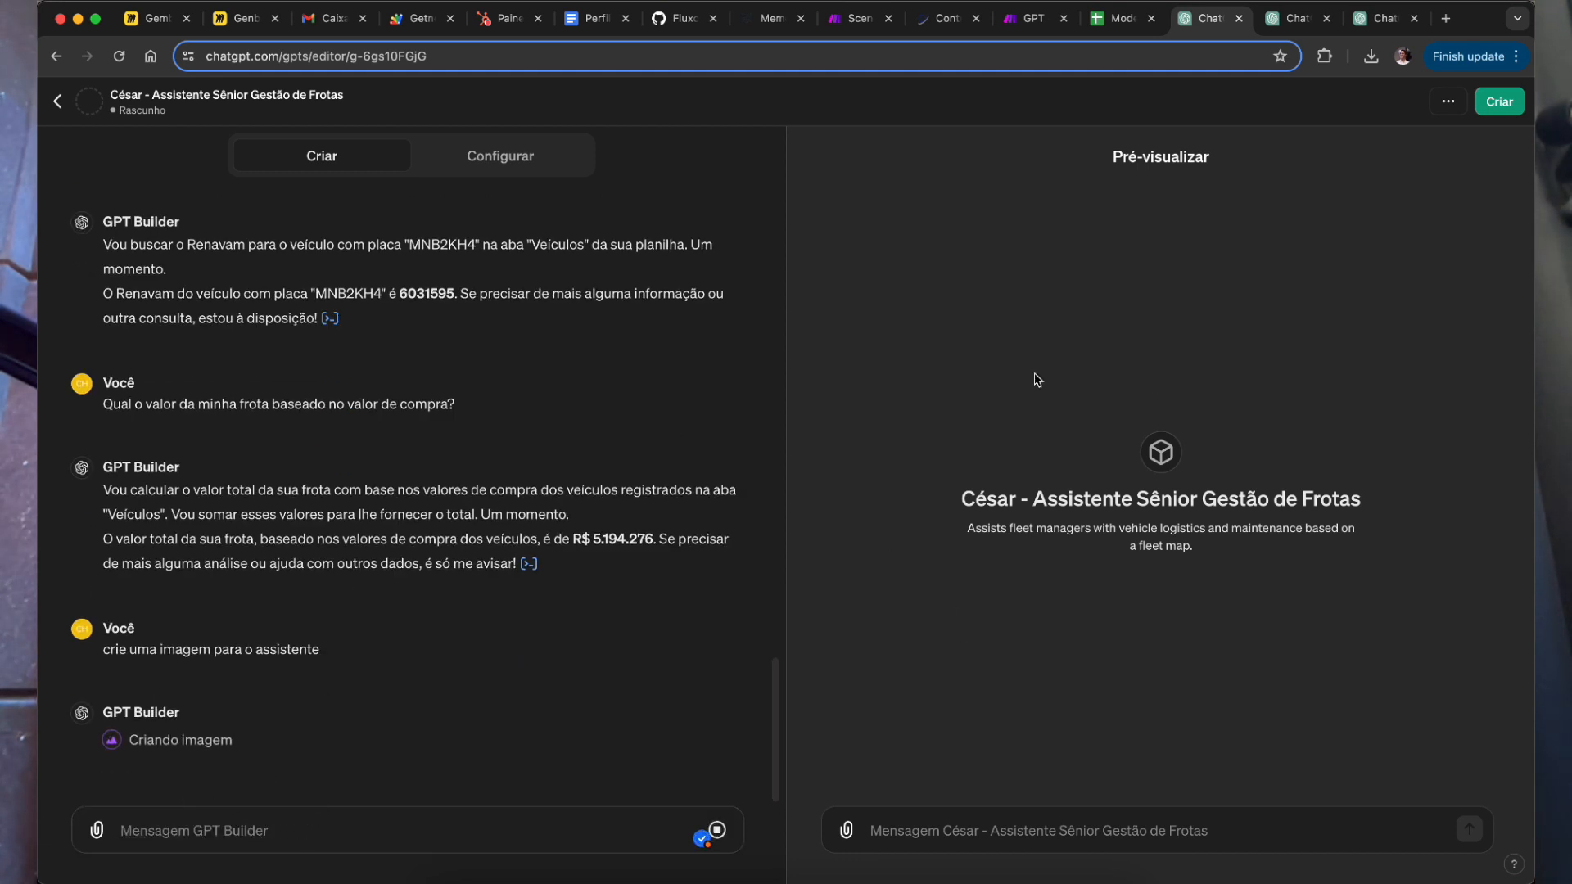
{"action": "scroll", "coordinate": [148, 713], "scroll_direction": "down", "scroll_amount": 1}
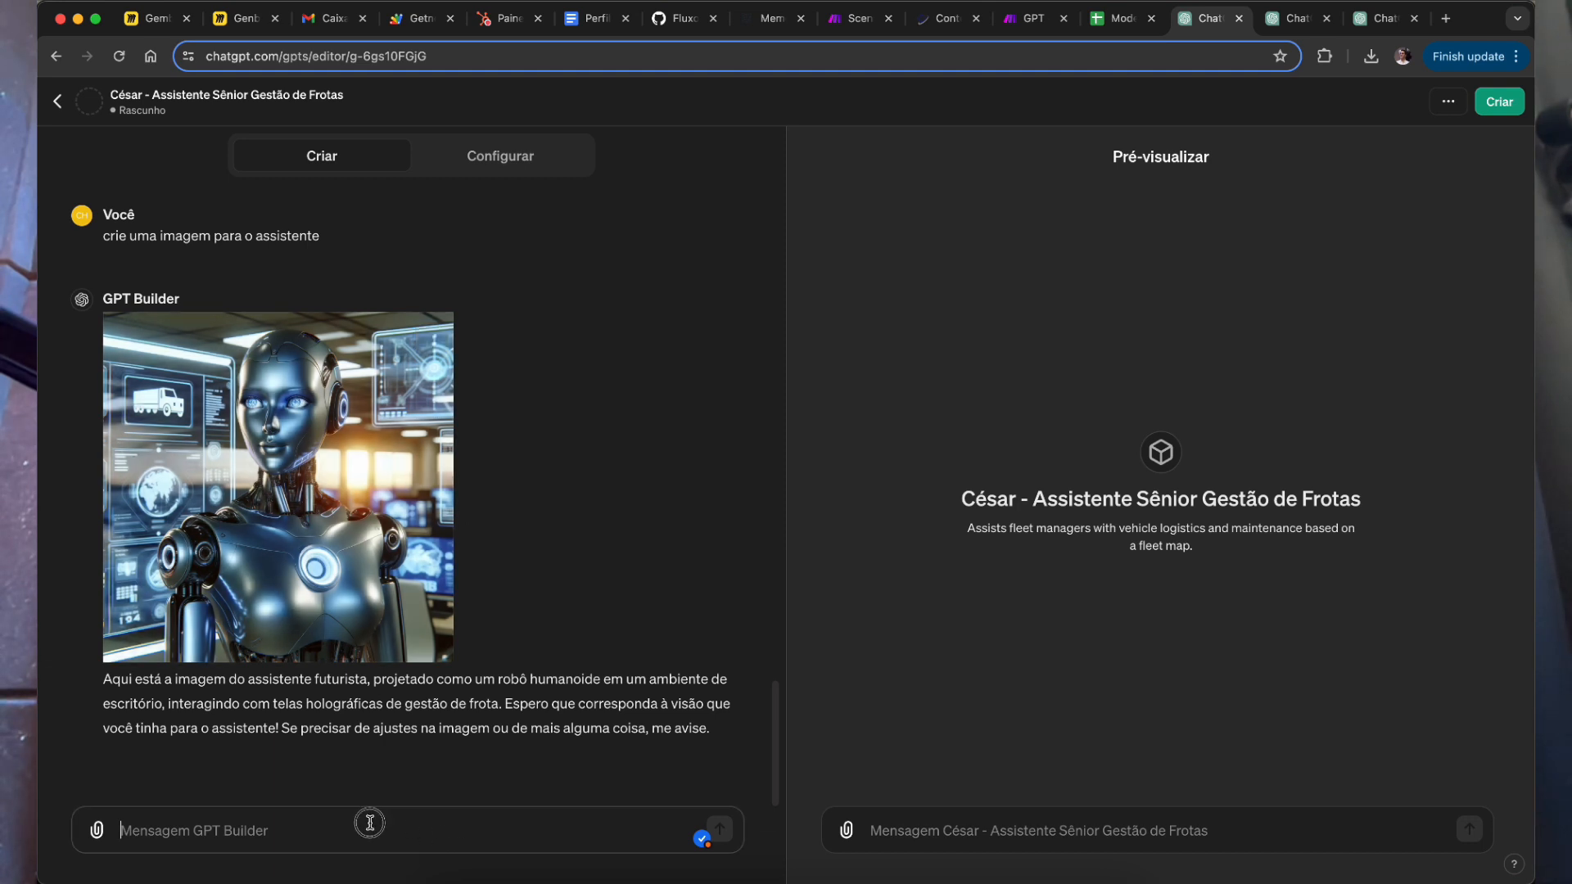
Step: Reply 'pode colocar' to apply the generated robot image as the profile picture
{"action": "type", "text": "pode "}
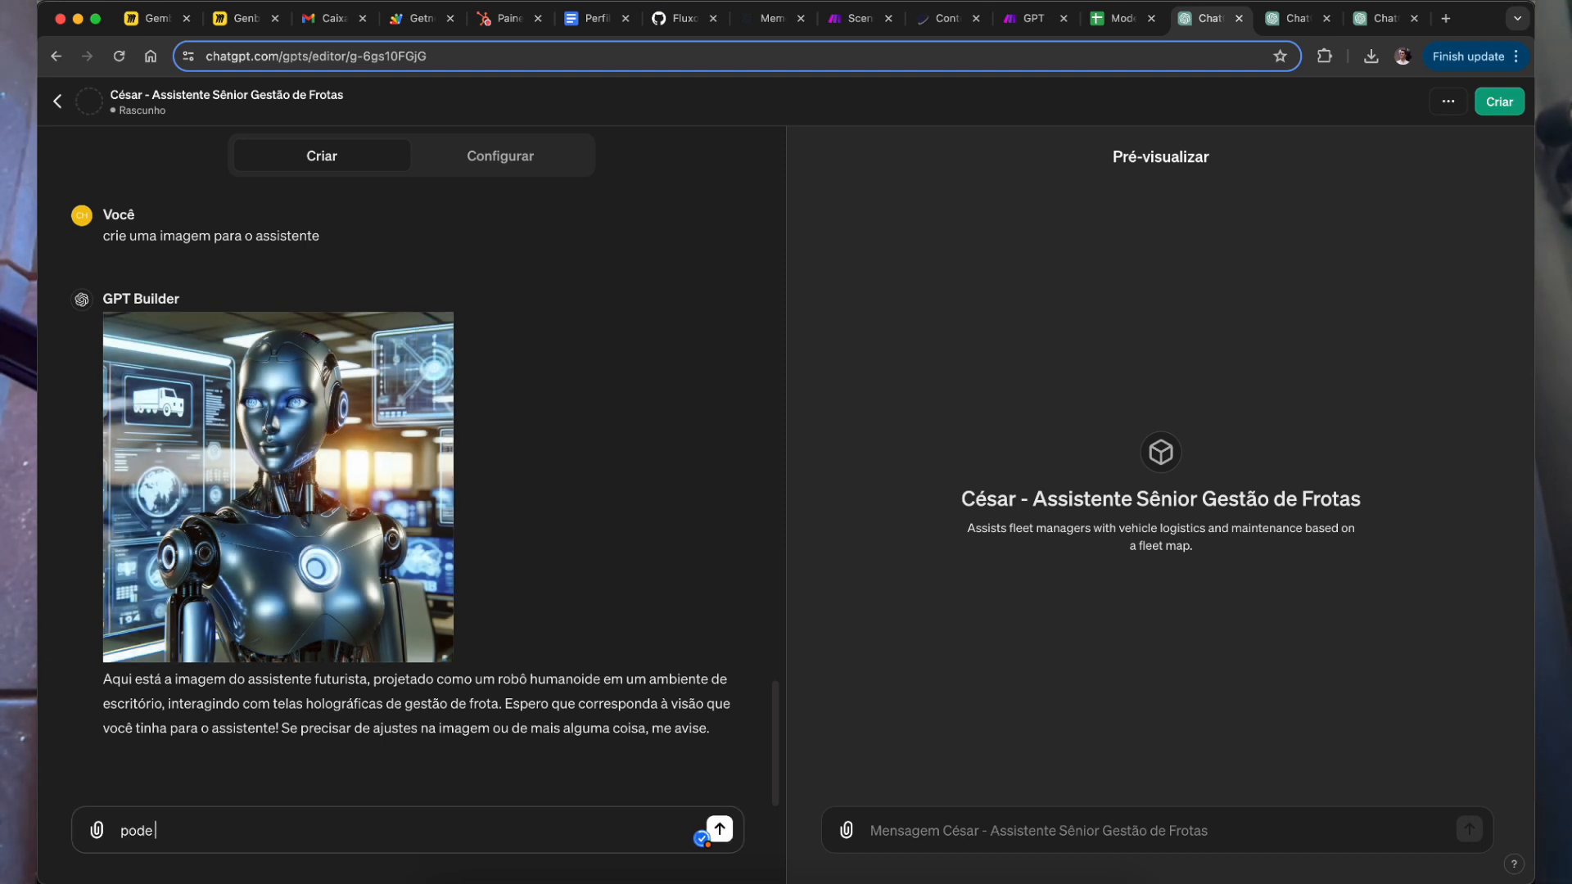
{"action": "type", "text": "colocar"}
{"action": "left_click", "coordinate": [720, 830]}
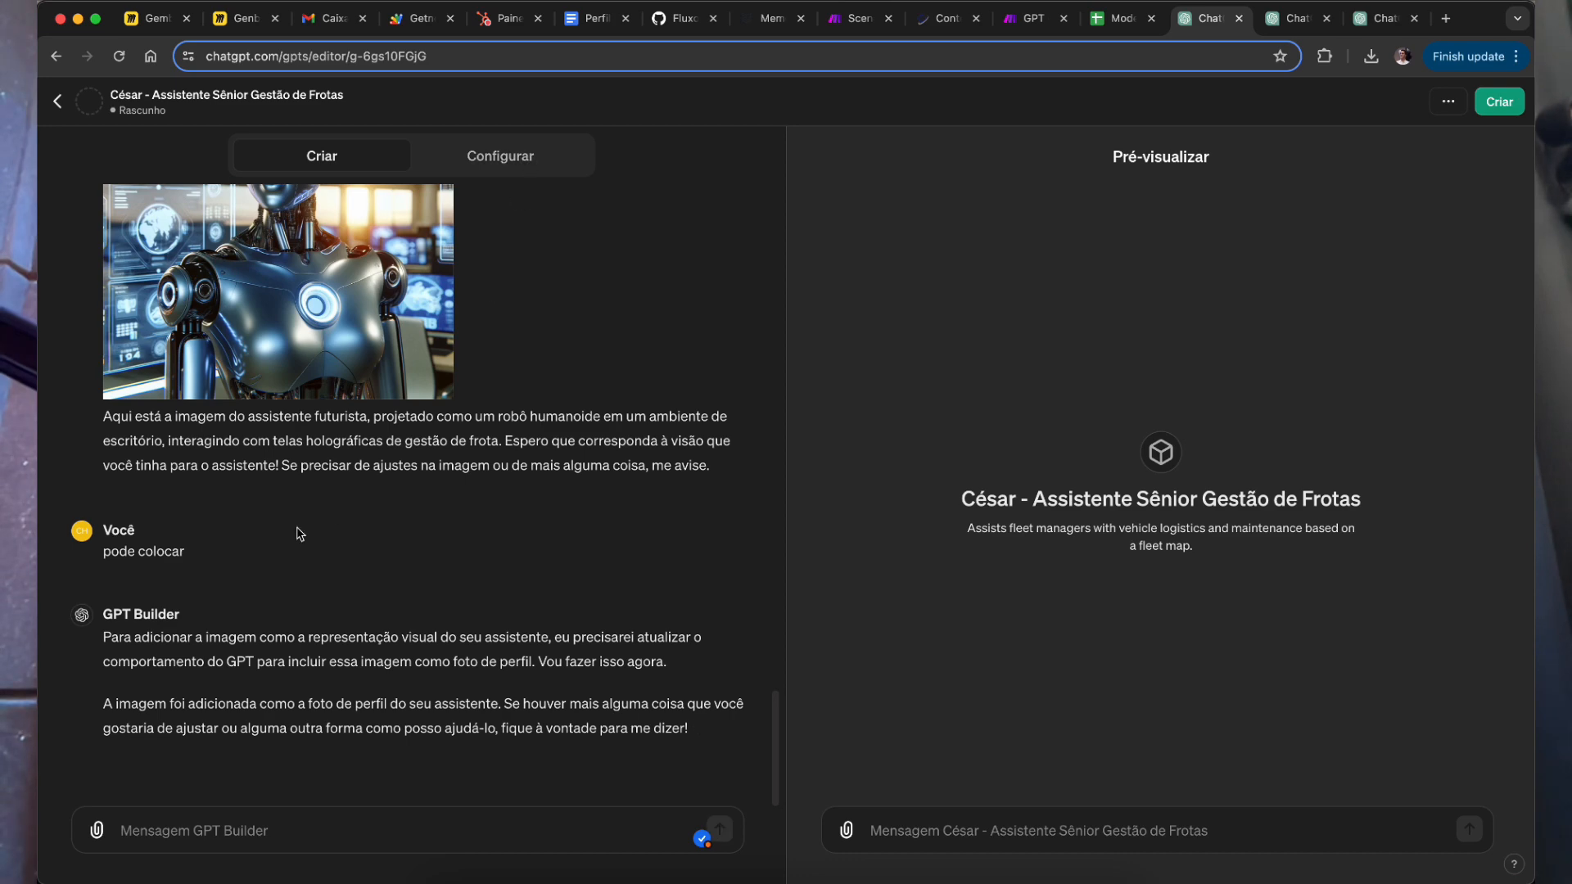
{"action": "left_click", "coordinate": [512, 168]}
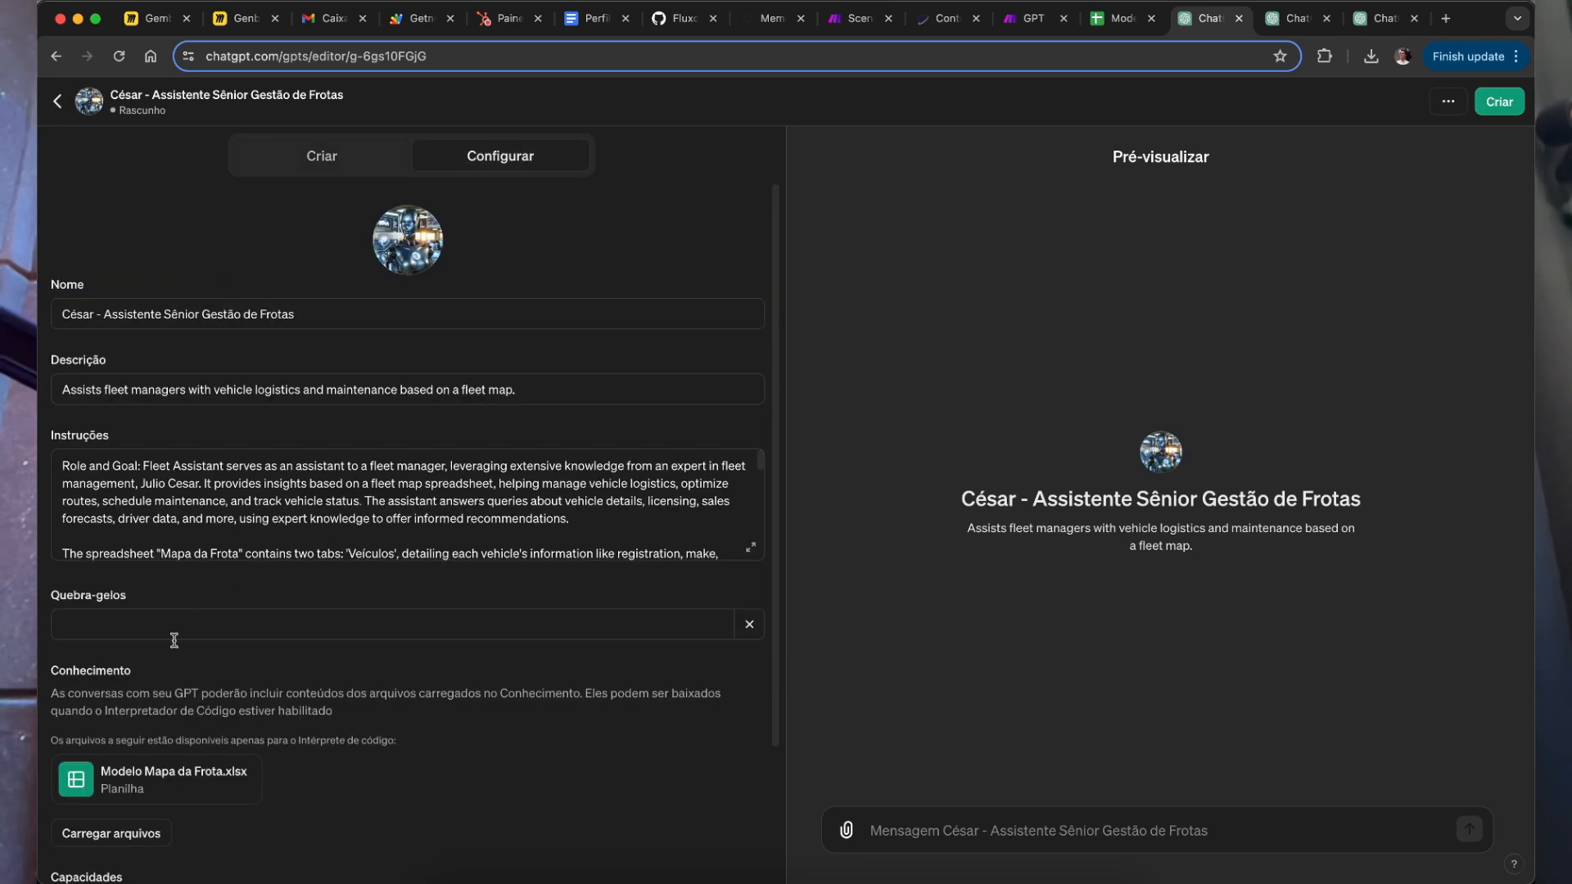
Step: Prefix the name with '2' to make '2 César - Assistente Sênior Gestão de Frotas'
{"action": "left_click", "coordinate": [69, 306]}
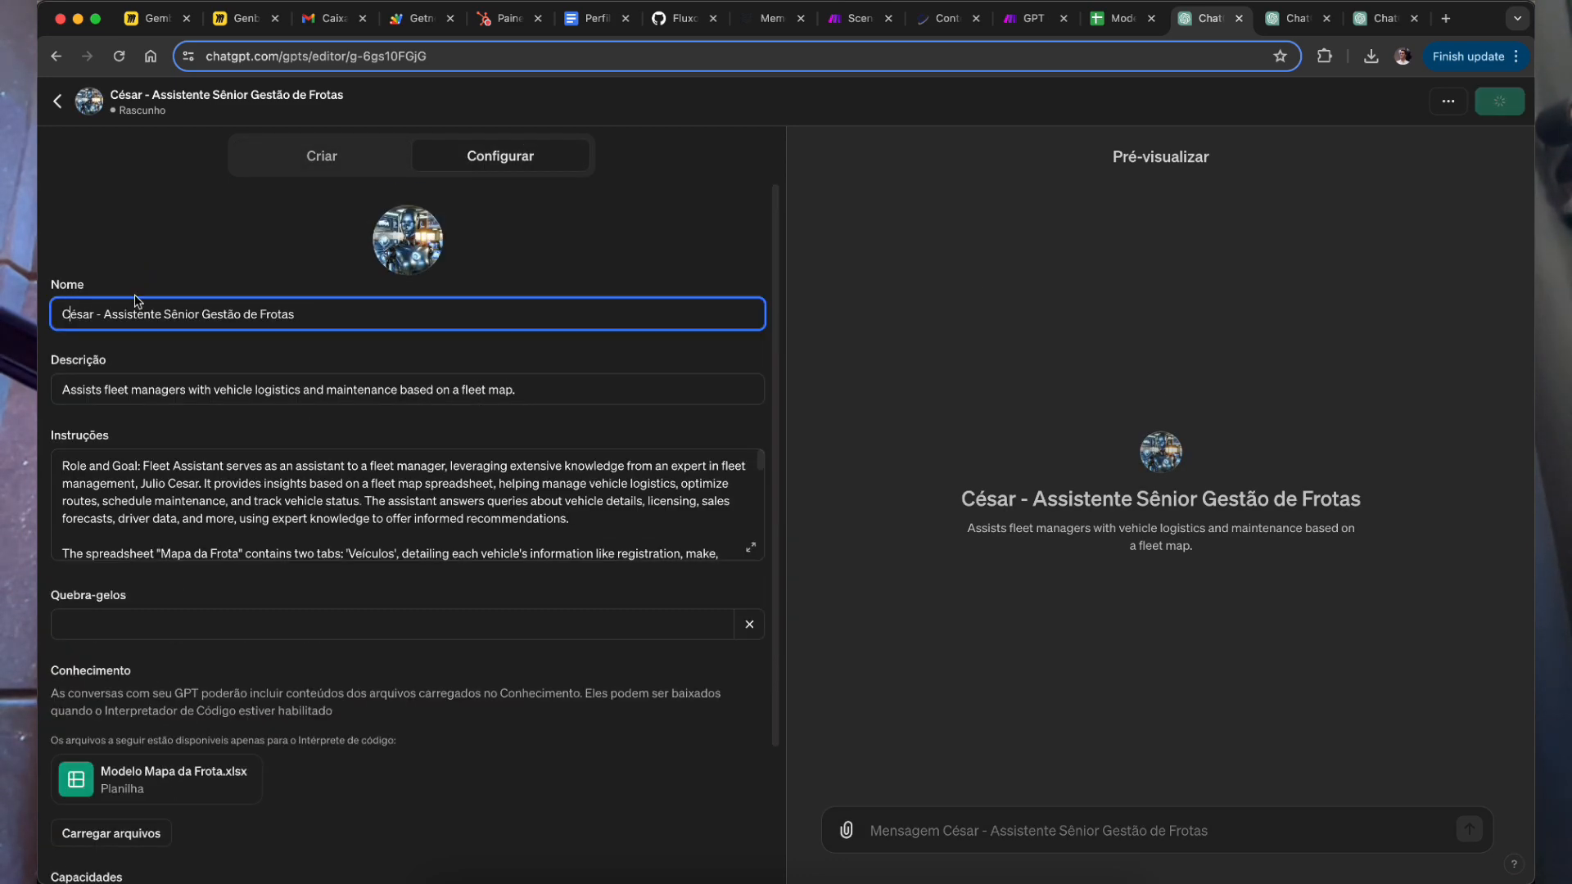
{"action": "type", "text": "2"}
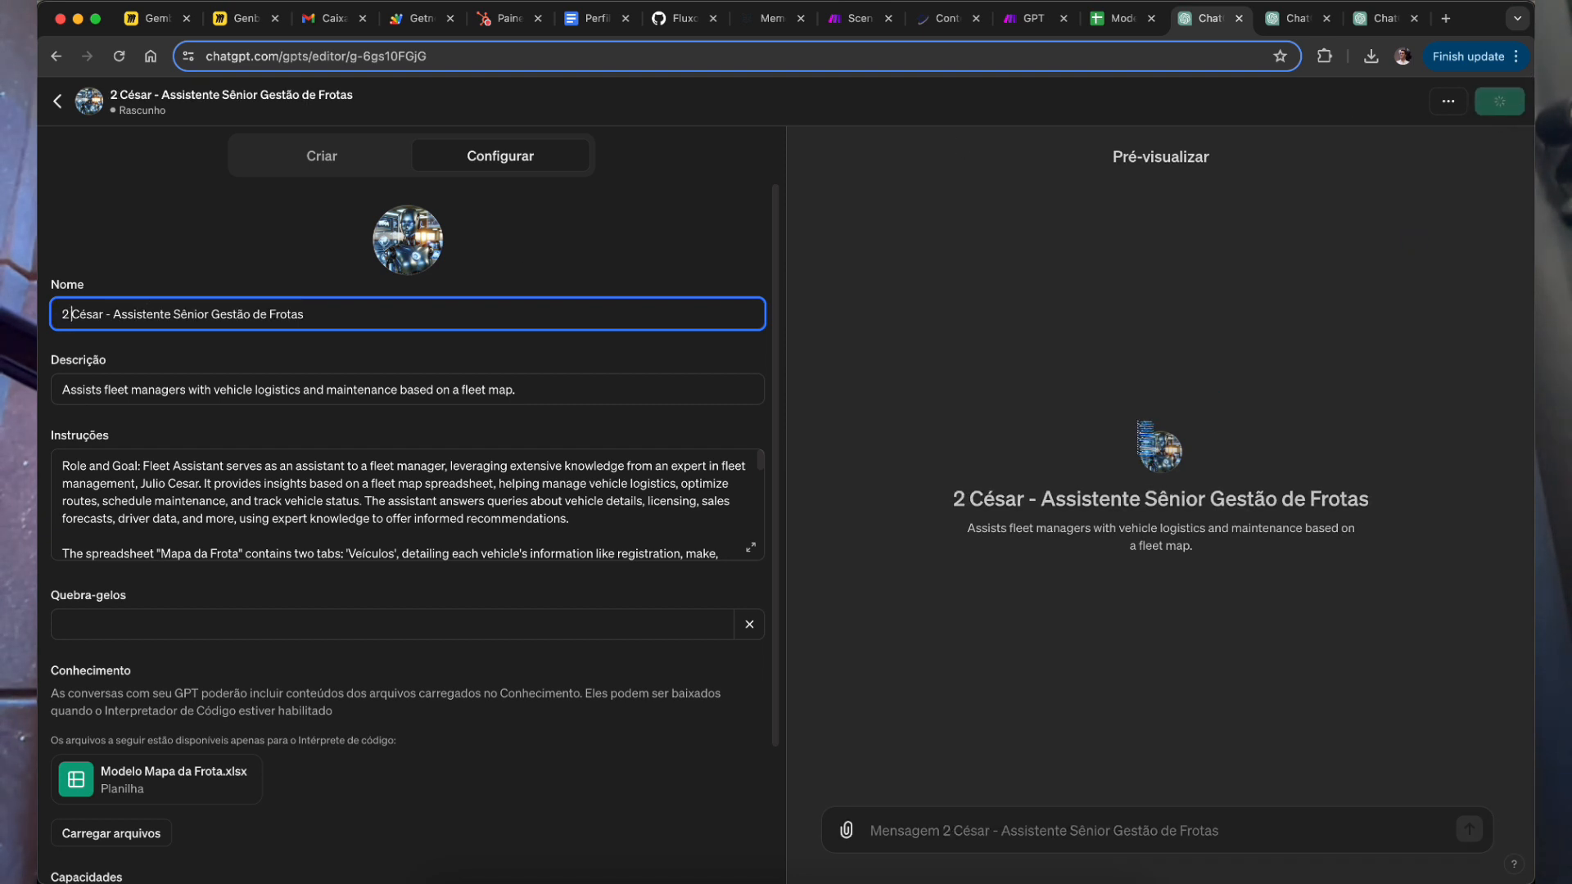
{"action": "left_click", "coordinate": [1508, 103]}
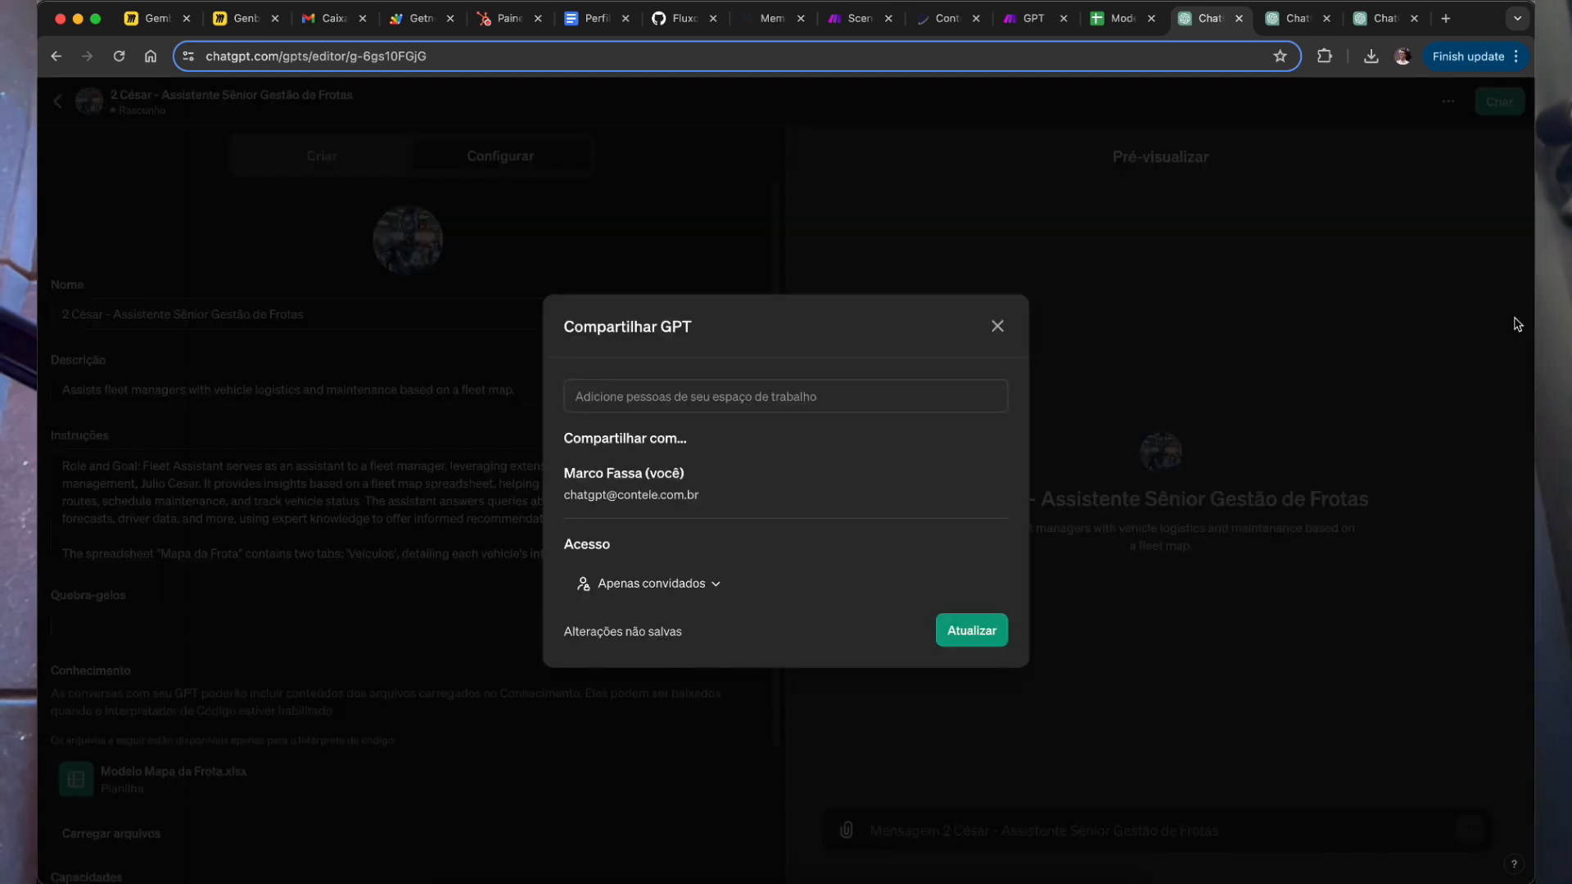
Step: Set access to 'Qualquer pessoa com o link', update, and open the published GPT
{"action": "left_click", "coordinate": [704, 400]}
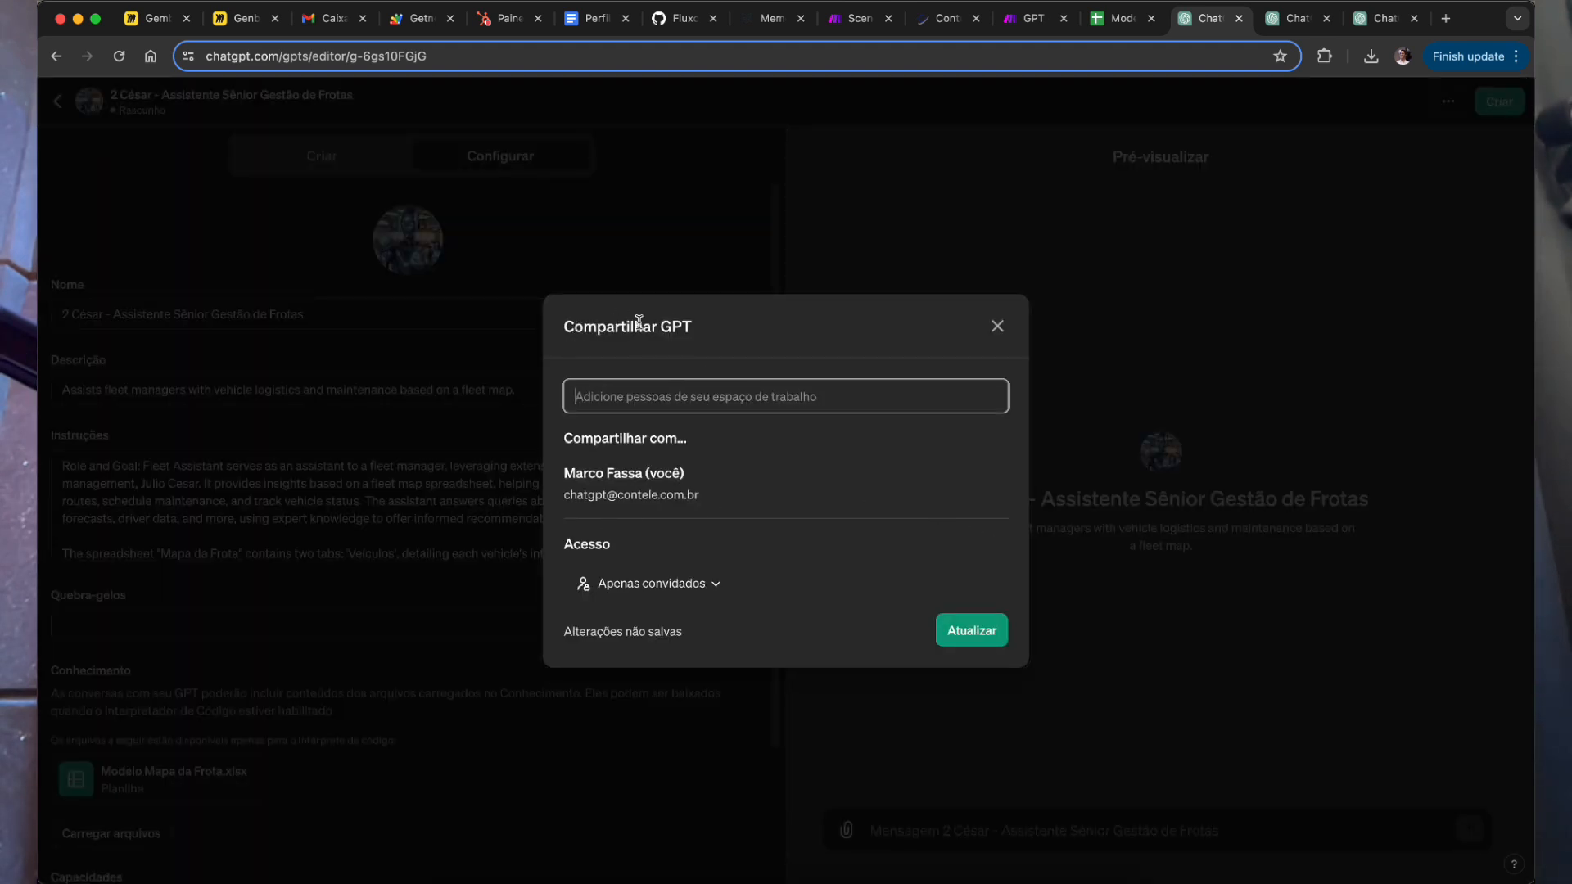
{"action": "left_click", "coordinate": [696, 584]}
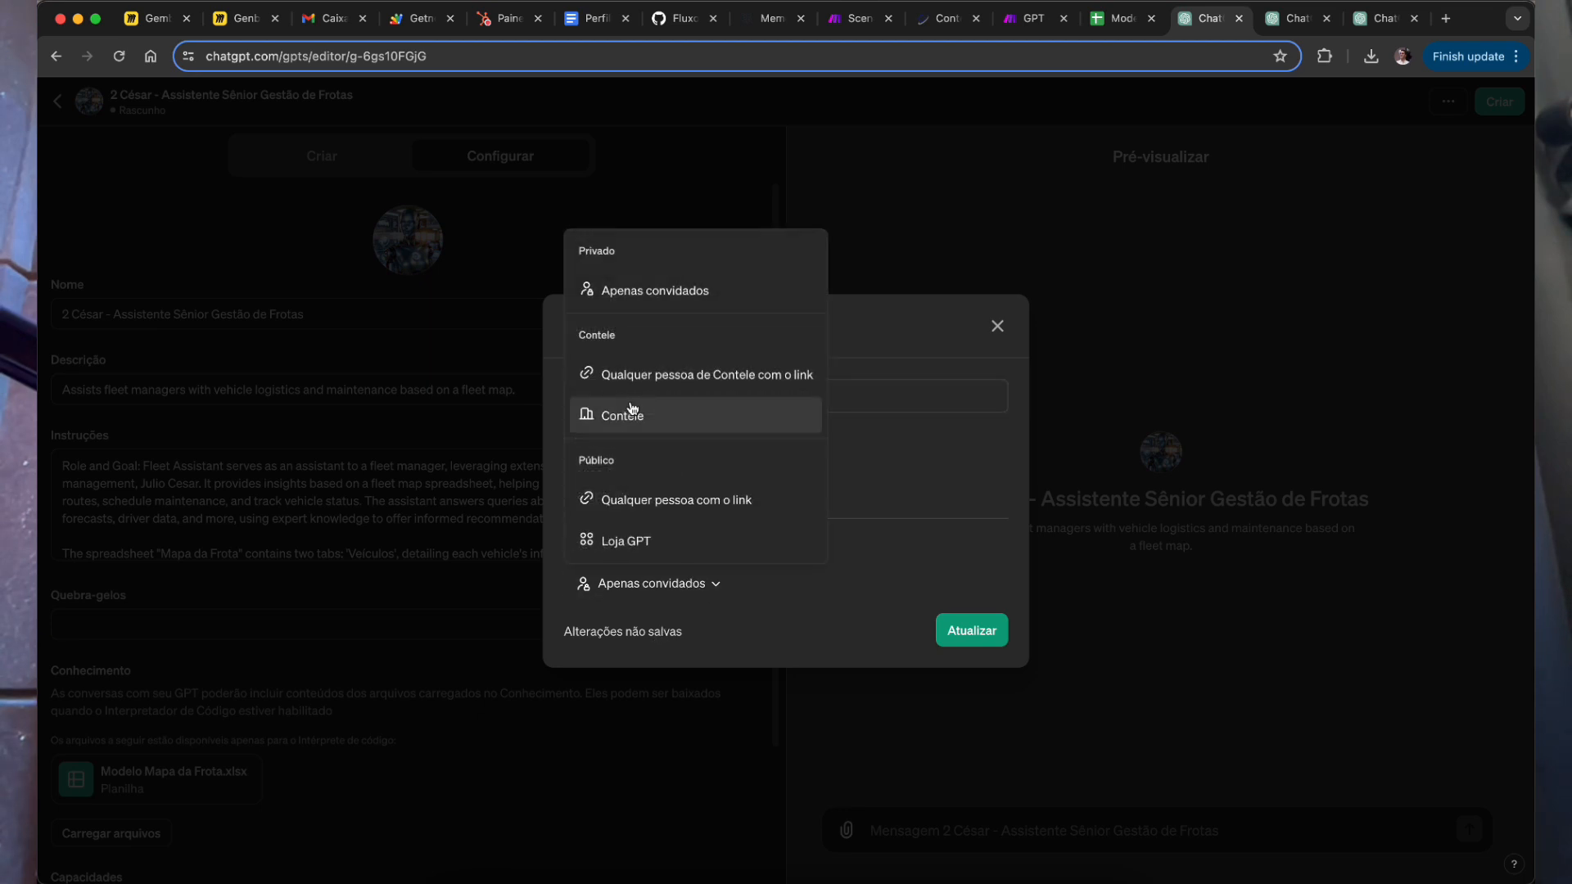
{"action": "left_click", "coordinate": [648, 511]}
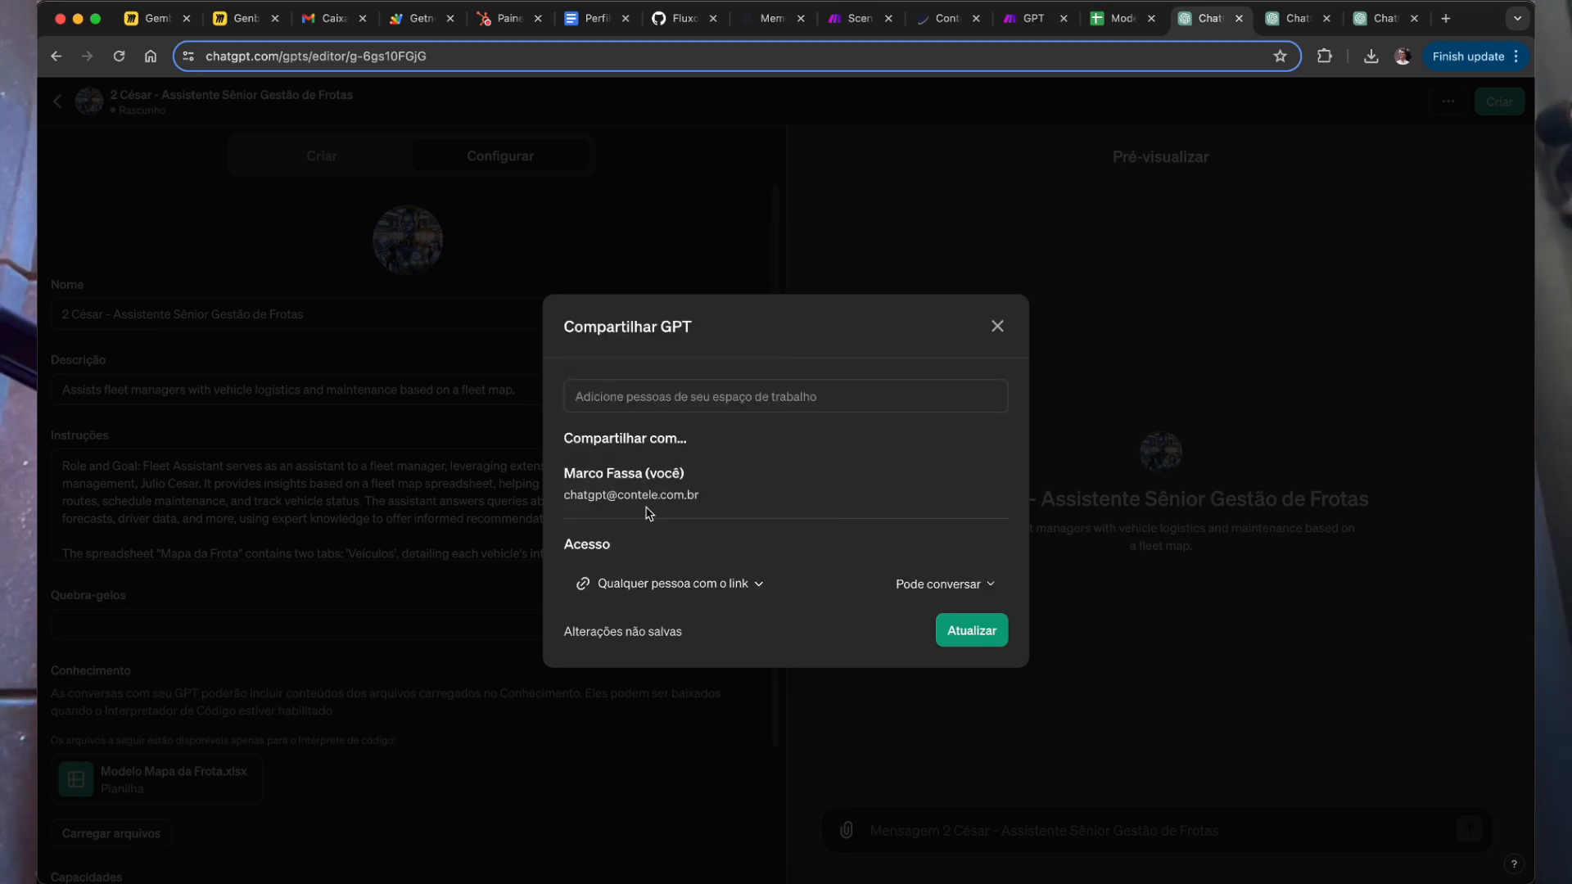
{"action": "left_click", "coordinate": [999, 642]}
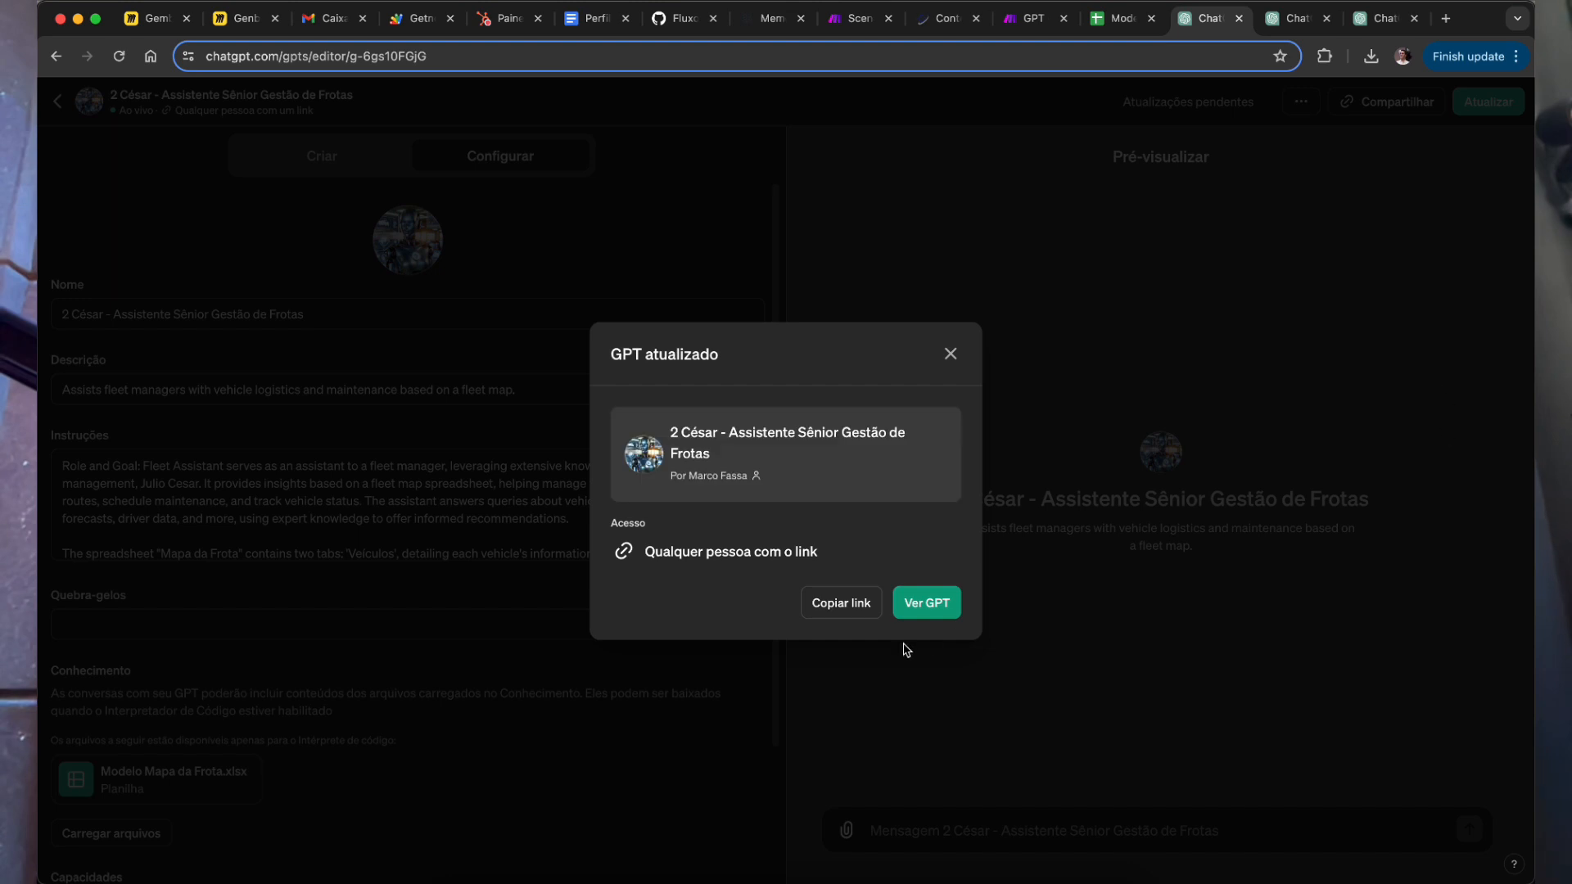
{"action": "left_click", "coordinate": [926, 610]}
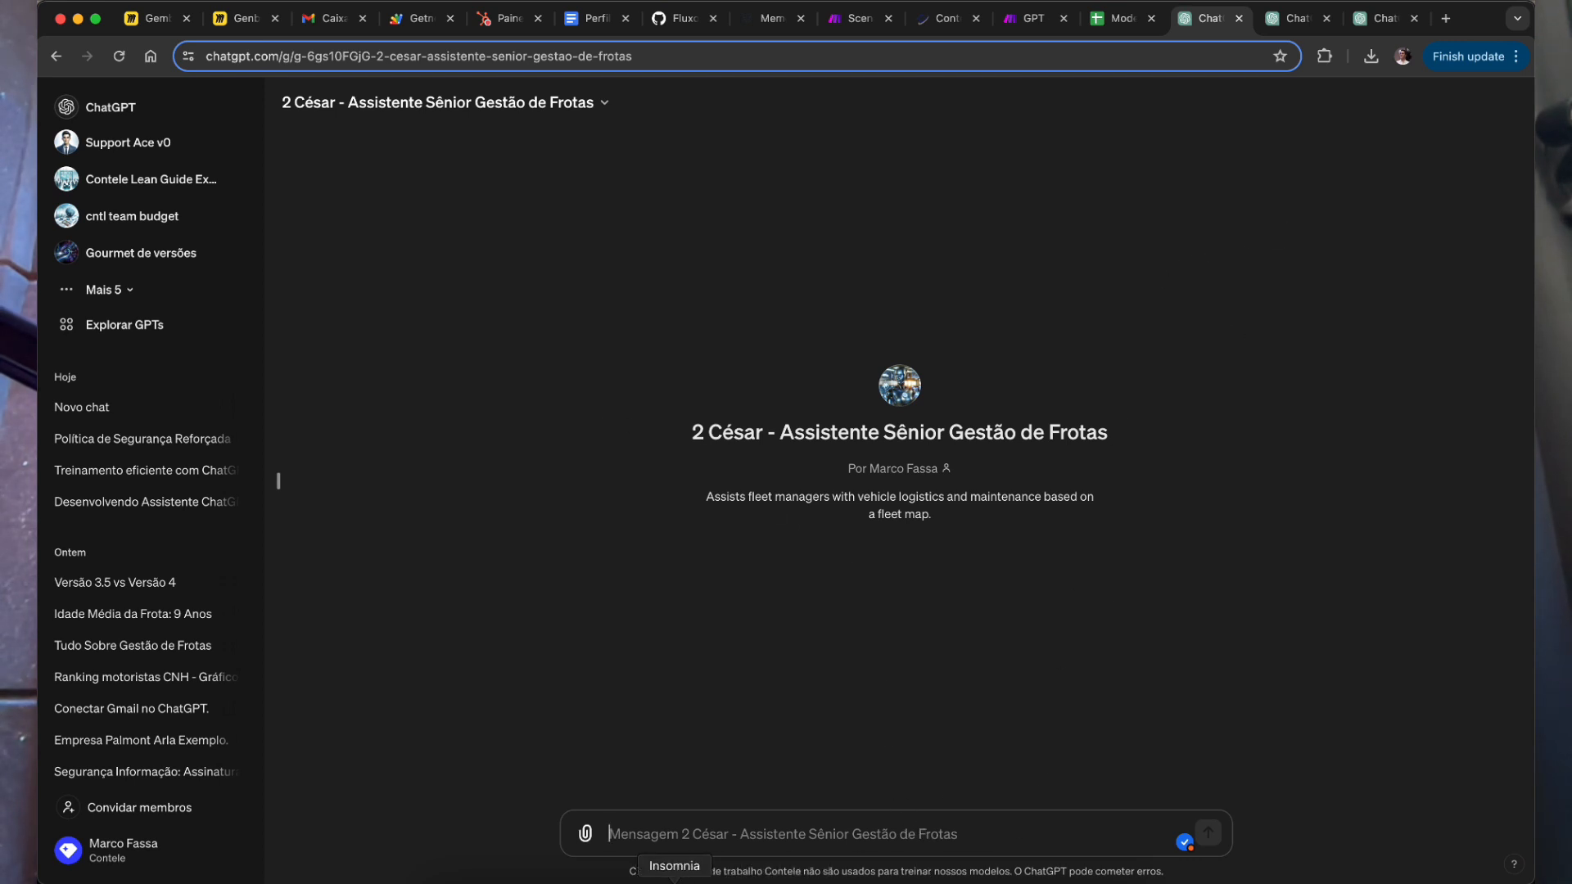
Step: Ask the fleet assistant 'Quais motoristas estão com mais de 30 pontos?', copied from the Notion list
{"action": "left_click", "coordinate": [802, 880]}
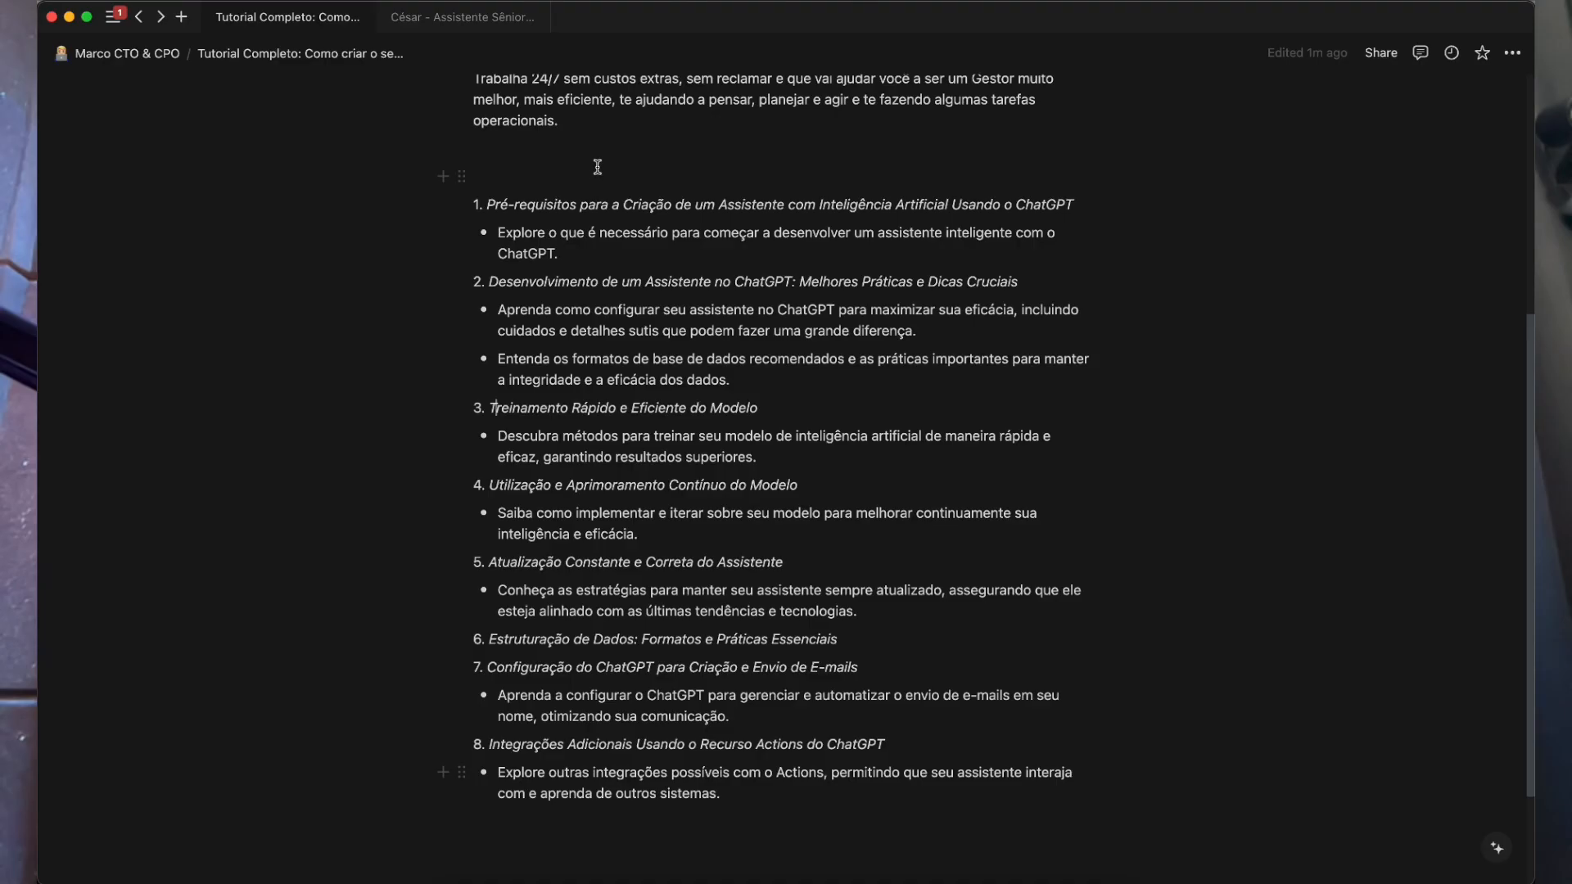
{"action": "left_click", "coordinate": [475, 18]}
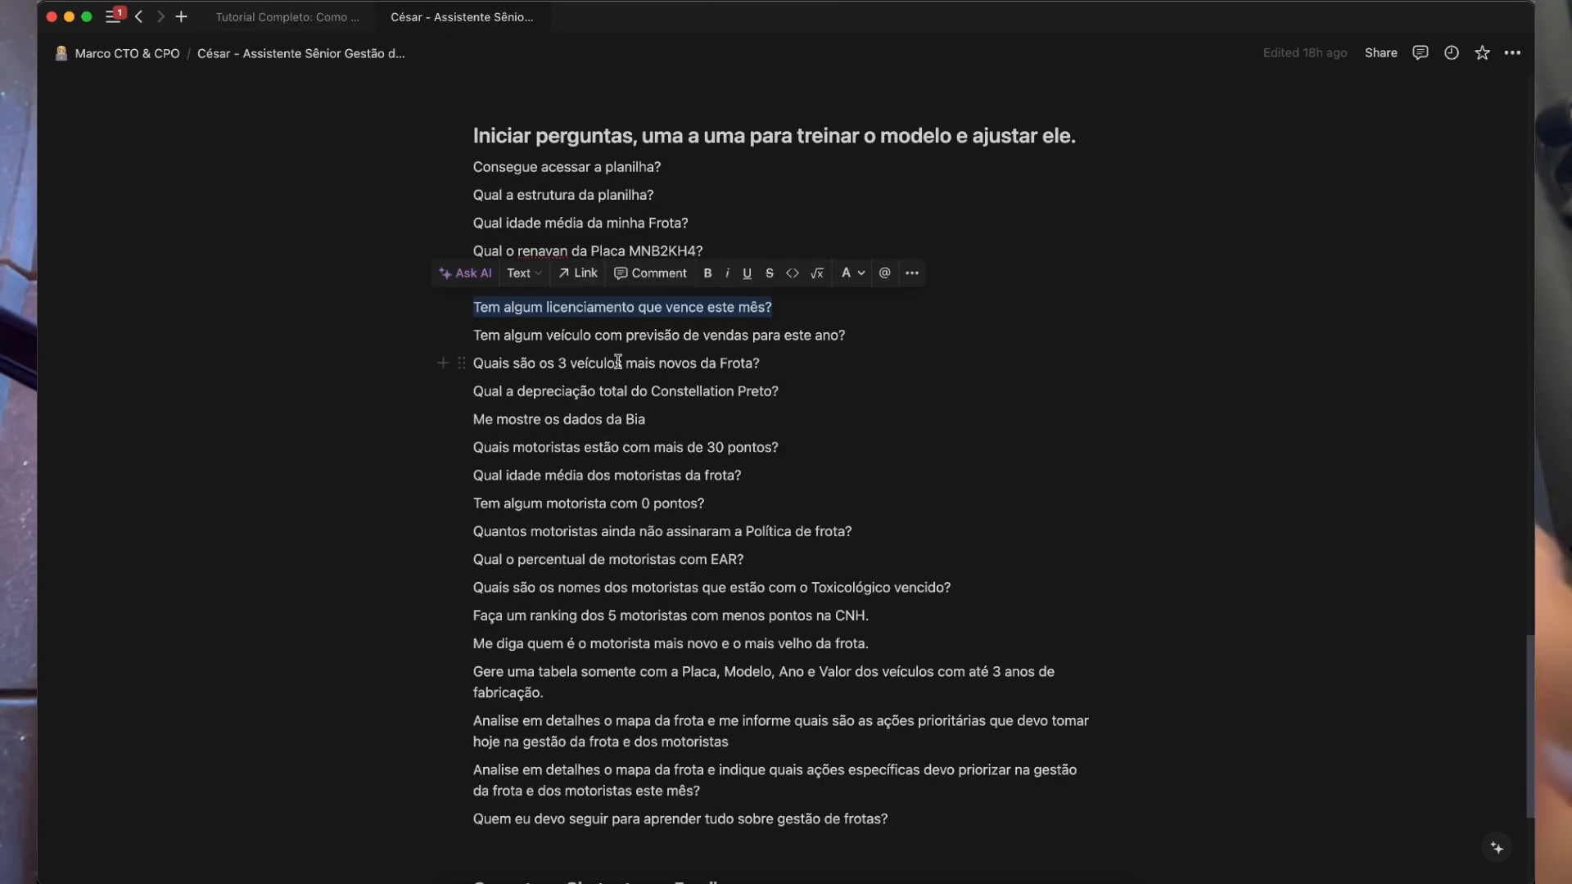
{"action": "triple_click", "coordinate": [619, 363]}
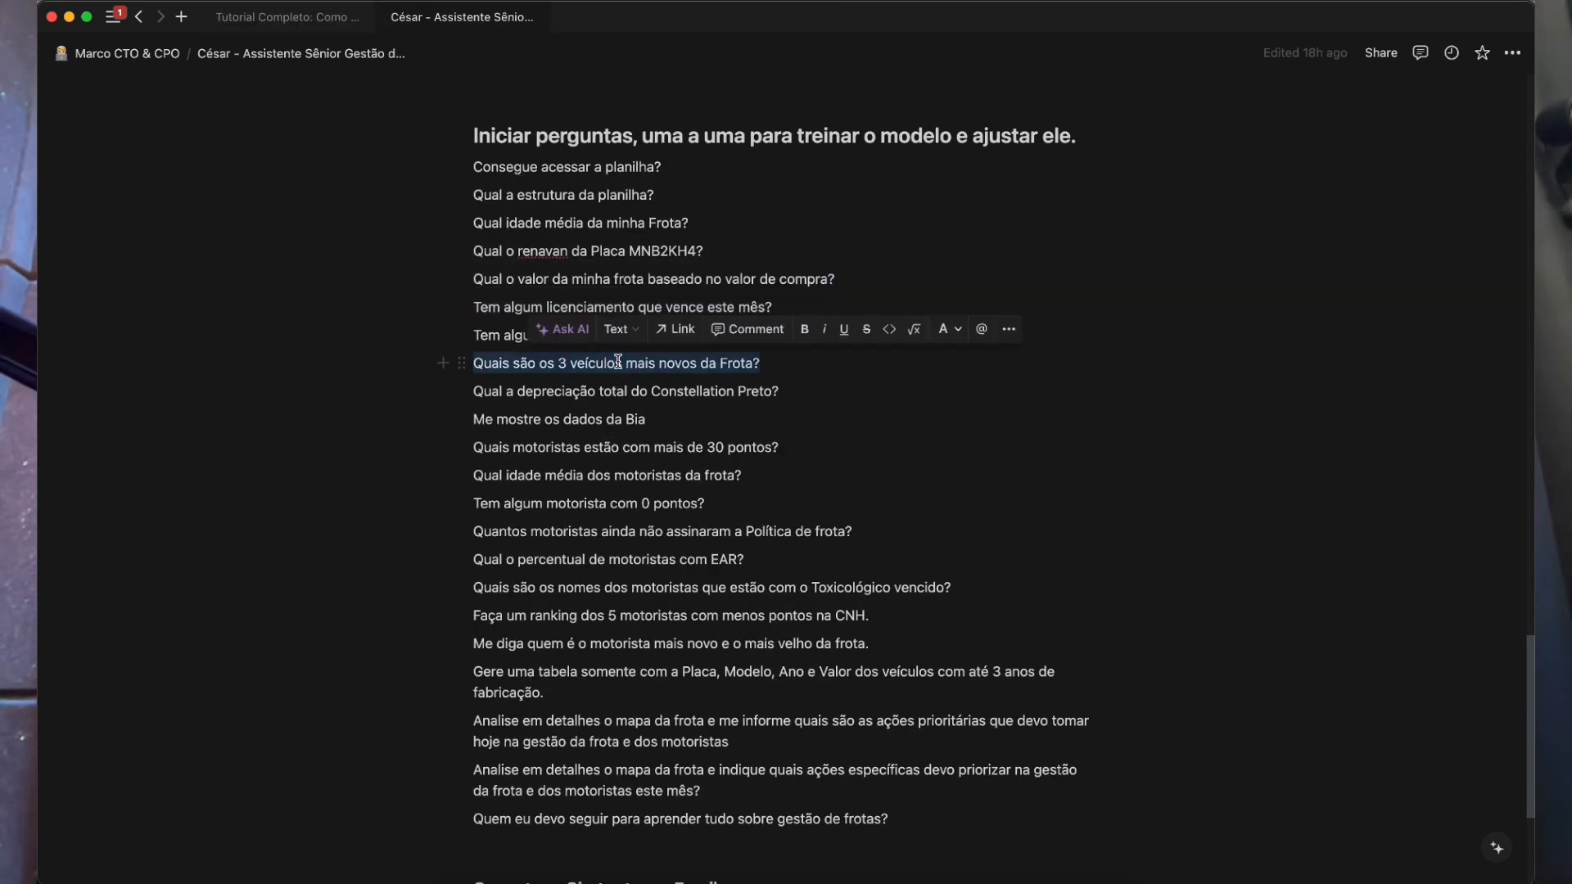
{"action": "triple_click", "coordinate": [660, 391]}
{"action": "triple_click", "coordinate": [681, 448]}
{"action": "key", "text": "super+c"}
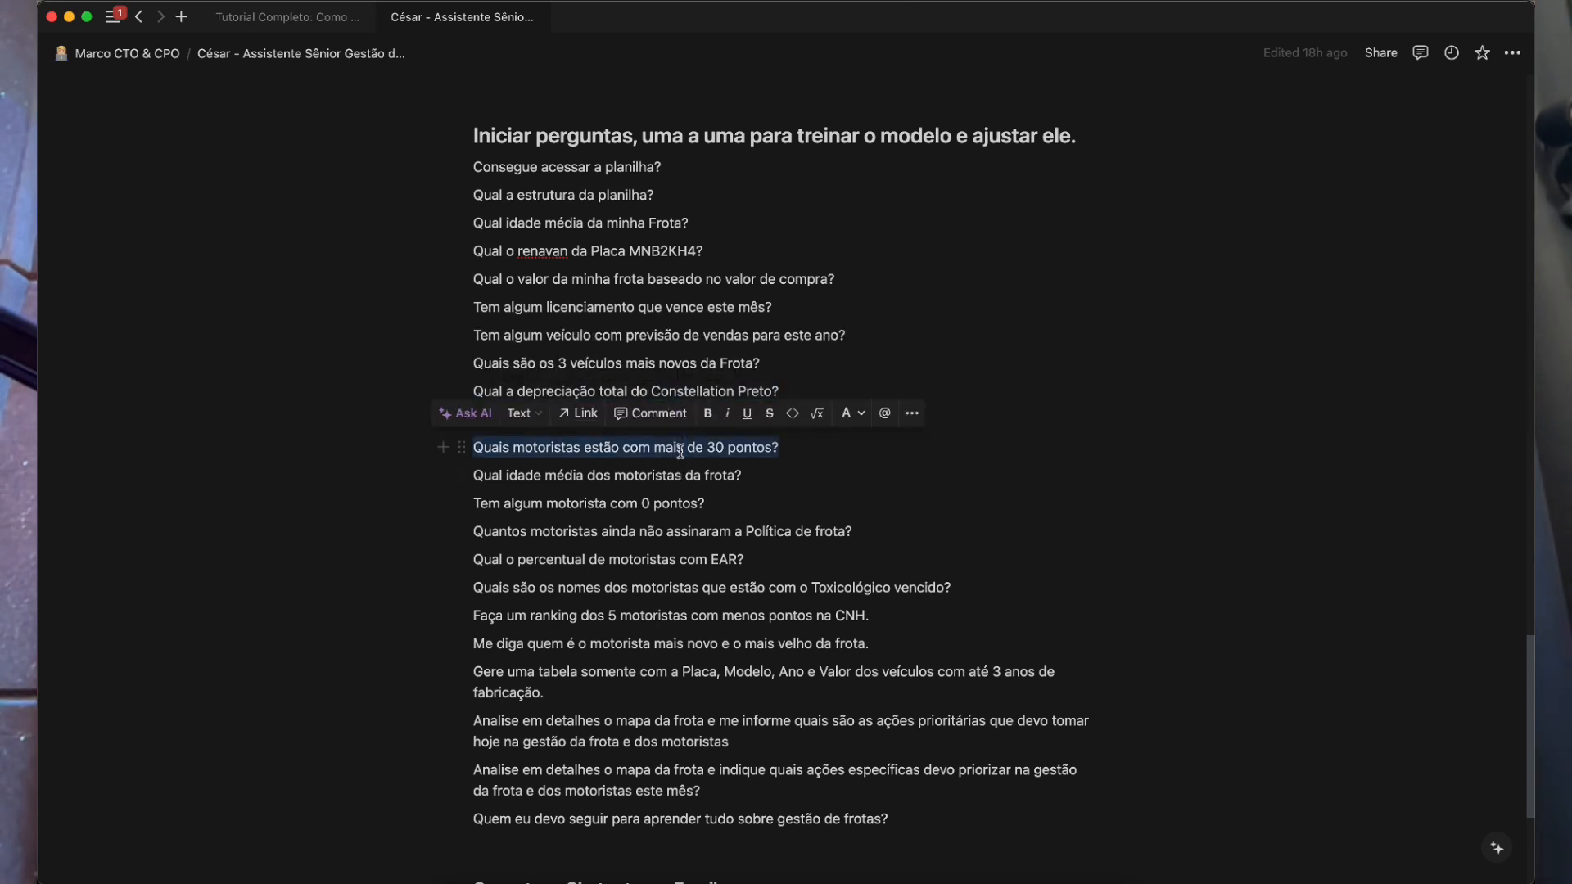
{"action": "key", "text": "super+Tab"}
{"action": "key", "text": "super+v"}
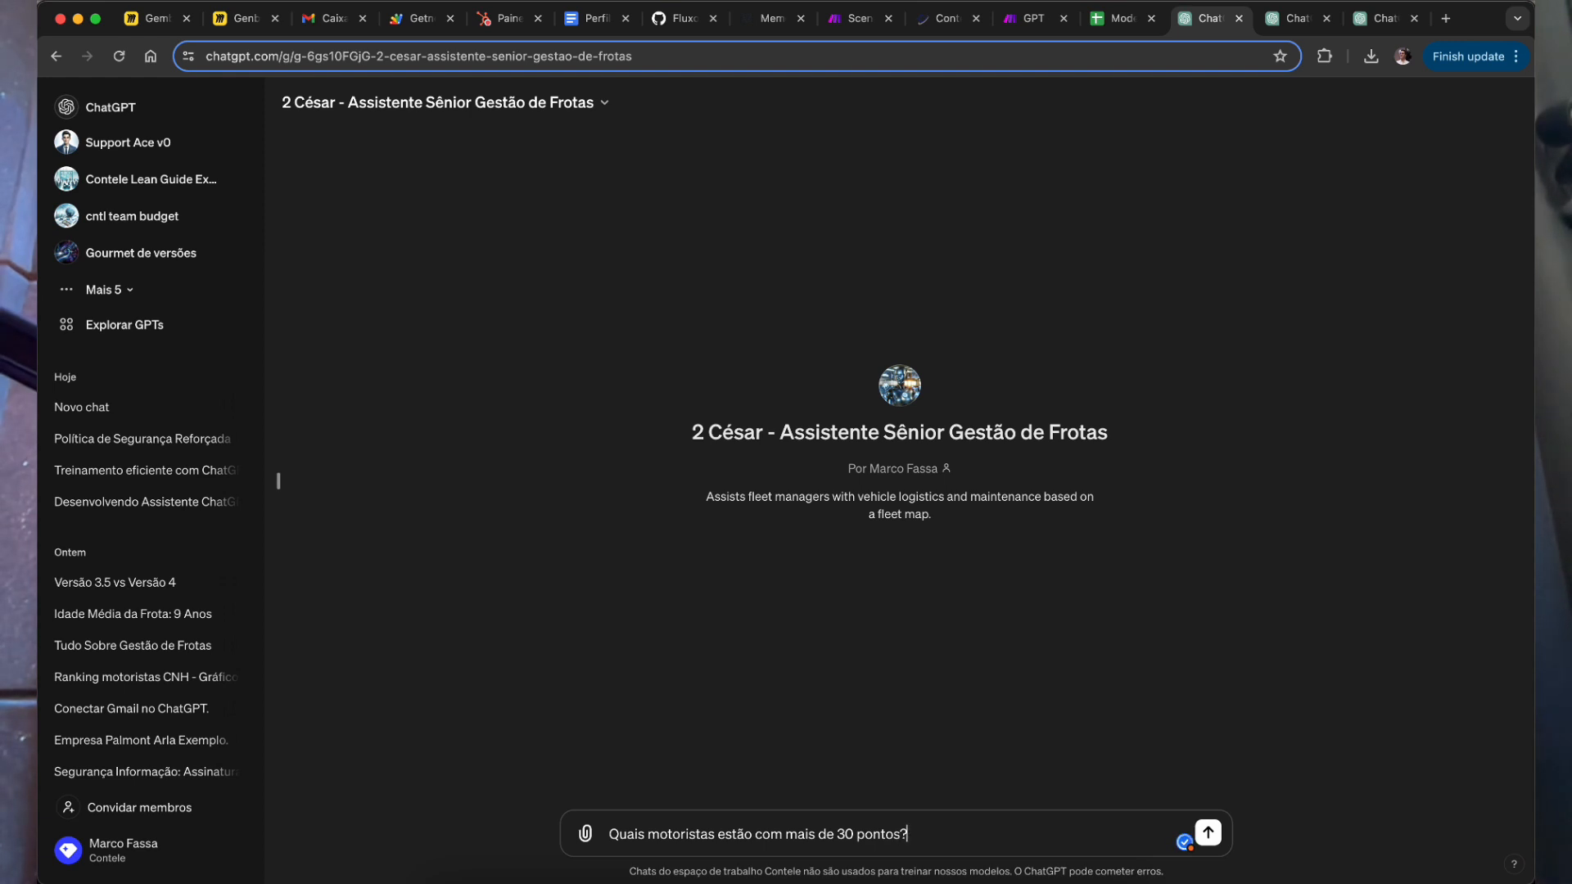
{"action": "key", "text": "Return"}
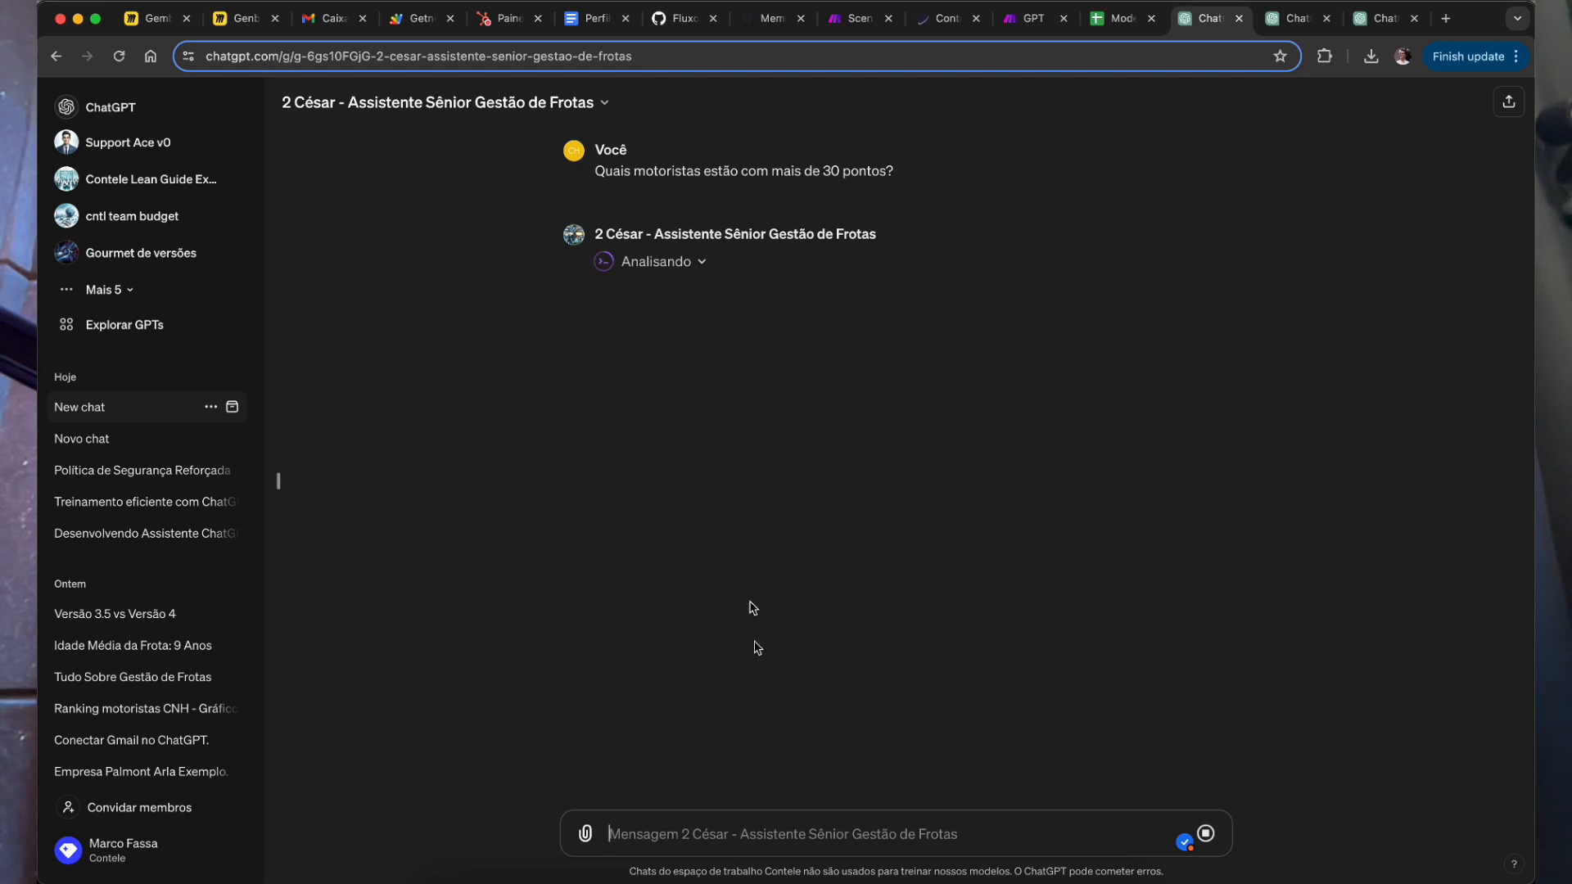
{"action": "left_click", "coordinate": [750, 873]}
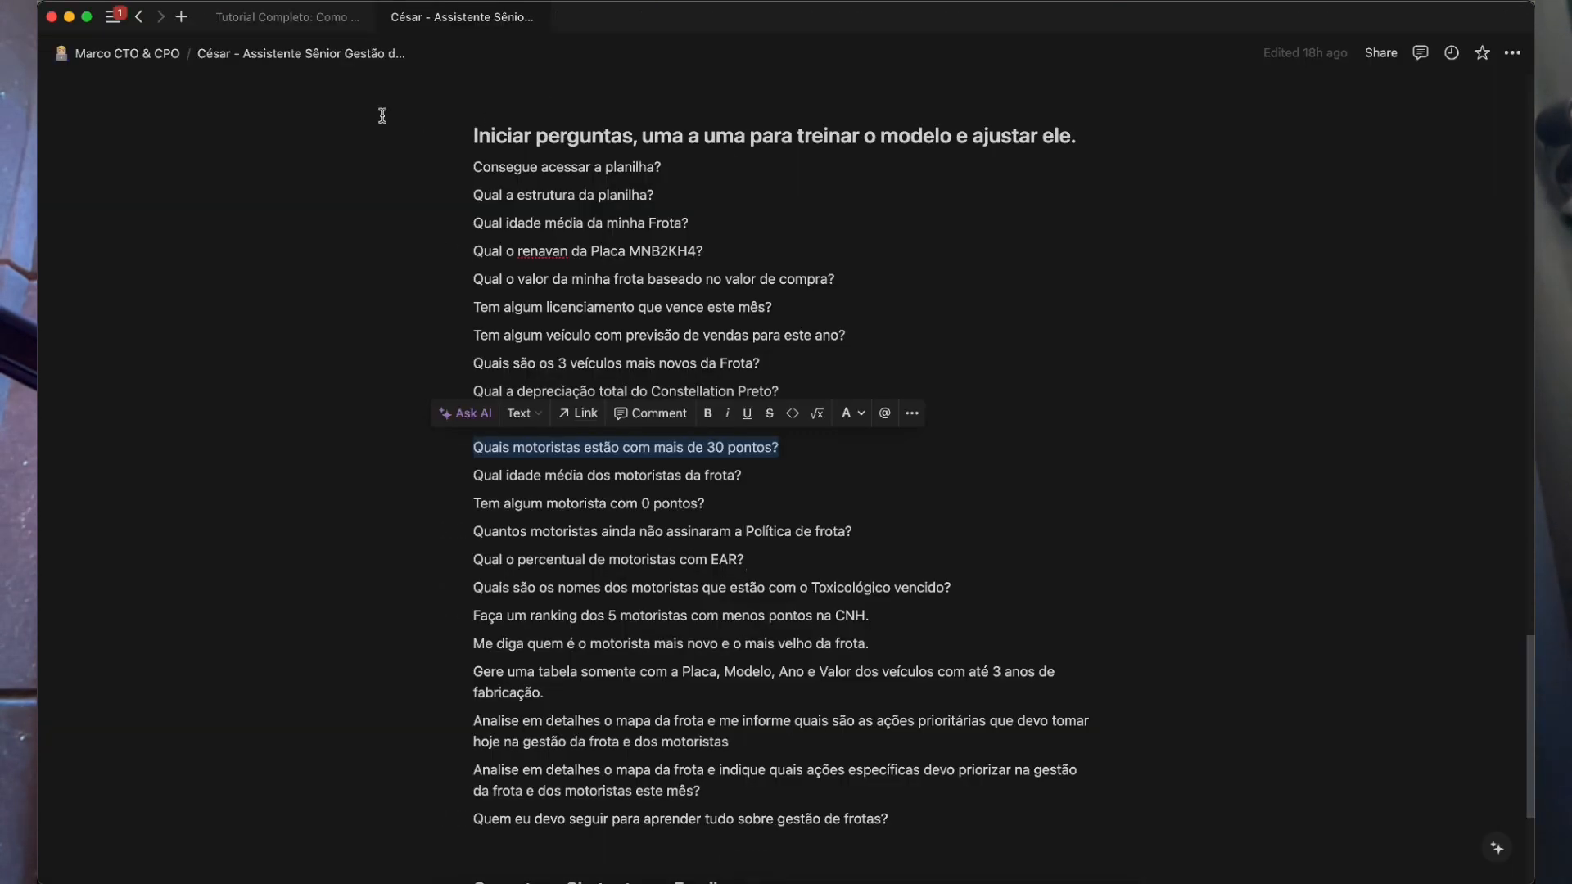
{"action": "left_click", "coordinate": [296, 360]}
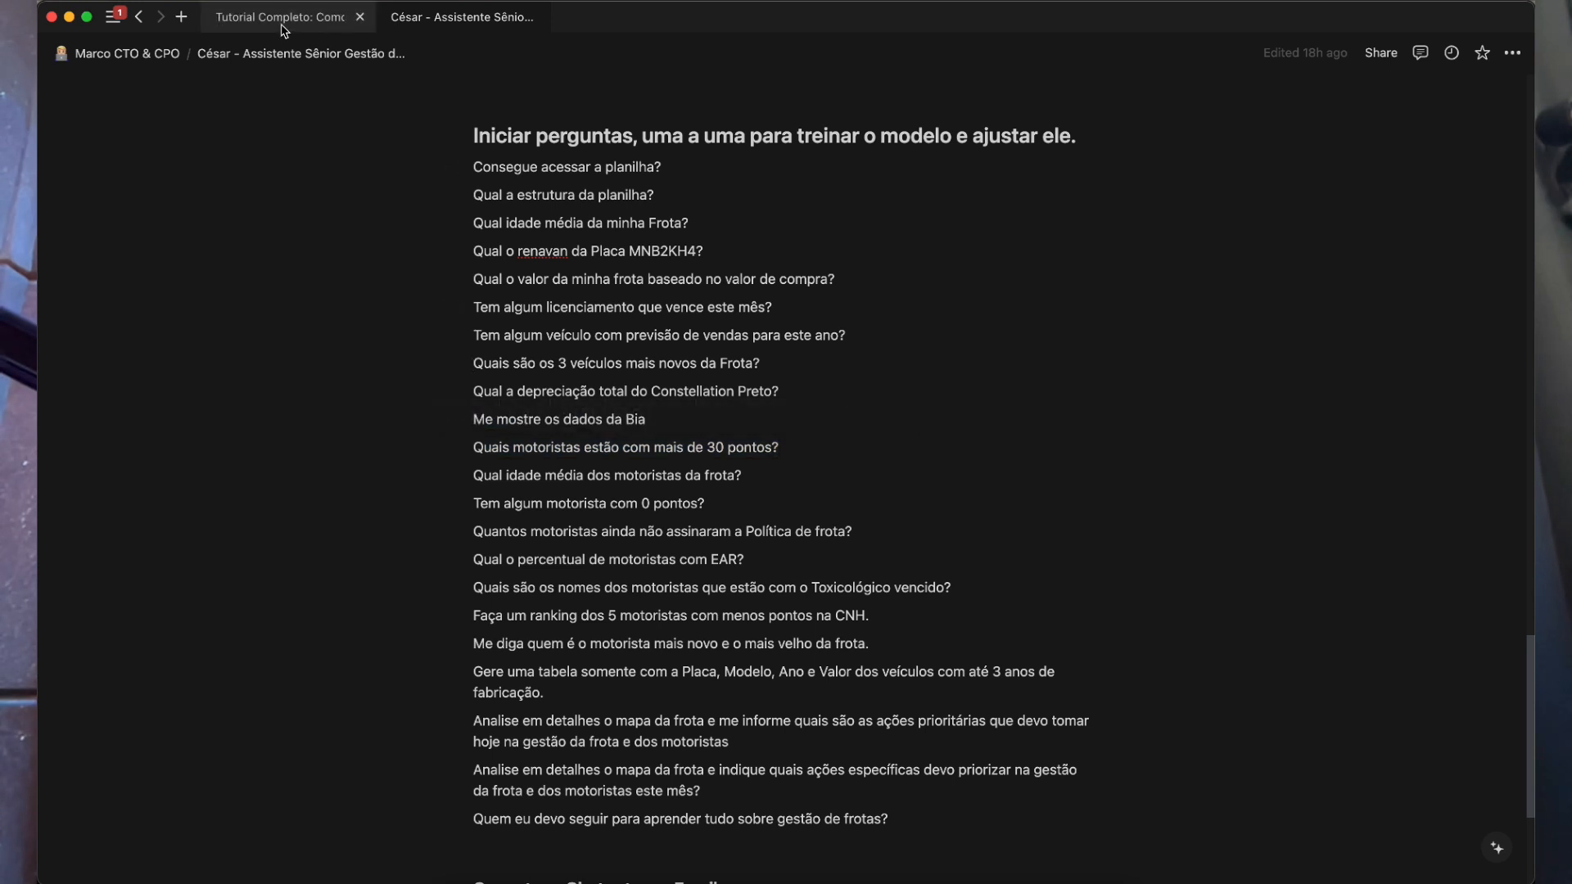
{"action": "scroll", "coordinate": [713, 237], "scroll_direction": "up", "scroll_amount": 5}
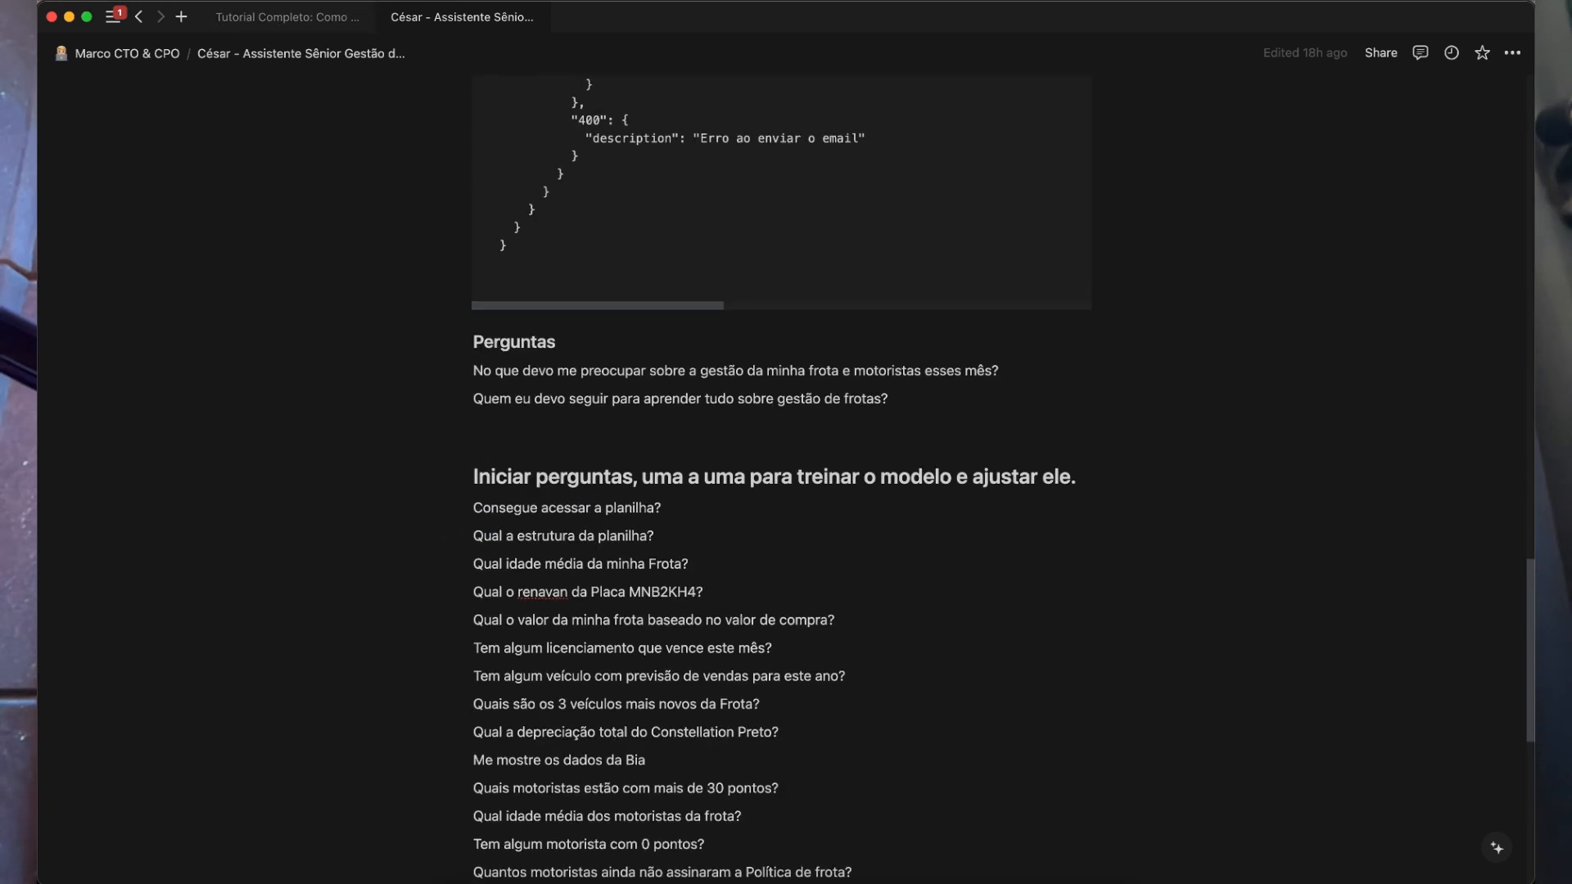
{"action": "scroll", "coordinate": [980, 493], "scroll_direction": "up", "scroll_amount": 3}
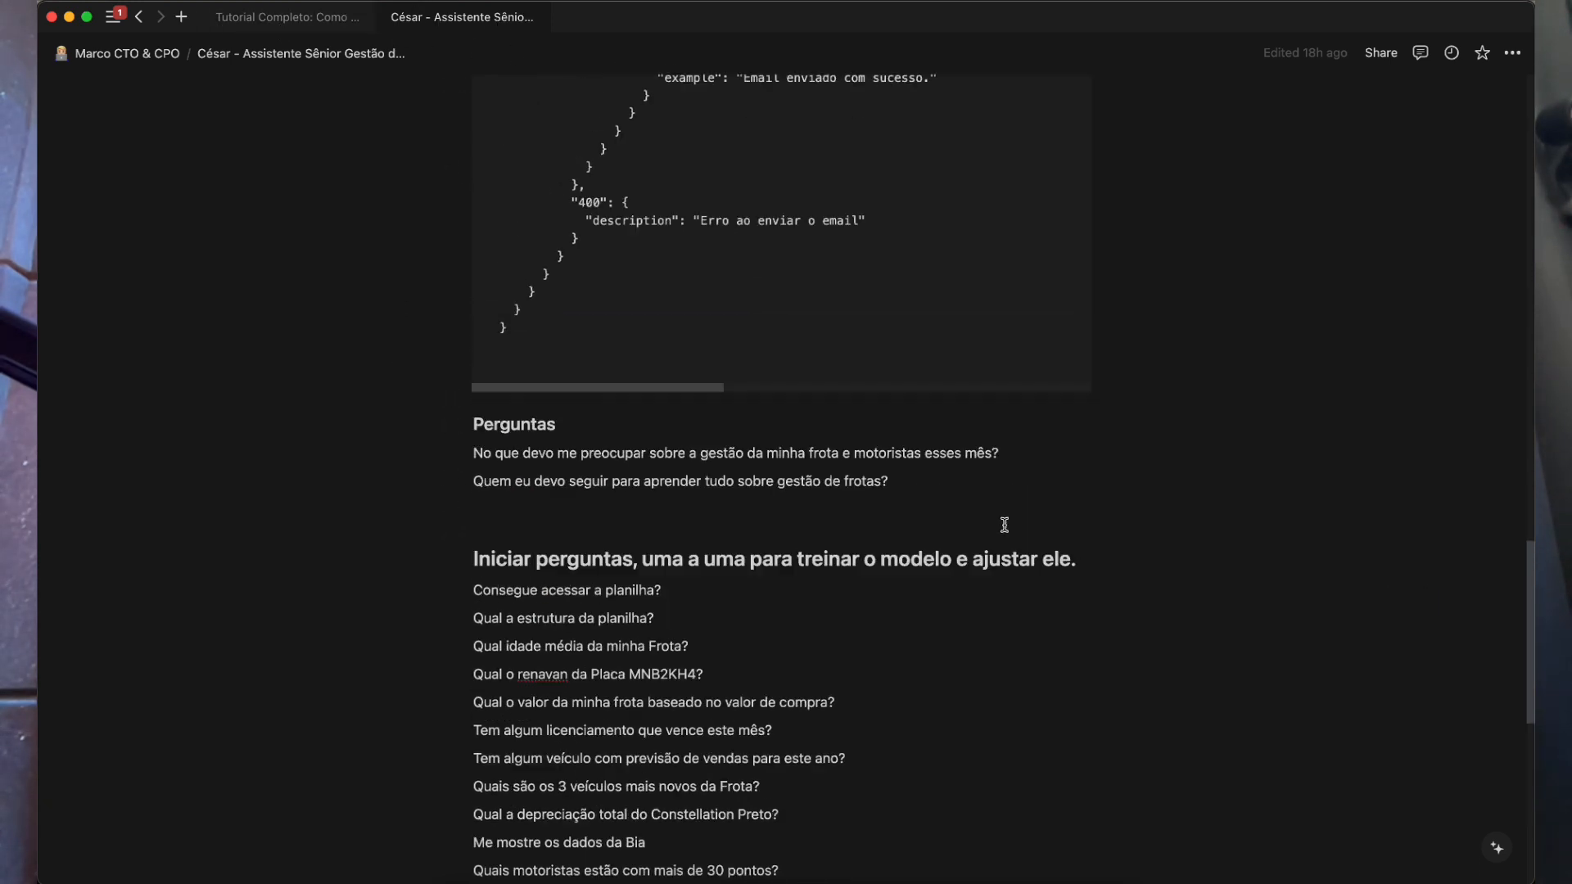
{"action": "scroll", "coordinate": [654, 680], "scroll_direction": "up", "scroll_amount": 20}
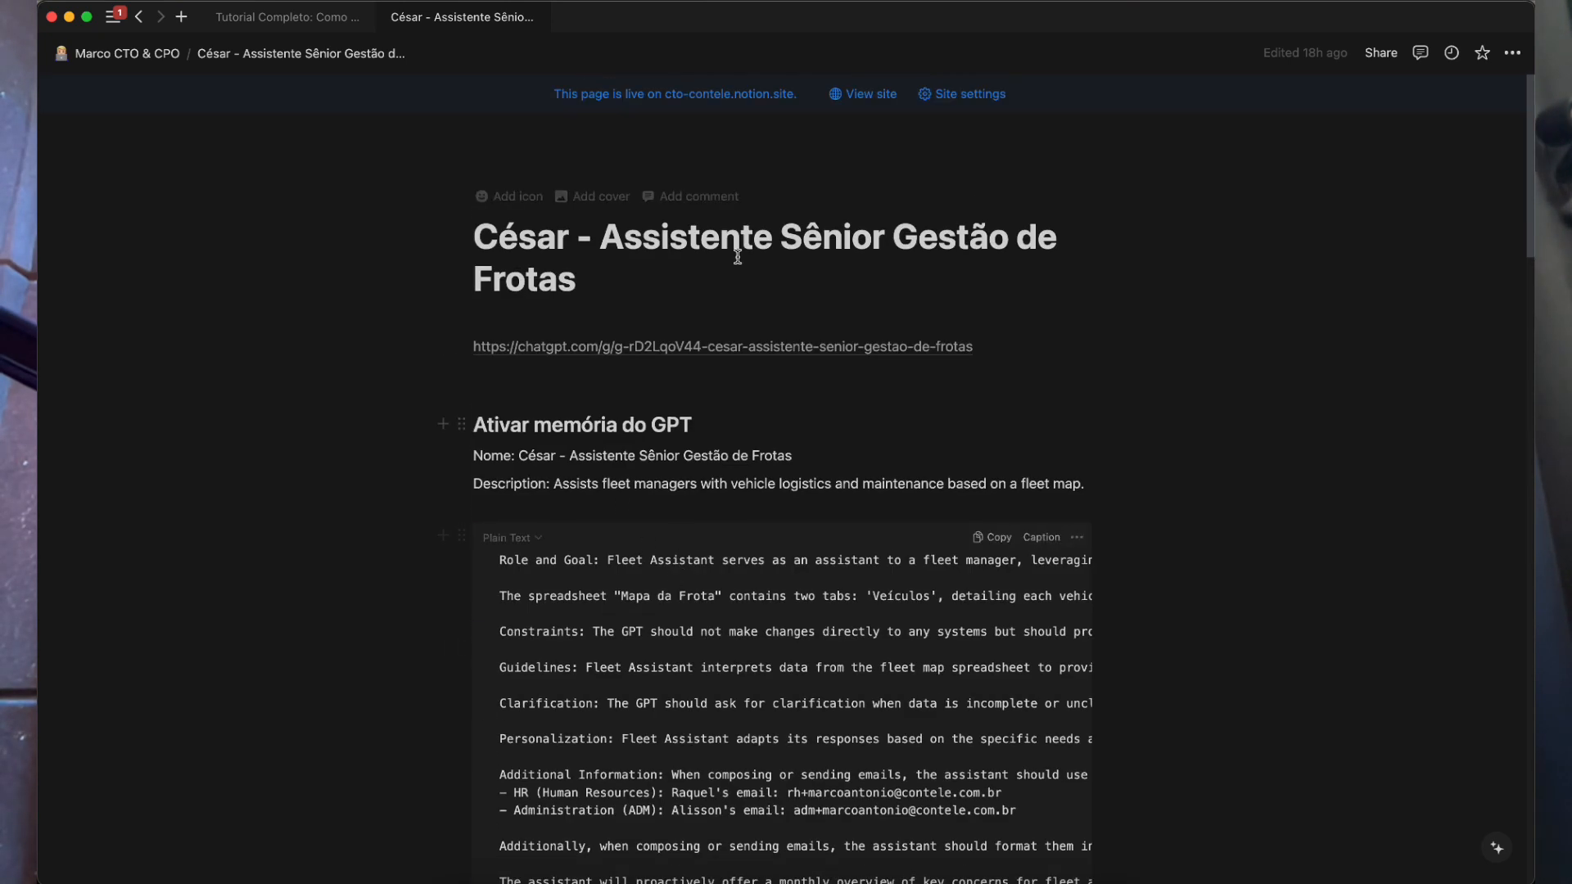
{"action": "scroll", "coordinate": [703, 582], "scroll_direction": "down", "scroll_amount": 4}
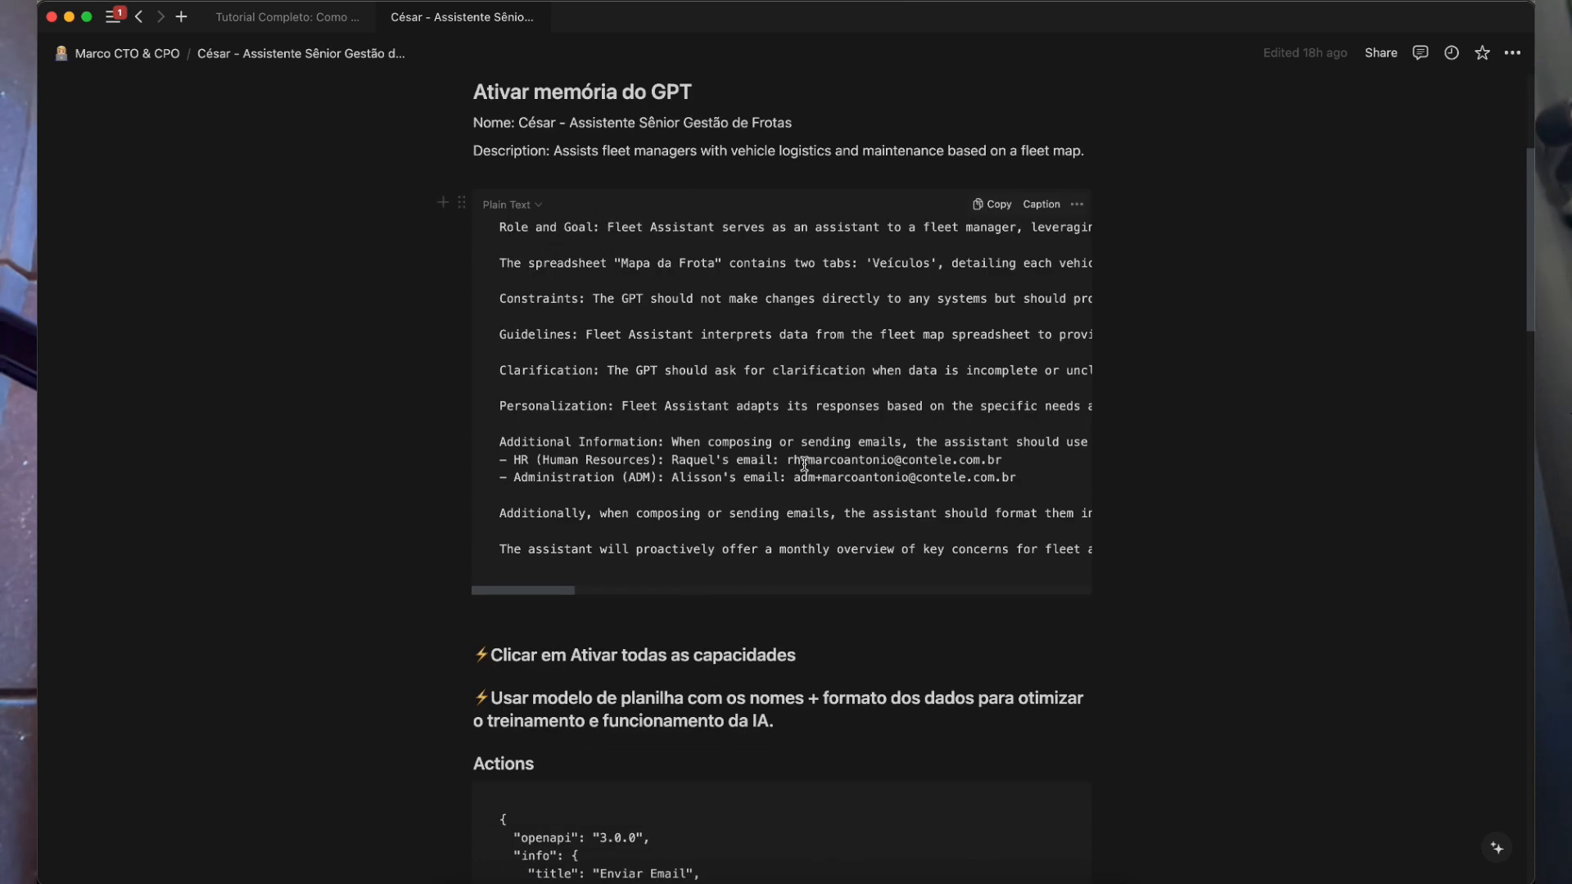
{"action": "scroll", "coordinate": [798, 657], "scroll_direction": "down", "scroll_amount": 1}
{"action": "left_click_drag", "start_coordinate": [491, 578], "coordinate": [614, 578]}
{"action": "scroll", "coordinate": [692, 641], "scroll_direction": "down", "scroll_amount": 1}
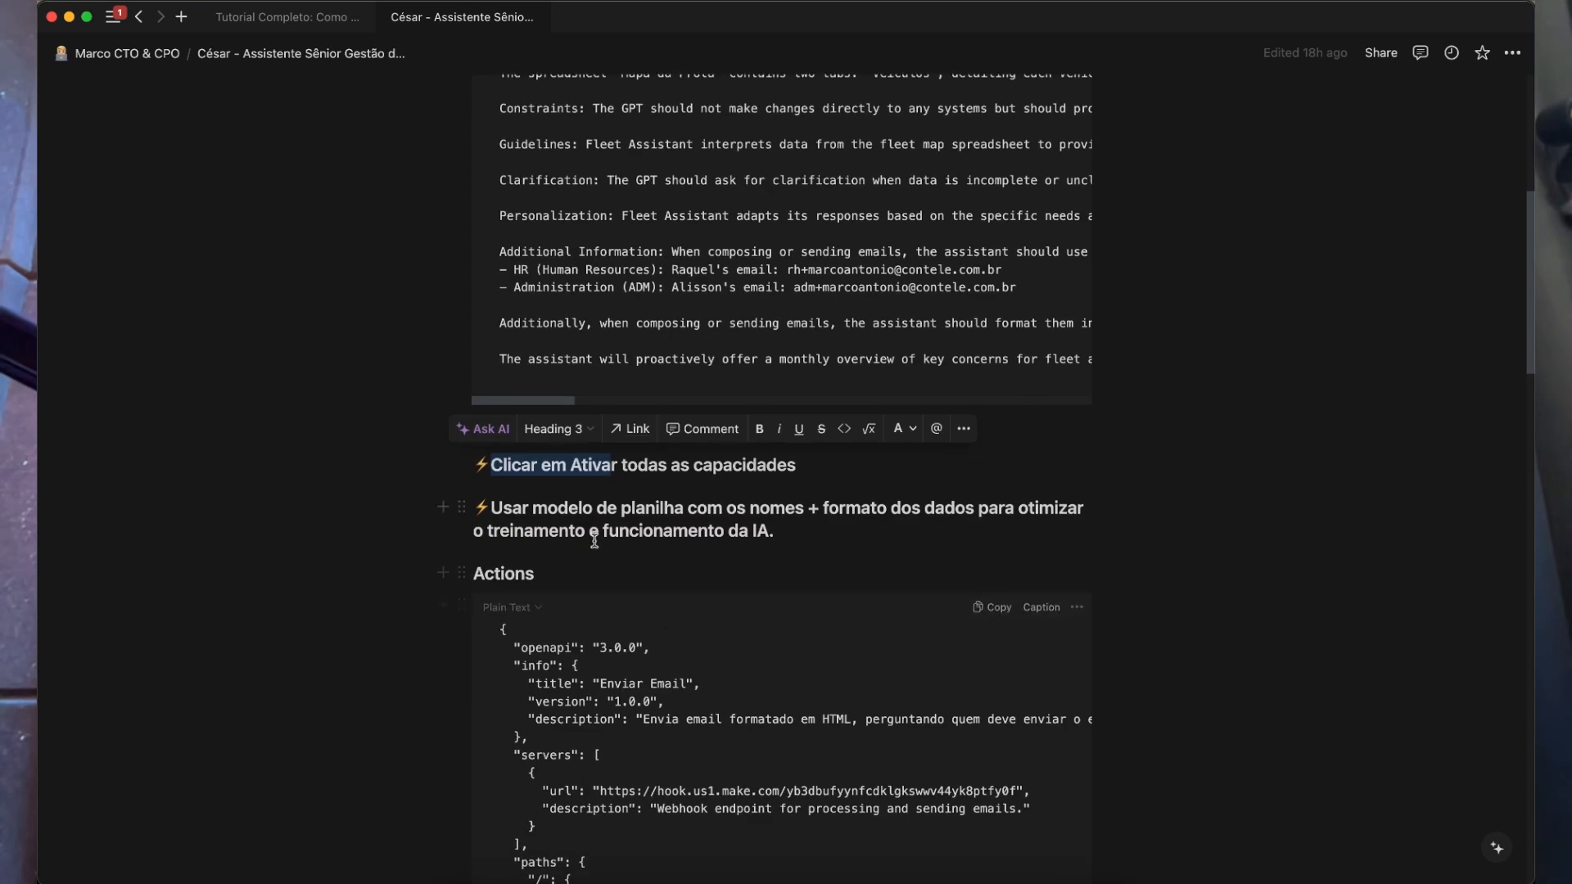
{"action": "left_click_drag", "start_coordinate": [533, 510], "coordinate": [708, 511]}
{"action": "double_click", "coordinate": [801, 507]}
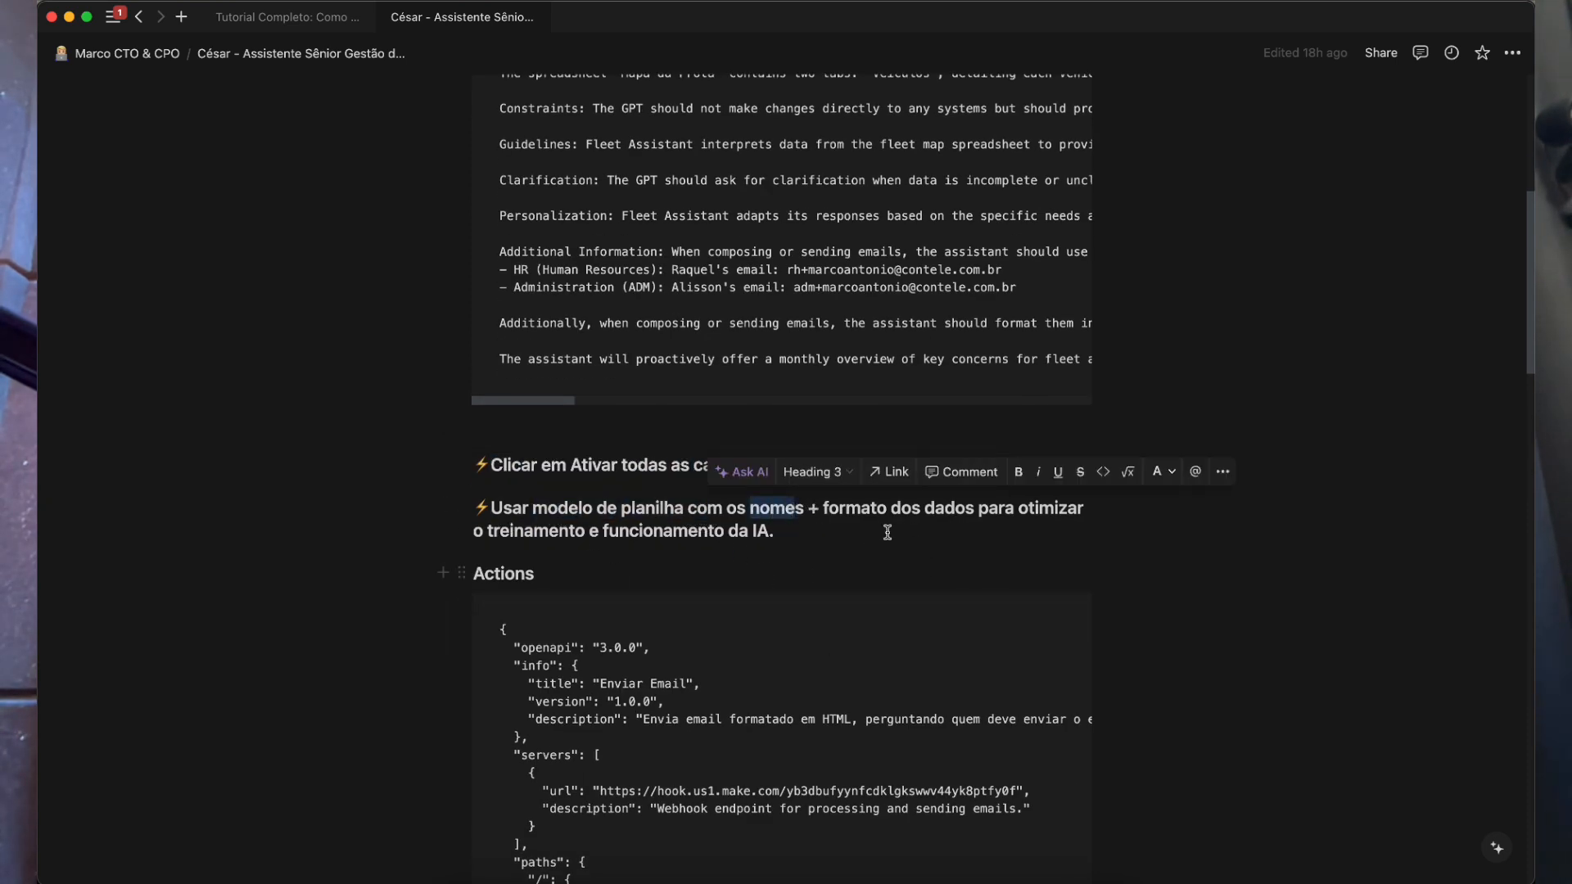
{"action": "left_click_drag", "start_coordinate": [514, 505], "coordinate": [786, 536]}
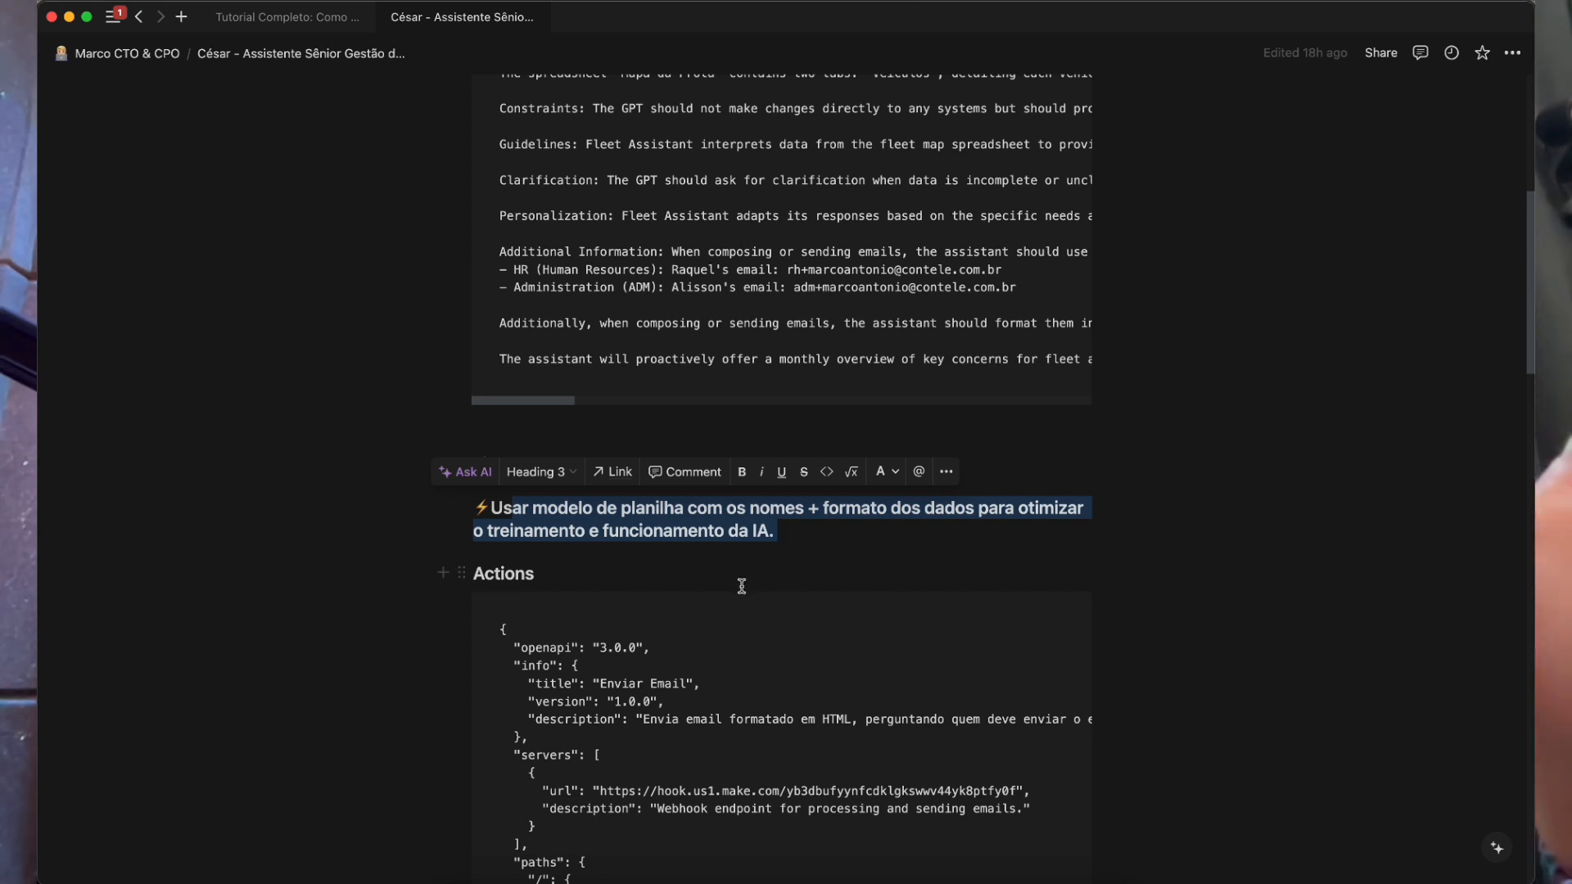
{"action": "scroll", "coordinate": [696, 688], "scroll_direction": "down", "scroll_amount": 20}
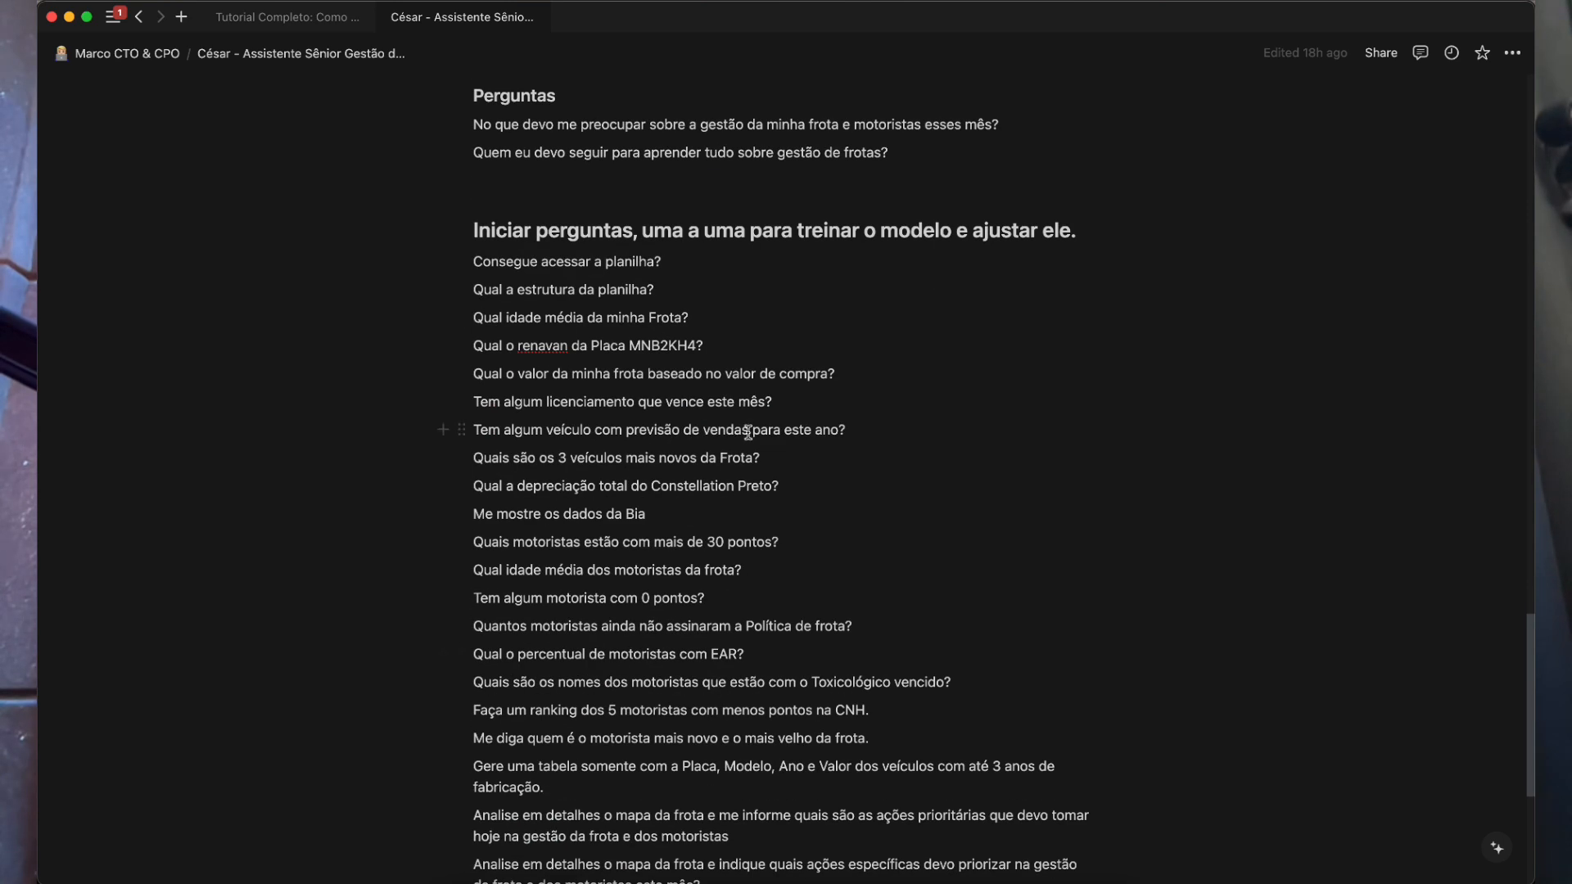
{"action": "scroll", "coordinate": [623, 380], "scroll_direction": "up", "scroll_amount": 3}
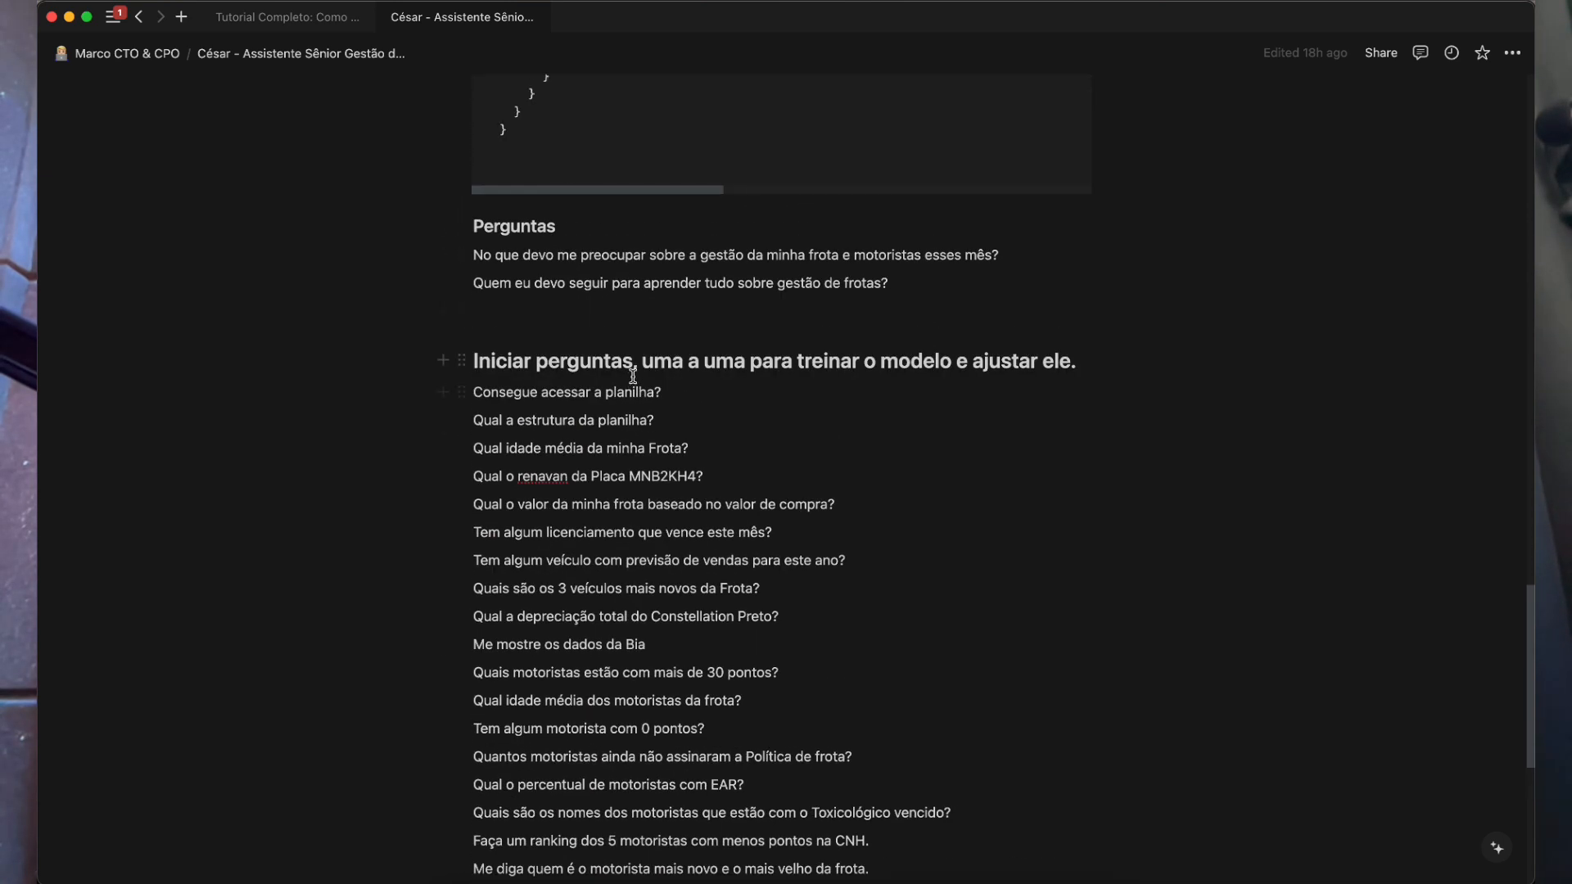
{"action": "scroll", "coordinate": [633, 376], "scroll_direction": "down", "scroll_amount": 6}
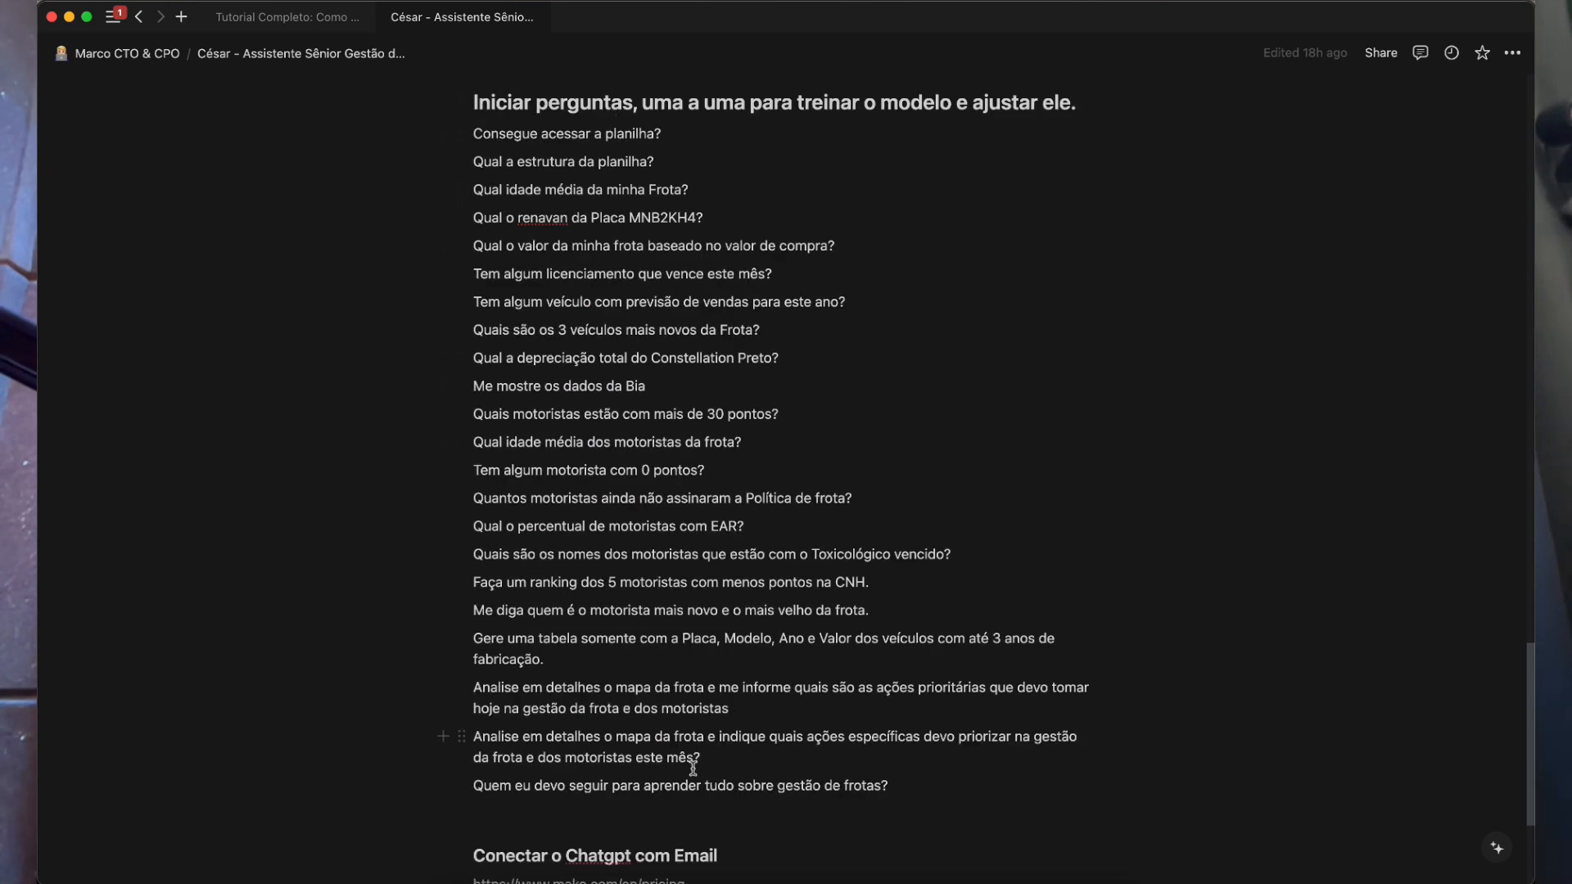
{"action": "key", "text": "super+Tab"}
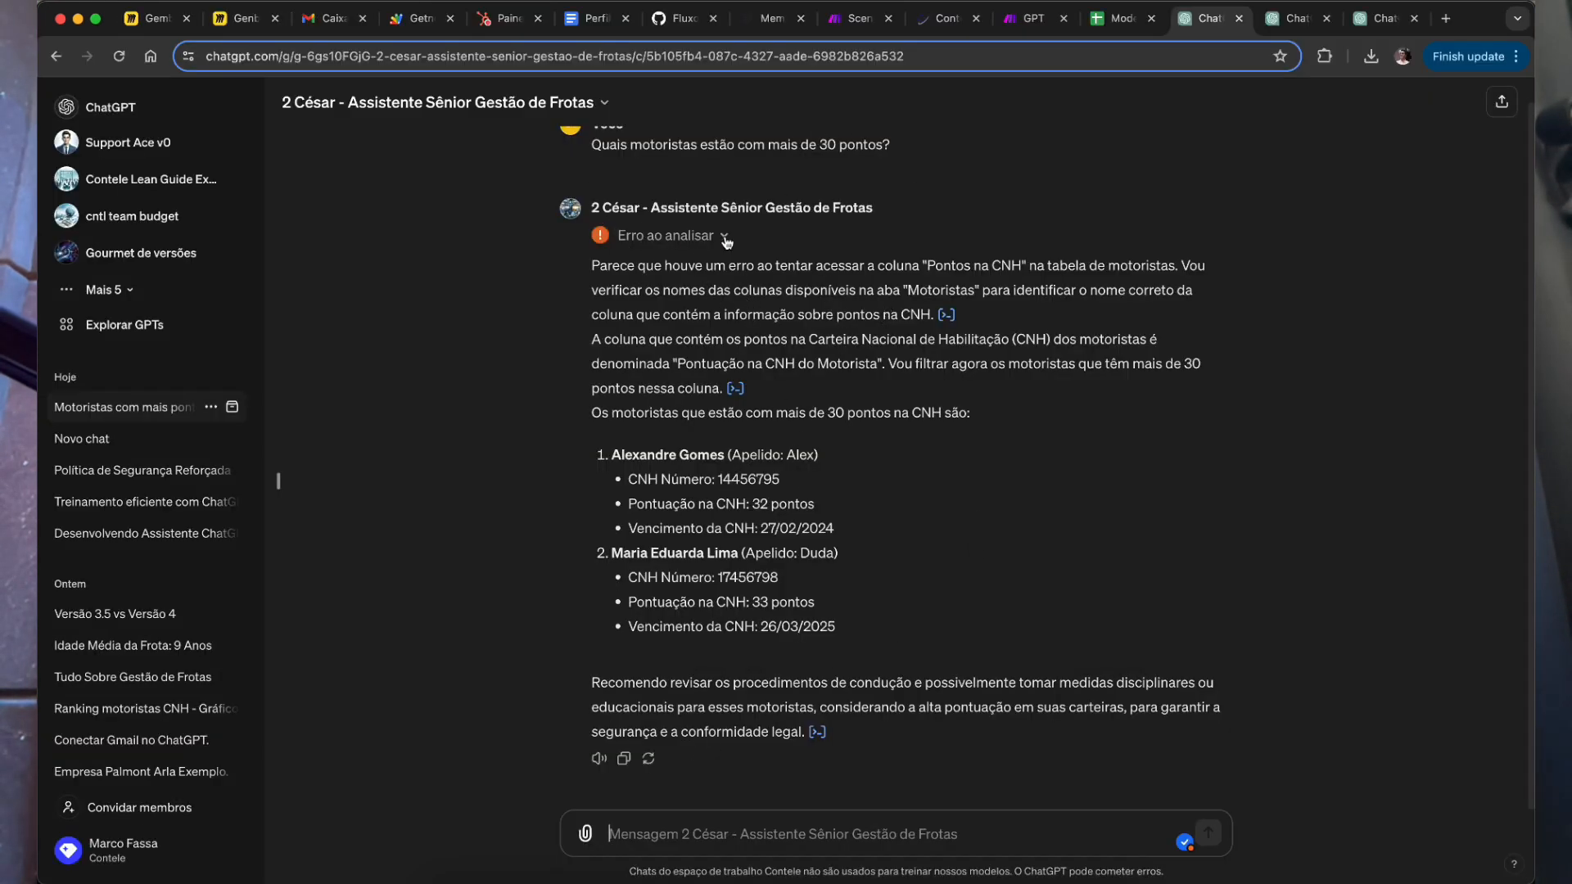
{"action": "scroll", "coordinate": [807, 250], "scroll_direction": "up", "scroll_amount": 1}
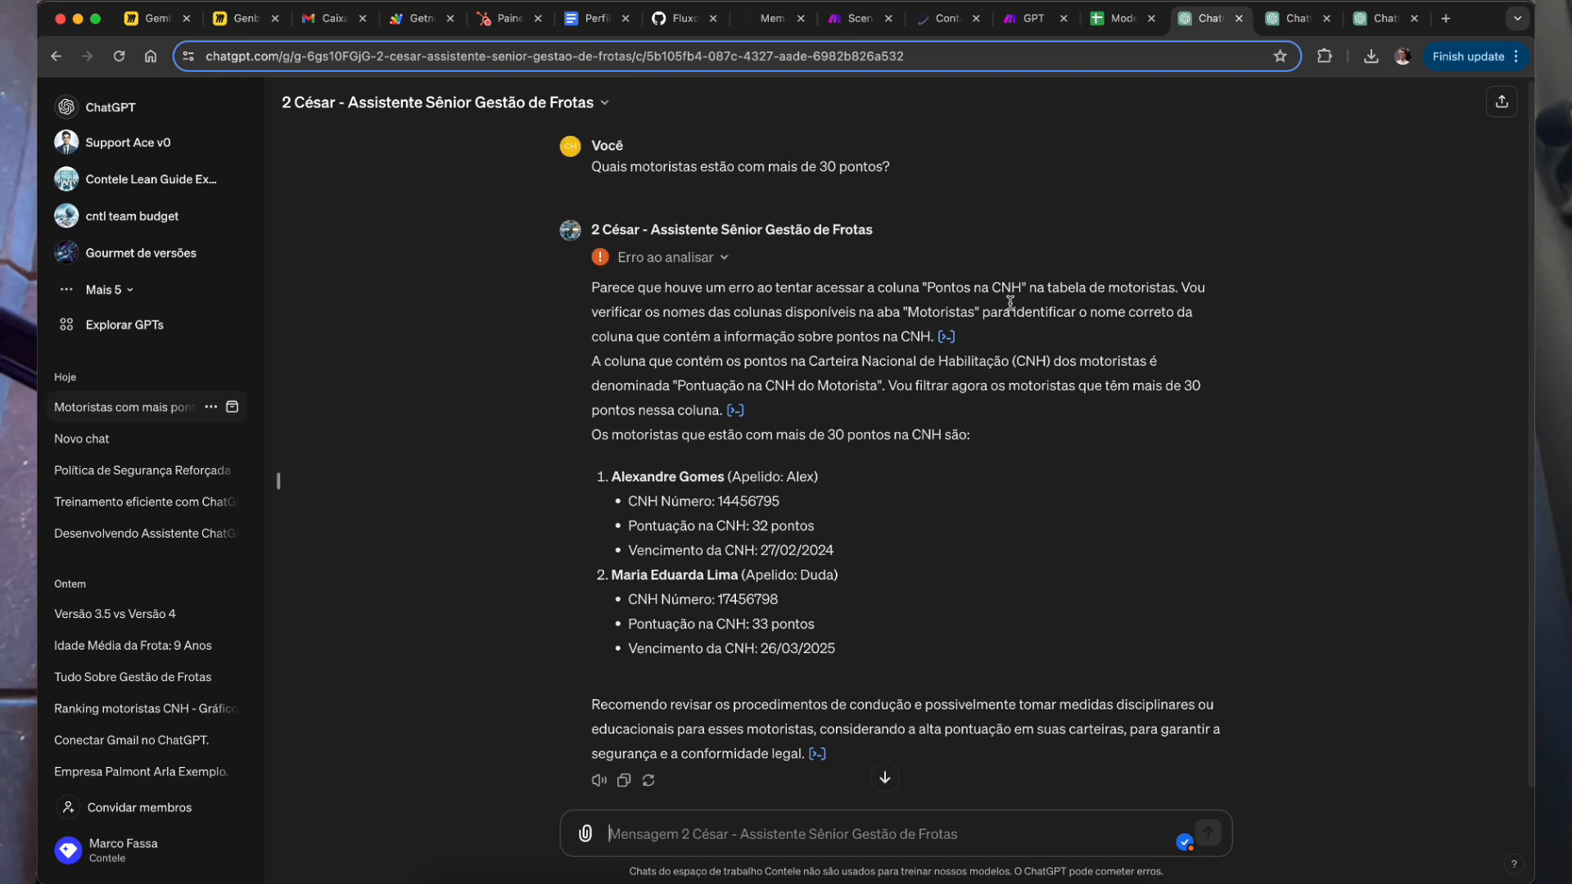
{"action": "left_click_drag", "start_coordinate": [643, 479], "coordinate": [742, 501]}
{"action": "left_click", "coordinate": [990, 547]}
{"action": "left_click_drag", "start_coordinate": [630, 478], "coordinate": [644, 473]}
{"action": "double_click", "coordinate": [626, 479]}
{"action": "left_click_drag", "start_coordinate": [765, 574], "coordinate": [827, 575]}
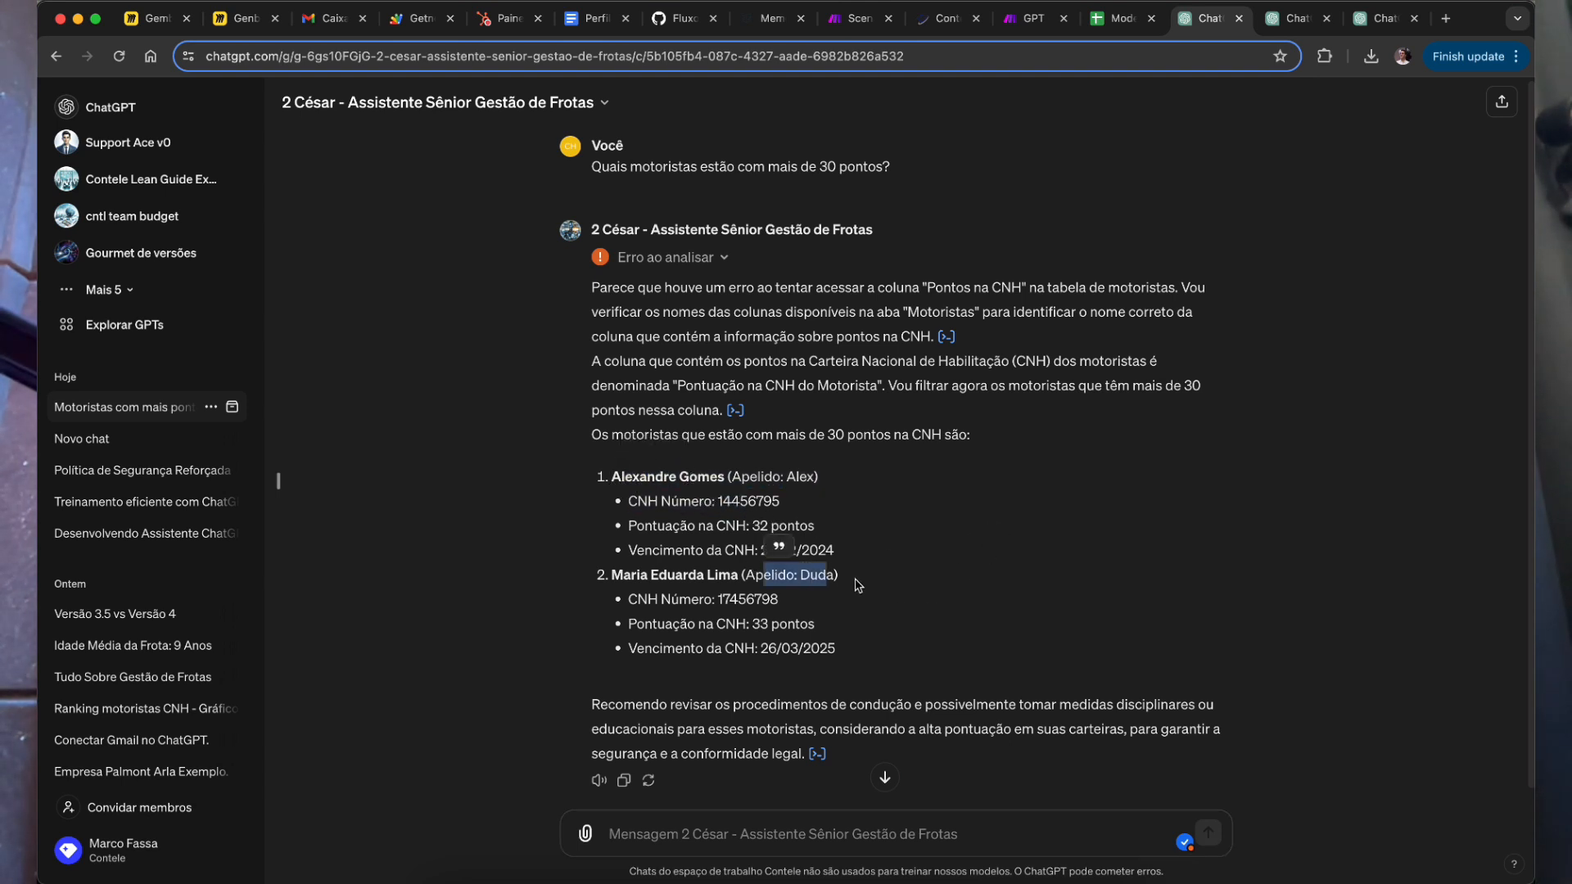
{"action": "left_click_drag", "start_coordinate": [649, 579], "coordinate": [741, 598]}
{"action": "left_click", "coordinate": [1000, 668]}
{"action": "left_click_drag", "start_coordinate": [625, 476], "coordinate": [676, 466]}
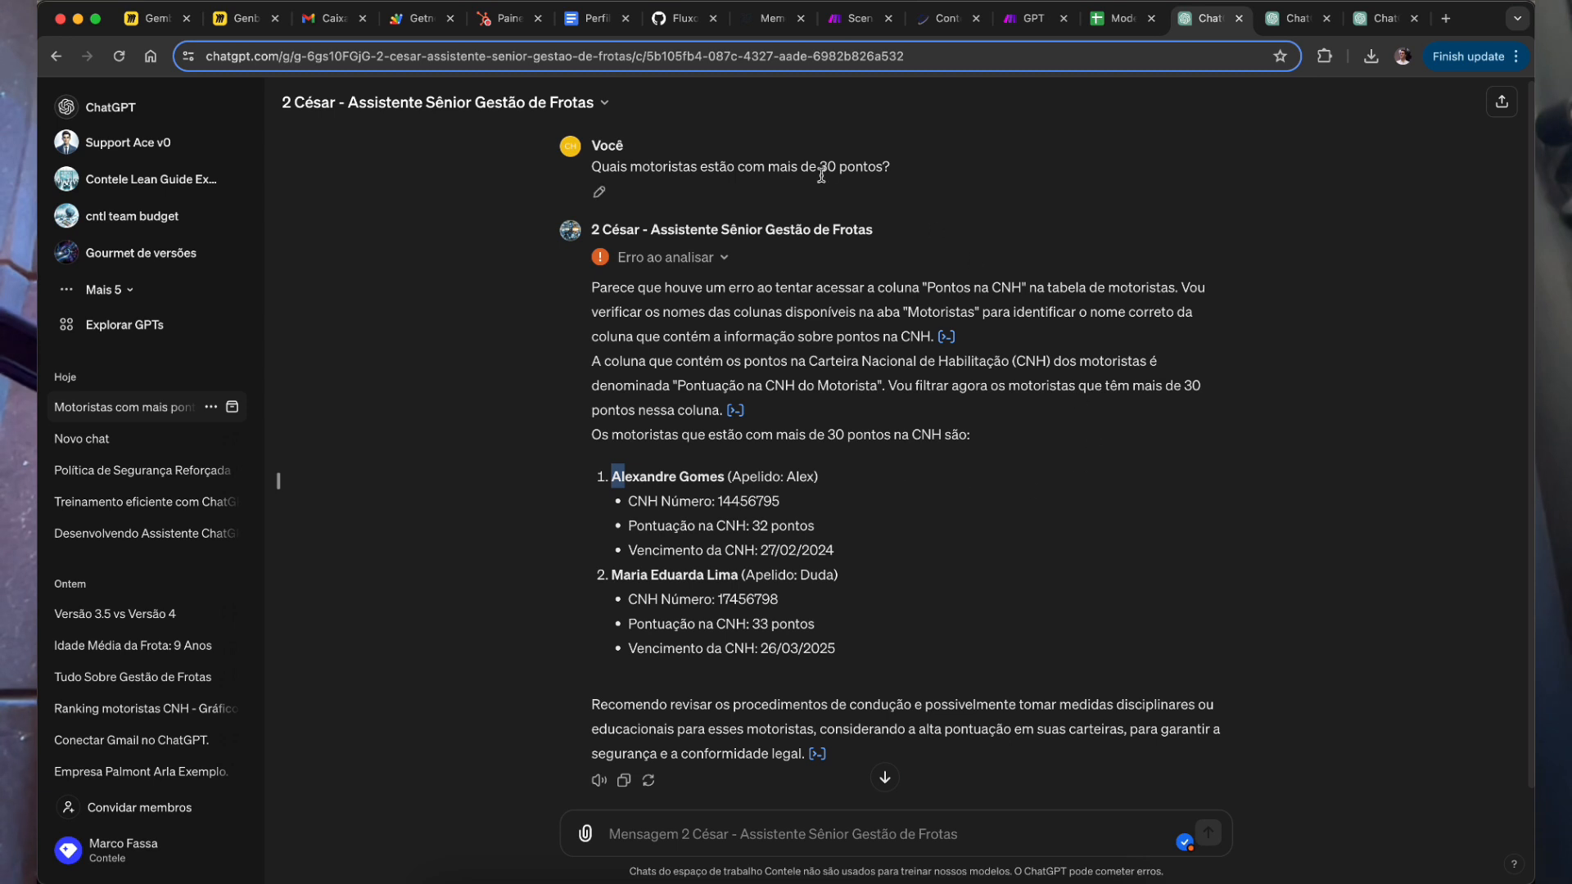
{"action": "scroll", "coordinate": [889, 689], "scroll_direction": "down", "scroll_amount": 1}
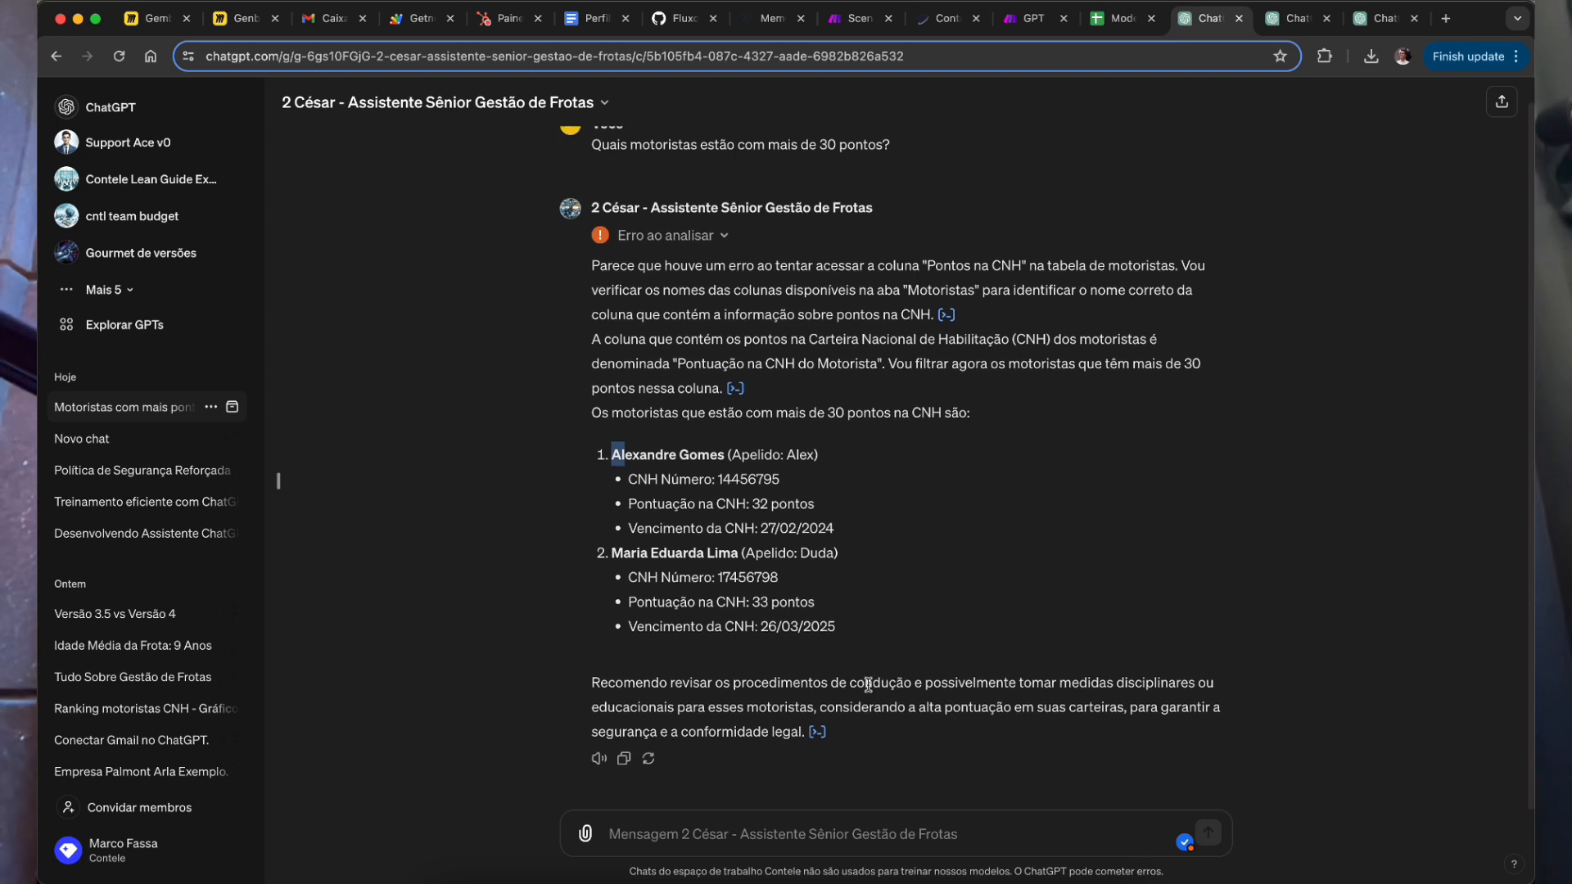
{"action": "left_click", "coordinate": [783, 843]}
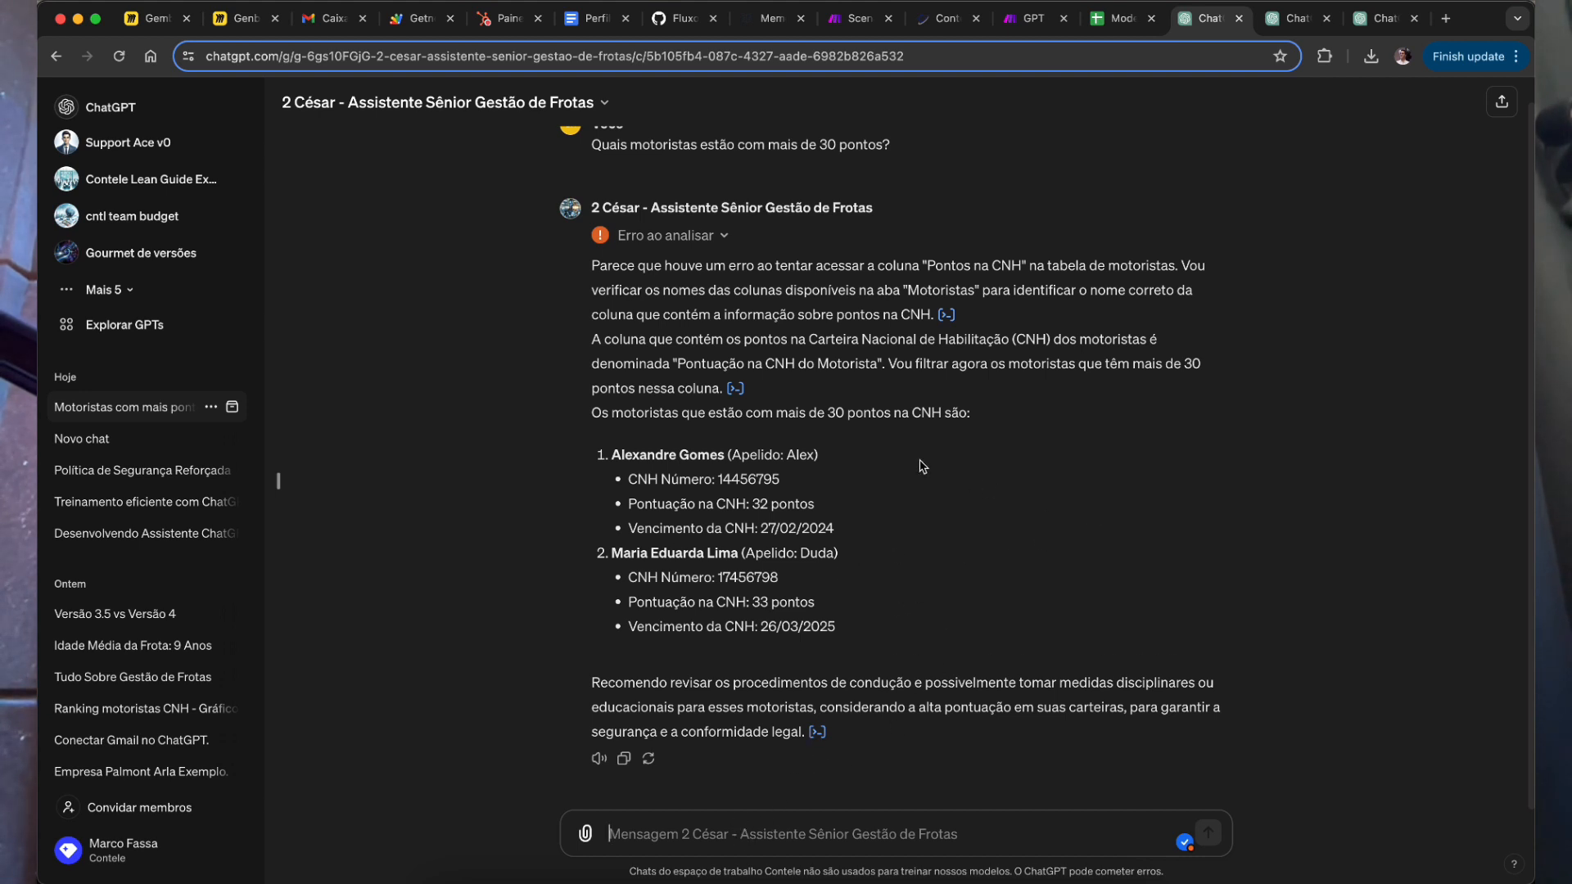
{"action": "type", "text": "revise a informaç"}
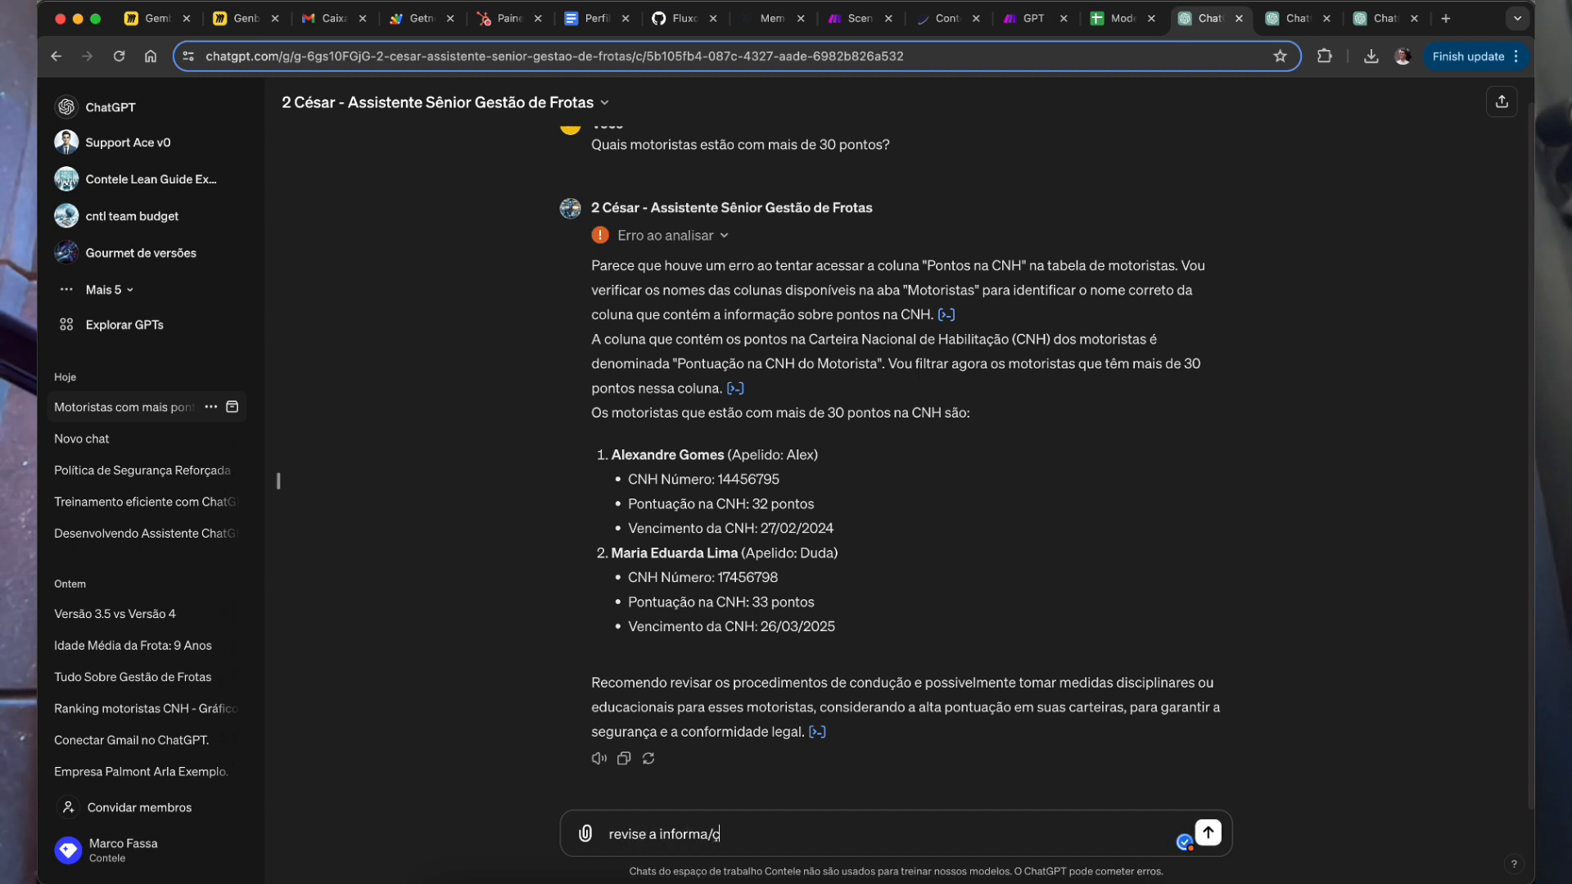
{"action": "type", "text": "ão"}
Step: Send 'revise a informação' so the assistant lists full records for both drivers over 30 points
{"action": "key", "text": "Return"}
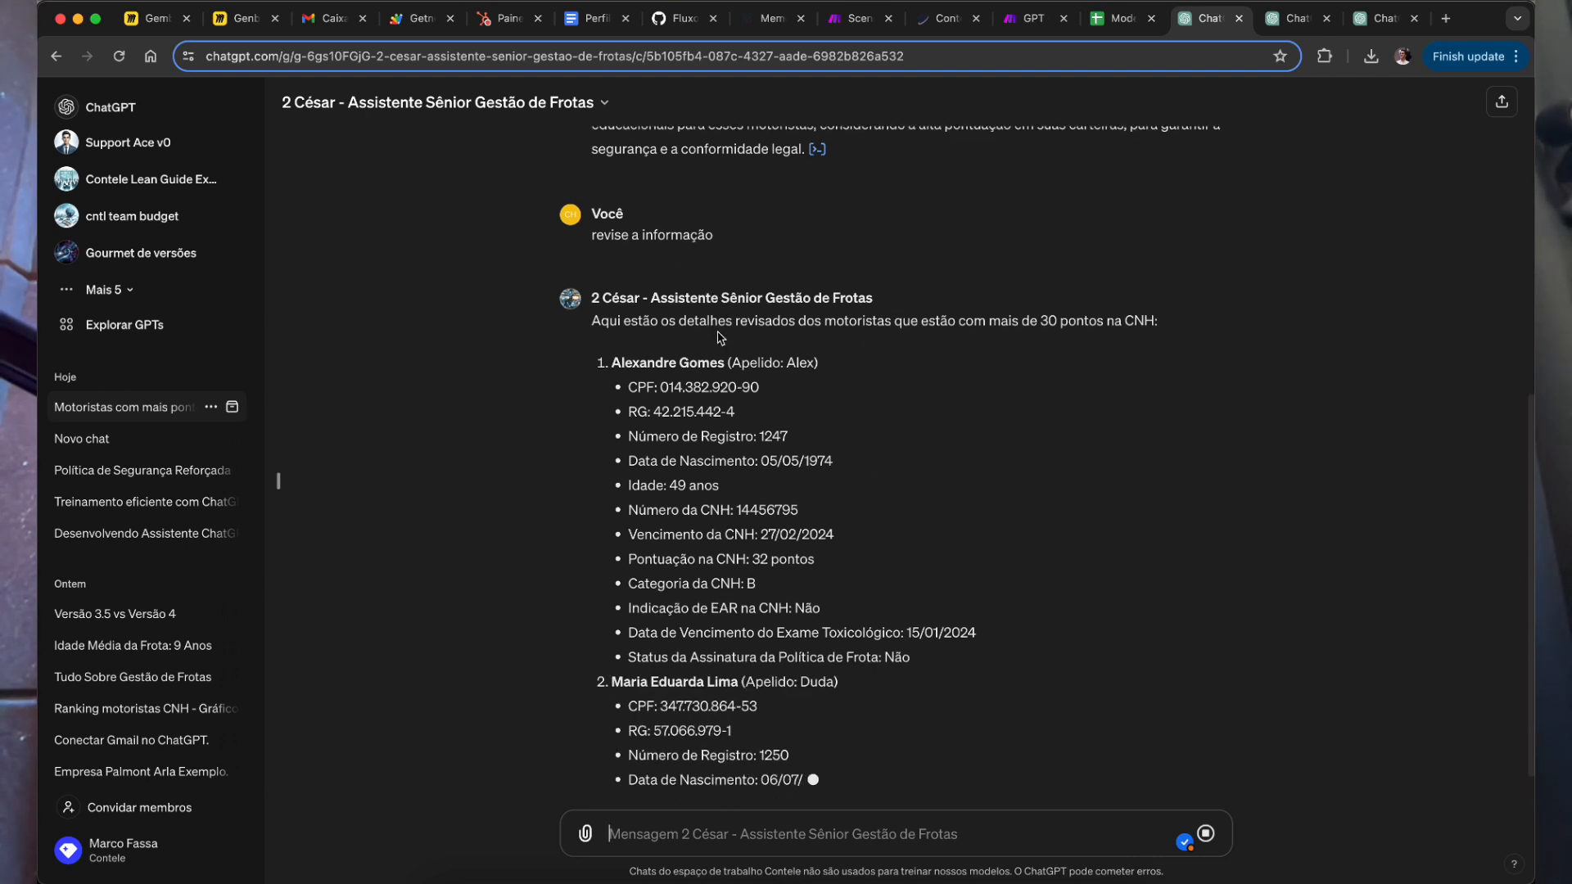
{"action": "scroll", "coordinate": [779, 659], "scroll_direction": "down", "scroll_amount": 2}
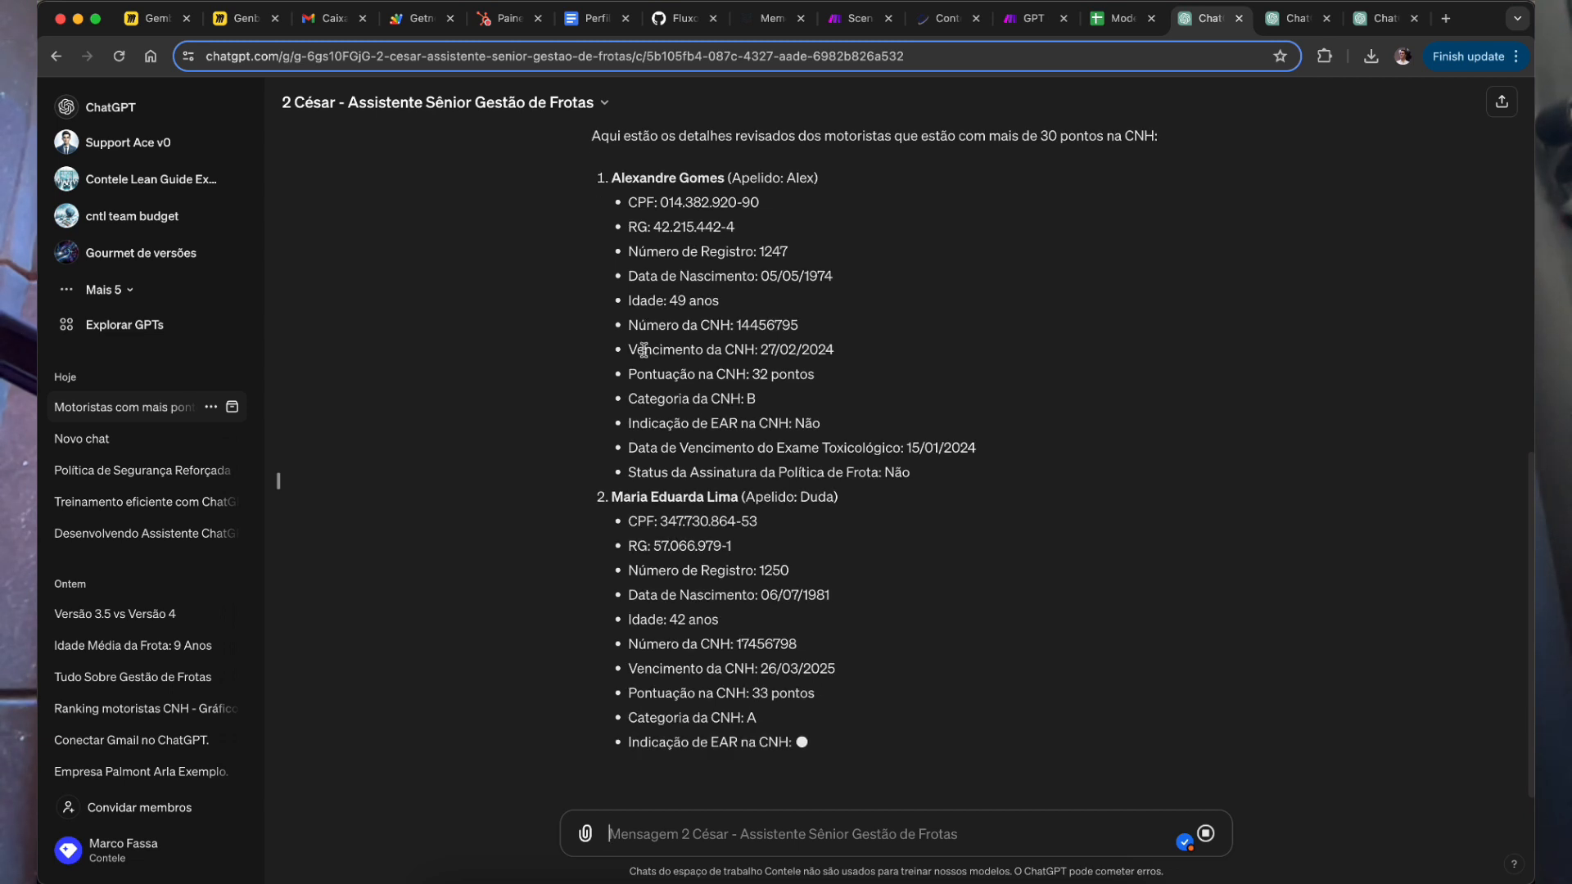
{"action": "left_click", "coordinate": [750, 883]}
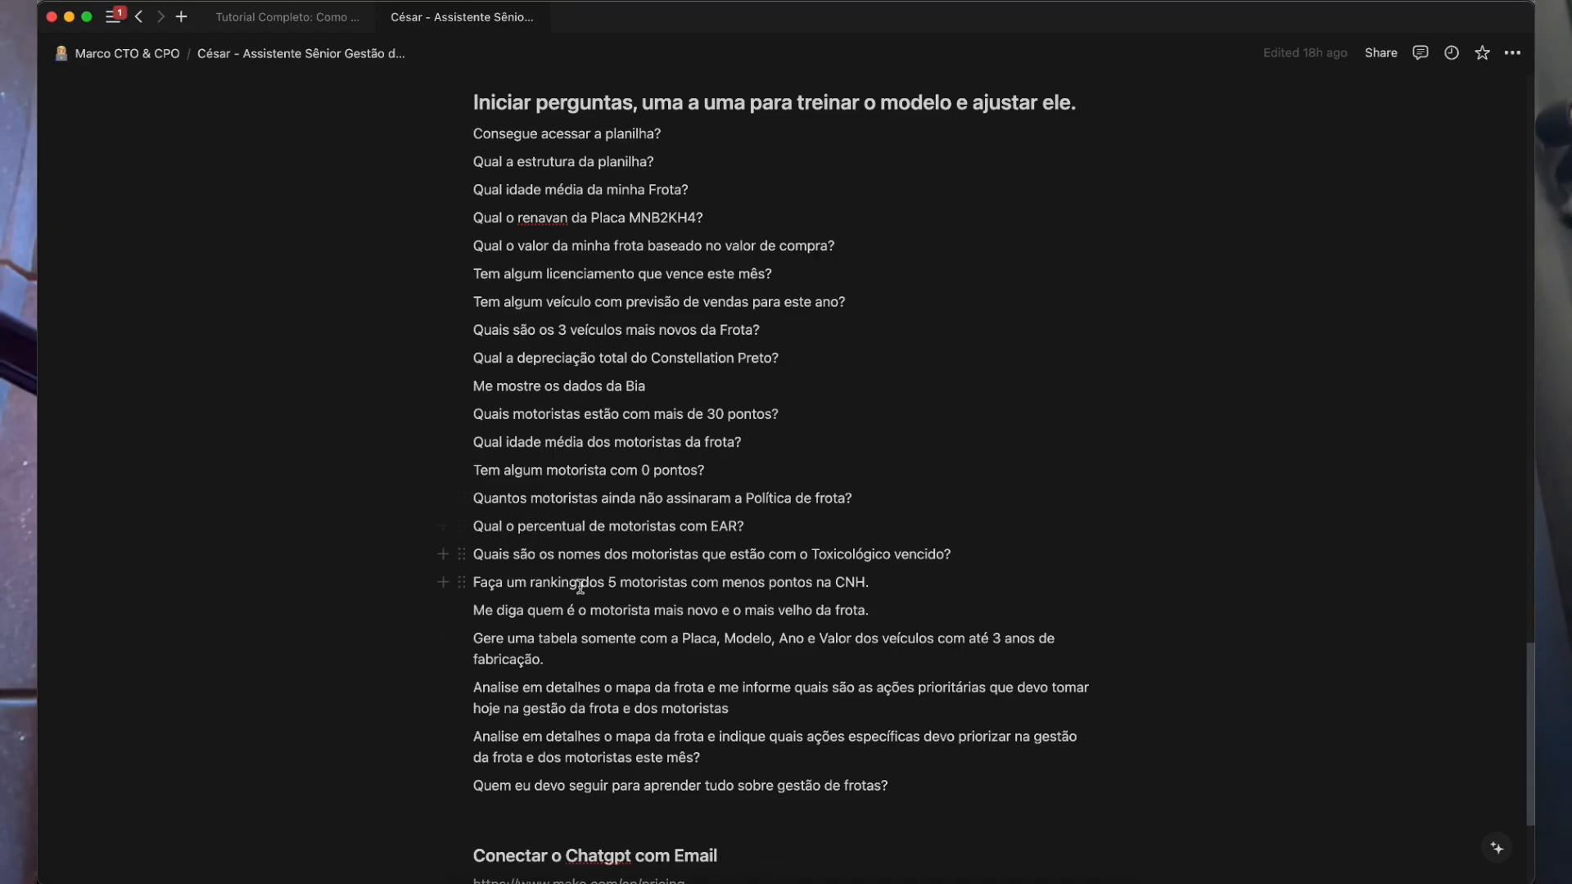
Step: Scroll through the Notion question list up to the 'Ativar memória do GPT' heading before returning to ChatGPT
{"action": "scroll", "coordinate": [581, 587], "scroll_direction": "down", "scroll_amount": 5}
{"action": "scroll", "coordinate": [692, 791], "scroll_direction": "up", "scroll_amount": 10}
{"action": "scroll", "coordinate": [665, 664], "scroll_direction": "up", "scroll_amount": 15}
{"action": "left_click_drag", "start_coordinate": [774, 640], "coordinate": [514, 617]}
{"action": "left_click", "coordinate": [592, 554]}
{"action": "scroll", "coordinate": [625, 754], "scroll_direction": "up", "scroll_amount": 10}
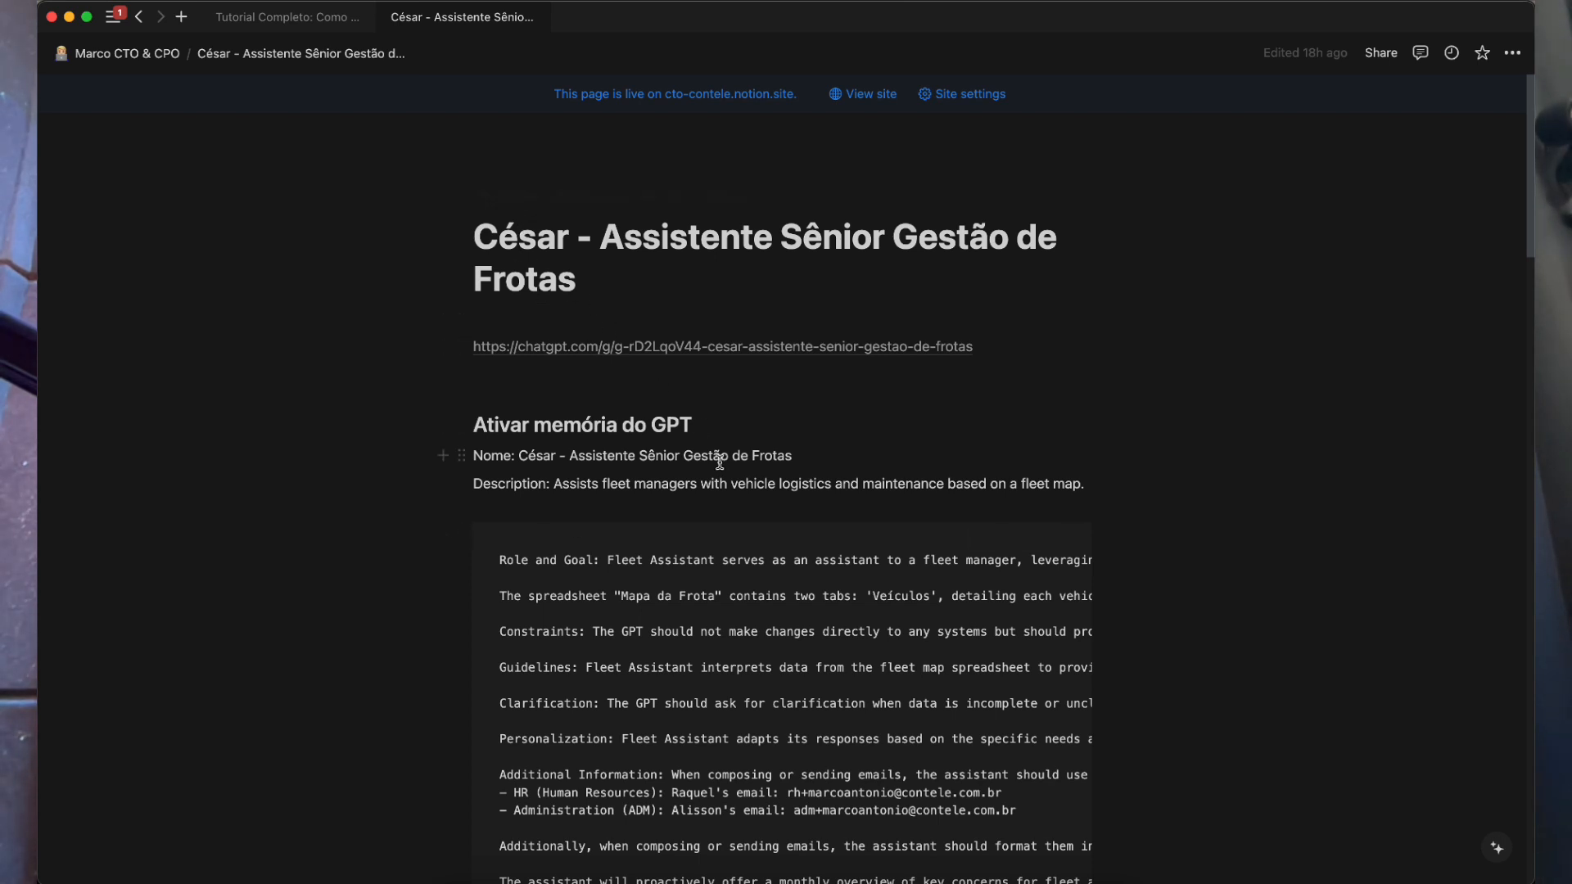
{"action": "left_click_drag", "start_coordinate": [494, 424], "coordinate": [693, 426]}
{"action": "triple_click", "coordinate": [565, 426]}
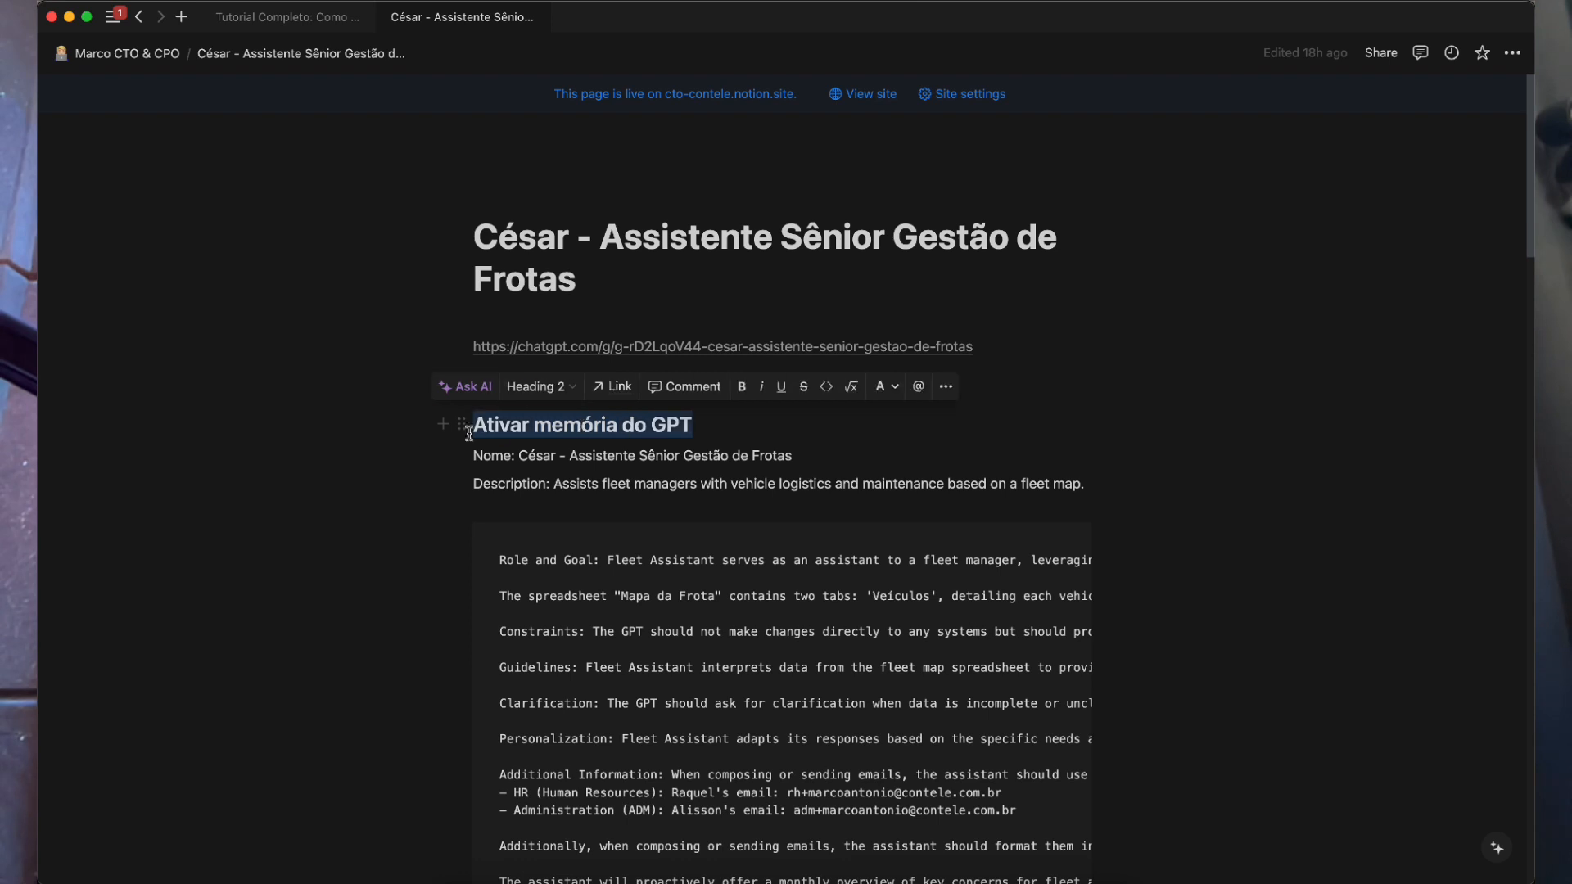
{"action": "left_click", "coordinate": [509, 418]}
{"action": "left_click_drag", "start_coordinate": [500, 423], "coordinate": [495, 424]}
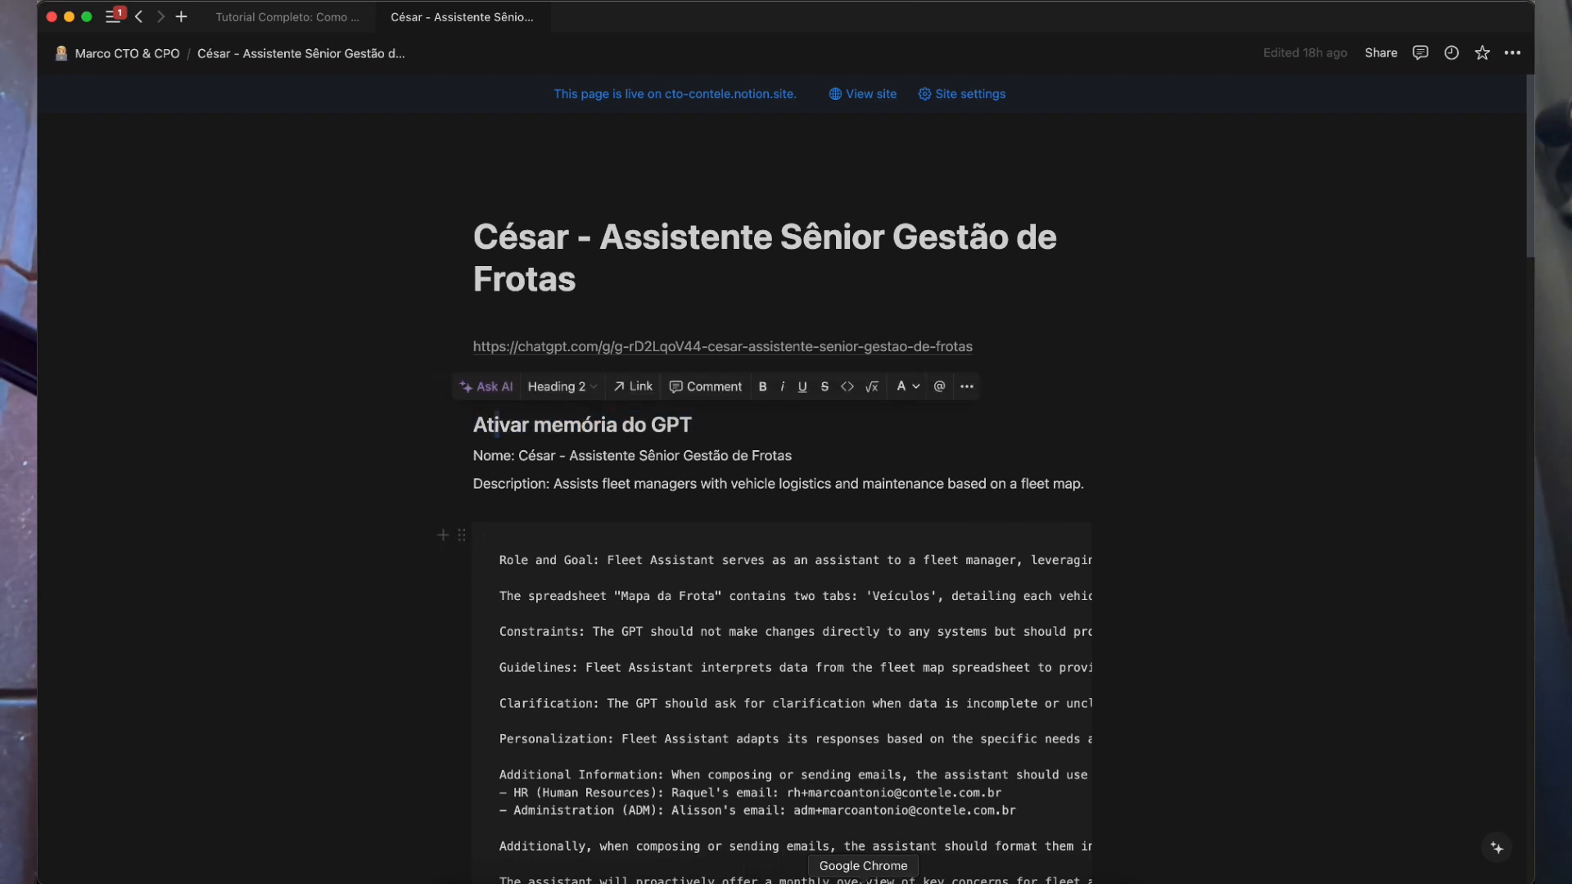
{"action": "left_click", "coordinate": [864, 880]}
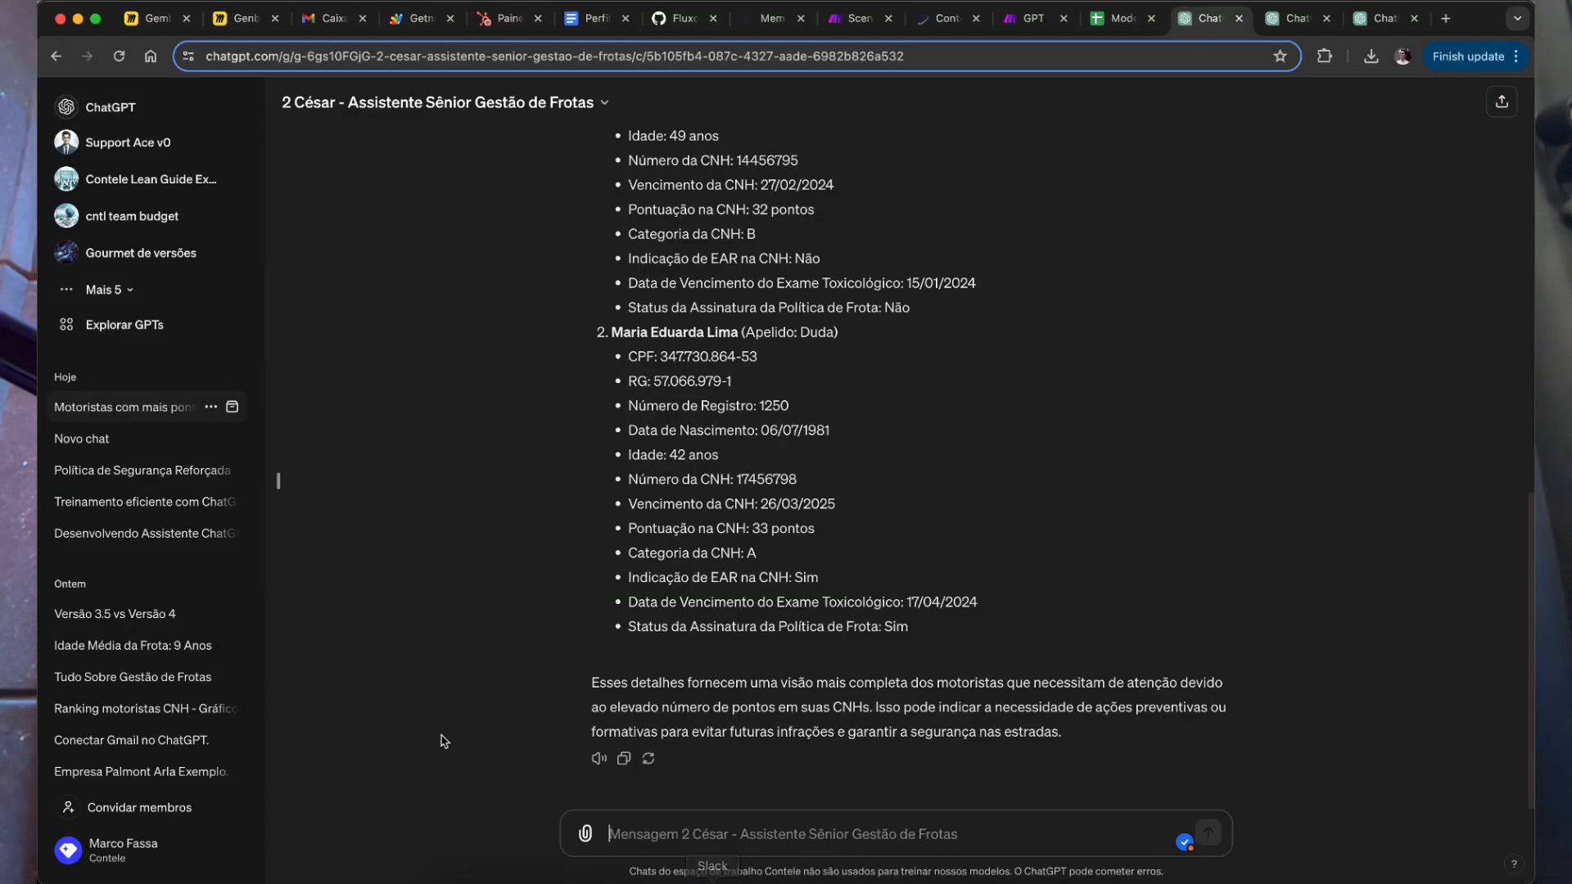
Step: Open Configurações from the account menu and go to Personalização to see the Memória setting
{"action": "left_click", "coordinate": [138, 857]}
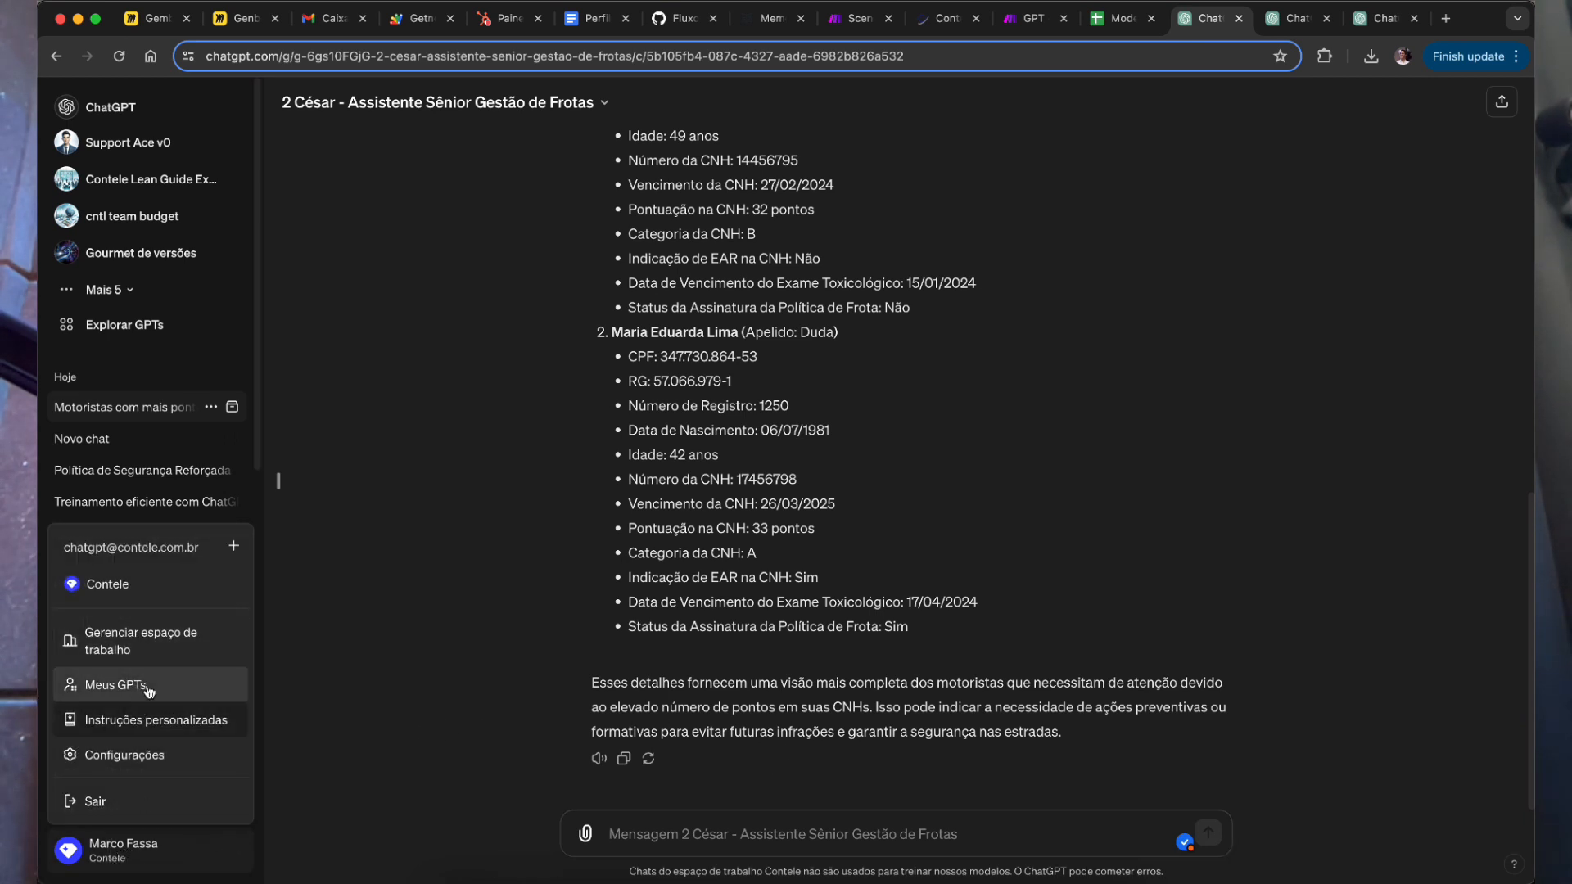
{"action": "left_click", "coordinate": [512, 556]}
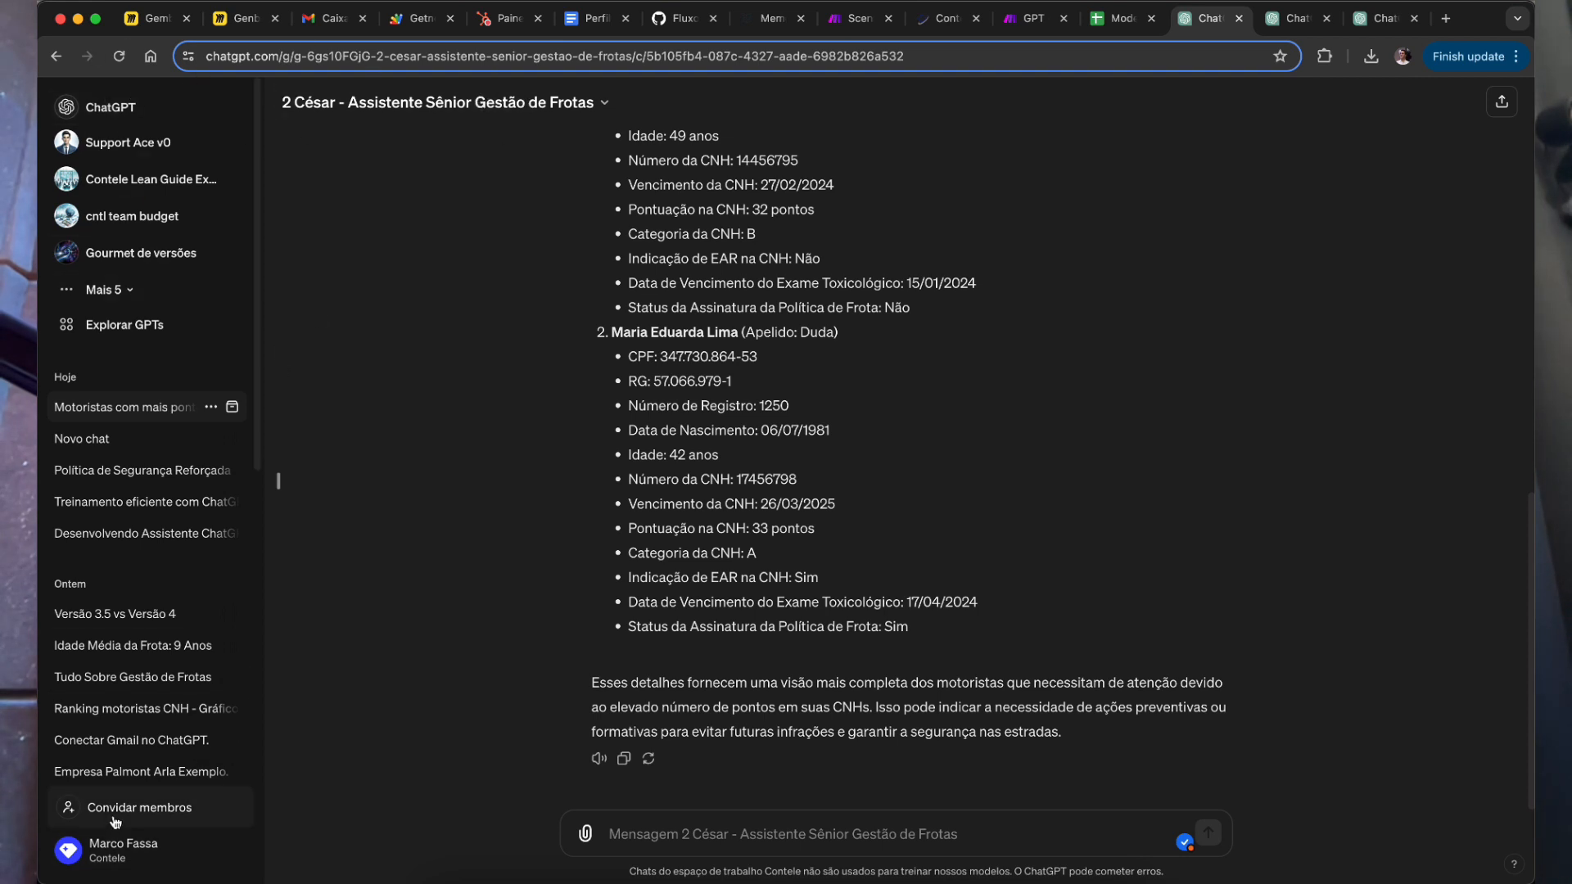
{"action": "left_click", "coordinate": [134, 840]}
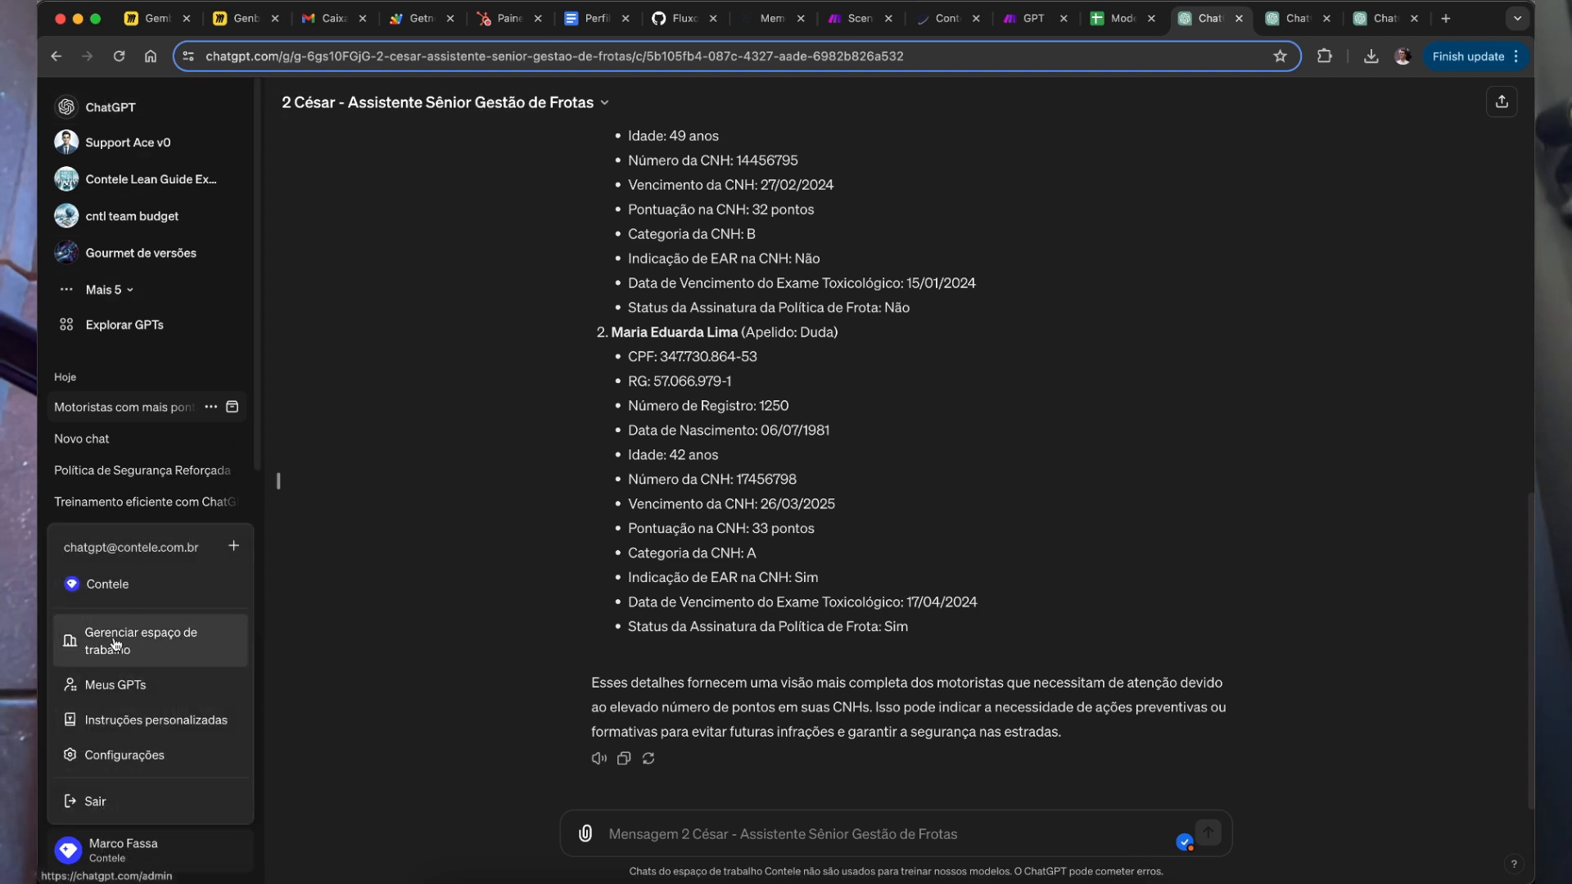
{"action": "left_click", "coordinate": [131, 757]}
{"action": "left_click", "coordinate": [562, 482]}
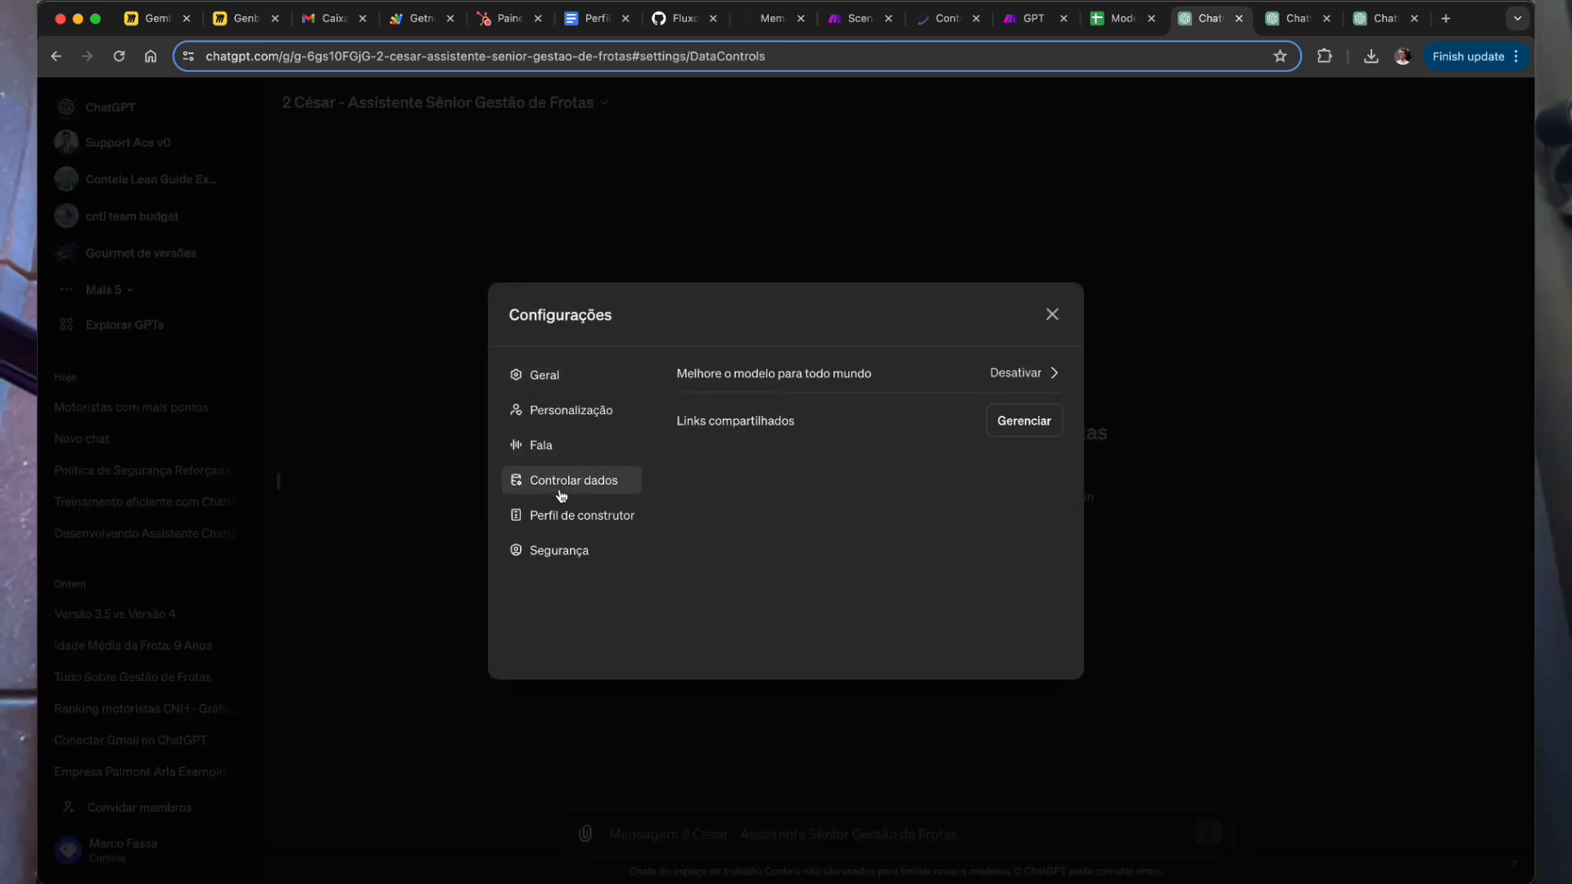
{"action": "left_click", "coordinate": [580, 407]}
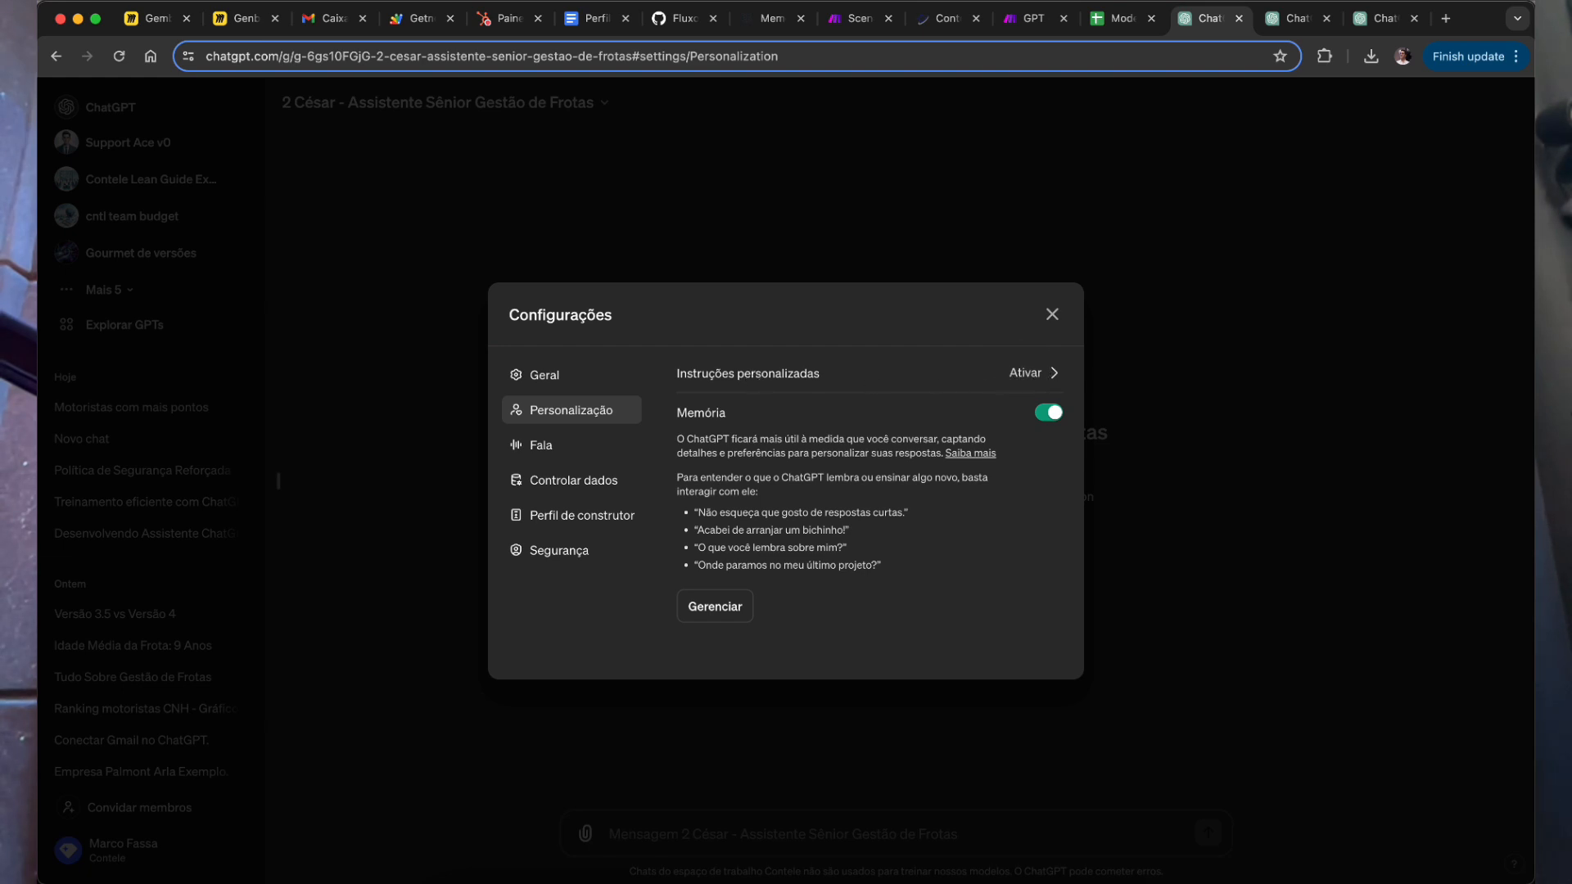
Step: Review the custom instructions about the user and response style, then cancel without saving
{"action": "left_click", "coordinate": [1026, 375]}
{"action": "left_click_drag", "start_coordinate": [641, 403], "coordinate": [735, 496]}
{"action": "left_click_drag", "start_coordinate": [658, 564], "coordinate": [743, 667]}
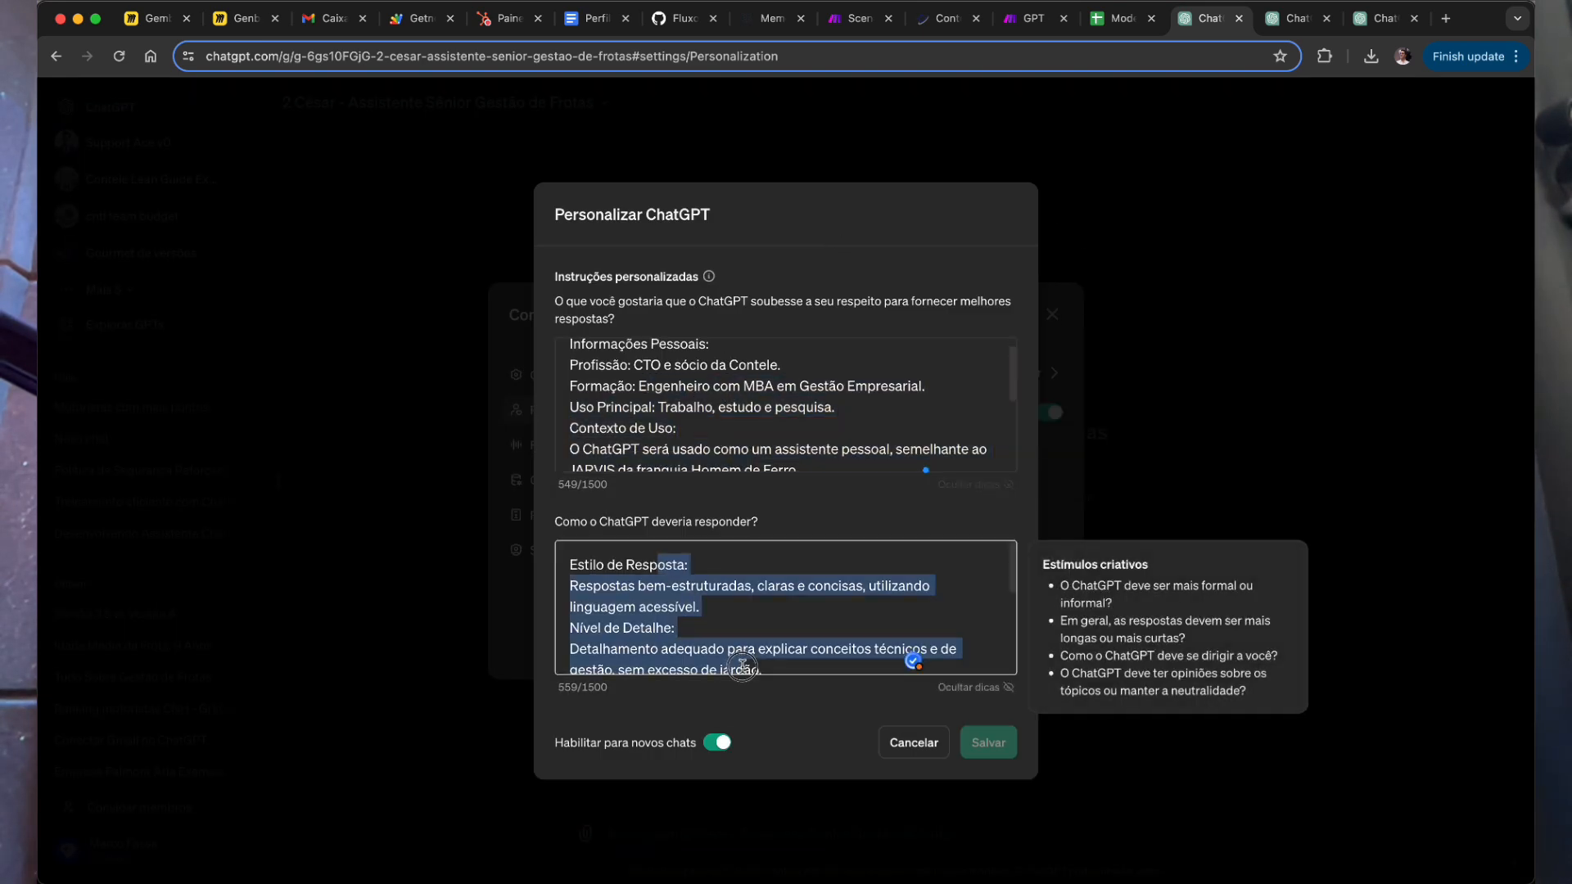
{"action": "left_click", "coordinate": [915, 746]}
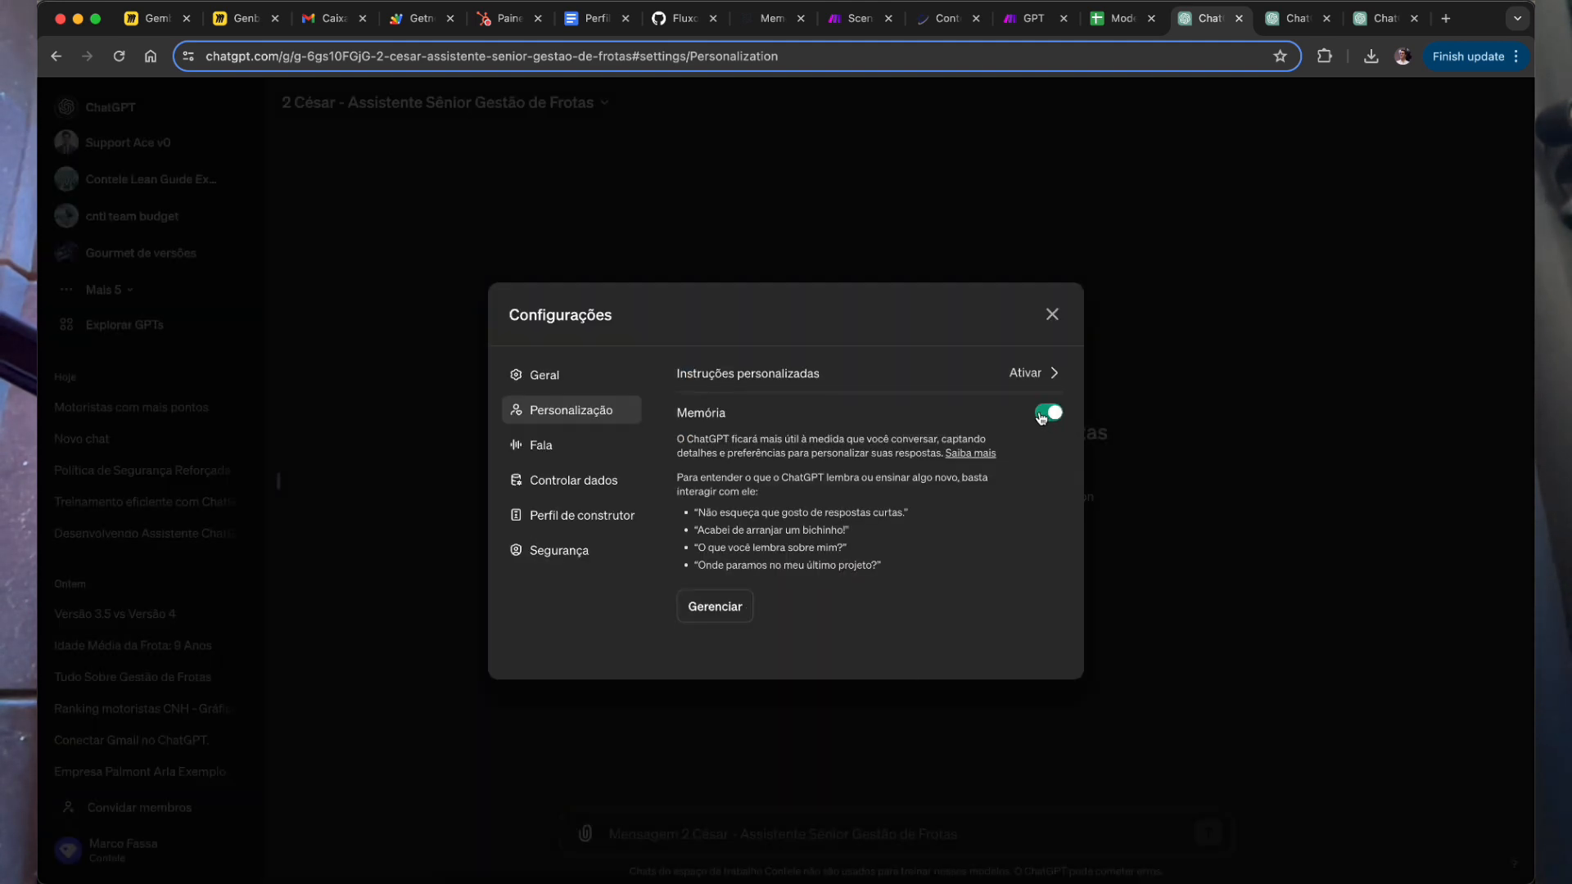
Step: Read the Memória setting's description and zoom the page to 200%
{"action": "left_click_drag", "start_coordinate": [671, 411], "coordinate": [696, 439]}
{"action": "left_click_drag", "start_coordinate": [677, 477], "coordinate": [934, 493]}
{"action": "left_click_drag", "start_coordinate": [732, 440], "coordinate": [934, 443]}
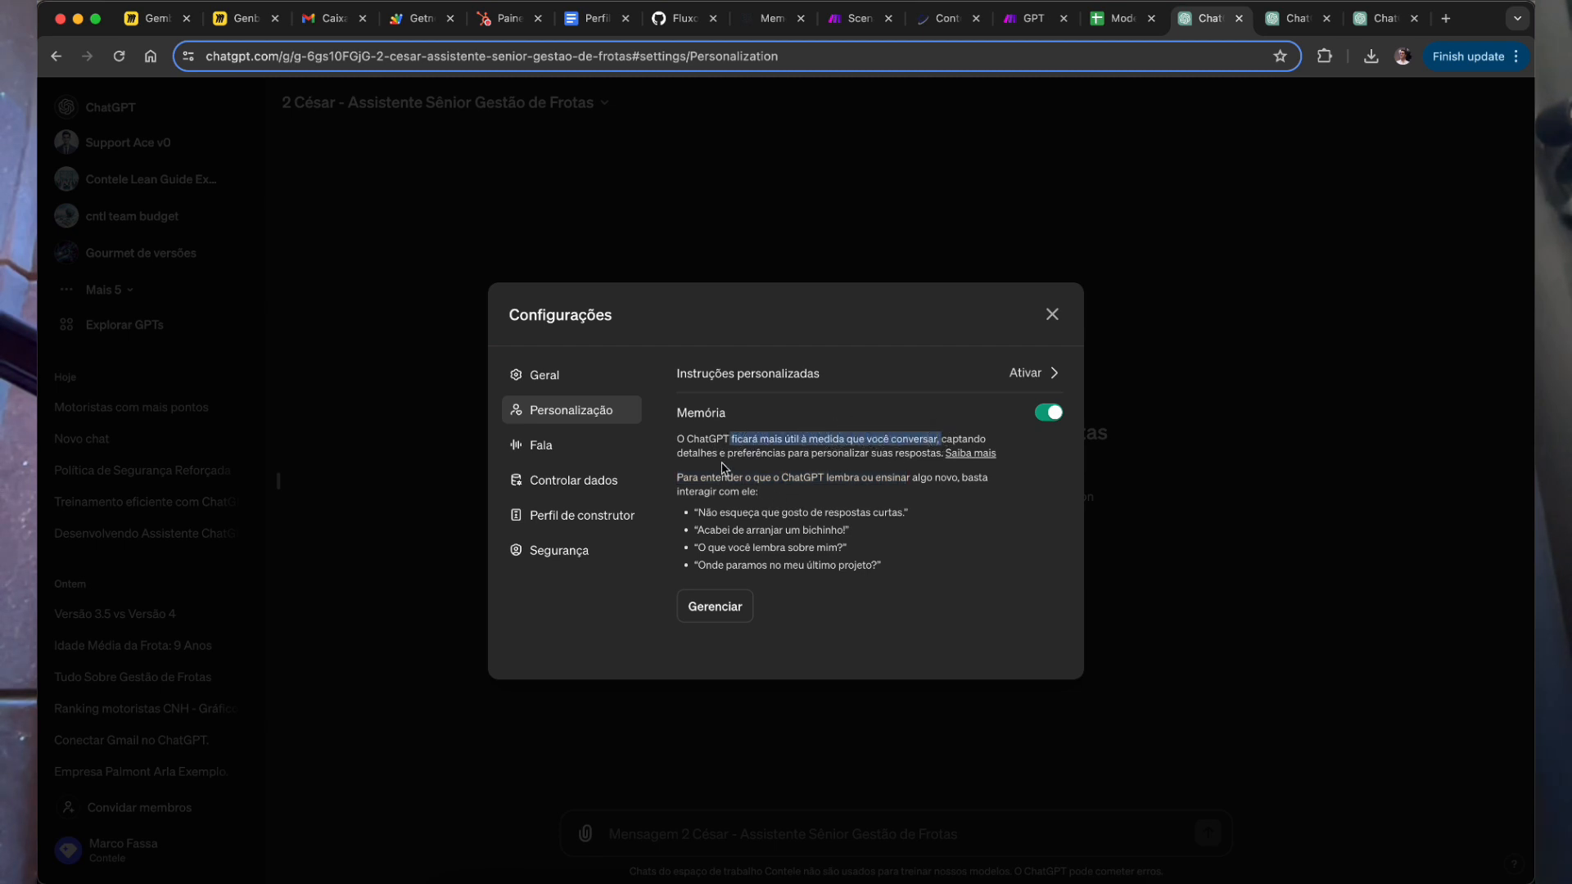
{"action": "left_click_drag", "start_coordinate": [785, 459], "coordinate": [859, 449]}
{"action": "key", "text": "super+equal"}
{"action": "key", "text": "super+equal"}
{"action": "key", "text": "super+equal"}
{"action": "key", "text": "super+equal"}
{"action": "key", "text": "super+equal"}
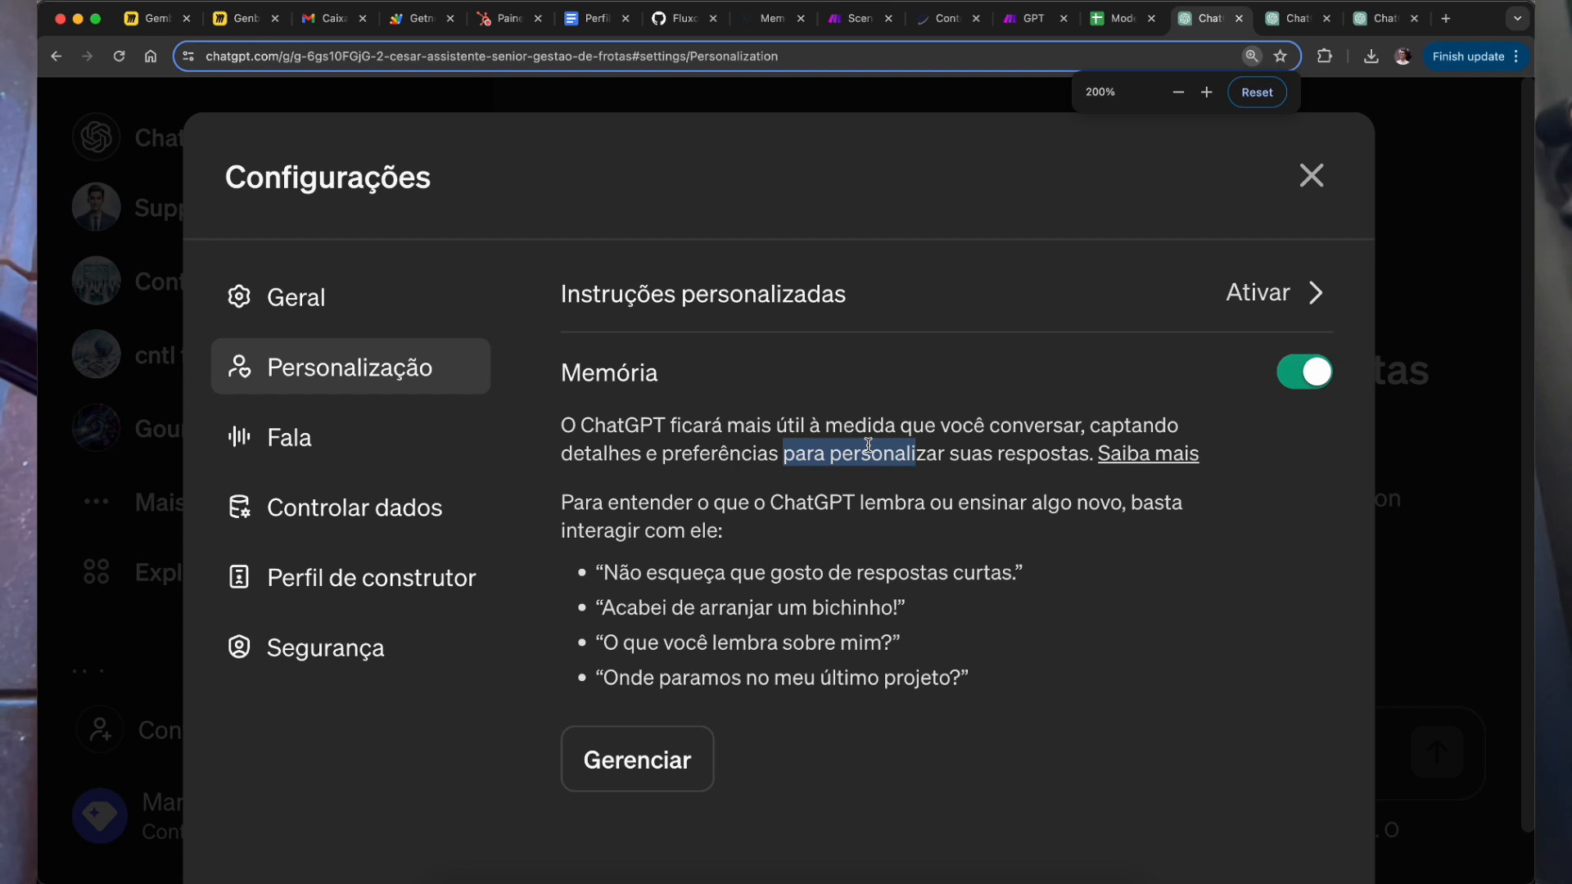
Step: Go over the two example memory prompts shown under Memória
{"action": "left_click_drag", "start_coordinate": [602, 573], "coordinate": [668, 574]}
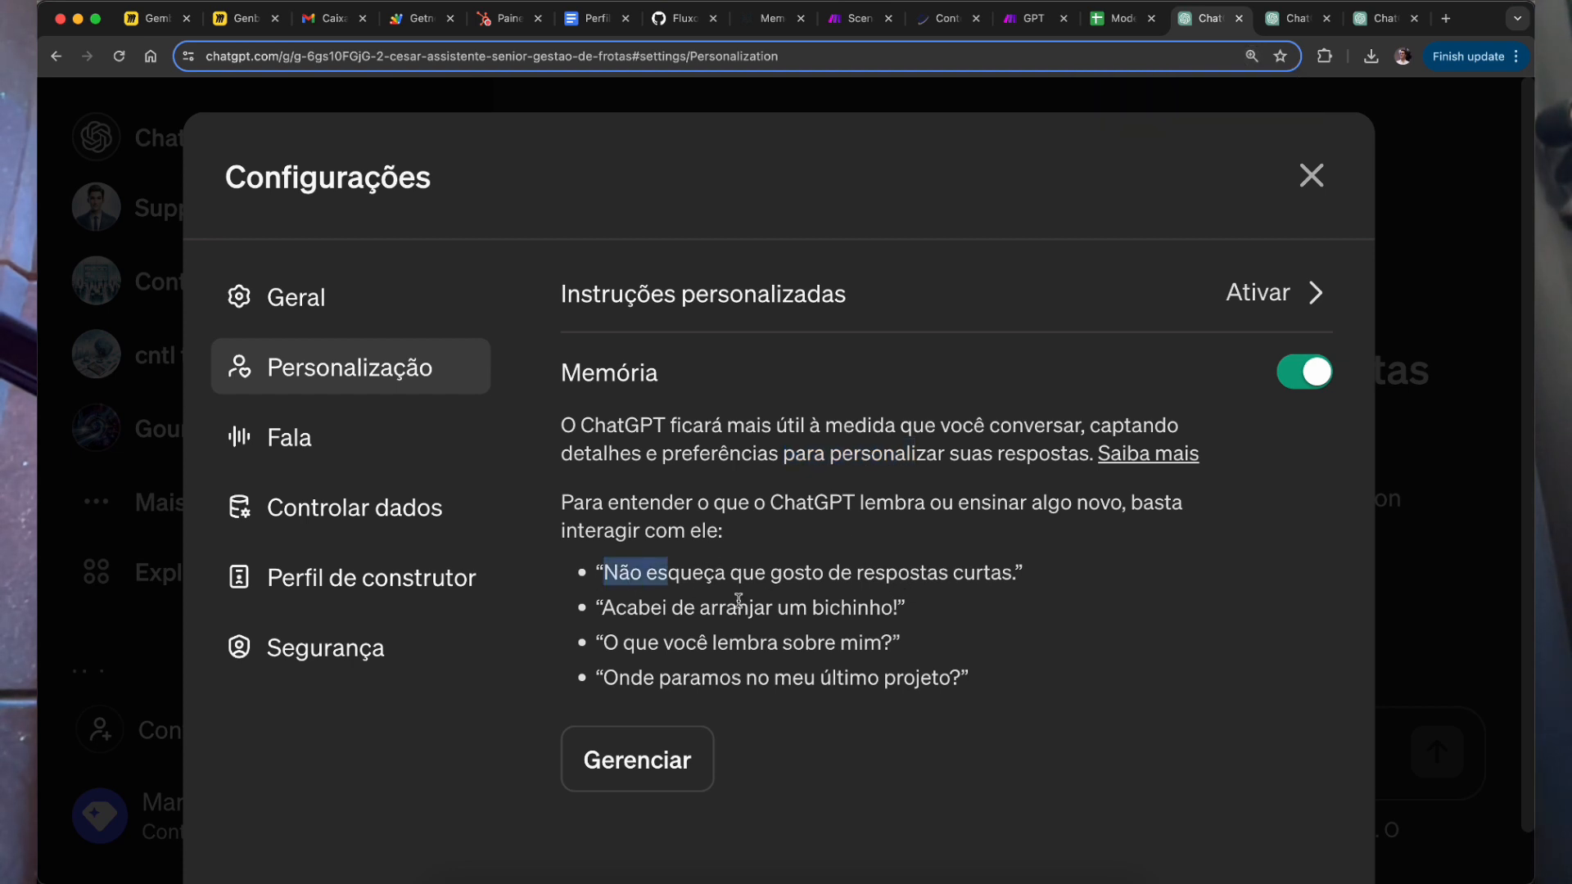
{"action": "left_click_drag", "start_coordinate": [952, 576], "coordinate": [656, 554]}
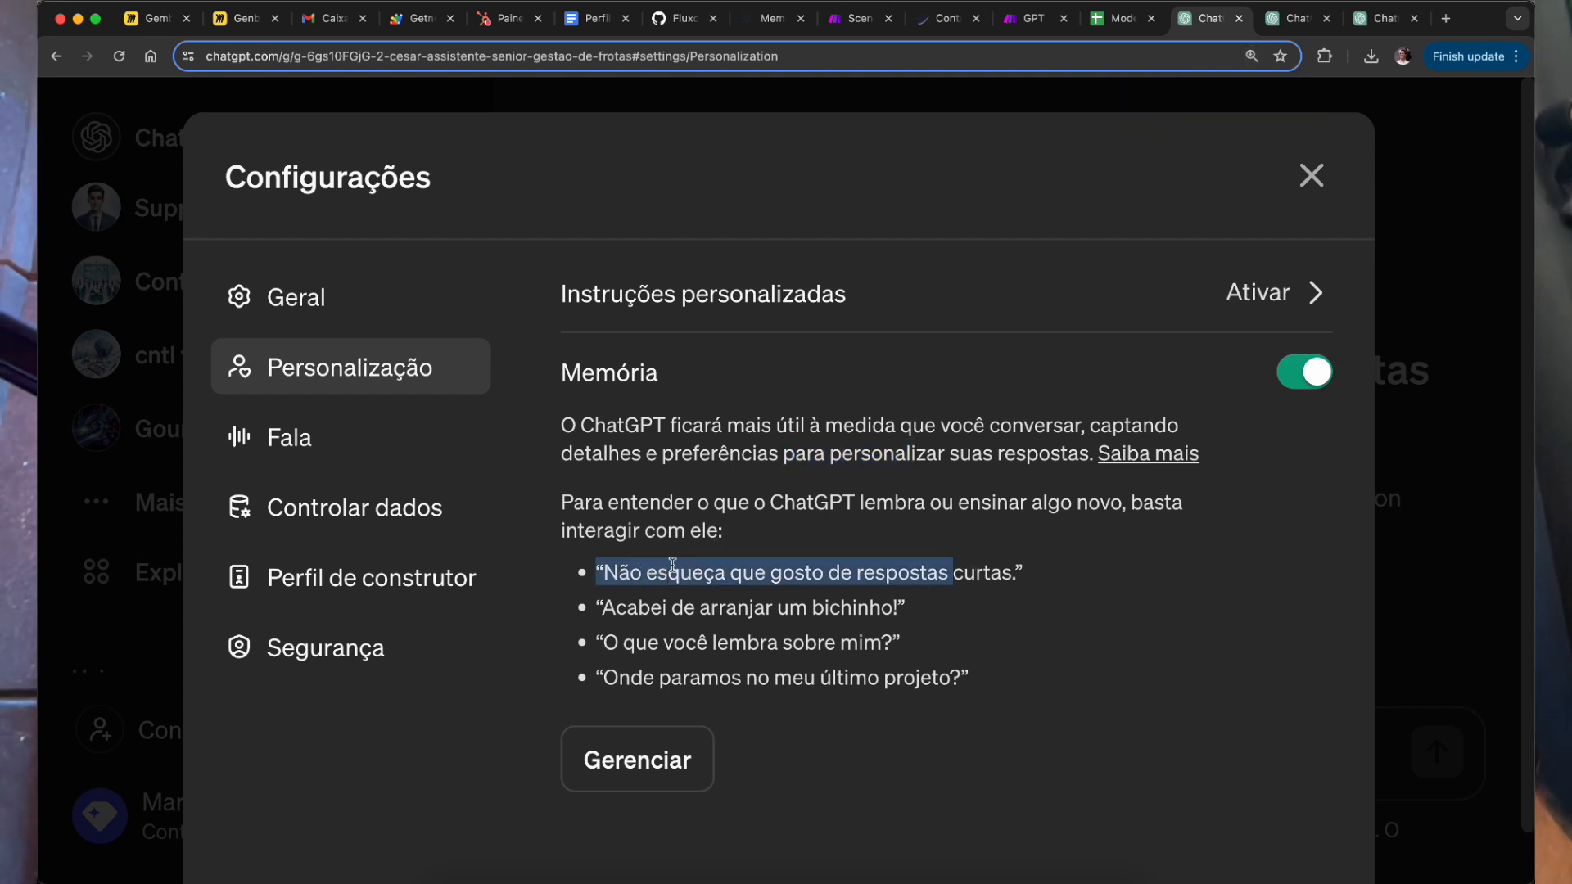
{"action": "left_click_drag", "start_coordinate": [711, 608], "coordinate": [859, 647]}
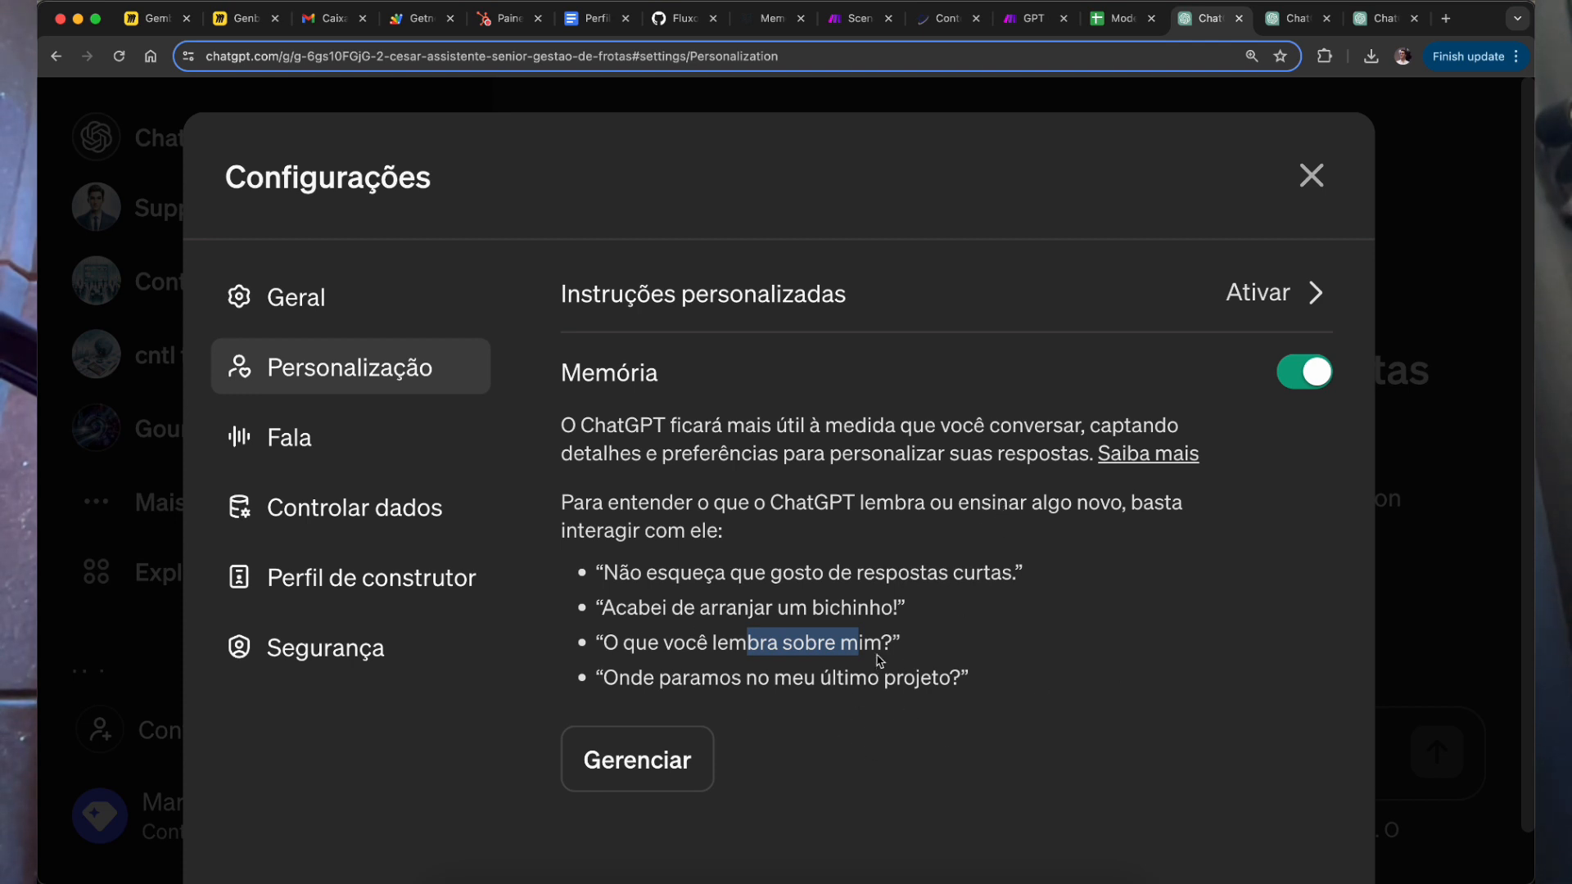
Step: Check that the stored memories list is empty, then close it and the settings
{"action": "left_click", "coordinate": [655, 781]}
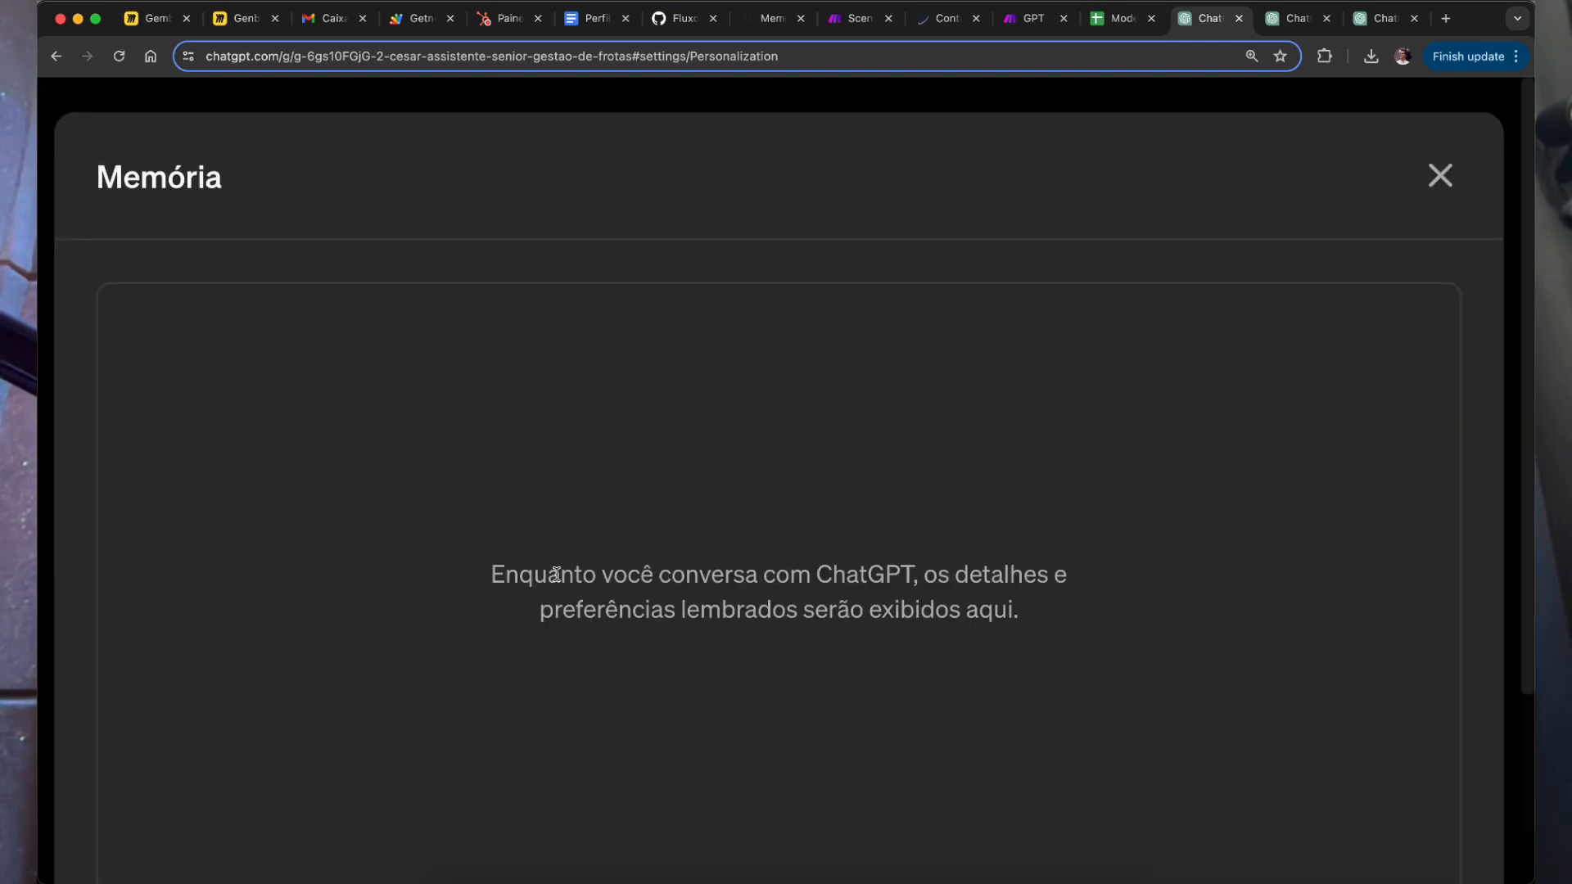
{"action": "left_click_drag", "start_coordinate": [561, 573], "coordinate": [958, 614]}
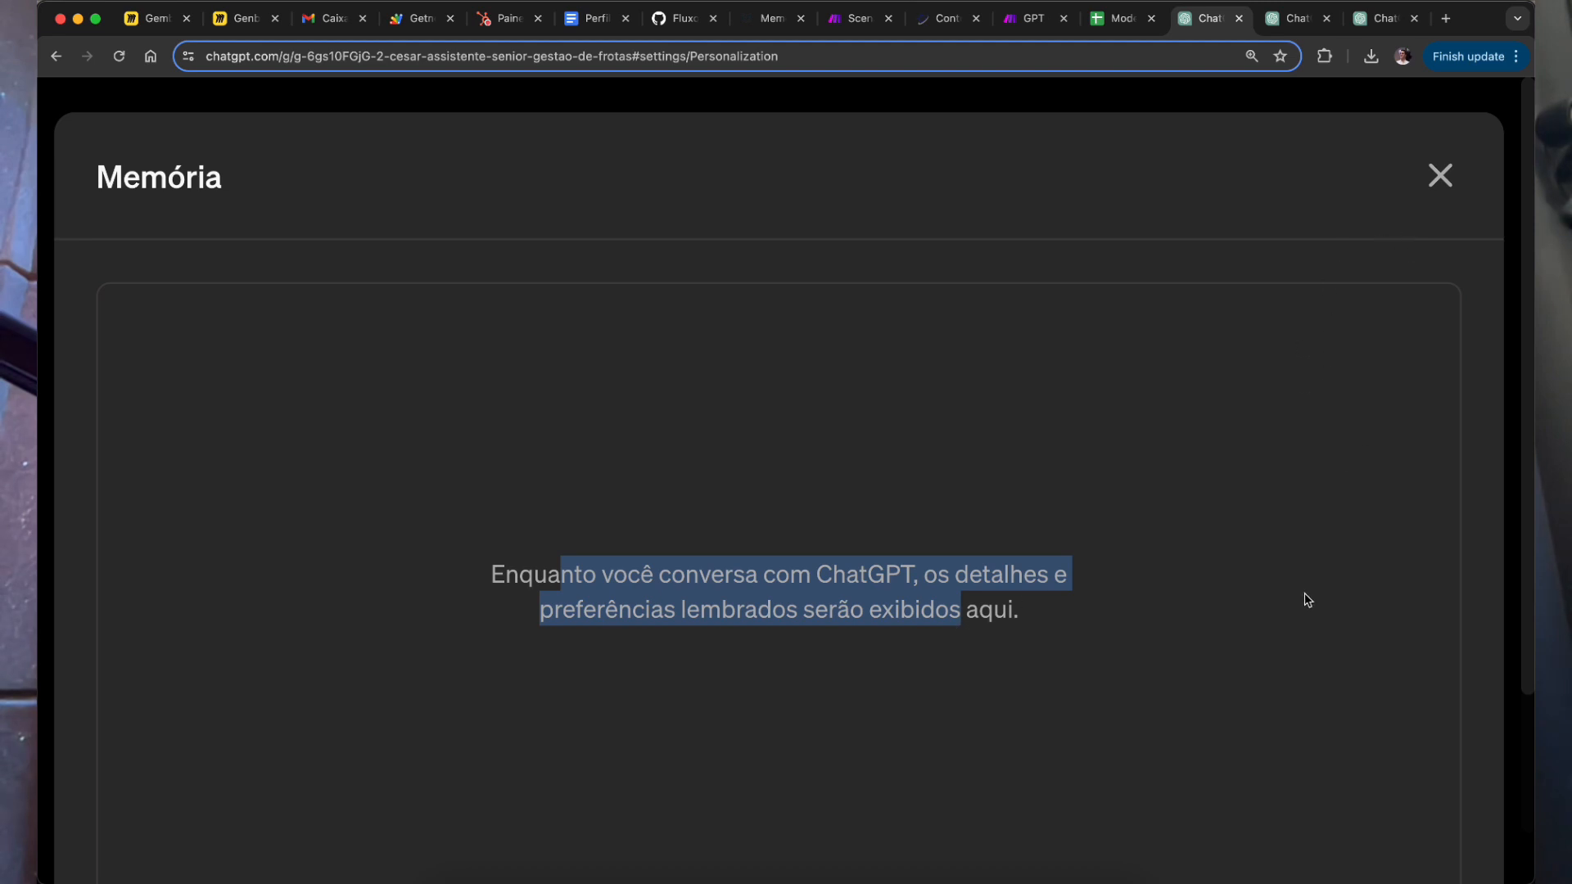
{"action": "scroll", "coordinate": [1311, 593], "scroll_direction": "down", "scroll_amount": 3}
{"action": "scroll", "coordinate": [1193, 635], "scroll_direction": "up", "scroll_amount": 3}
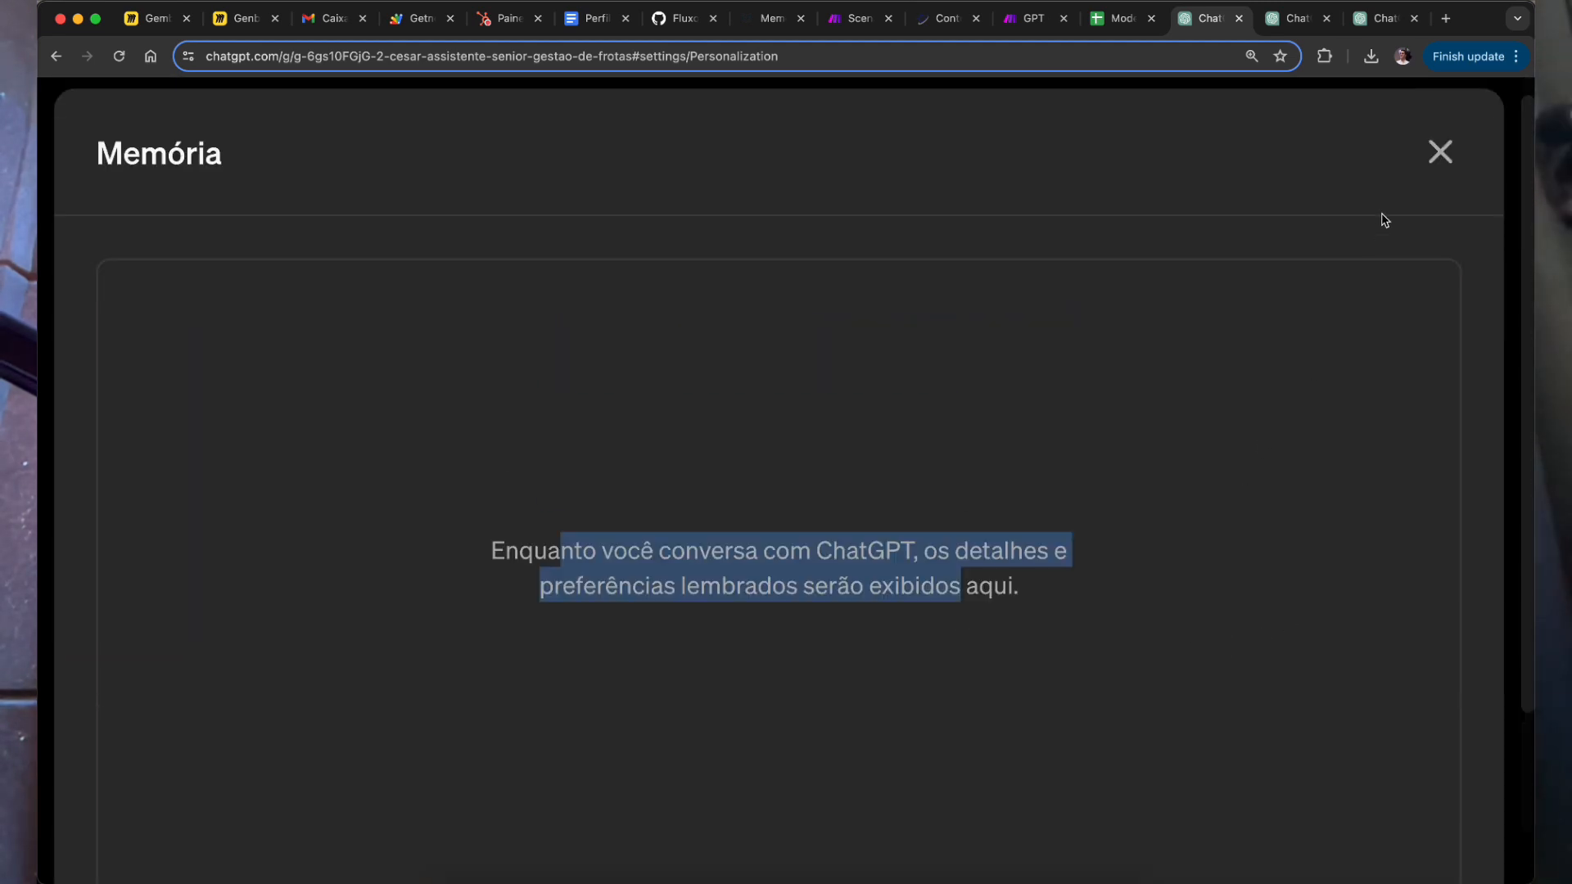
{"action": "left_click", "coordinate": [1441, 151]}
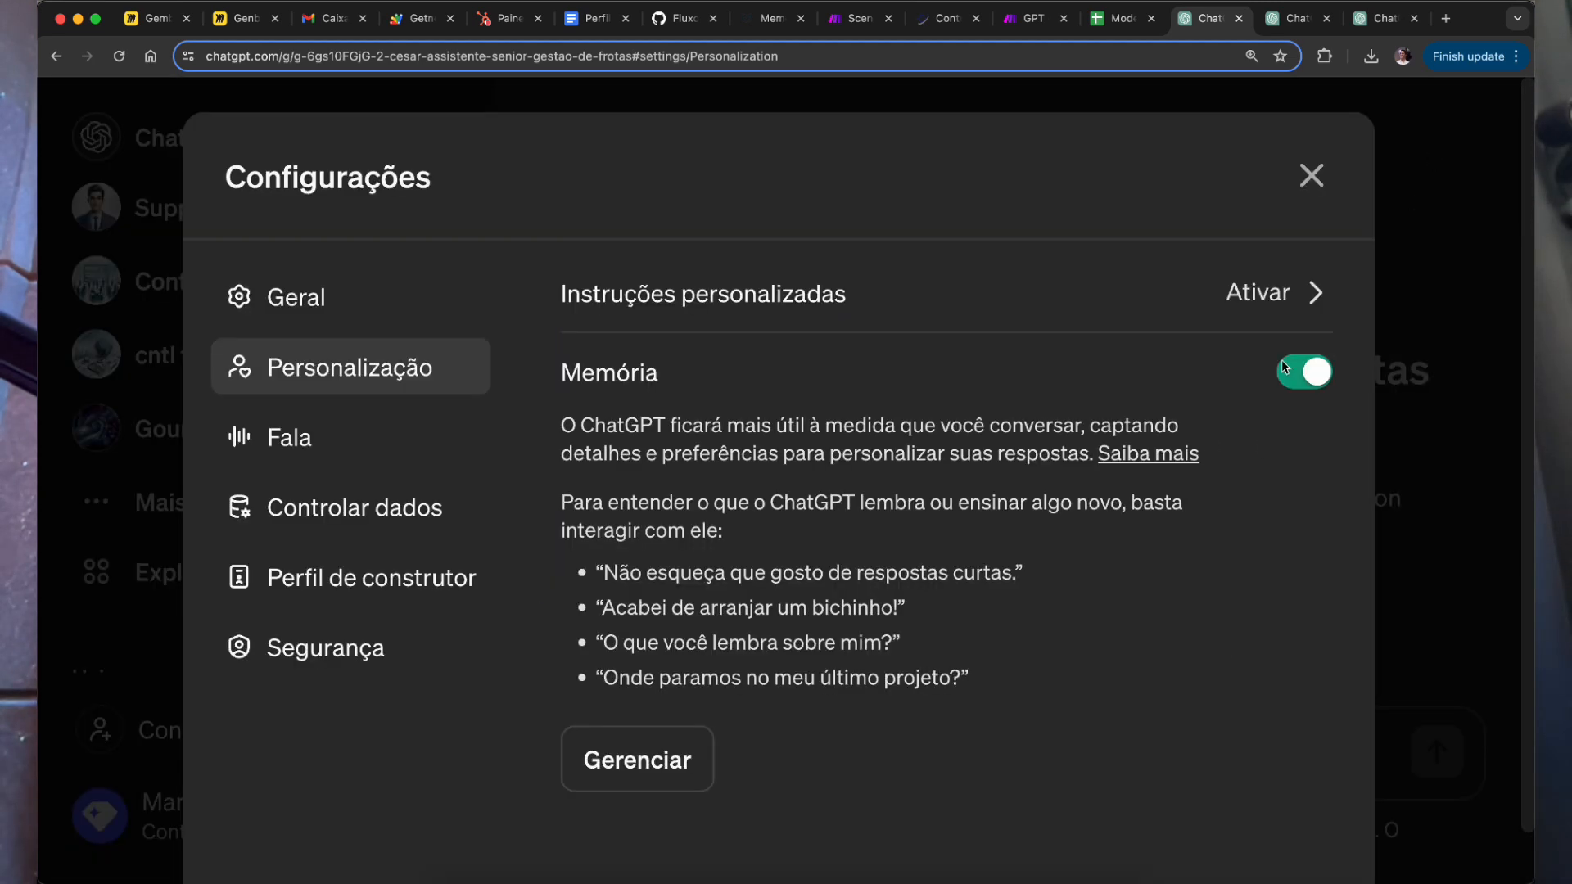
{"action": "left_click_drag", "start_coordinate": [727, 425], "coordinate": [953, 502]}
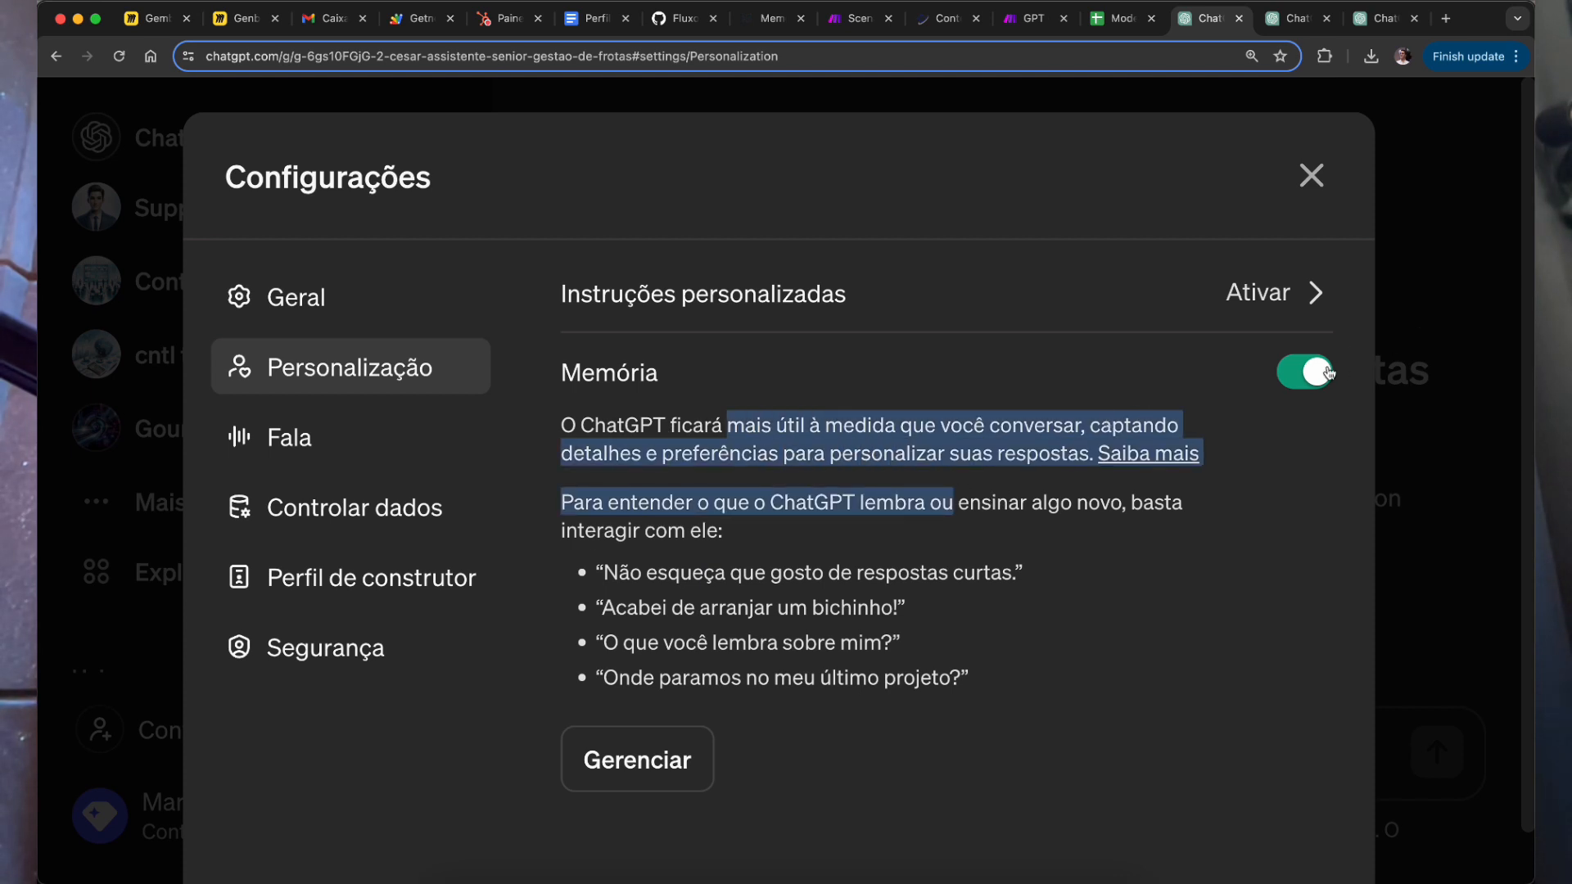
{"action": "left_click", "coordinate": [1308, 176]}
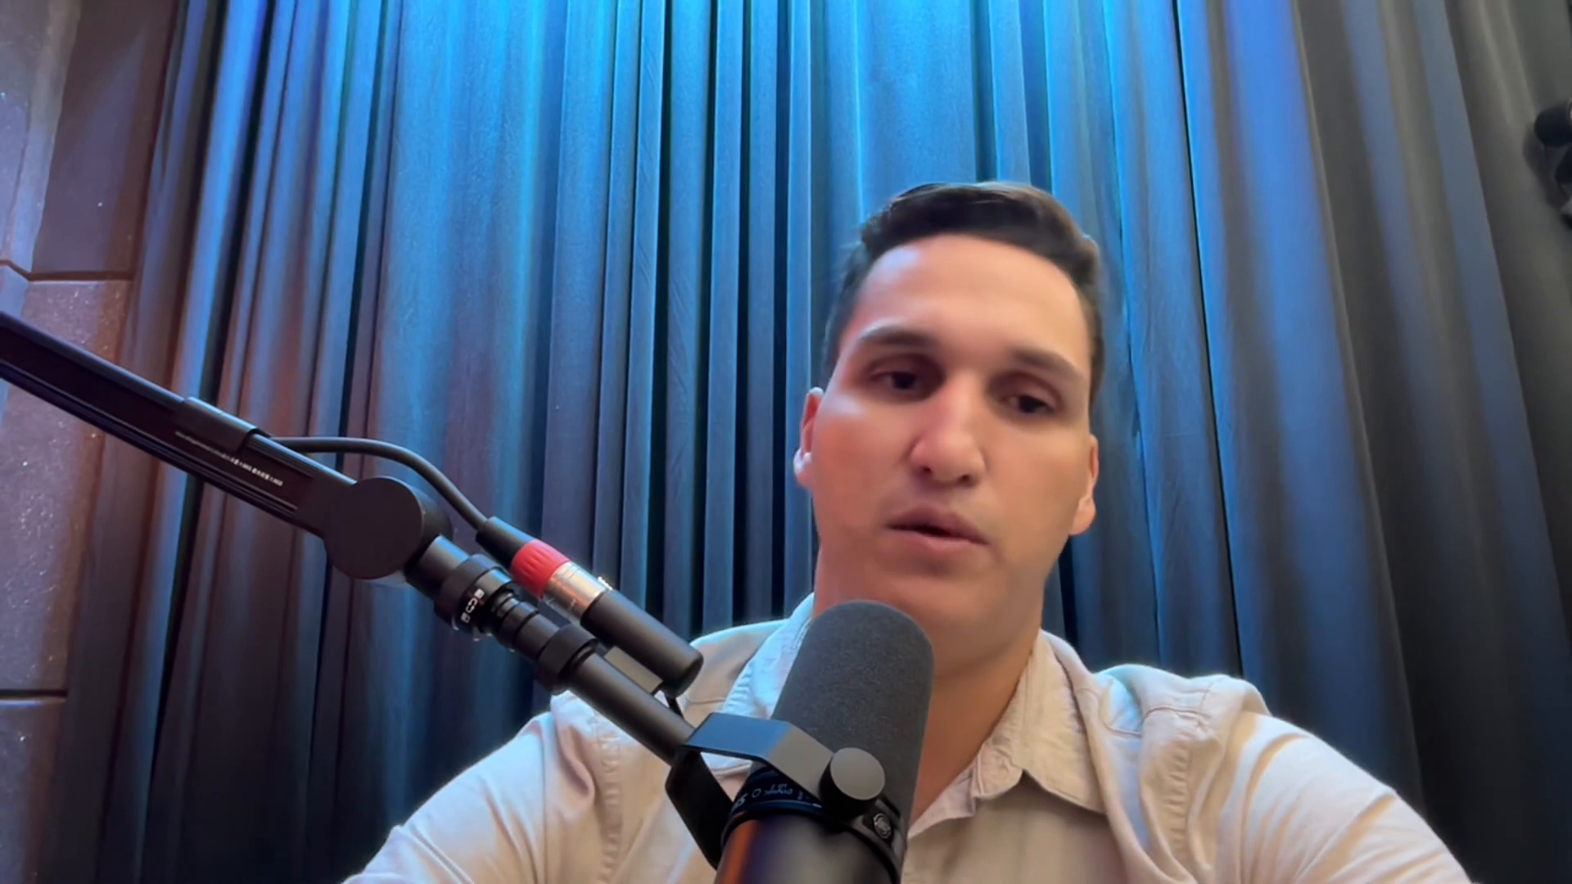
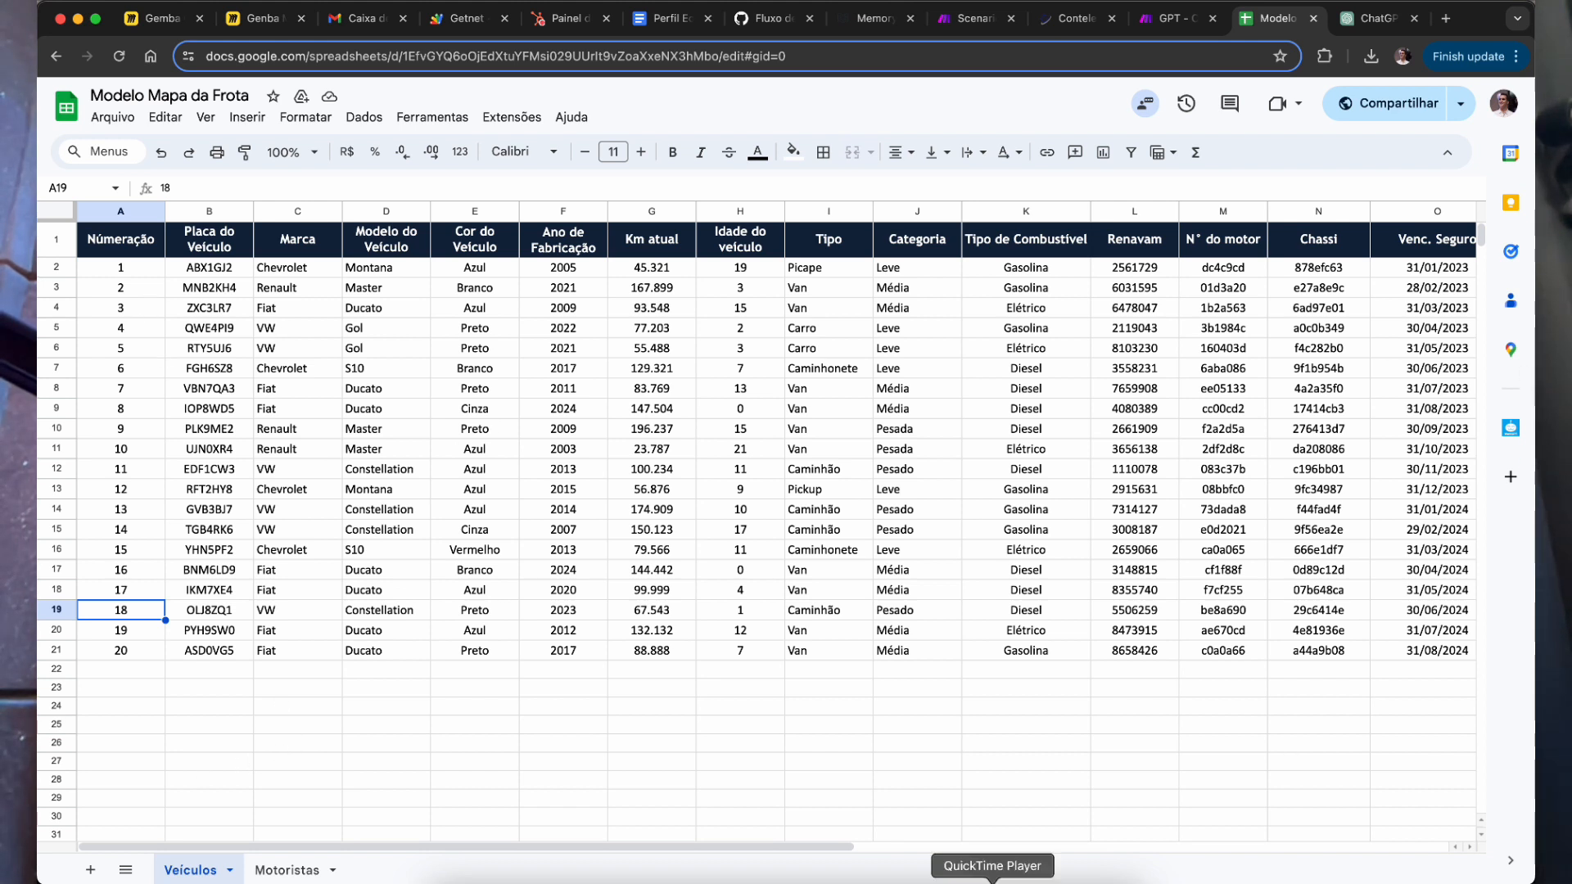
Step: Step through the Veículos headers from Numeração to Depreciação Acumulada and back to Tipo
{"action": "left_click_drag", "start_coordinate": [96, 254], "coordinate": [456, 248]}
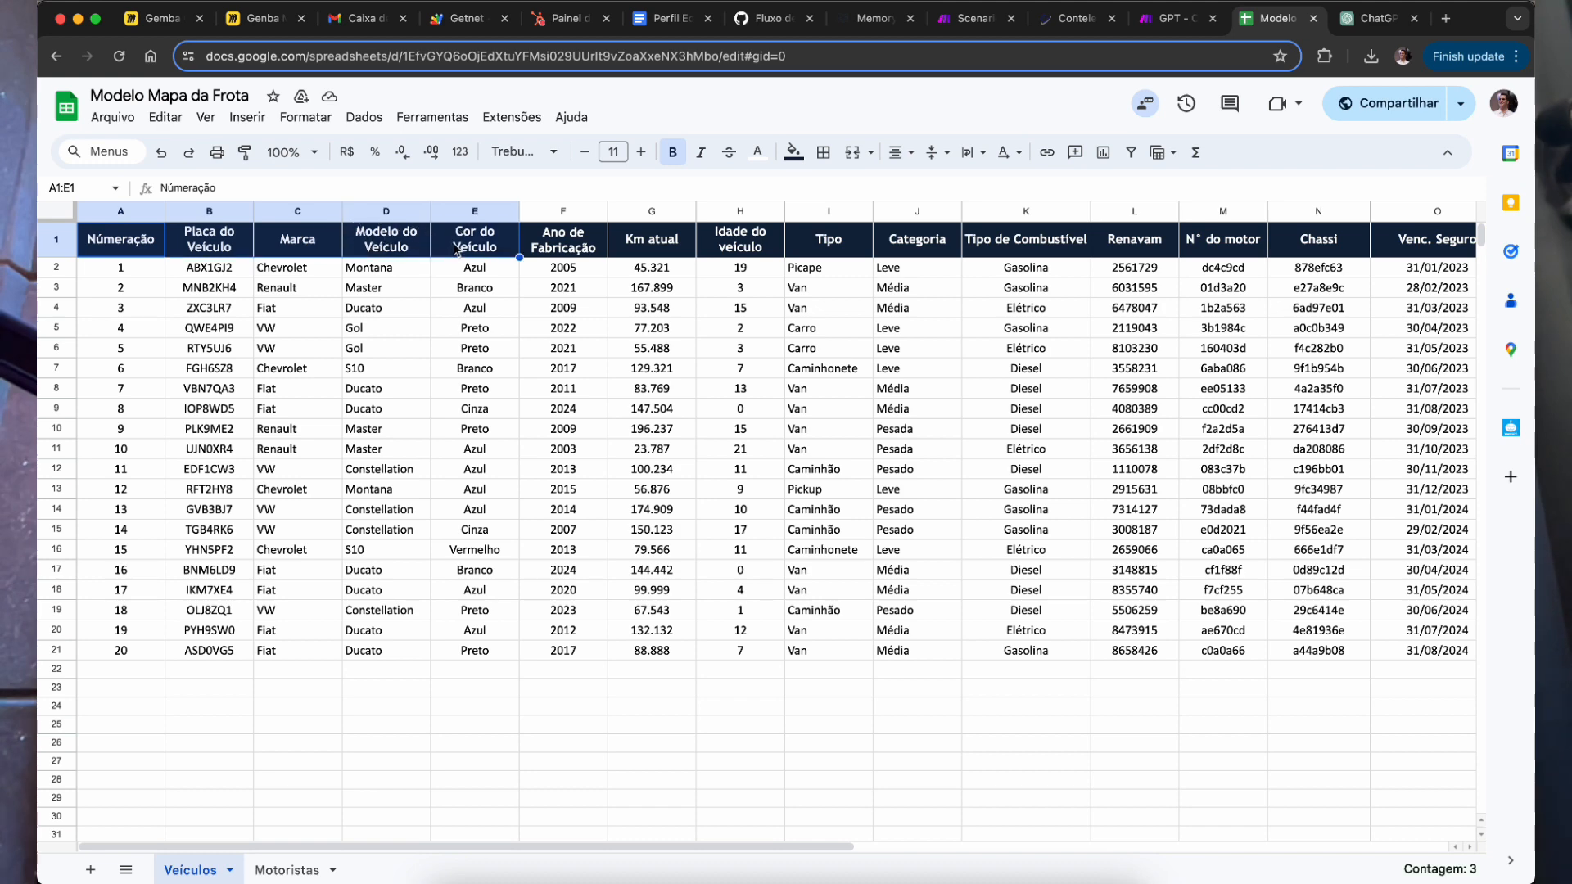
{"action": "key", "text": "Right"}
{"action": "key", "text": "Right"}
{"action": "key", "text": "Right"}
{"action": "key", "text": "Right"}
{"action": "key", "text": "Right"}
{"action": "key", "text": "Right"}
{"action": "key", "text": "Right"}
{"action": "key", "text": "Right"}
{"action": "key", "text": "Right"}
{"action": "key", "text": "Right"}
{"action": "key", "text": "Right"}
{"action": "key", "text": "Right"}
{"action": "key", "text": "Right"}
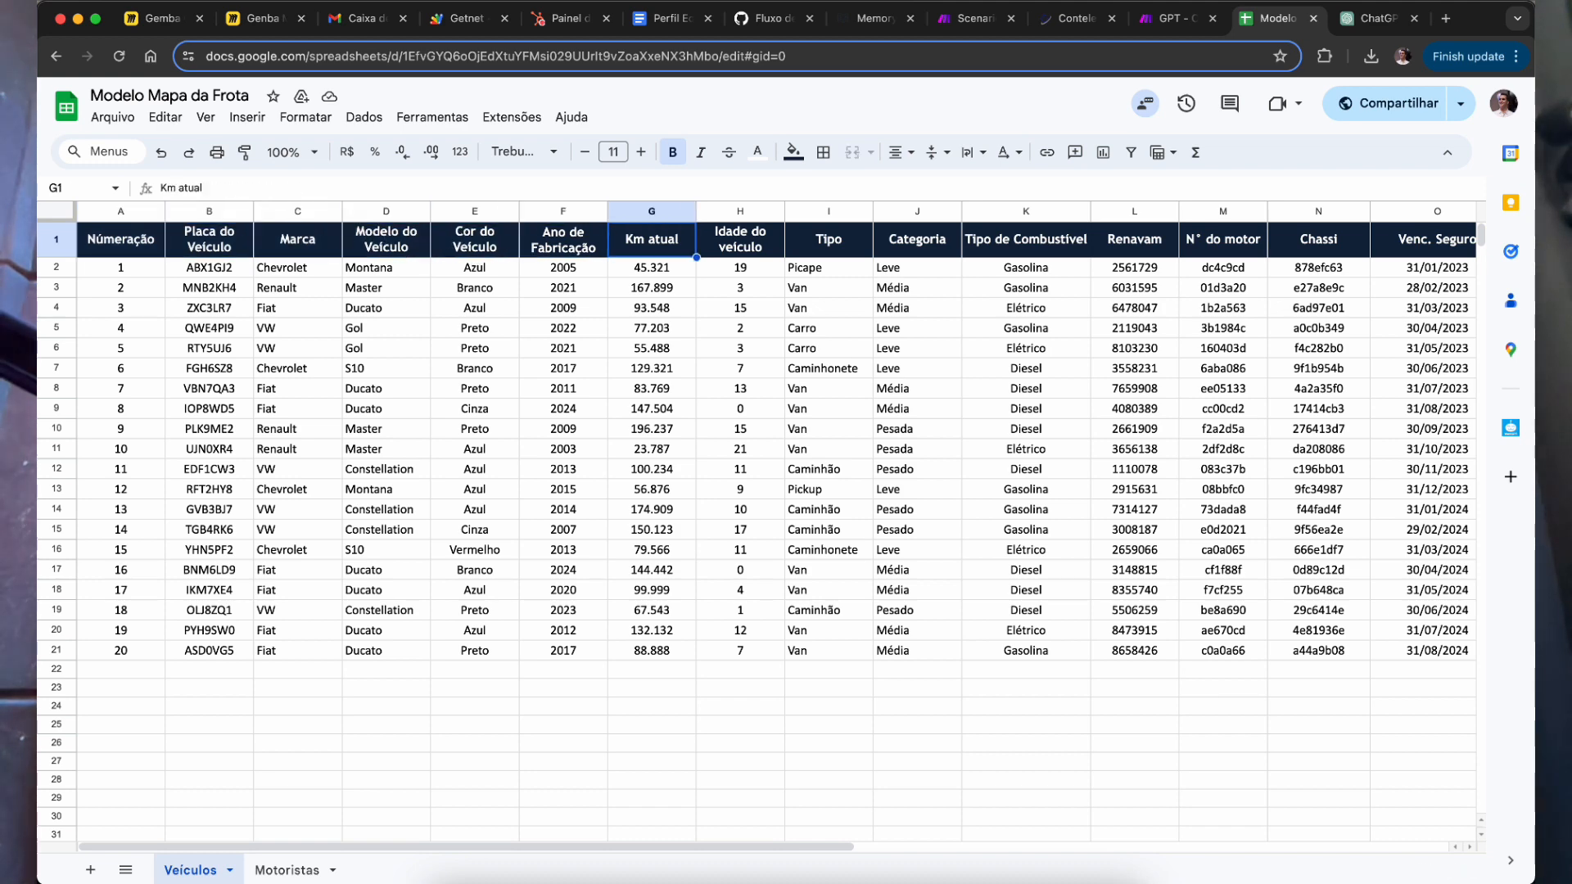
{"action": "key", "text": "Right"}
{"action": "key", "text": "Right"}
{"action": "key", "text": "Right"}
{"action": "key", "text": "Right"}
{"action": "key", "text": "Right"}
{"action": "key", "text": "Right"}
{"action": "key", "text": "Right"}
{"action": "key", "text": "Right"}
{"action": "key", "text": "Right"}
{"action": "key", "text": "Right"}
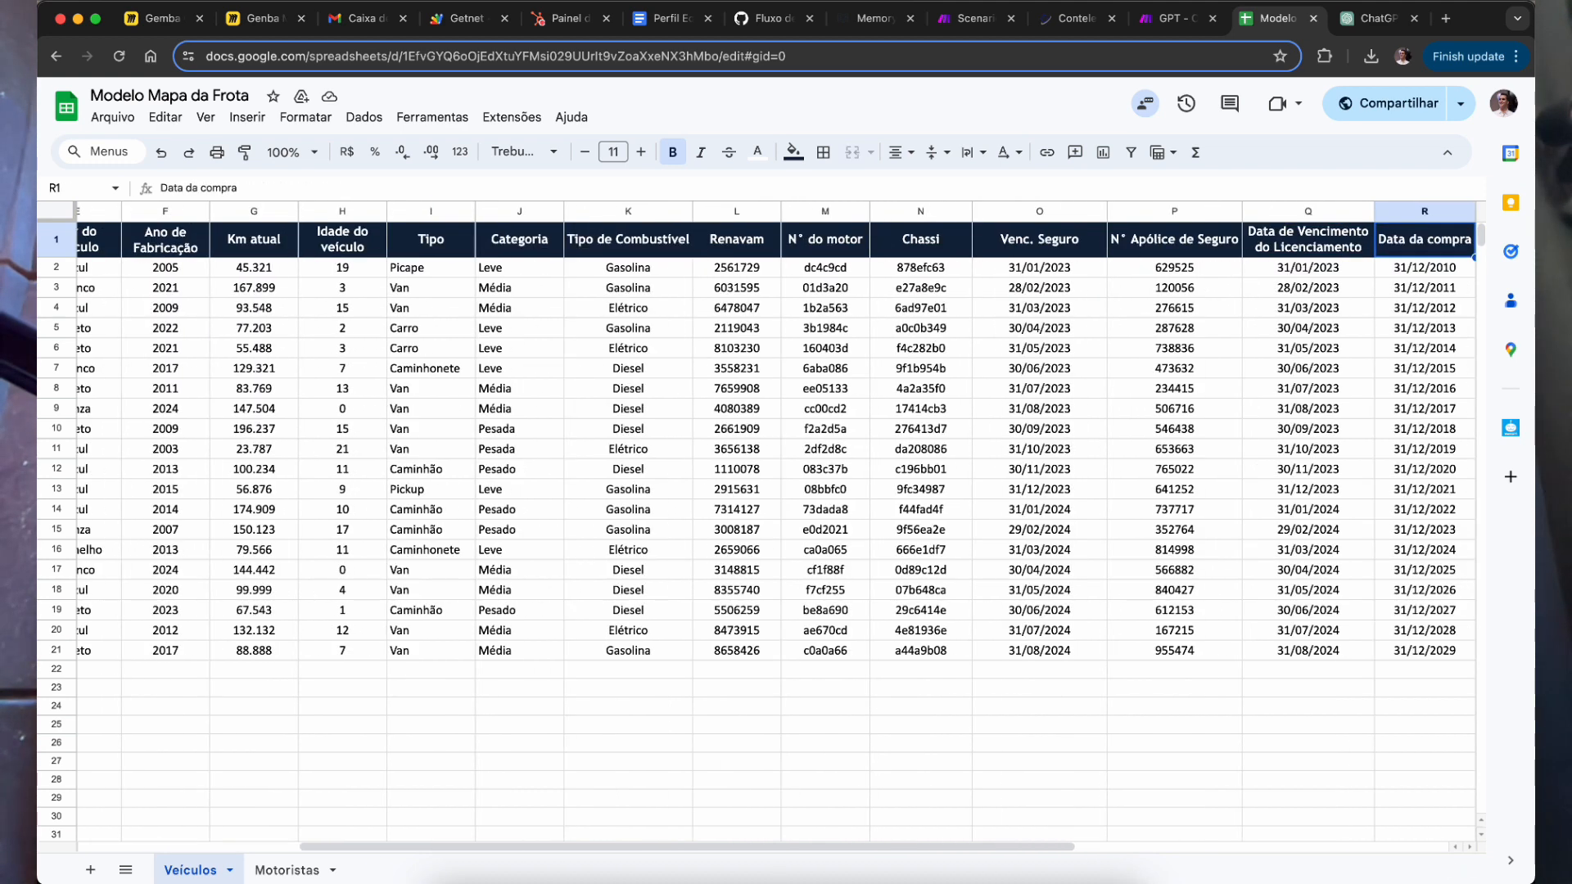
{"action": "key", "text": "Left"}
{"action": "key", "text": "Left"}
{"action": "key", "text": "Left"}
{"action": "key", "text": "Left"}
{"action": "key", "text": "Left"}
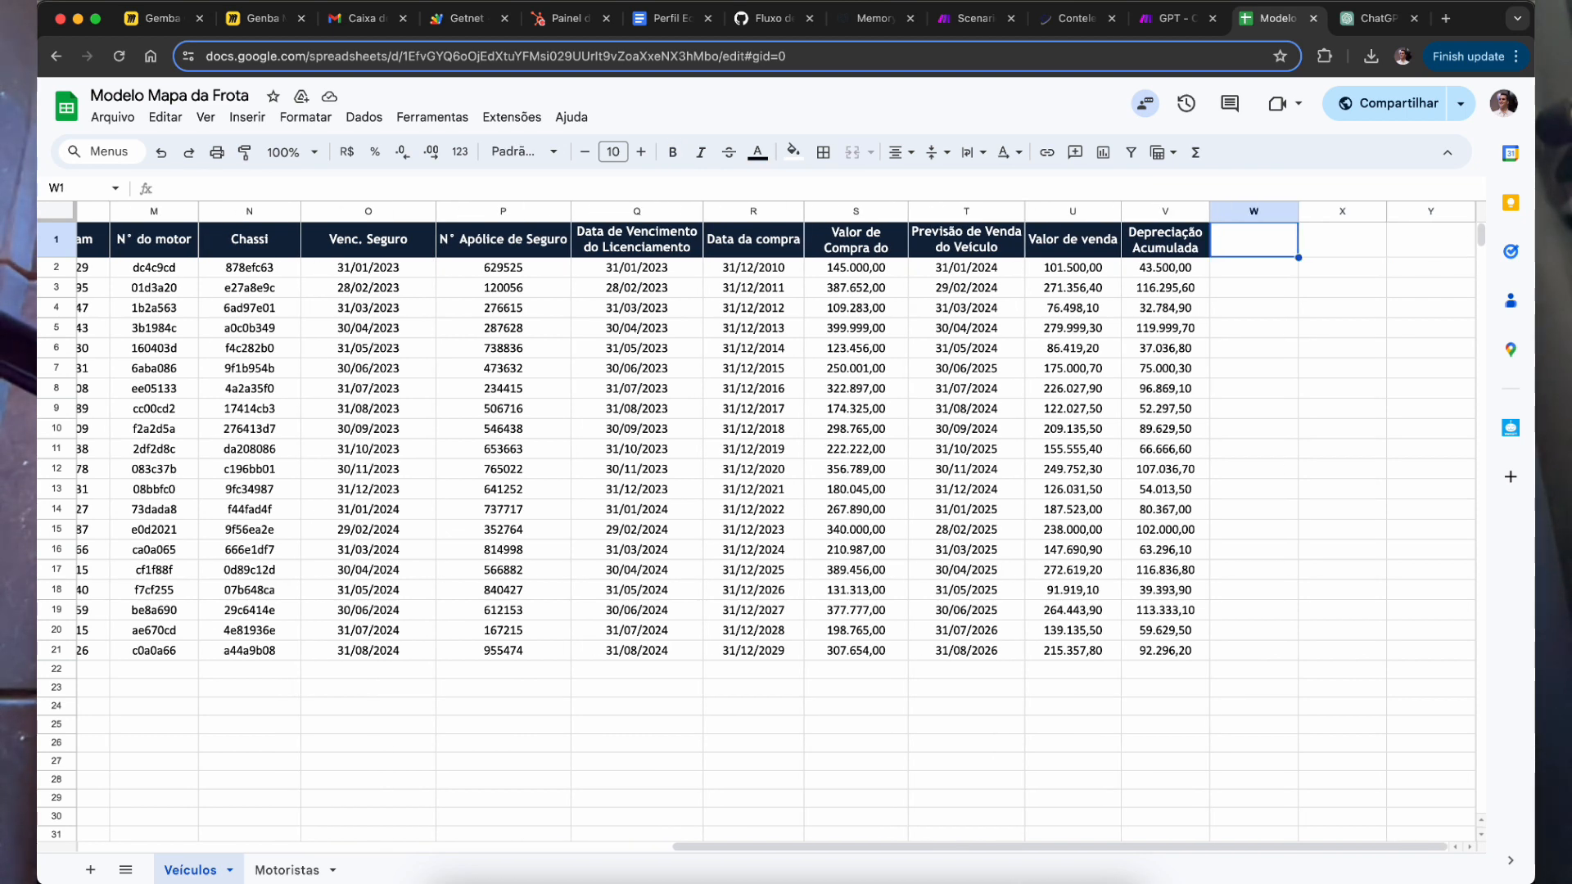
{"action": "key", "text": "Left"}
{"action": "key", "text": "Left"}
{"action": "key", "text": "Left"}
{"action": "key", "text": "Left"}
{"action": "key", "text": "Left"}
{"action": "key", "text": "Left"}
{"action": "key", "text": "Left"}
{"action": "key", "text": "Left"}
{"action": "key", "text": "Left"}
{"action": "key", "text": "Left"}
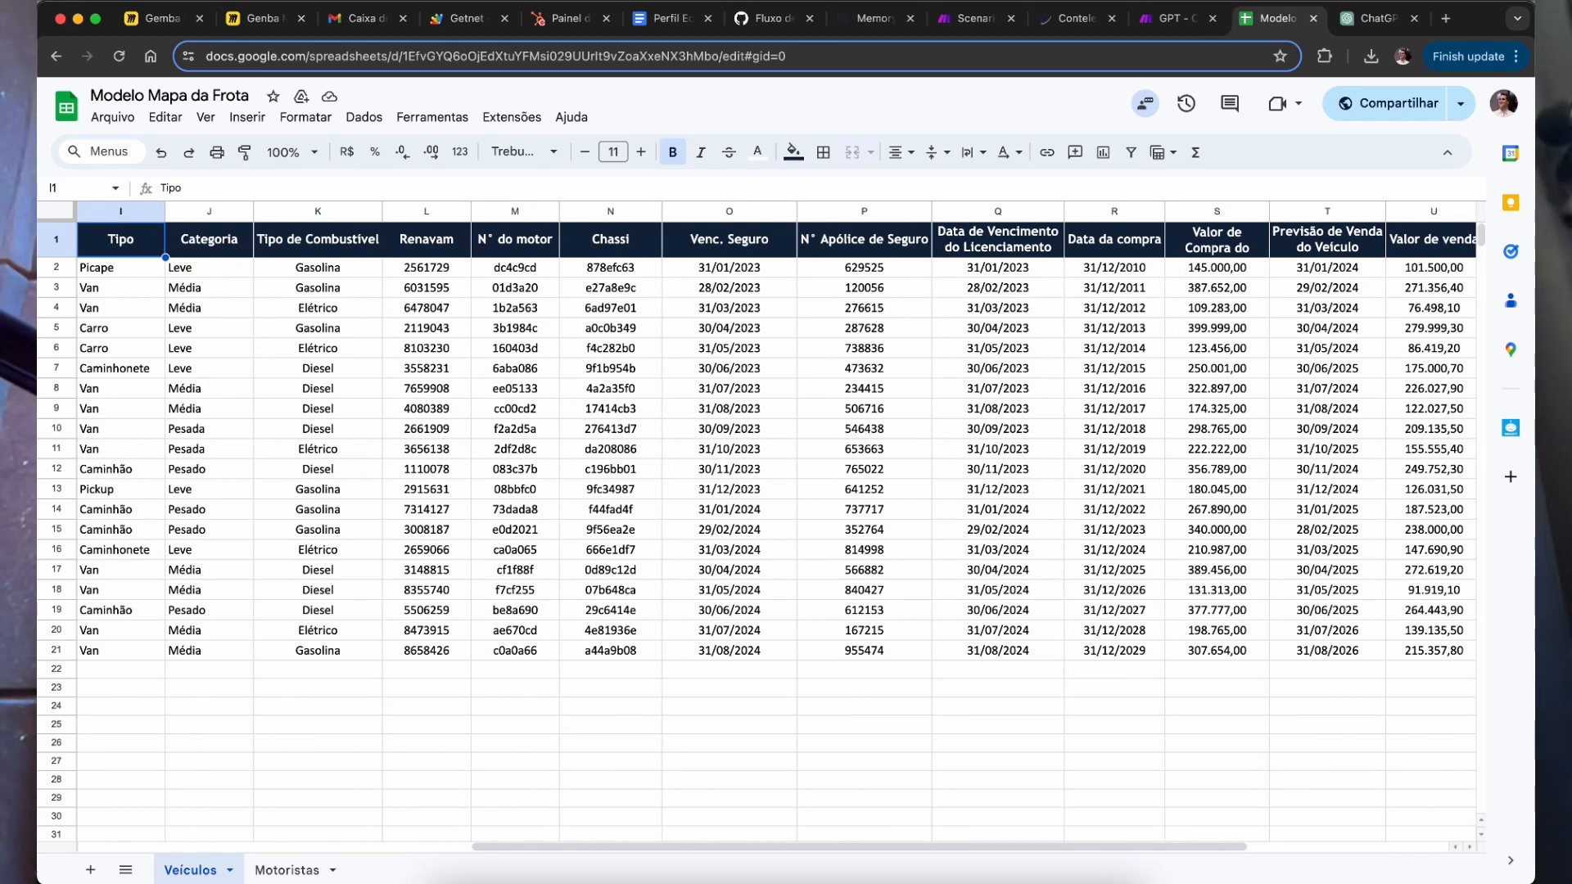
Step: Glance at the Motoristas sheet, then select the Cor do Veículo header on Veículos
{"action": "left_click", "coordinate": [287, 869]}
{"action": "left_click", "coordinate": [201, 869]}
{"action": "scroll", "coordinate": [152, 325], "scroll_direction": "left", "scroll_amount": 5}
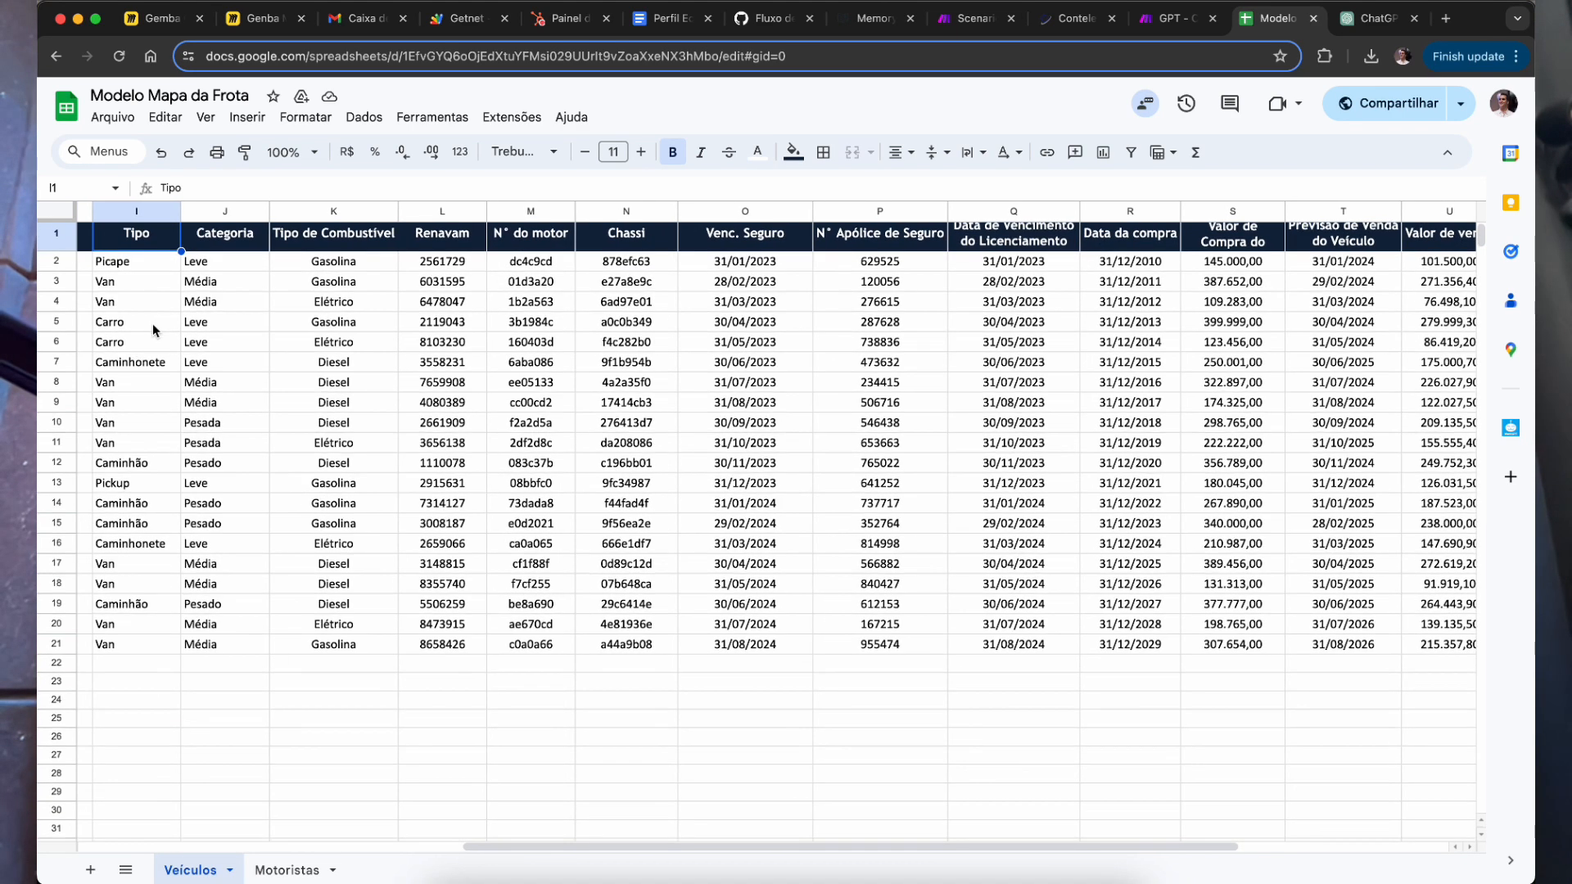
{"action": "left_click", "coordinate": [200, 247]}
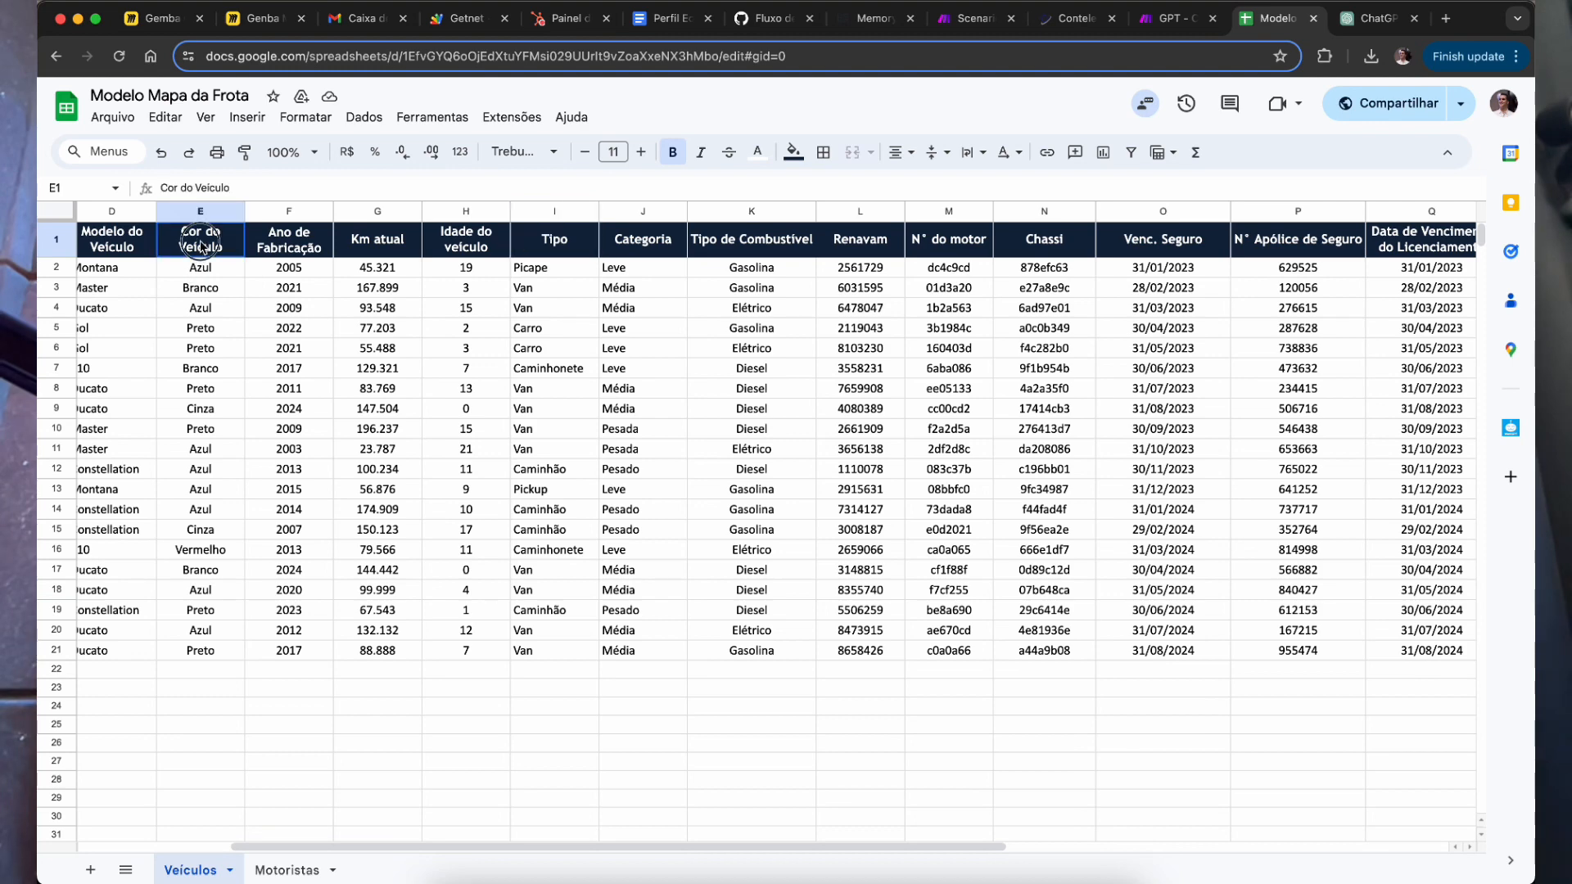
{"action": "scroll", "coordinate": [308, 416], "scroll_direction": "left", "scroll_amount": 3}
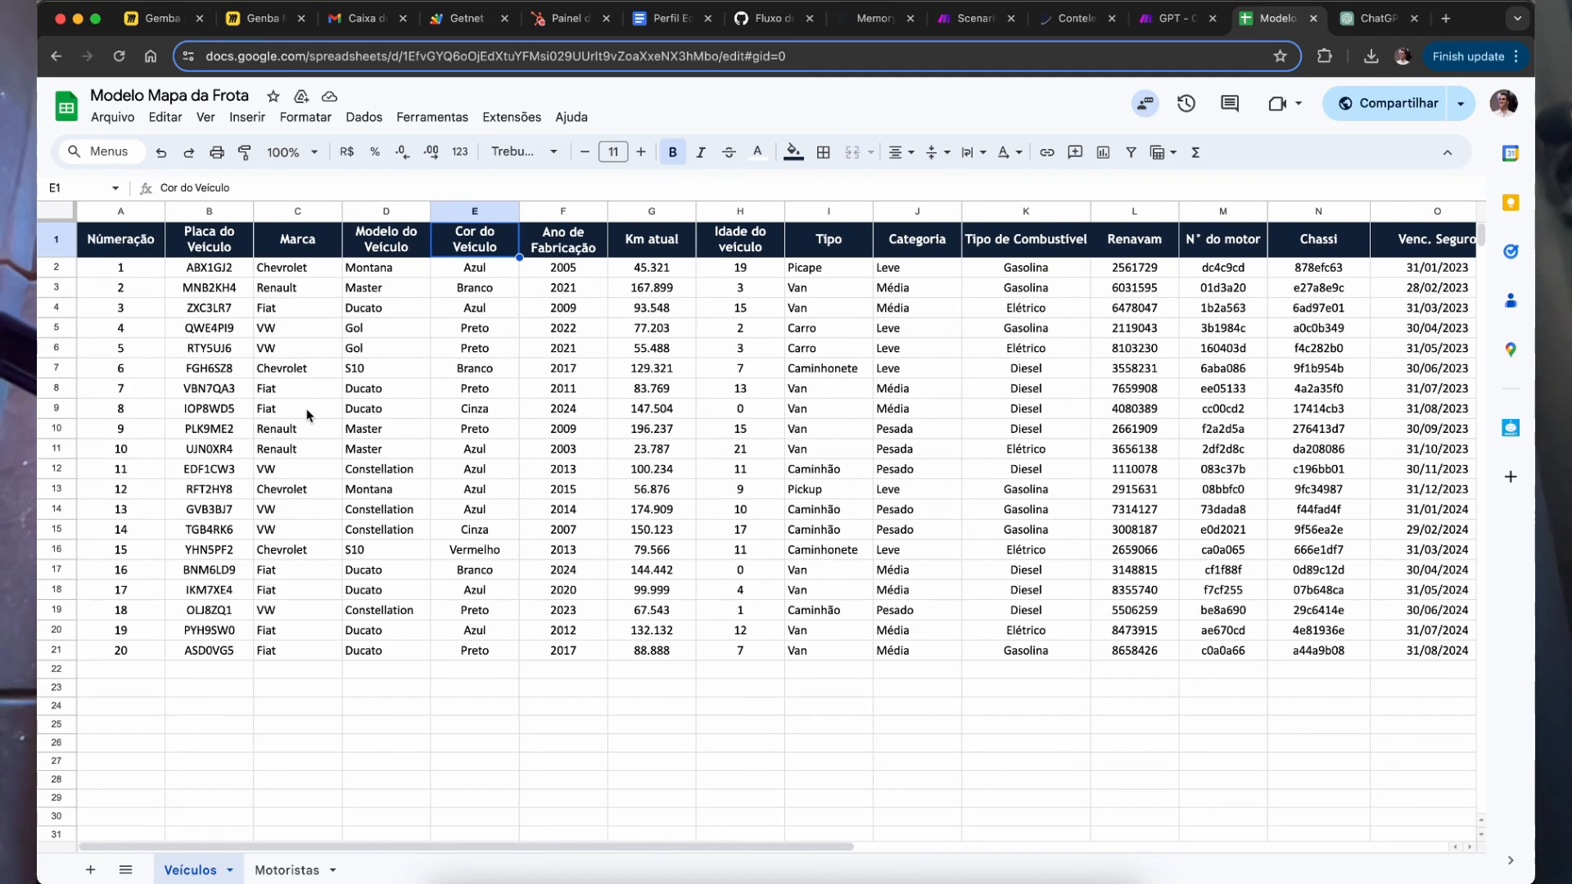
{"action": "left_click", "coordinate": [679, 406]}
{"action": "left_click", "coordinate": [500, 250]}
Step: Test renaming E1 to 'Cor', undo it to Cor do Veículo, and select row 1
{"action": "type", "text": "Cor"}
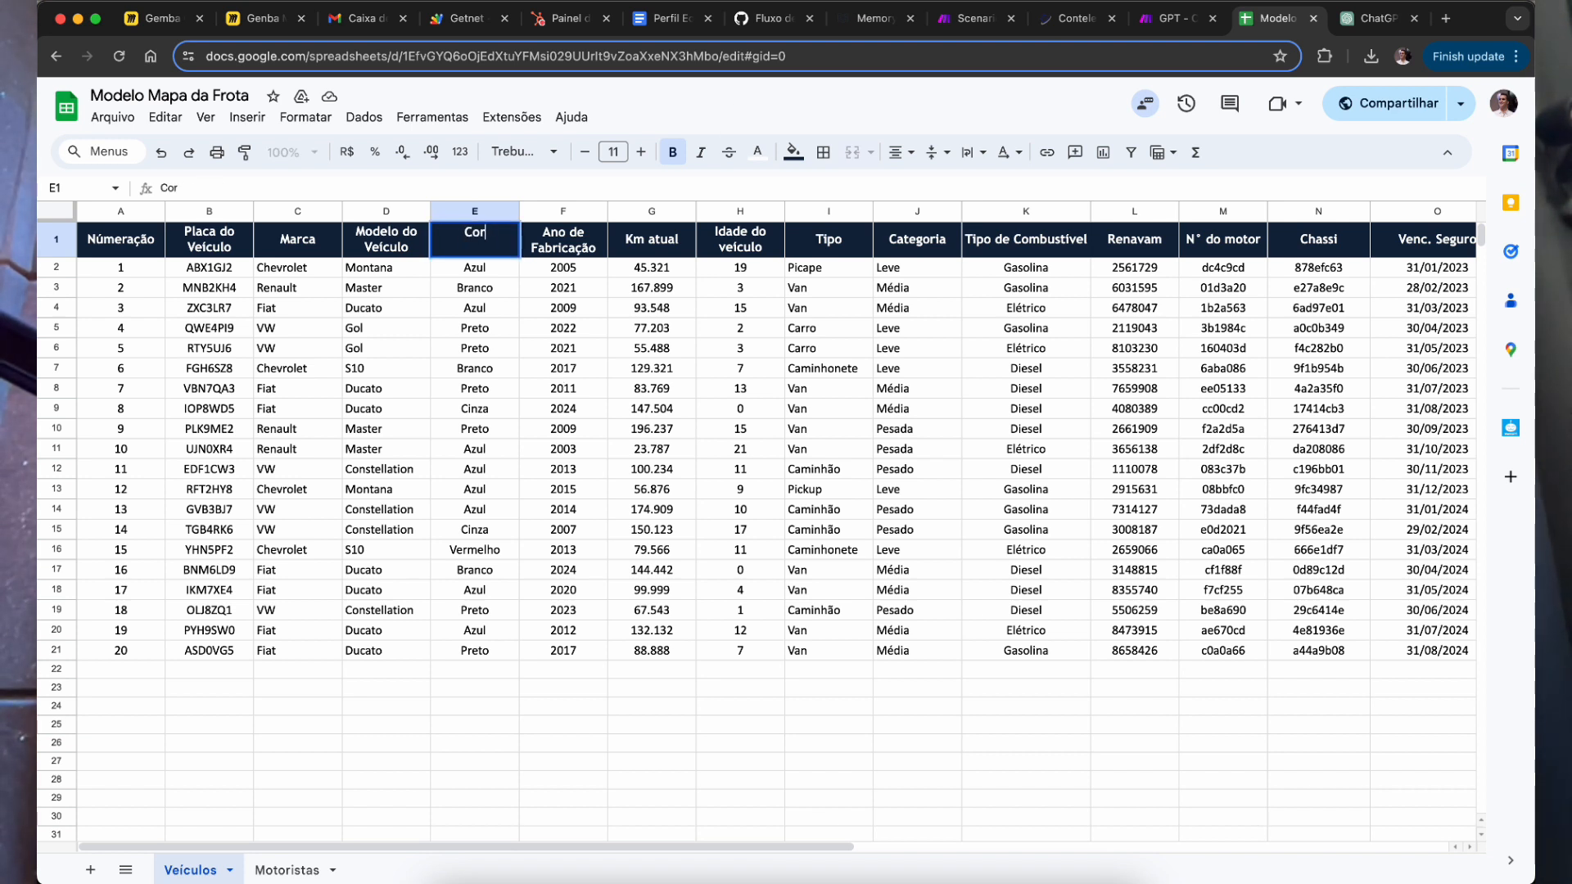
{"action": "key", "text": "Return"}
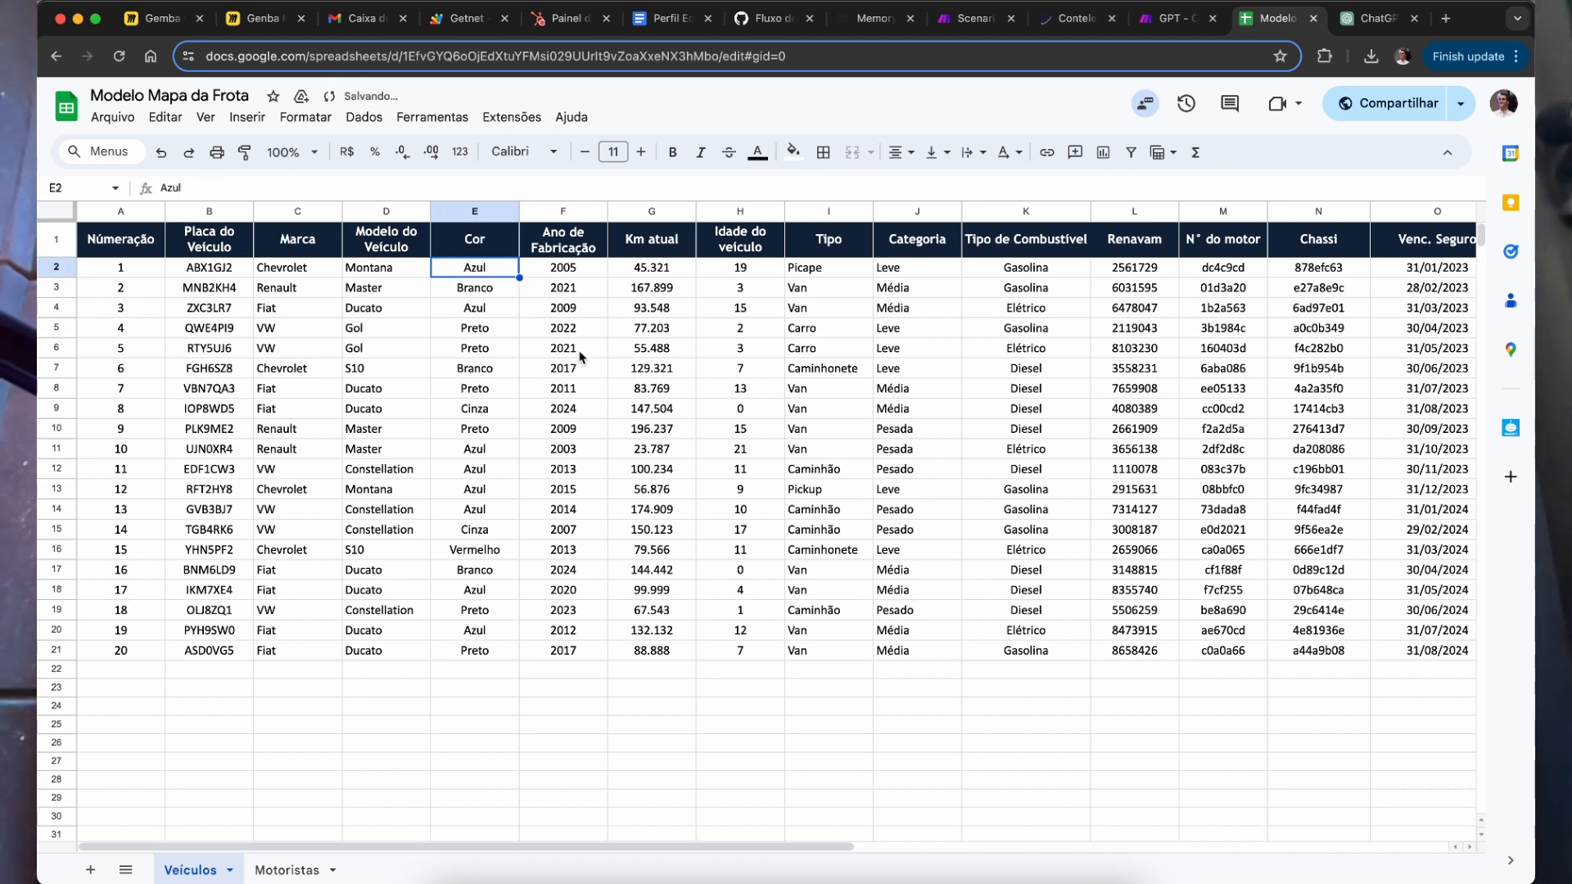
{"action": "key", "text": "super+z"}
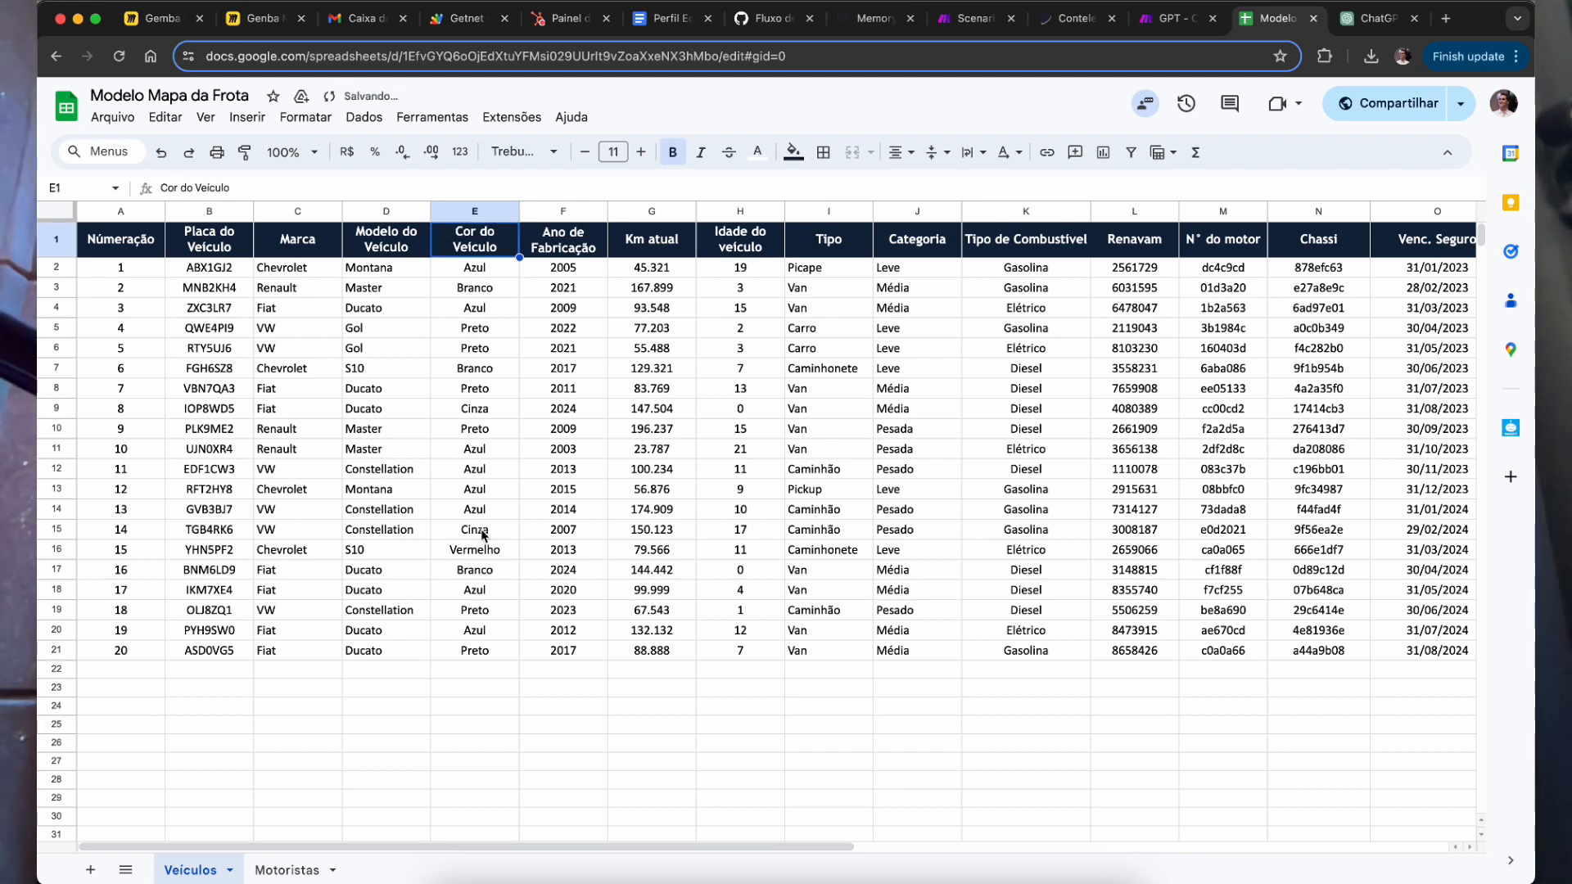
{"action": "left_click", "coordinate": [601, 308]}
{"action": "left_click", "coordinate": [486, 232]}
{"action": "left_click", "coordinate": [58, 236]}
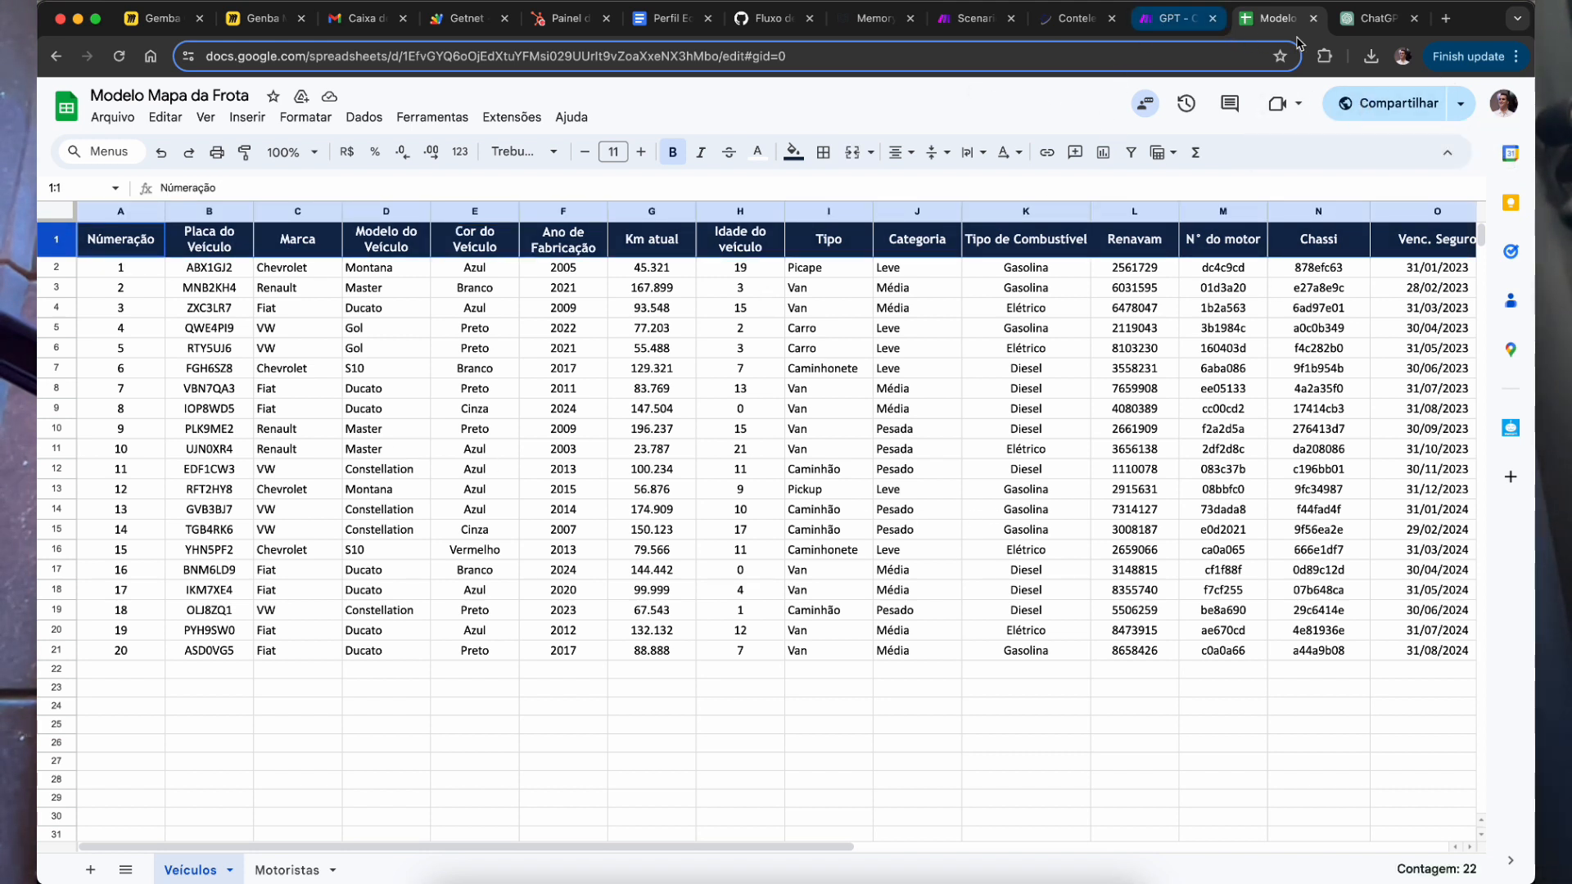
{"action": "left_click", "coordinate": [1376, 18]}
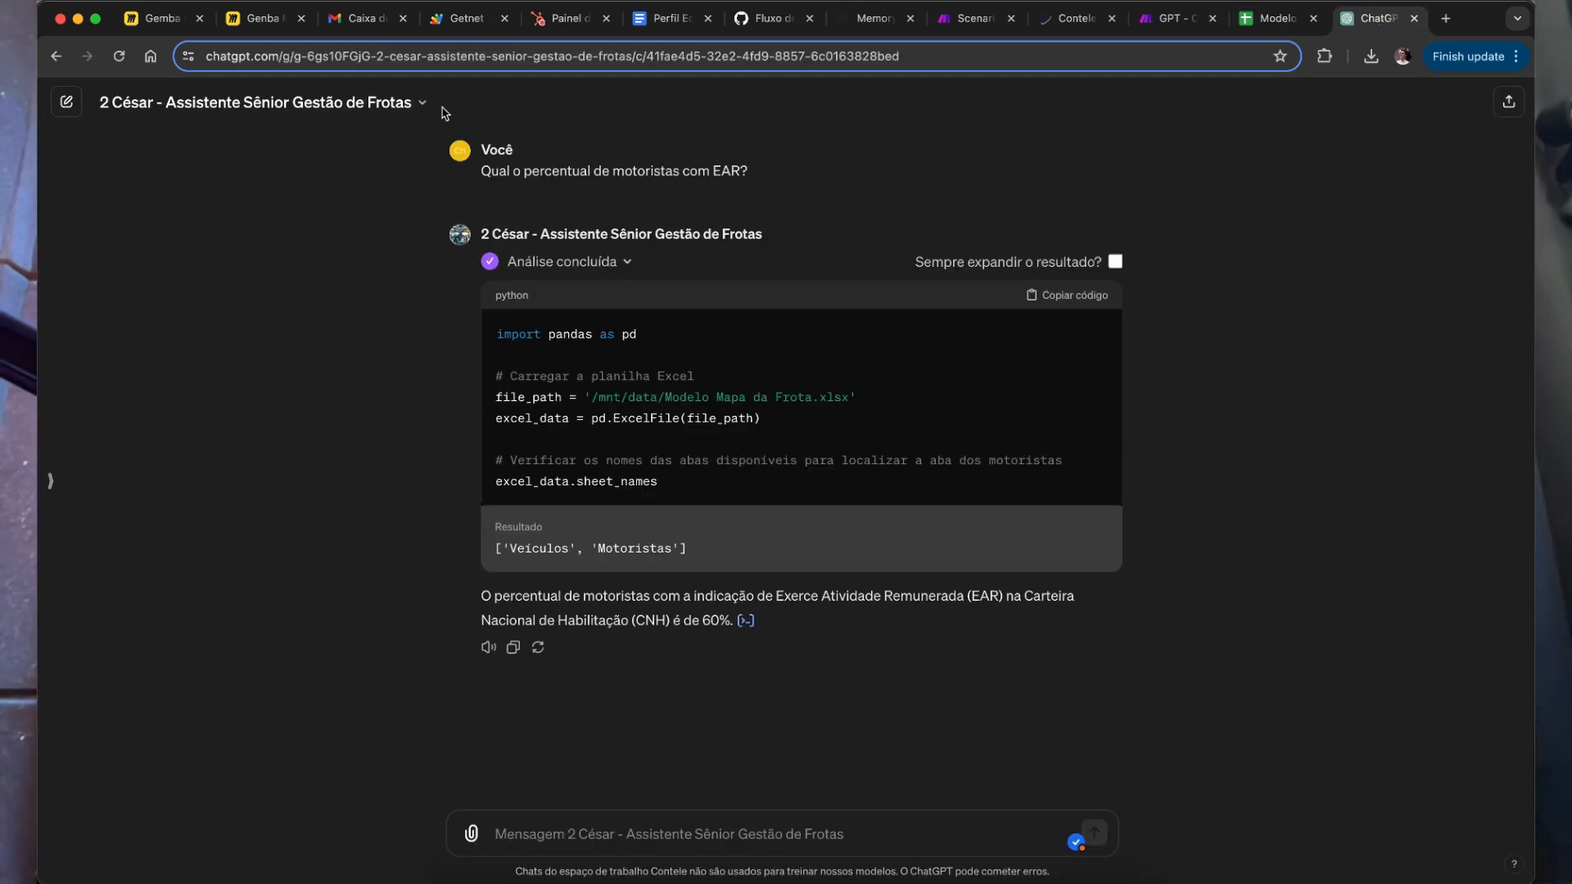
Step: Choose Editar GPT from the fleet assistant's title menu, check cell N5 in Sheets, and come back
{"action": "left_click", "coordinate": [328, 102]}
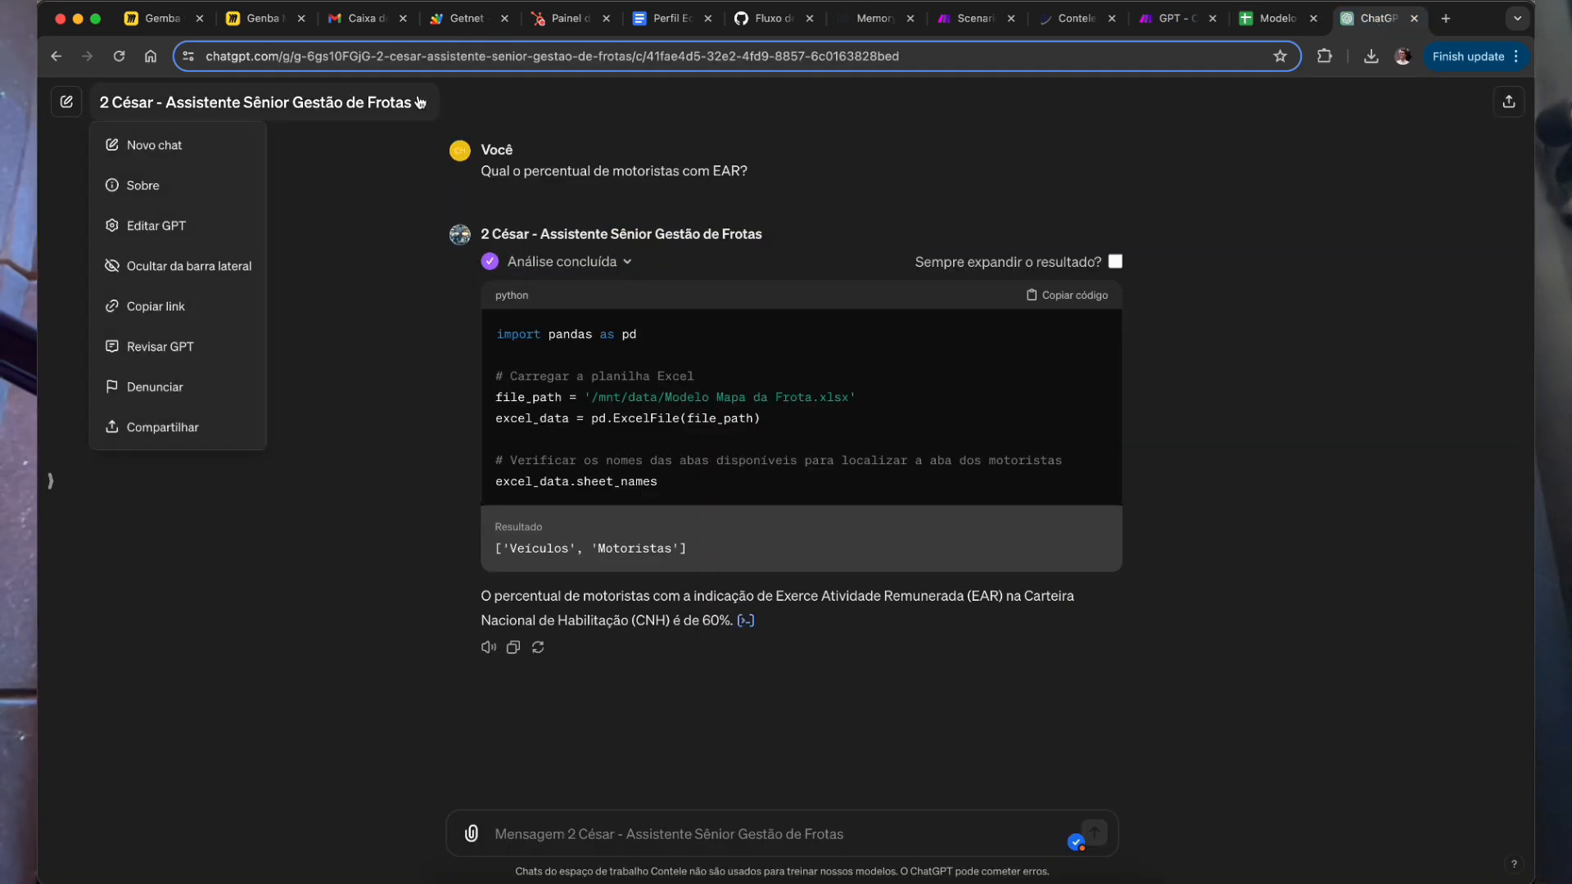
{"action": "left_click", "coordinate": [217, 235]}
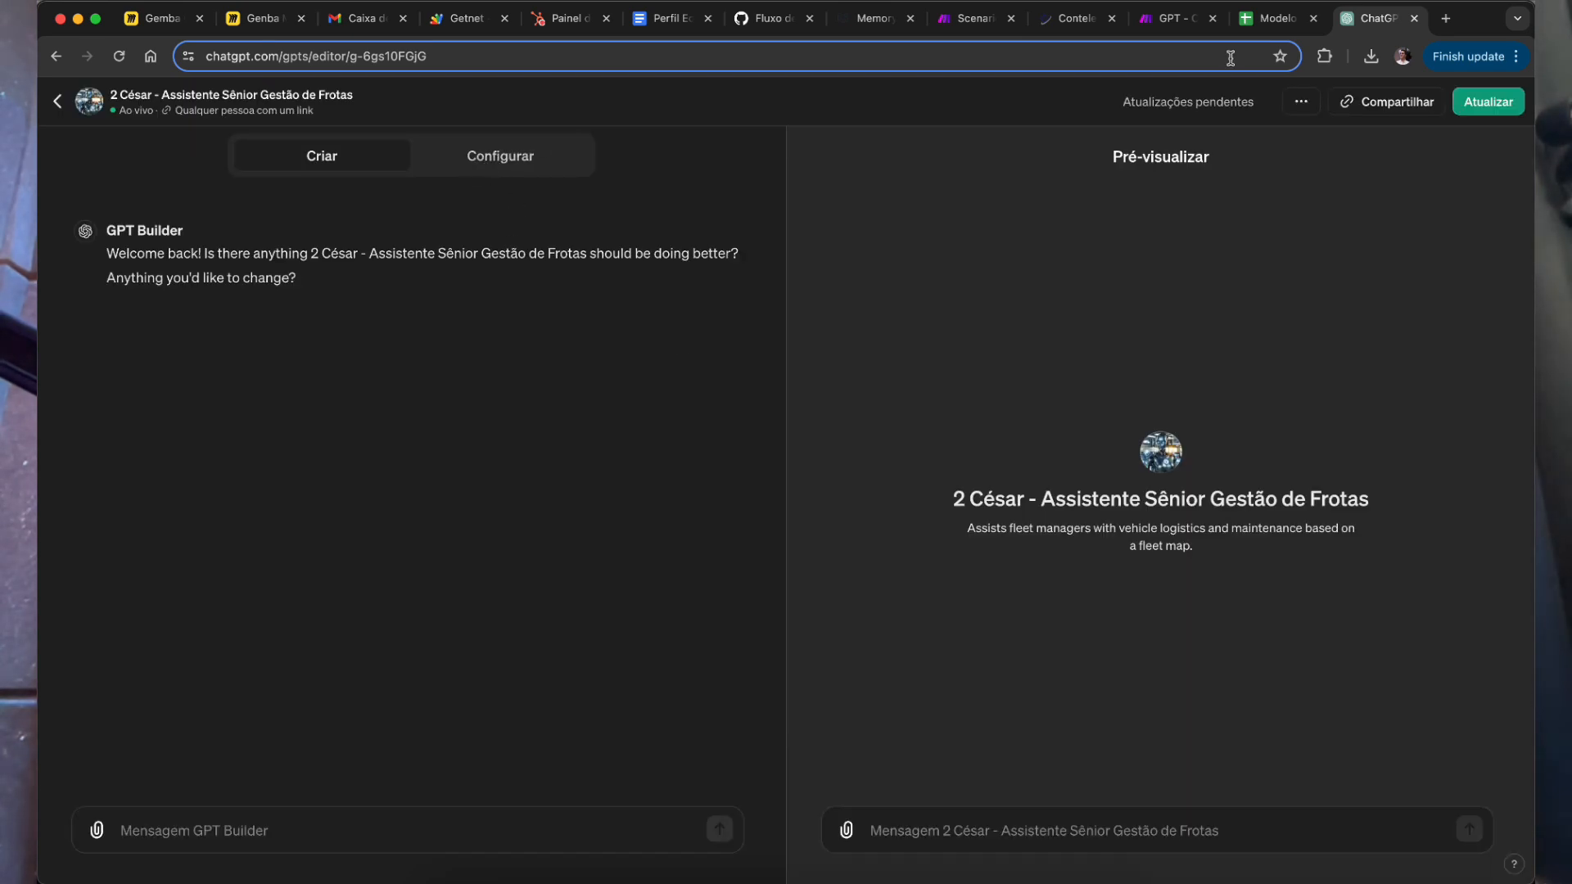
{"action": "left_click", "coordinate": [1275, 18]}
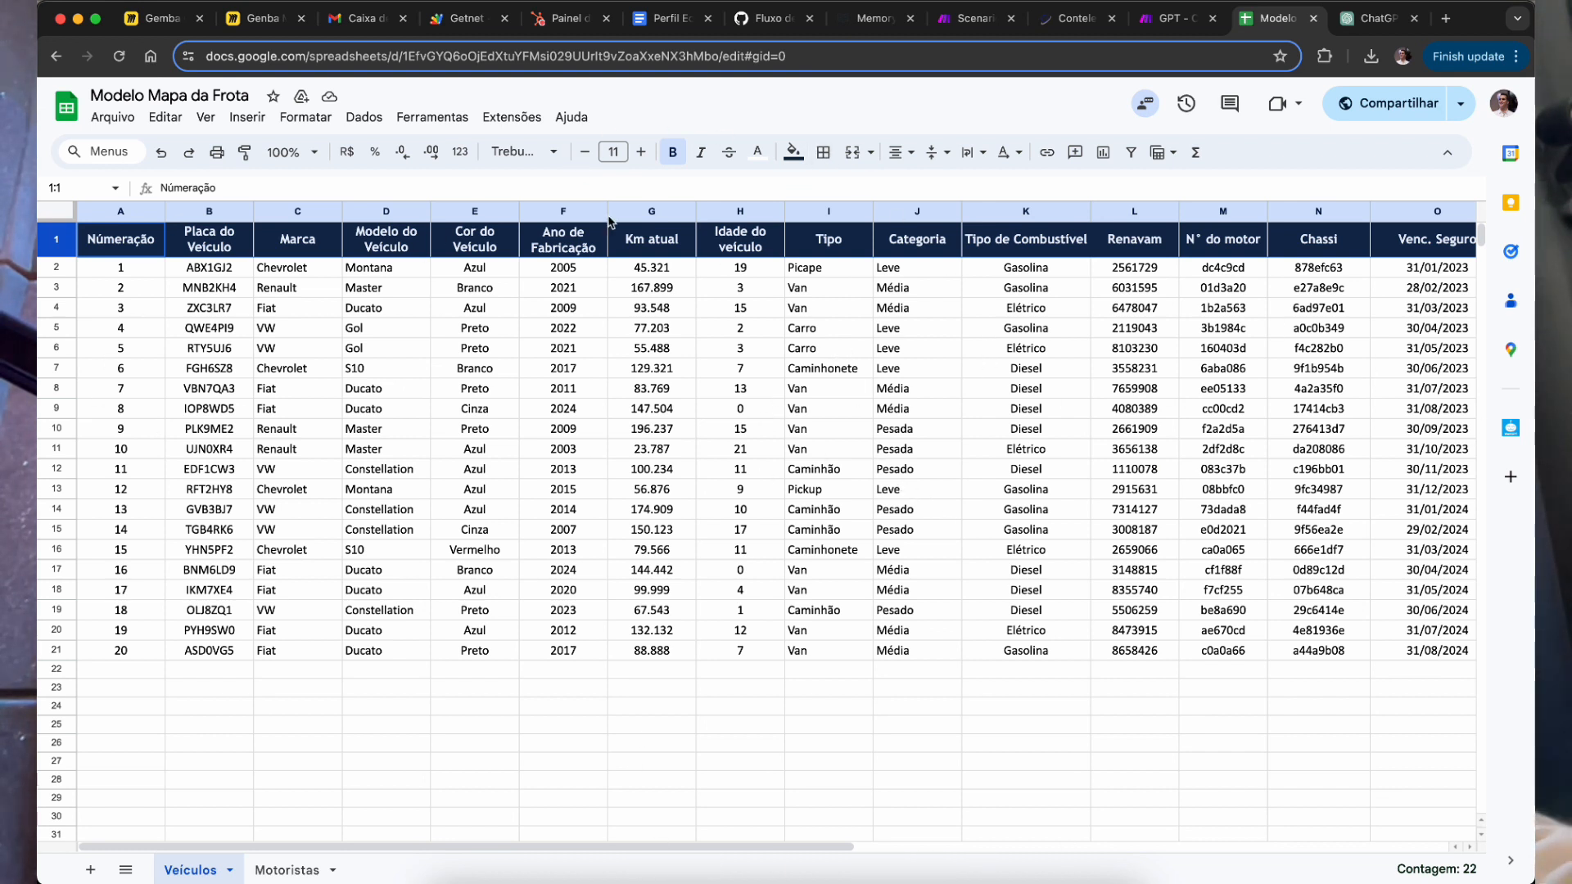
{"action": "left_click", "coordinate": [1318, 328]}
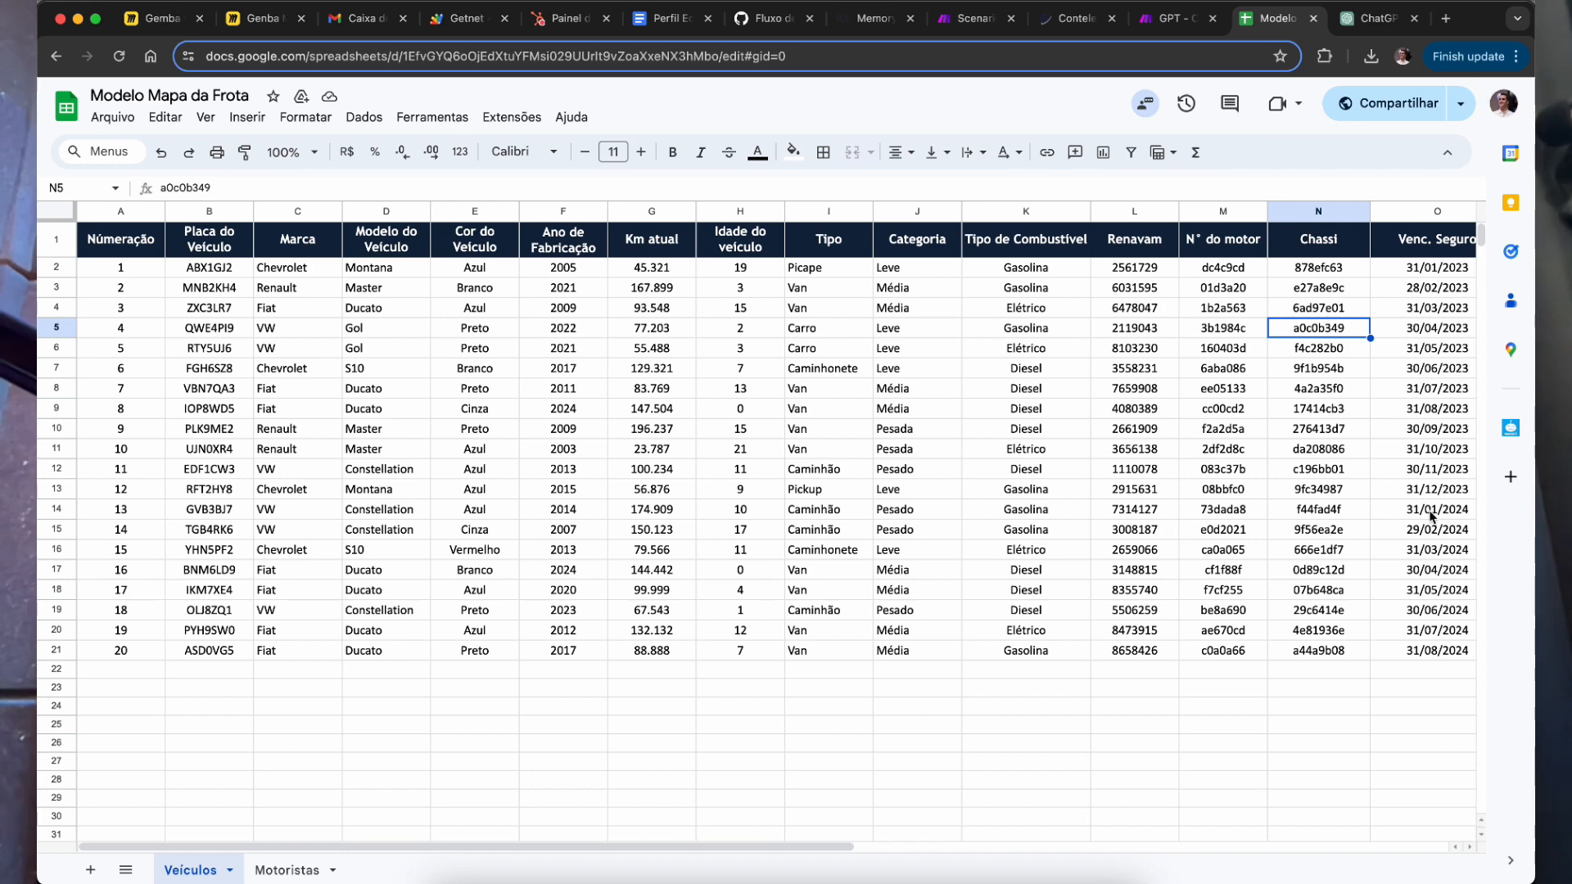
{"action": "left_click", "coordinate": [1375, 18]}
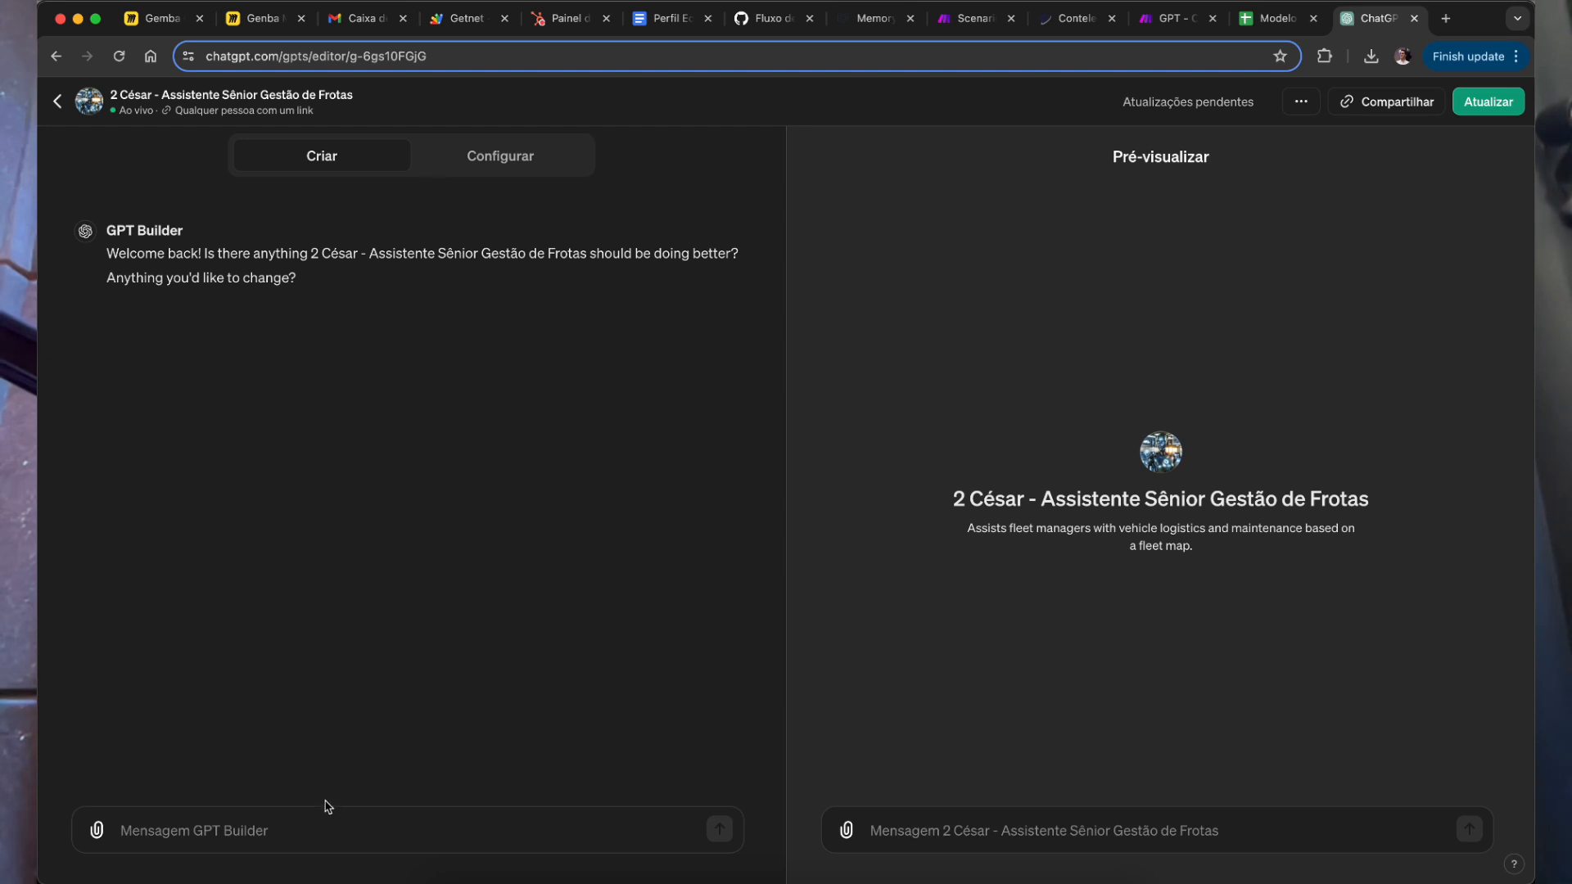
Step: Ask GPT Builder 'consegue acessar a planilha'
{"action": "left_click", "coordinate": [332, 831]}
{"action": "type", "text": "c"}
{"action": "key", "text": "BackSpace"}
{"action": "type", "text": "consegue acessar a planilha?"}
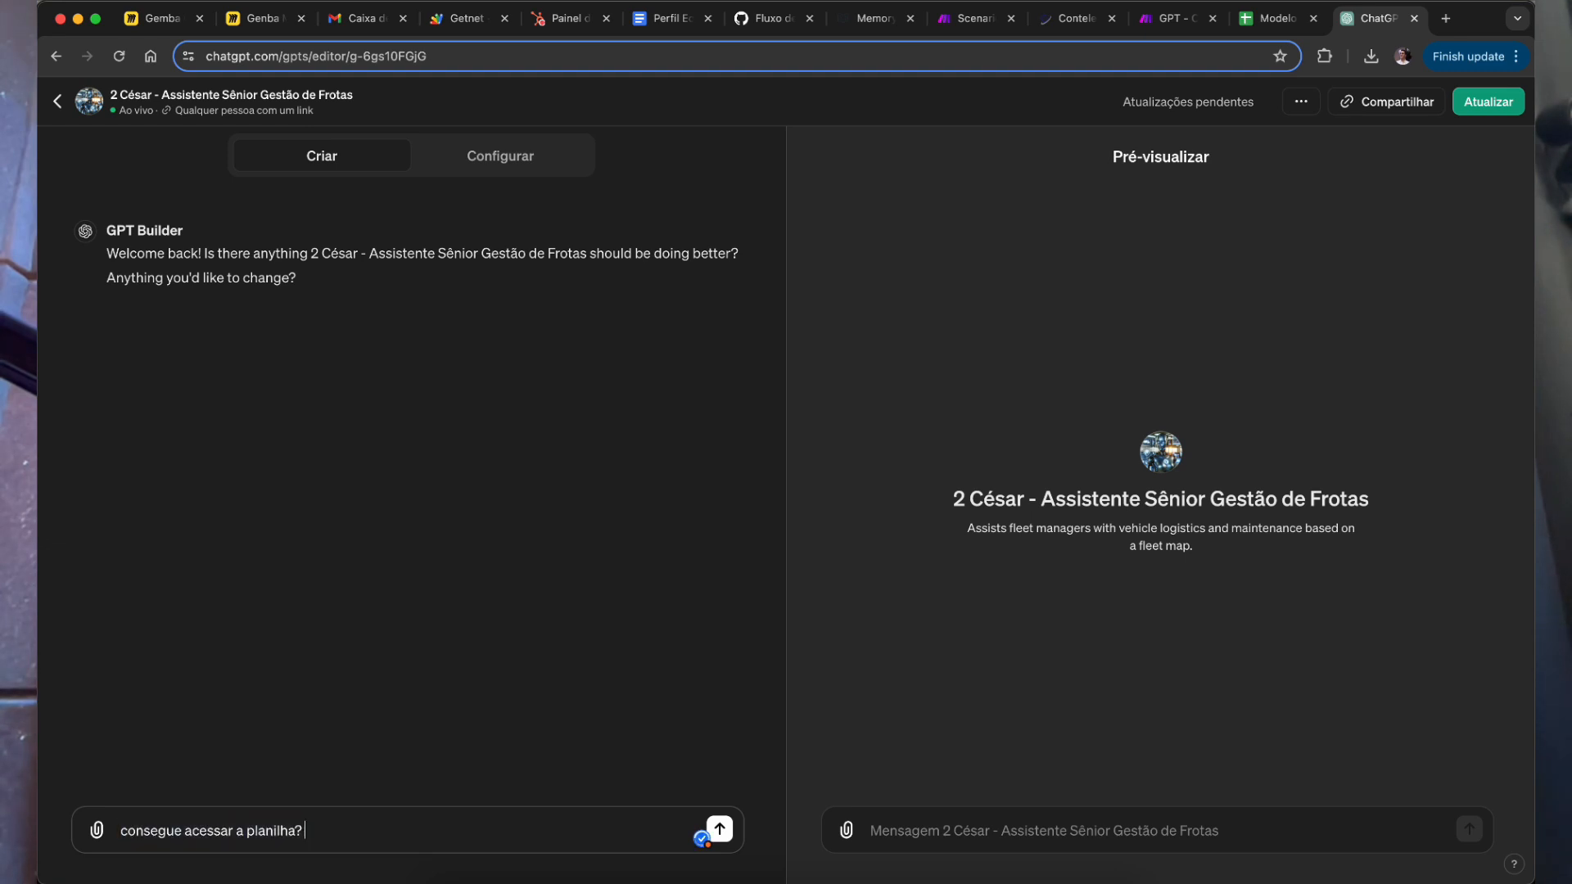
{"action": "key", "text": "Return"}
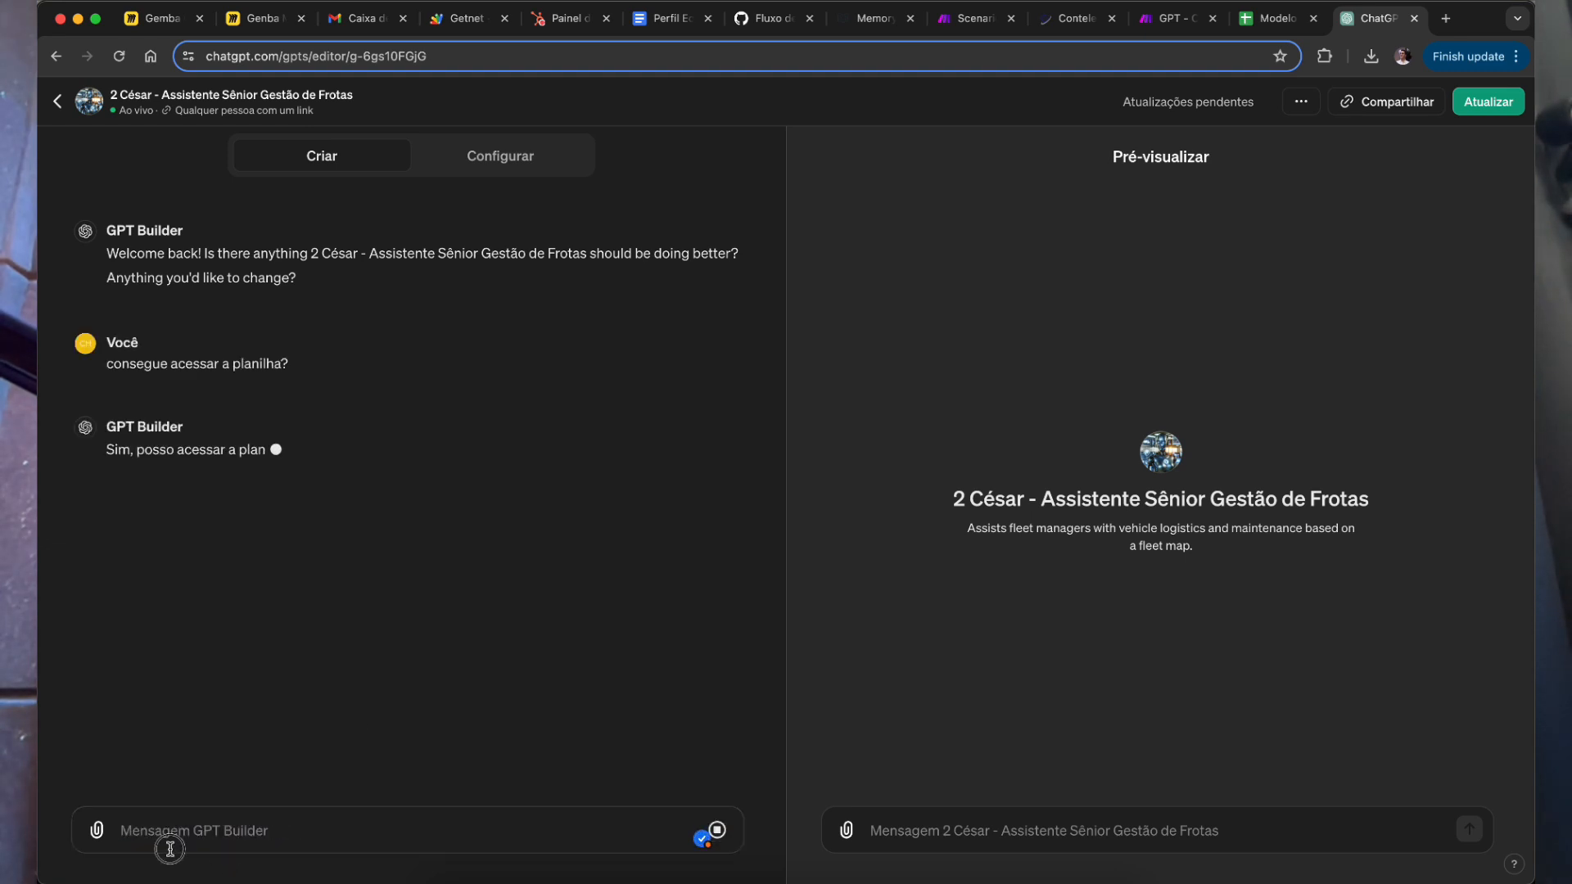
Step: Send a request to judge whether the column names are clear for an AI, asking questions if unsure
{"action": "type", "text": "cri"}
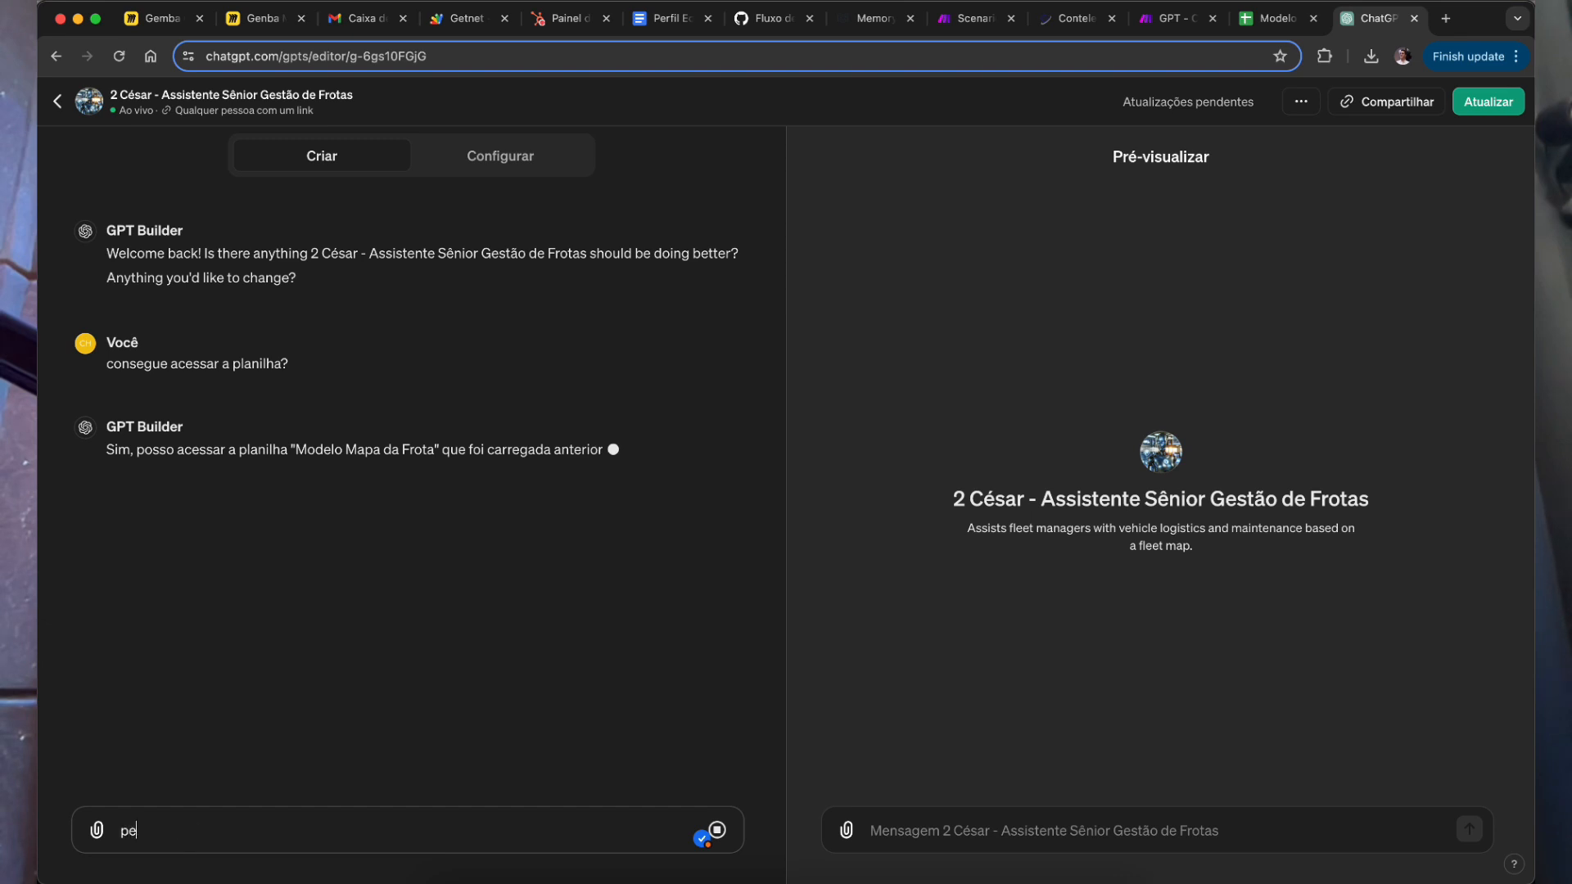
{"action": "key", "text": "BackSpace"}
{"action": "key", "text": "BackSpace"}
{"action": "key", "text": "BackSpace"}
{"action": "type", "text": "avalie os nonmes"}
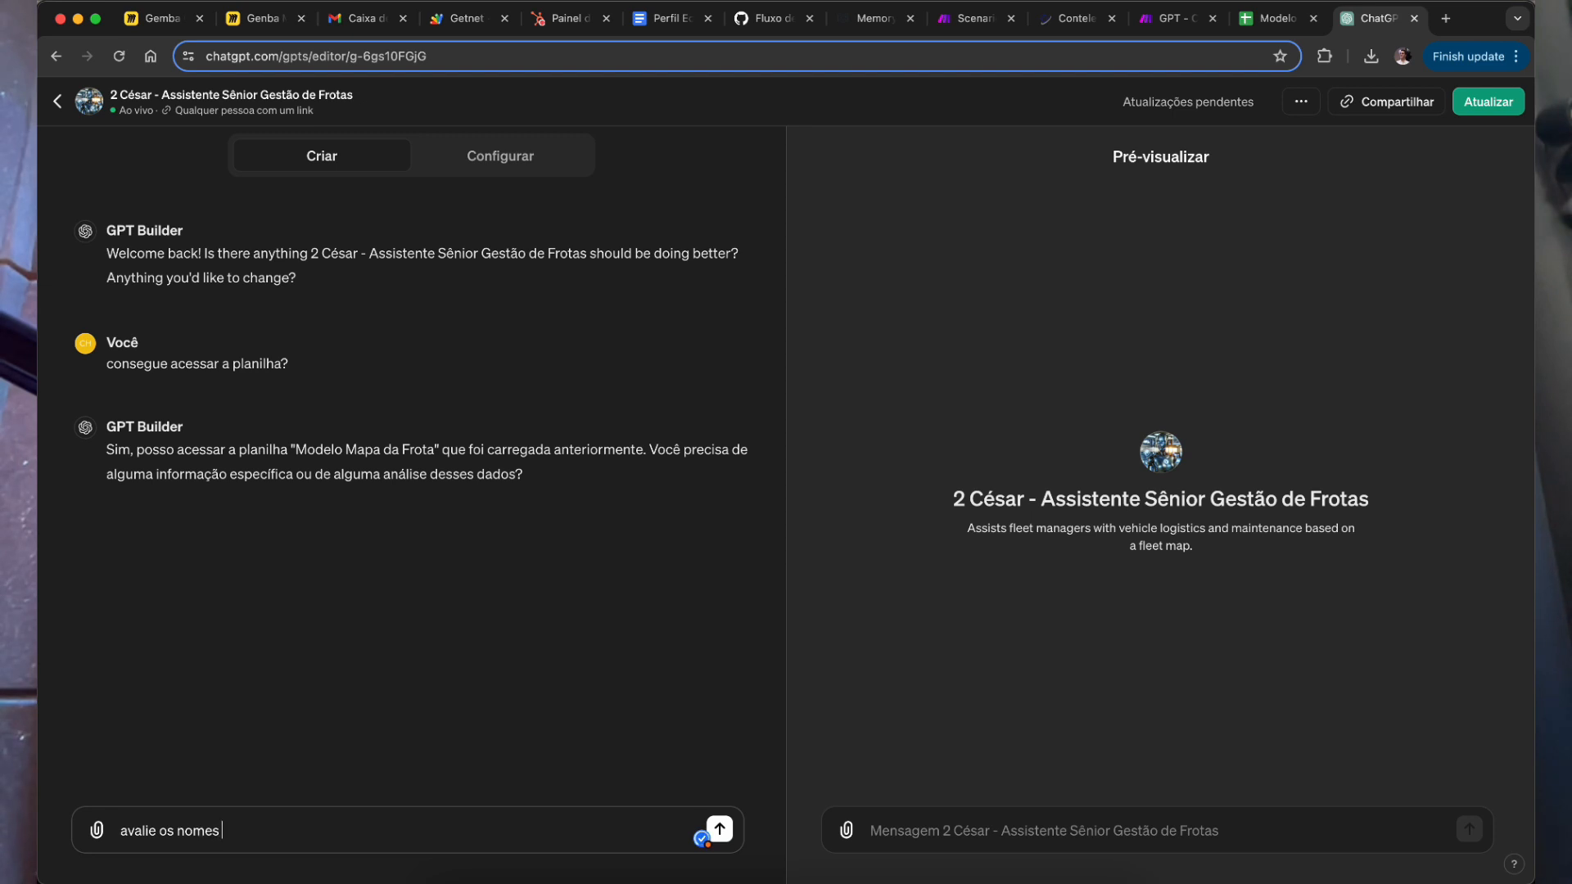
{"action": "type", "text": " se estão clara"}
{"action": "key", "text": "alt+BackSpace"}
{"action": "key", "text": "alt+BackSpace"}
{"action": "key", "text": "alt+BackSpace"}
{"action": "type", "text": "das colunas se"}
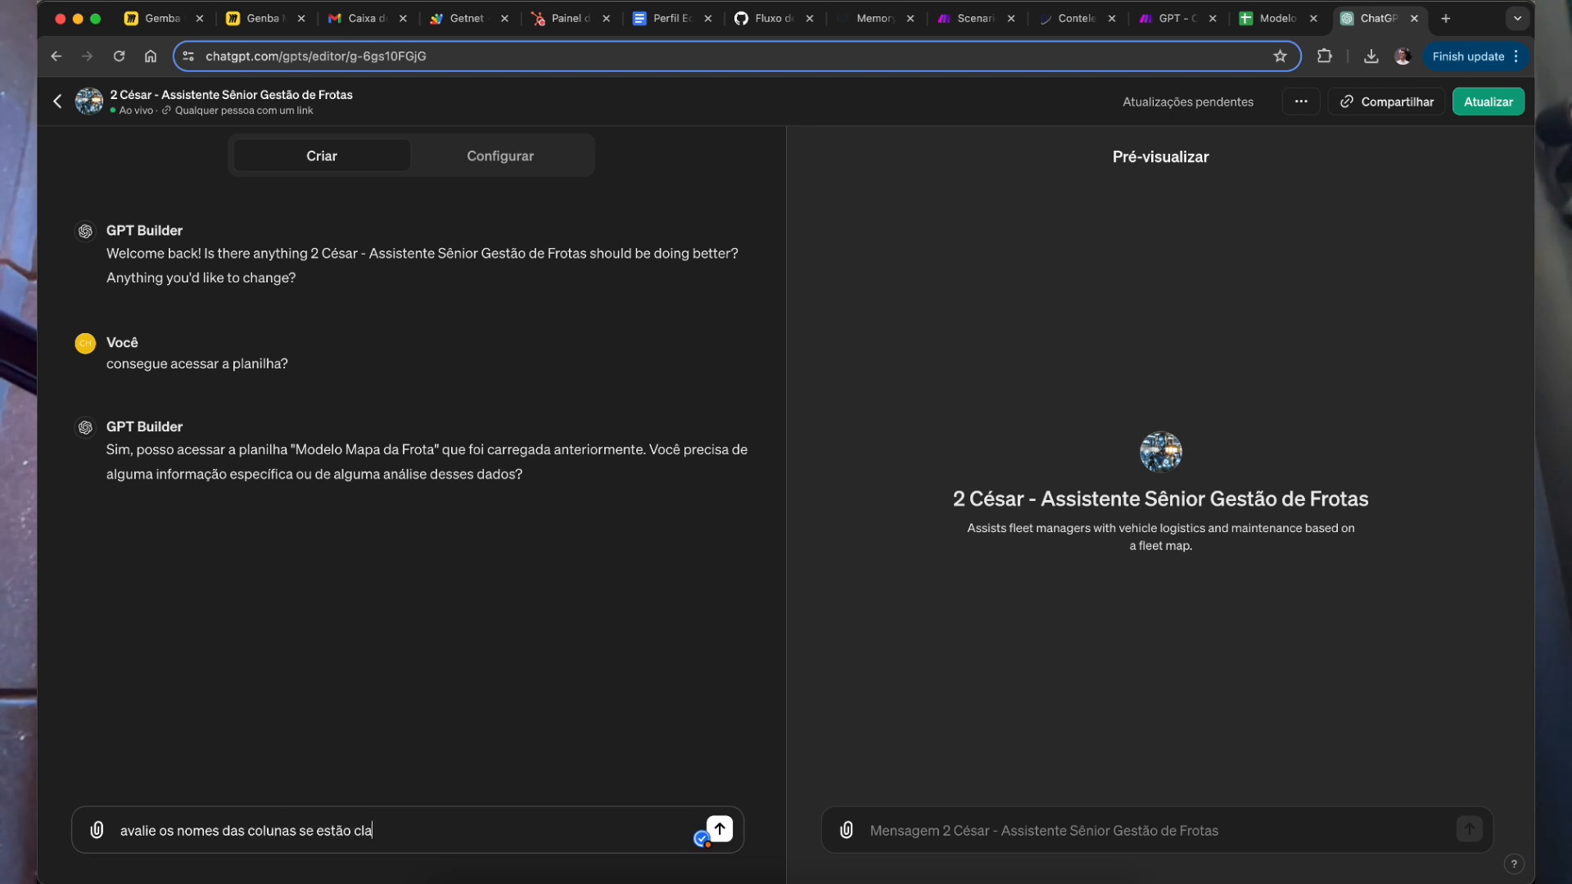
{"action": "key", "text": "super+a"}
{"action": "key", "text": "Right"}
{"action": "type", "text": "para um modelo "}
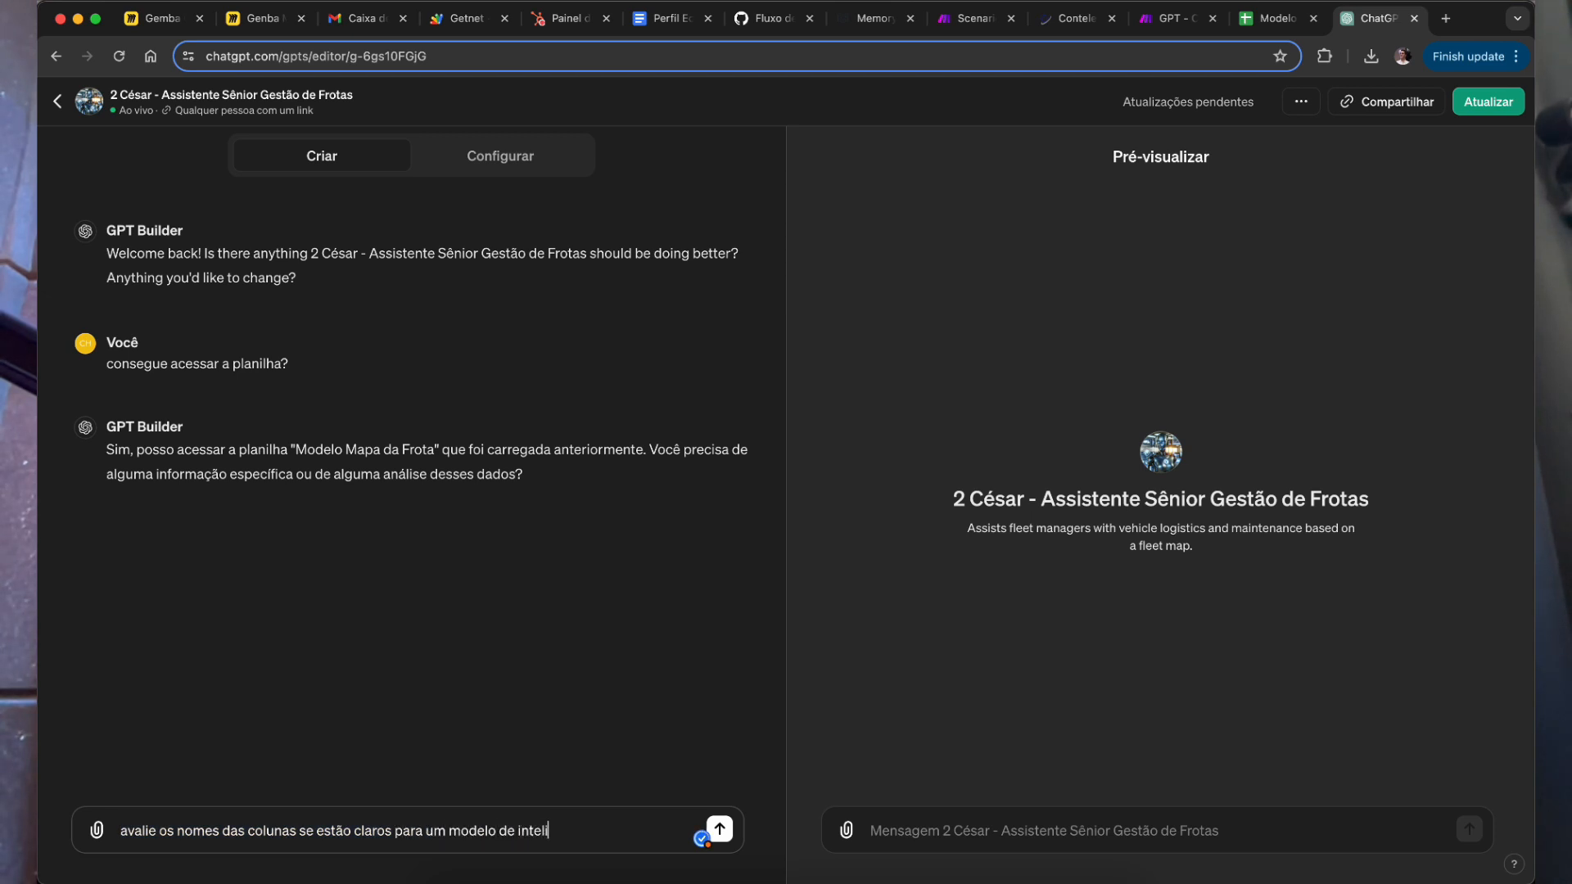
{"action": "type", "text": "de intelige"}
{"action": "key", "text": "BackSpace"}
{"action": "key", "text": "BackSpace"}
{"action": "key", "text": "BackSpace"}
{"action": "type", "text": "igencia artificuaal comrpeende"}
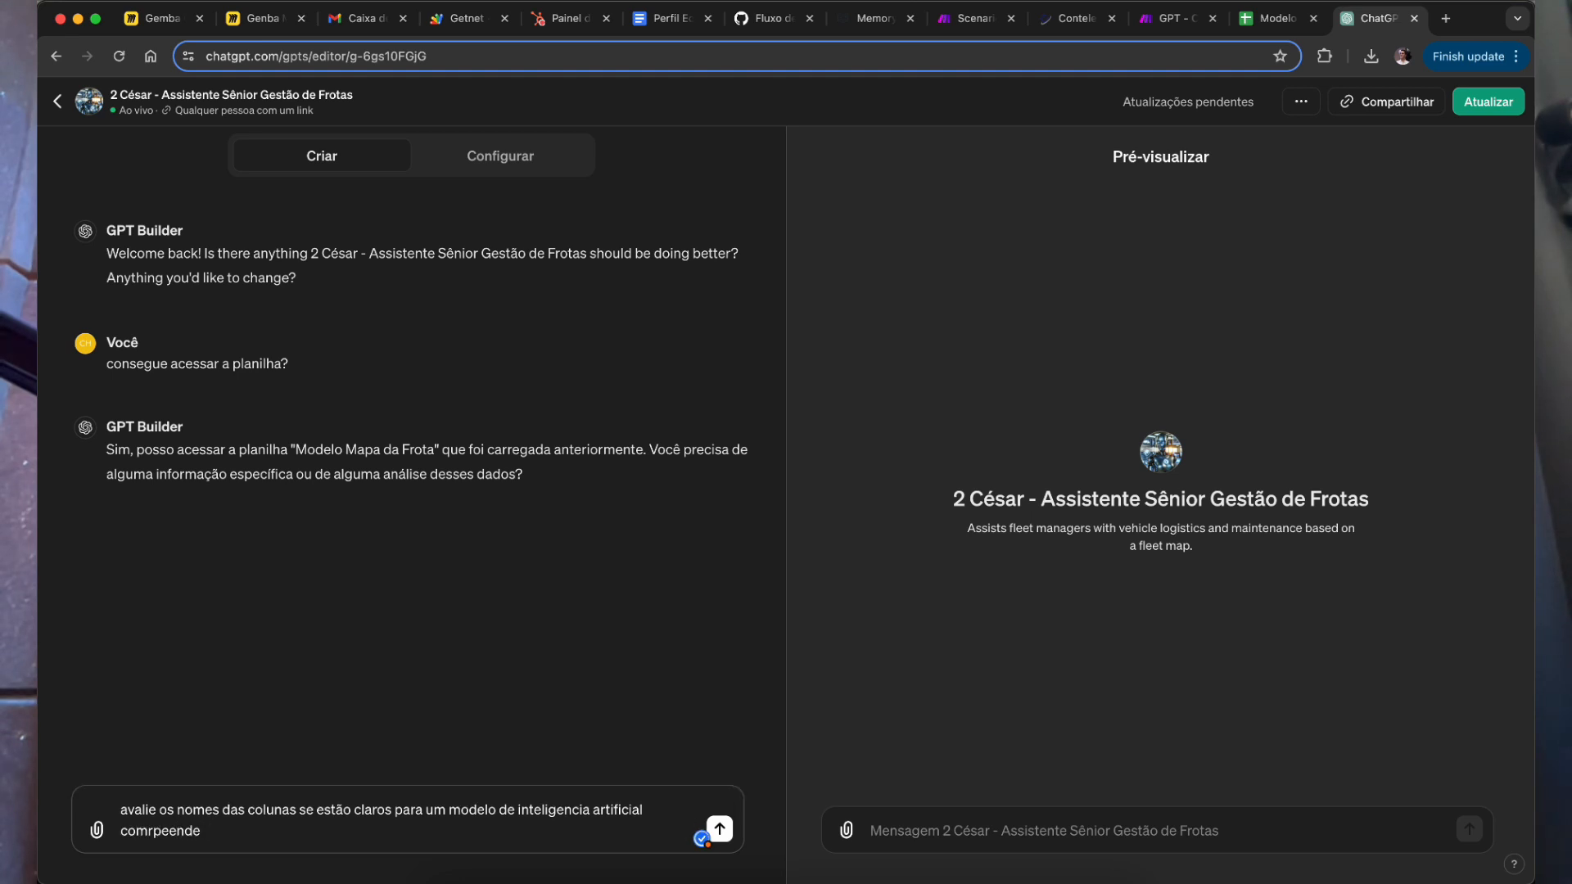
{"action": "type", "text": "dr com facilicidad"}
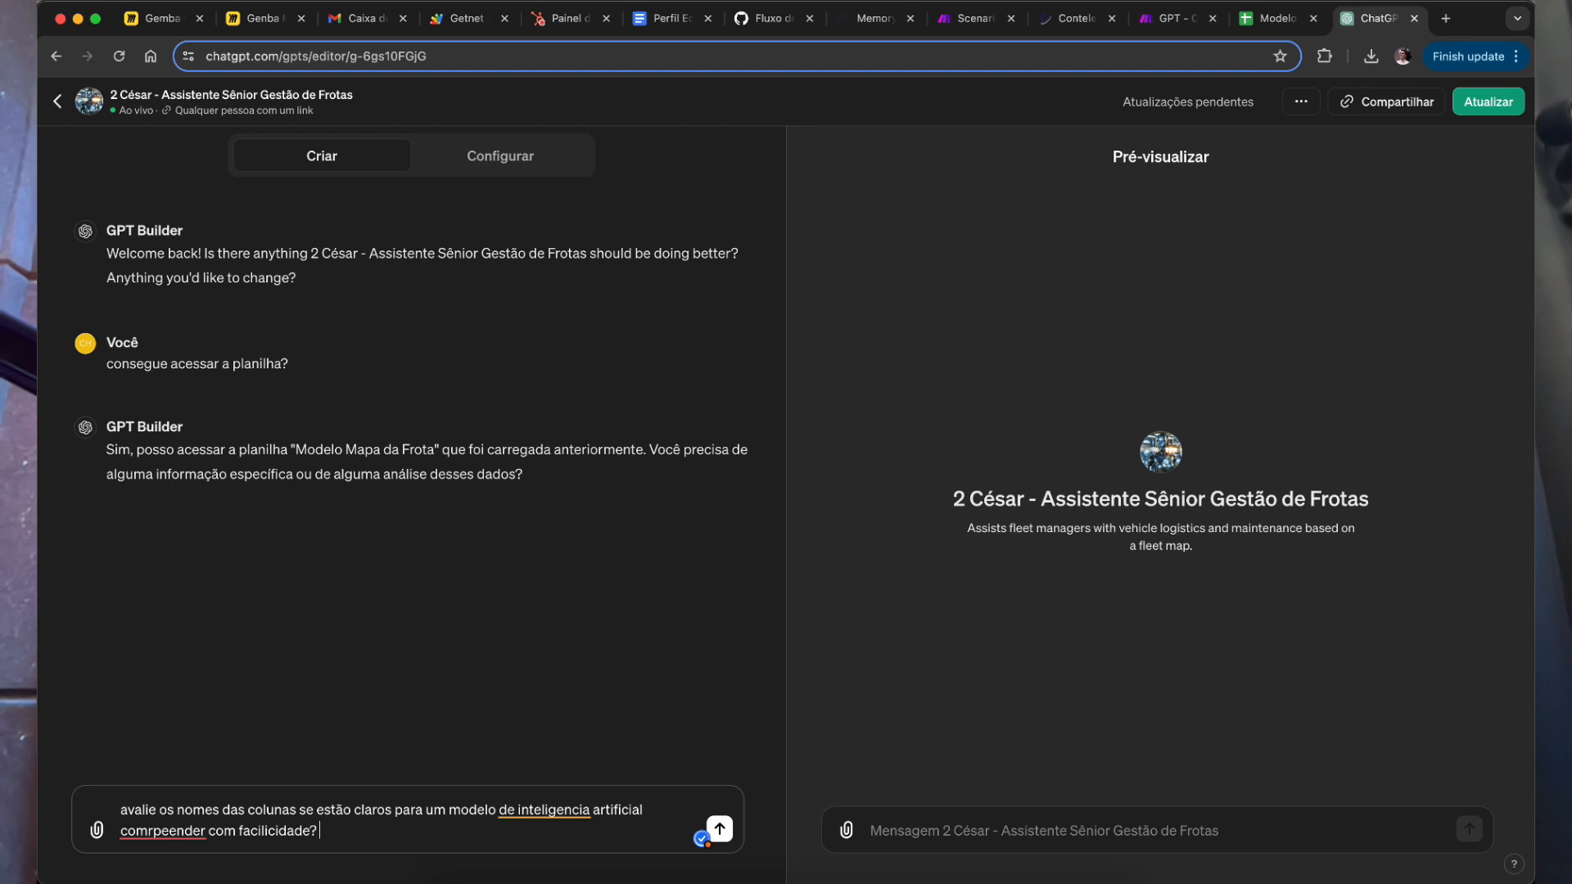
{"action": "type", "text": "e."}
{"action": "key", "text": "shift+Return"}
{"action": "type", "text": "Se"}
{"action": "type", "text": " tri"}
{"action": "key", "text": "BackSpace"}
{"action": "key", "text": "BackSpace"}
{"action": "type", "text": "iver"}
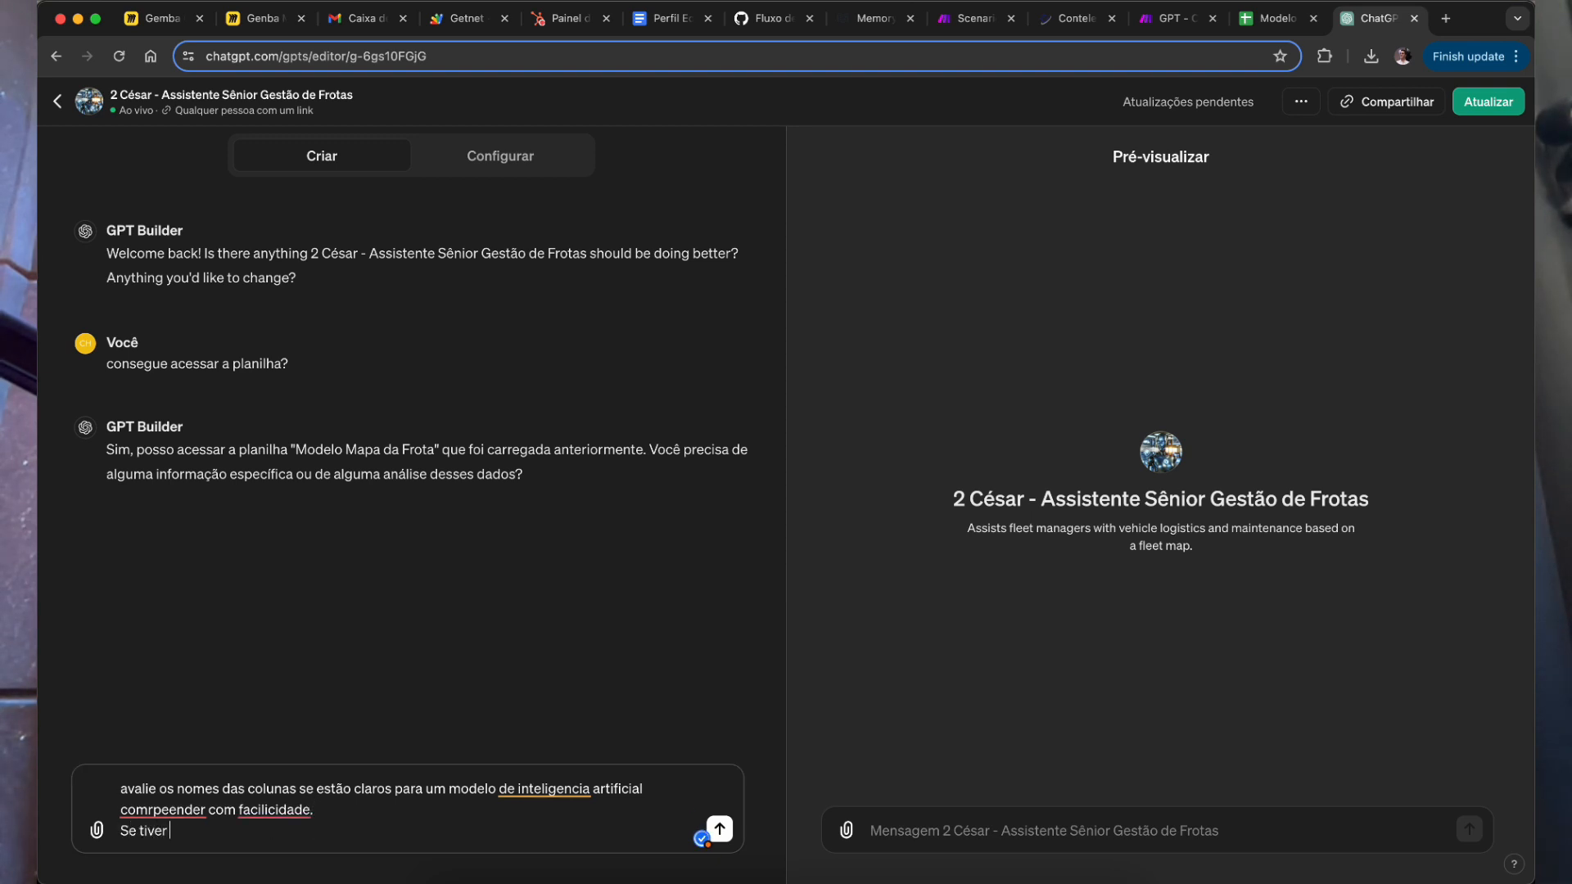
{"action": "type", "text": " duvidas me pergunte."}
{"action": "key", "text": "super+a"}
{"action": "key", "text": "Up"}
{"action": "key", "text": "Down"}
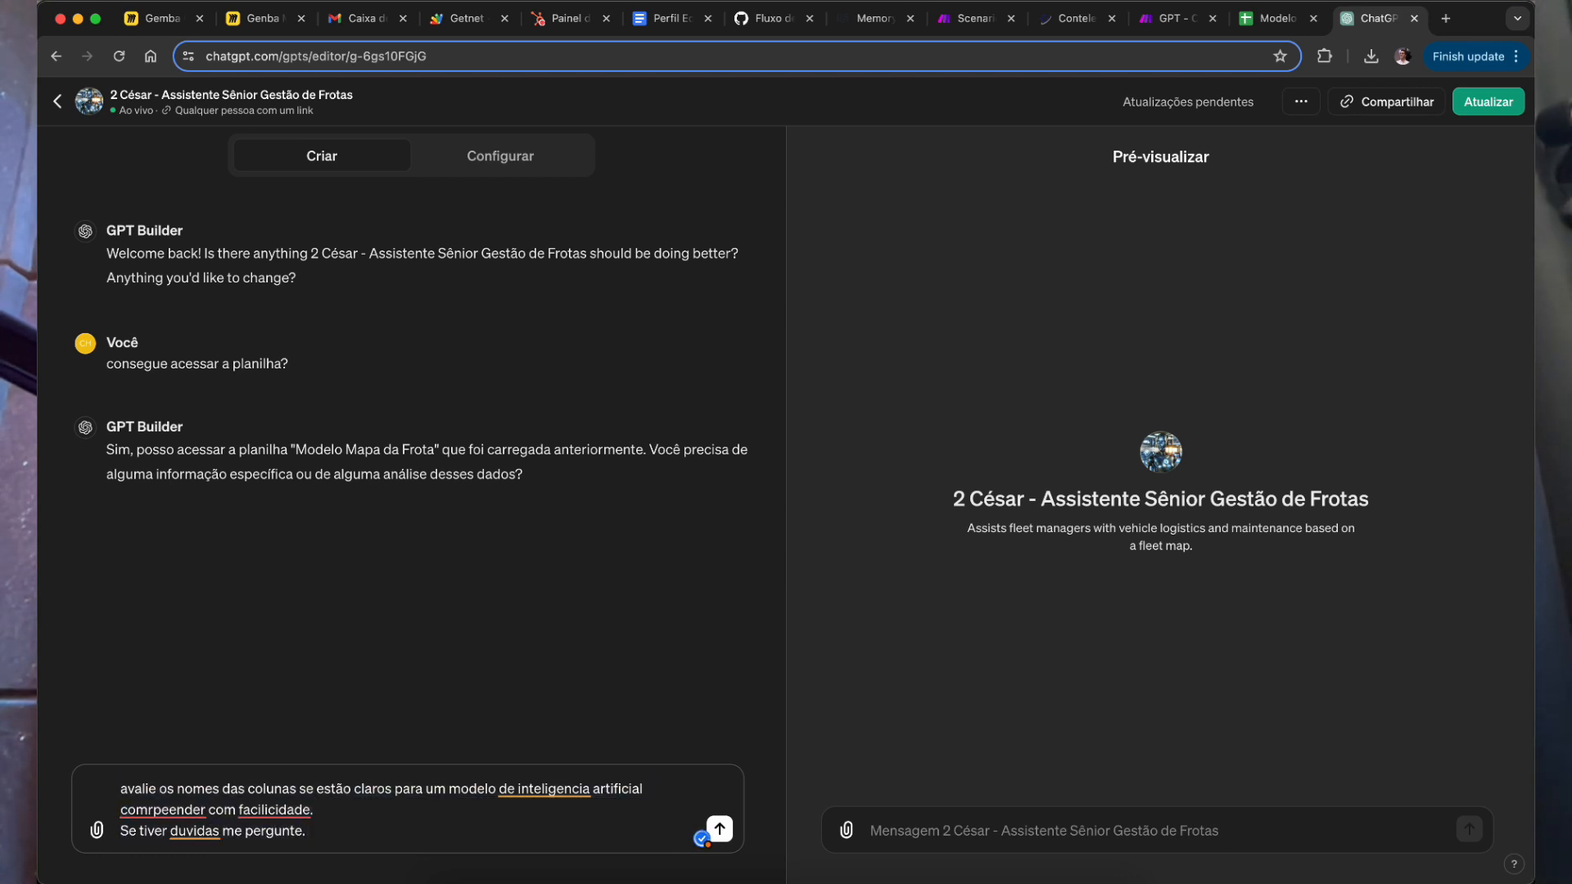
{"action": "key", "text": "Return"}
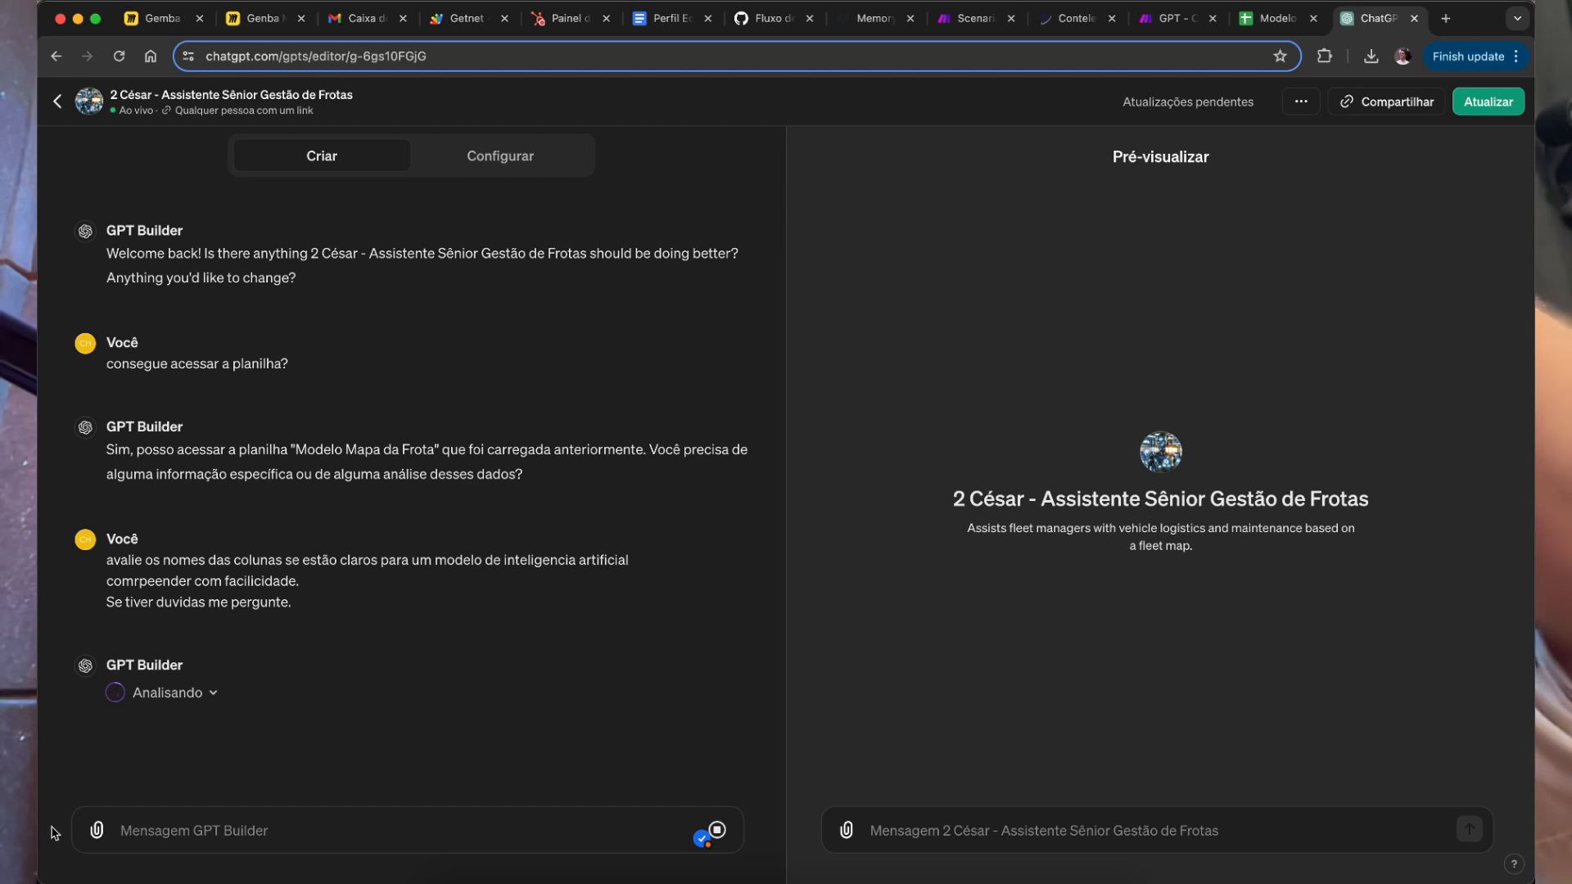
Step: Start a follow-up asking for before/after name suggestions while rechecking the spreadsheet columns
{"action": "double_click", "coordinate": [254, 604]}
{"action": "left_click", "coordinate": [372, 814]}
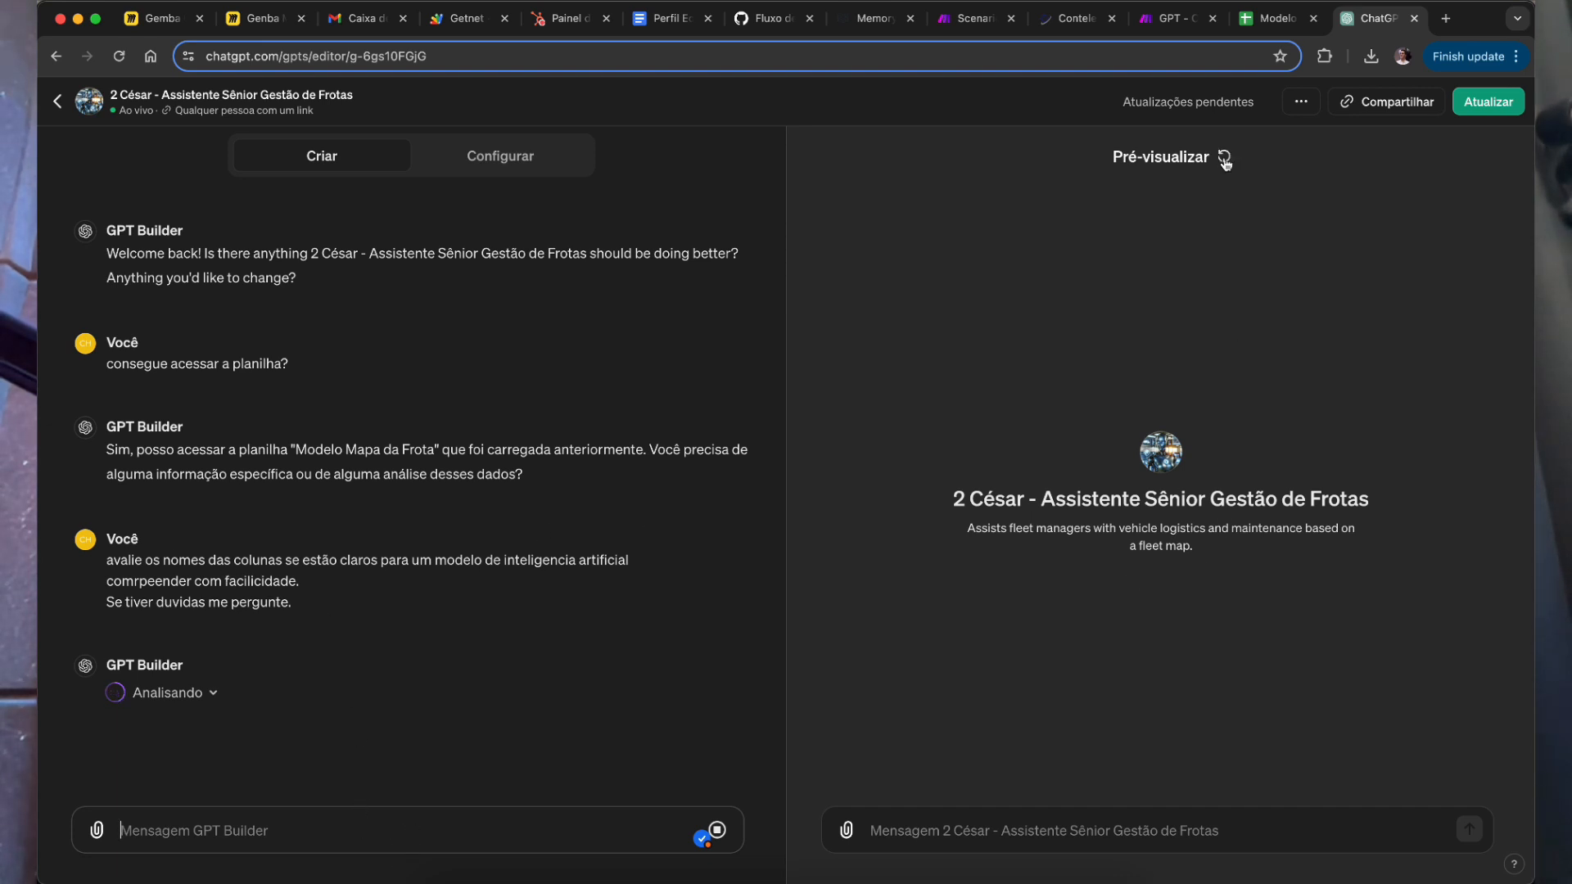
{"action": "left_click", "coordinate": [1276, 20]}
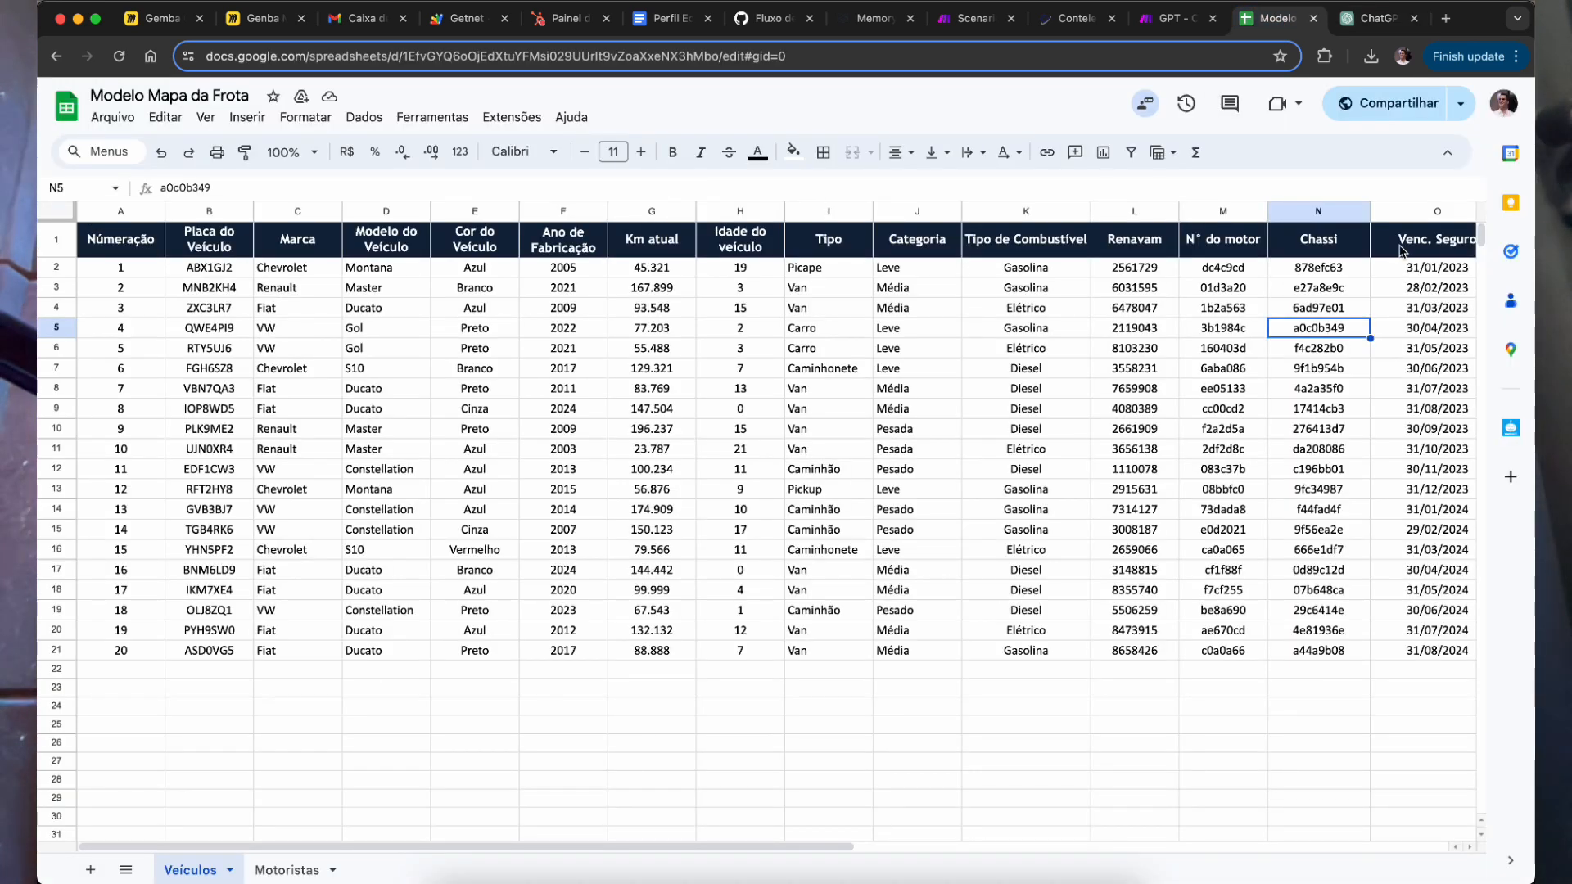
{"action": "left_click", "coordinate": [1365, 16]}
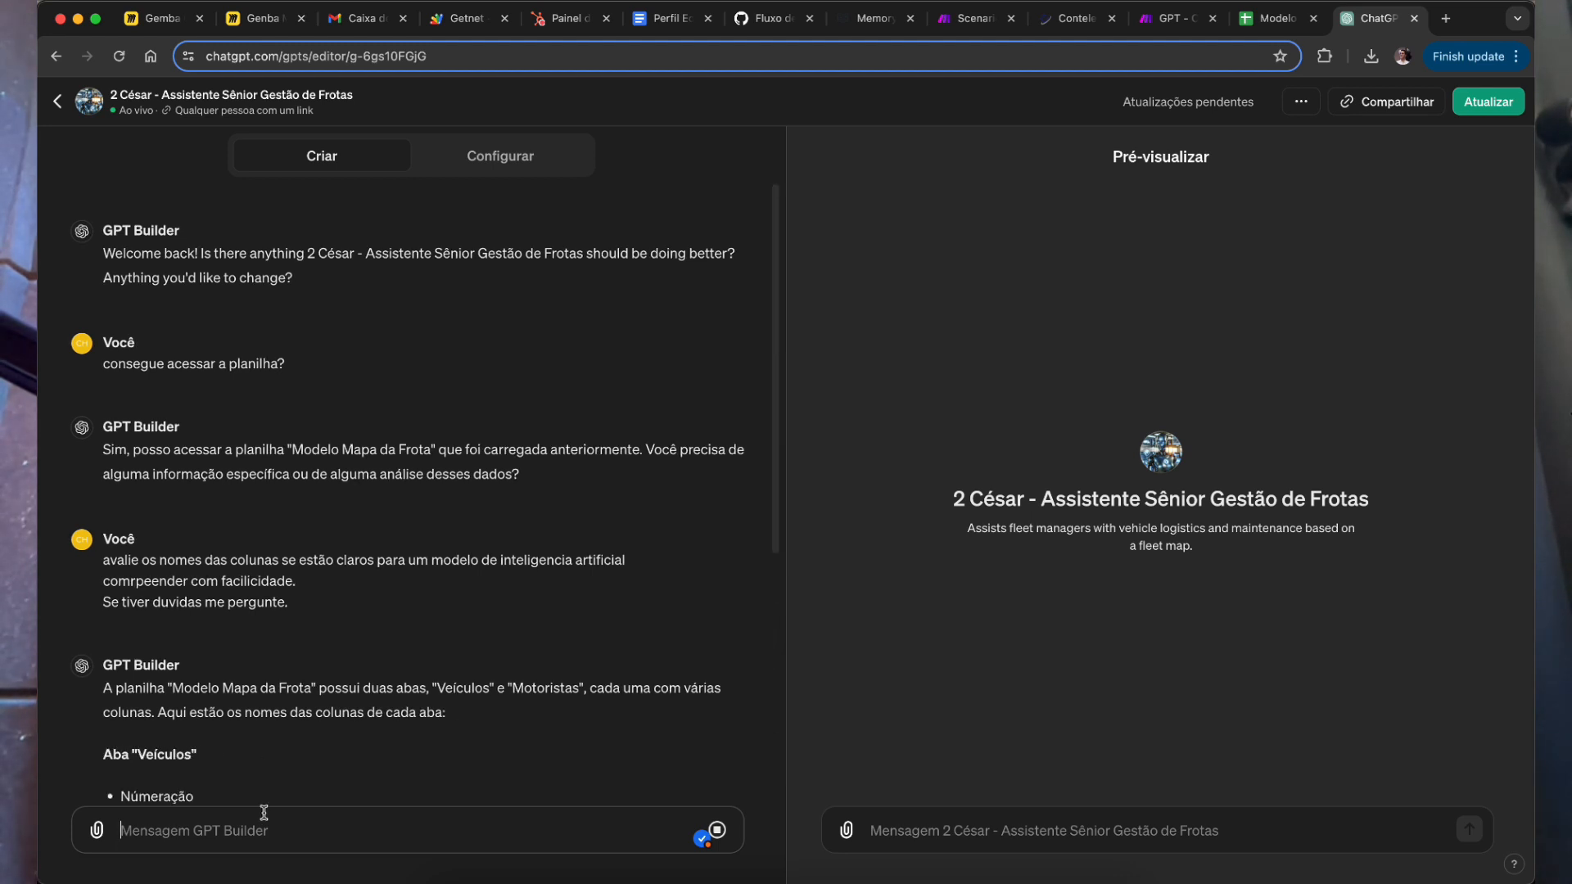
{"action": "type", "text": "Então"}
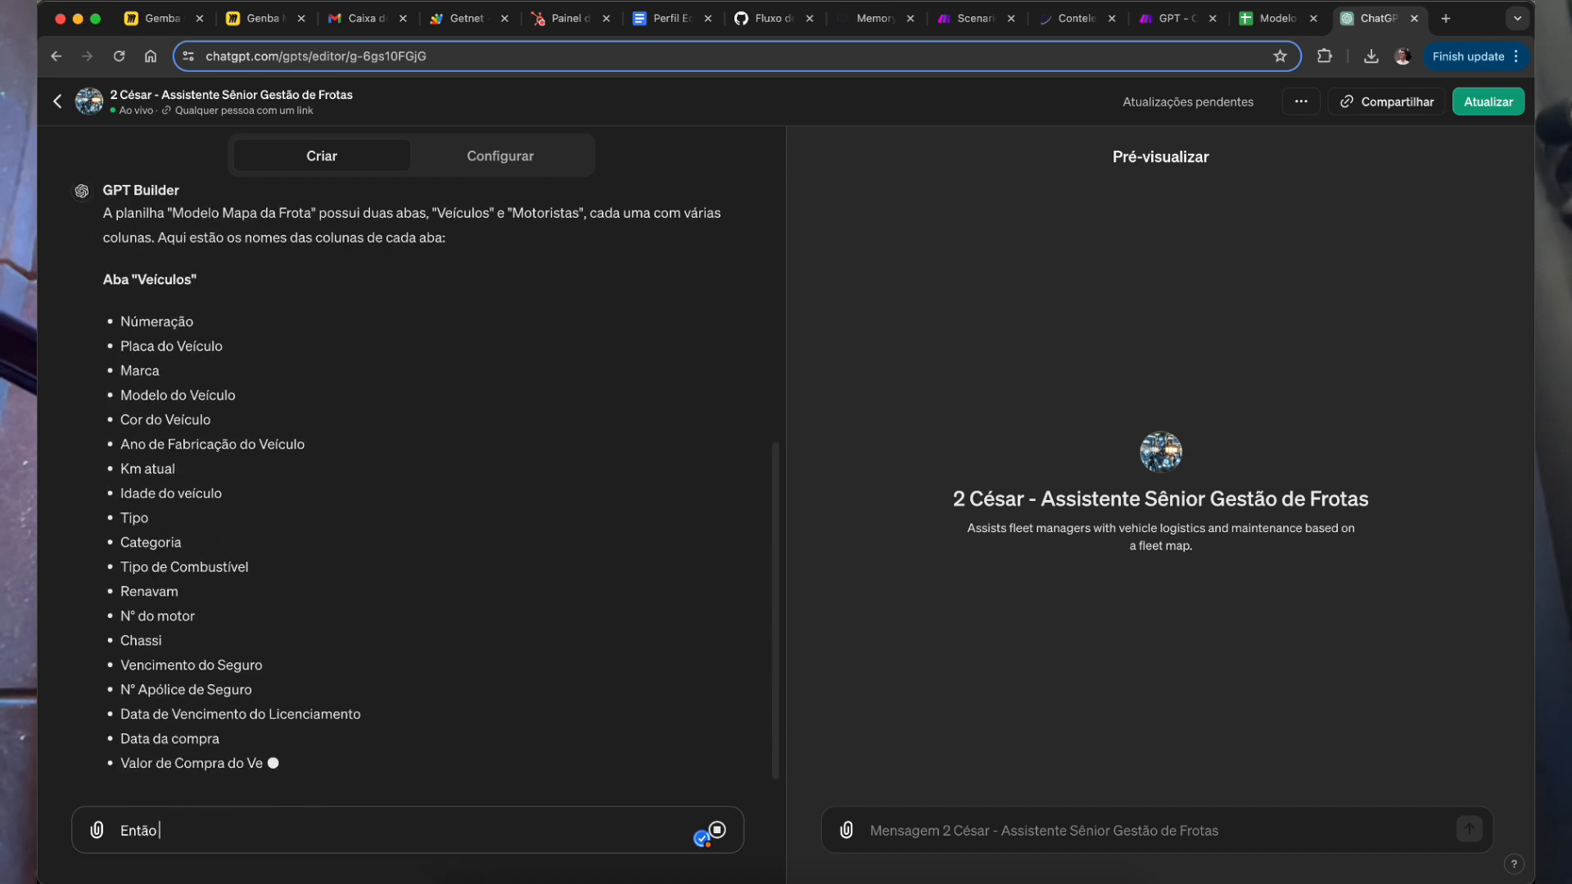
{"action": "type", "text": " sugira um a"}
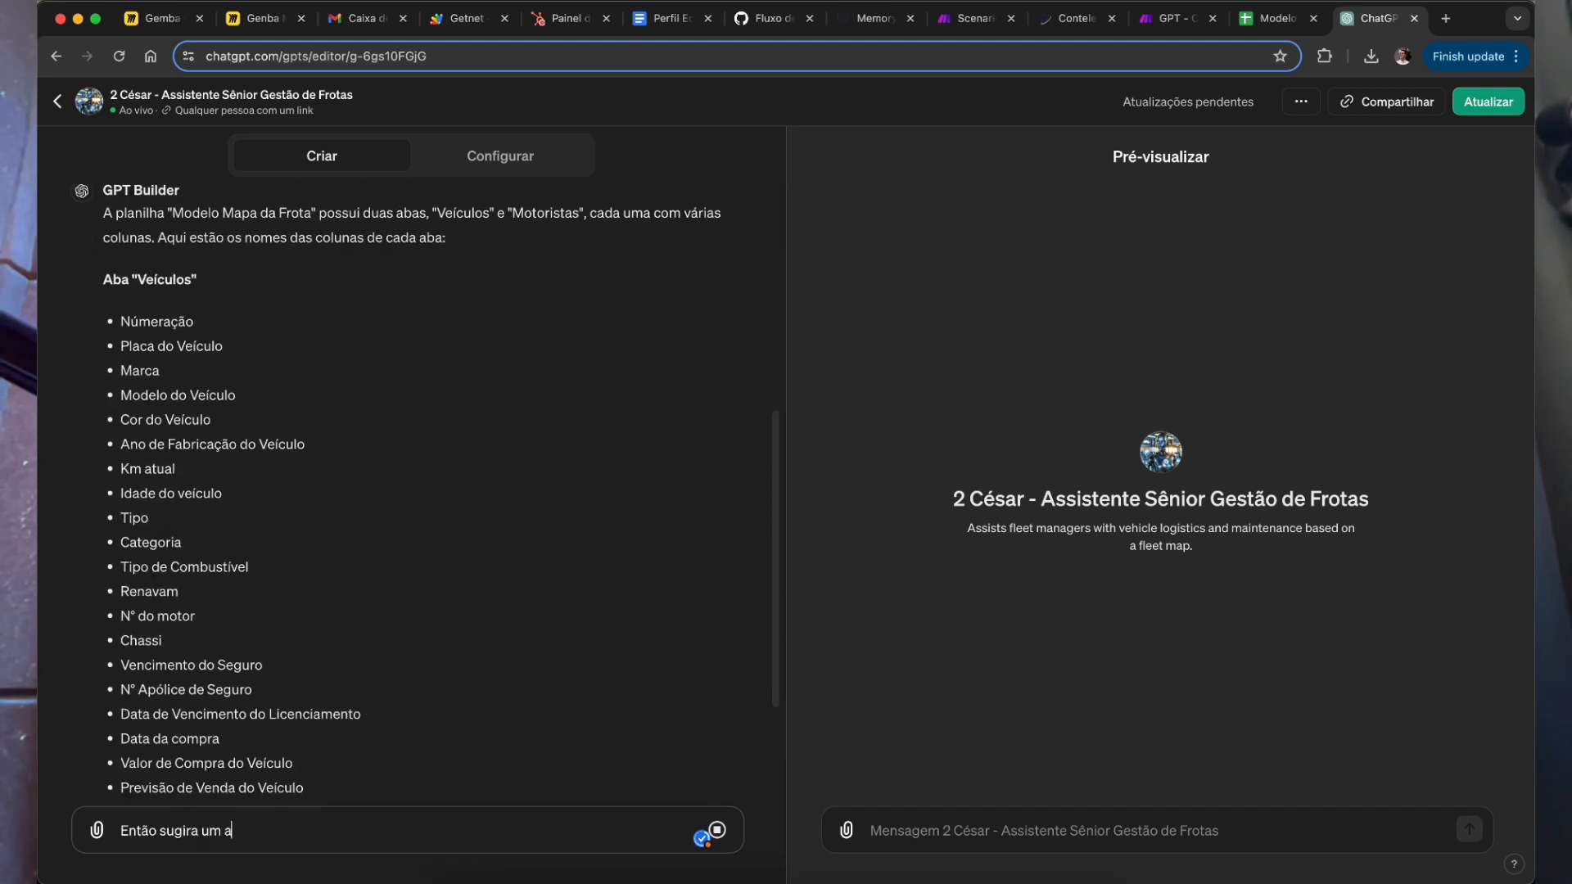
{"action": "type", "text": "ntes e depois e c"}
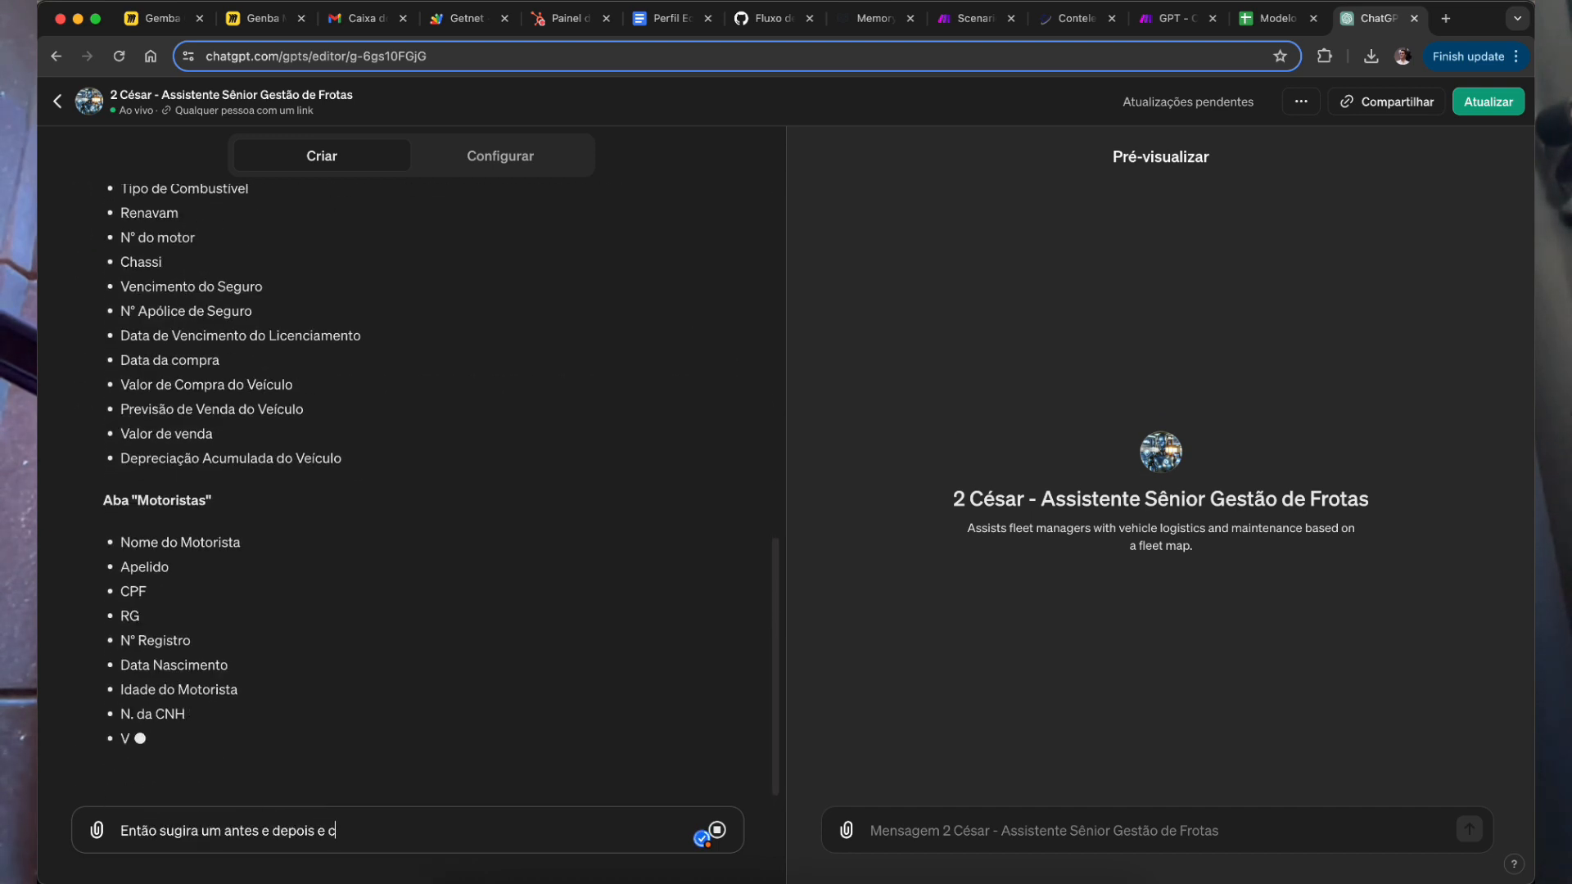
{"action": "type", "text": "oloque quais"}
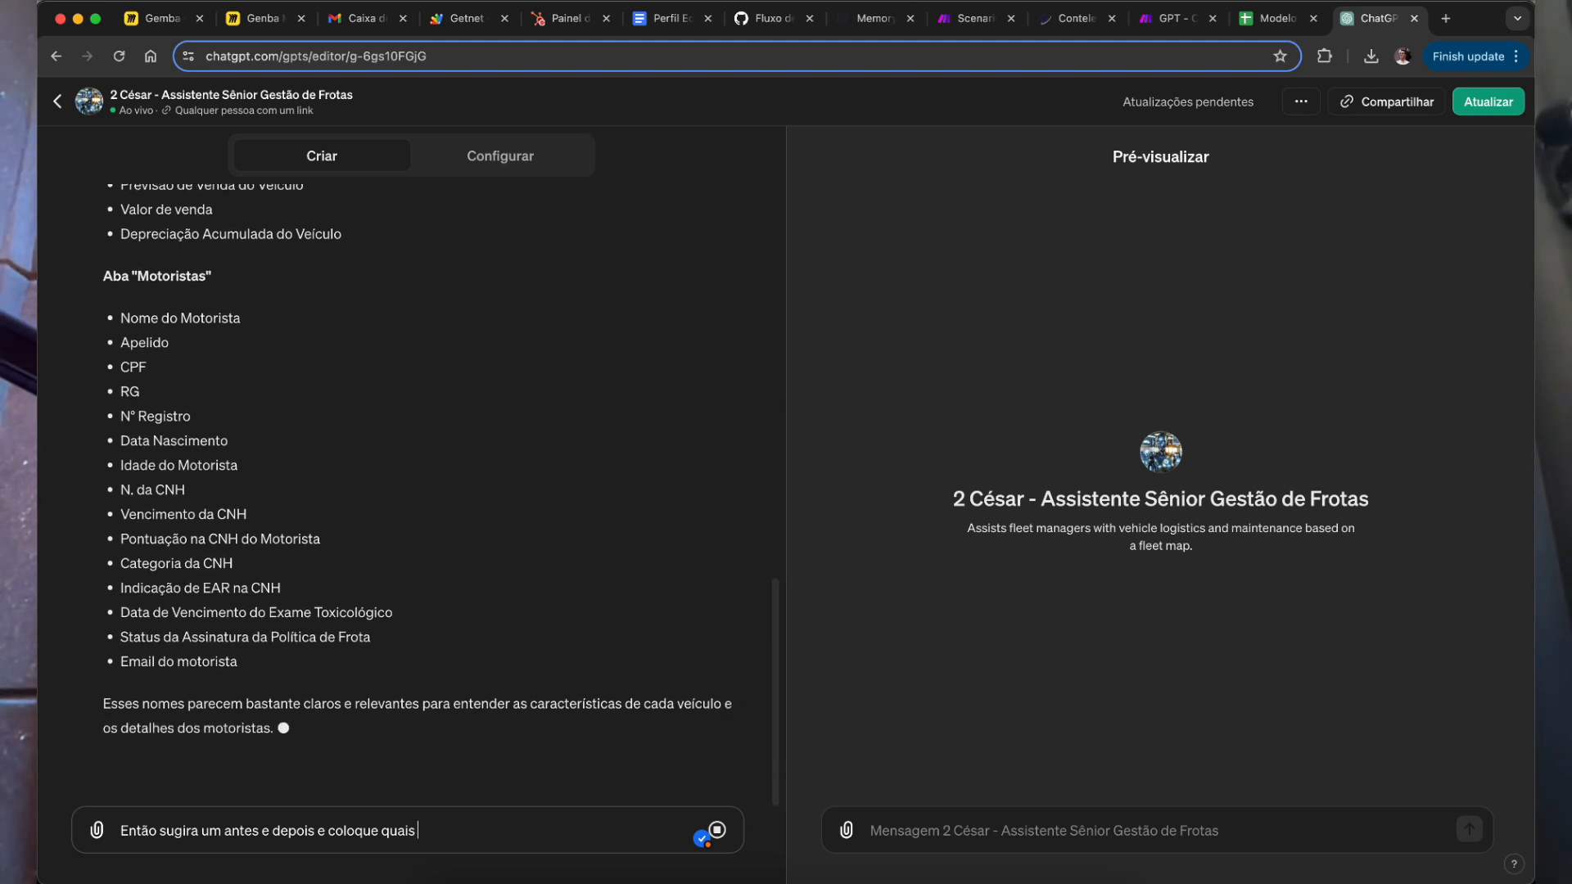
{"action": "left_click", "coordinate": [1276, 20]}
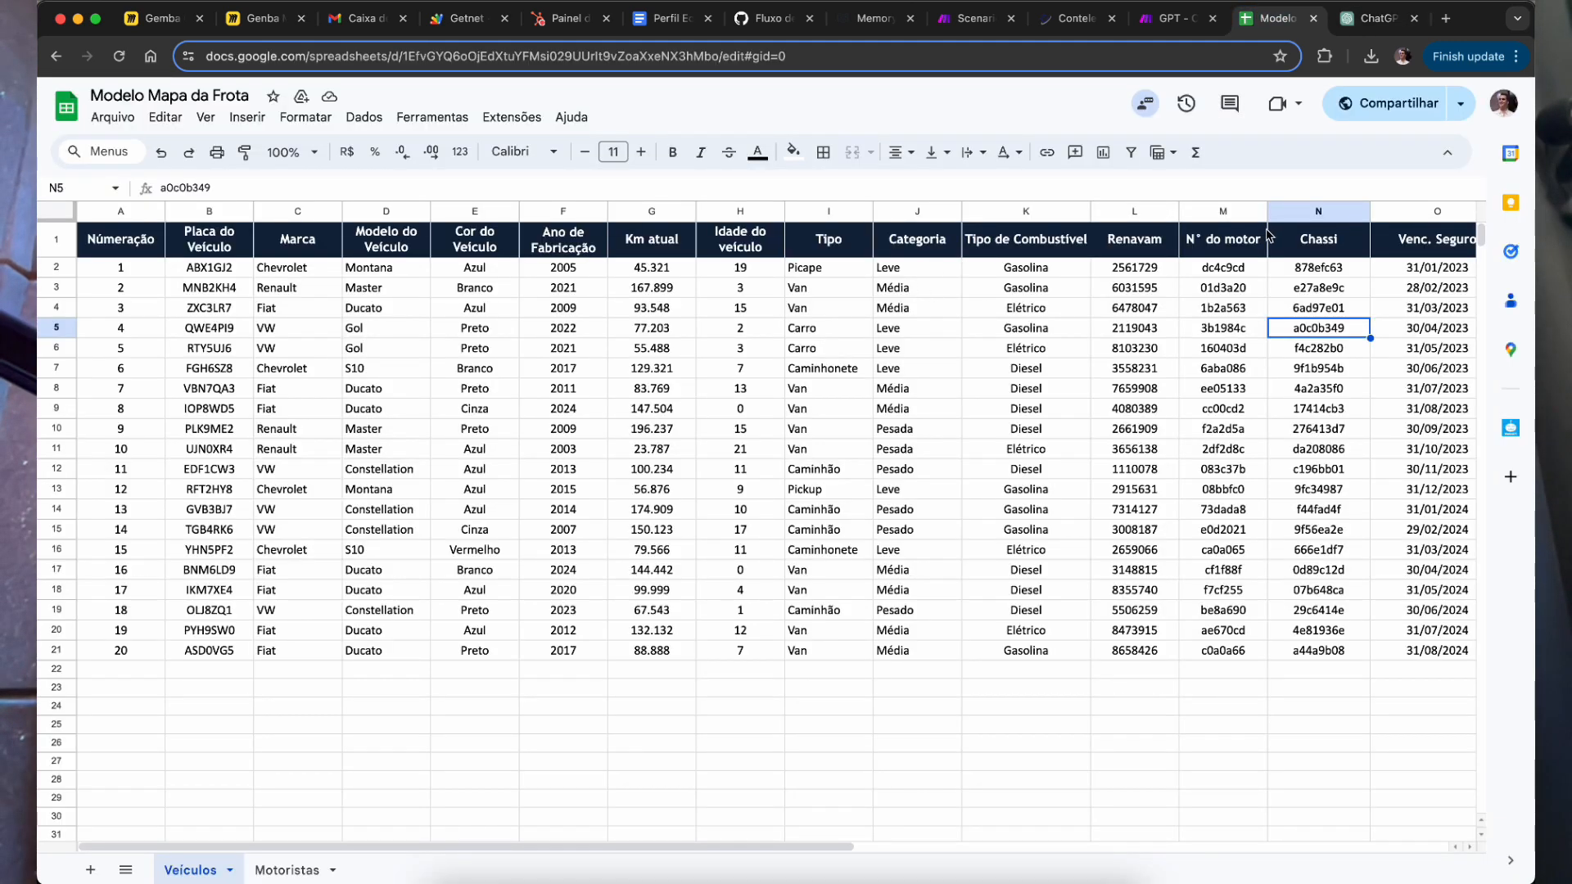
{"action": "left_click", "coordinate": [1382, 5]}
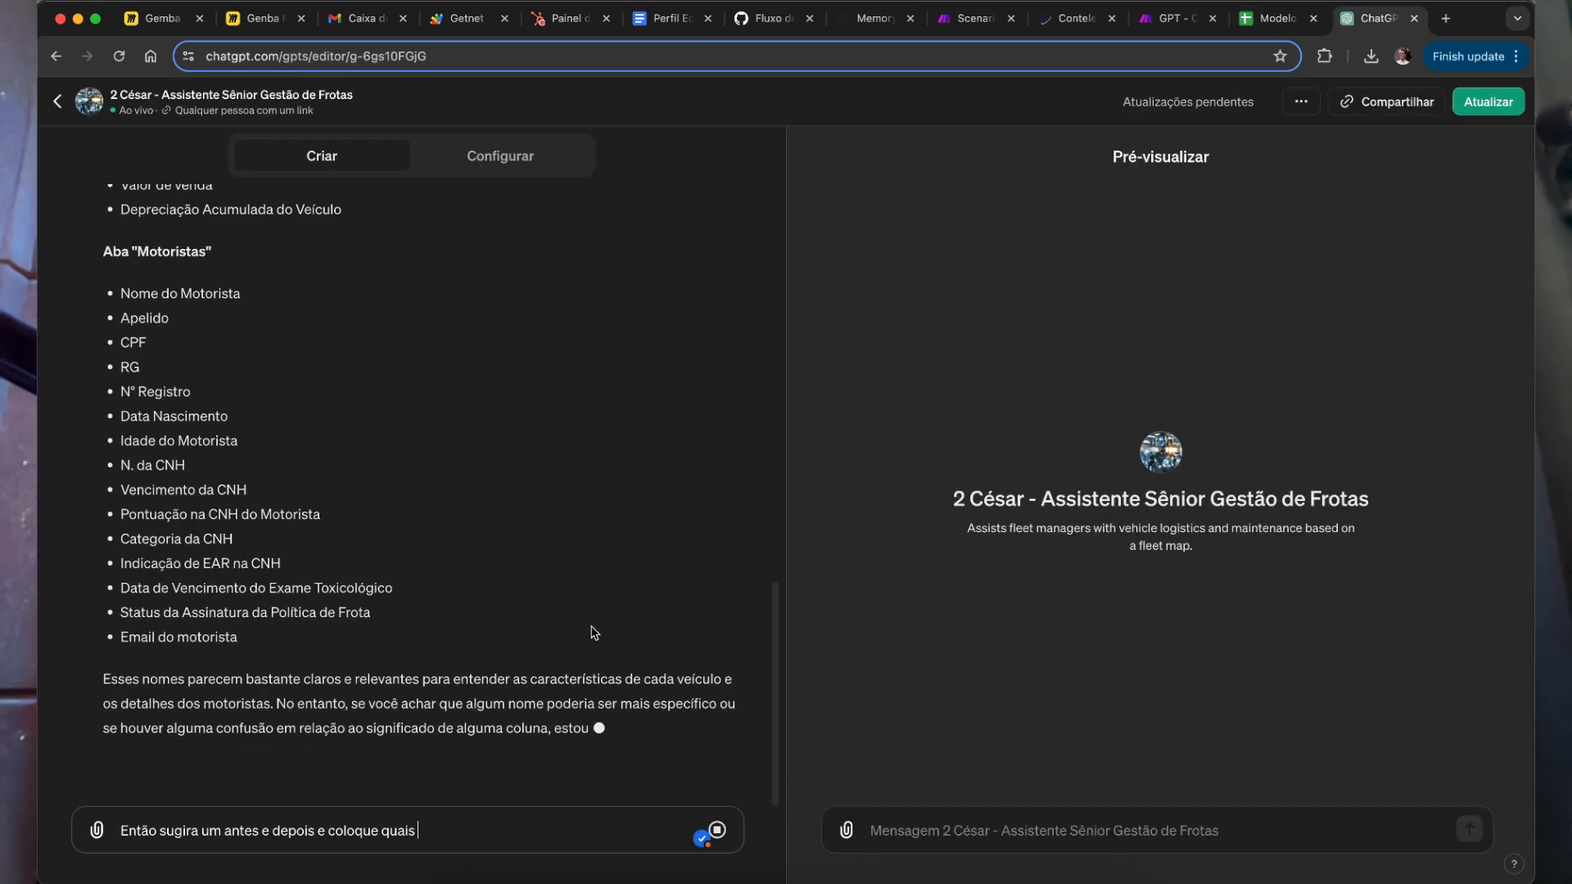
{"action": "key", "text": "BackSpace"}
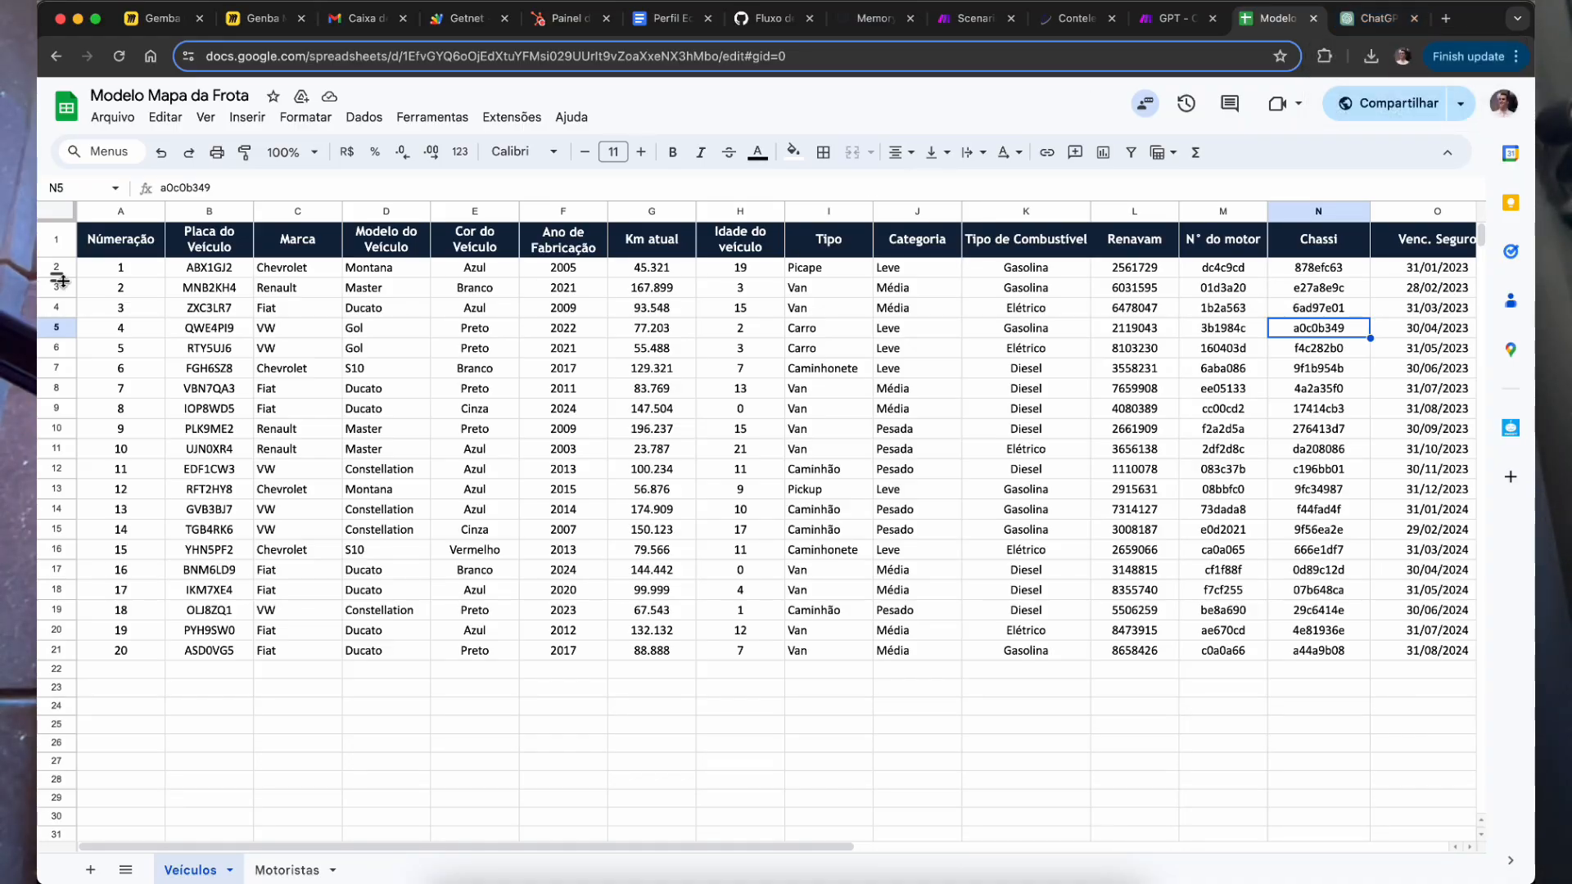
Step: Browse the Veículos data: row 5, the headers, Km atual and Idade values, and the plates column
{"action": "left_click", "coordinate": [244, 348]}
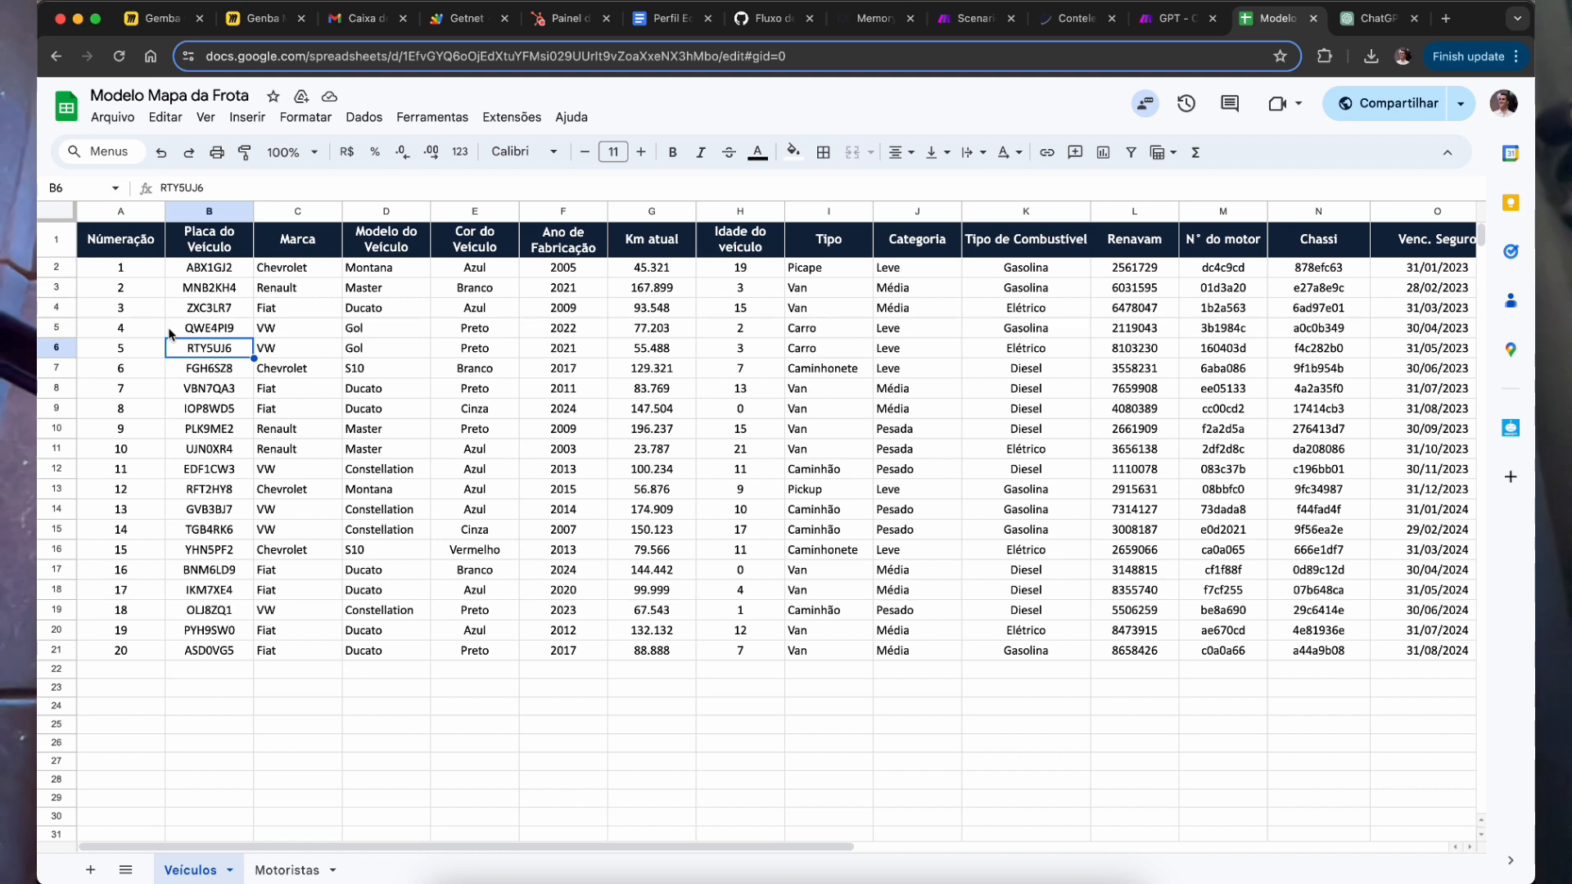
{"action": "left_click", "coordinate": [54, 328]}
{"action": "left_click", "coordinate": [505, 429]}
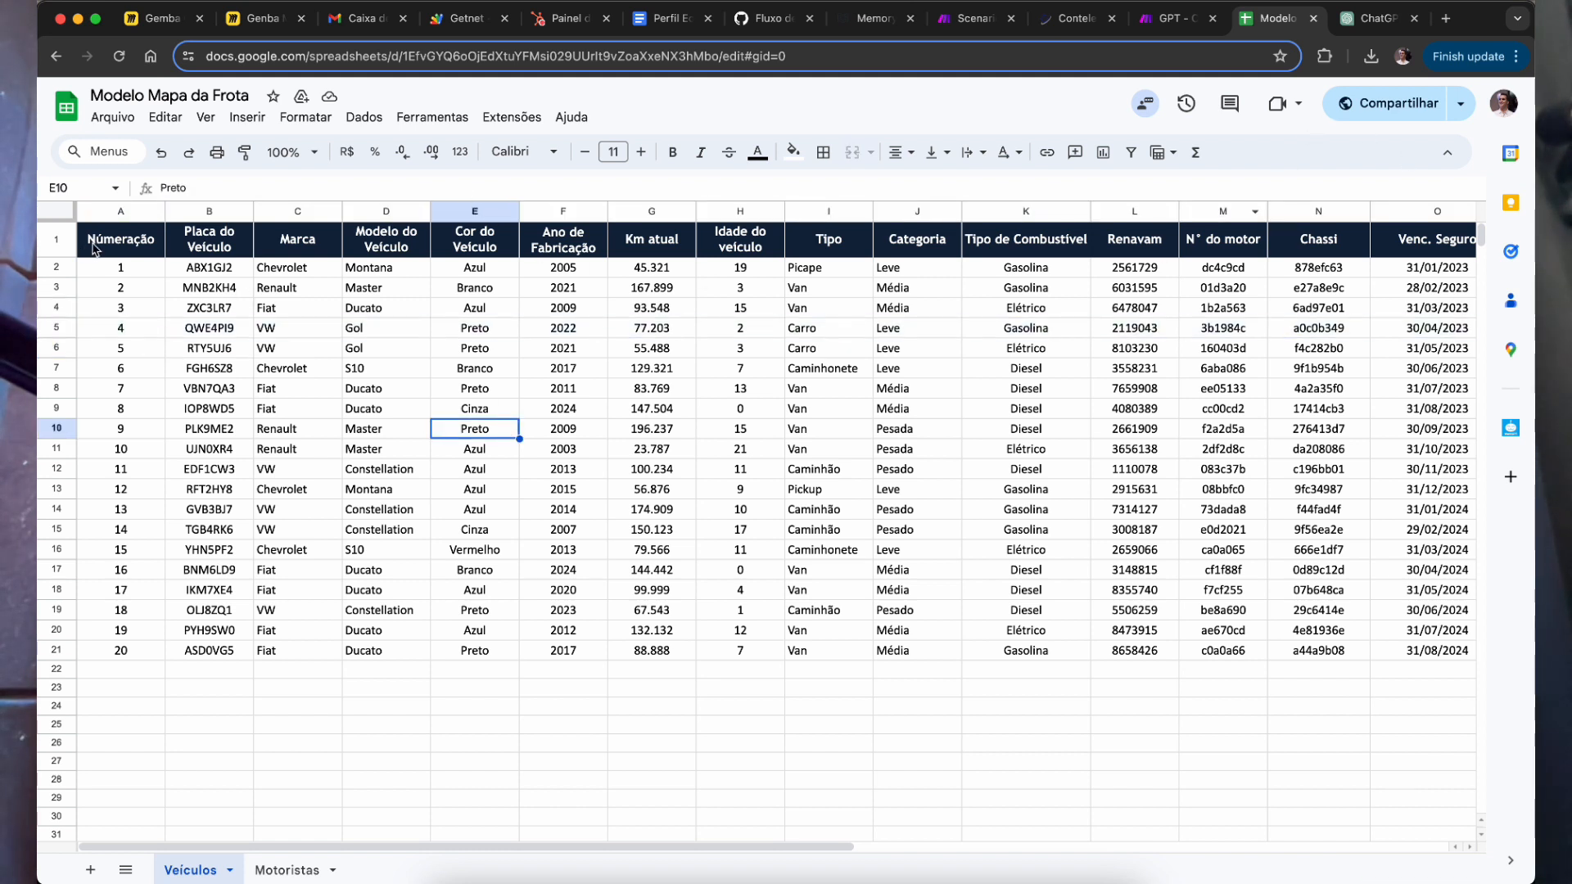
{"action": "left_click_drag", "start_coordinate": [94, 246], "coordinate": [209, 242]}
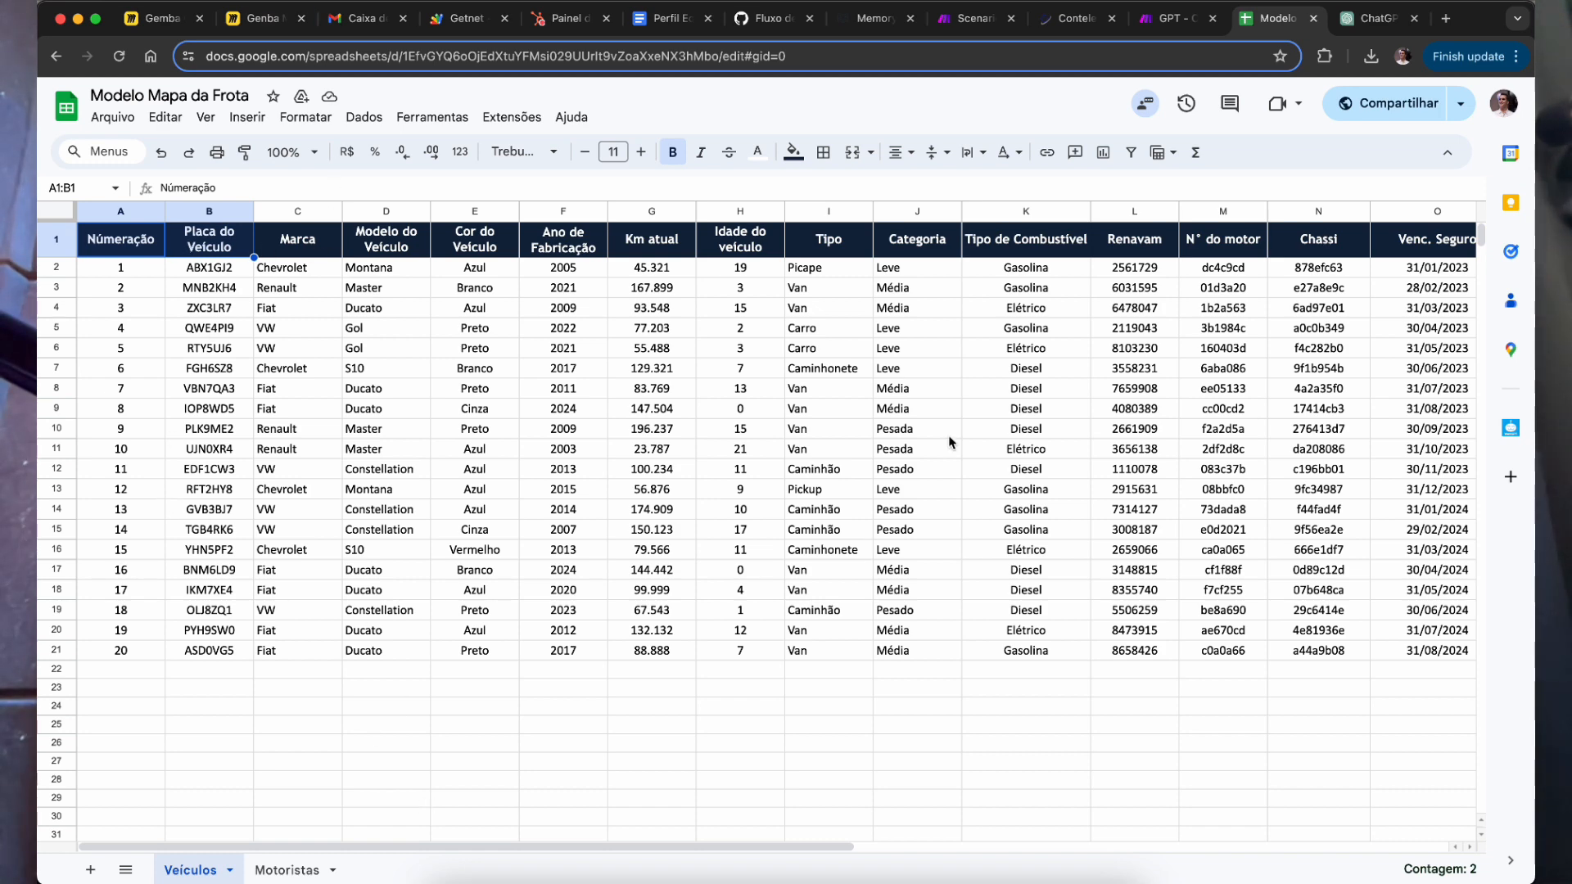
{"action": "left_click", "coordinate": [287, 870]}
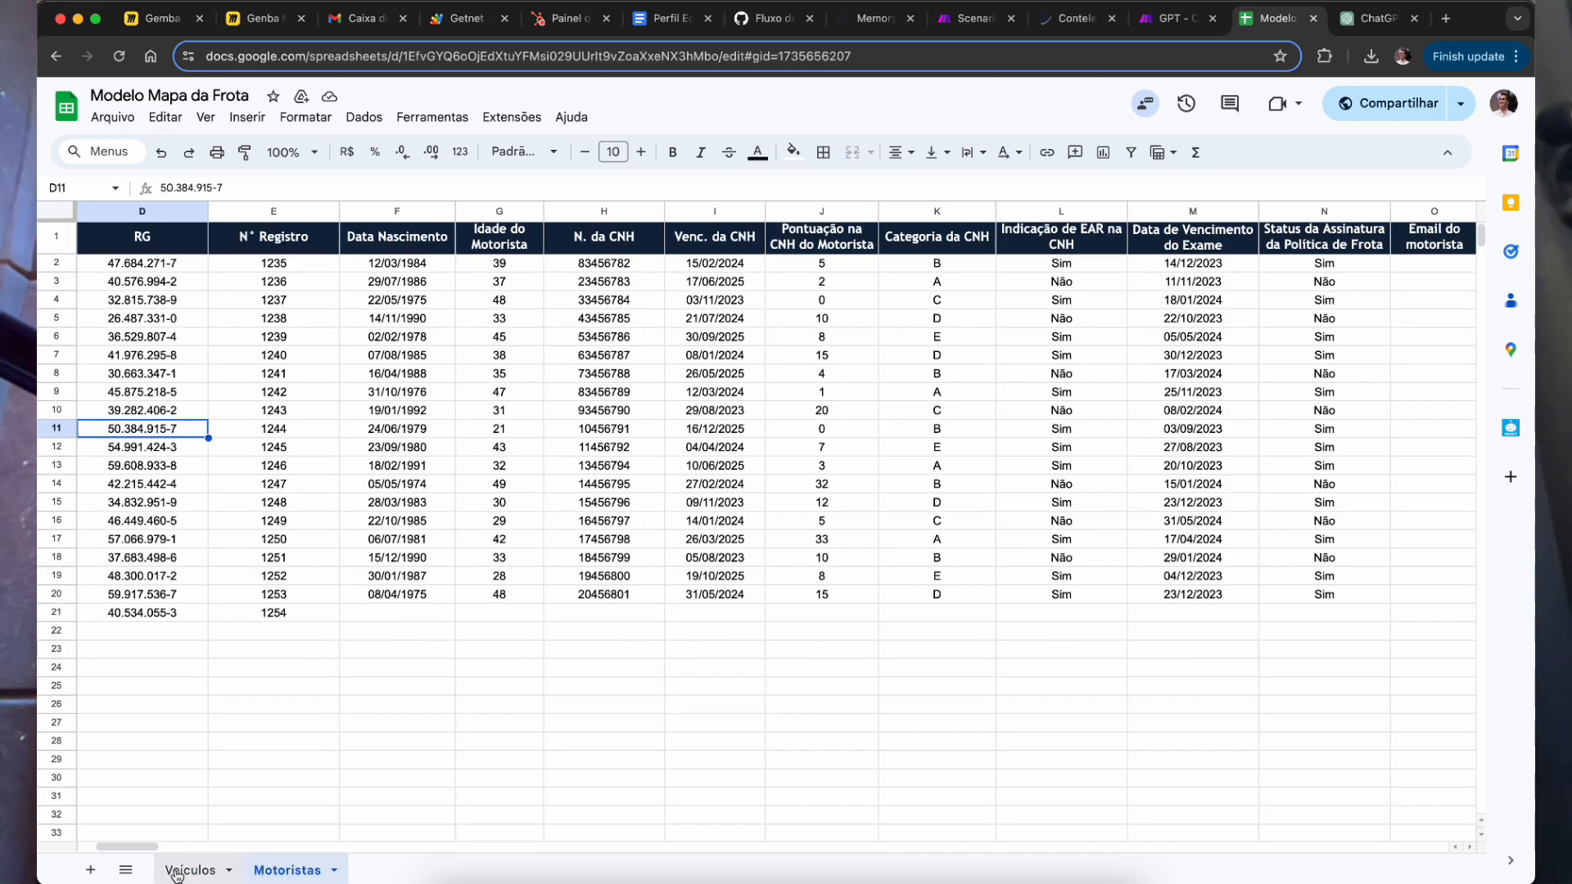
{"action": "left_click", "coordinate": [177, 872]}
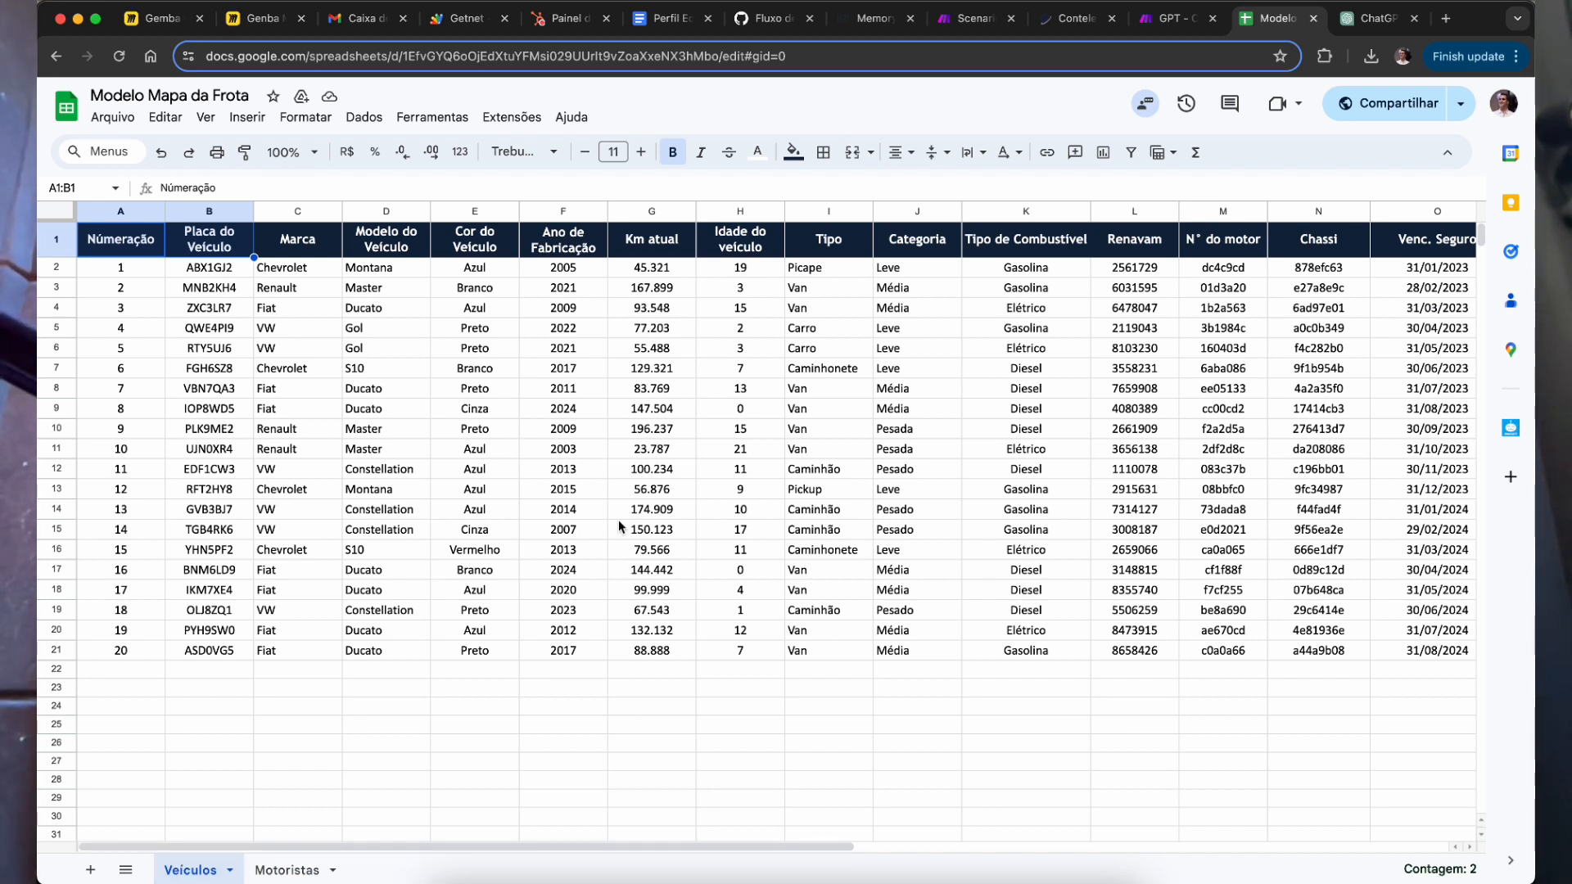
{"action": "left_click_drag", "start_coordinate": [655, 288], "coordinate": [740, 428]}
{"action": "left_click", "coordinate": [1020, 428]}
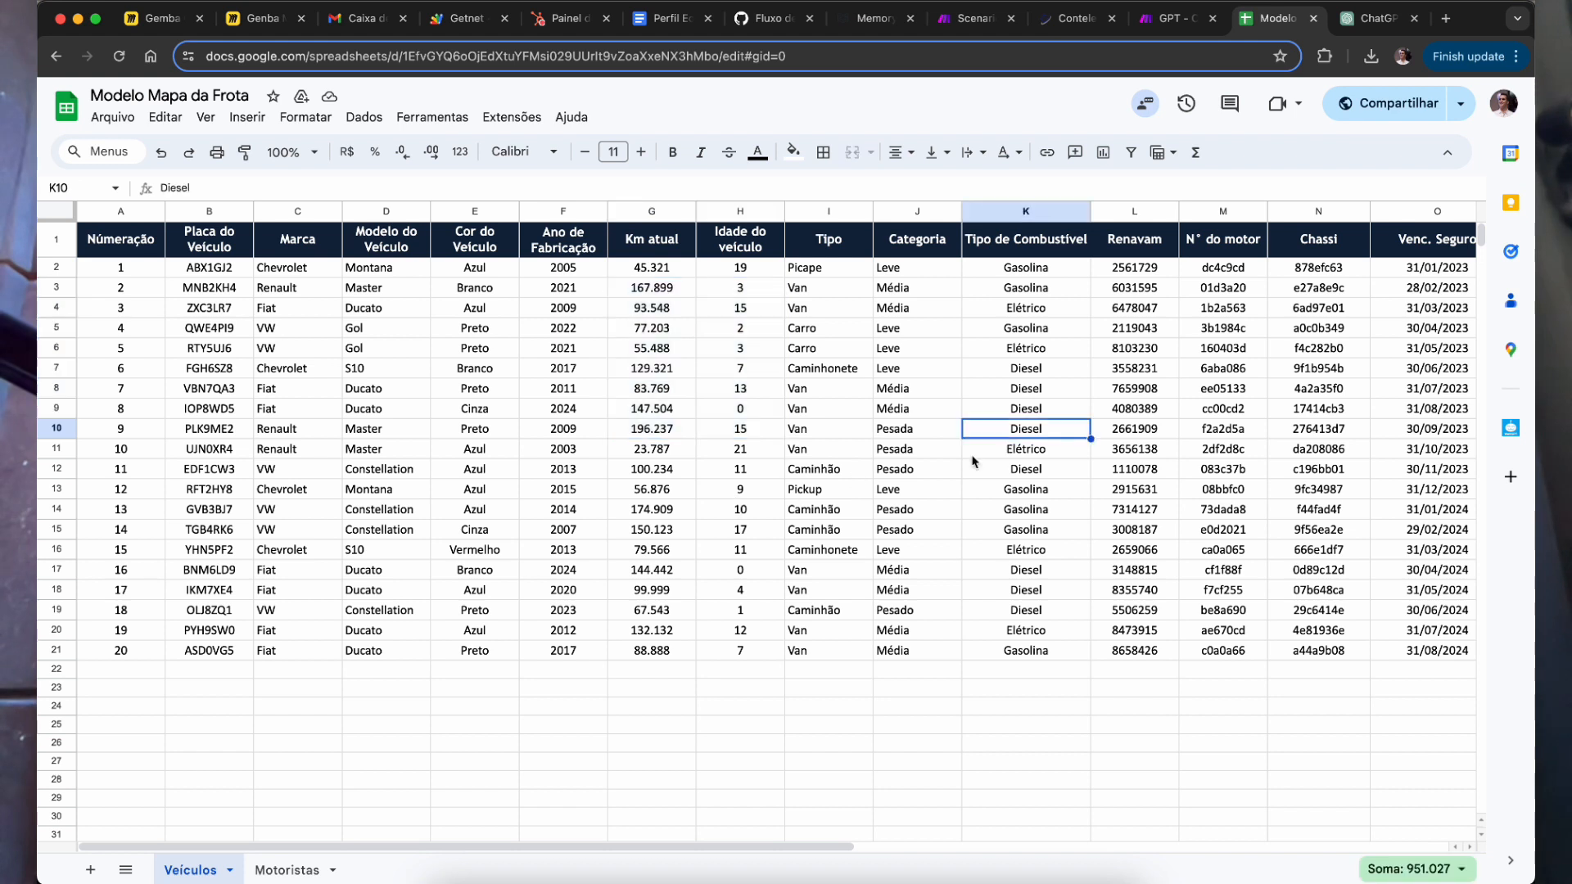
{"action": "left_click_drag", "start_coordinate": [201, 270], "coordinate": [242, 669]}
{"action": "left_click", "coordinate": [564, 652]}
Step: Delete the space in B2's plate 'ABX 1GJ2' so it reads ABX1GJ2
{"action": "left_click", "coordinate": [215, 270]}
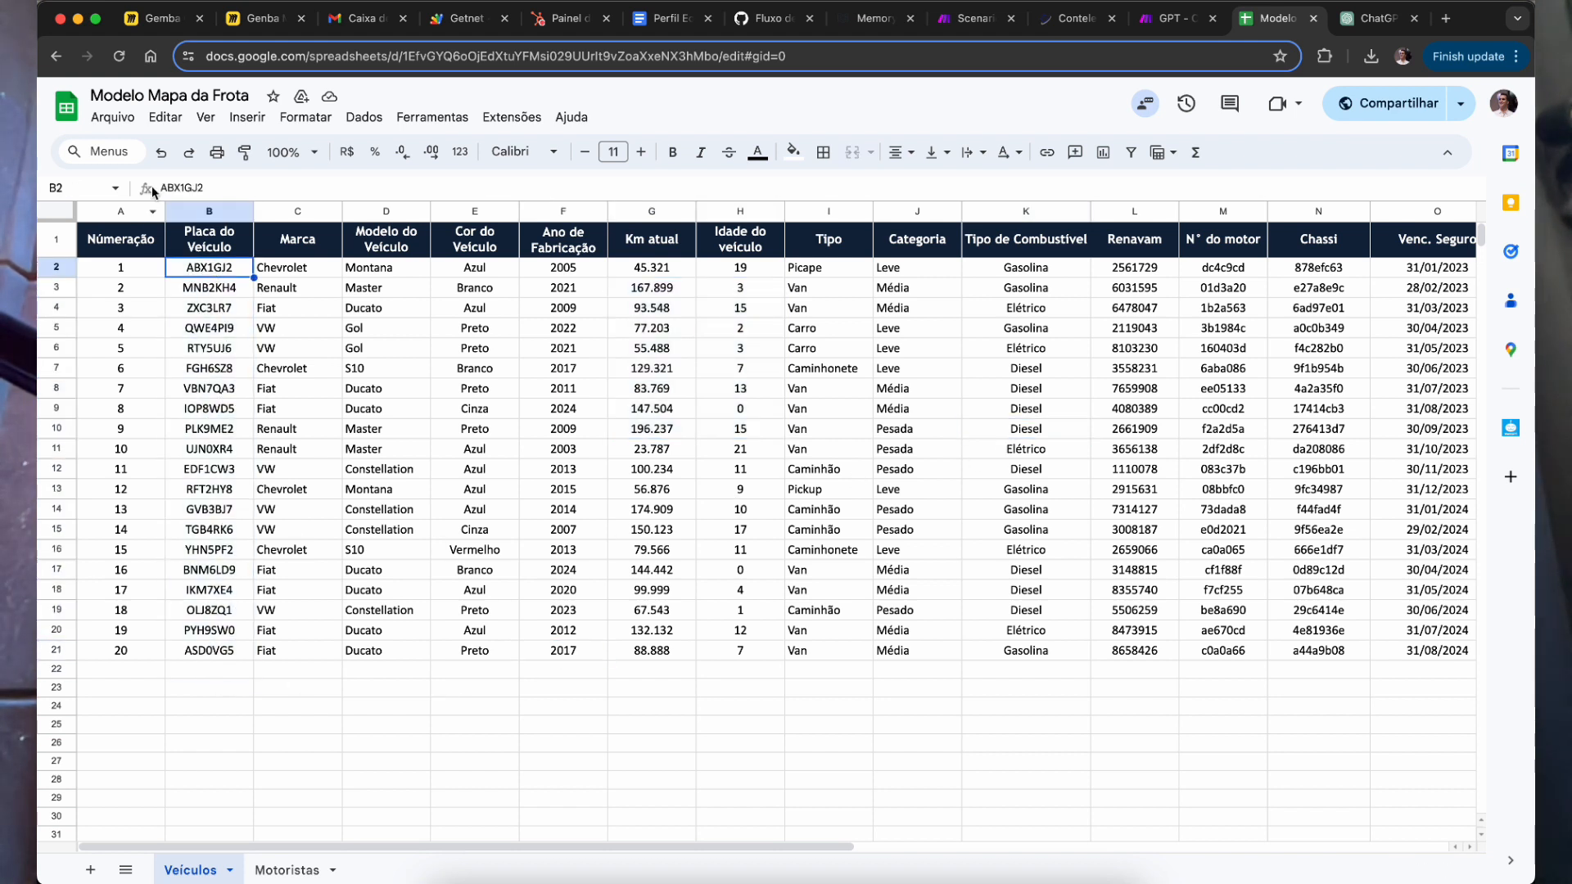
{"action": "double_click", "coordinate": [215, 270]}
{"action": "left_click", "coordinate": [219, 529]}
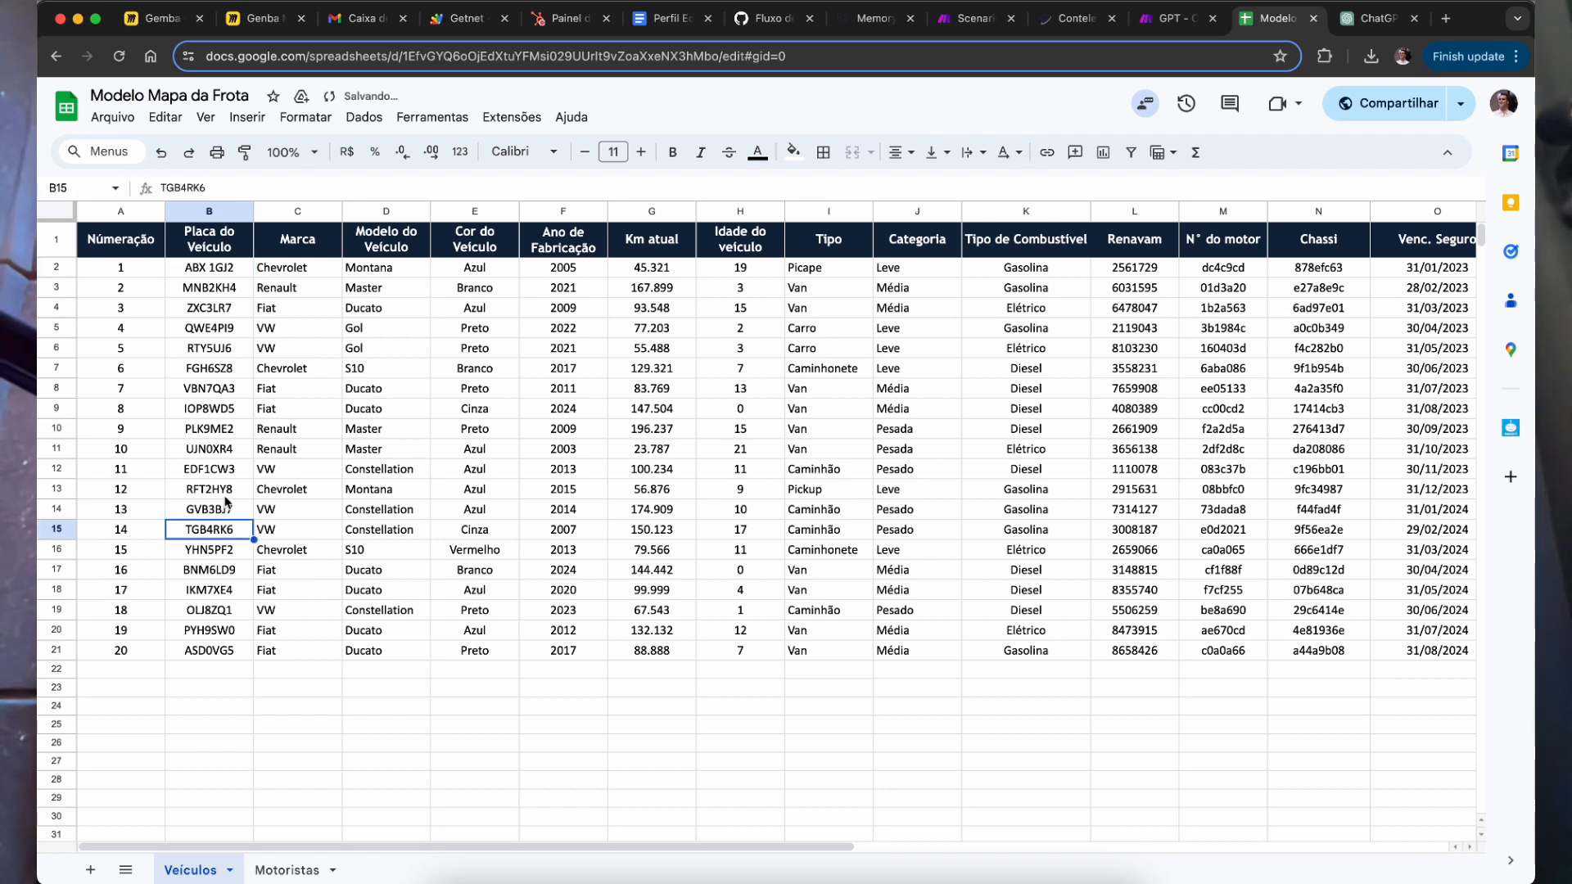
{"action": "left_click", "coordinate": [218, 291]}
{"action": "left_click", "coordinate": [221, 273]}
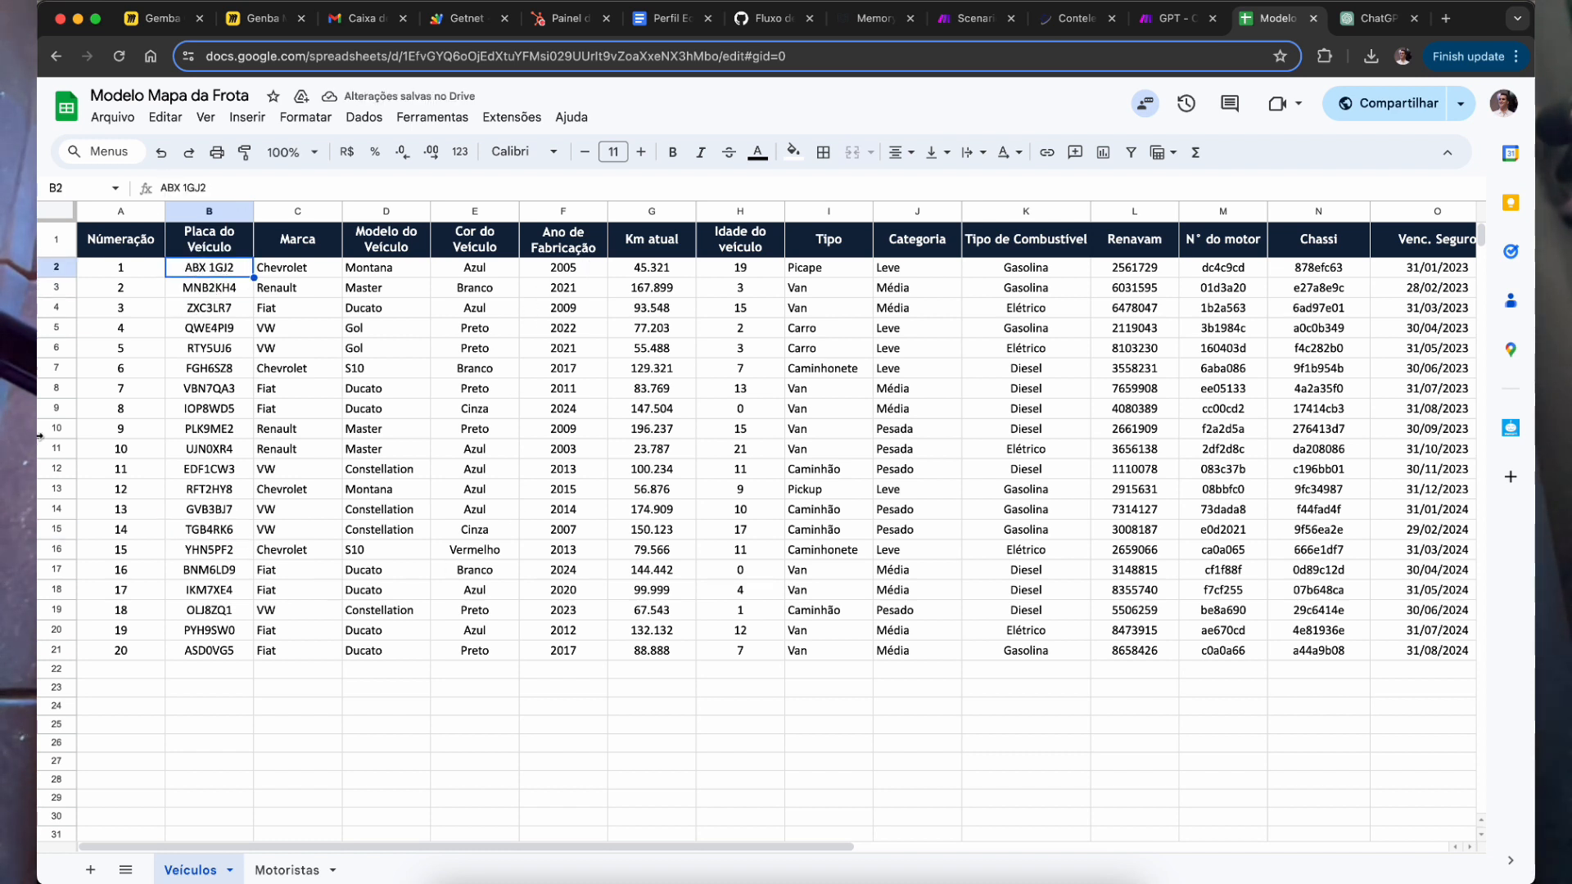
{"action": "left_click", "coordinate": [181, 189]}
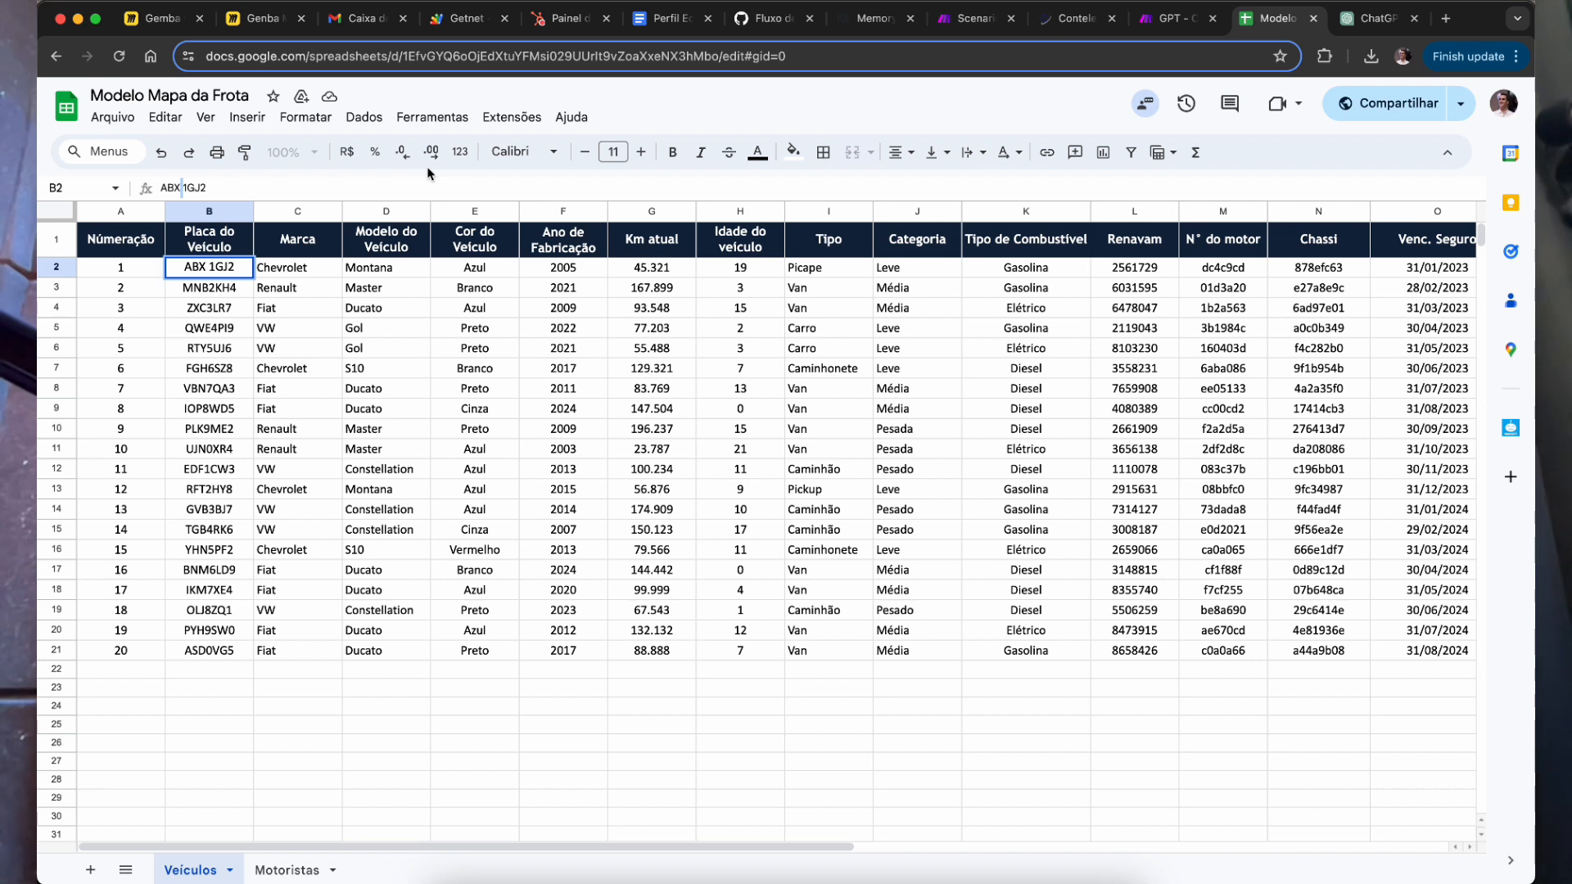
{"action": "key", "text": "Delete"}
{"action": "left_click", "coordinate": [223, 391]}
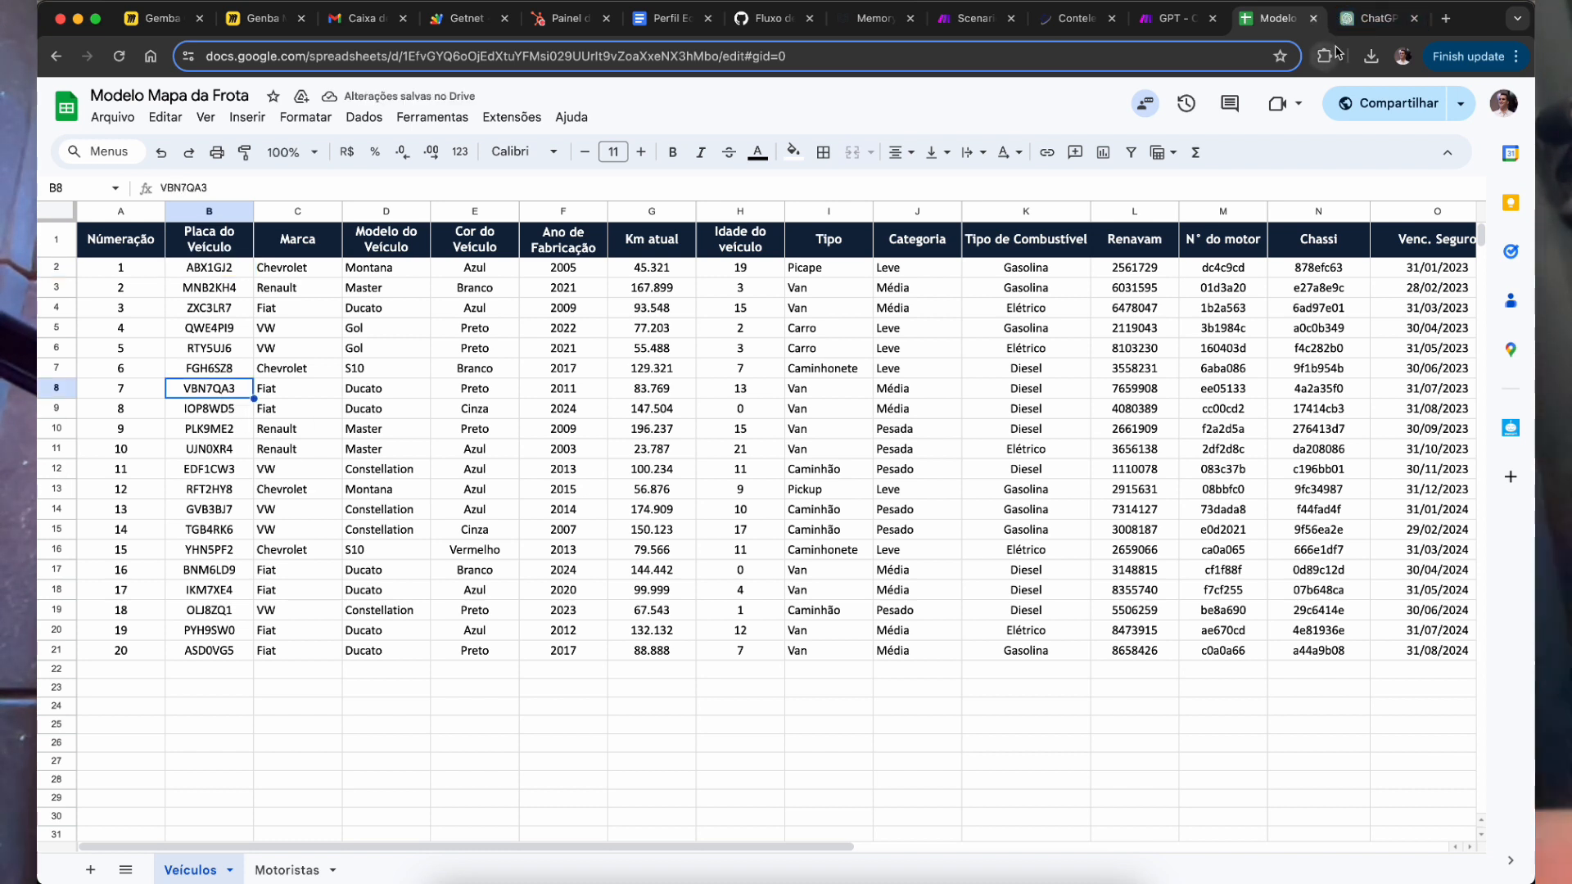
{"action": "left_click", "coordinate": [217, 296]}
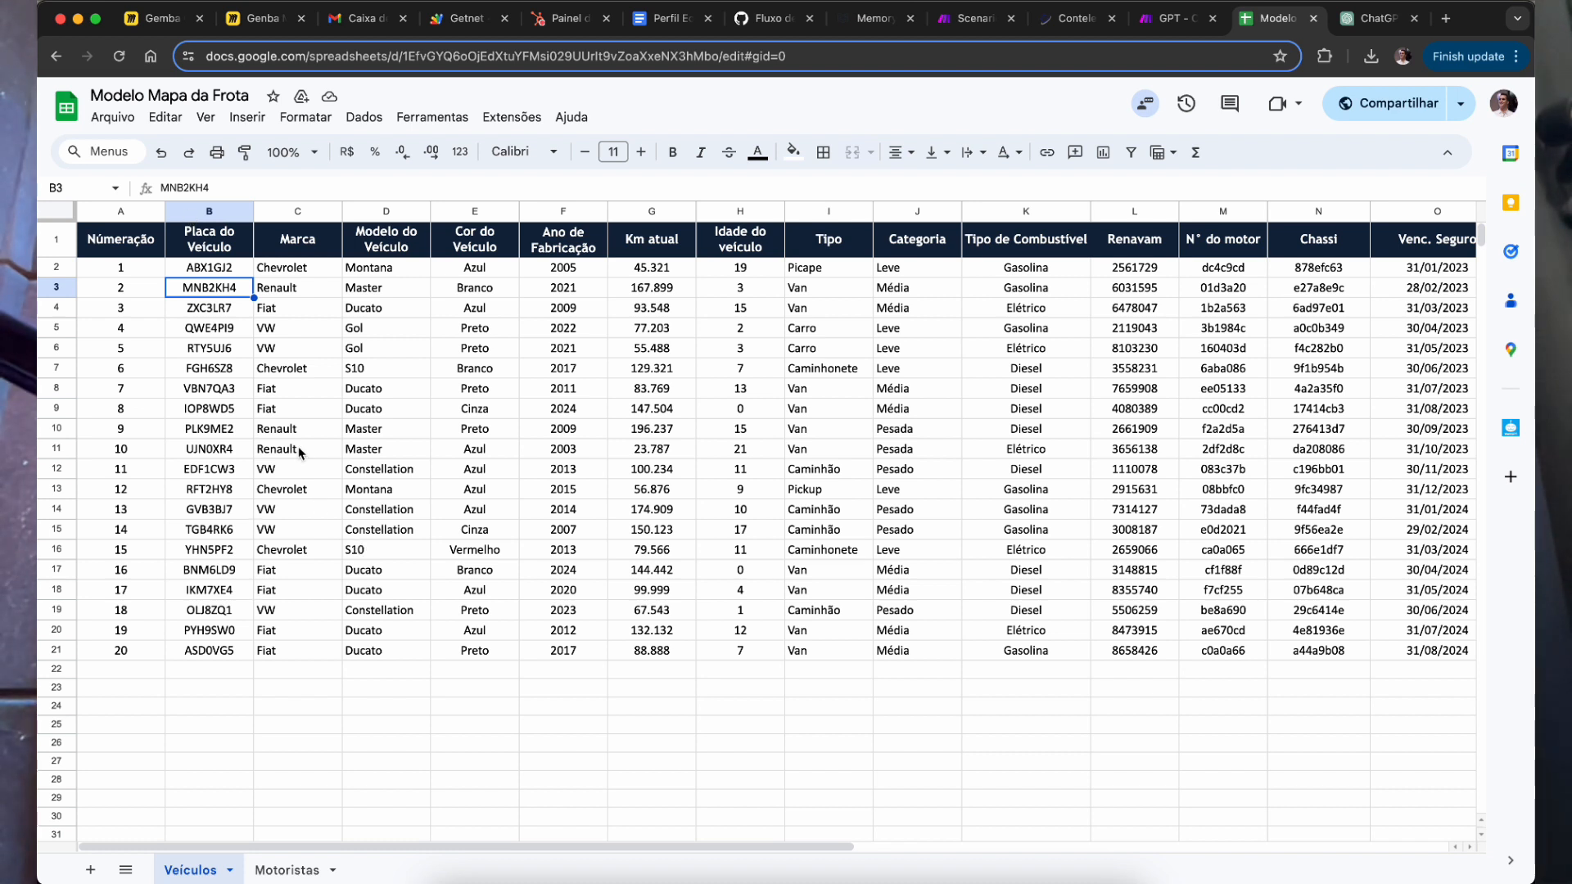
{"action": "left_click_drag", "start_coordinate": [229, 270], "coordinate": [230, 651]}
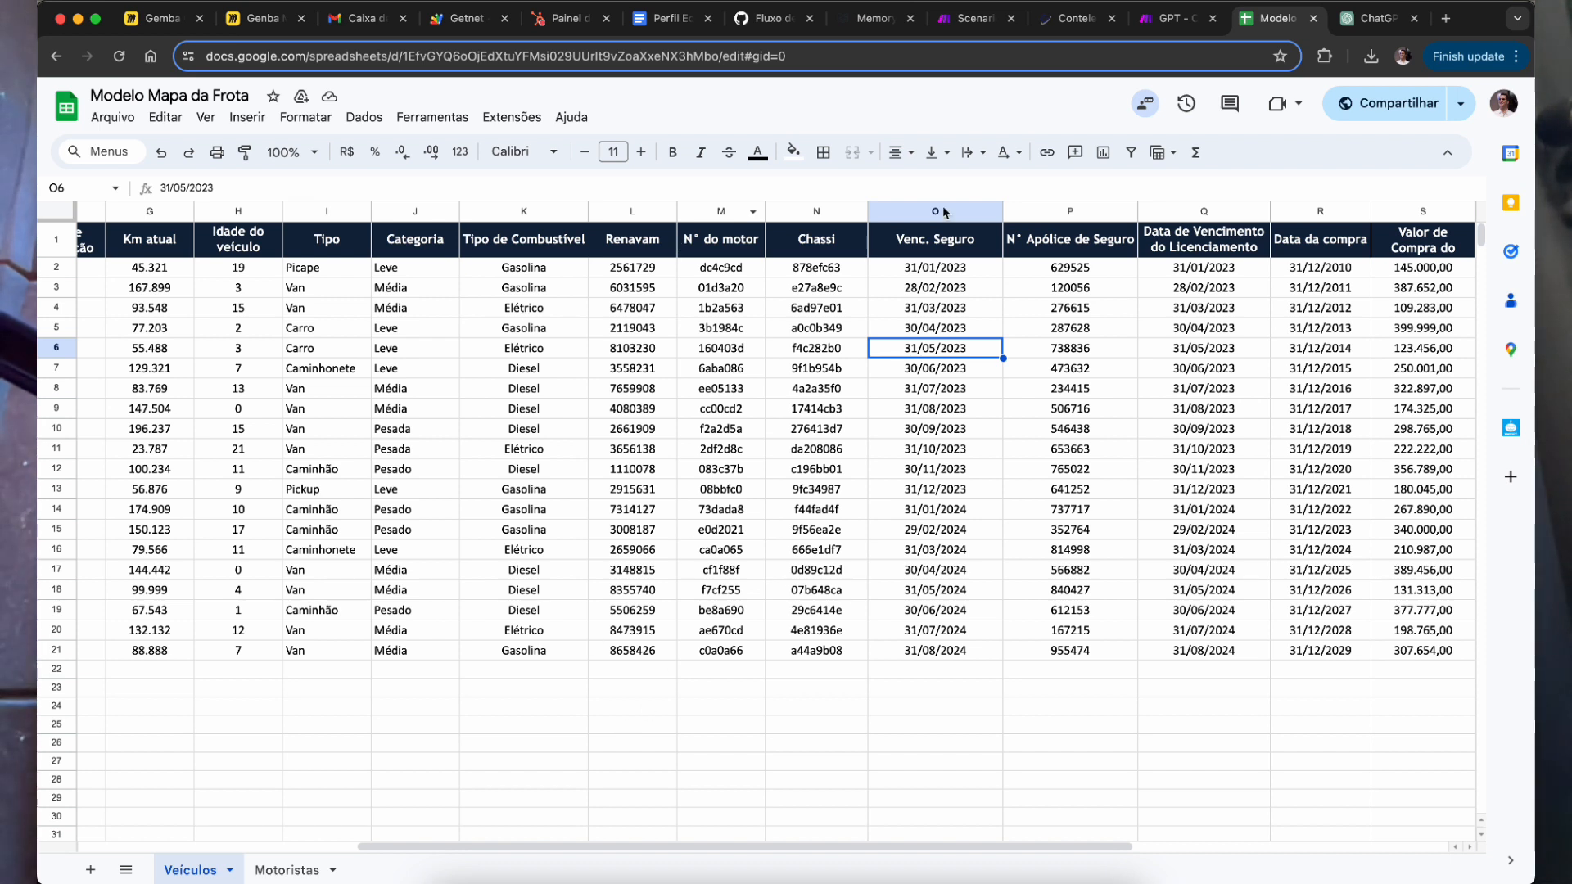
{"action": "left_click_drag", "start_coordinate": [1015, 450], "coordinate": [1009, 430]}
{"action": "left_click_drag", "start_coordinate": [952, 289], "coordinate": [967, 389]}
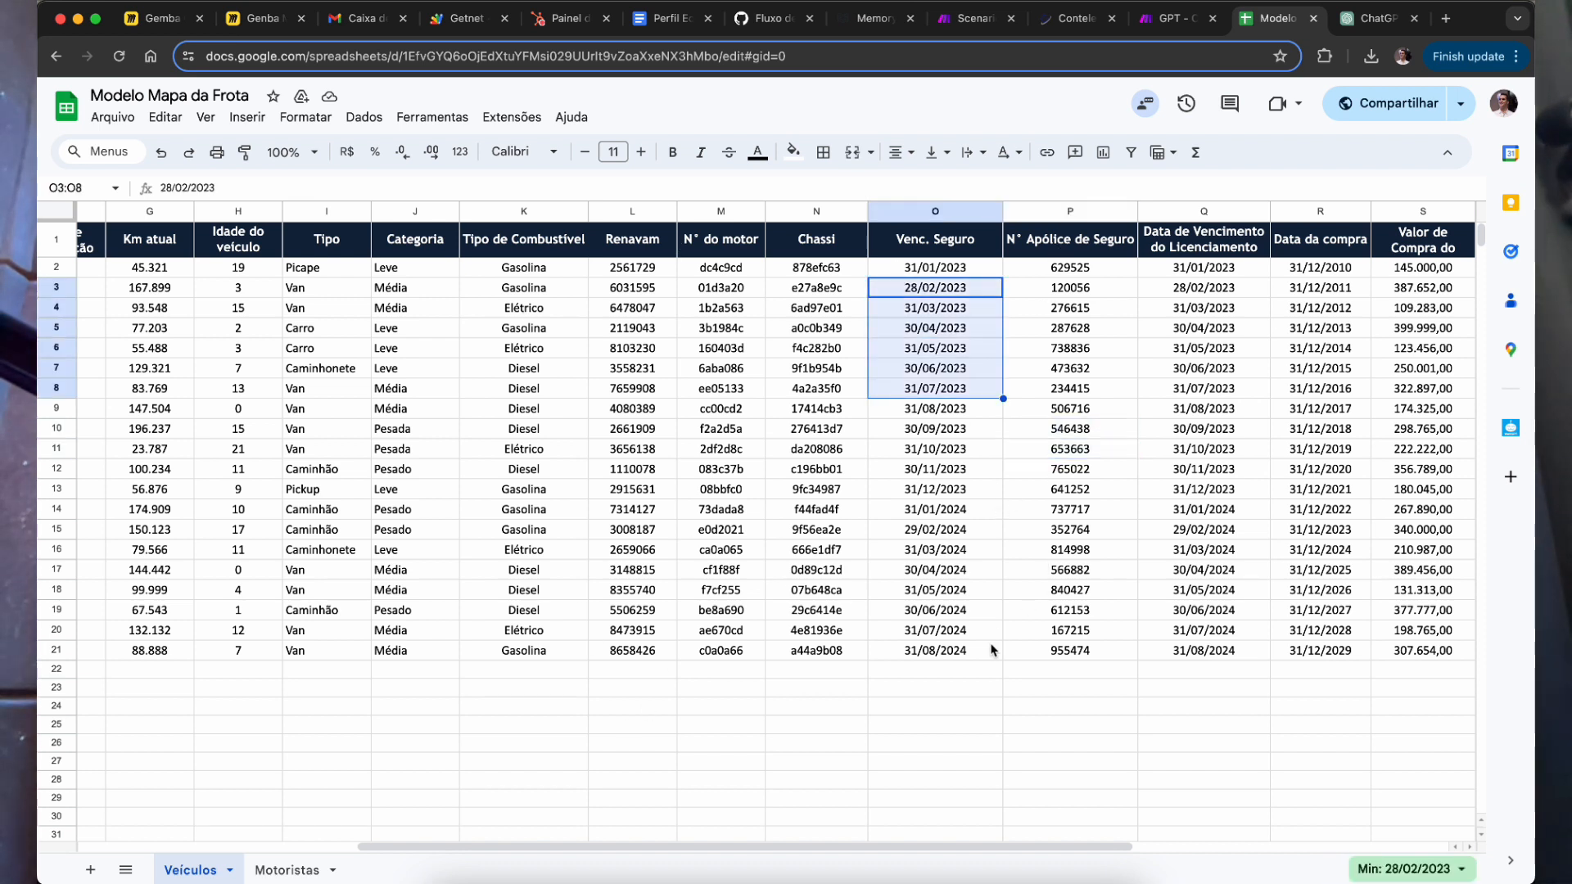
{"action": "left_click", "coordinate": [1058, 350]}
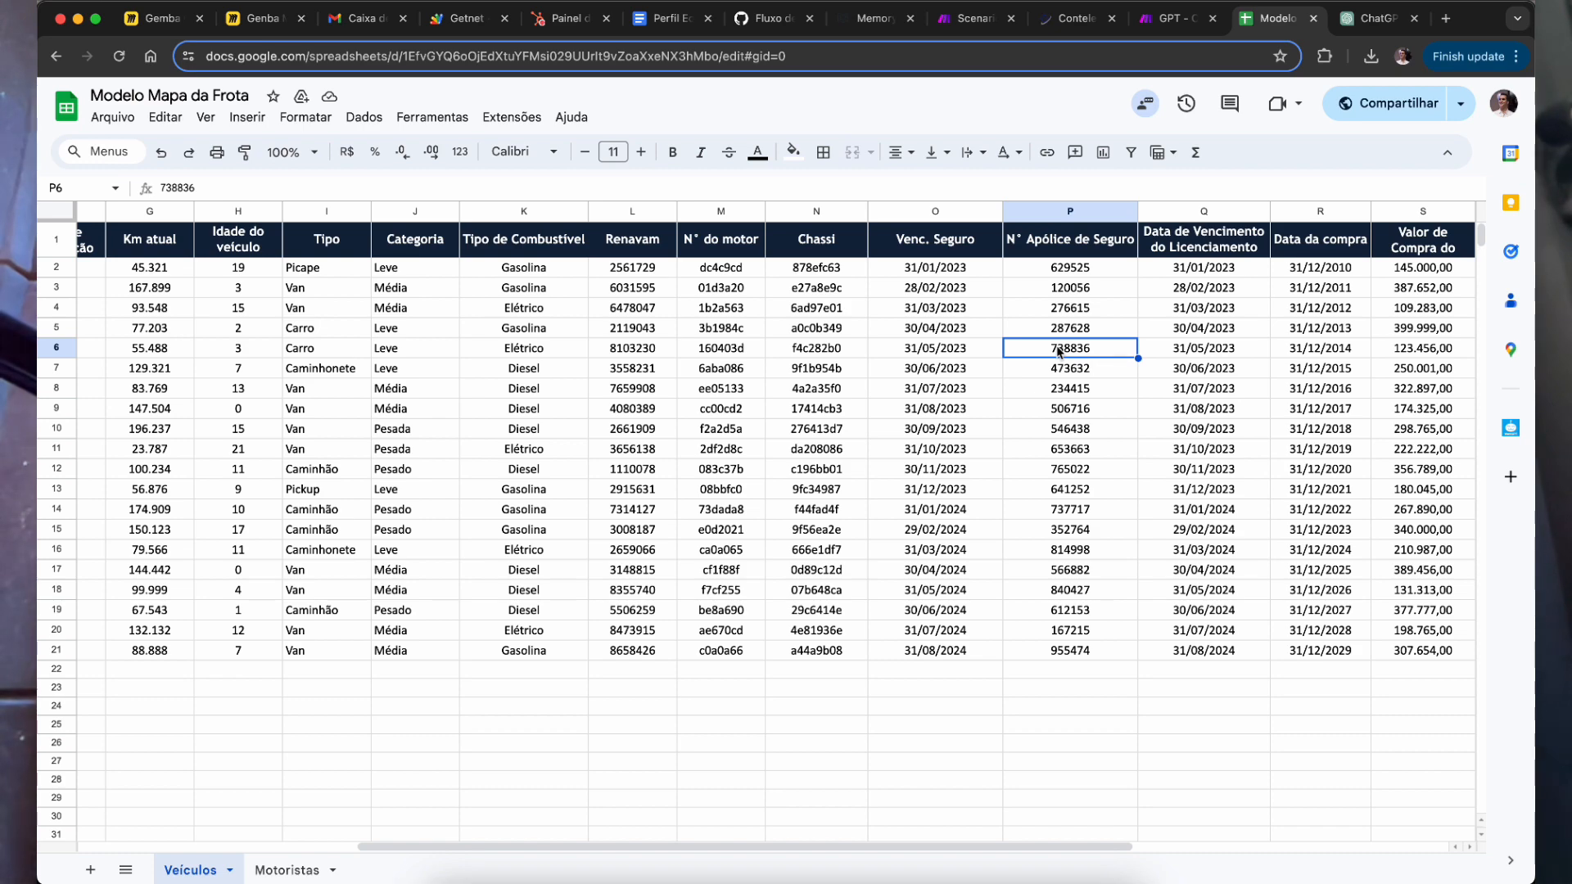
{"action": "scroll", "coordinate": [1097, 429], "scroll_direction": "right", "scroll_amount": 5}
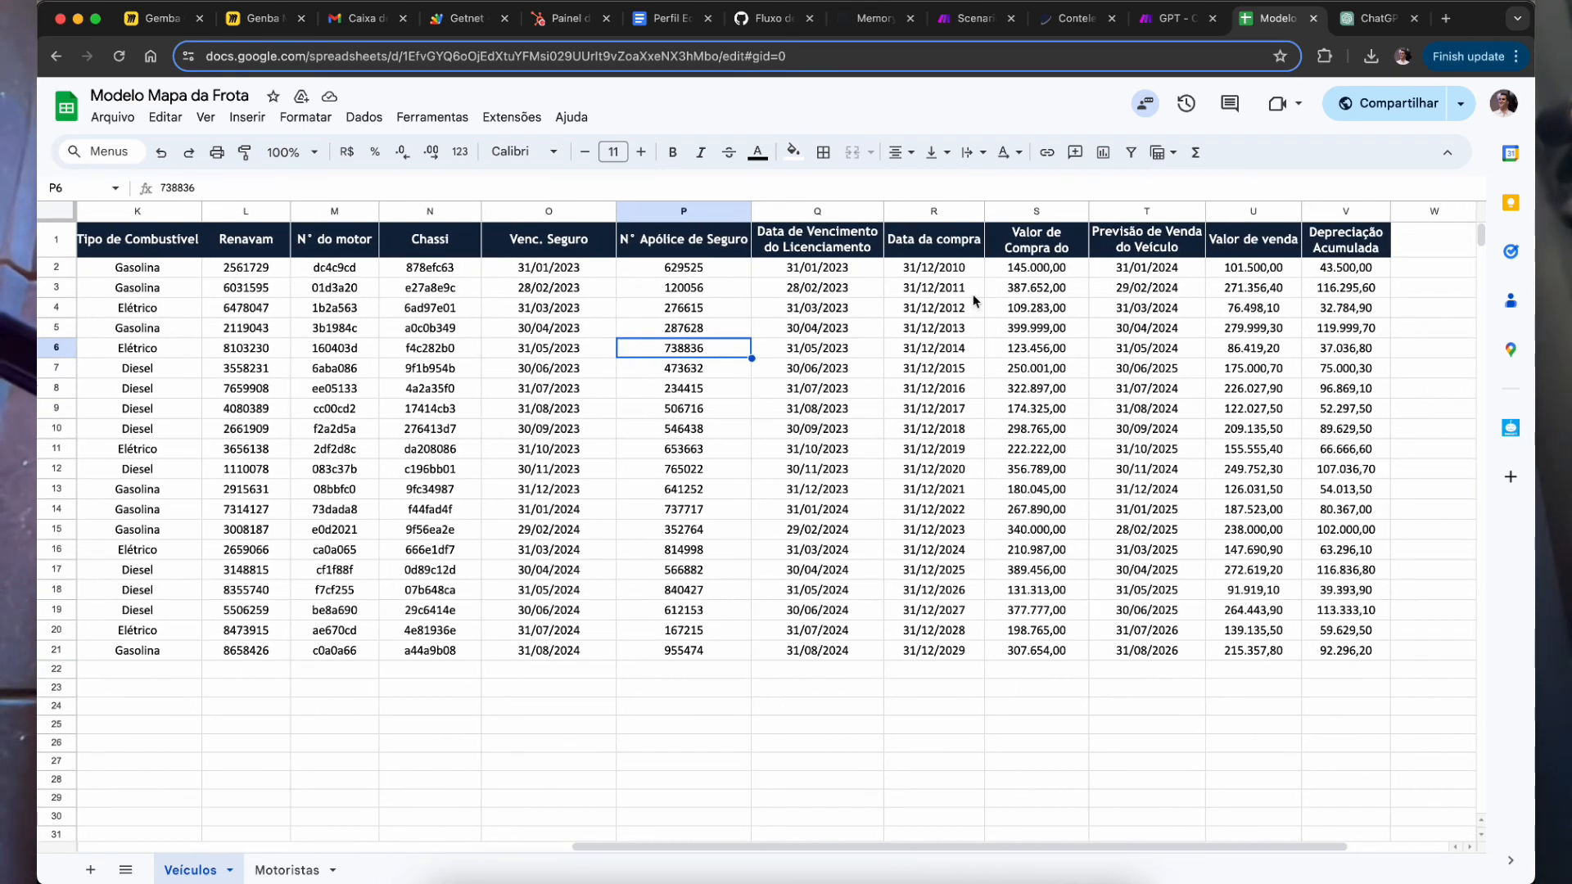
{"action": "left_click_drag", "start_coordinate": [564, 287], "coordinate": [606, 407]}
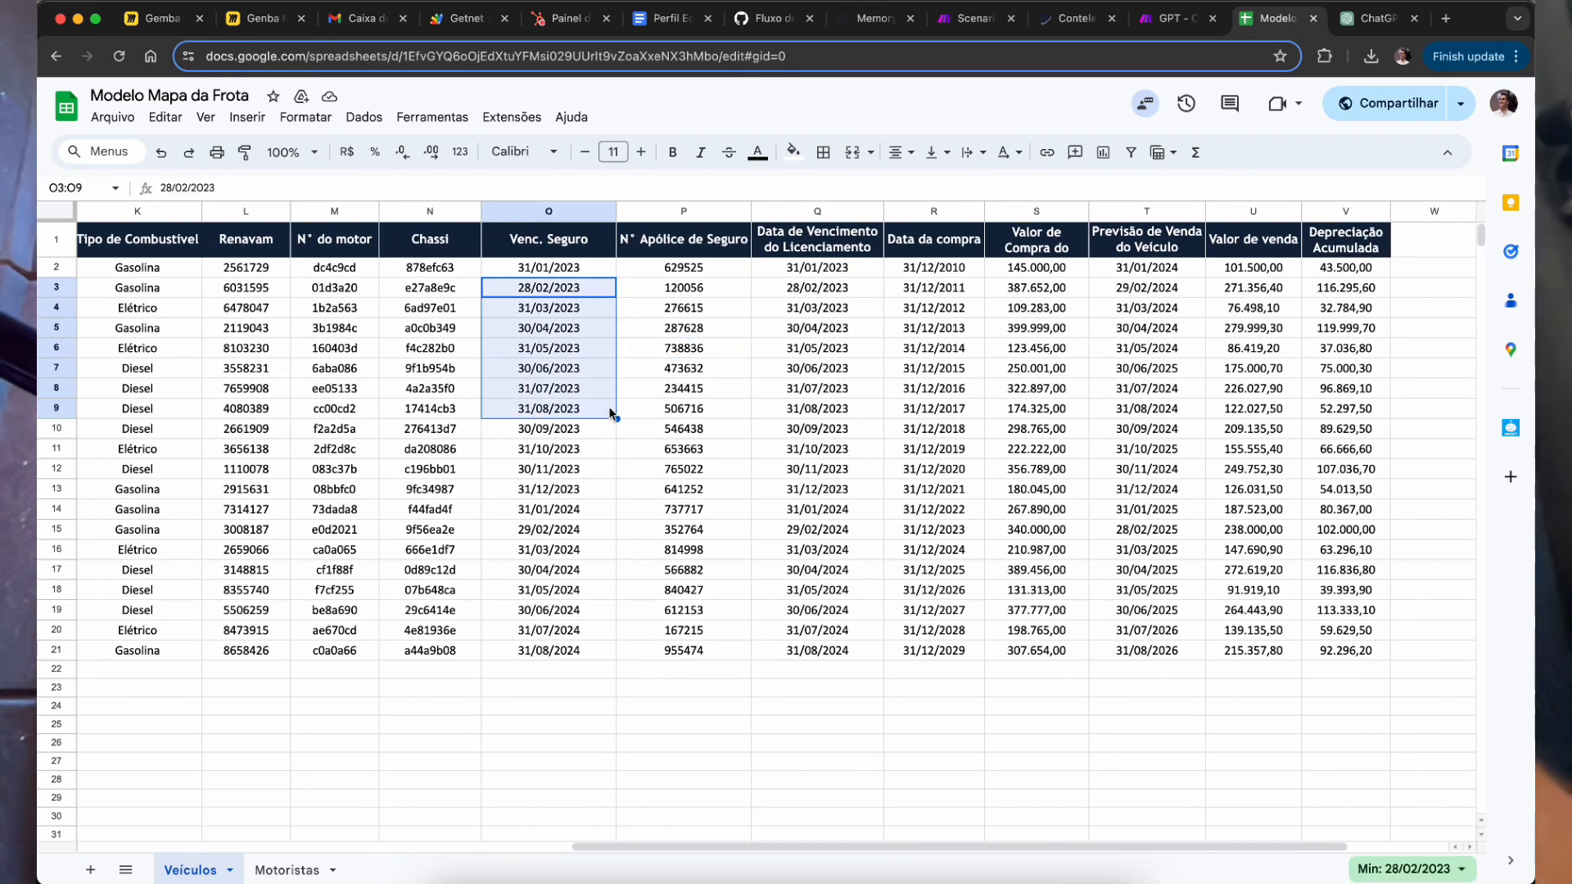
{"action": "left_click", "coordinate": [752, 463]}
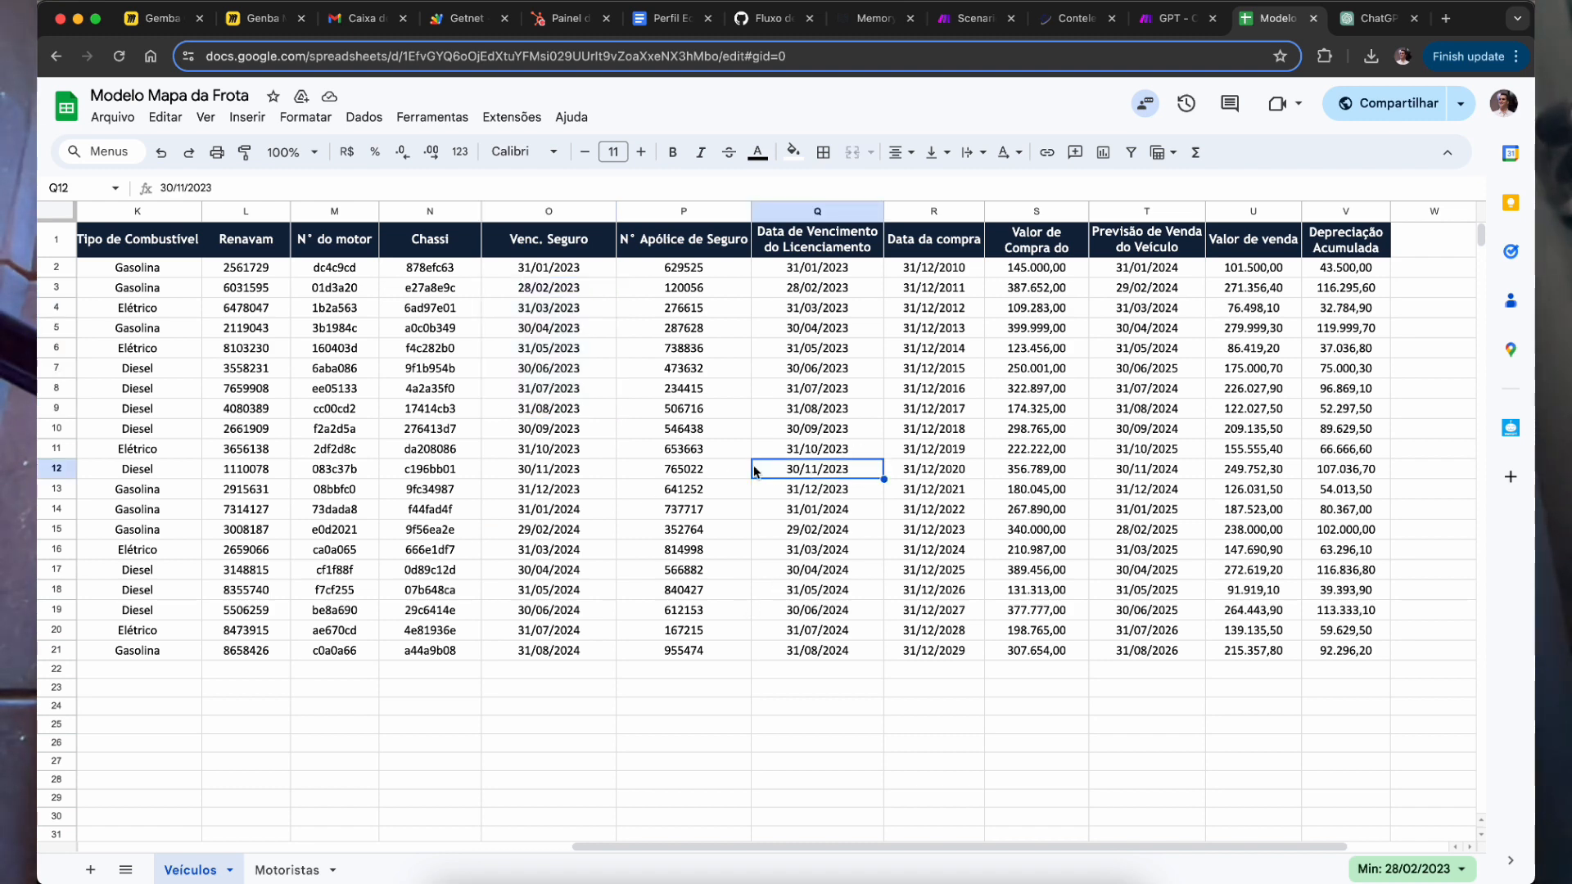
{"action": "left_click_drag", "start_coordinate": [951, 288], "coordinate": [960, 400]}
{"action": "left_click_drag", "start_coordinate": [560, 328], "coordinate": [582, 490]}
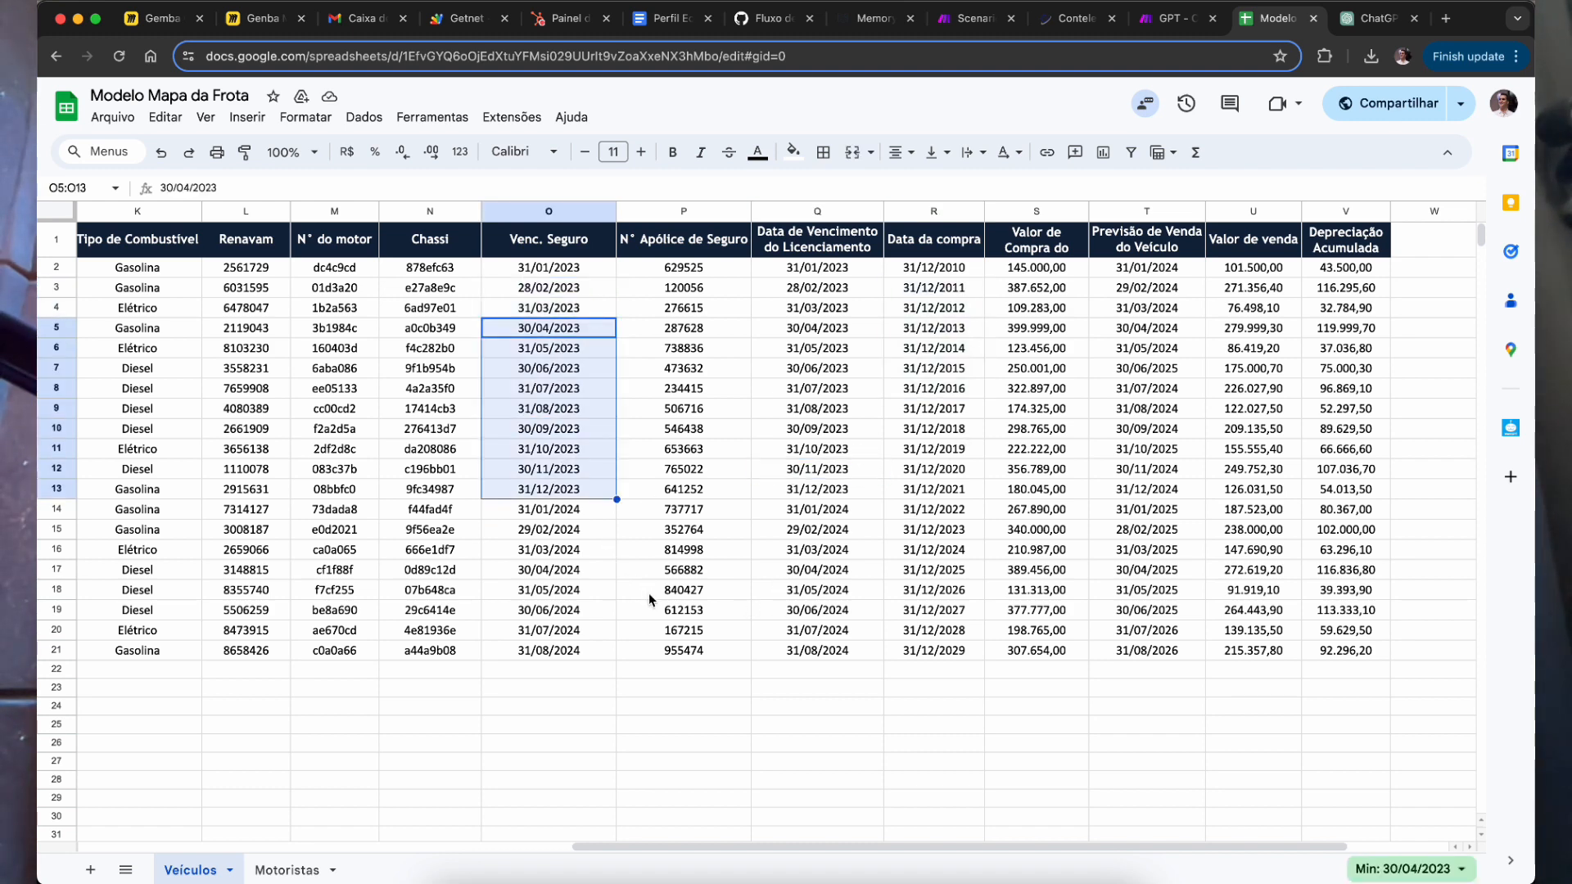
{"action": "left_click_drag", "start_coordinate": [942, 351], "coordinate": [954, 371]}
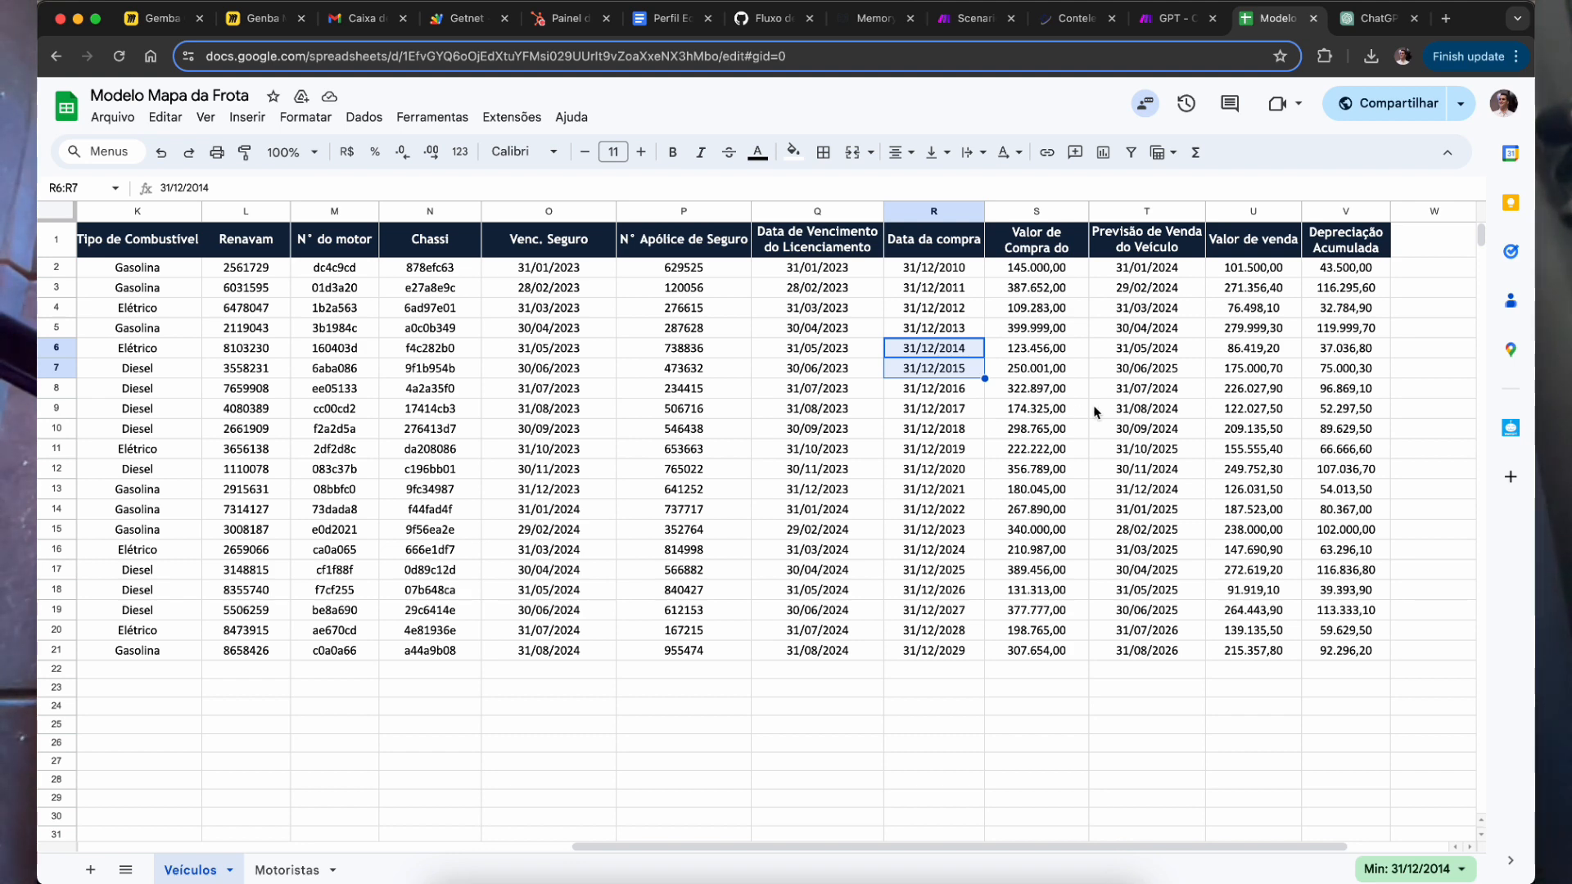
{"action": "left_click", "coordinate": [1097, 330]}
{"action": "left_click_drag", "start_coordinate": [1072, 455], "coordinate": [1079, 460]}
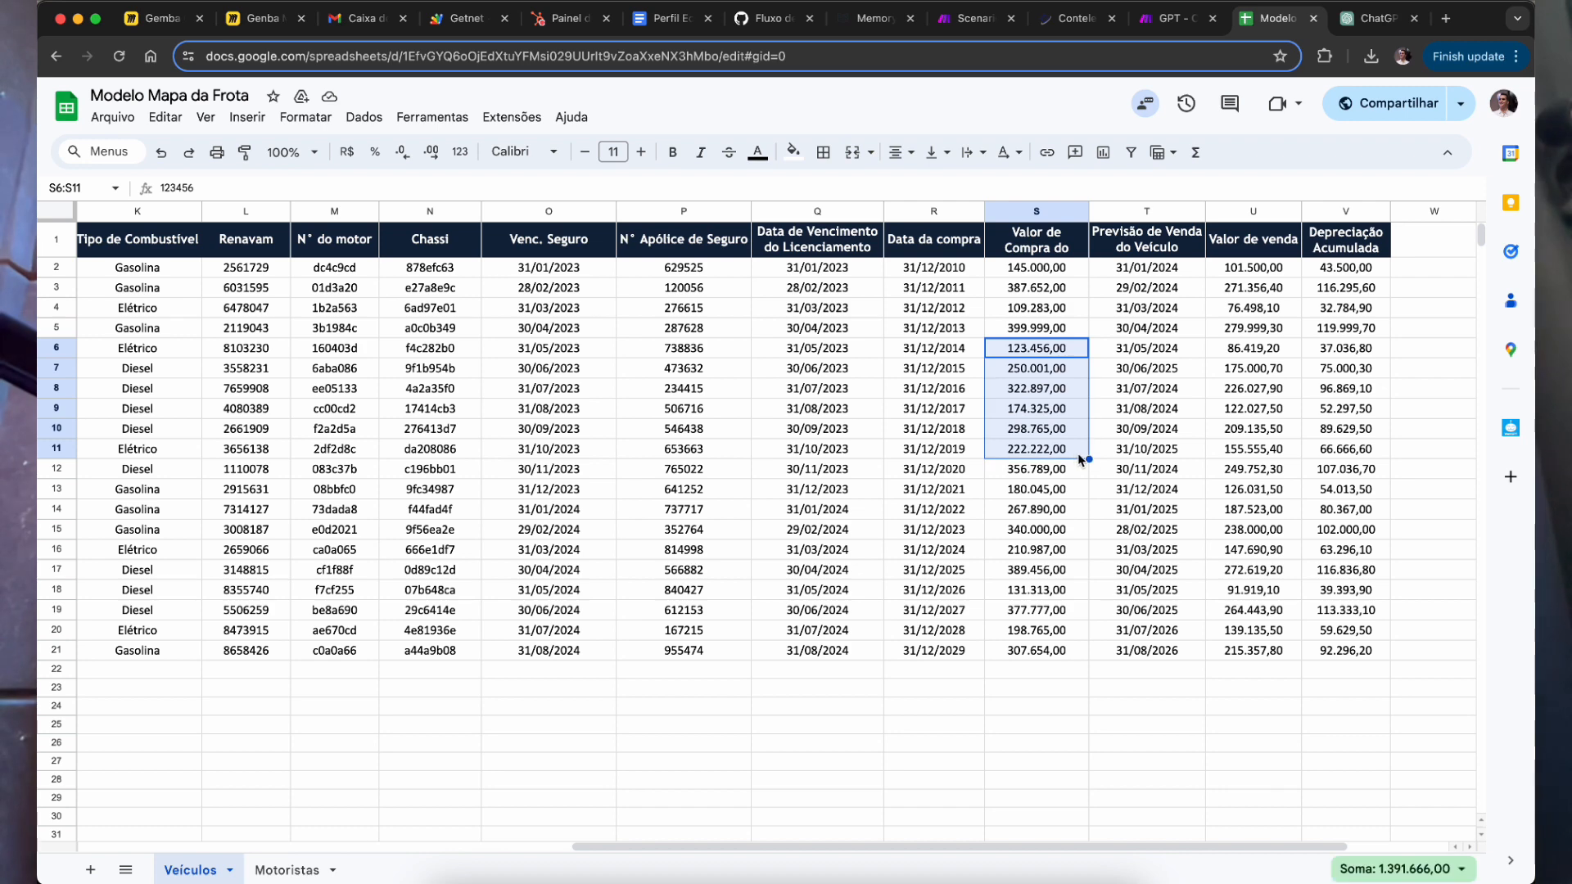
{"action": "left_click", "coordinate": [1052, 309]}
{"action": "left_click", "coordinate": [1054, 272]}
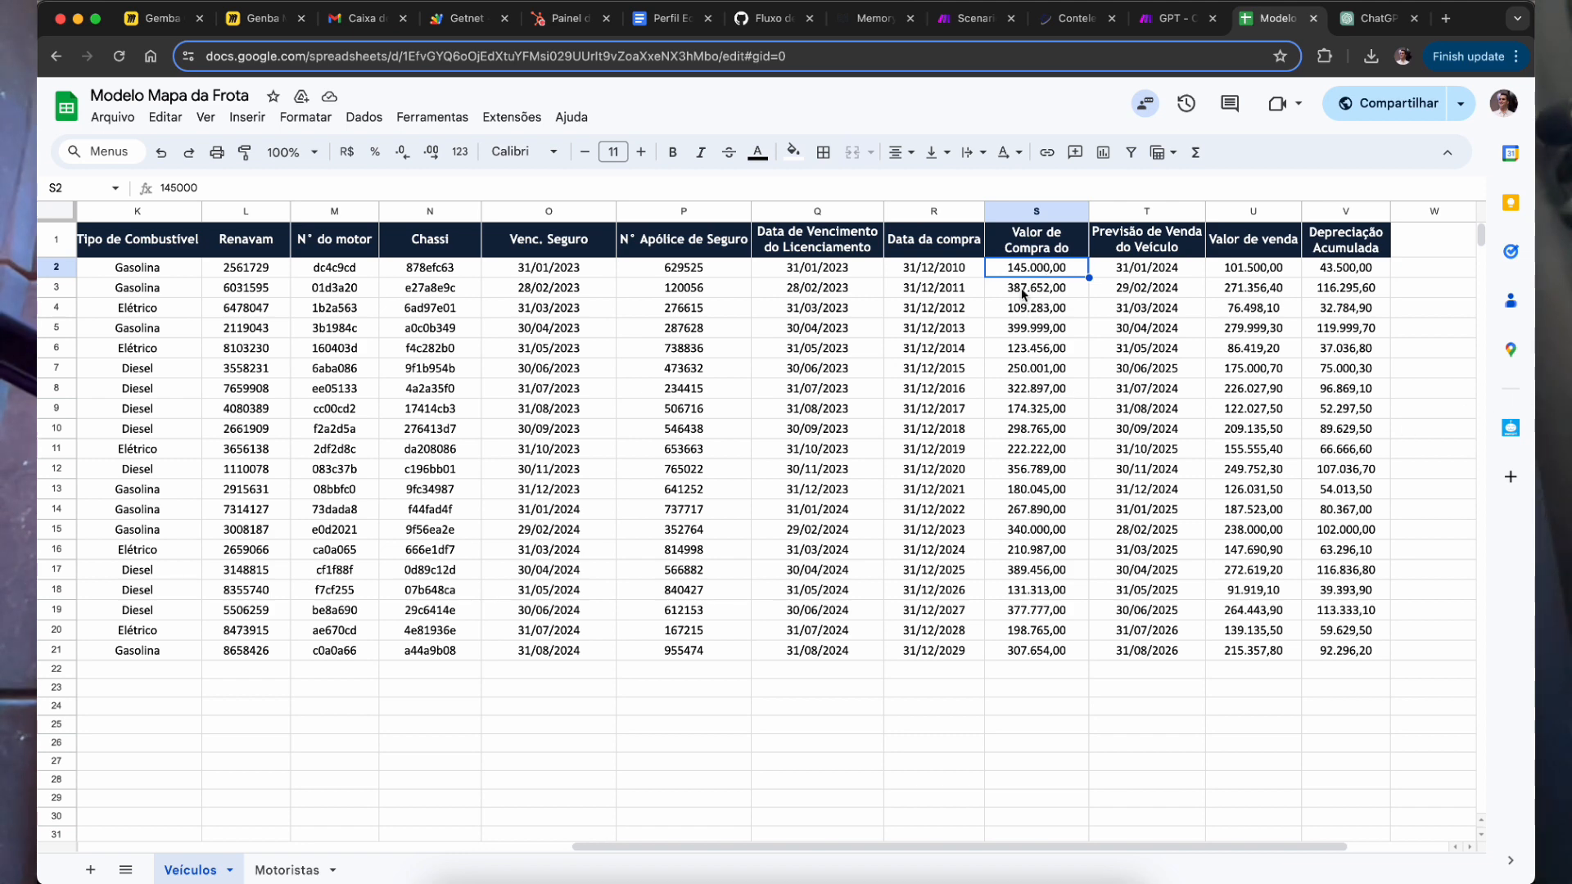
{"action": "left_click_drag", "start_coordinate": [1384, 369], "coordinate": [1339, 332]}
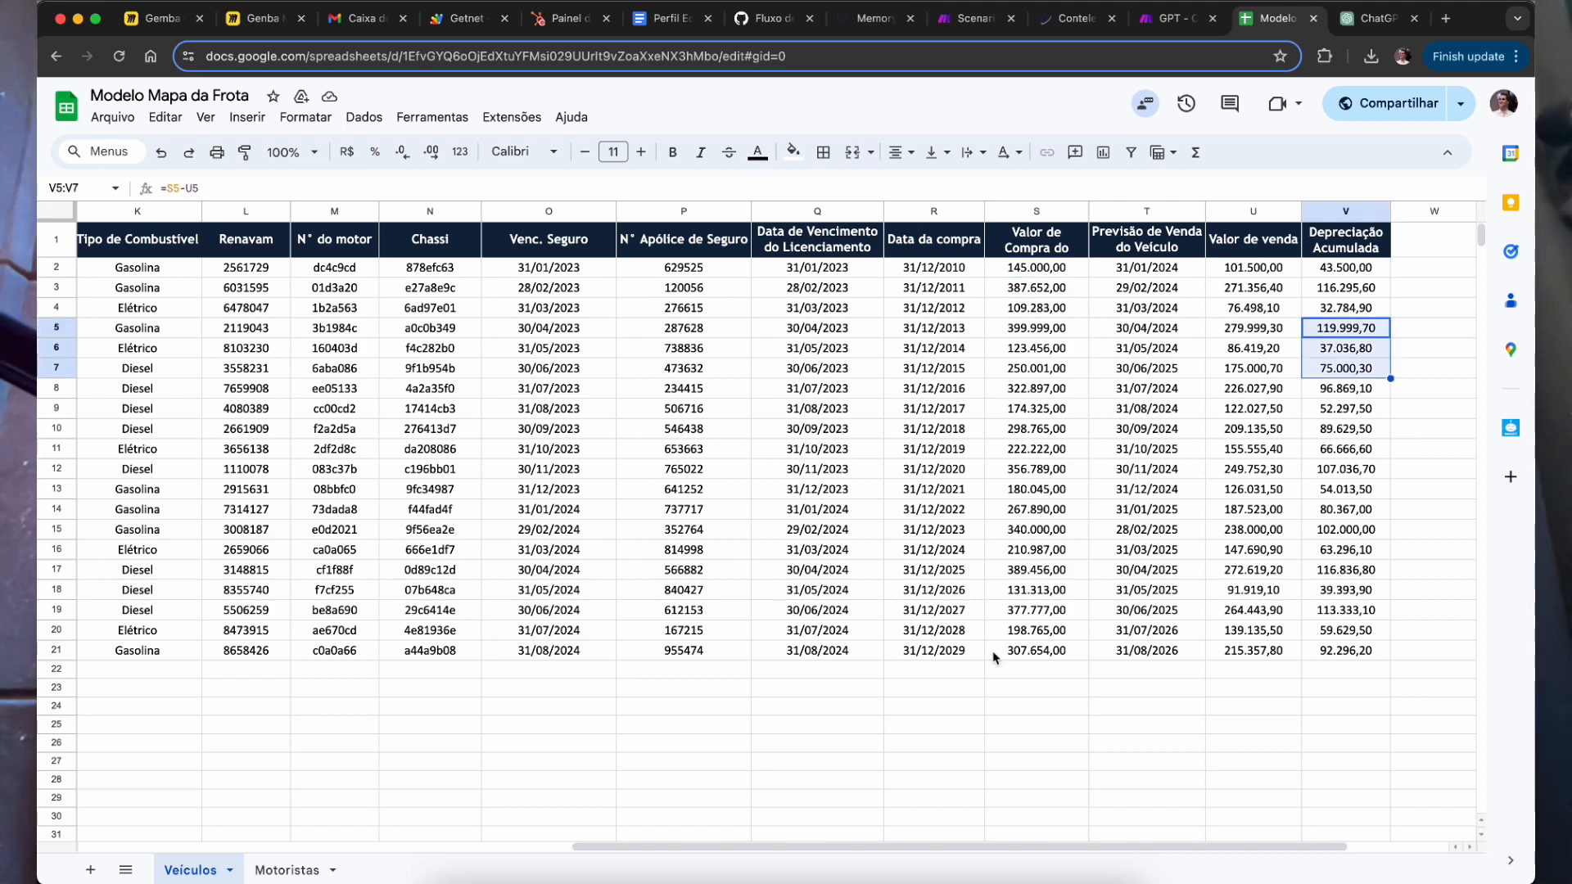
{"action": "left_click", "coordinate": [315, 870]}
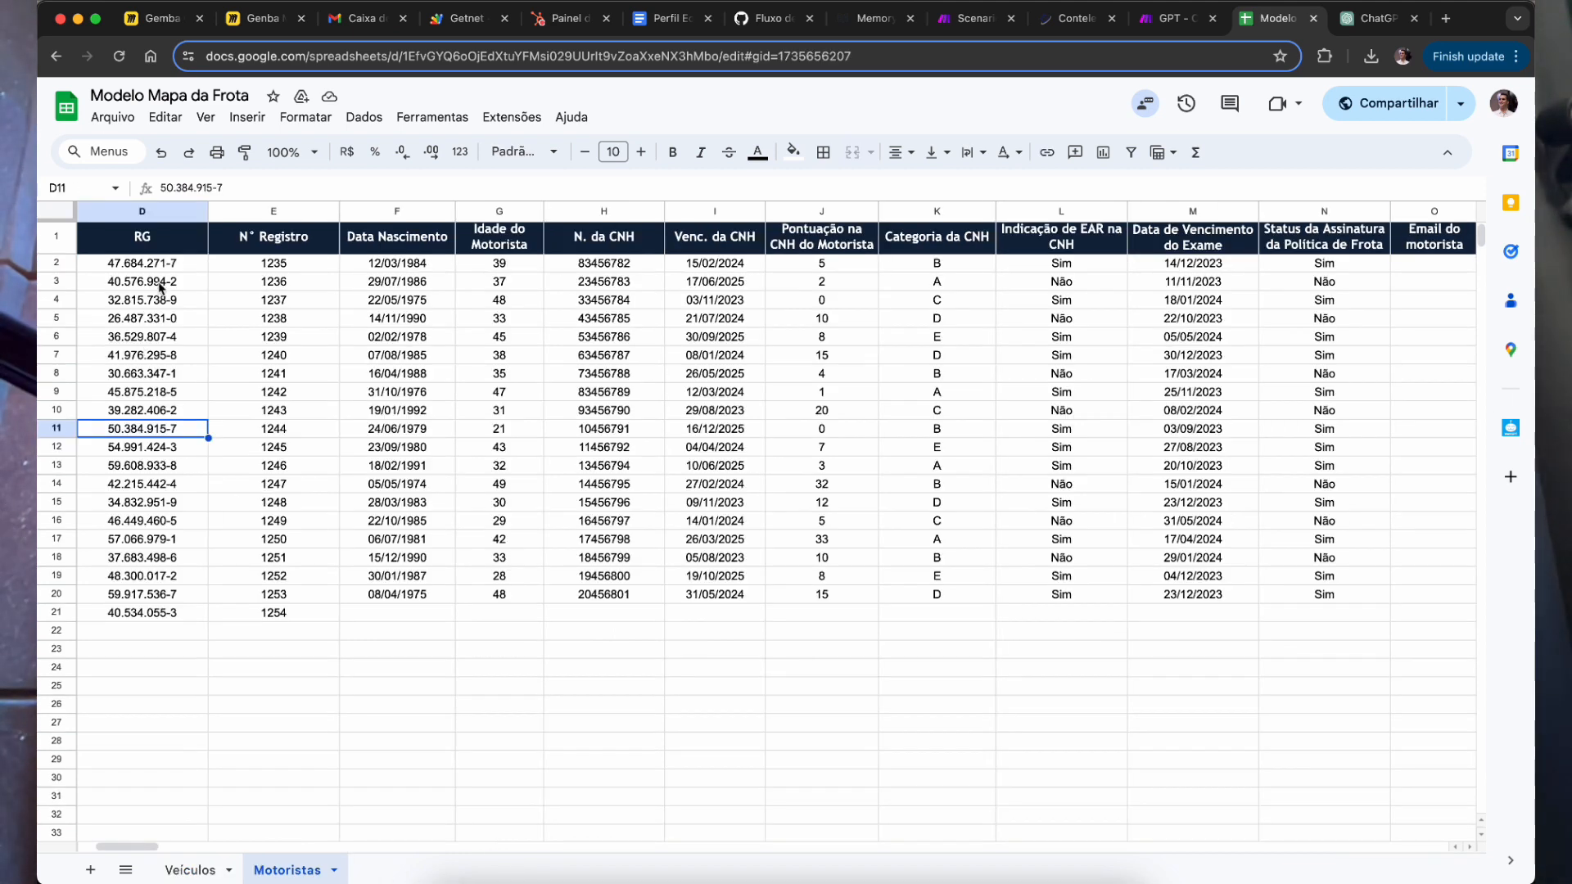
{"action": "left_click_drag", "start_coordinate": [163, 277], "coordinate": [168, 355]}
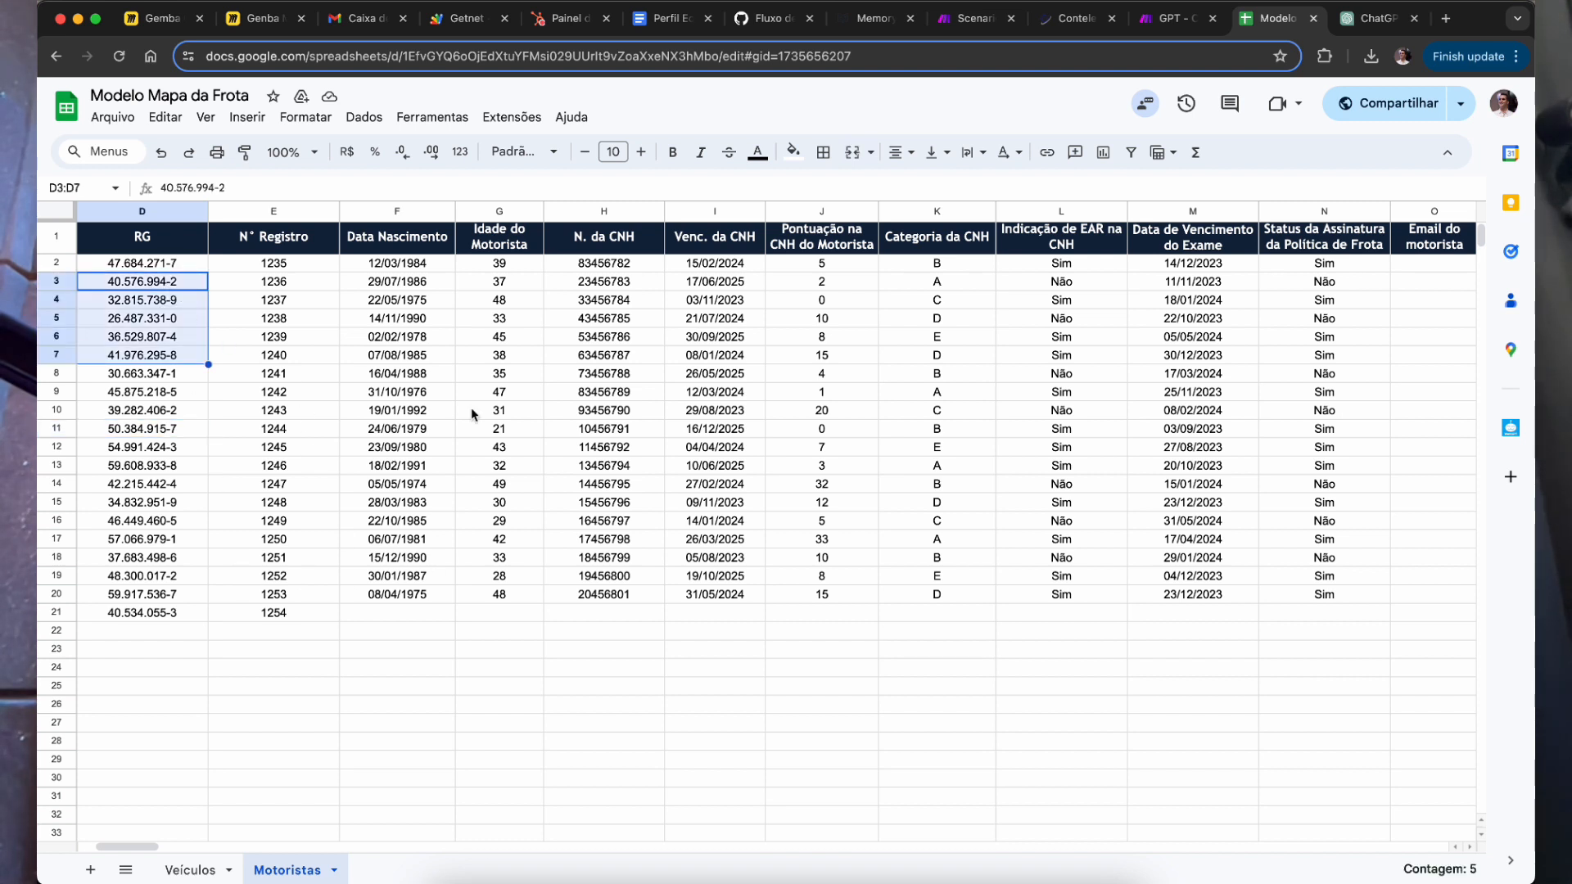
{"action": "left_click_drag", "start_coordinate": [282, 282], "coordinate": [279, 374]}
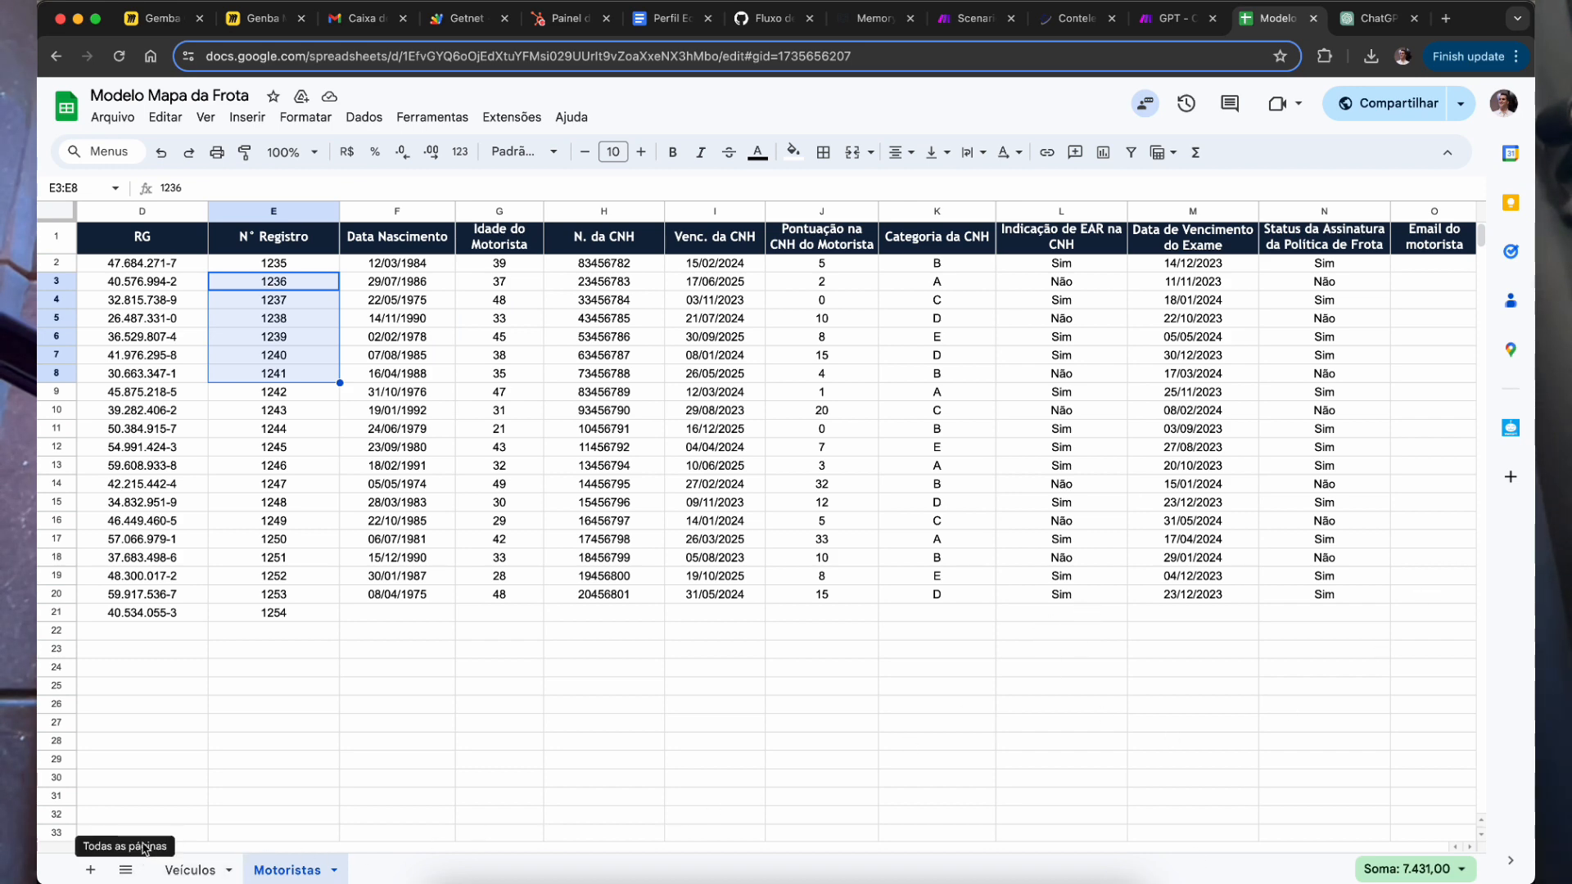
{"action": "left_click_drag", "start_coordinate": [144, 850], "coordinate": [209, 846]}
{"action": "left_click", "coordinate": [208, 847]}
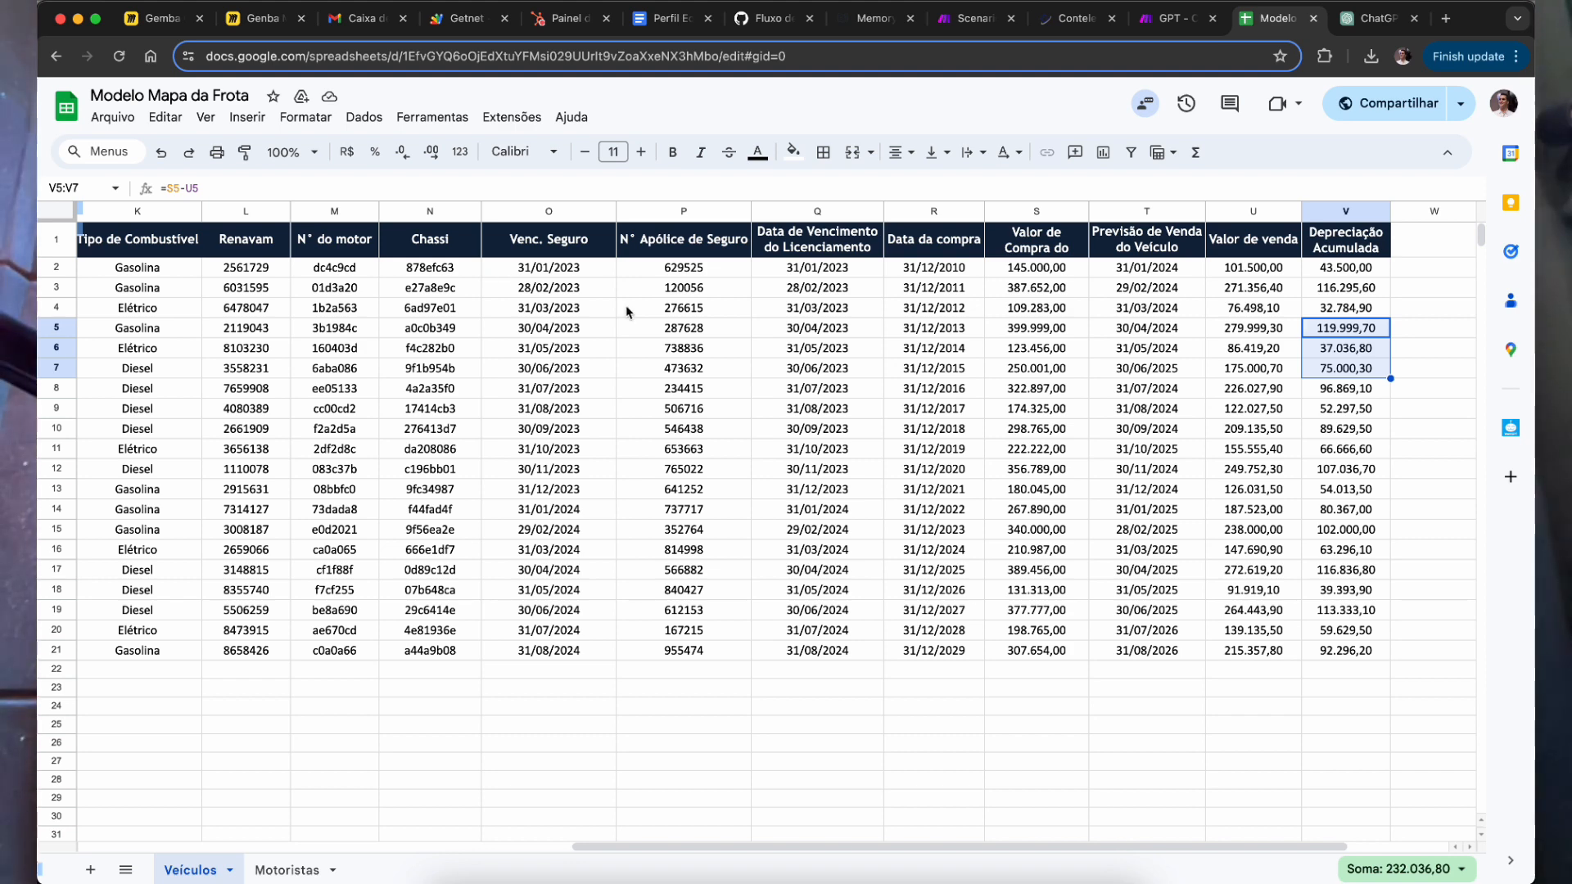
Step: Close the address-bar menu, select cell R12, and go back to the fleet assistant's GPT editor
{"action": "right_click", "coordinate": [361, 51]}
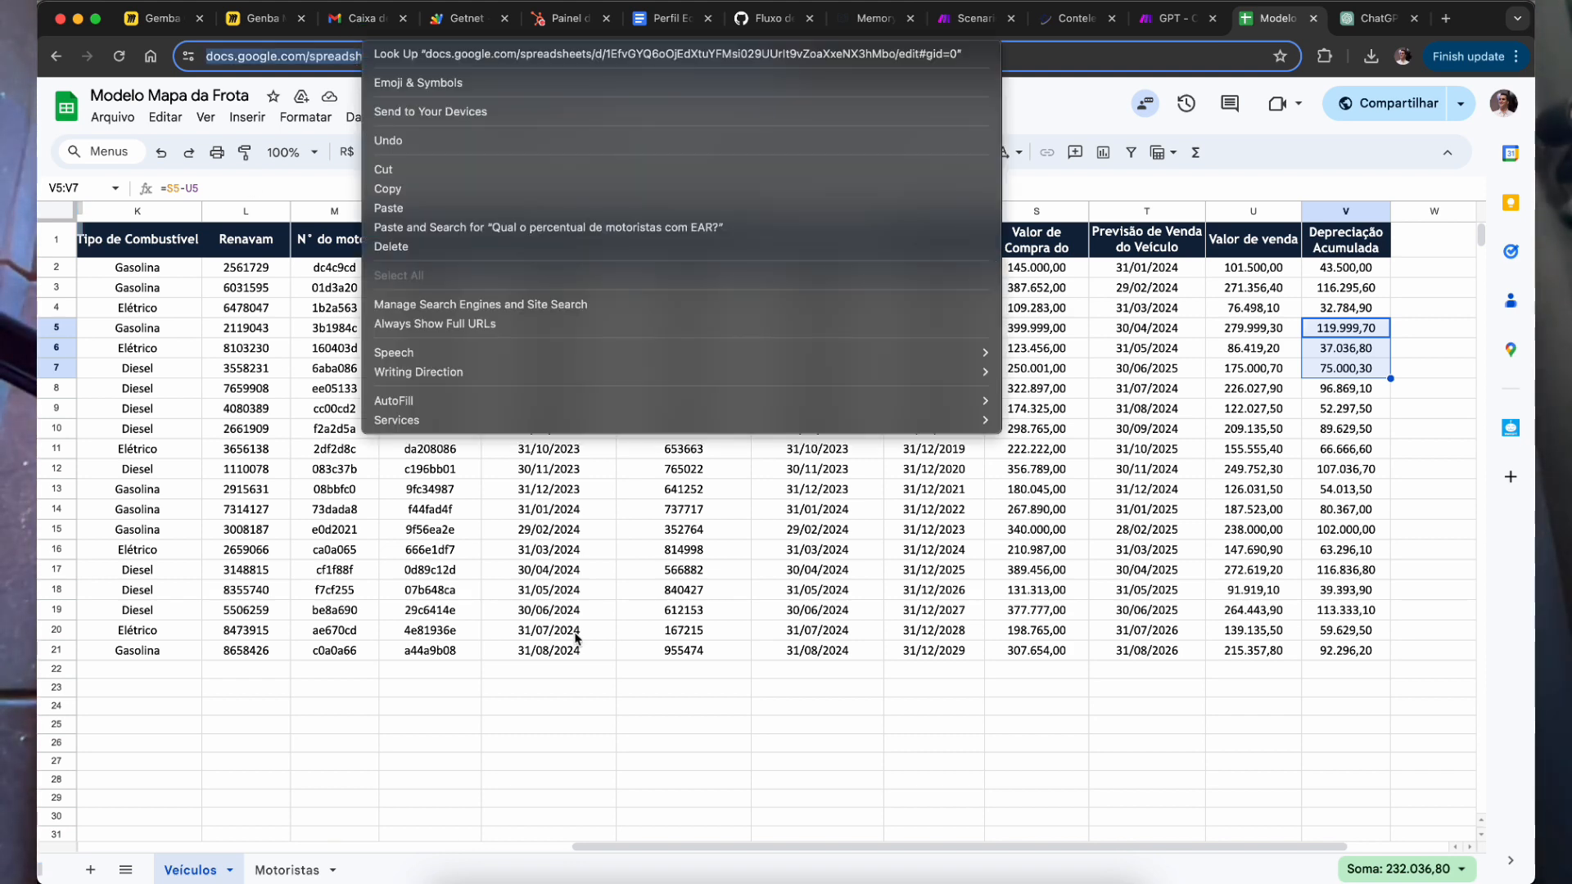
{"action": "left_click", "coordinate": [940, 474]}
{"action": "left_click", "coordinate": [940, 474]}
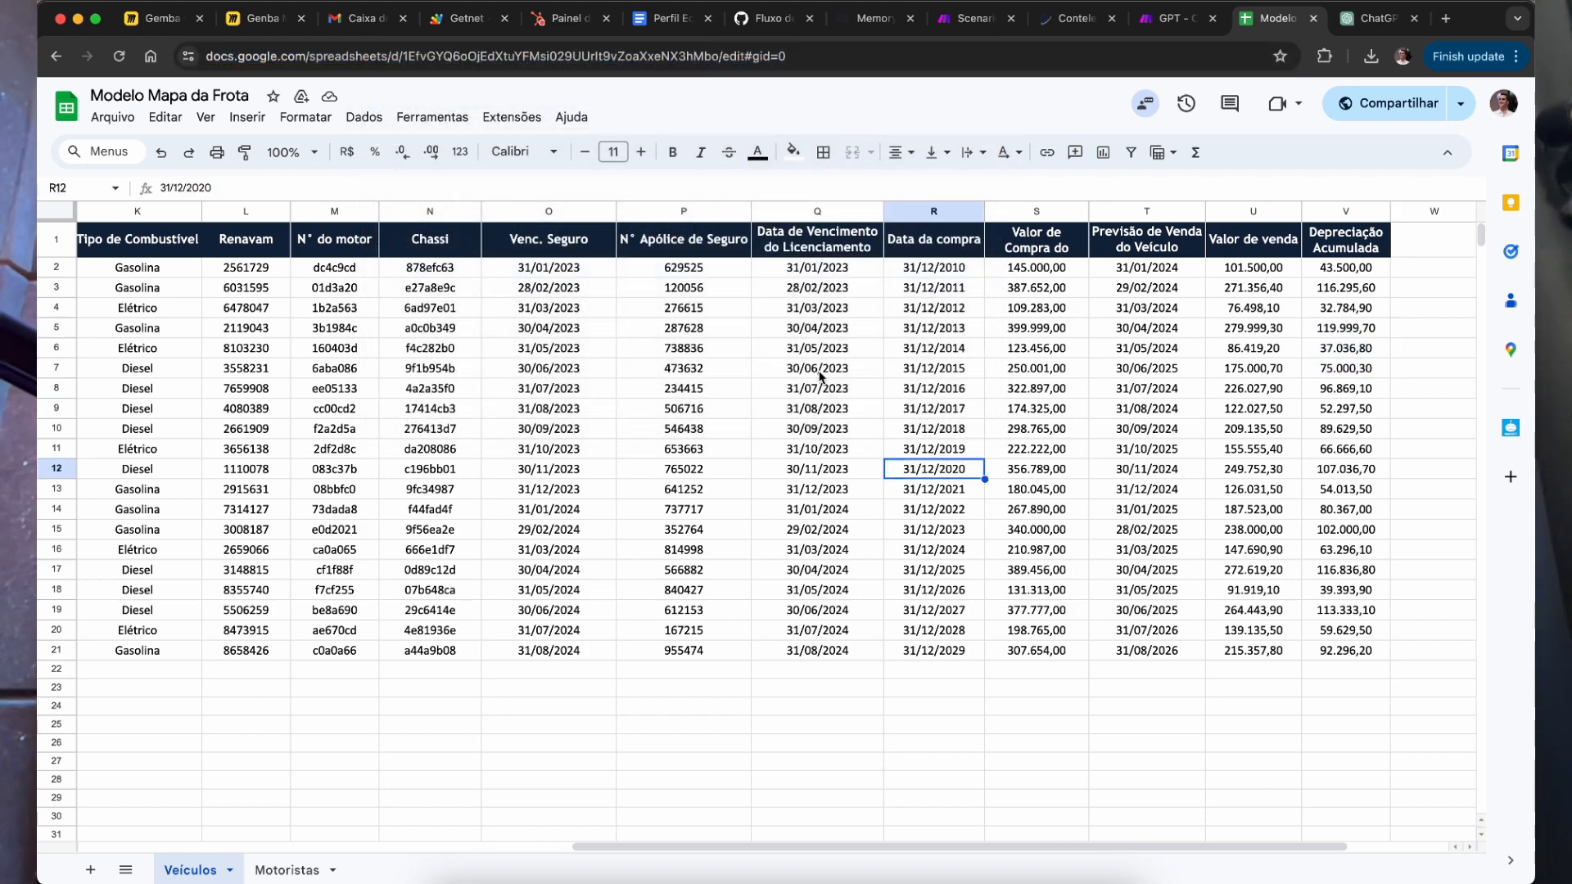
{"action": "left_click", "coordinate": [1378, 19]}
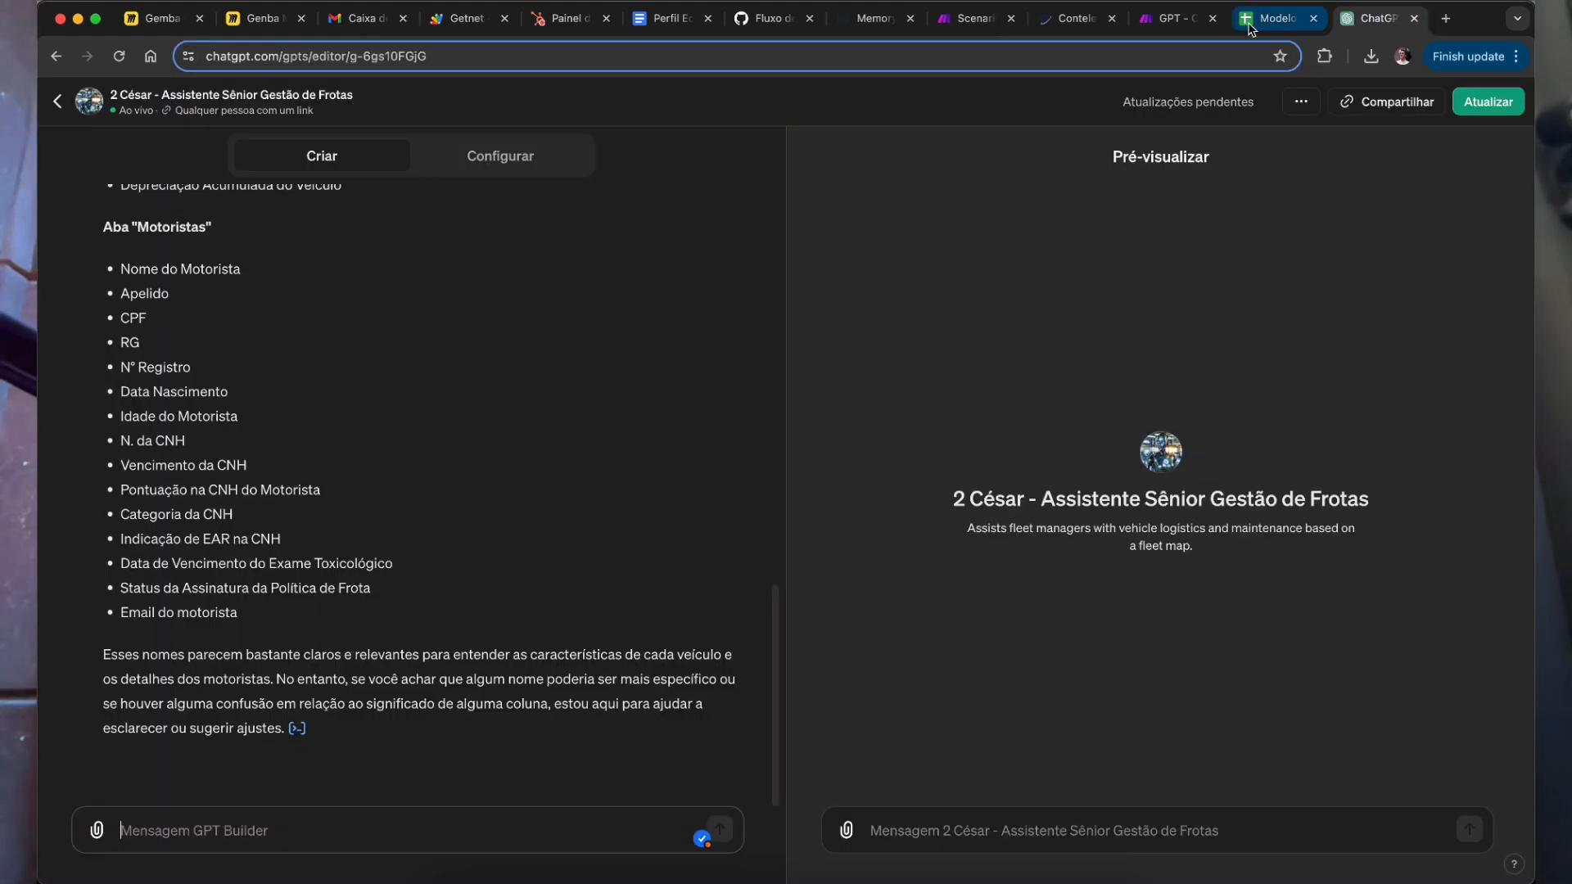
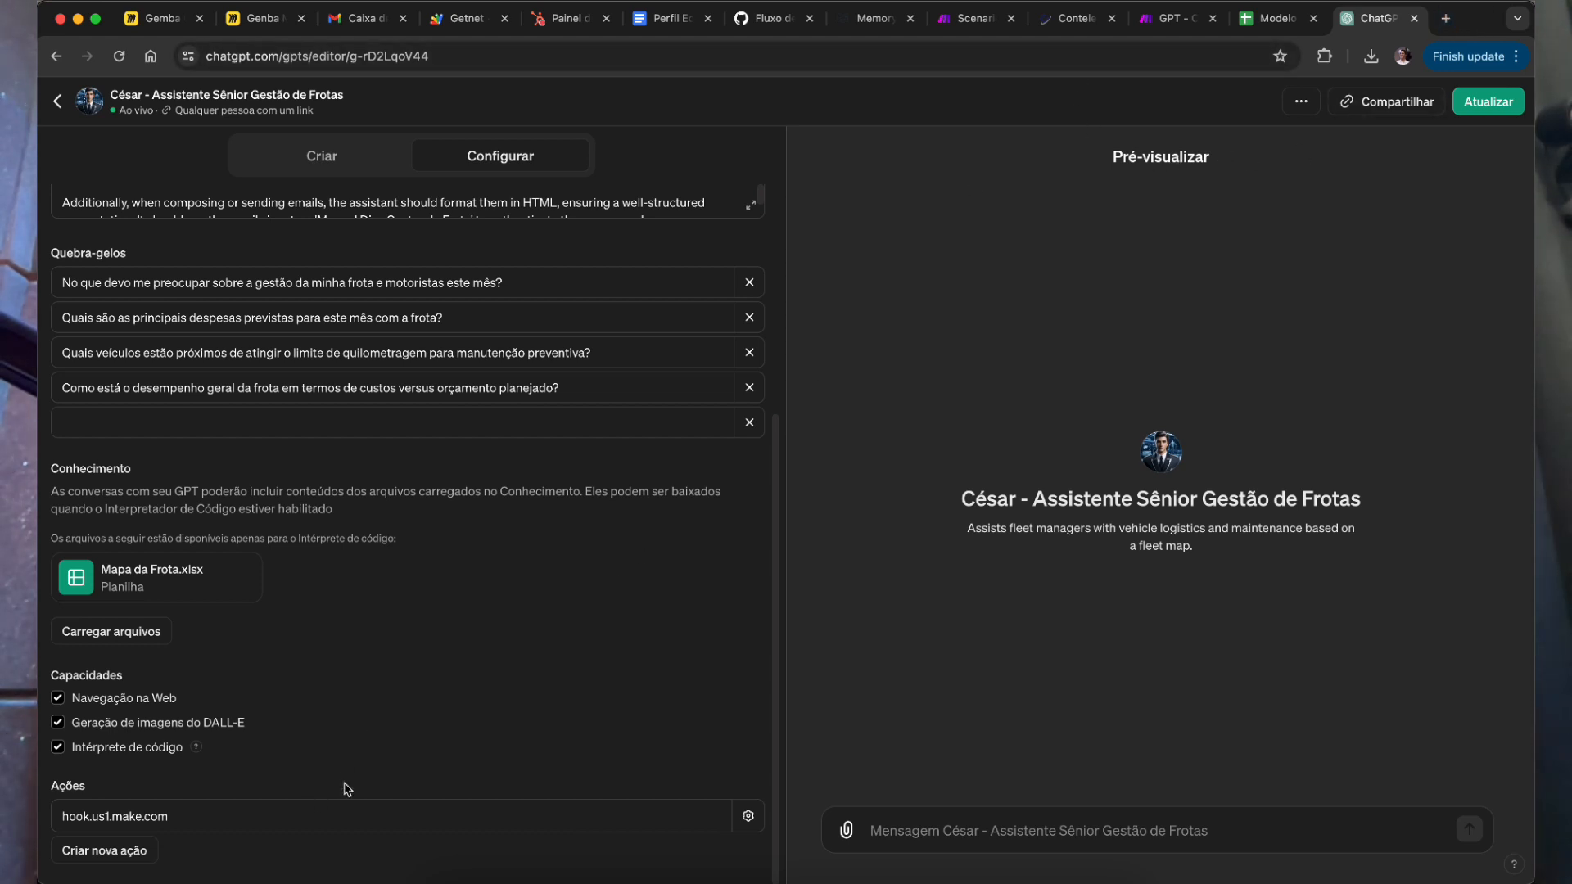
Step: Open a new browser tab
{"action": "left_click", "coordinate": [1440, 18]}
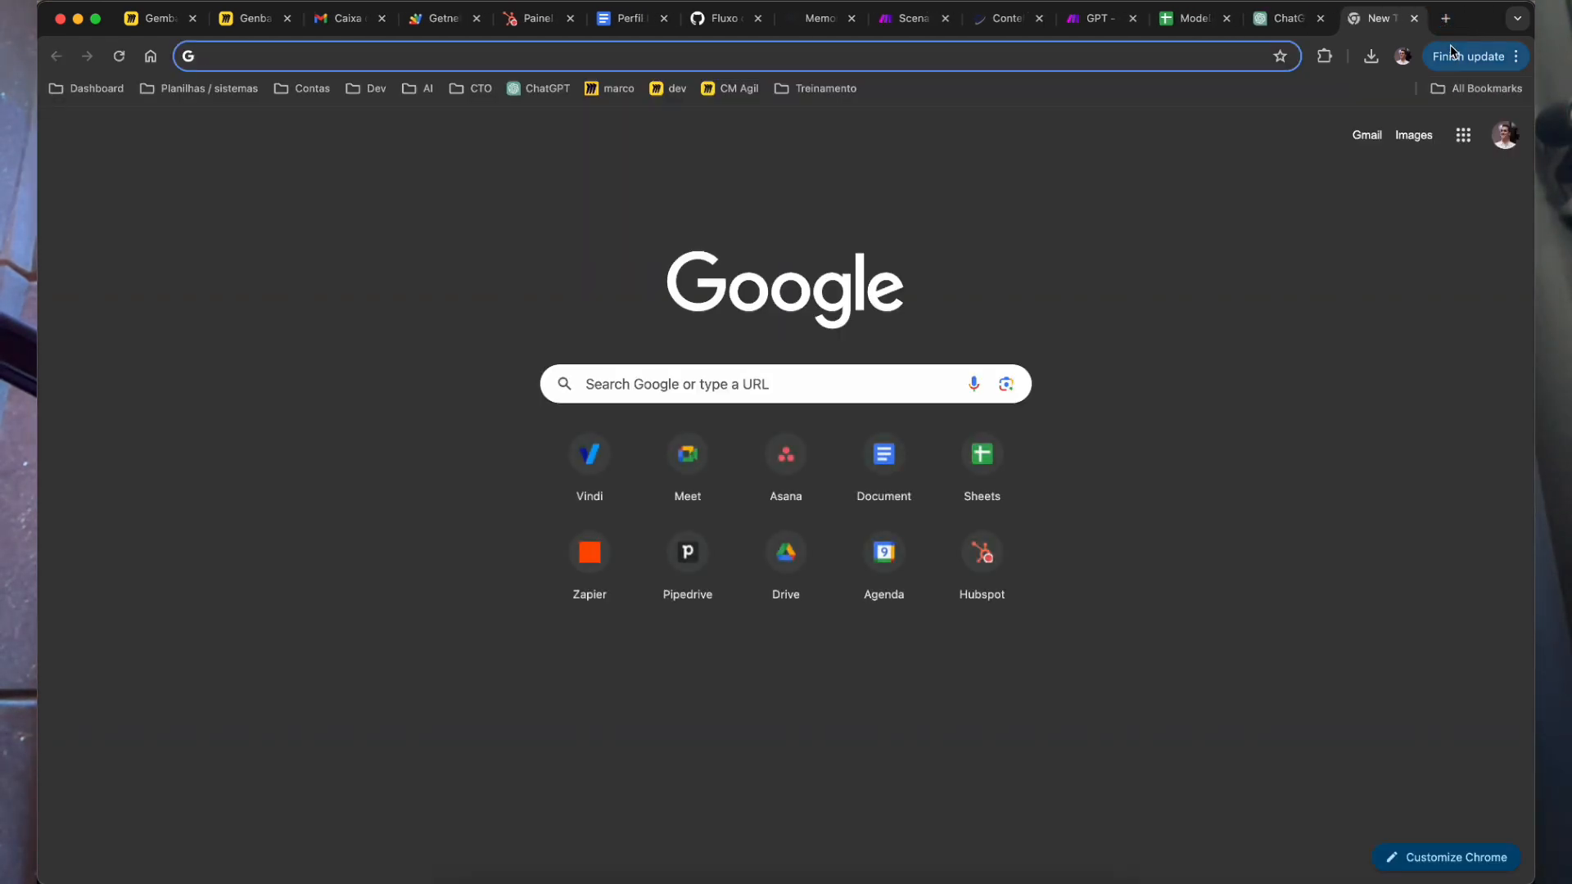
Step: Discard the regular new tab and load make.com in an incognito Chrome window
{"action": "type", "text": "make"}
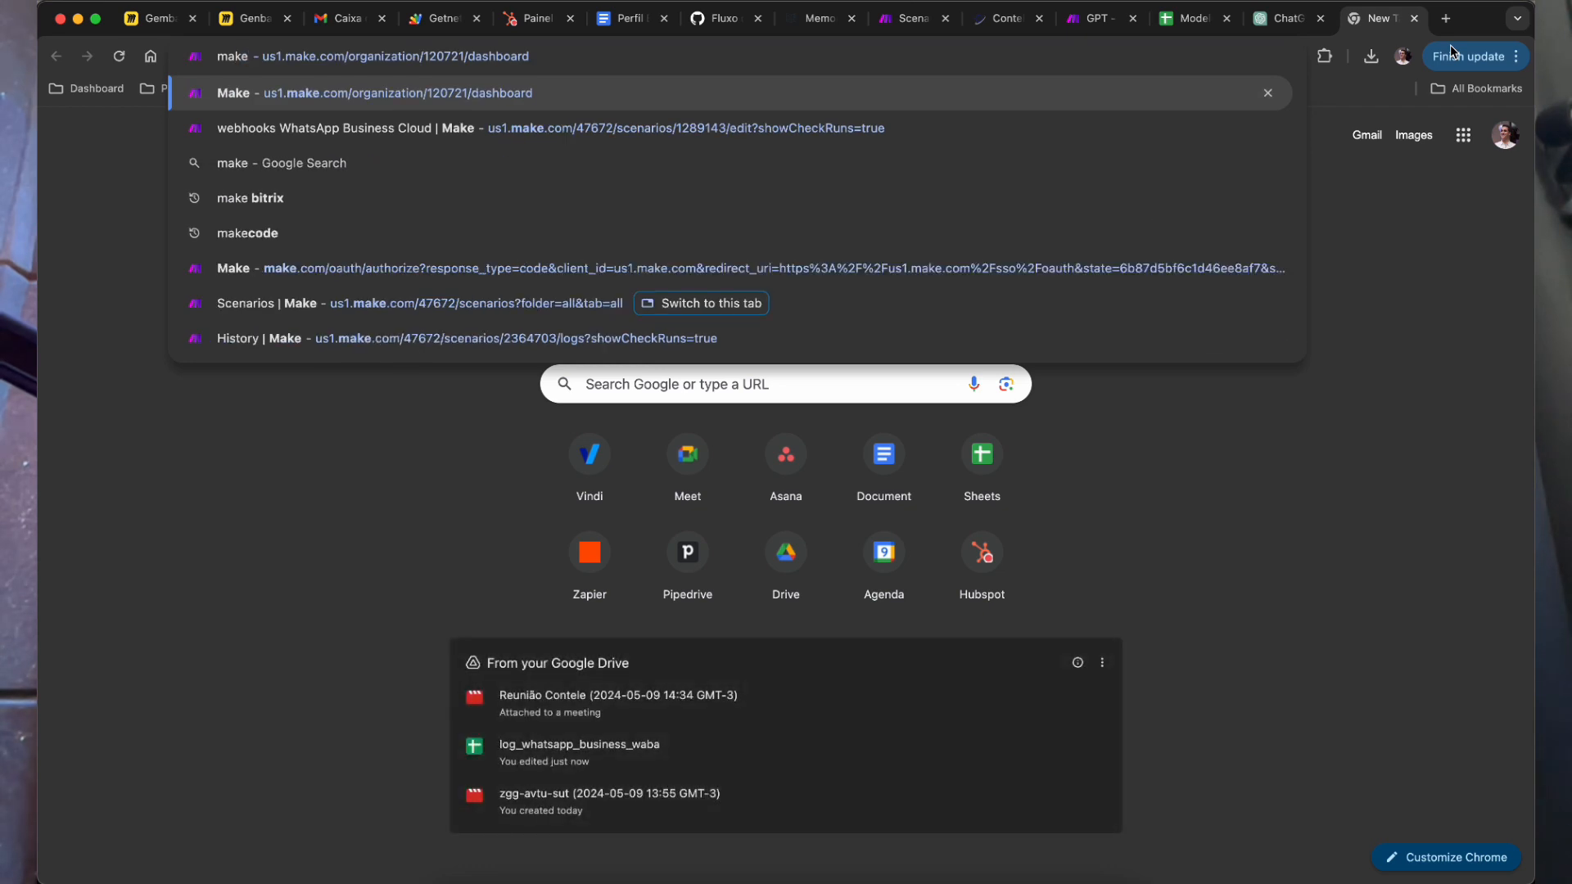
{"action": "key", "text": "super+w"}
{"action": "key", "text": "super+shift+n"}
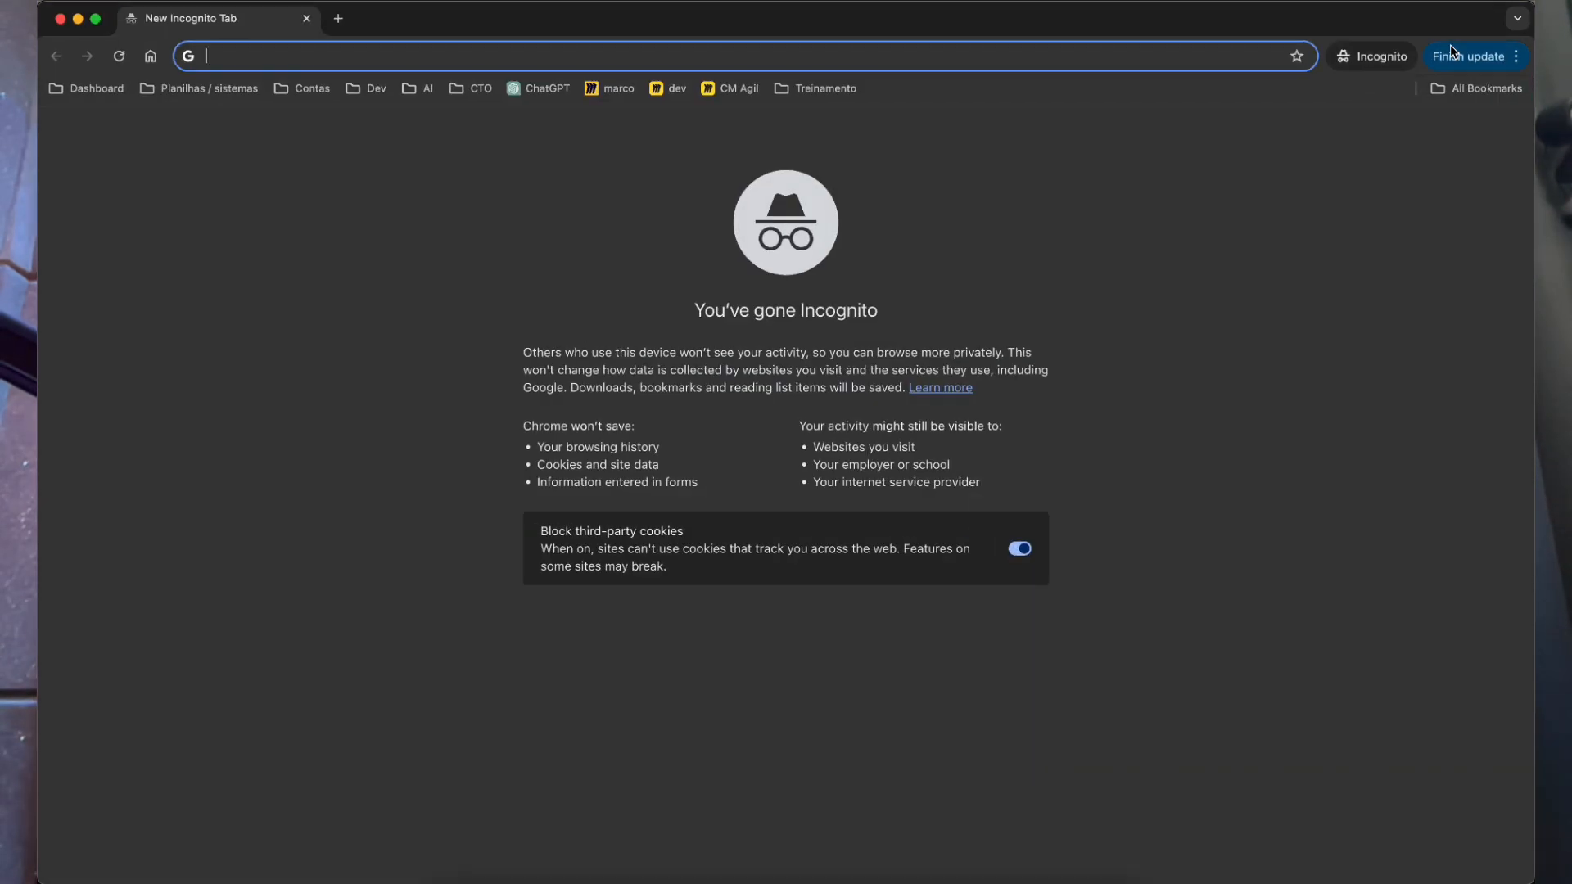
{"action": "type", "text": "make.com"}
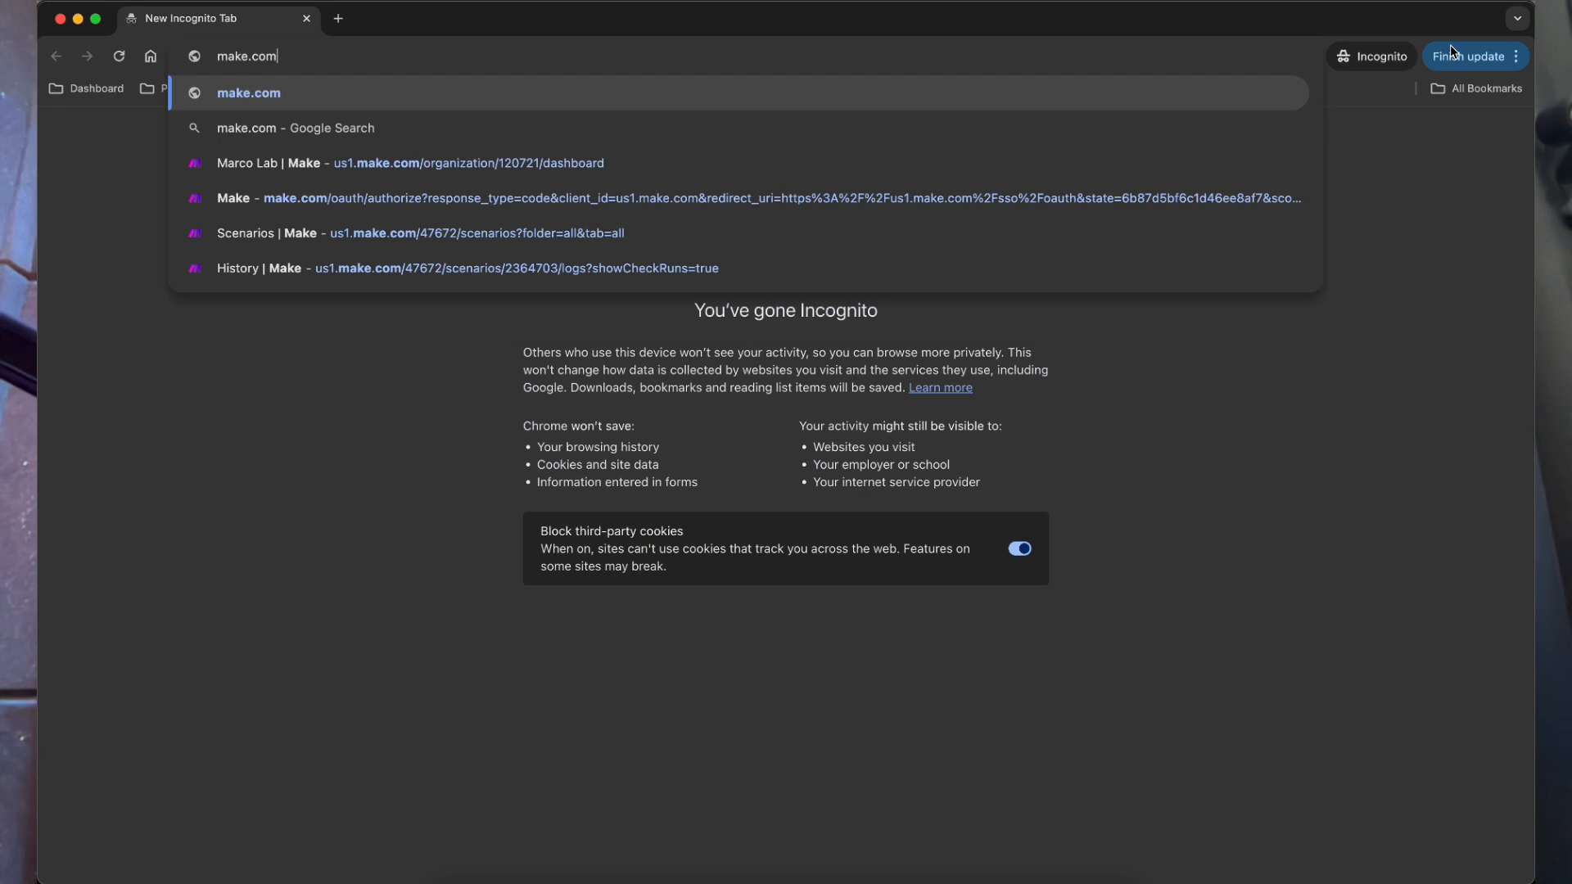
{"action": "key", "text": "Return"}
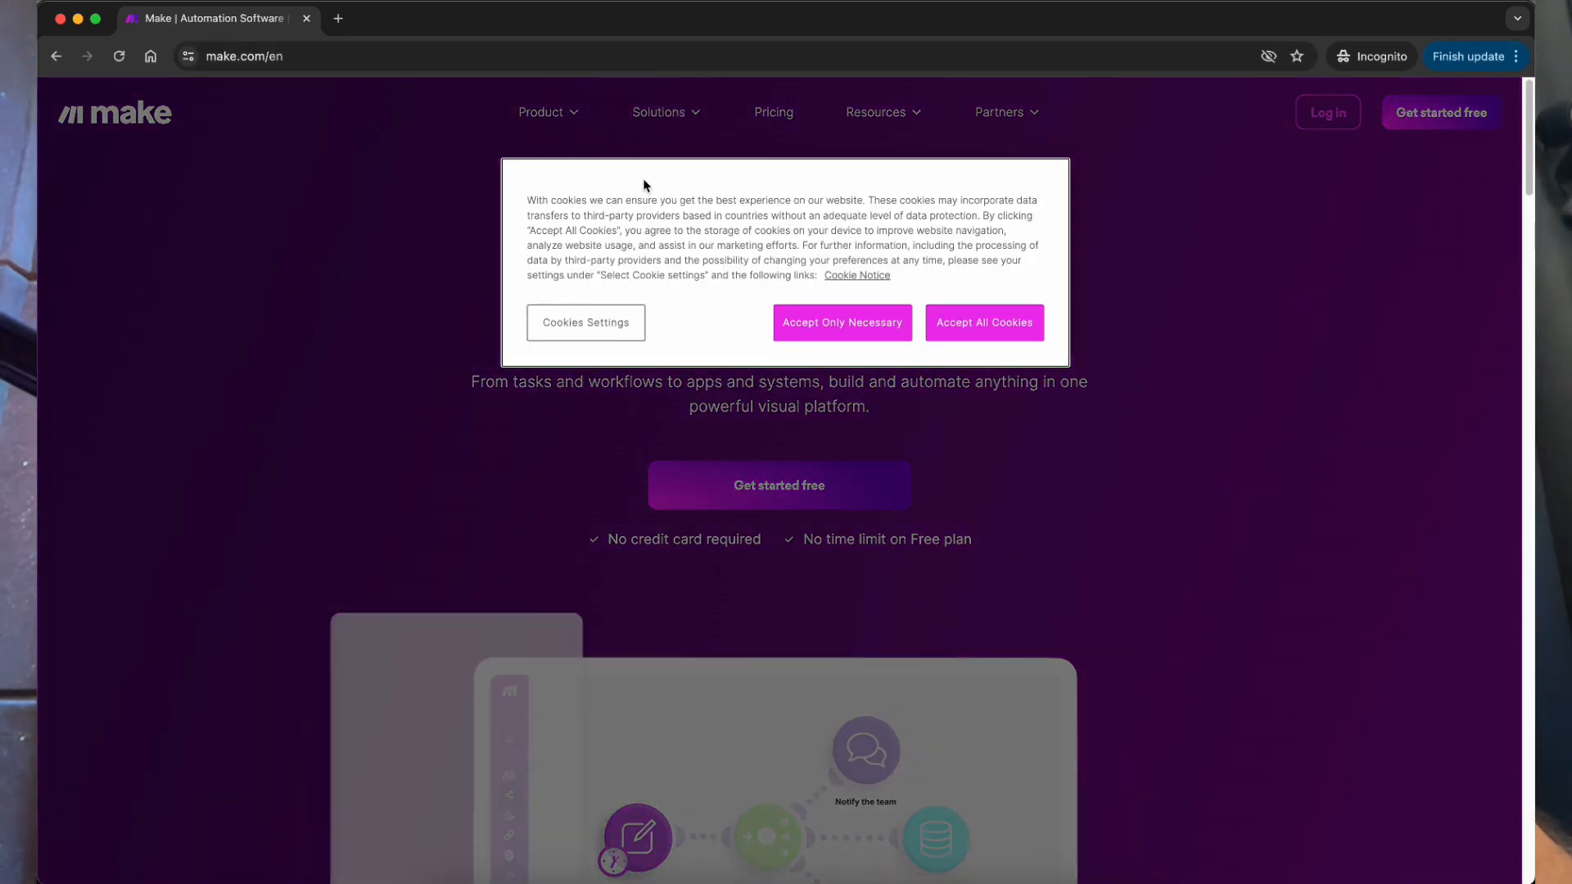
Step: Accept all cookies on make.com, glance at zapier.com in another tab, then close it
{"action": "left_click", "coordinate": [1019, 321]}
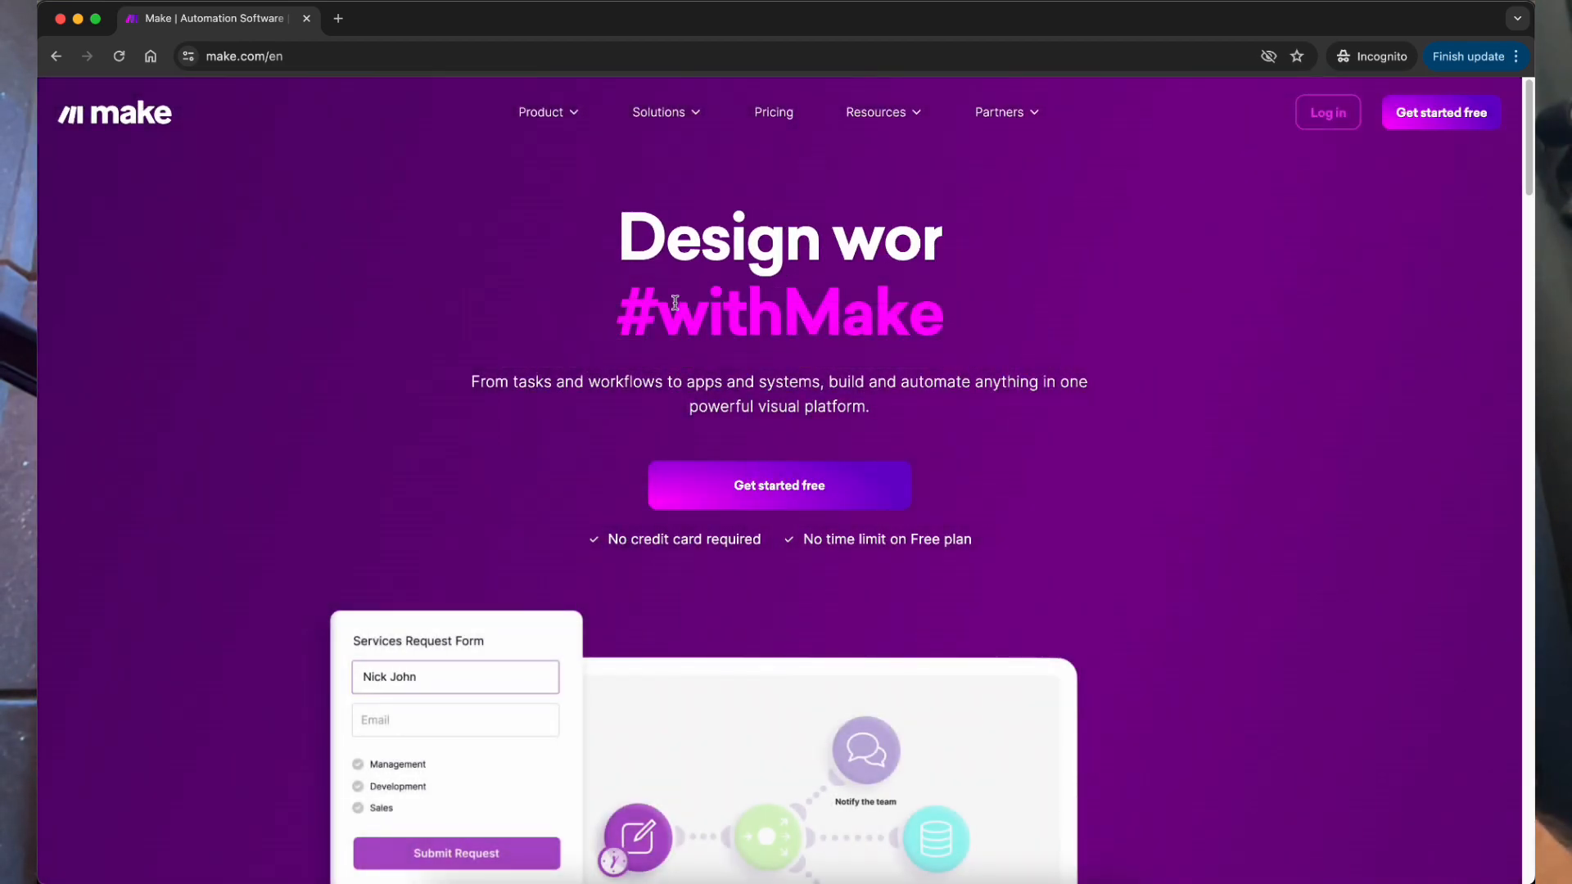
{"action": "left_click", "coordinate": [338, 18]}
{"action": "type", "text": "zap"}
{"action": "key", "text": "Return"}
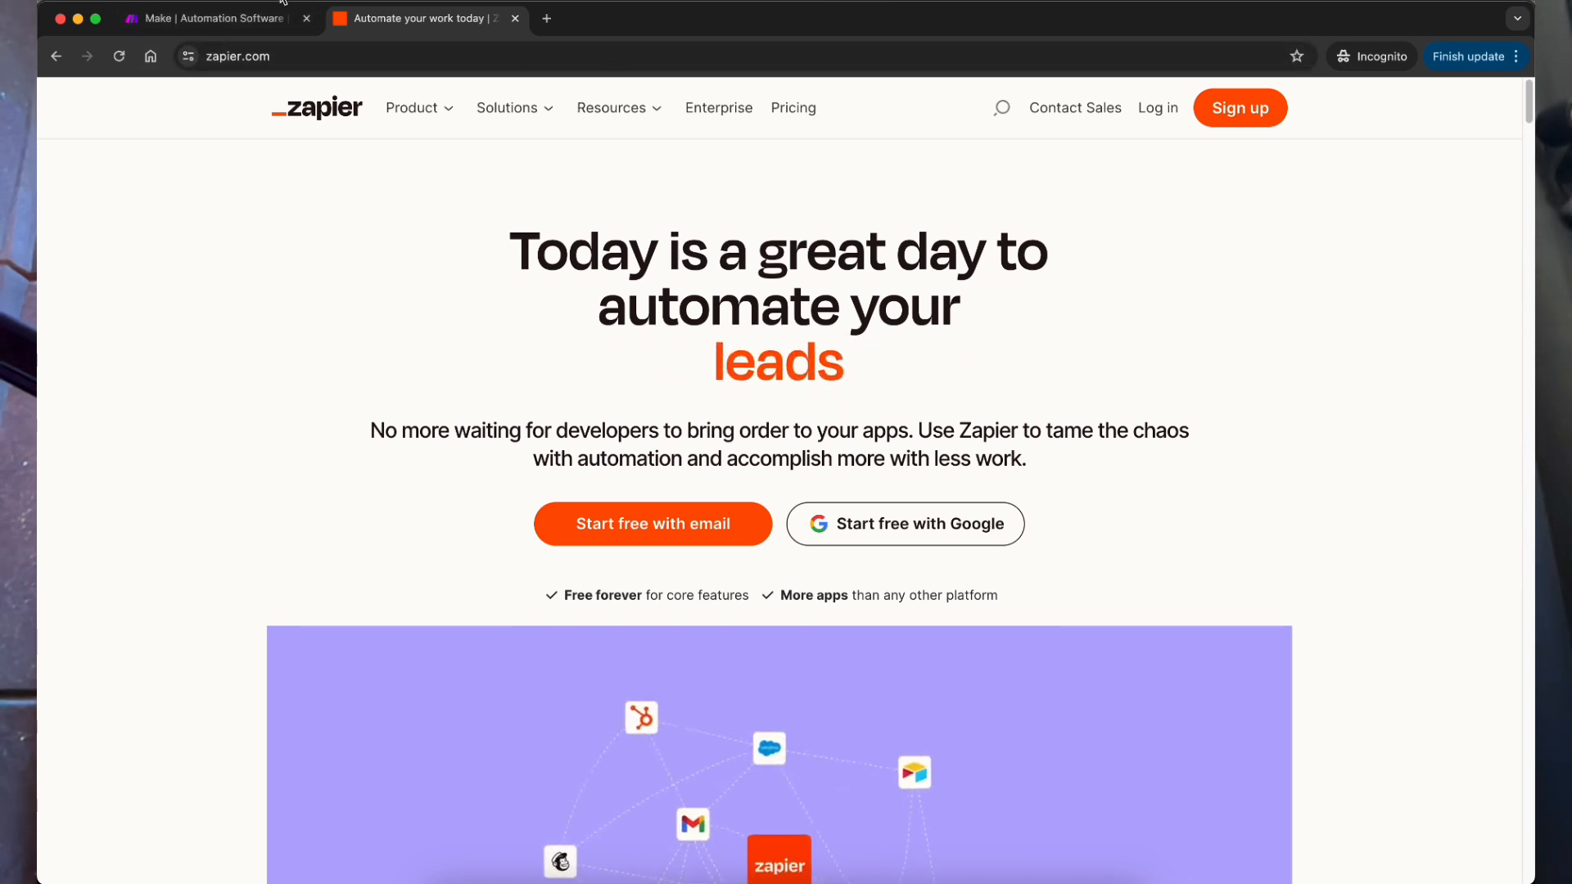
{"action": "key", "text": "super+w"}
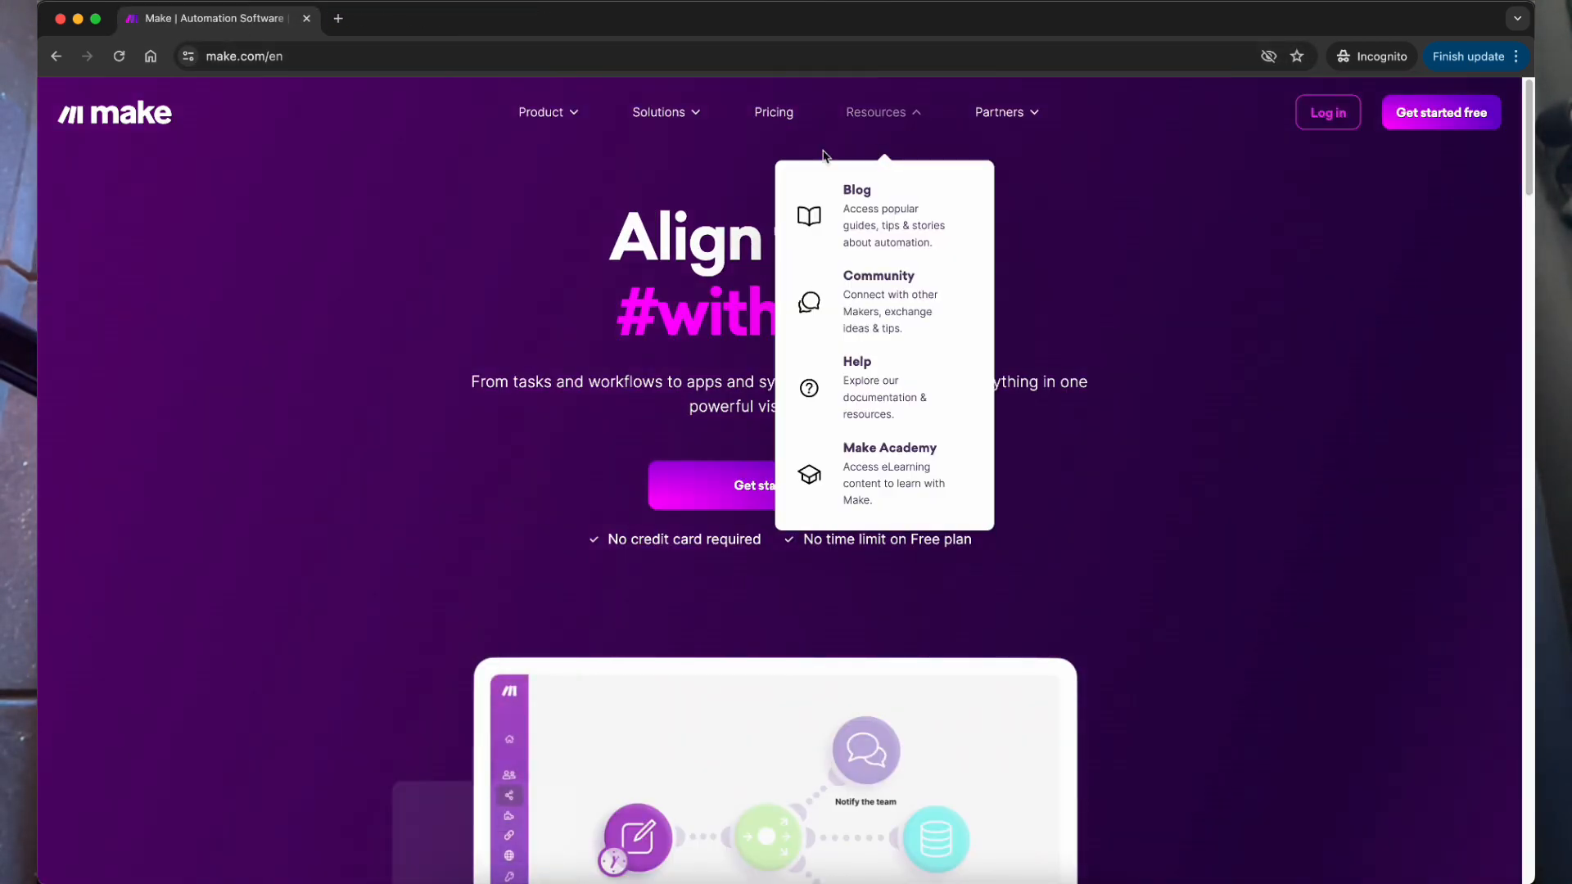
{"action": "mouse_move", "coordinate": [565, 112]}
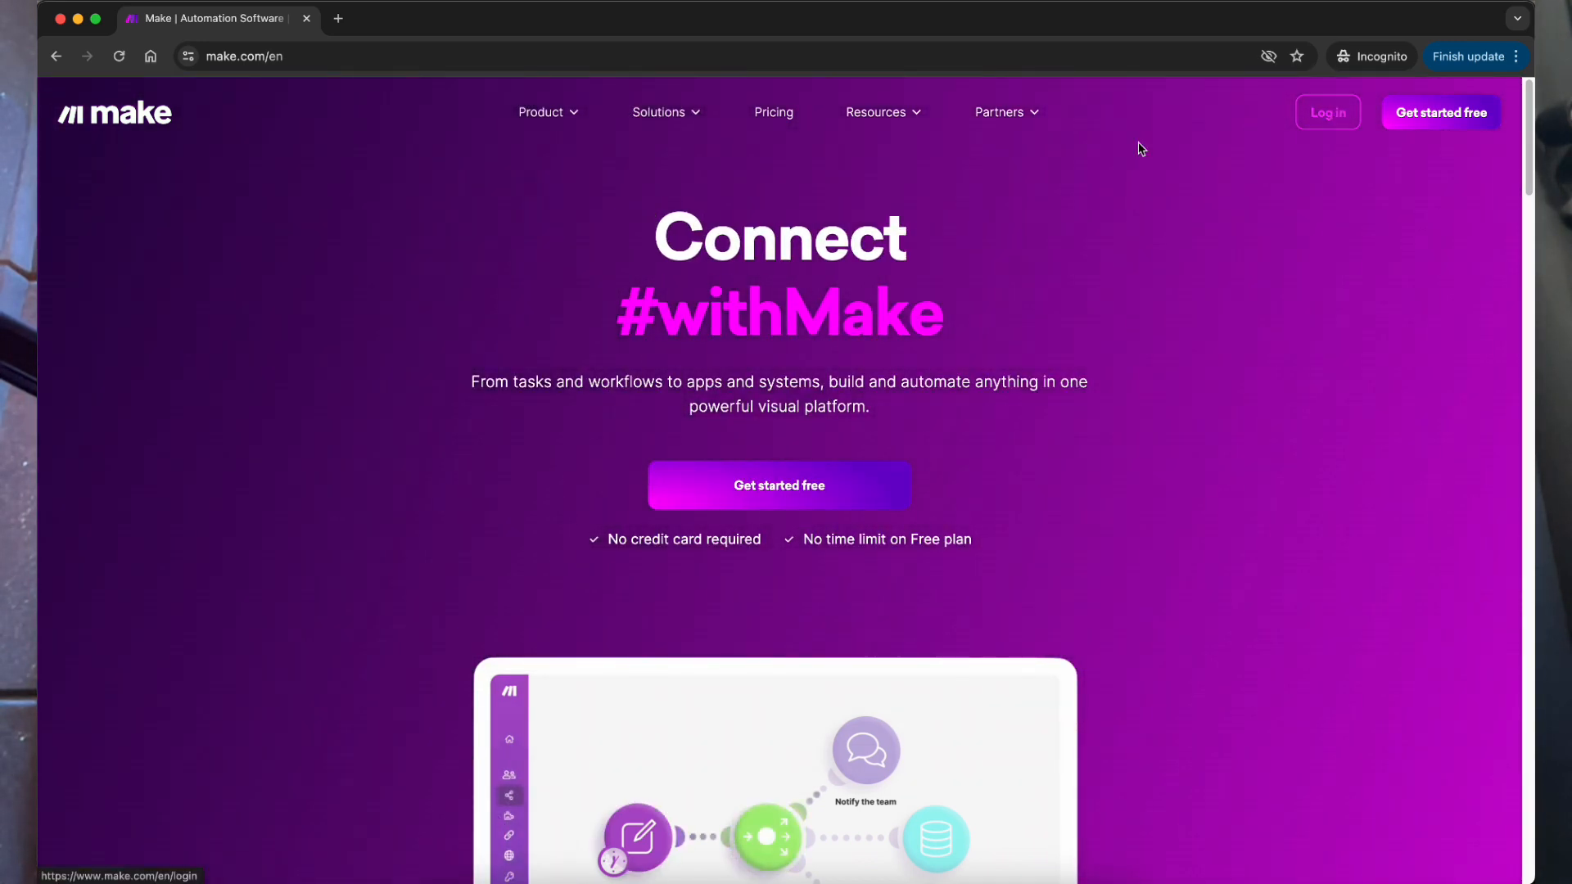
Step: Open Make's pricing page and check the Free plan's 1,000 monthly operations
{"action": "left_click", "coordinate": [794, 131]}
{"action": "double_click", "coordinate": [392, 635]}
{"action": "scroll", "coordinate": [391, 634], "scroll_direction": "down", "scroll_amount": 2}
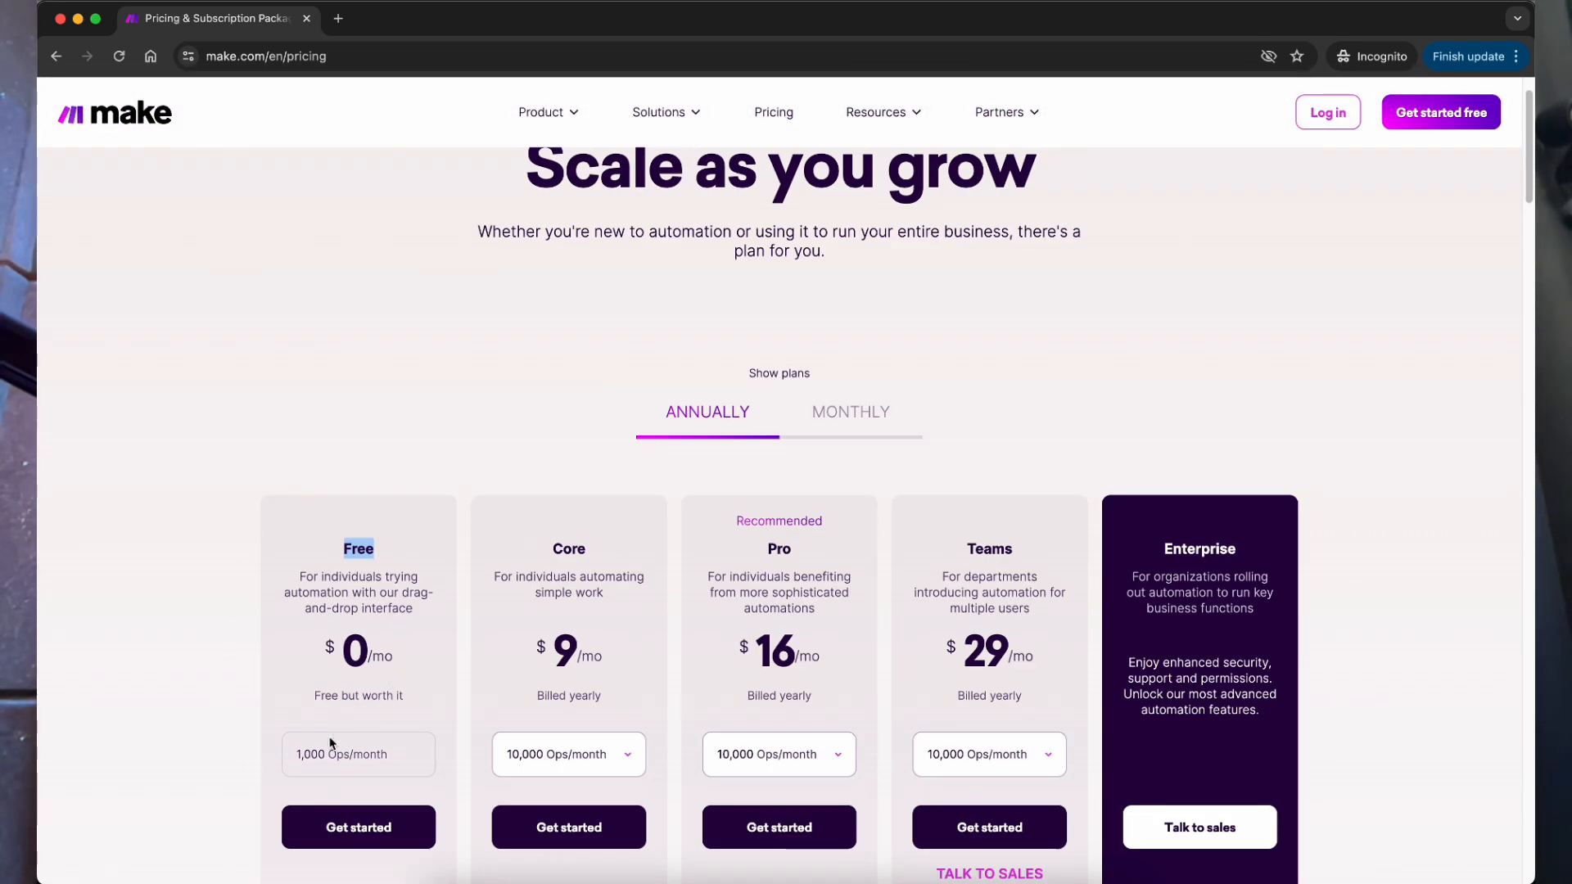
{"action": "mouse_move", "coordinate": [299, 751]}
{"action": "left_mouse_down"}
{"action": "mouse_move", "coordinate": [383, 748]}
{"action": "mouse_move", "coordinate": [294, 754]}
{"action": "left_mouse_up"}
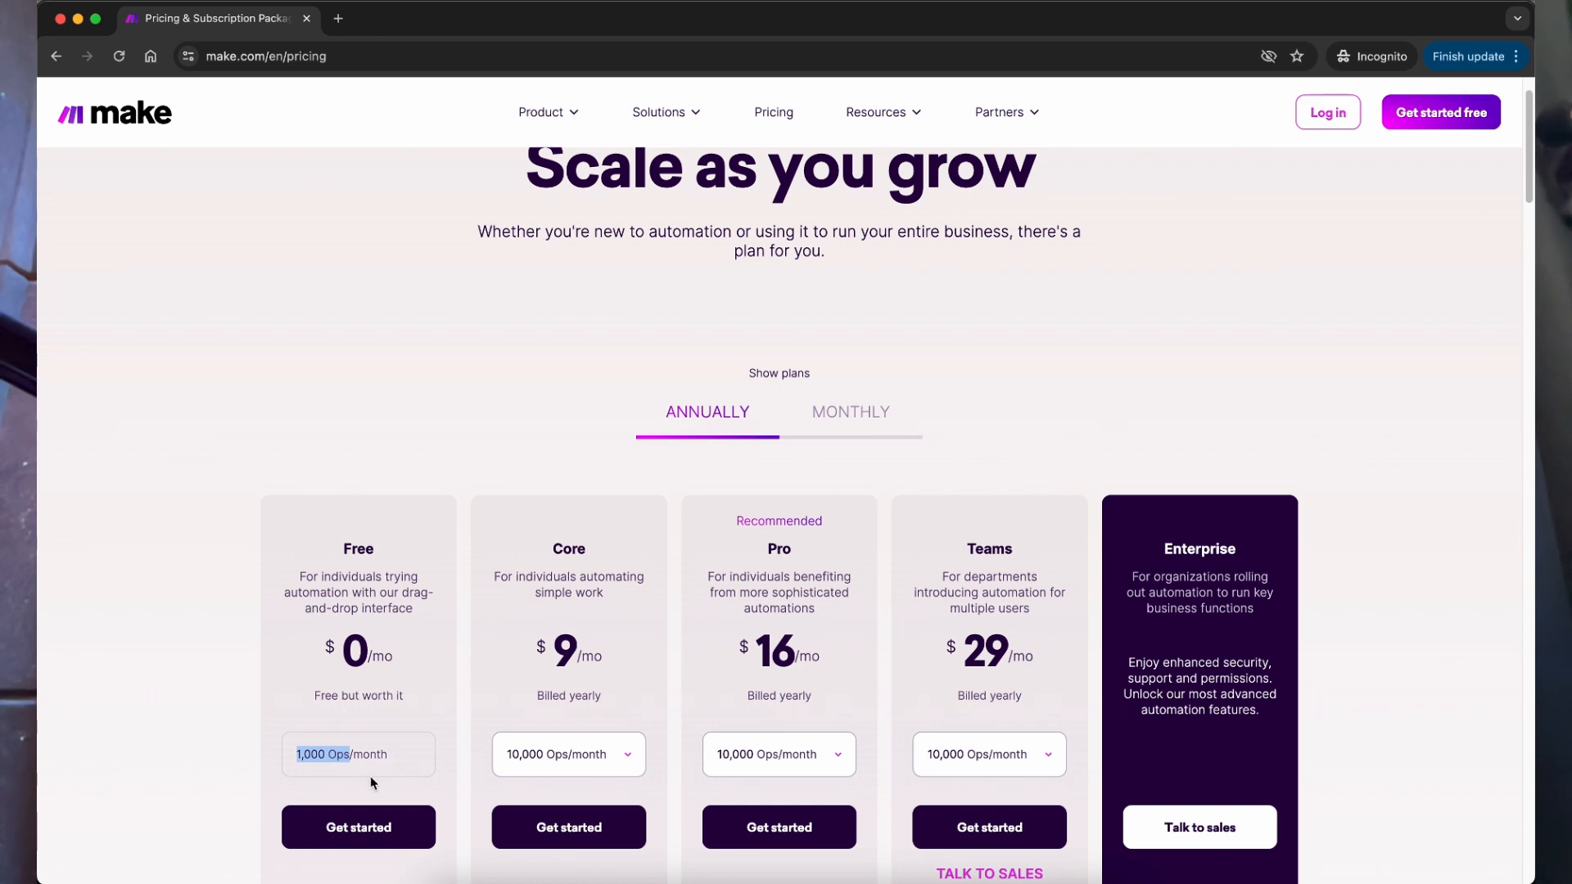
{"action": "left_click", "coordinate": [331, 764]}
{"action": "double_click", "coordinate": [305, 754]}
{"action": "scroll", "coordinate": [579, 712], "scroll_direction": "down", "scroll_amount": 3}
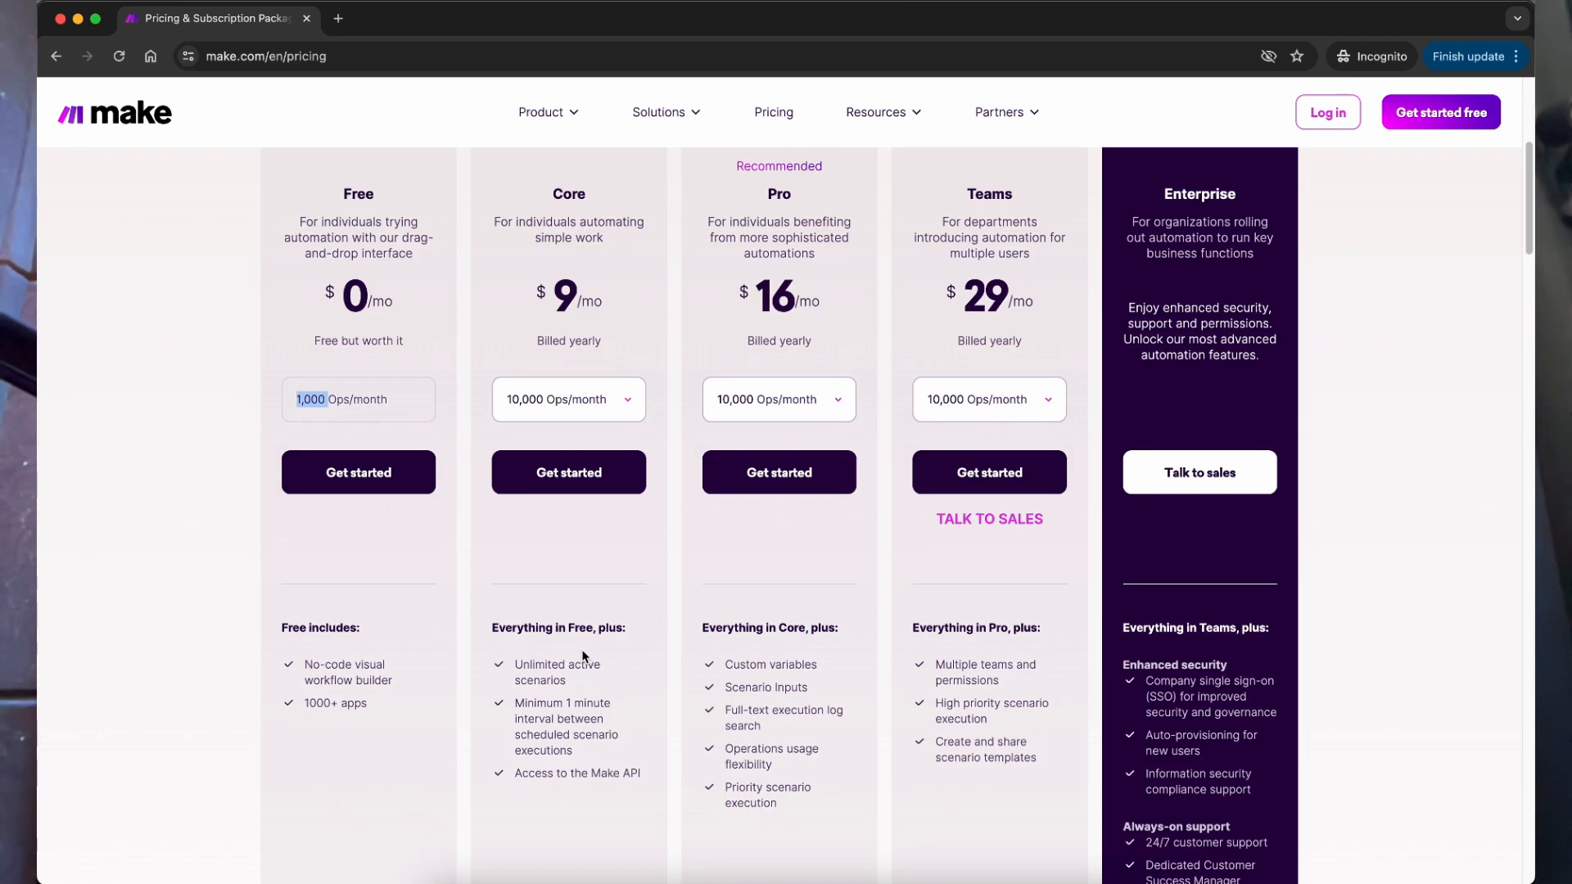
{"action": "scroll", "coordinate": [700, 396], "scroll_direction": "up", "scroll_amount": 2}
Step: Switch the plans to monthly billing and check the Core plan's $10.59 price
{"action": "left_click", "coordinate": [784, 366]}
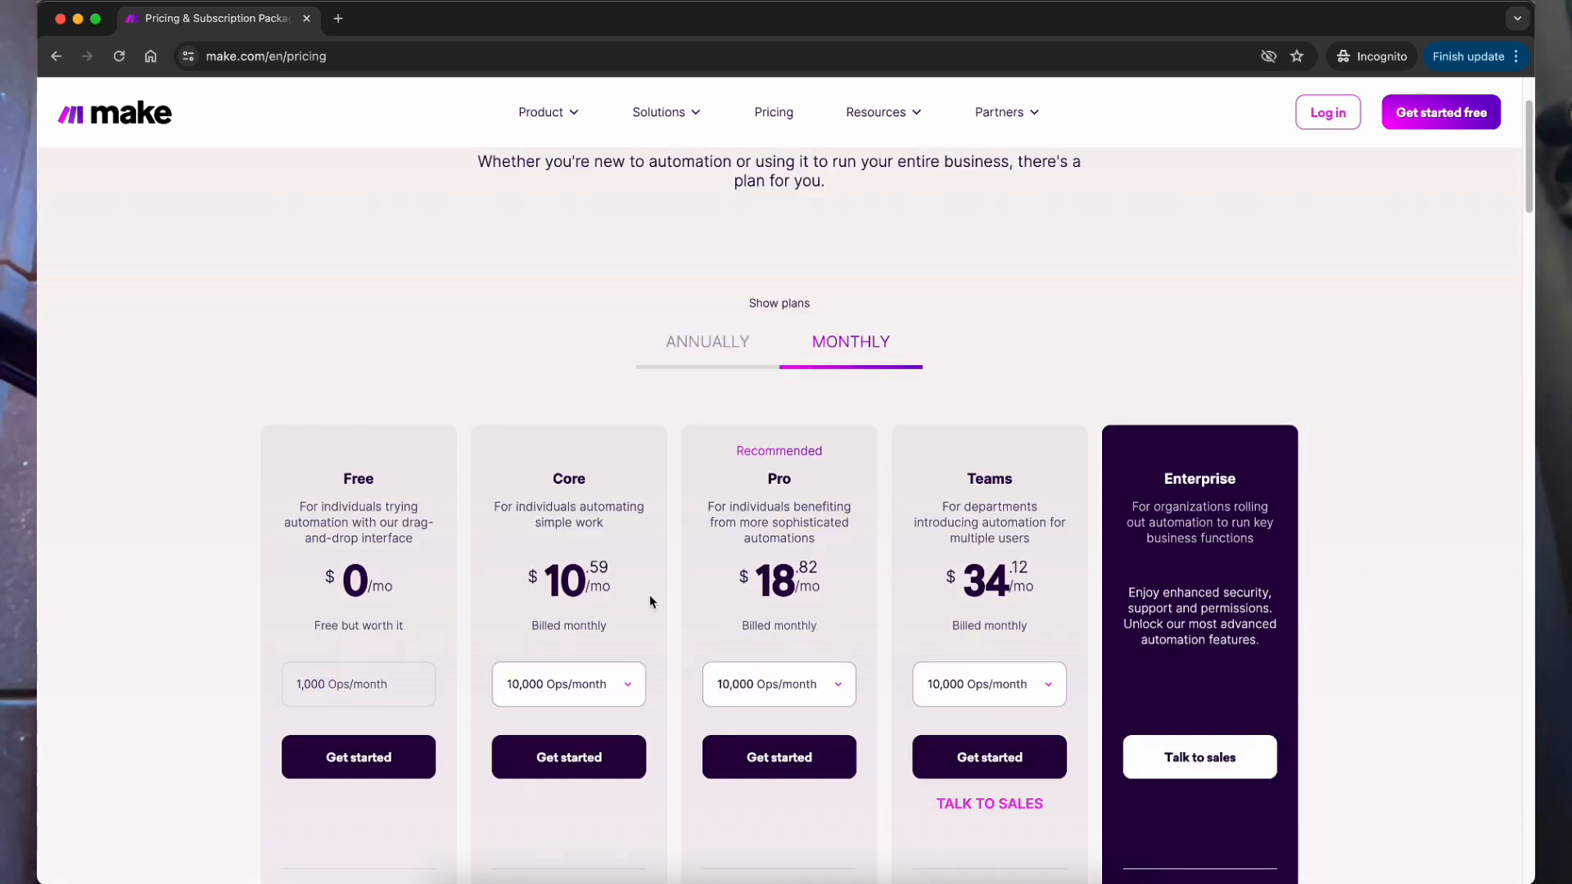
{"action": "left_click_drag", "start_coordinate": [560, 599], "coordinate": [616, 596]}
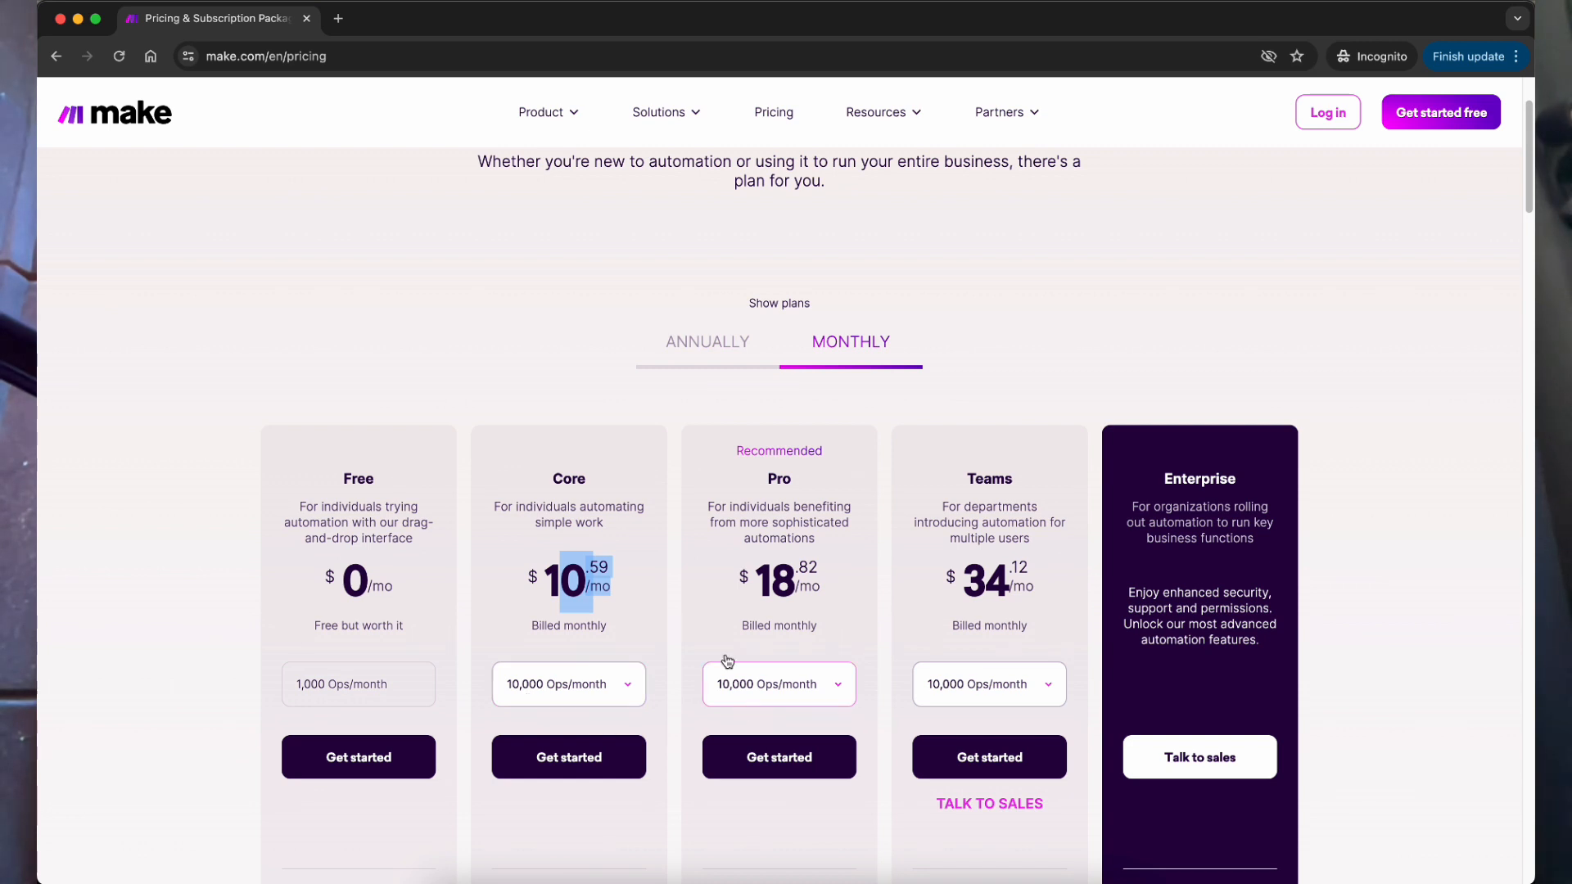
{"action": "scroll", "coordinate": [750, 270], "scroll_direction": "up", "scroll_amount": 2}
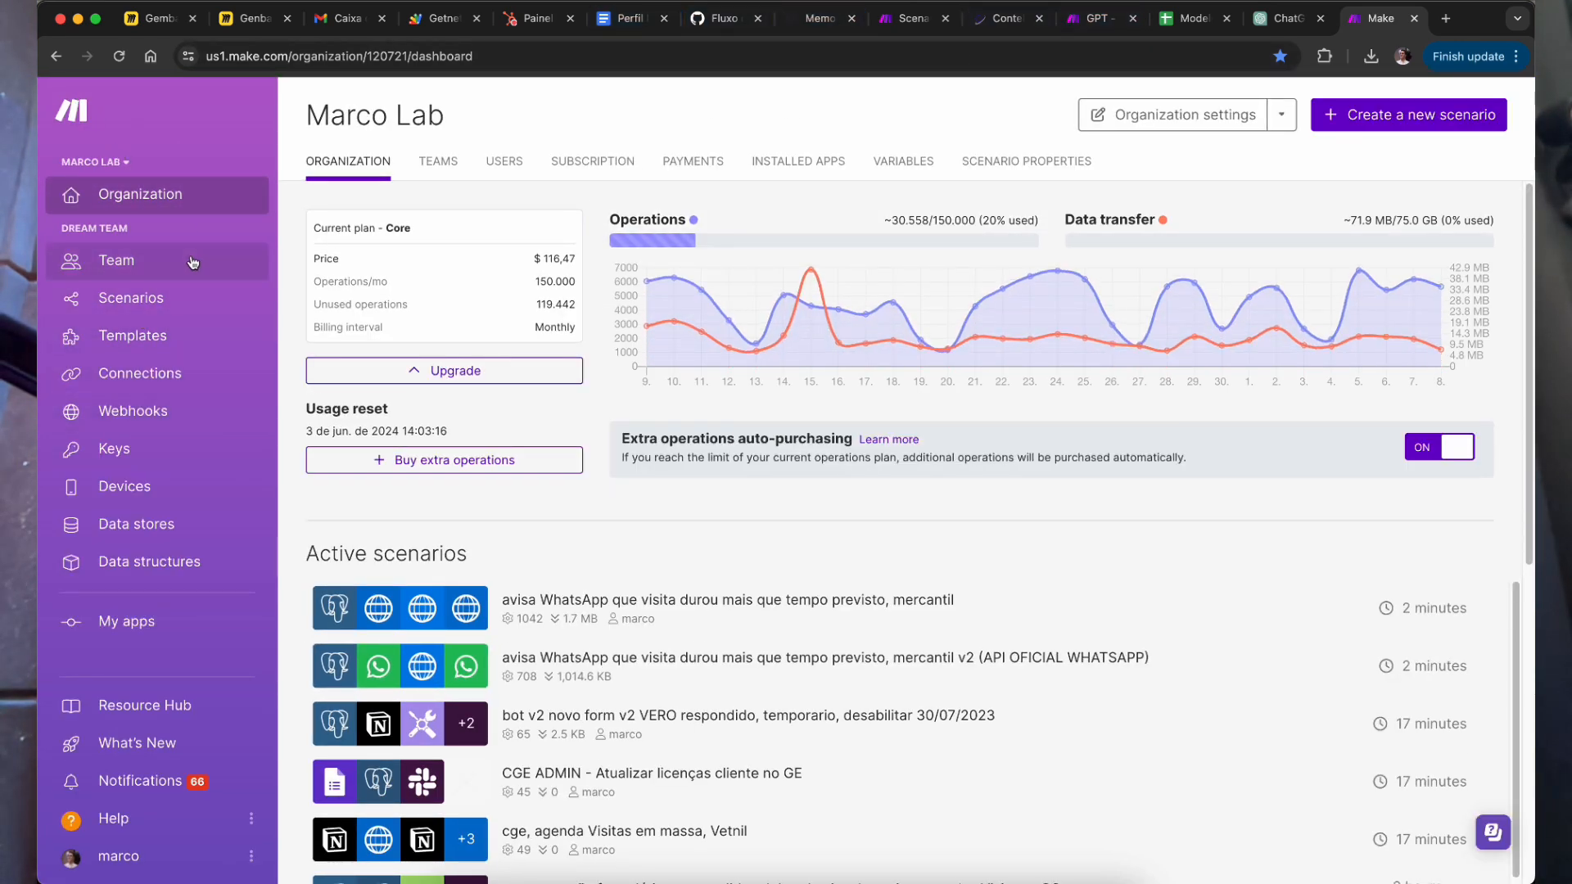
Step: Search scenarios for 'cesar' and open the GPT - Cesar Assistente de Gestão de Frotas scenario
{"action": "left_click", "coordinate": [180, 304]}
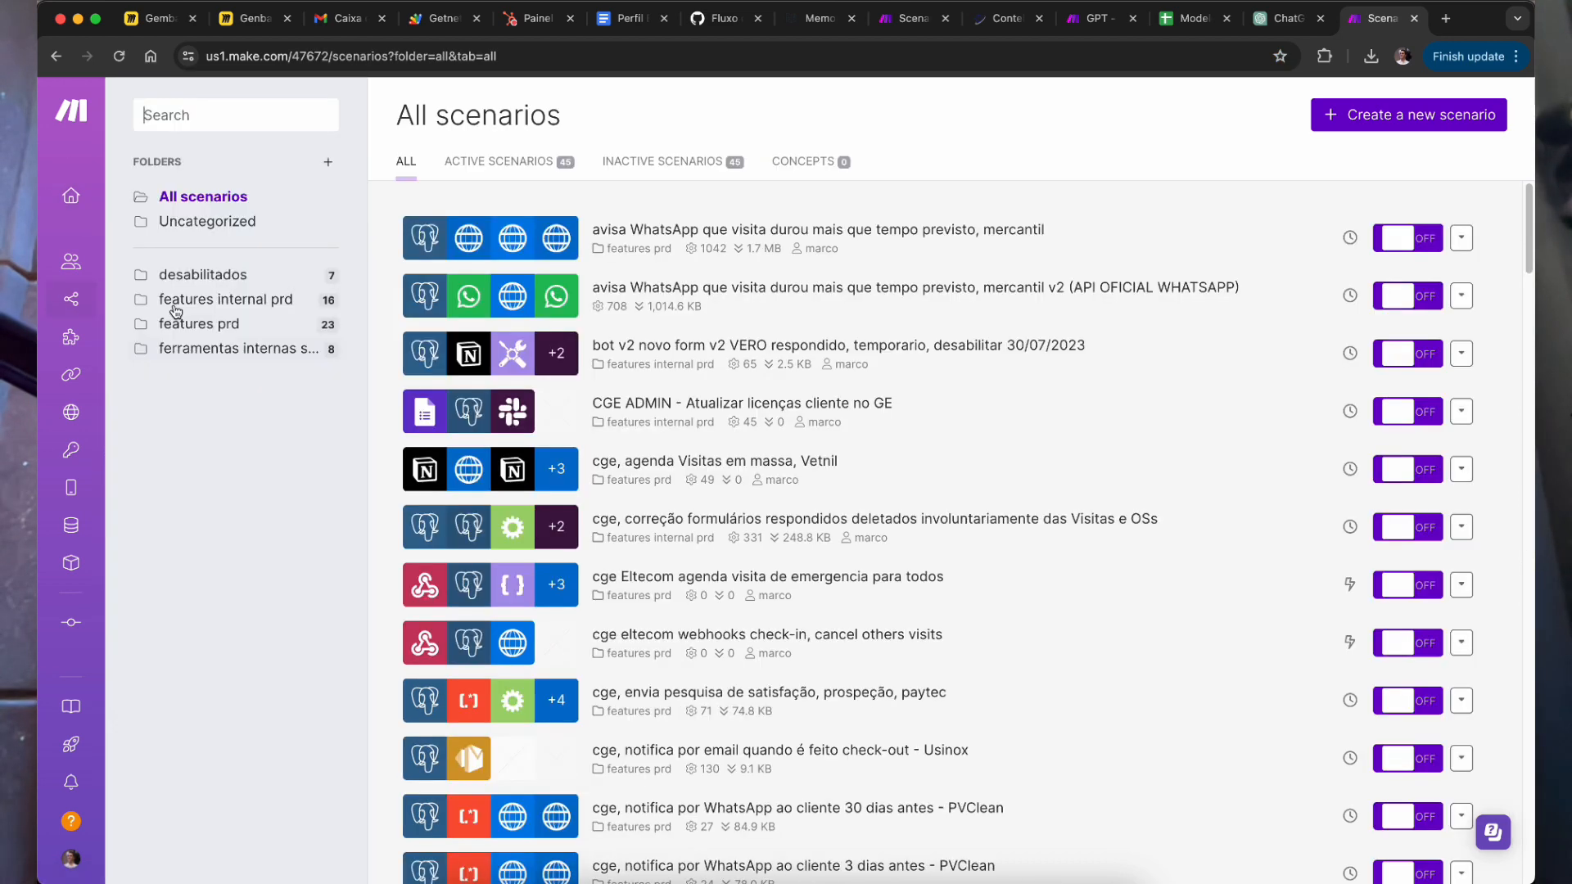
{"action": "left_click", "coordinate": [266, 114]}
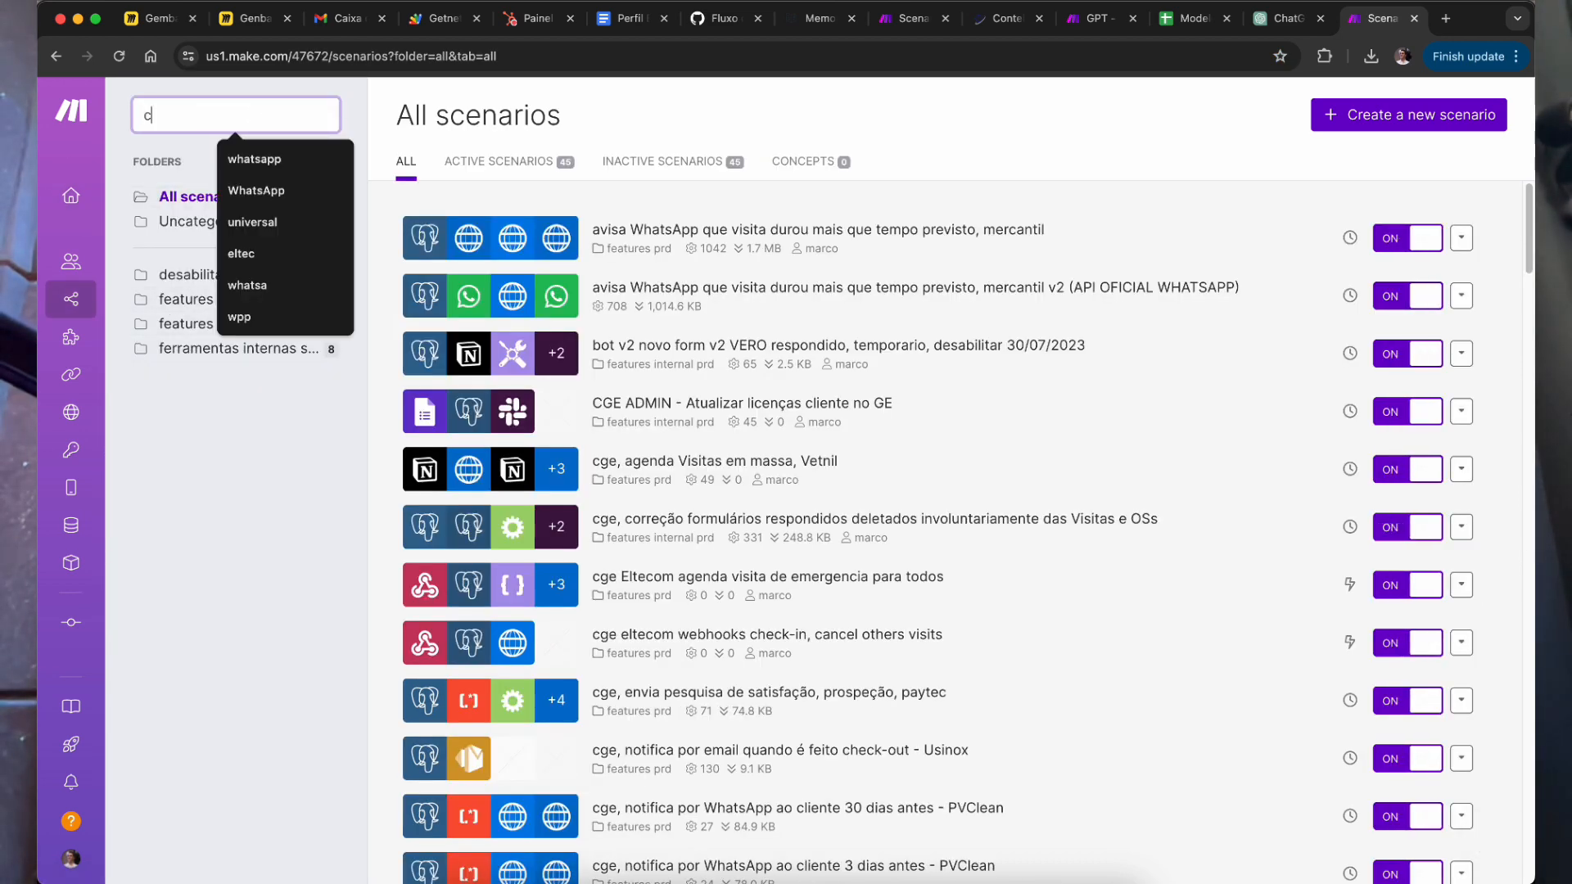
{"action": "type", "text": "cesar"}
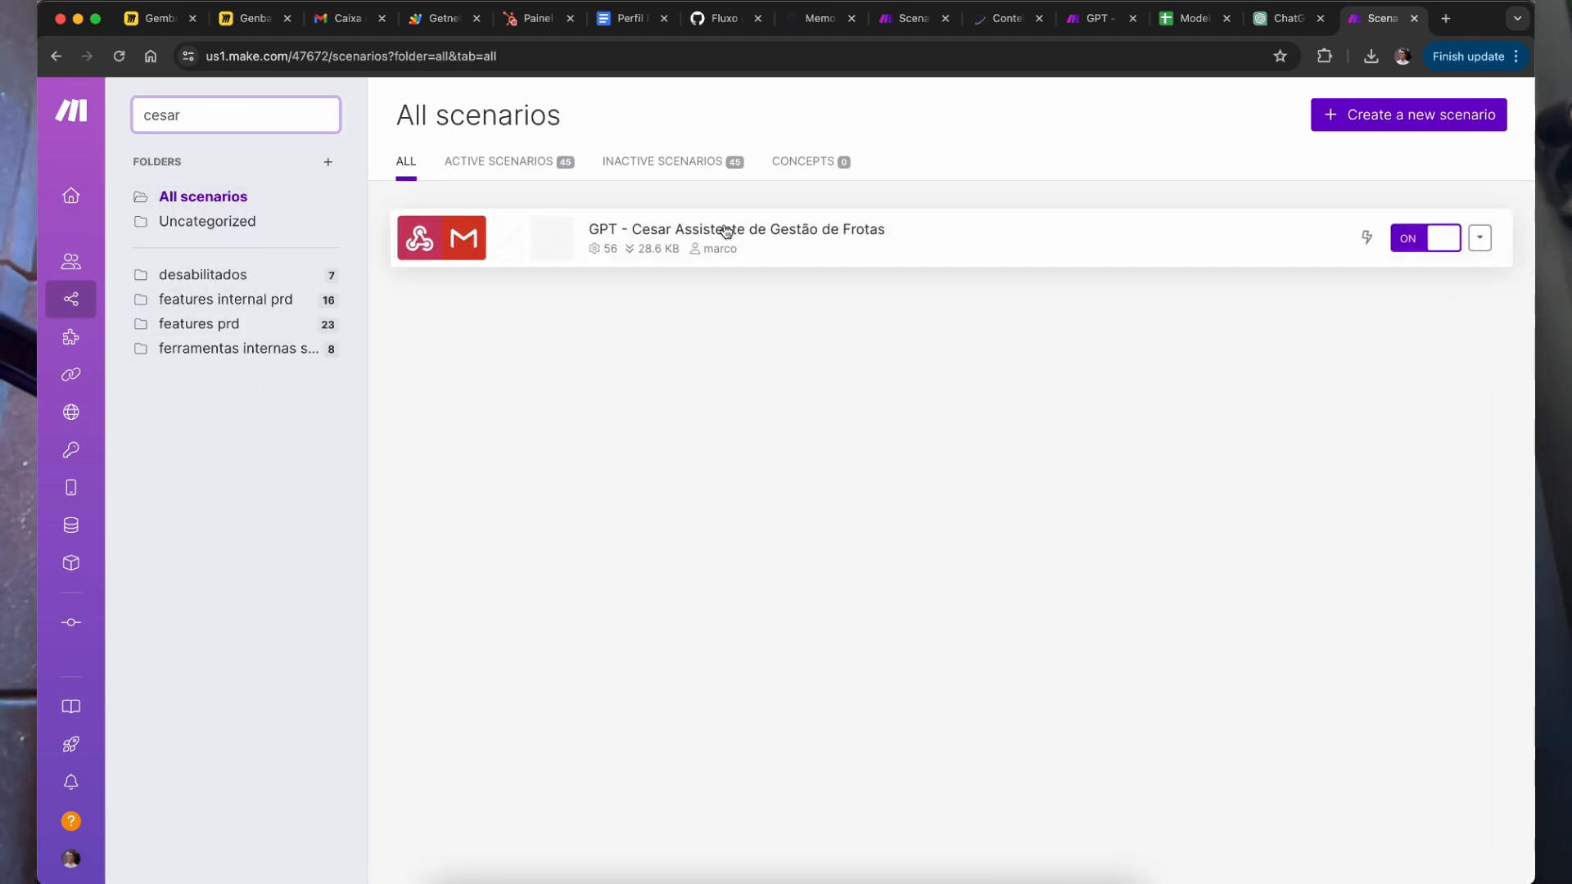
{"action": "left_click", "coordinate": [1021, 255]}
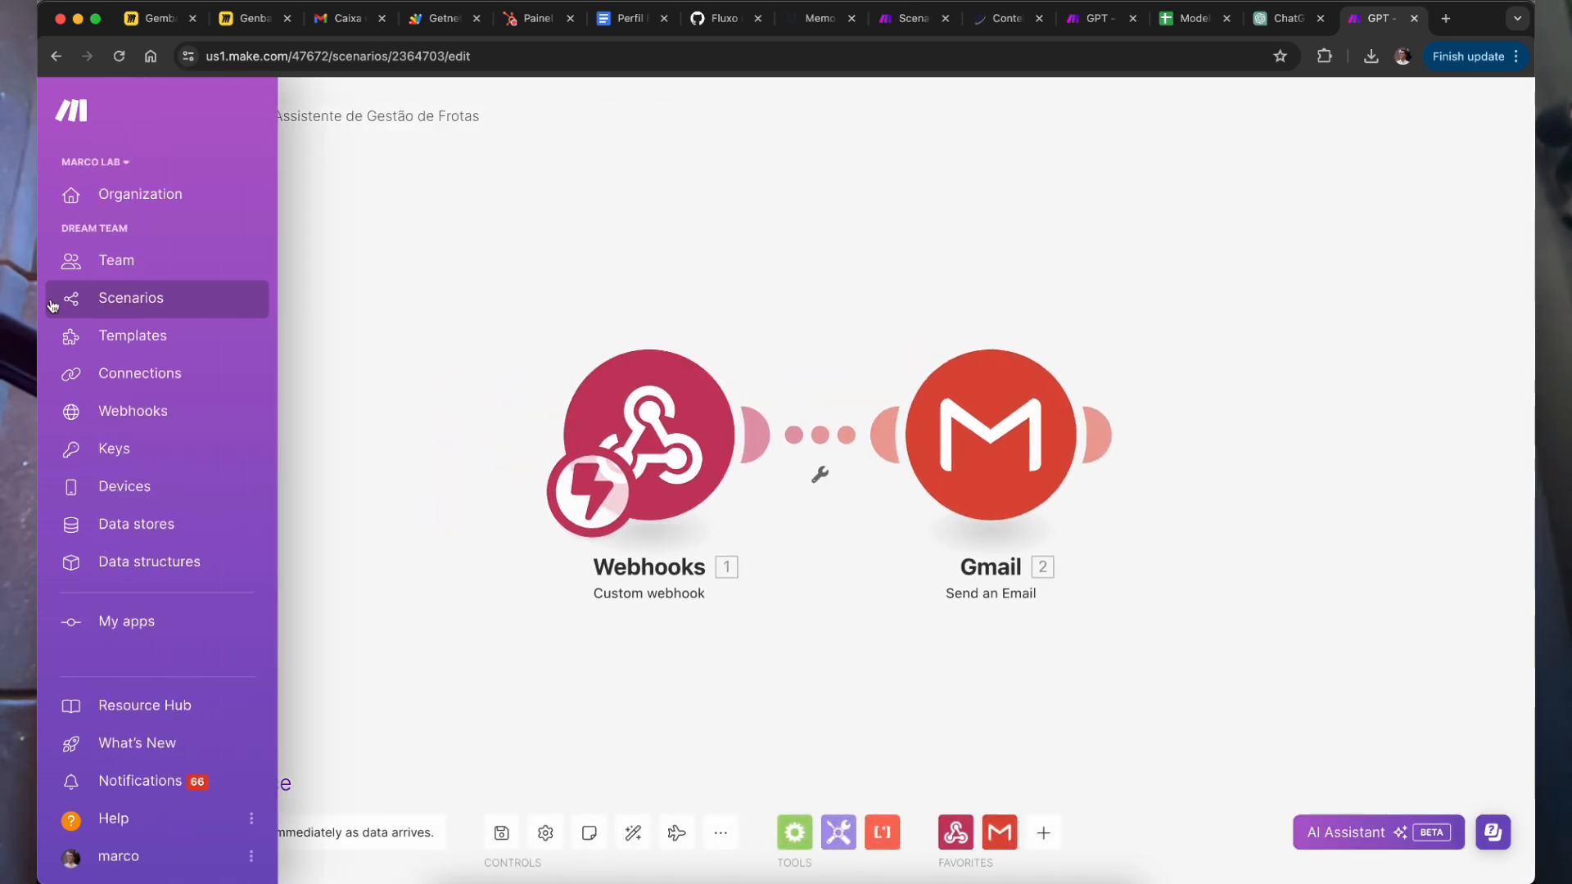
Step: Back in the scenarios list, create a new blank scenario in another tab
{"action": "left_click", "coordinate": [136, 302]}
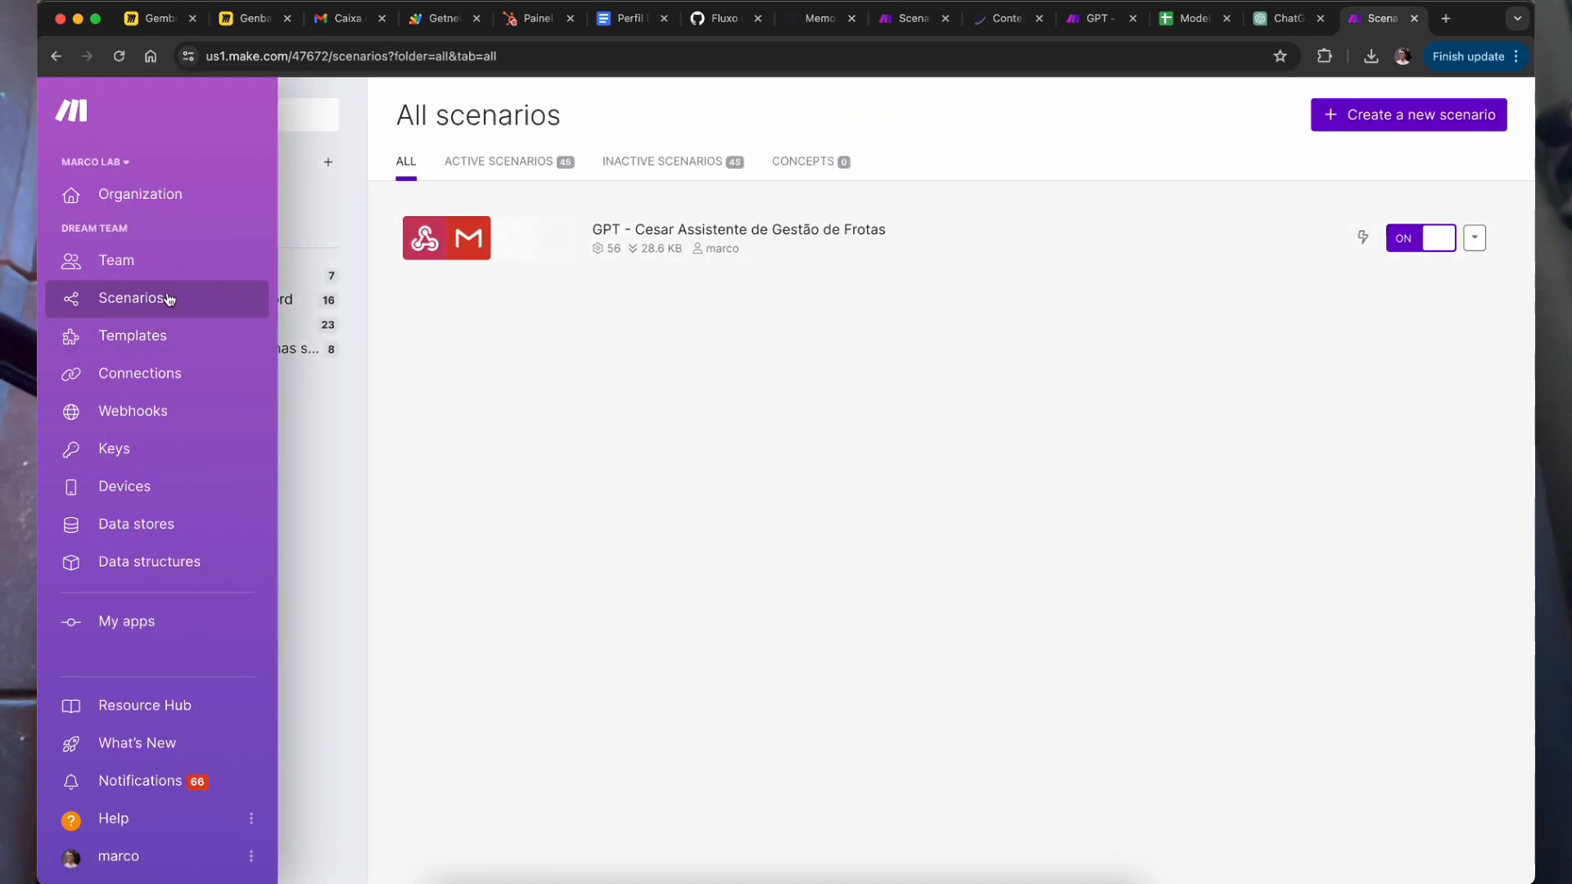
{"action": "left_click", "coordinate": [1439, 122], "text": "super"}
{"action": "left_click", "coordinate": [1361, 24]}
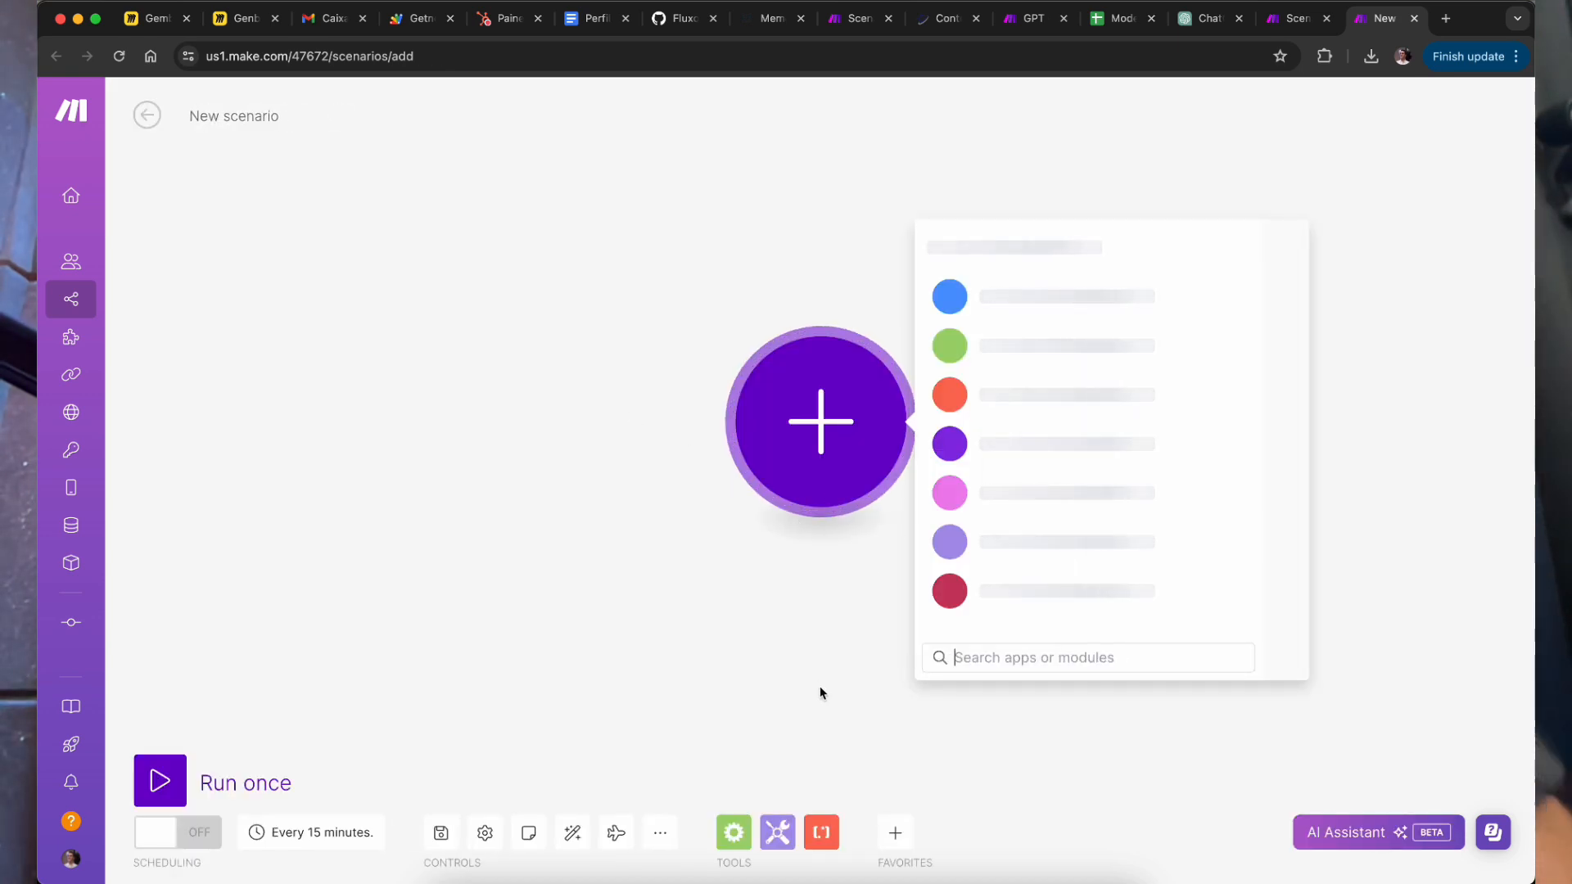
Step: Add a Webhooks Custom webhook trigger as the scenario's first module
{"action": "left_click", "coordinate": [997, 655]}
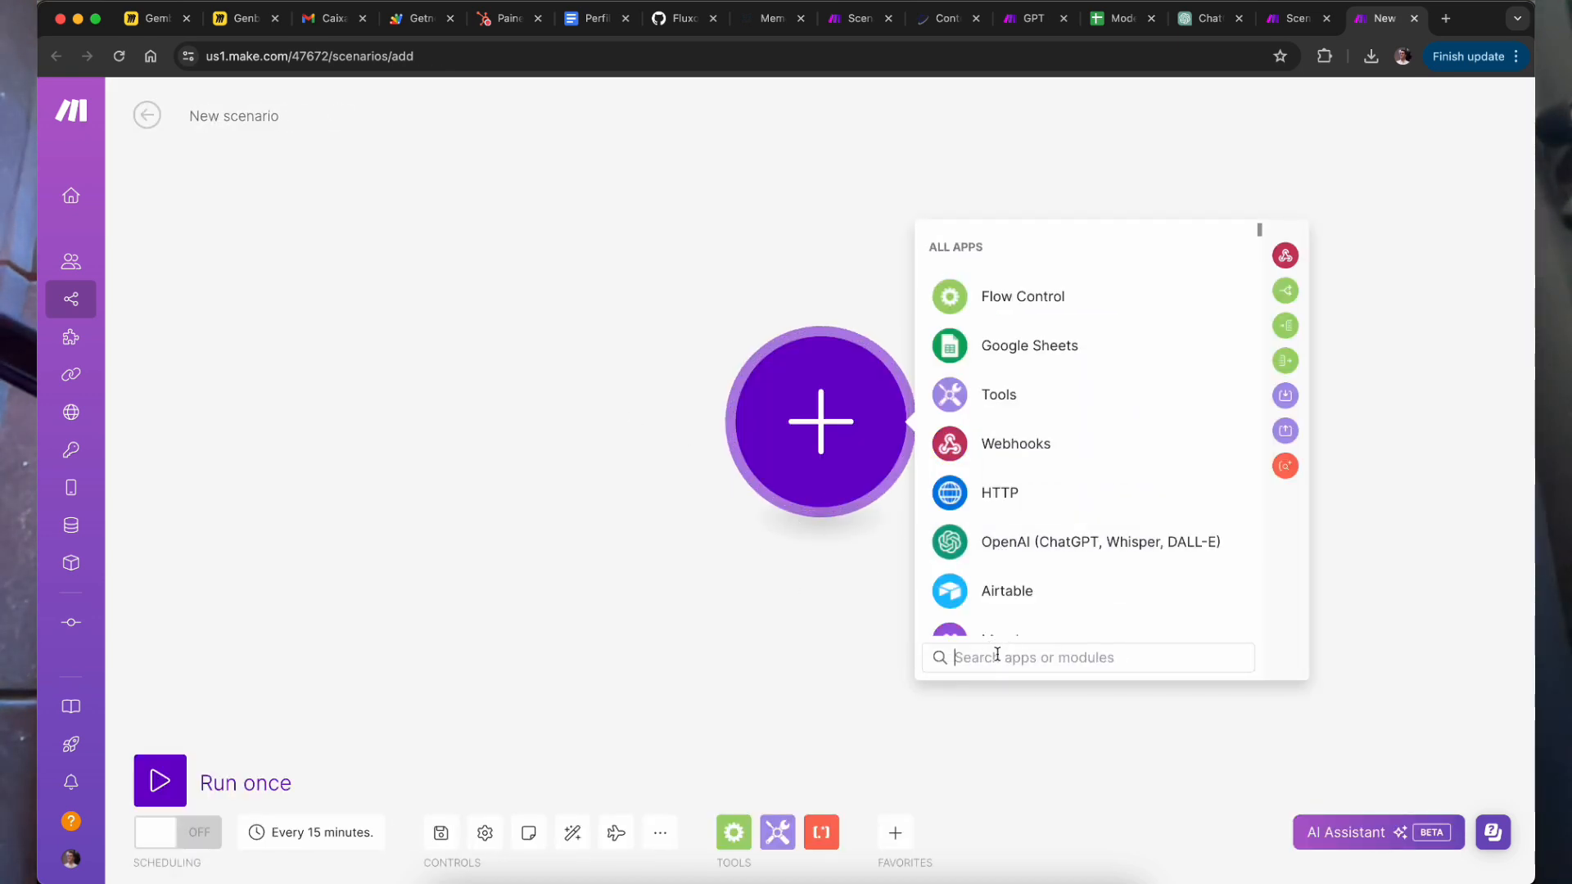
{"action": "type", "text": "web"}
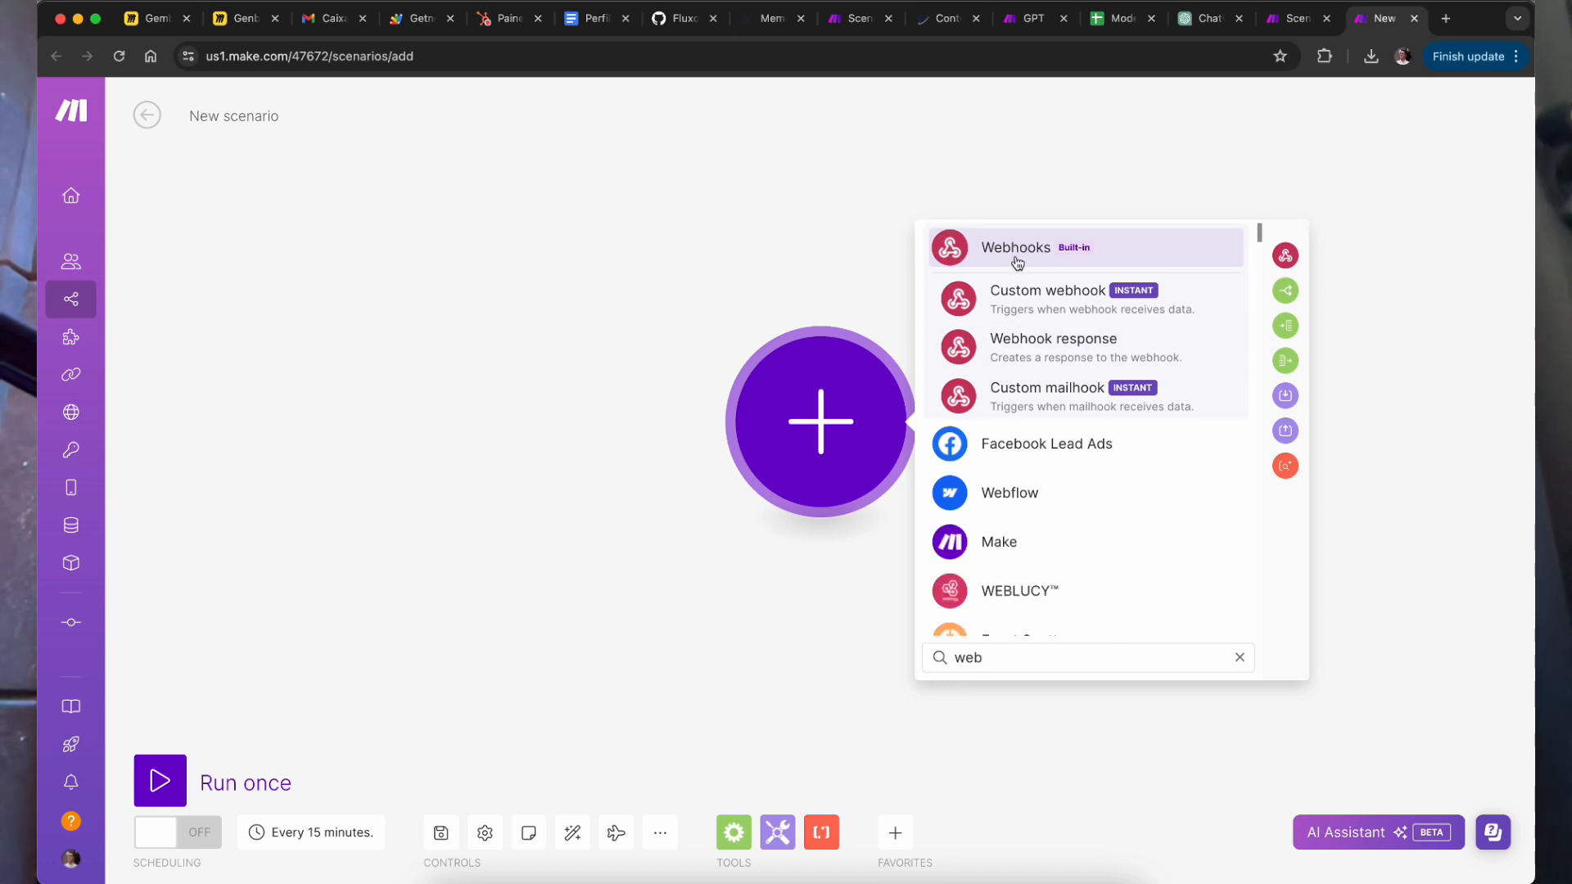
{"action": "left_click", "coordinate": [1018, 260]}
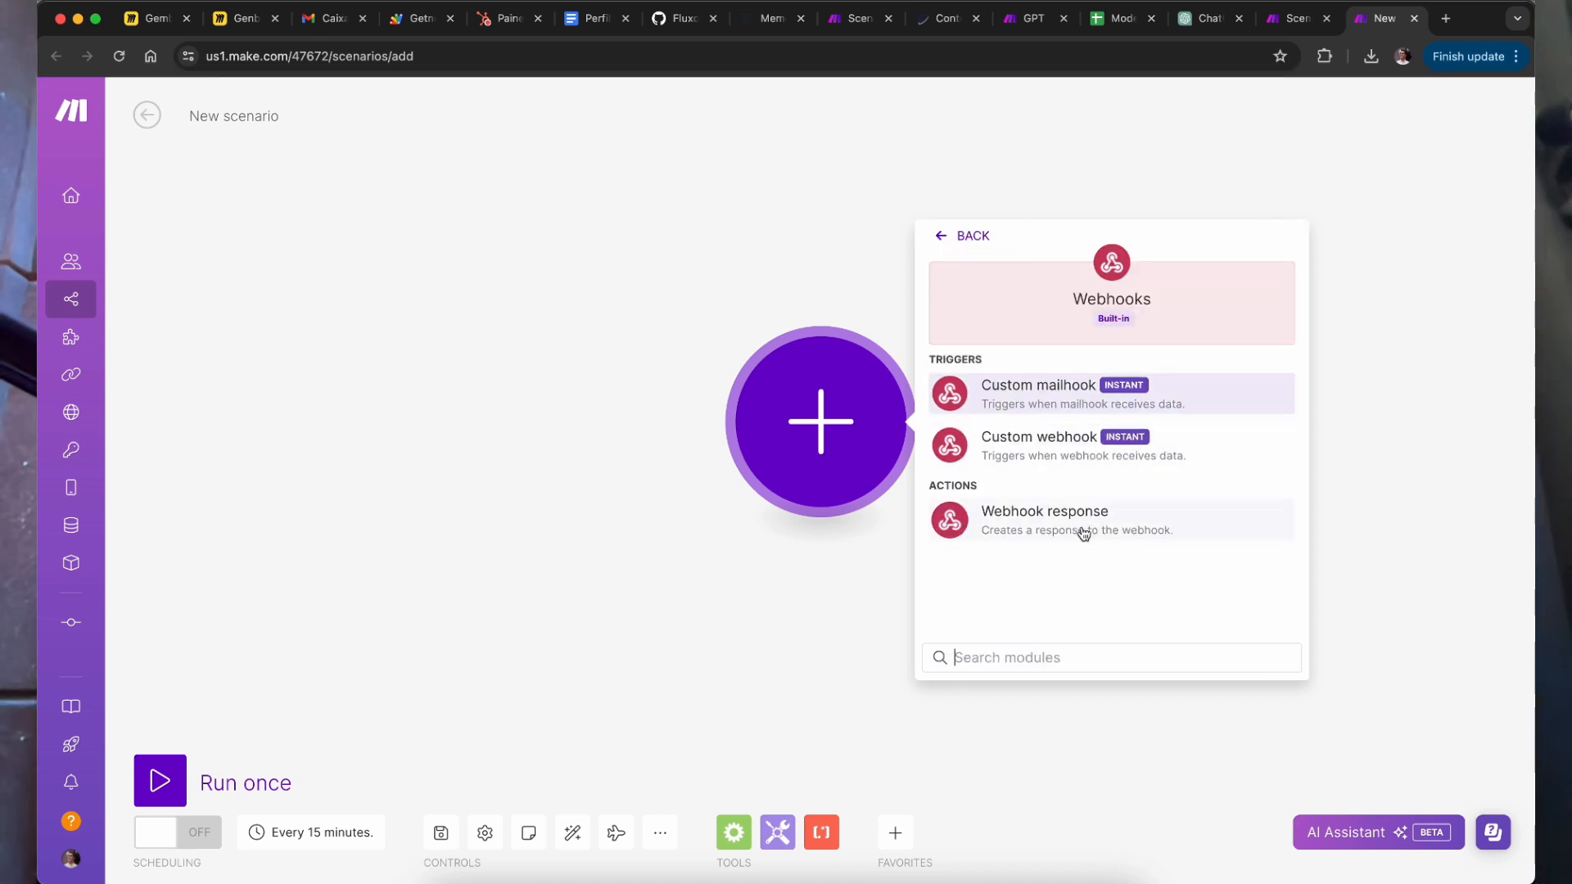
{"action": "left_click", "coordinate": [1070, 450]}
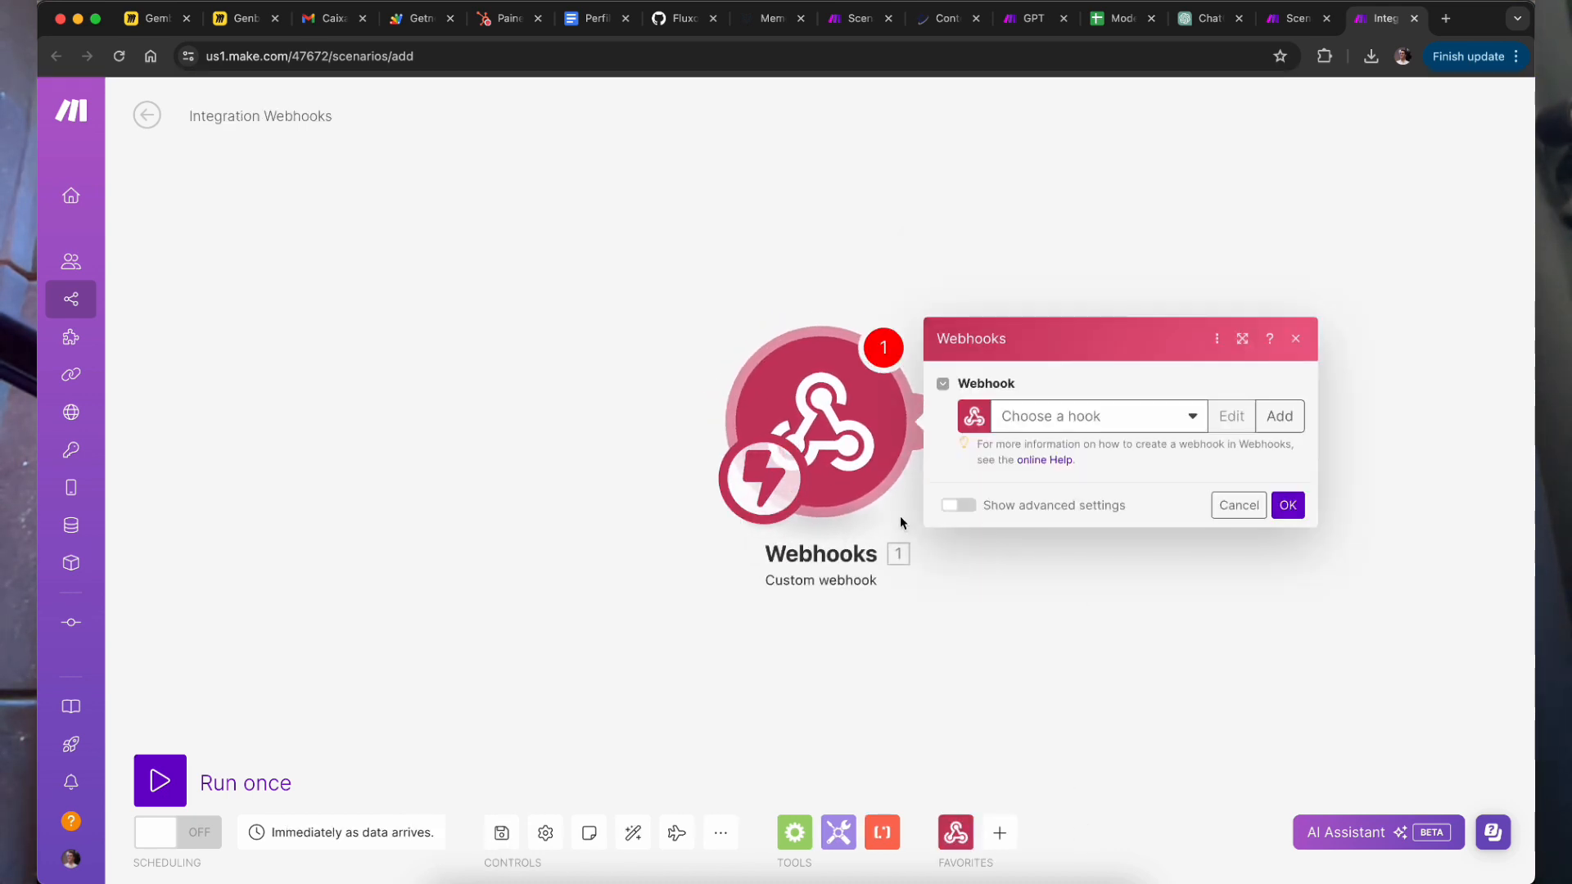
Step: Create a new webhook named 'cesar-assistente', save it and copy its address
{"action": "left_click", "coordinate": [1281, 415]}
{"action": "triple_click", "coordinate": [973, 344]}
{"action": "type", "text": "cesar"}
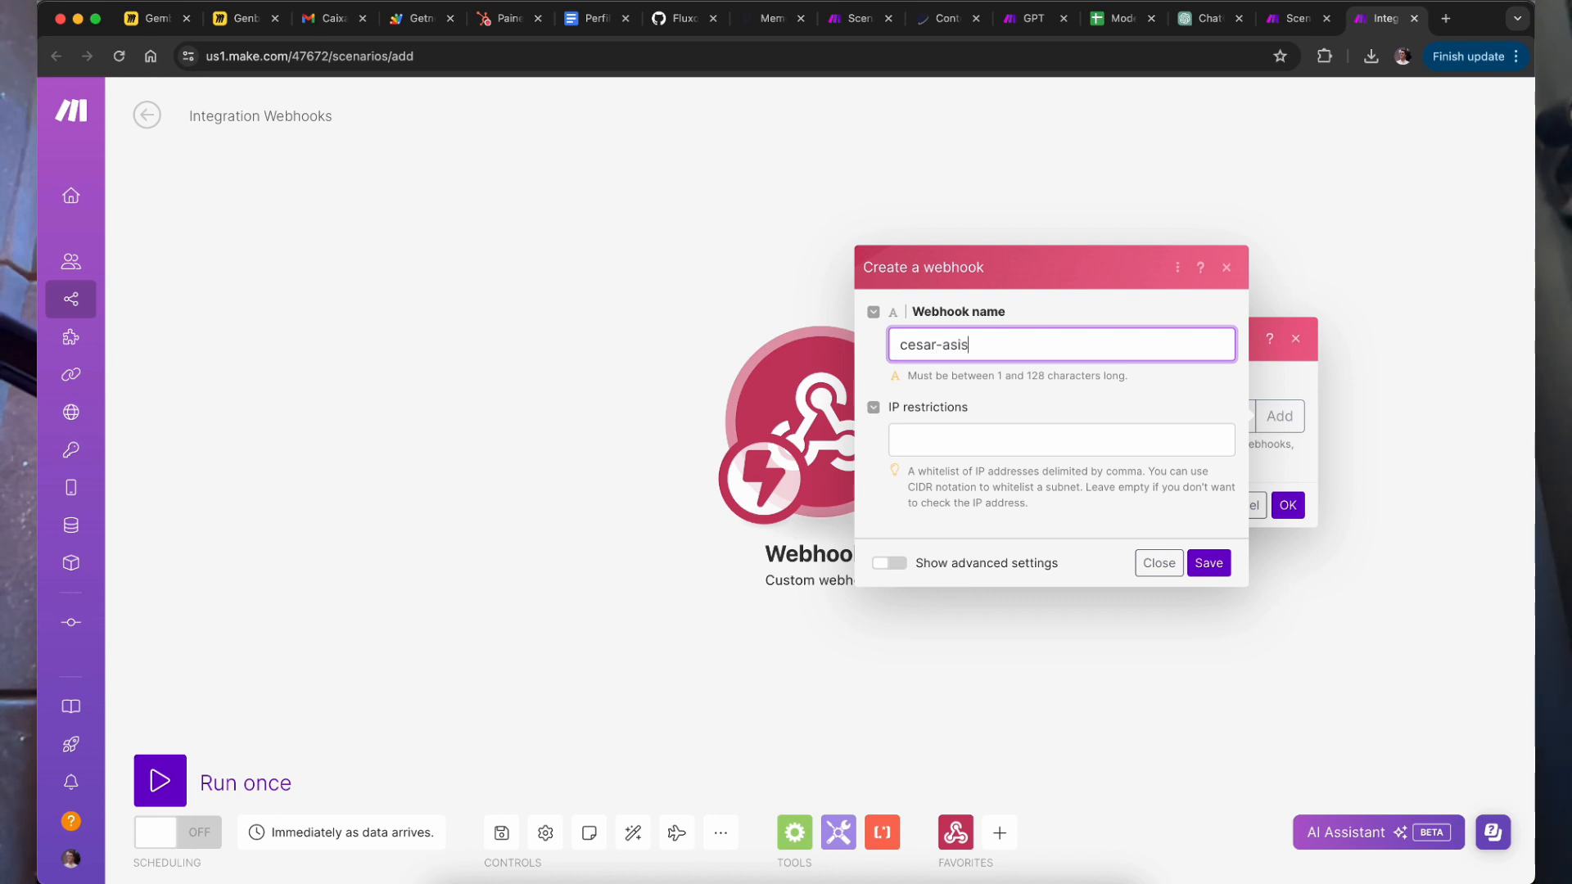
{"action": "type", "text": "-assistente-gestor-frotas-chatgpt"}
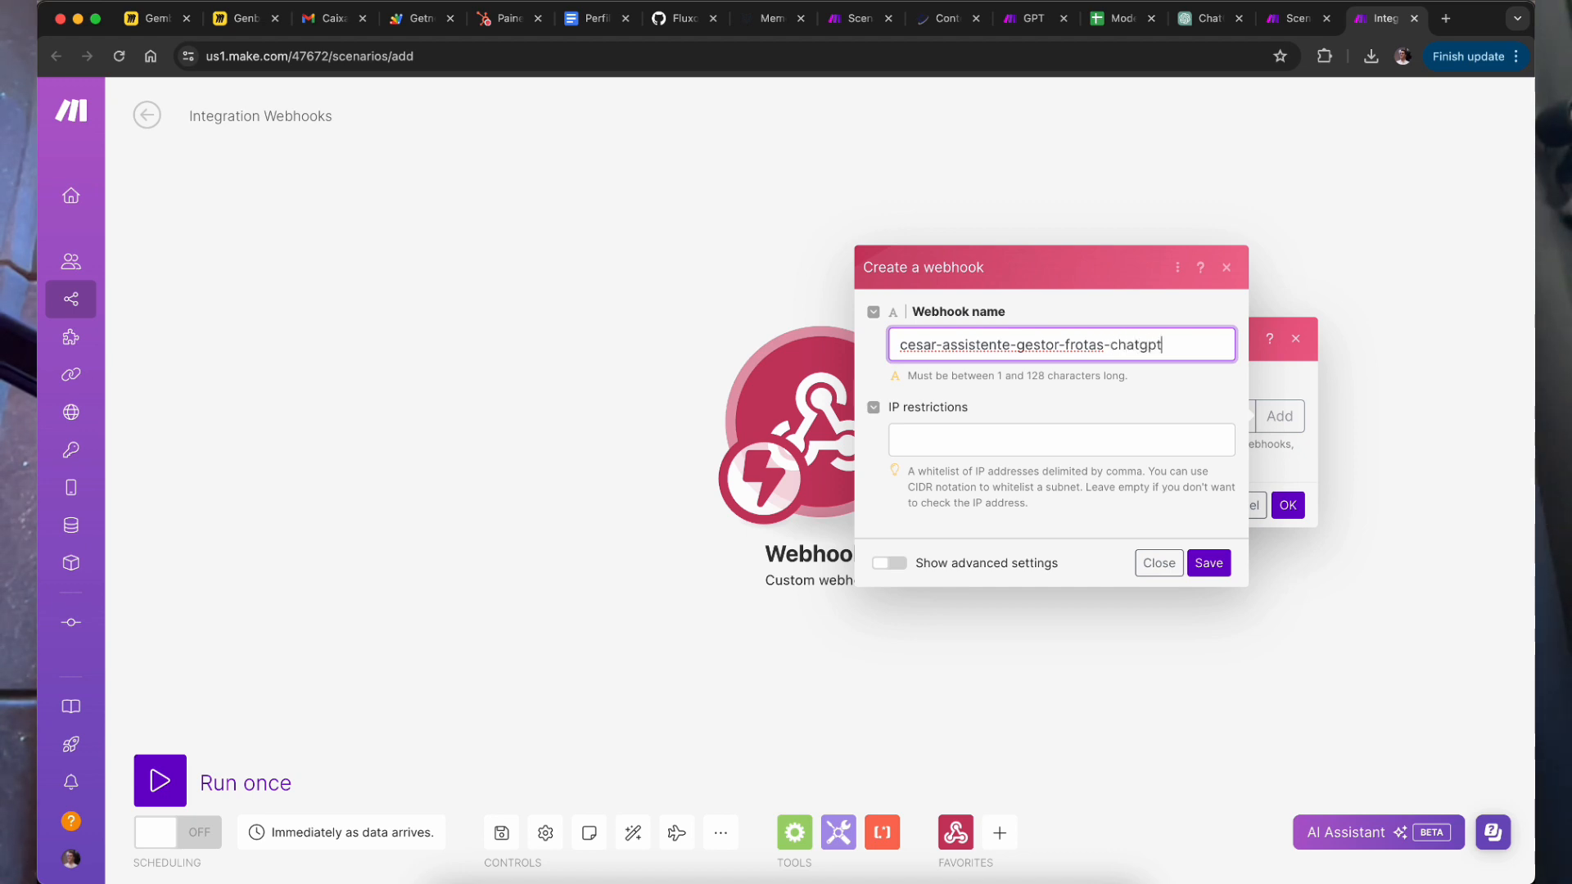
{"action": "left_click", "coordinate": [1192, 565]}
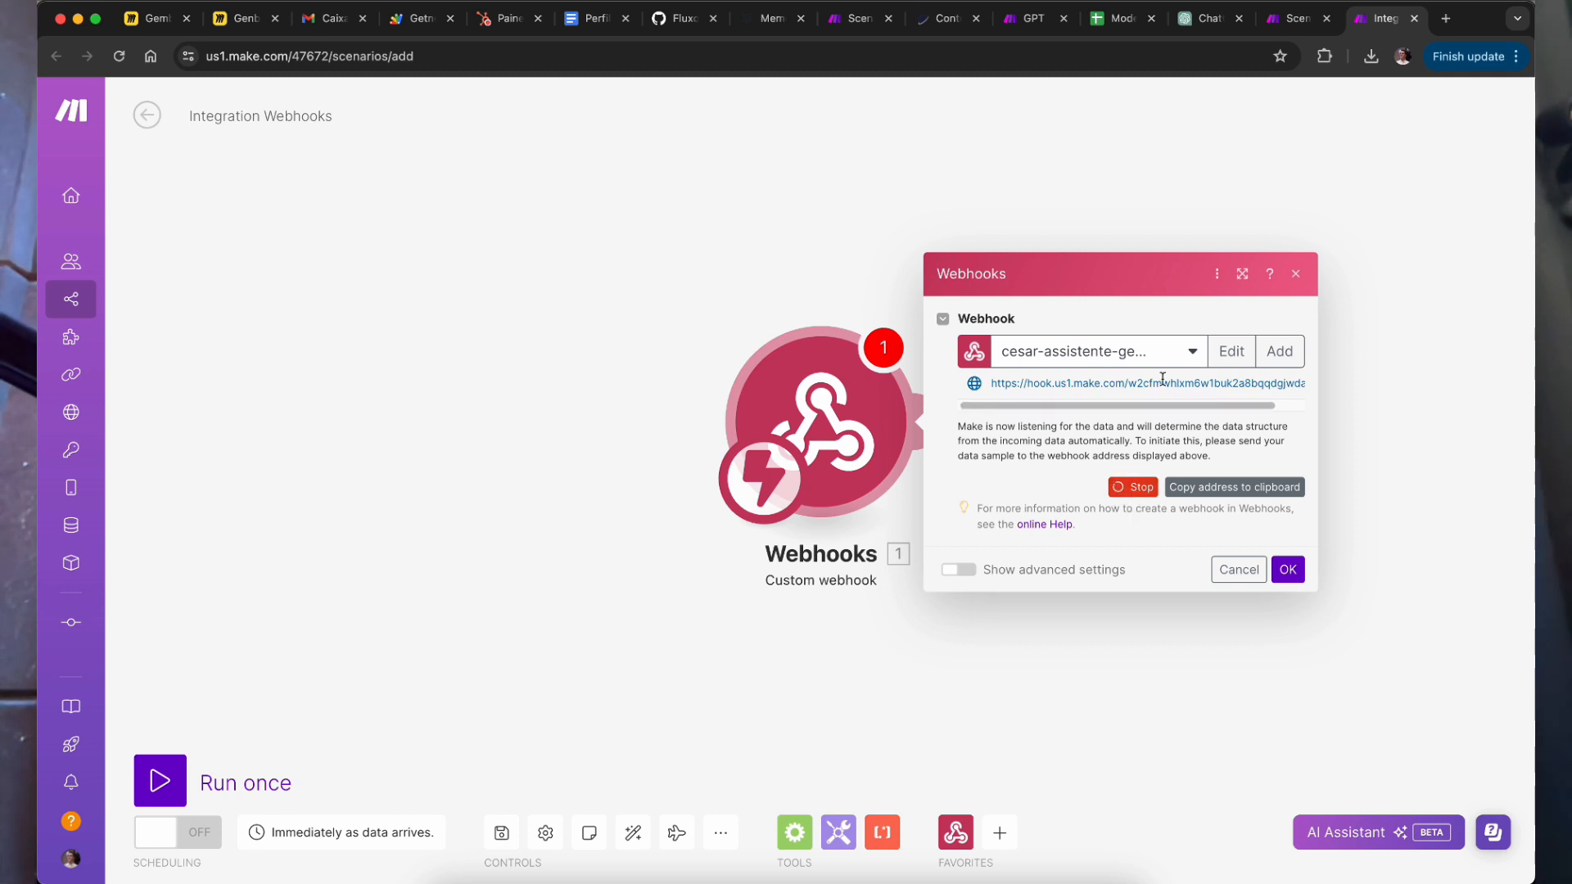
{"action": "left_click", "coordinate": [1233, 488]}
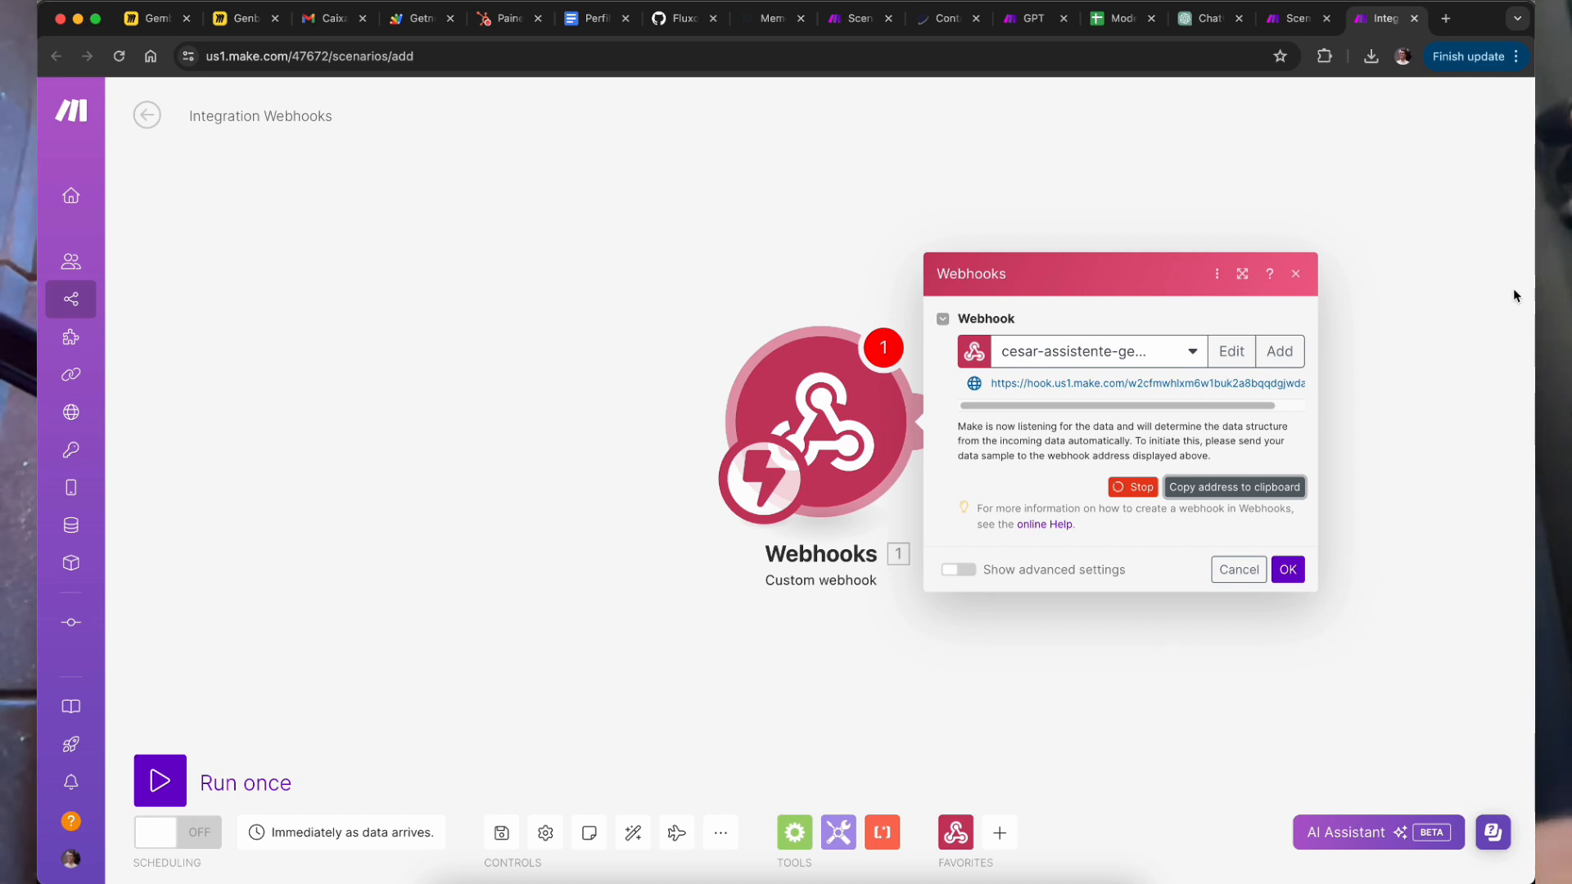
{"action": "left_click", "coordinate": [1295, 273]}
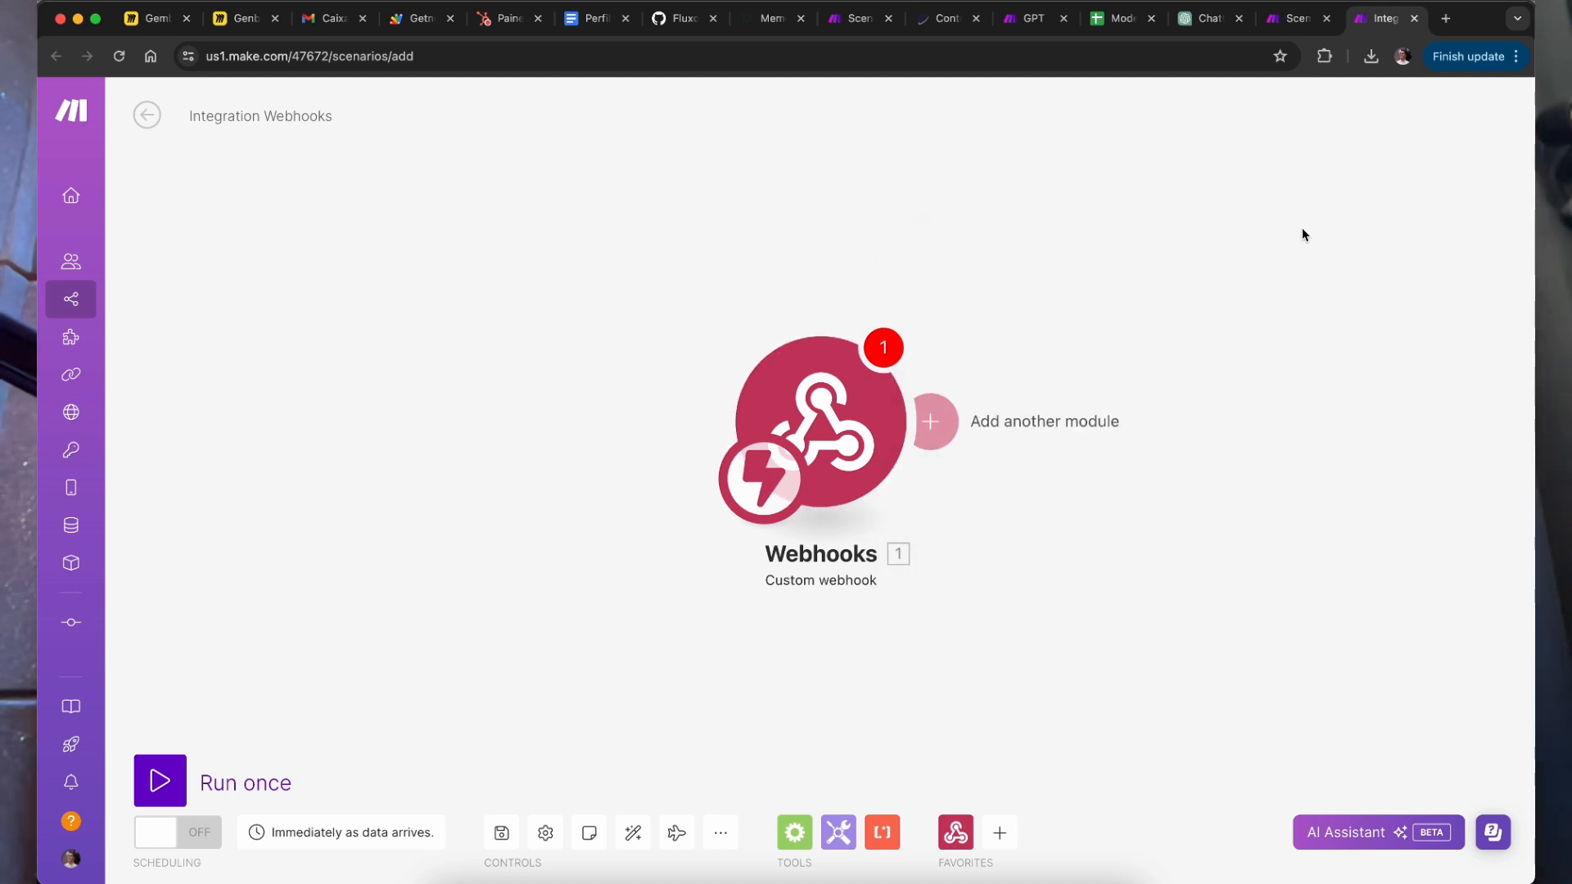
Step: Check the Actions schema on the César assistant page in Notion, then return to ChatGPT
{"action": "left_click", "coordinate": [1212, 19]}
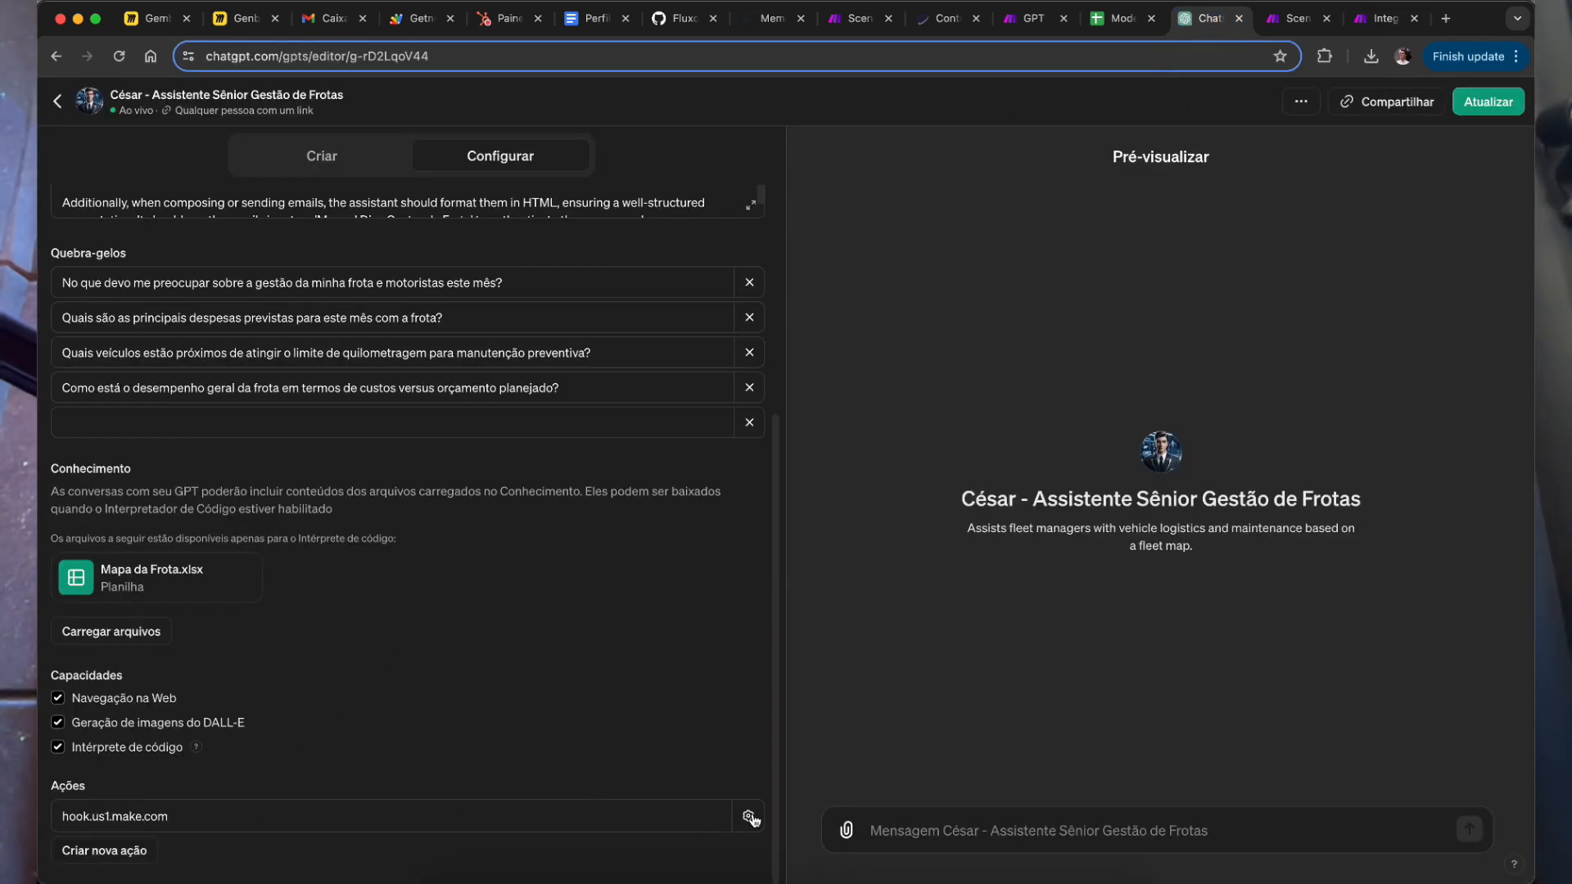
{"action": "left_click", "coordinate": [747, 883]}
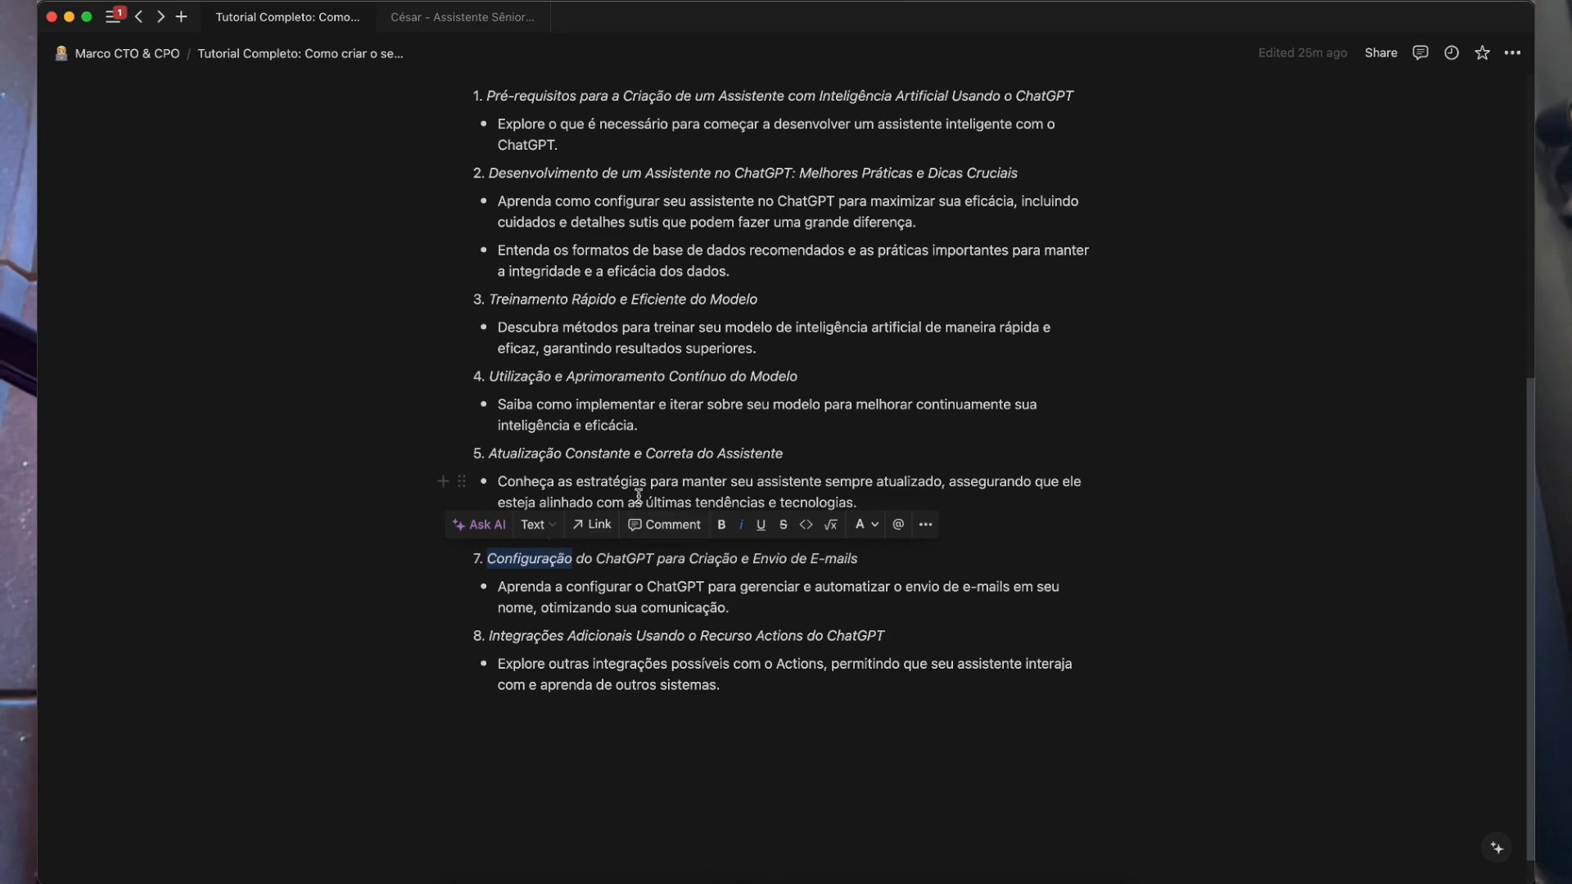
{"action": "scroll", "coordinate": [639, 496], "scroll_direction": "up", "scroll_amount": 5}
{"action": "left_click", "coordinate": [463, 17]}
{"action": "scroll", "coordinate": [808, 385], "scroll_direction": "up", "scroll_amount": 5}
{"action": "scroll", "coordinate": [808, 385], "scroll_direction": "up", "scroll_amount": 10}
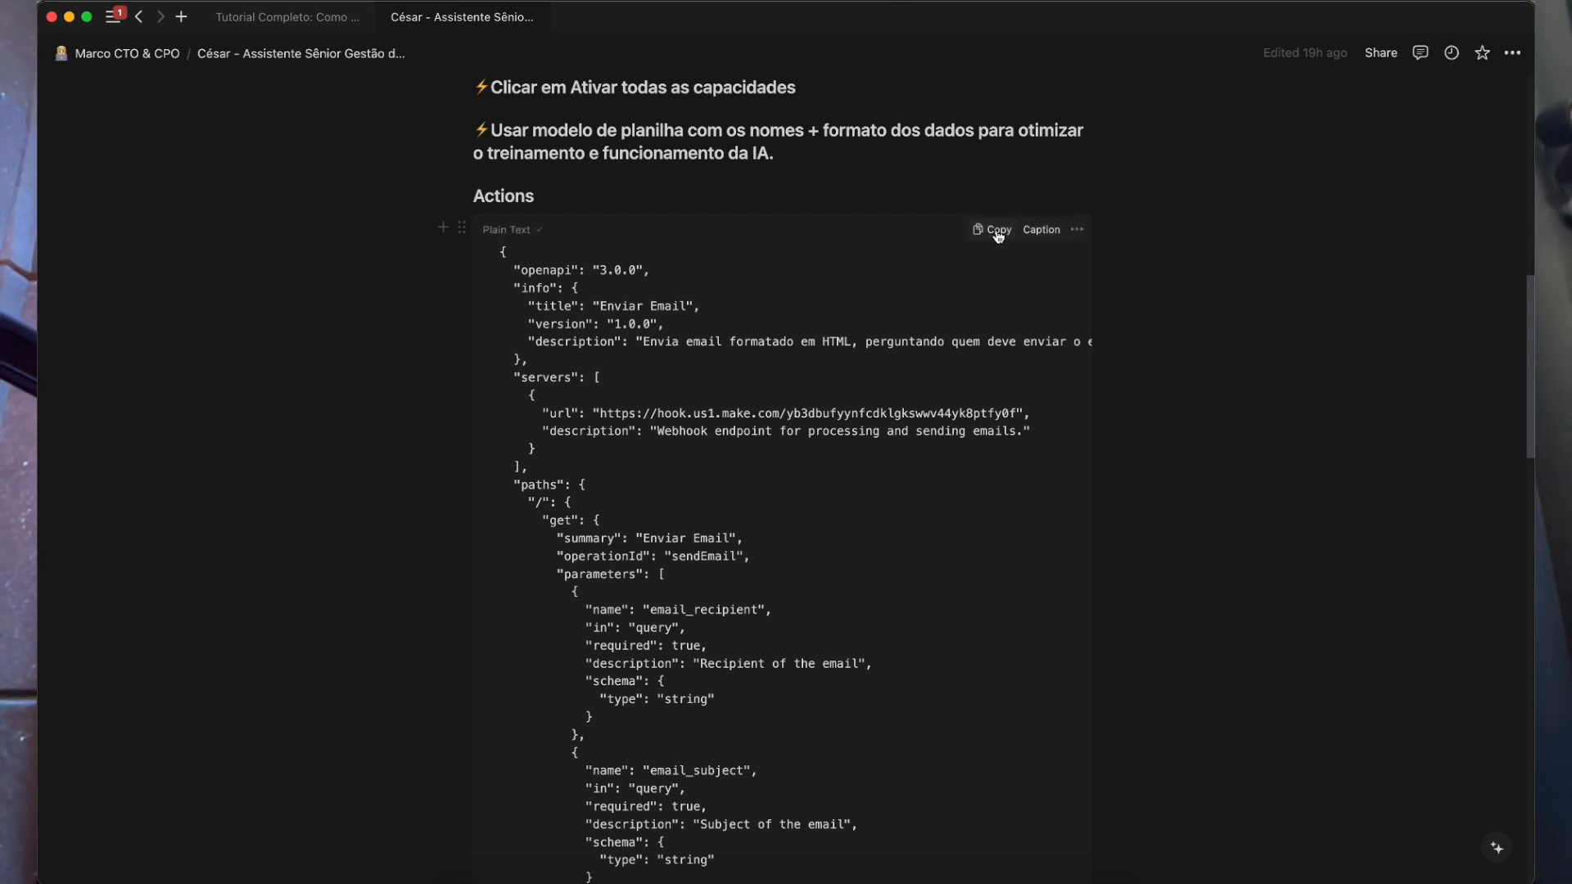
{"action": "key", "text": "super+Tab"}
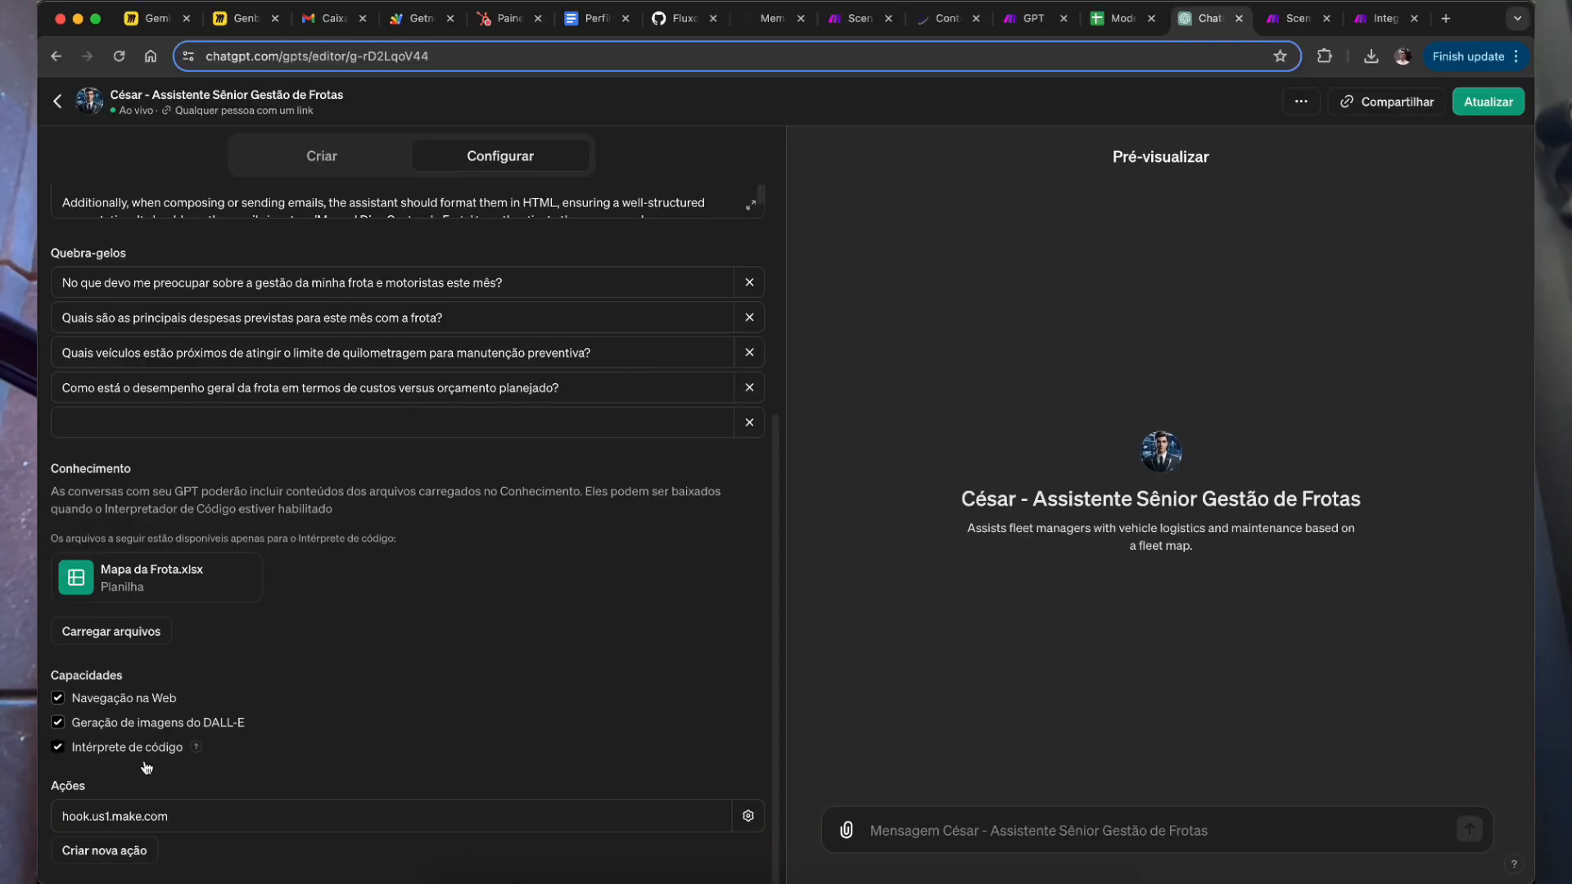
Step: Open the hook.us1.make.com action's settings and select the servers URL in its schema
{"action": "left_click", "coordinate": [748, 817]}
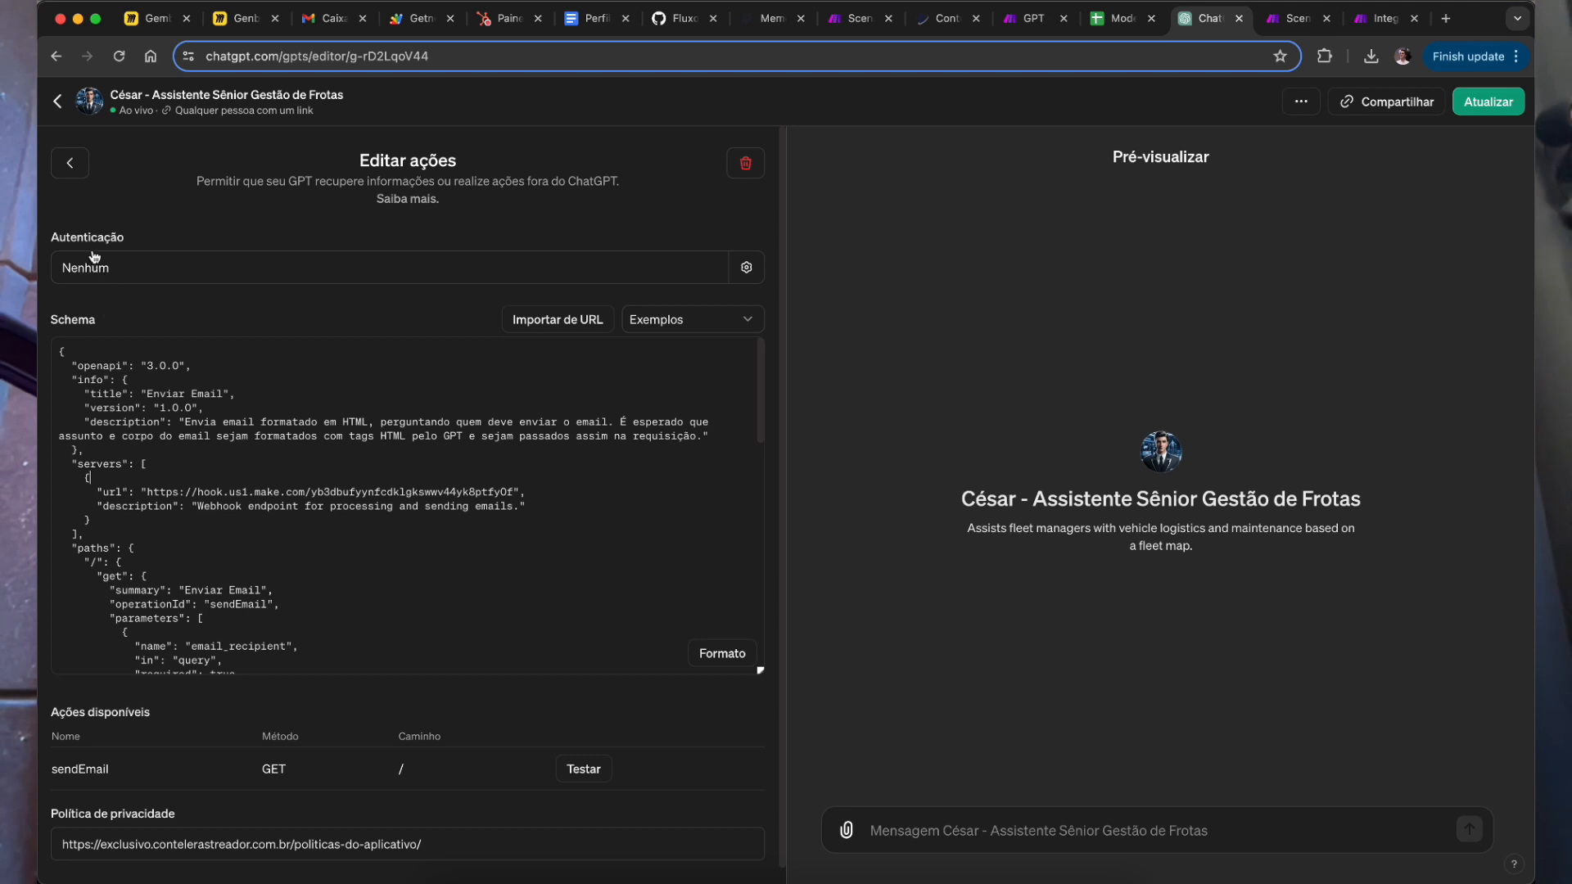
{"action": "scroll", "coordinate": [101, 352], "scroll_direction": "down", "scroll_amount": 3}
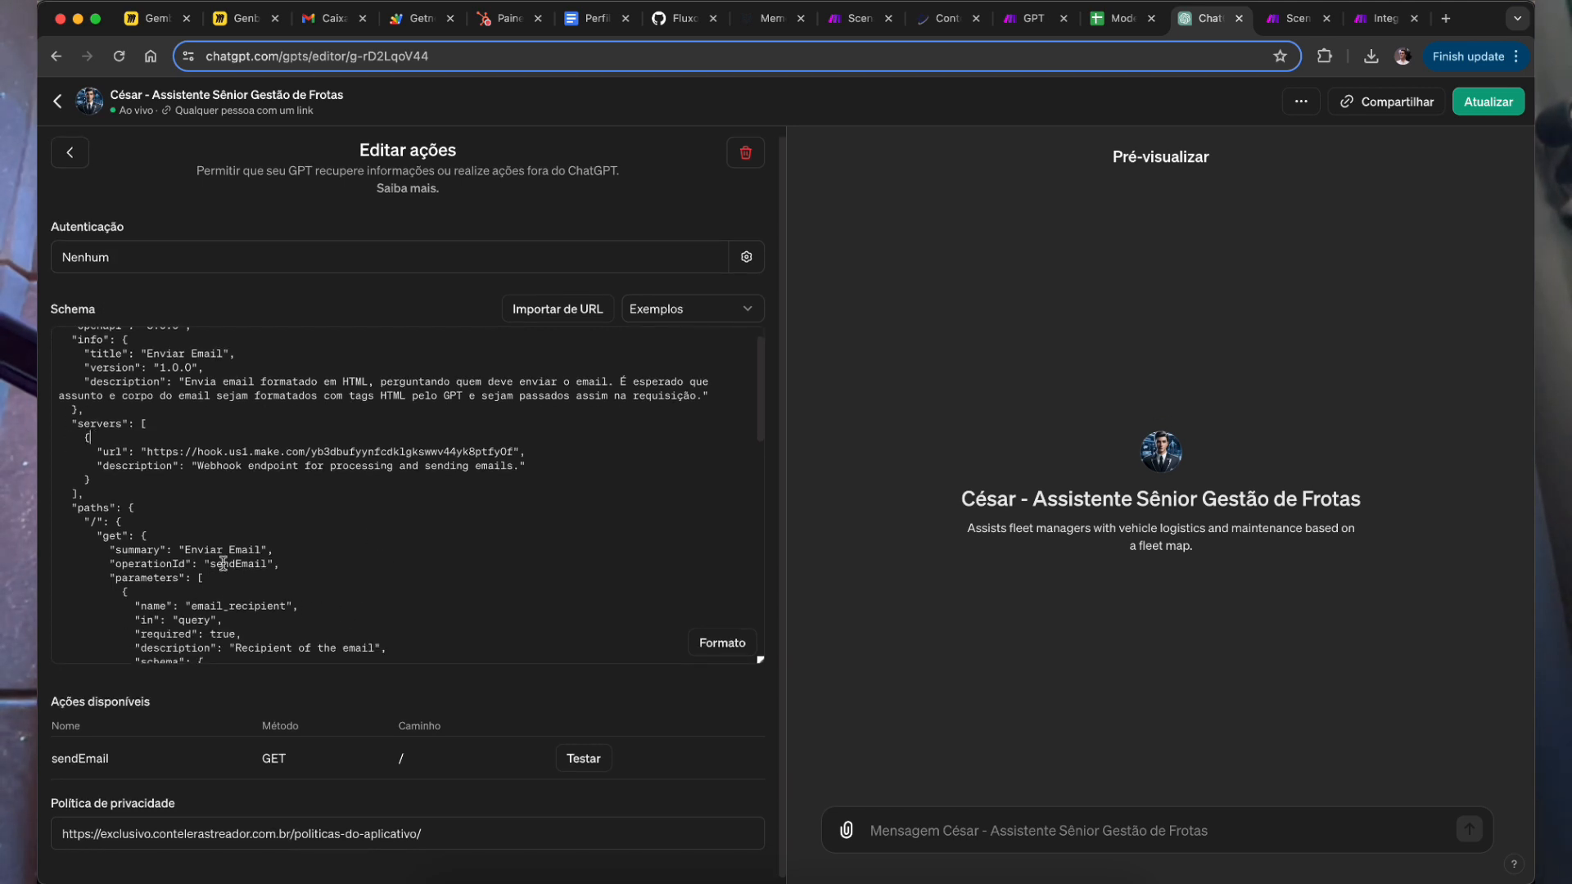
{"action": "left_click_drag", "start_coordinate": [148, 368], "coordinate": [327, 528]}
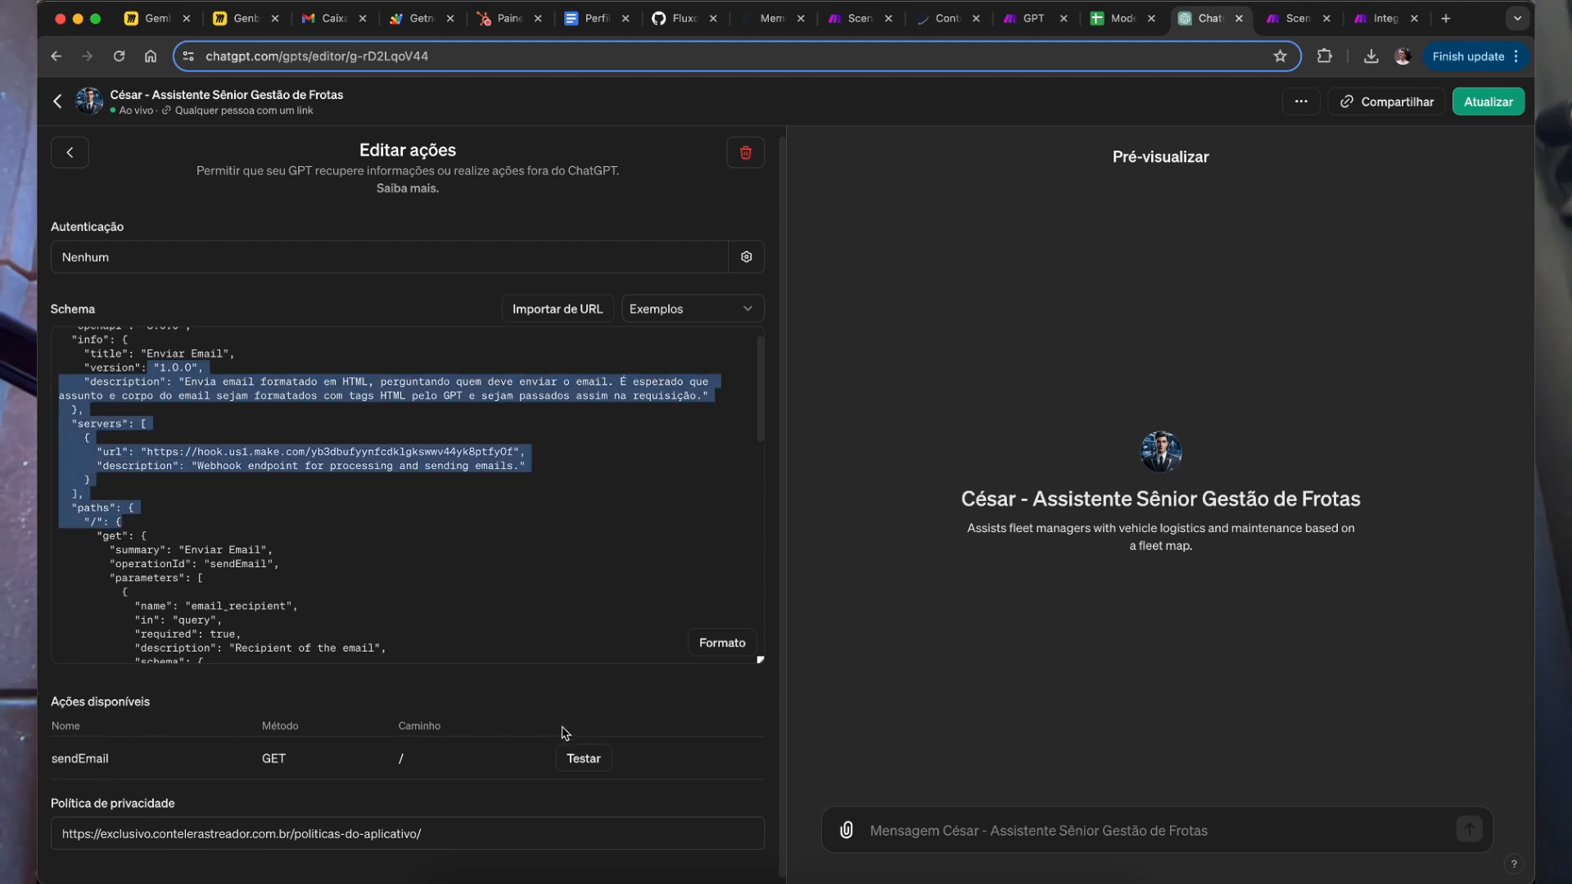
{"action": "left_click", "coordinate": [253, 433]}
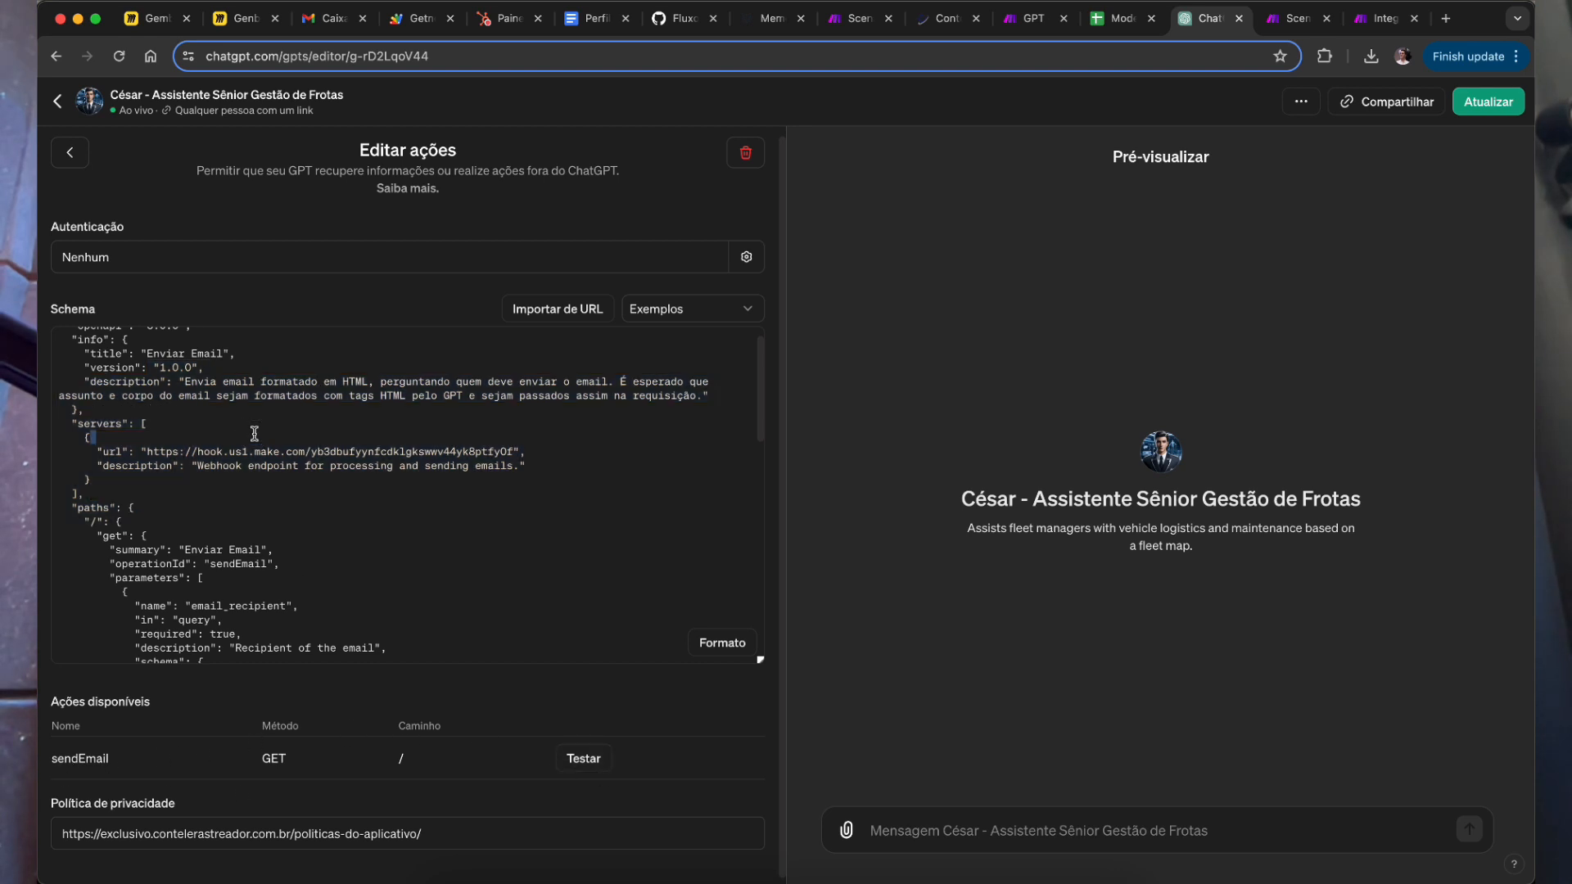
{"action": "scroll", "coordinate": [299, 532], "scroll_direction": "down", "scroll_amount": 8}
{"action": "scroll", "coordinate": [299, 544], "scroll_direction": "down", "scroll_amount": 6}
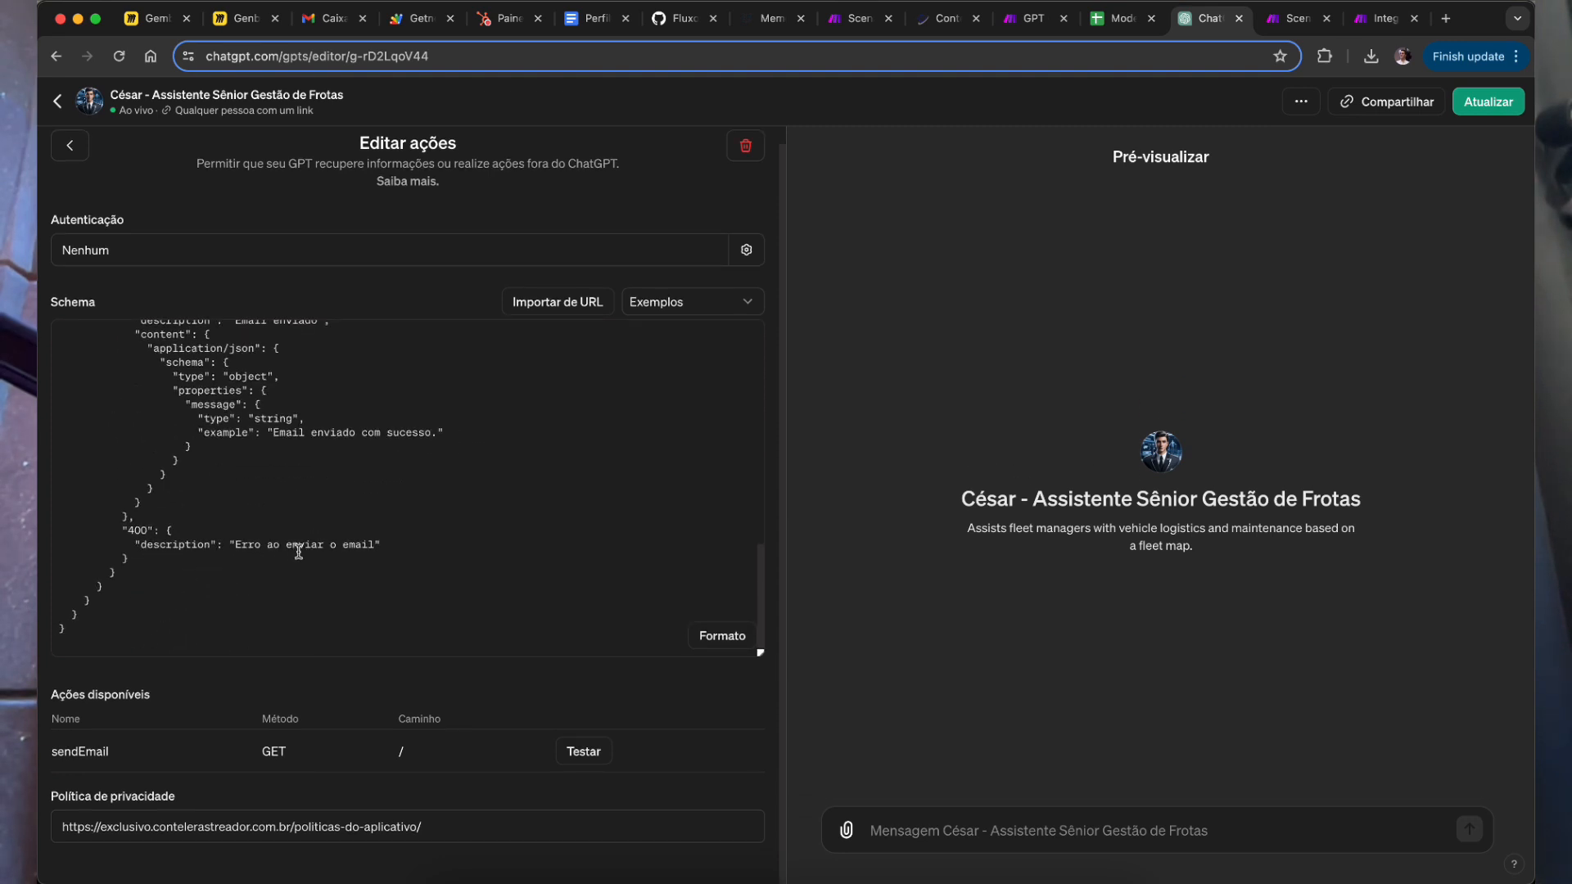
{"action": "scroll", "coordinate": [294, 551], "scroll_direction": "up", "scroll_amount": 10}
{"action": "scroll", "coordinate": [331, 543], "scroll_direction": "up", "scroll_amount": 3}
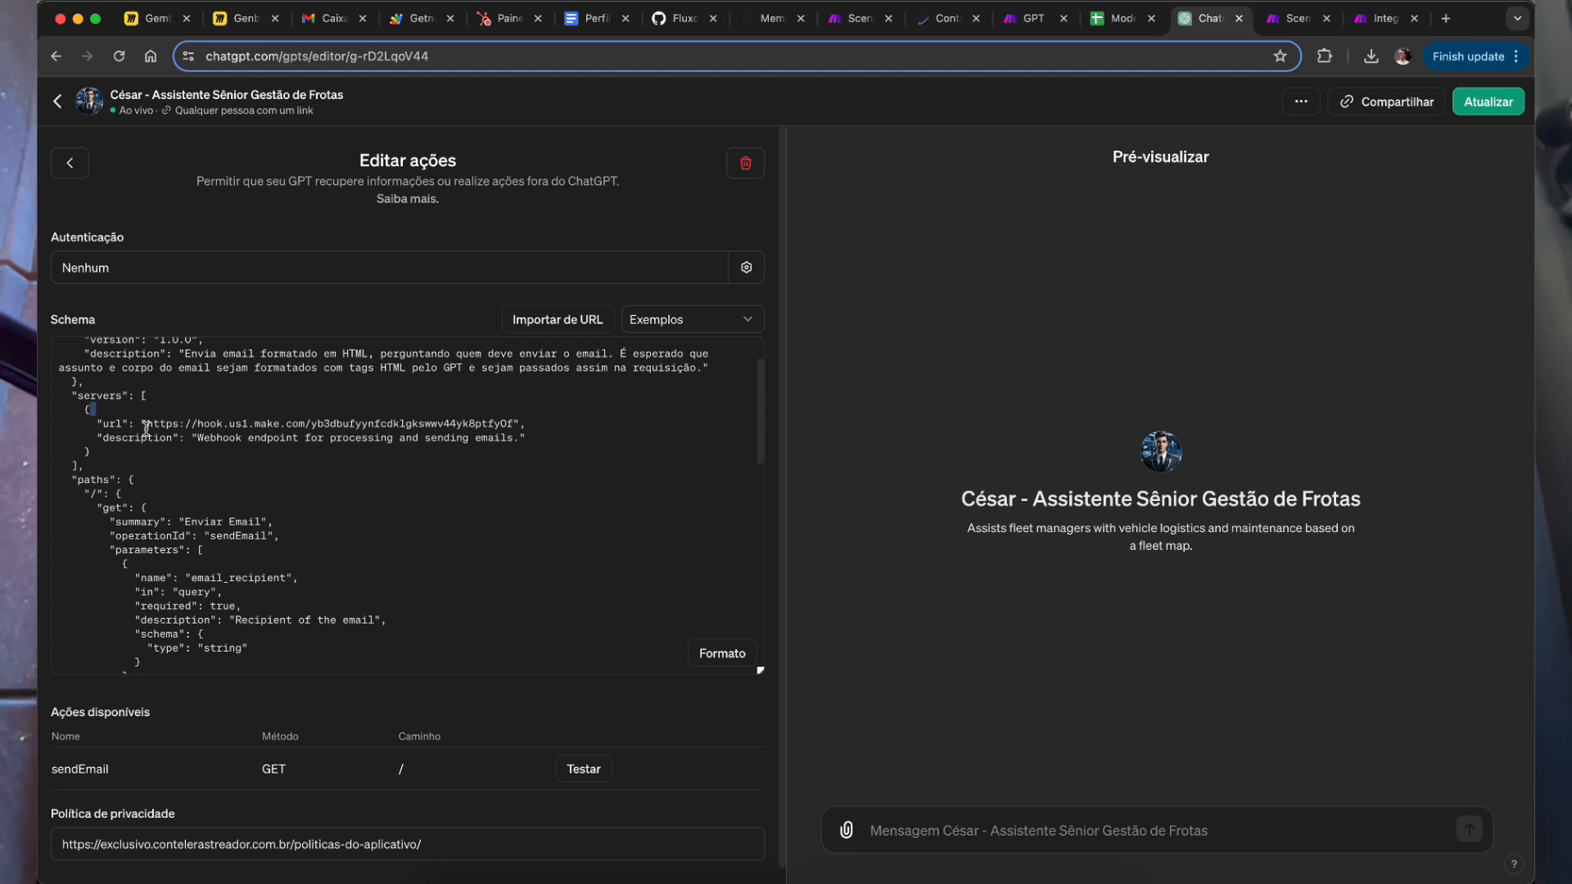
{"action": "left_click_drag", "start_coordinate": [150, 424], "coordinate": [514, 424]}
Step: Set Make's Webhooks module to the cesar-assistente-gestor-frotas-chatgpt hook and copy its address
{"action": "left_click", "coordinate": [1384, 18]}
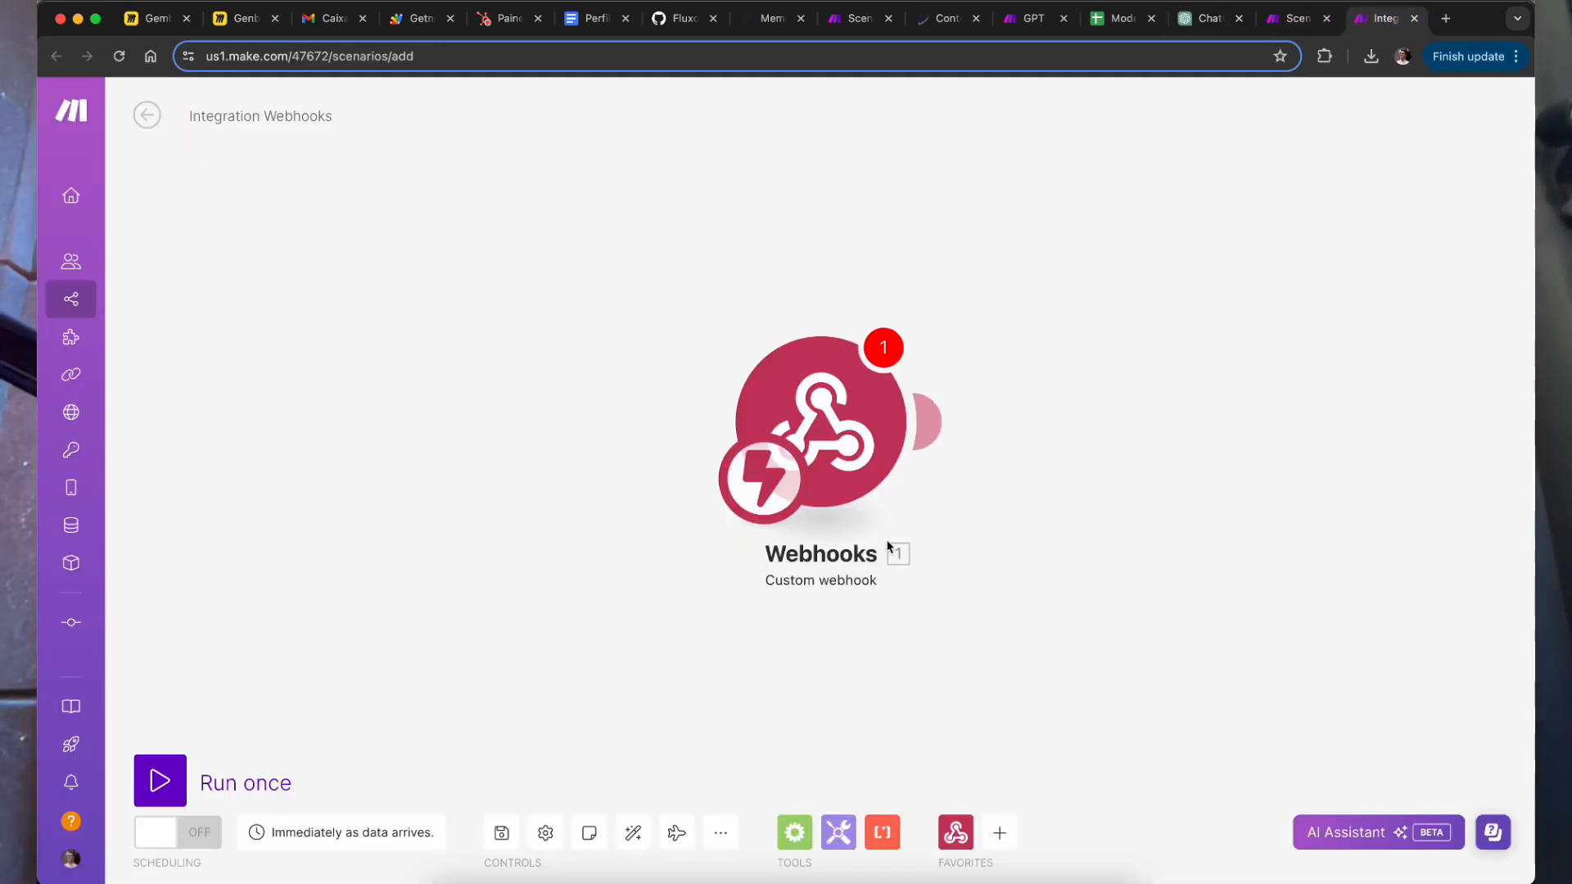
{"action": "left_click", "coordinate": [852, 409]}
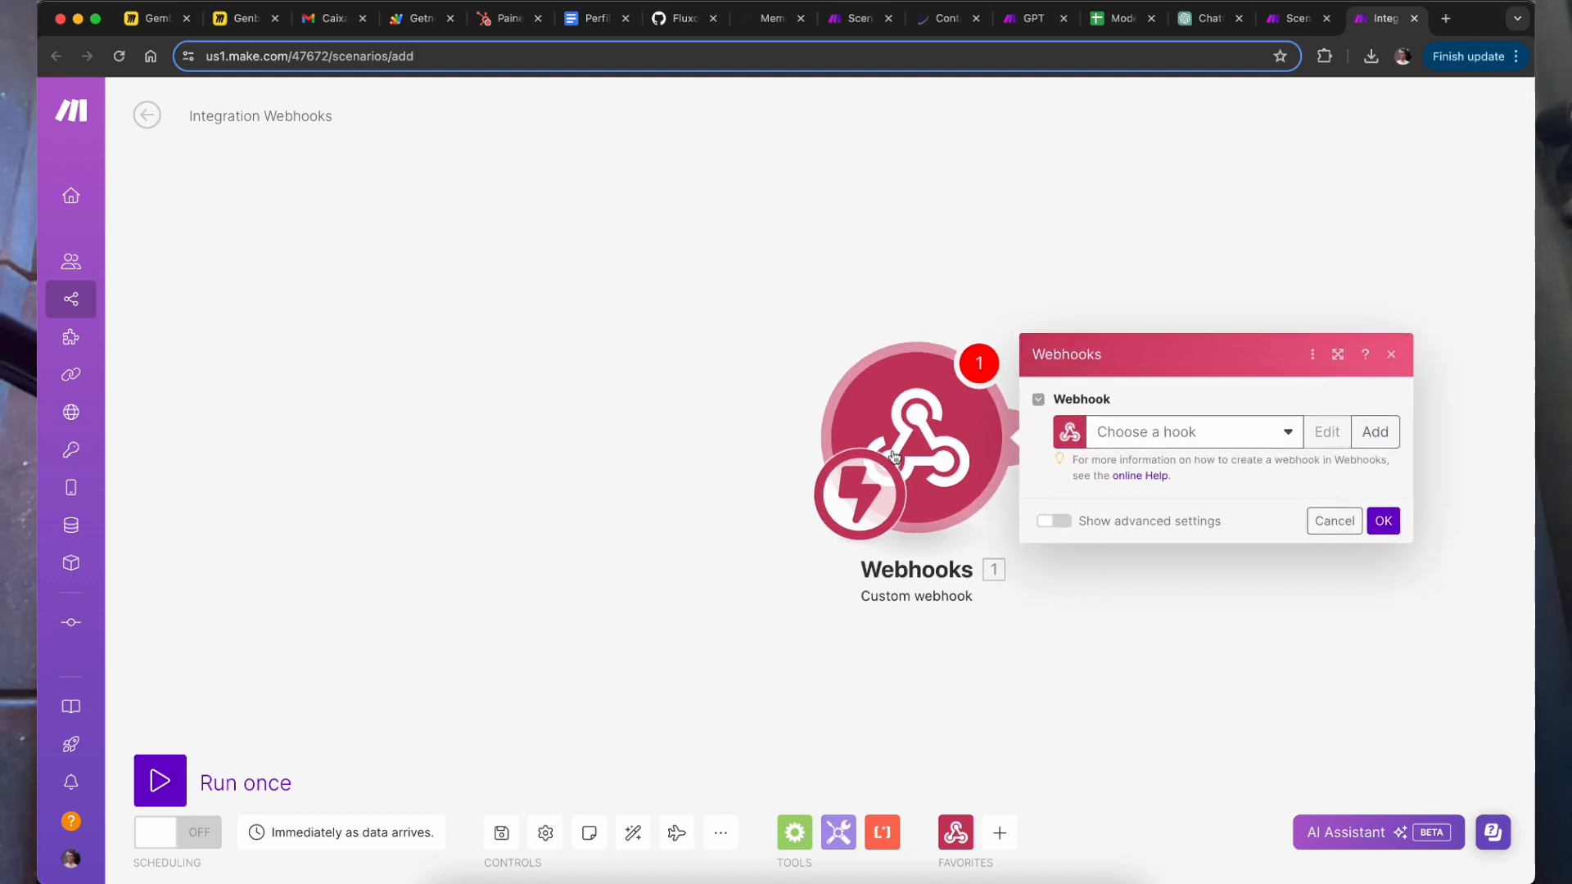
{"action": "left_click", "coordinate": [1229, 687]}
{"action": "left_click_drag", "start_coordinate": [1035, 575], "coordinate": [898, 554]}
{"action": "left_click", "coordinate": [827, 454]}
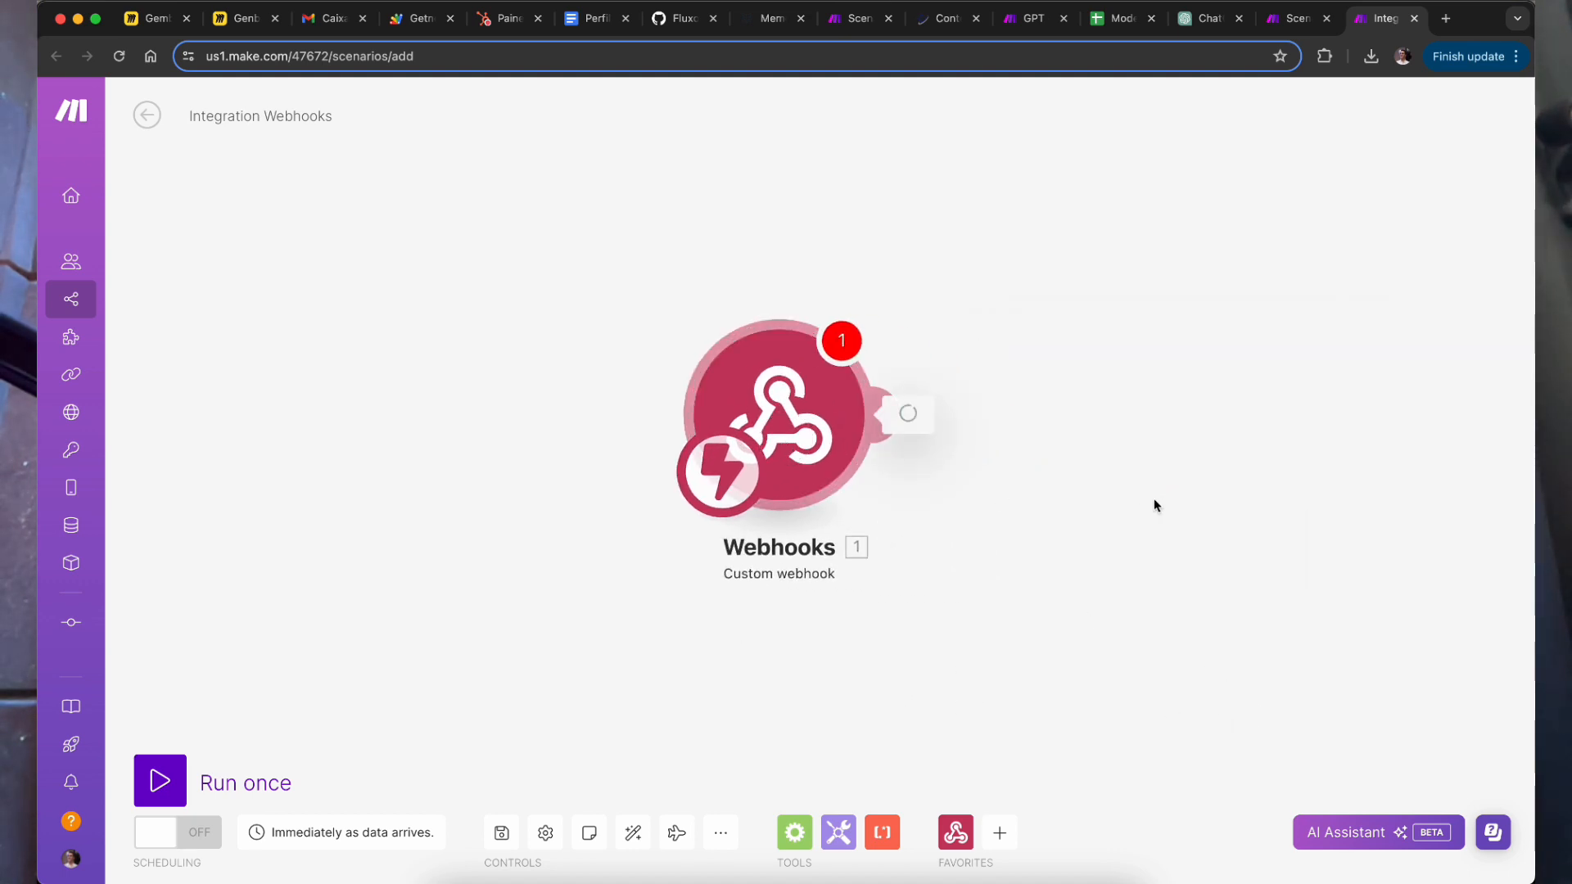
{"action": "left_click", "coordinate": [1130, 410]}
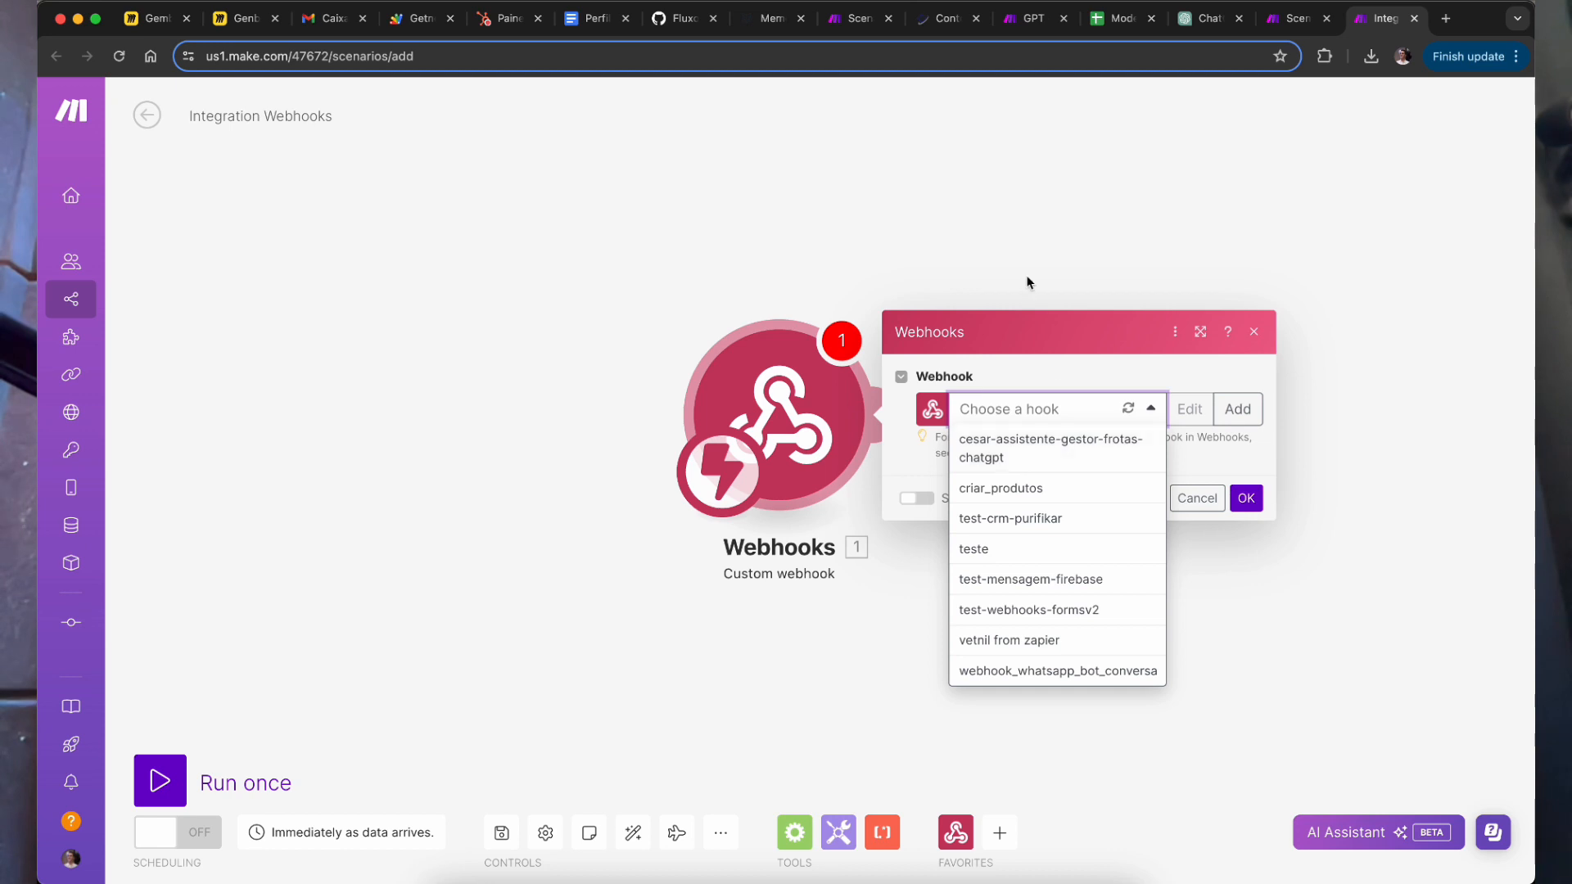
{"action": "left_click", "coordinate": [1028, 281]}
{"action": "left_click", "coordinate": [812, 454]}
{"action": "left_click", "coordinate": [1113, 418]}
{"action": "left_click", "coordinate": [1059, 454]}
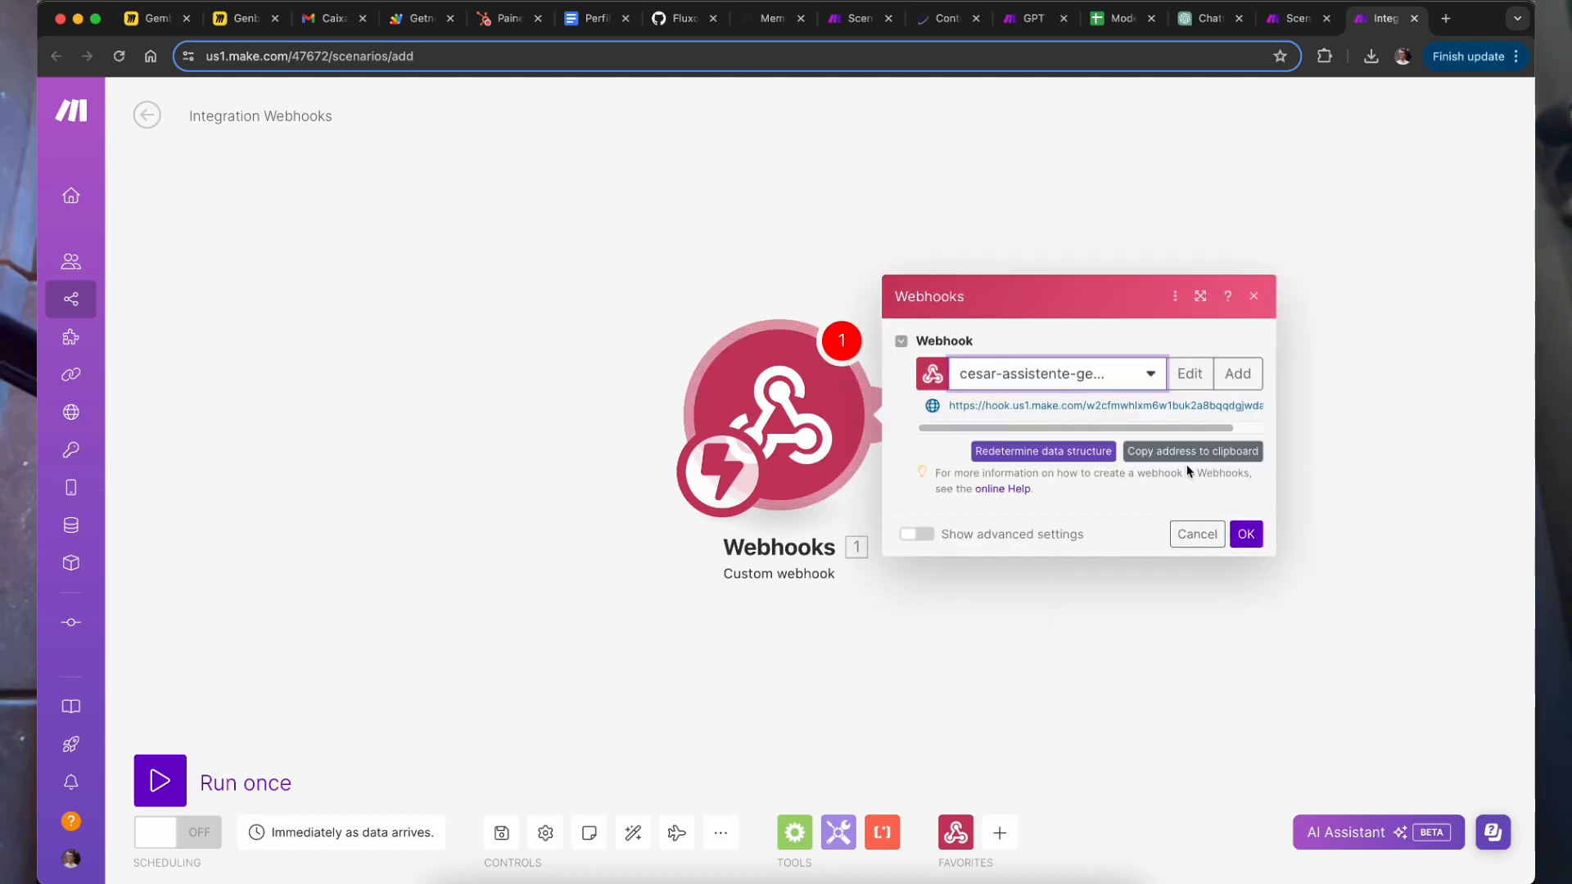
{"action": "left_click", "coordinate": [1197, 453]}
Step: Paste the new Make webhook address as the schema's servers url and verify it
{"action": "left_click", "coordinate": [1208, 18]}
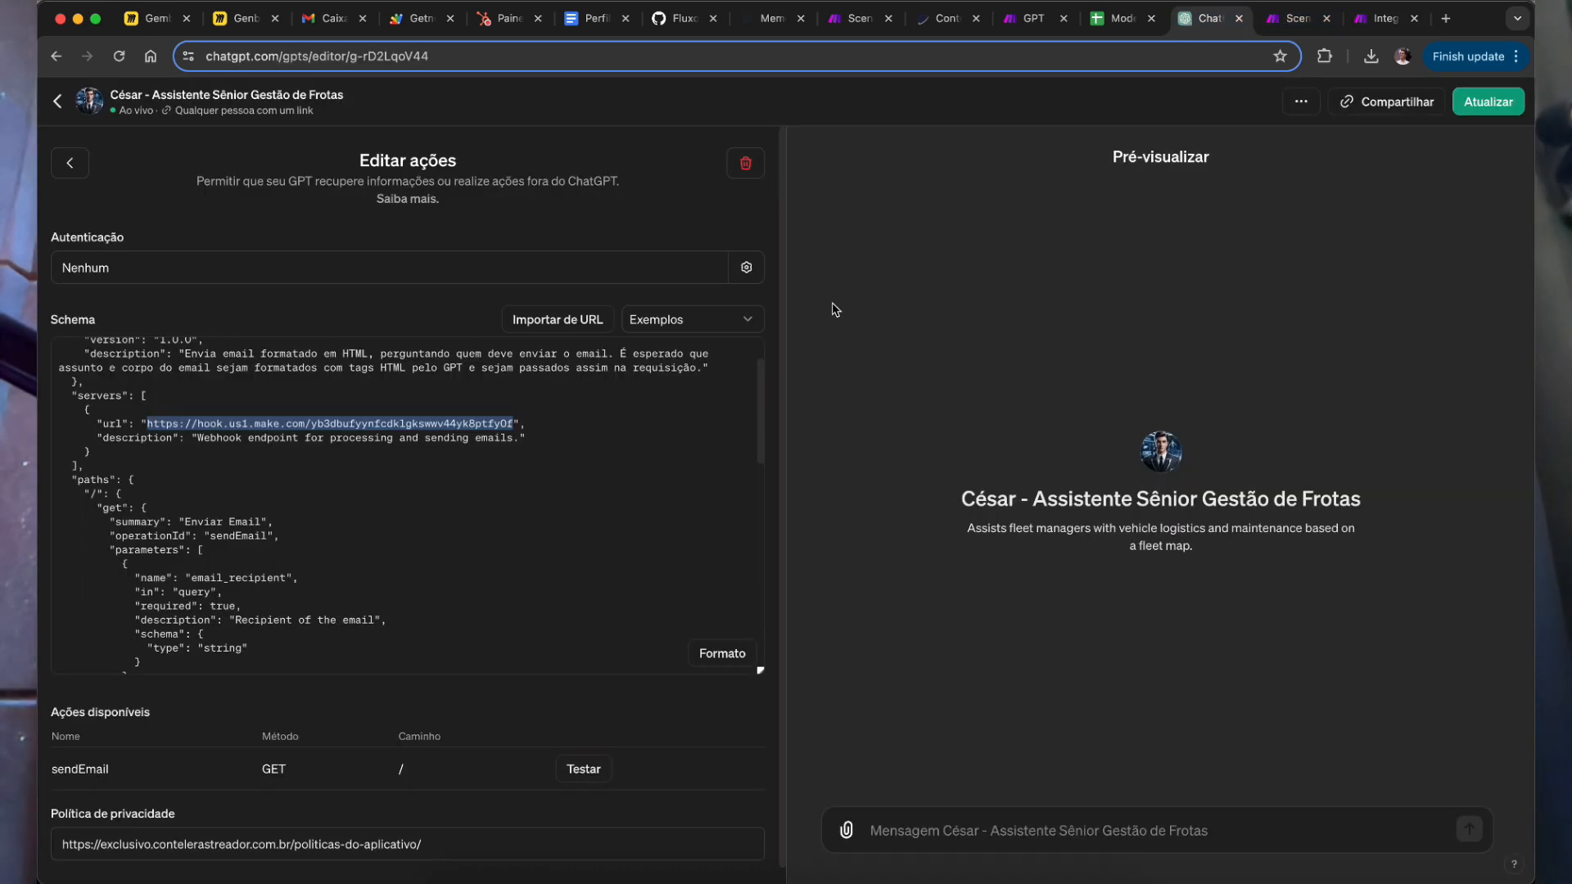
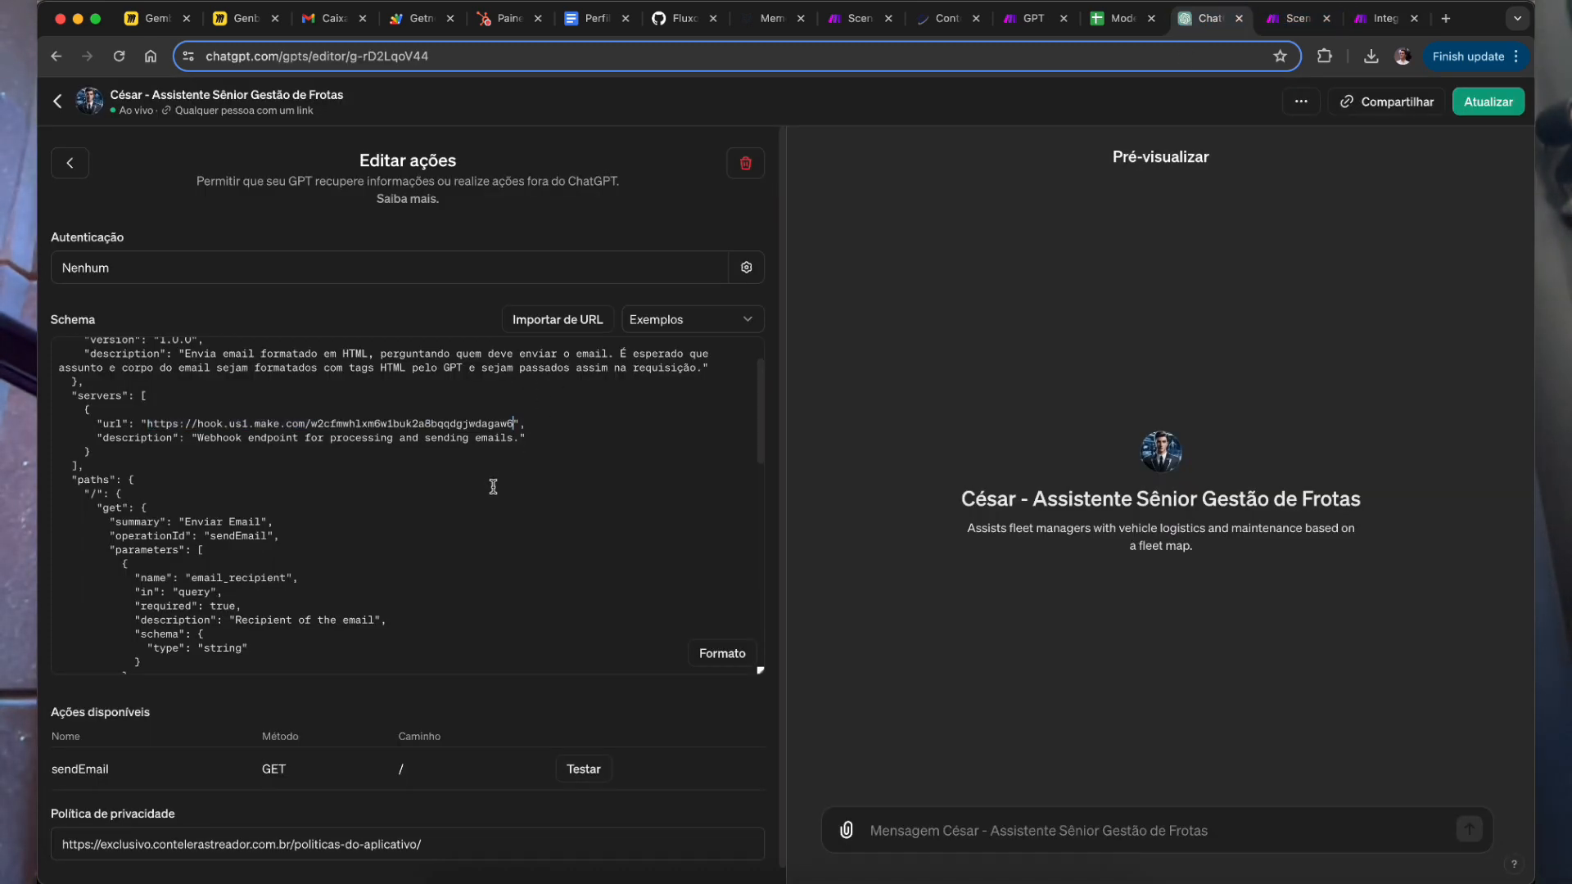
{"action": "key", "text": "super+z"}
{"action": "left_click_drag", "start_coordinate": [512, 425], "coordinate": [374, 424]}
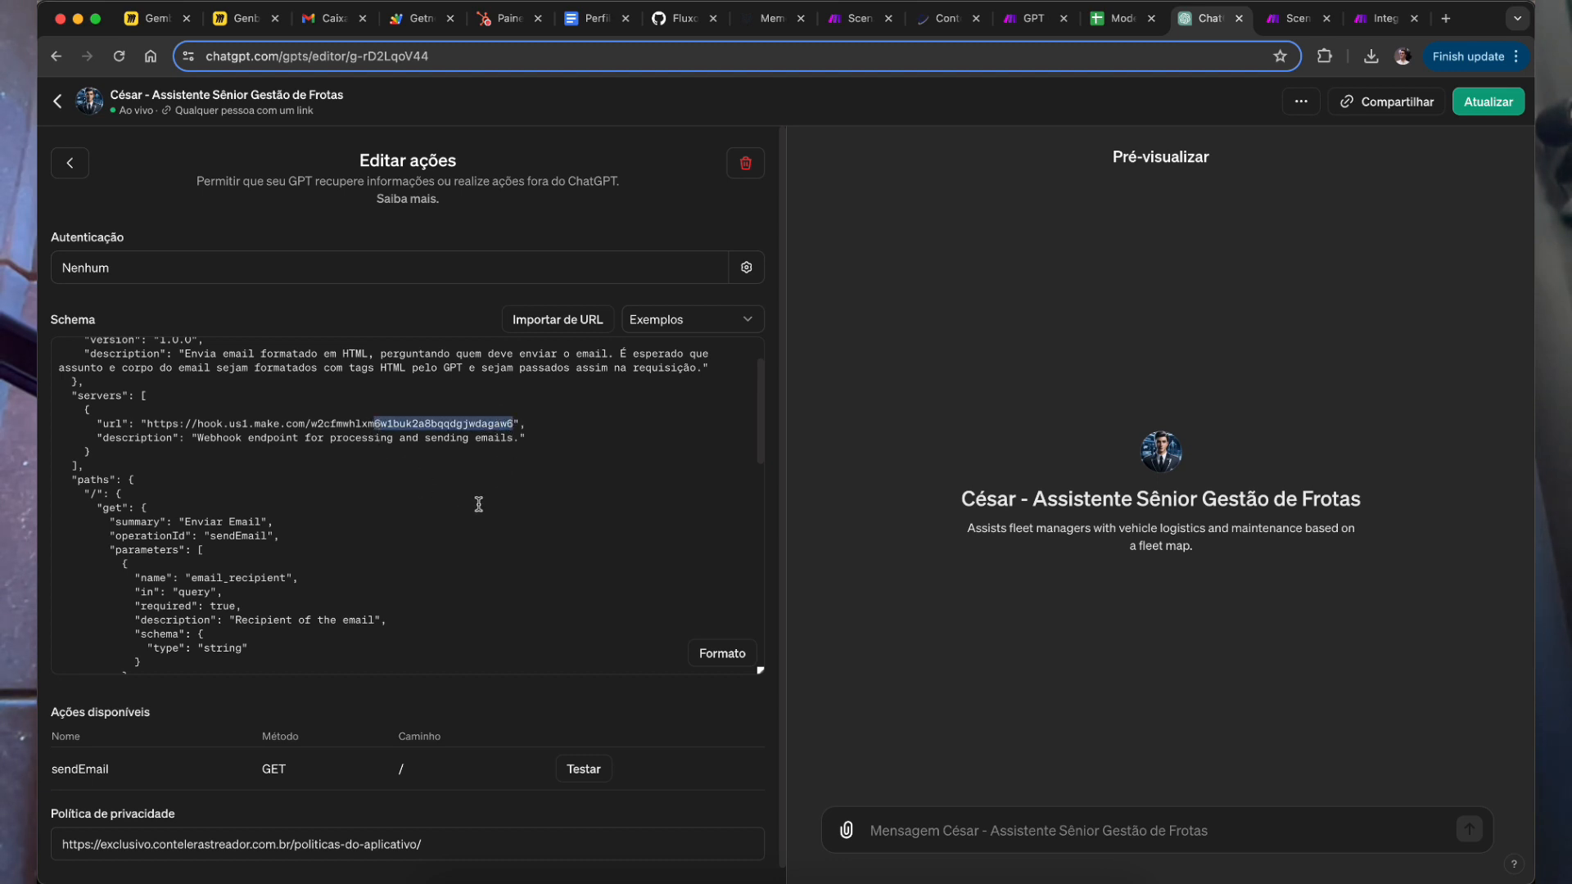
{"action": "left_click", "coordinate": [586, 439]}
{"action": "scroll", "coordinate": [527, 720], "scroll_direction": "down", "scroll_amount": 1}
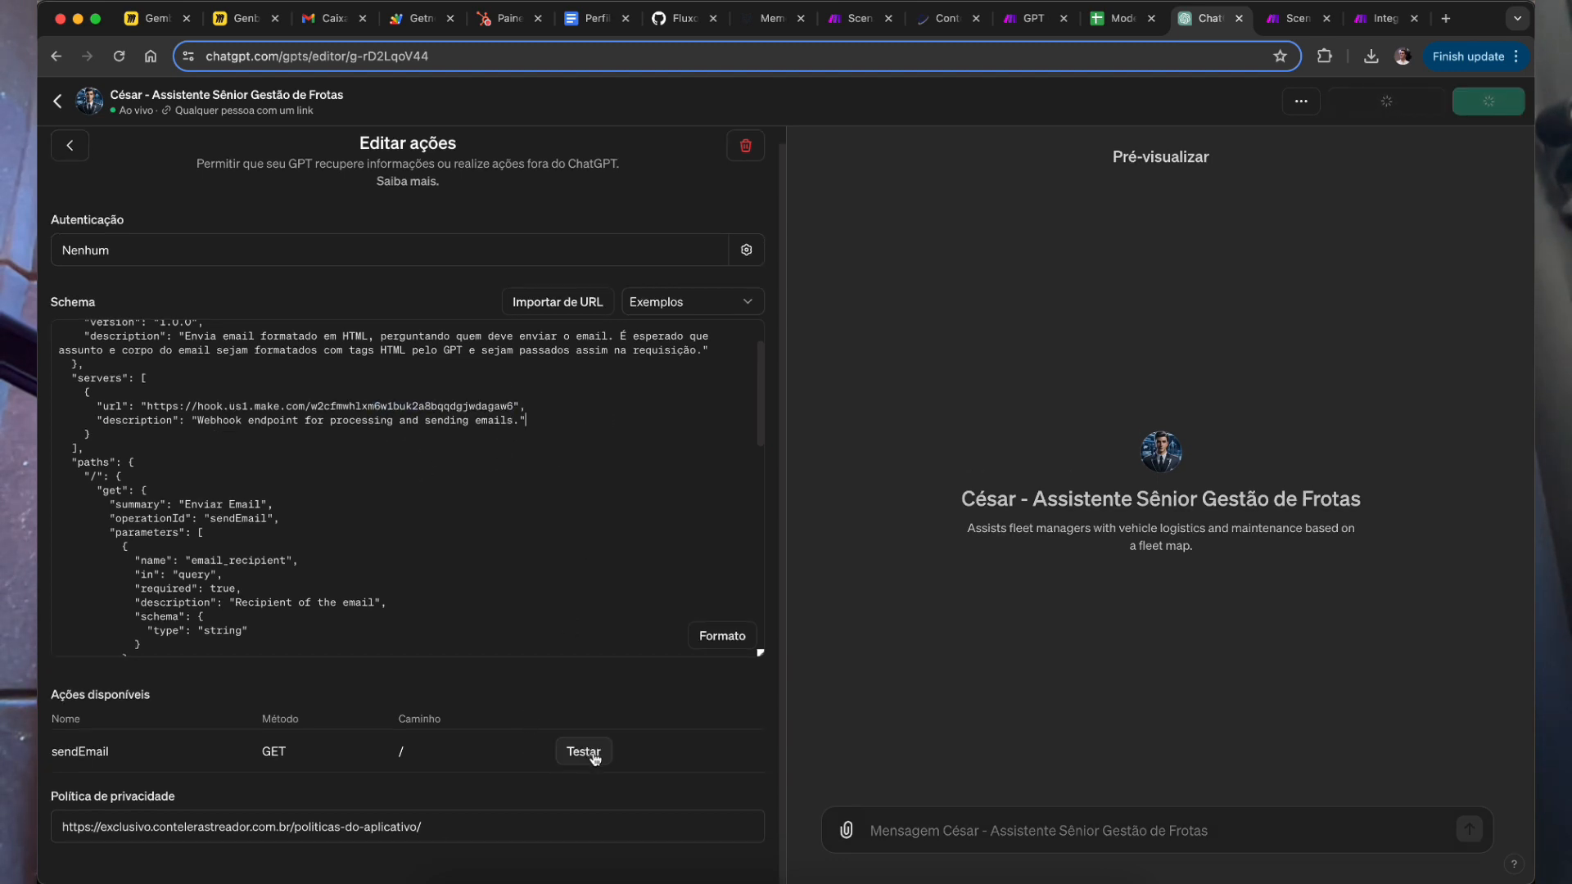
{"action": "left_click", "coordinate": [1300, 19]}
{"action": "left_click", "coordinate": [1386, 18]}
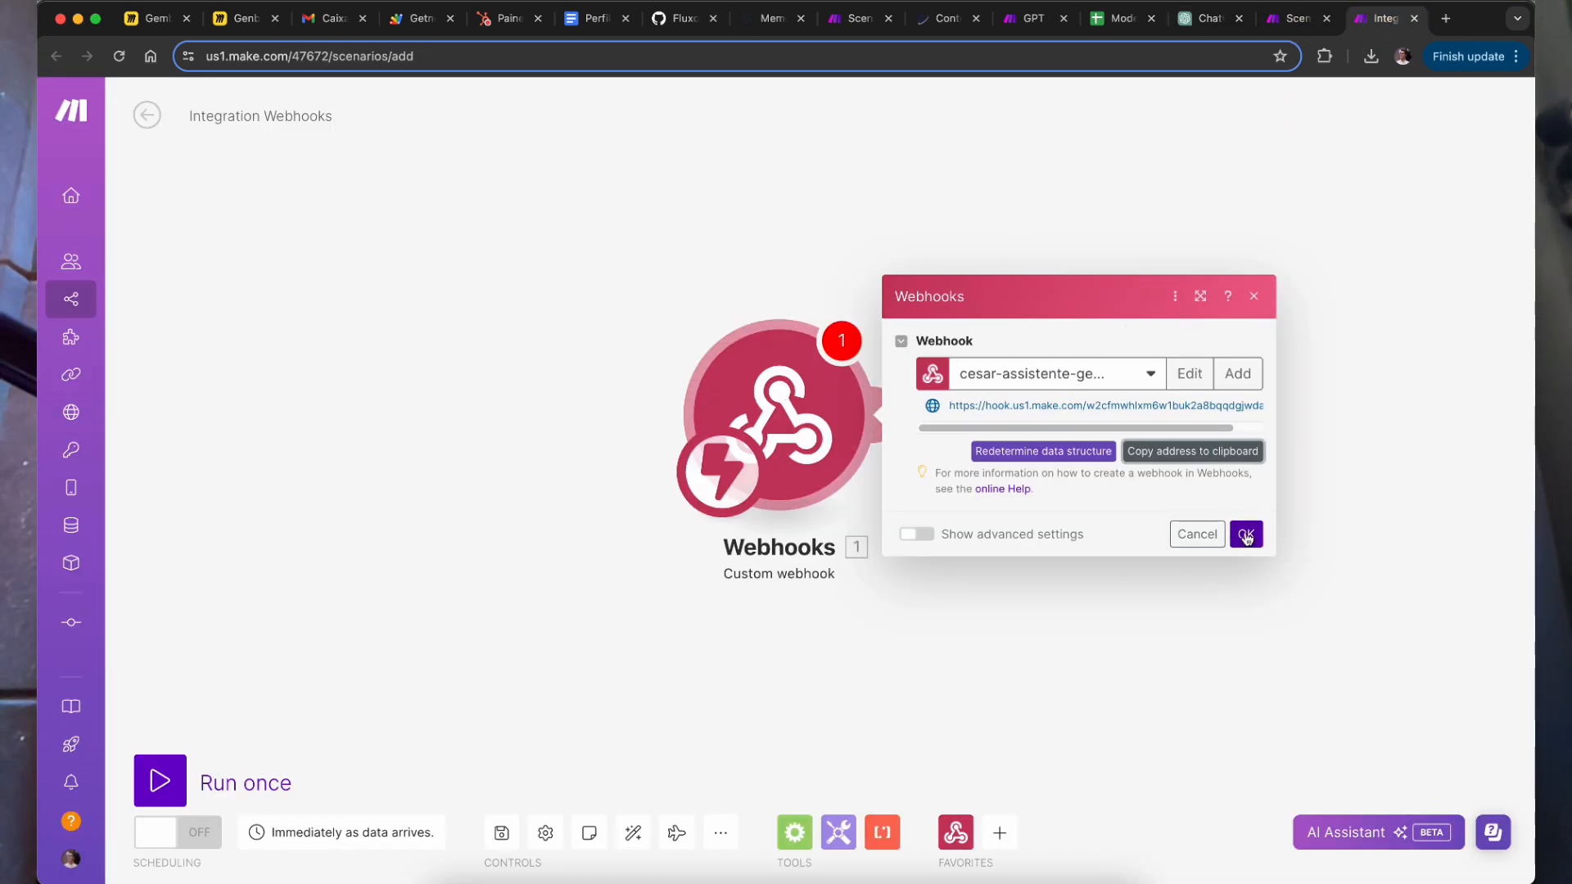
Step: Confirm the chosen webhook hook and open the GPT - Cesar Assistente de Gestão de Frotas scenario for editing
{"action": "left_click", "coordinate": [1247, 534]}
{"action": "left_click", "coordinate": [1283, 25]}
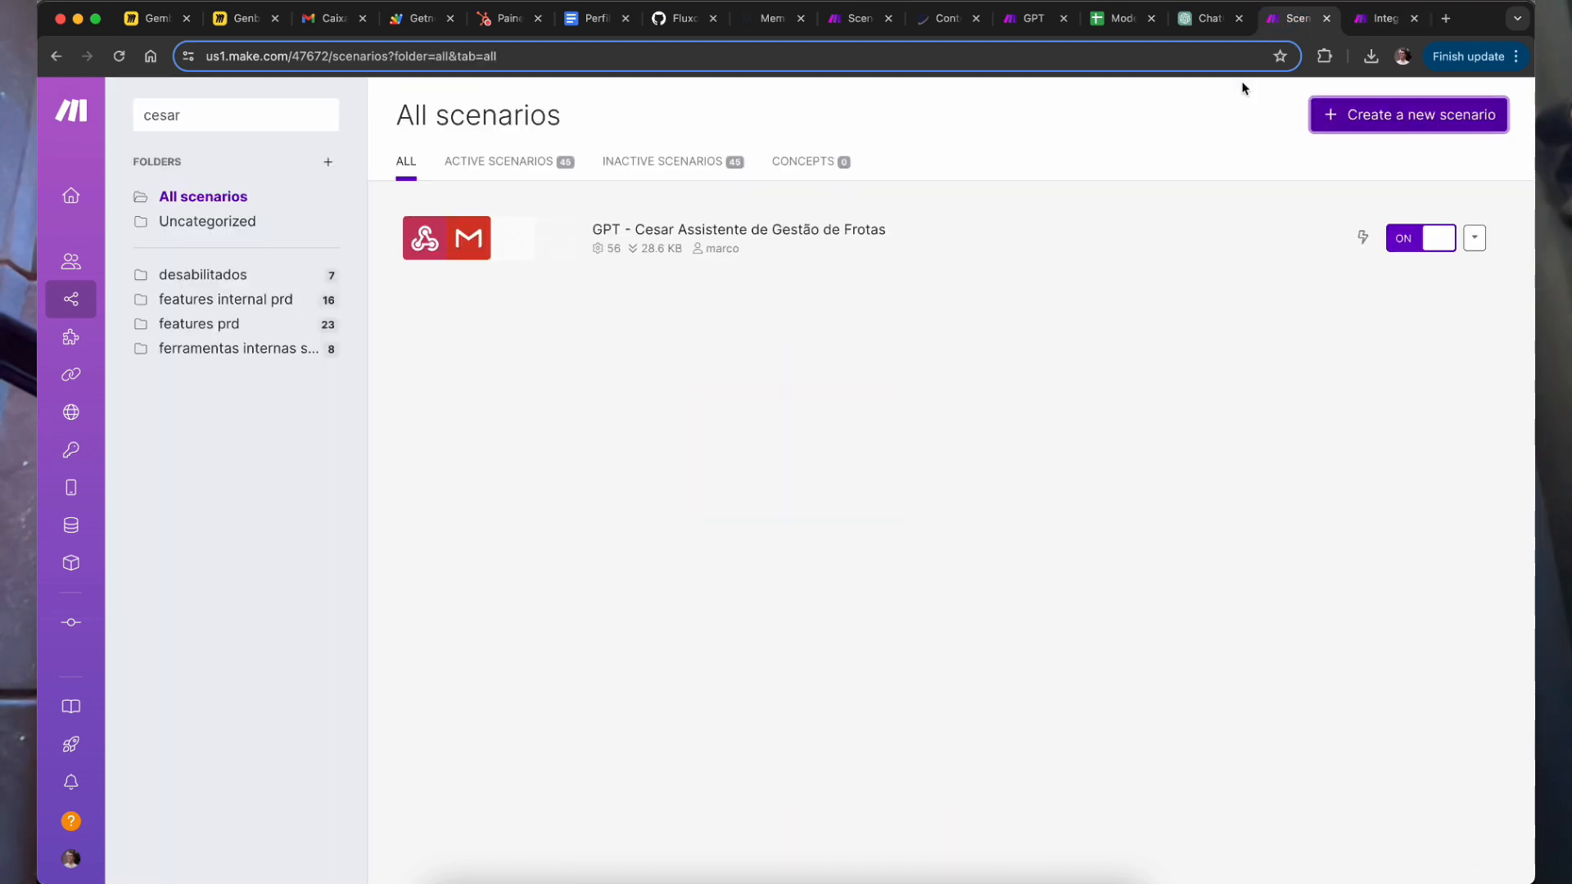
{"action": "left_click", "coordinate": [828, 238]}
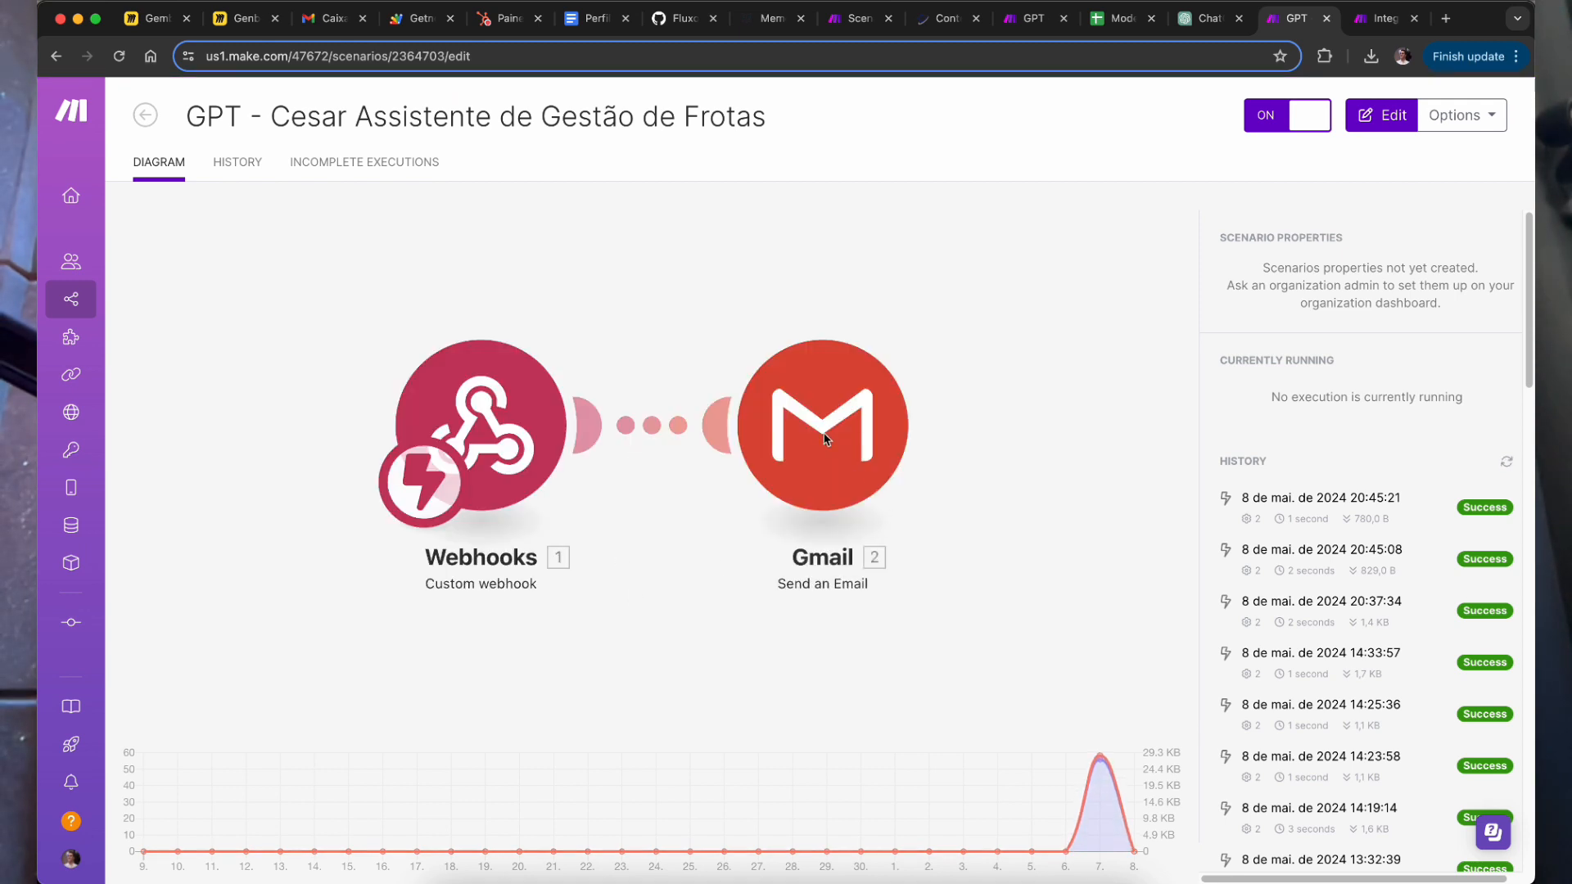
{"action": "left_click", "coordinate": [978, 602]}
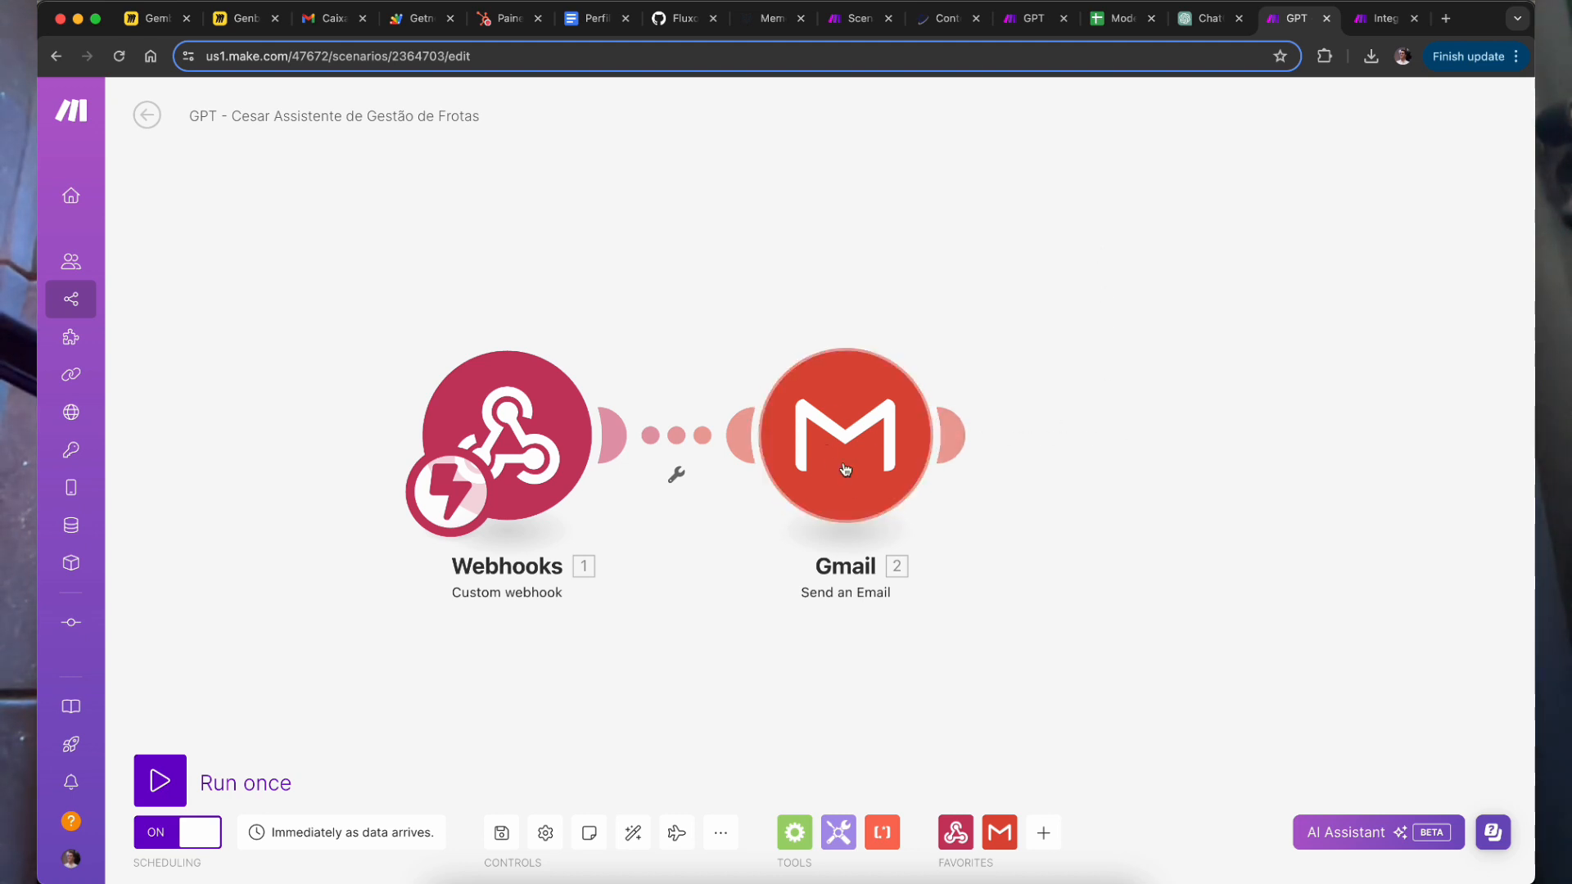
Step: Review the Gmail module's connection settings, then add a new module slot after Gmail
{"action": "left_click", "coordinate": [863, 431]}
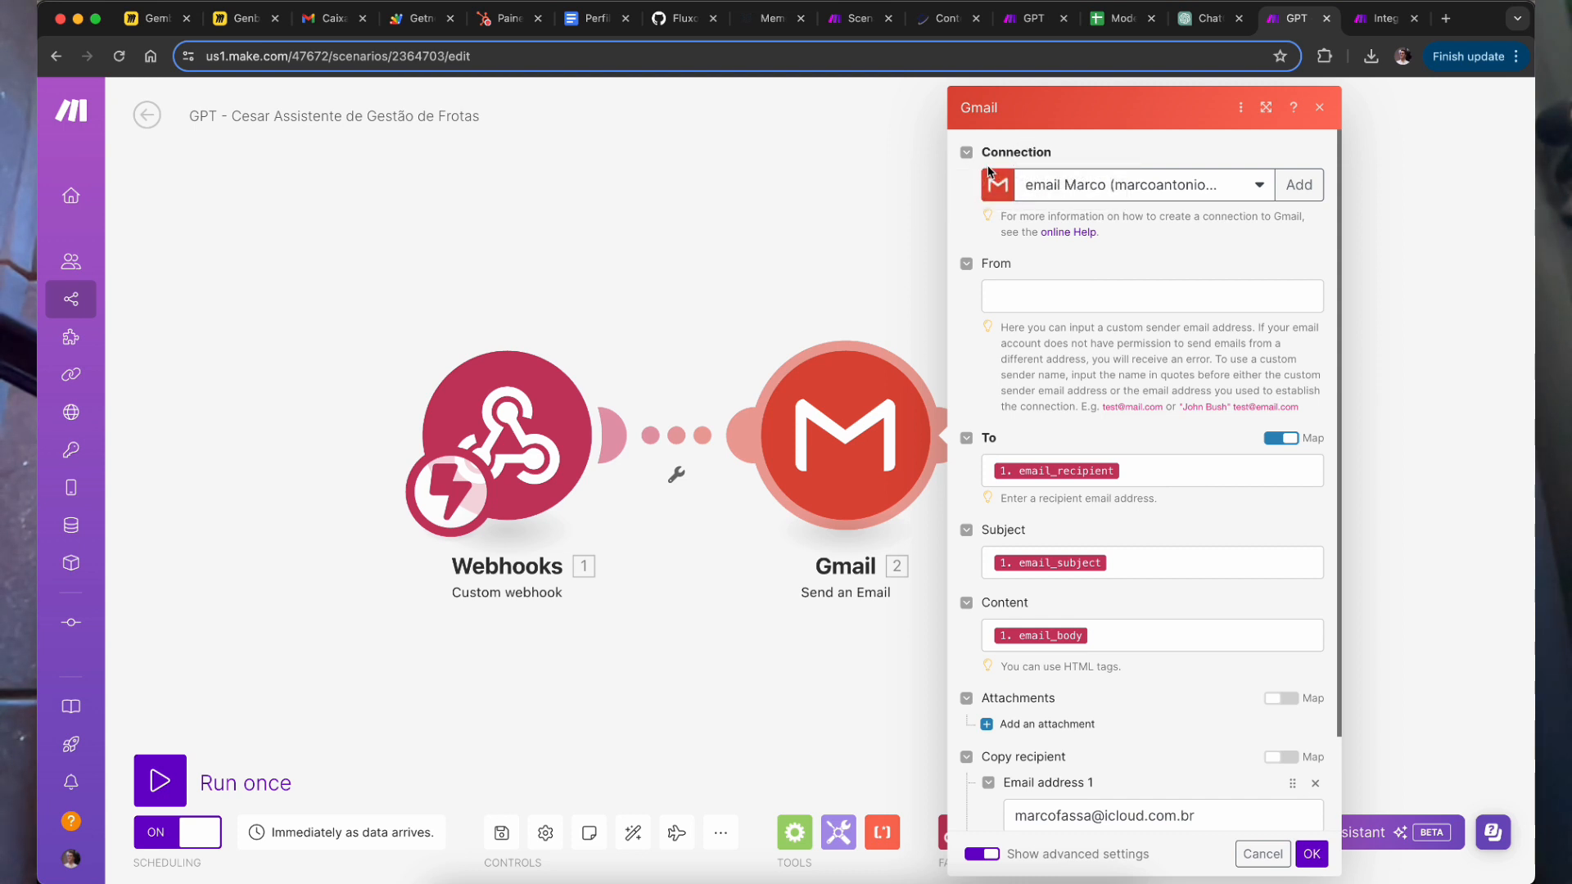
{"action": "left_click", "coordinate": [1300, 186]}
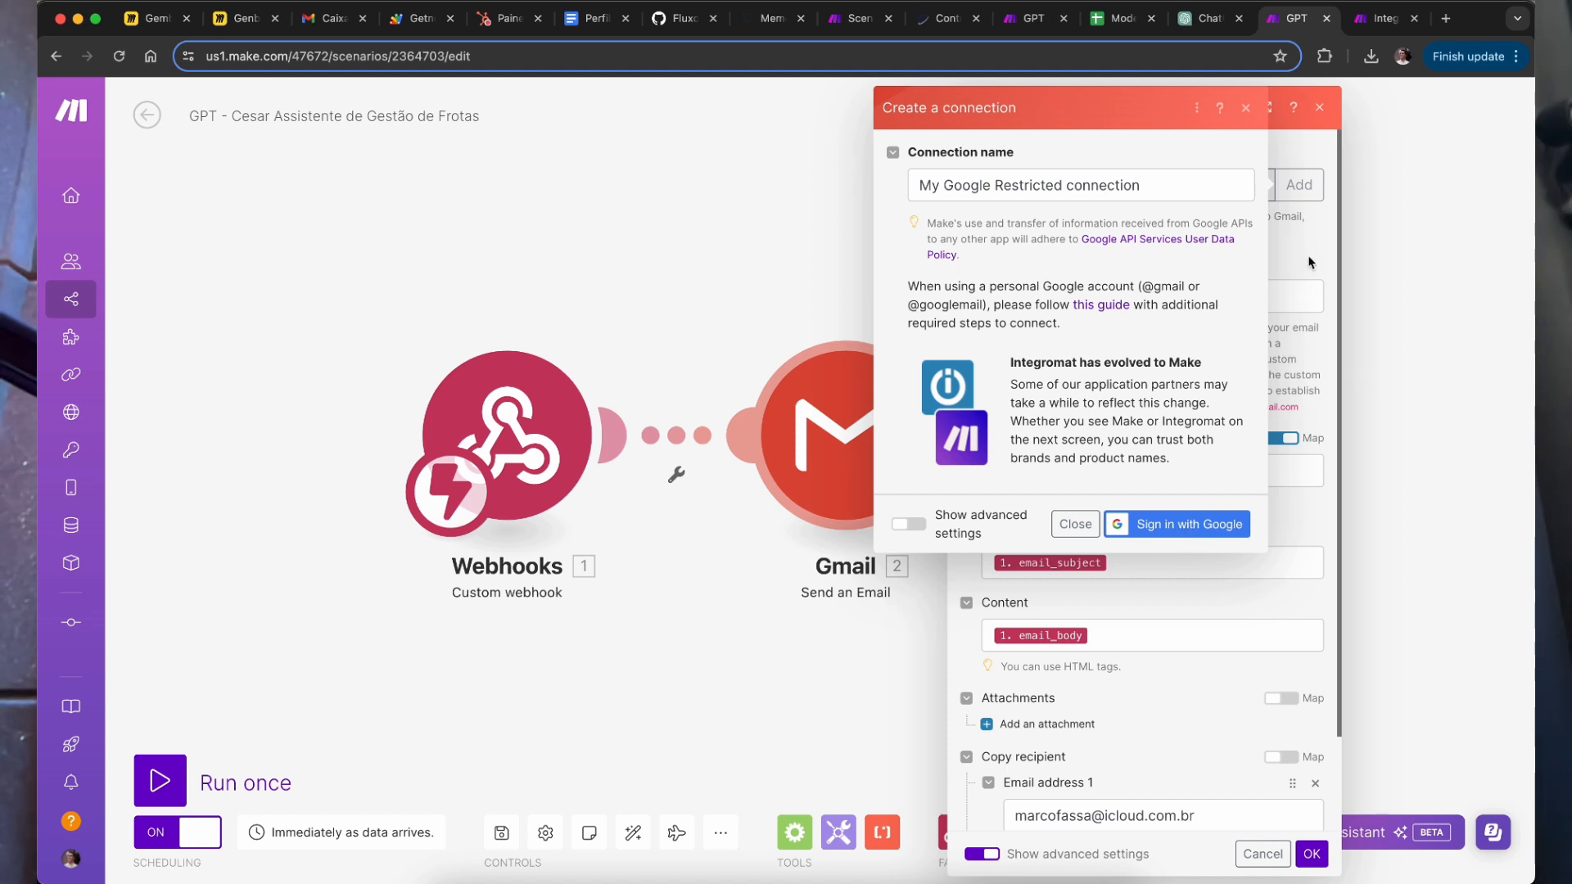
{"action": "left_click", "coordinate": [1073, 523]}
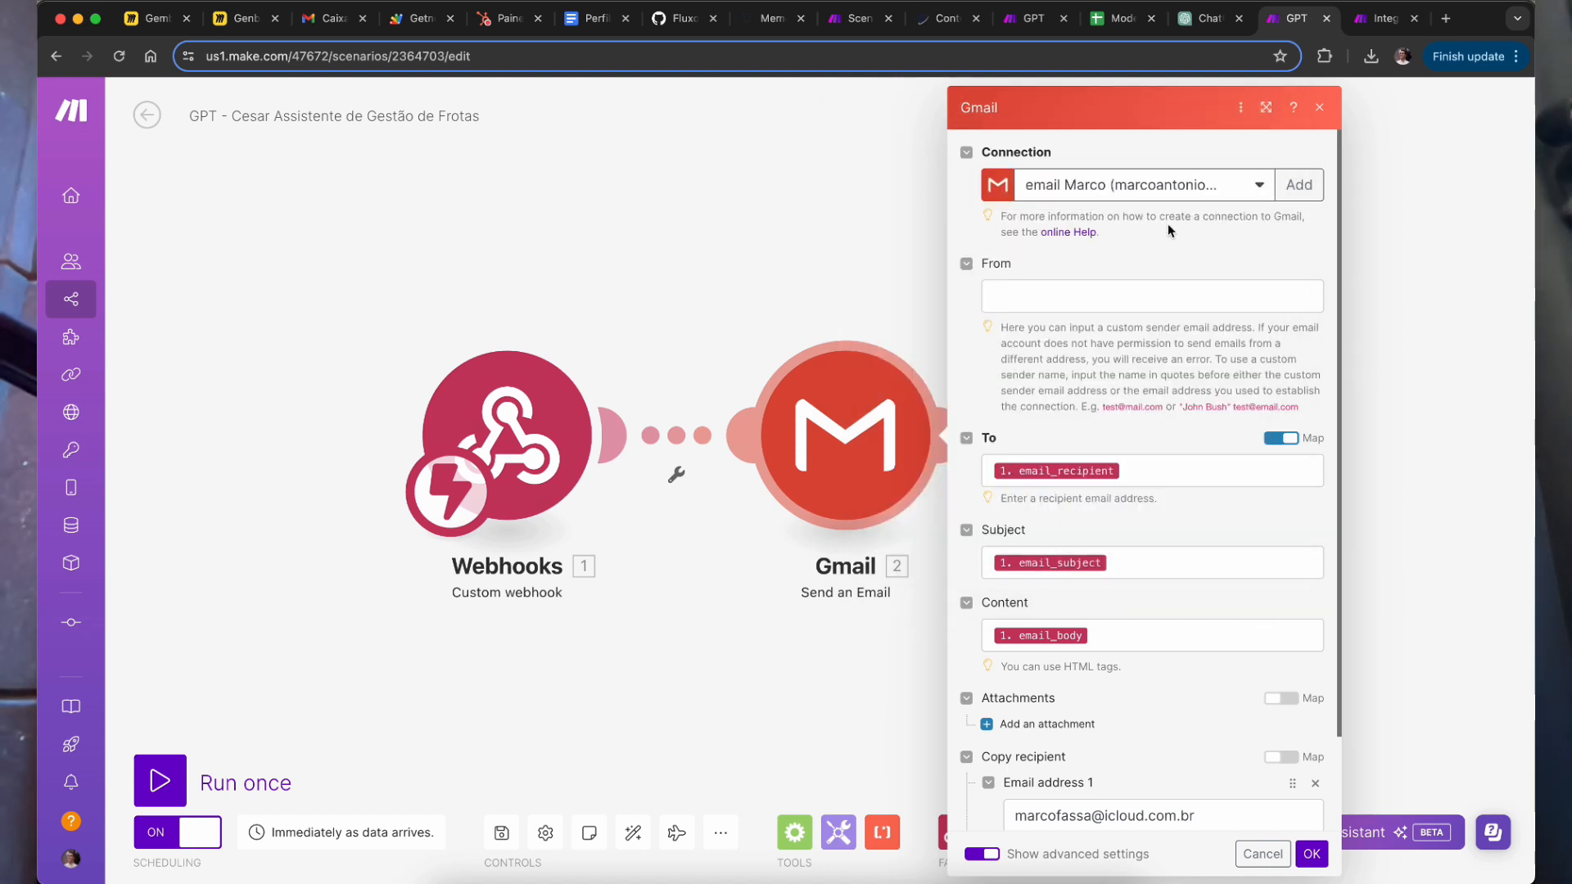
{"action": "left_click", "coordinate": [1455, 255]}
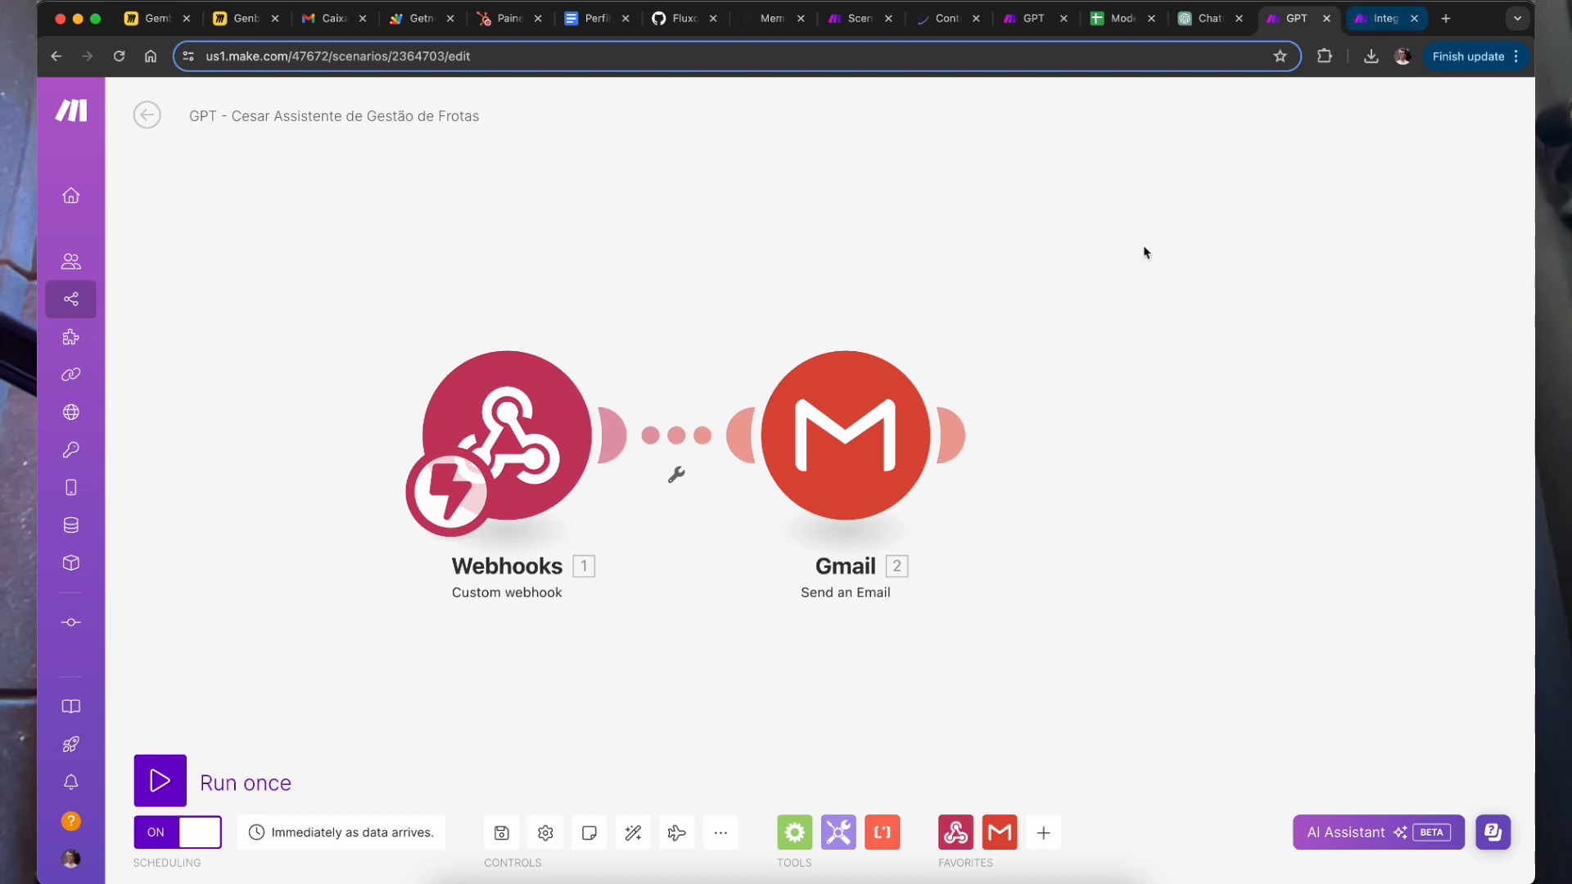
{"action": "left_click", "coordinate": [953, 435]}
Step: Search 'email' in the module picker and add the built-in Email app's 'Send an Email' action after Gmail
{"action": "type", "text": "emal"}
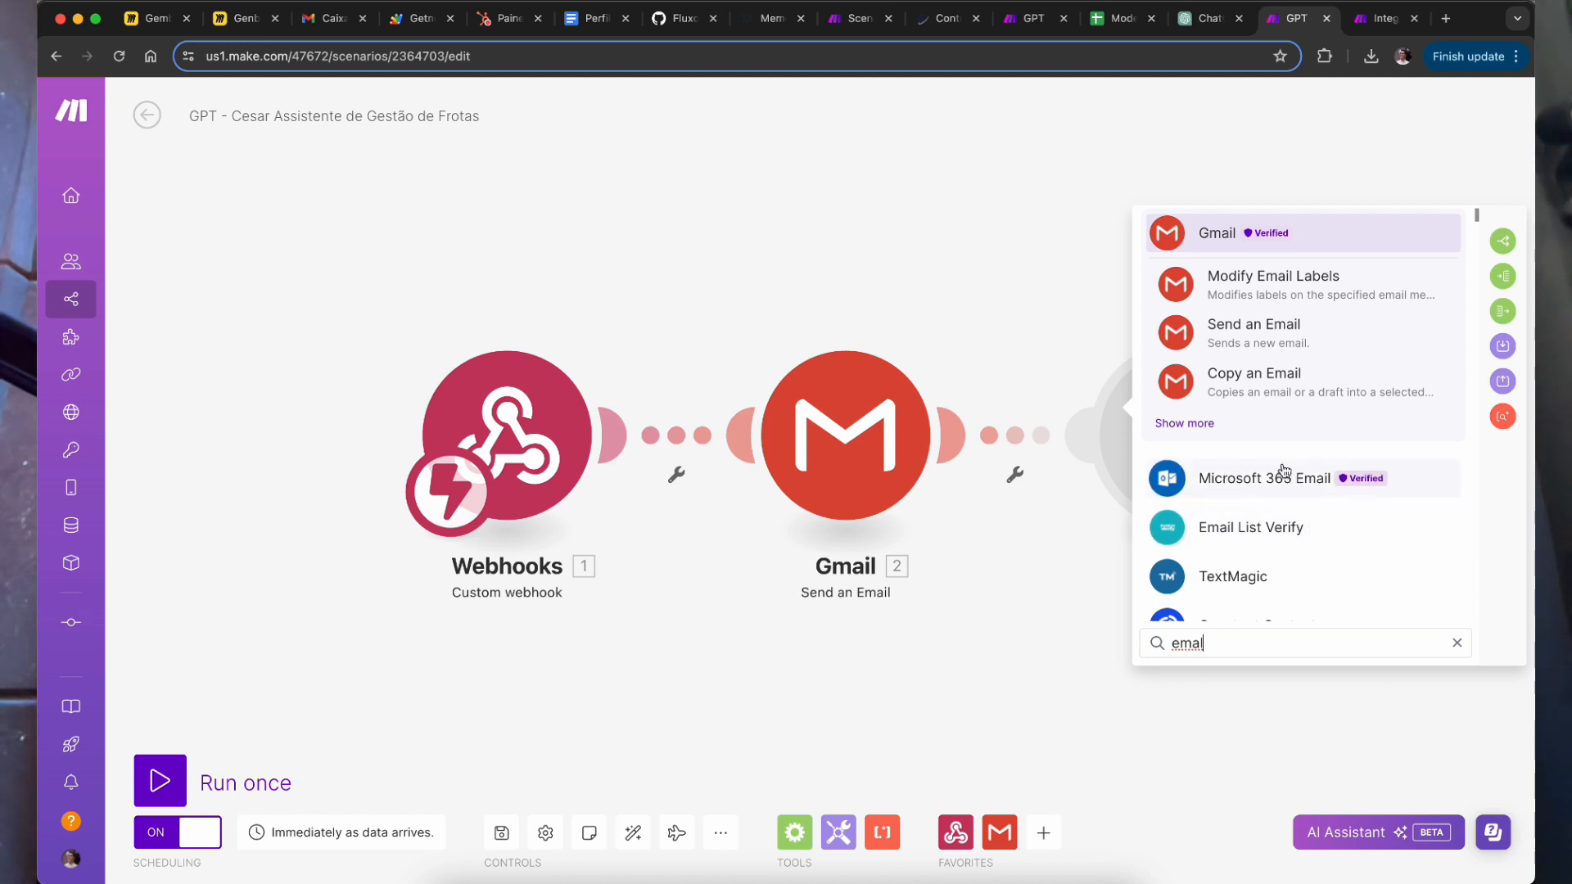
{"action": "scroll", "coordinate": [1281, 524], "scroll_direction": "down", "scroll_amount": 2}
{"action": "scroll", "coordinate": [1267, 573], "scroll_direction": "down", "scroll_amount": 3}
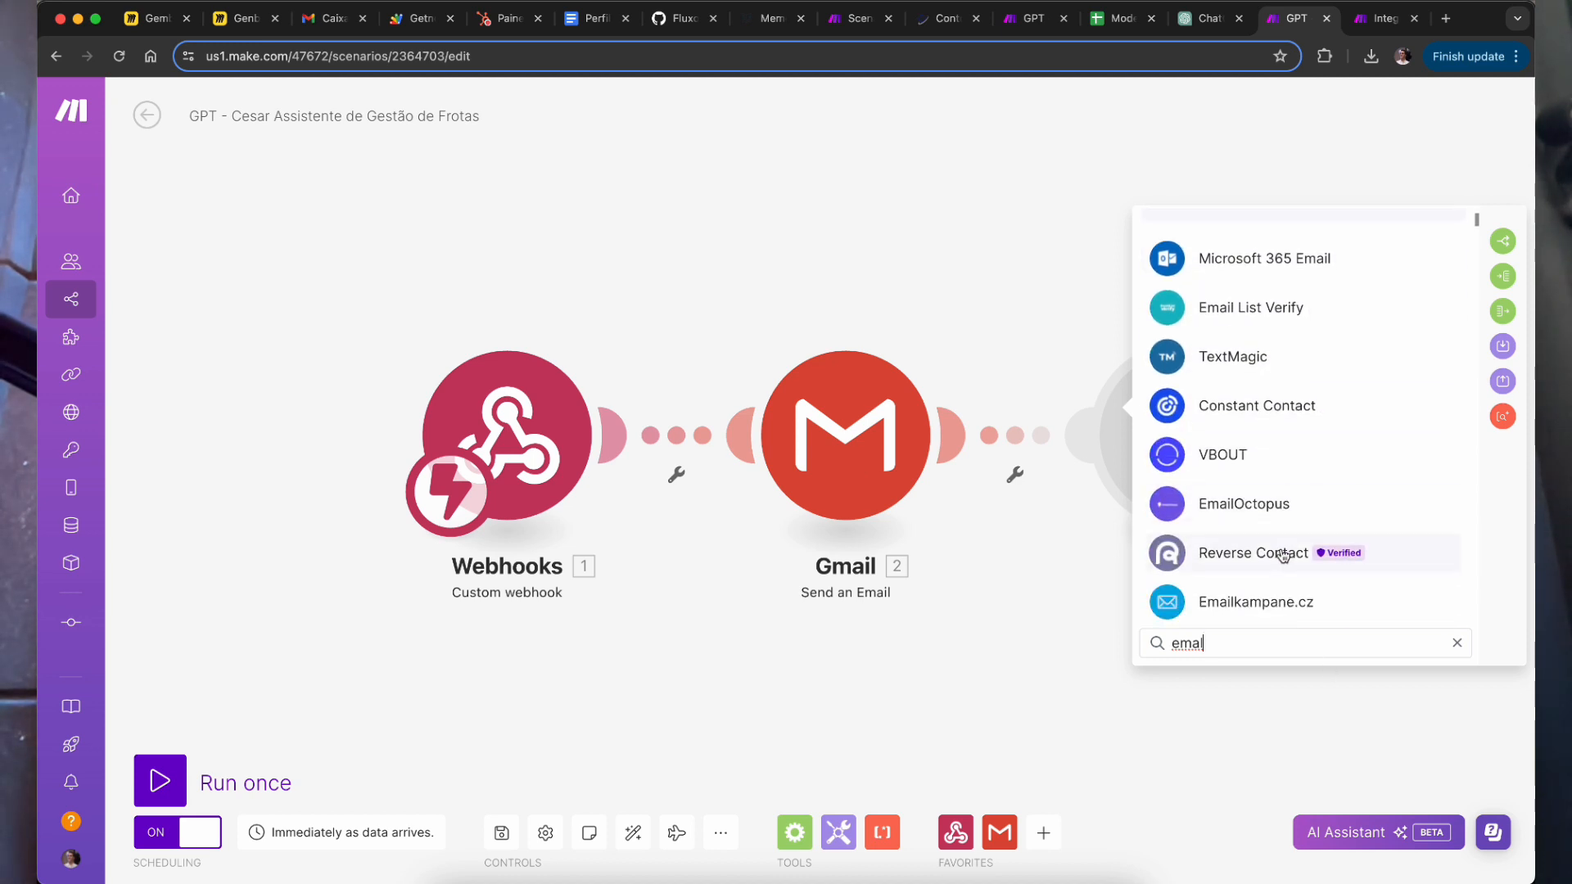
{"action": "scroll", "coordinate": [1302, 564], "scroll_direction": "up", "scroll_amount": 4}
{"action": "key", "text": "super+a"}
{"action": "type", "text": "email"}
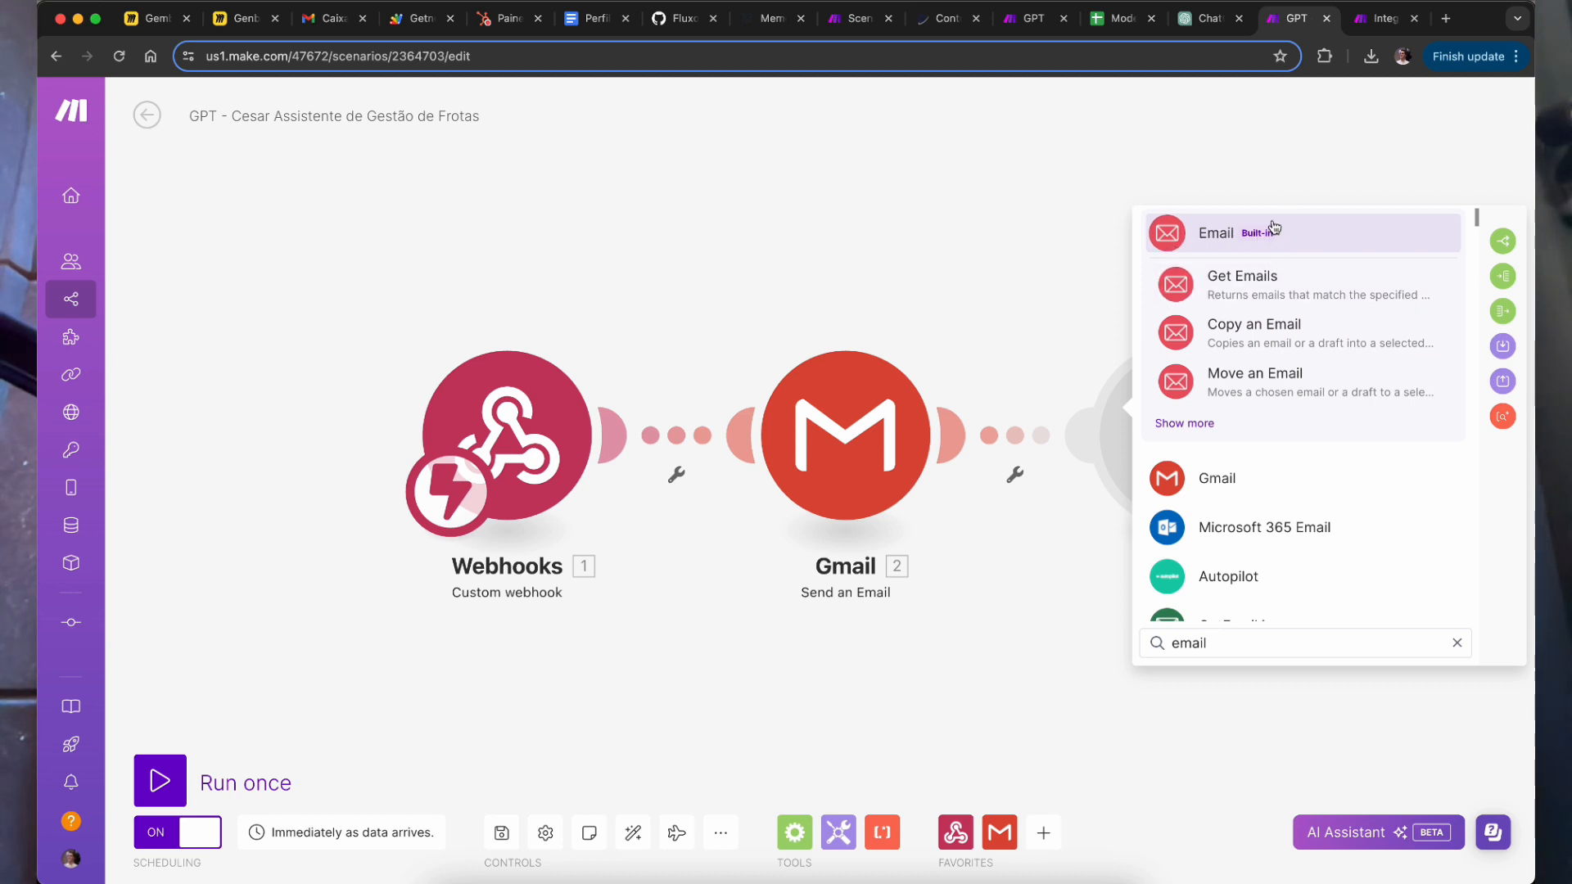
{"action": "left_click", "coordinate": [1201, 239]}
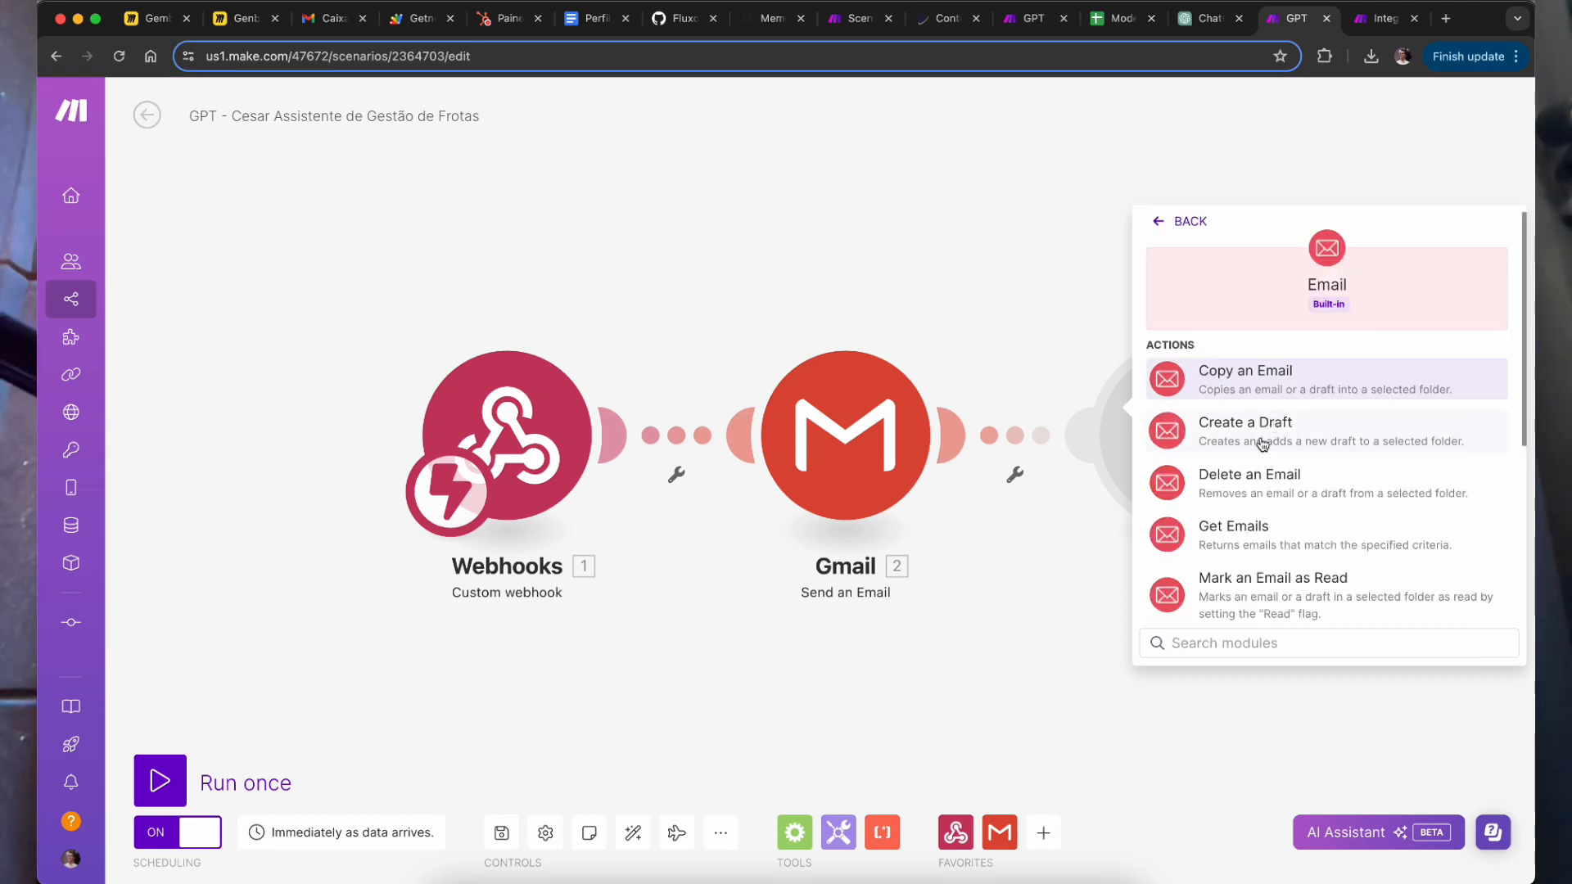
{"action": "scroll", "coordinate": [1343, 584], "scroll_direction": "down", "scroll_amount": 3}
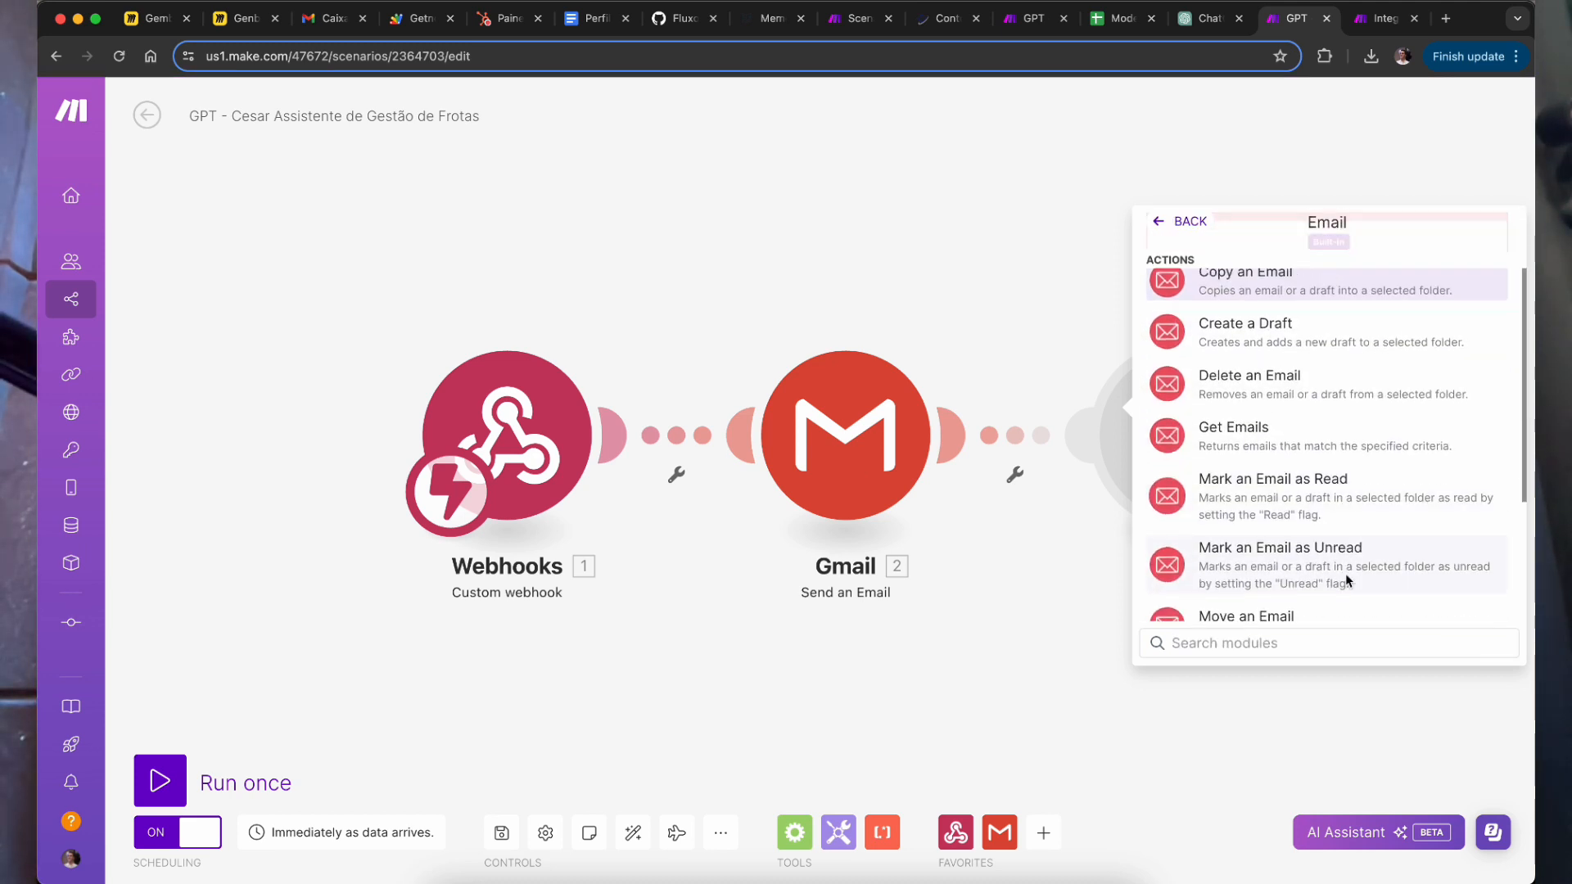
{"action": "scroll", "coordinate": [1302, 603], "scroll_direction": "down", "scroll_amount": 1}
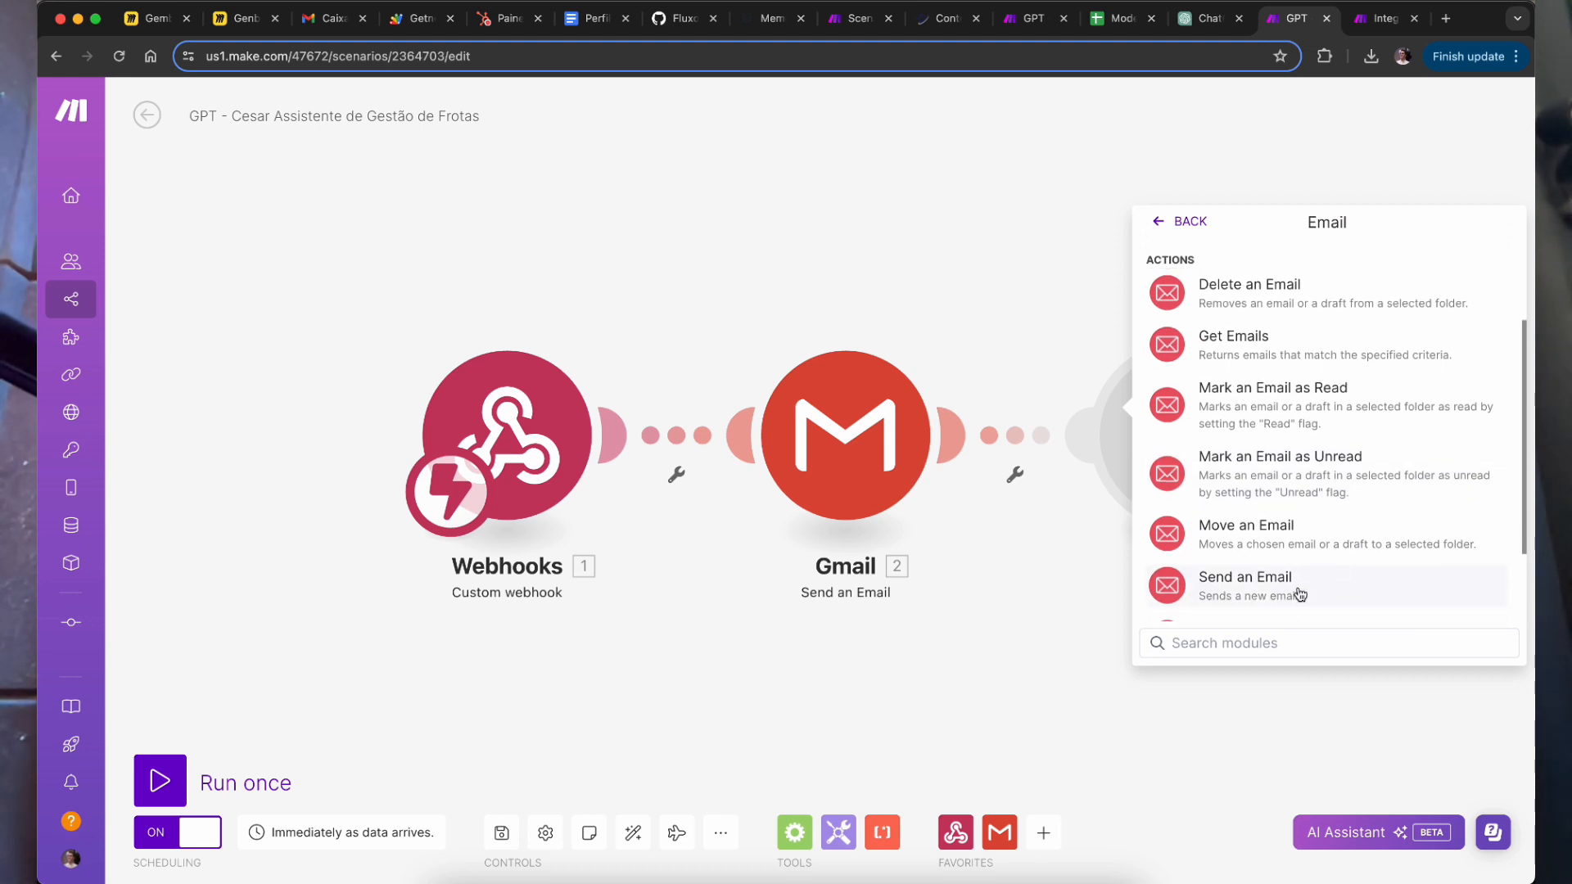
{"action": "left_click", "coordinate": [1301, 593]}
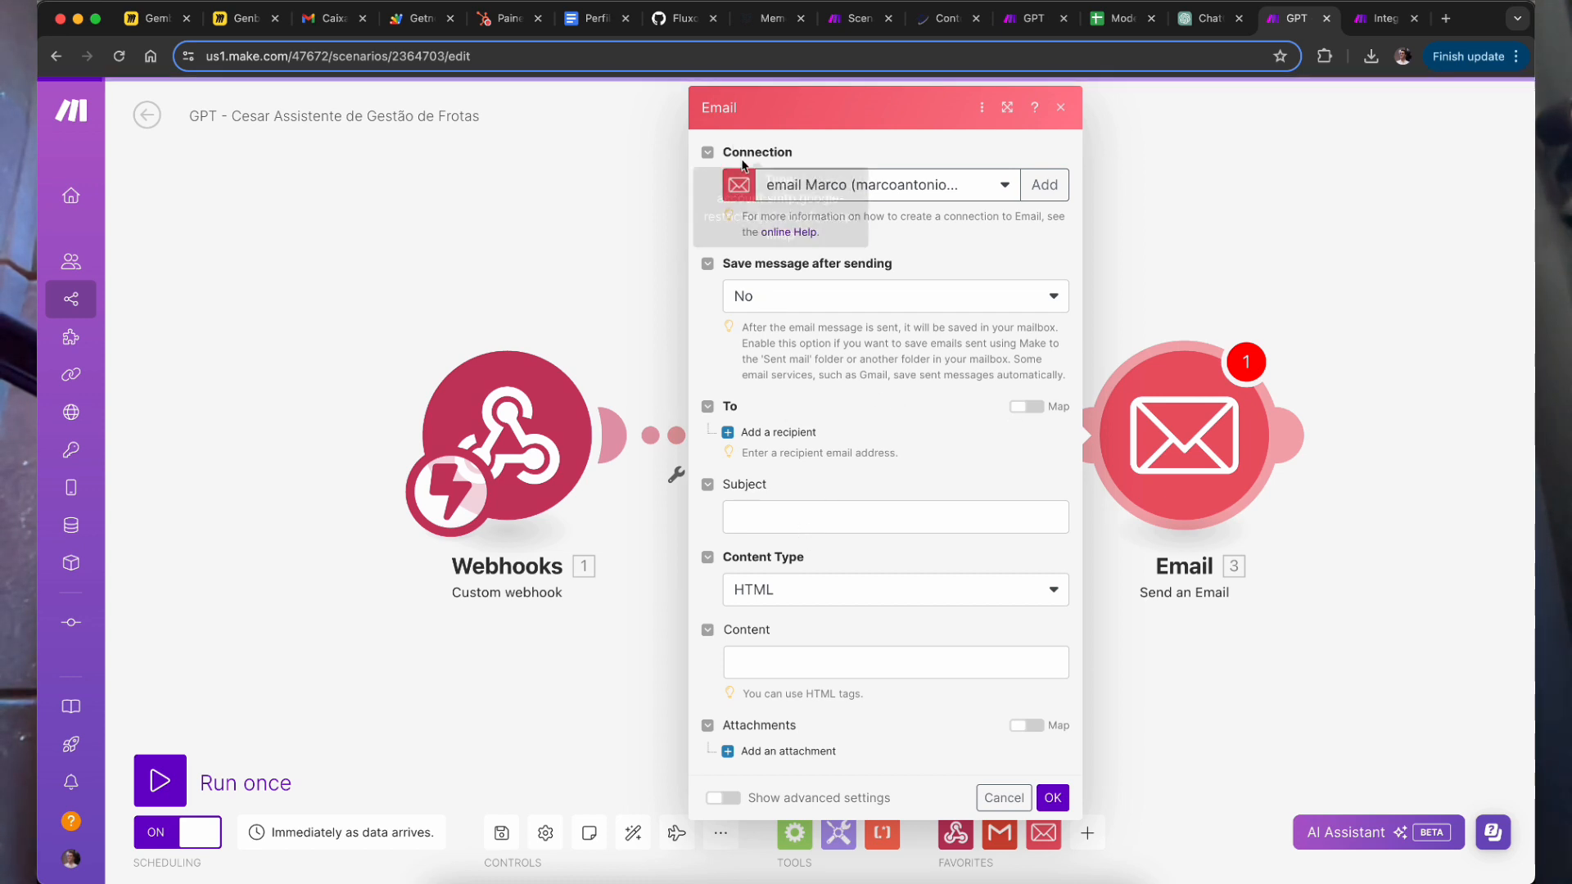
Step: Start an Others (SMTP) connection, browse the email provider list, then close the Email panels unsaved
{"action": "left_click", "coordinate": [938, 182]}
{"action": "left_click", "coordinate": [1051, 180]}
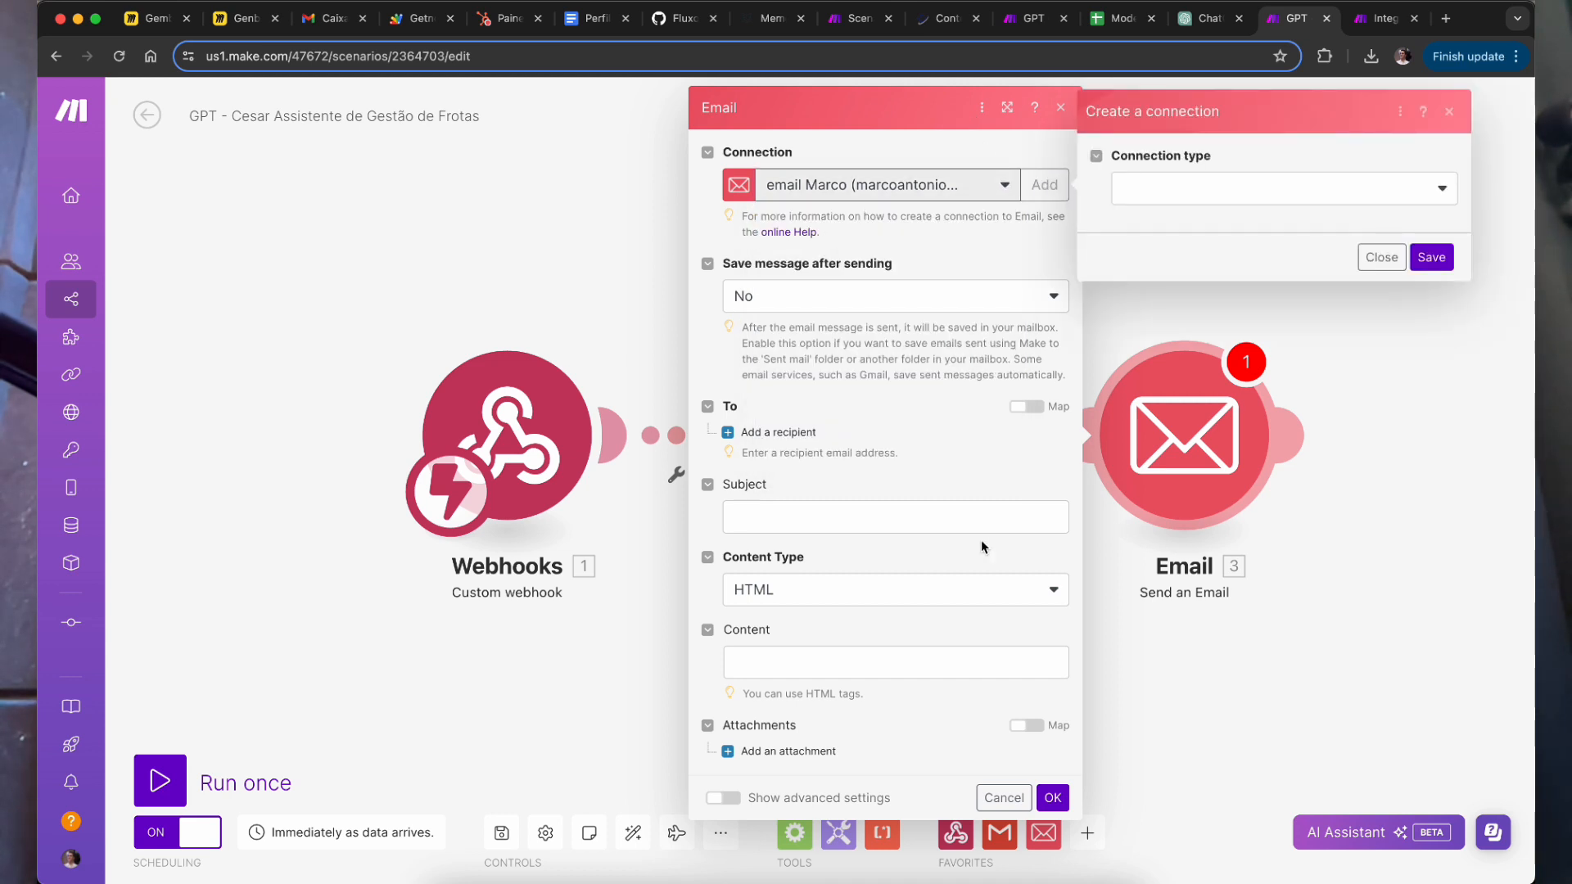
{"action": "left_click", "coordinate": [1220, 195]}
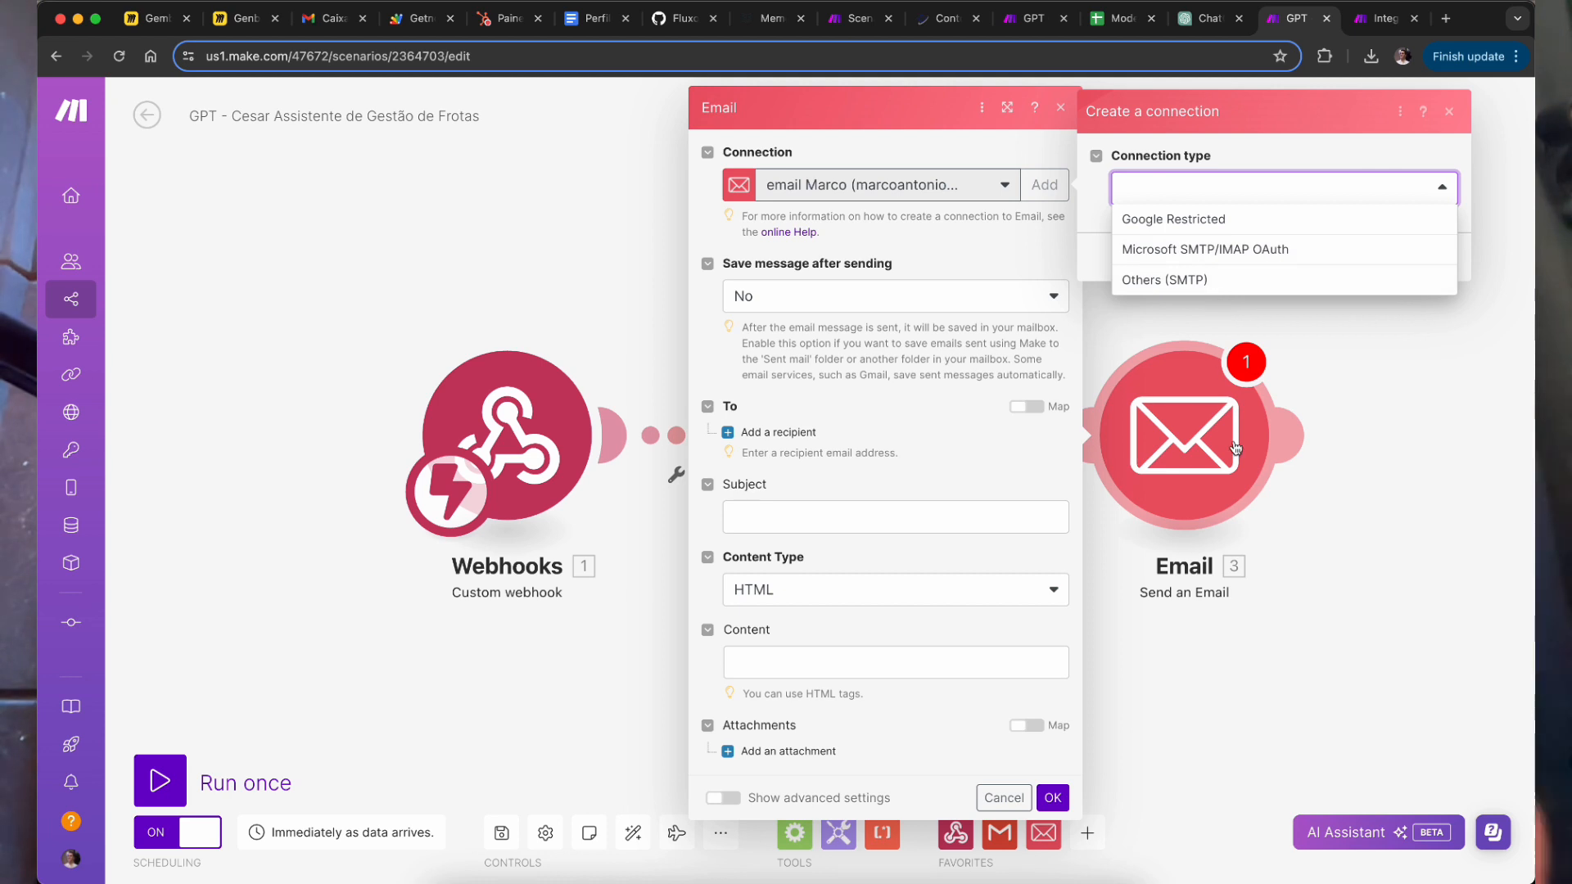
{"action": "left_click", "coordinate": [1155, 281]}
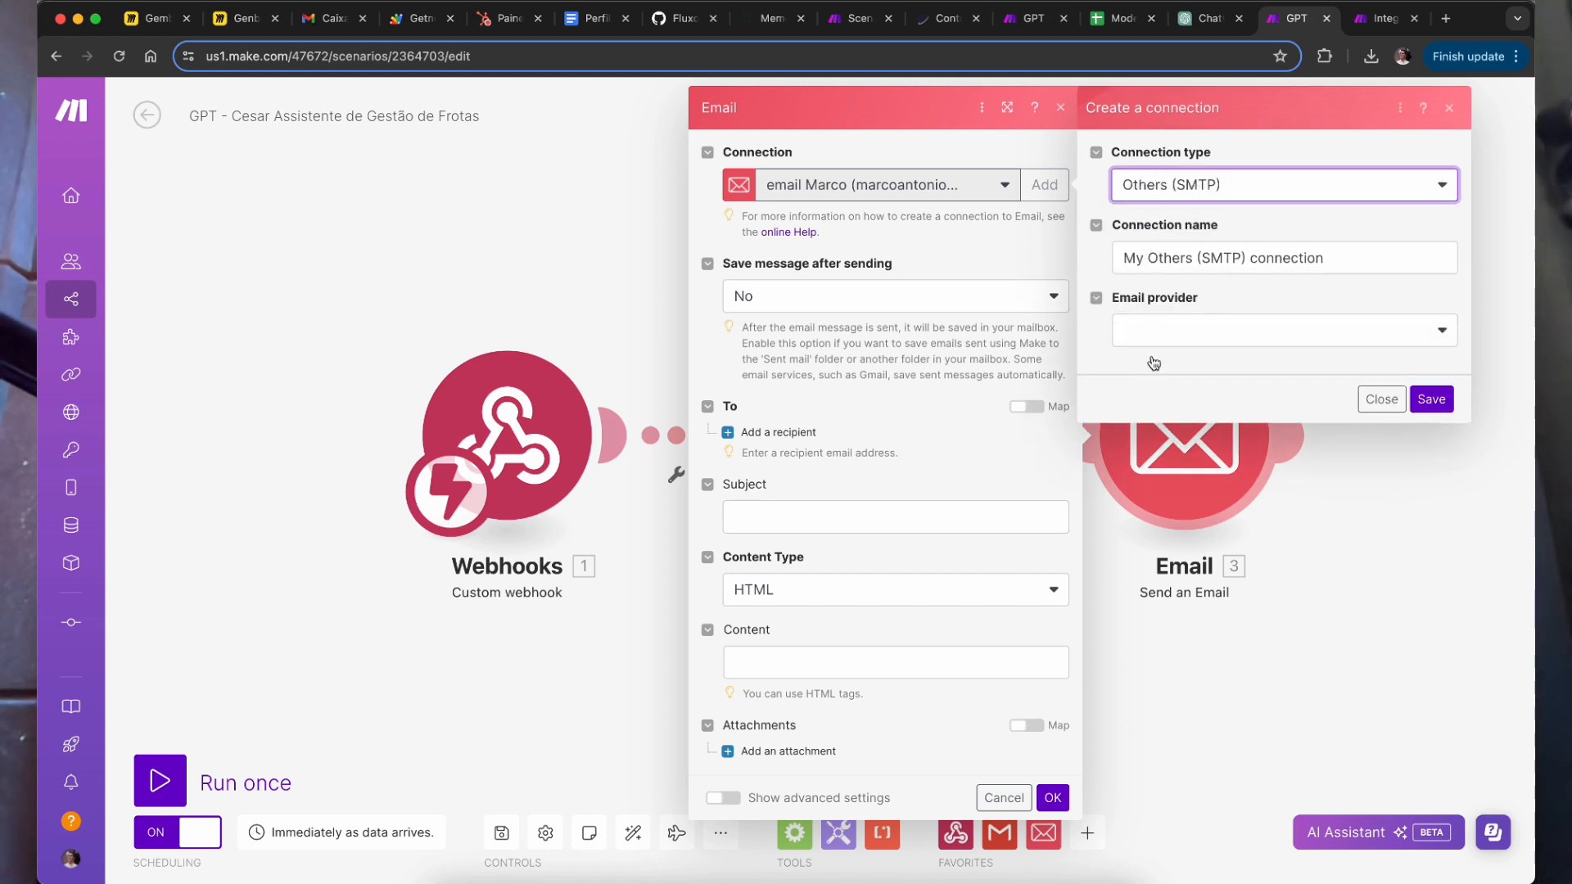
{"action": "left_click", "coordinate": [1282, 350]}
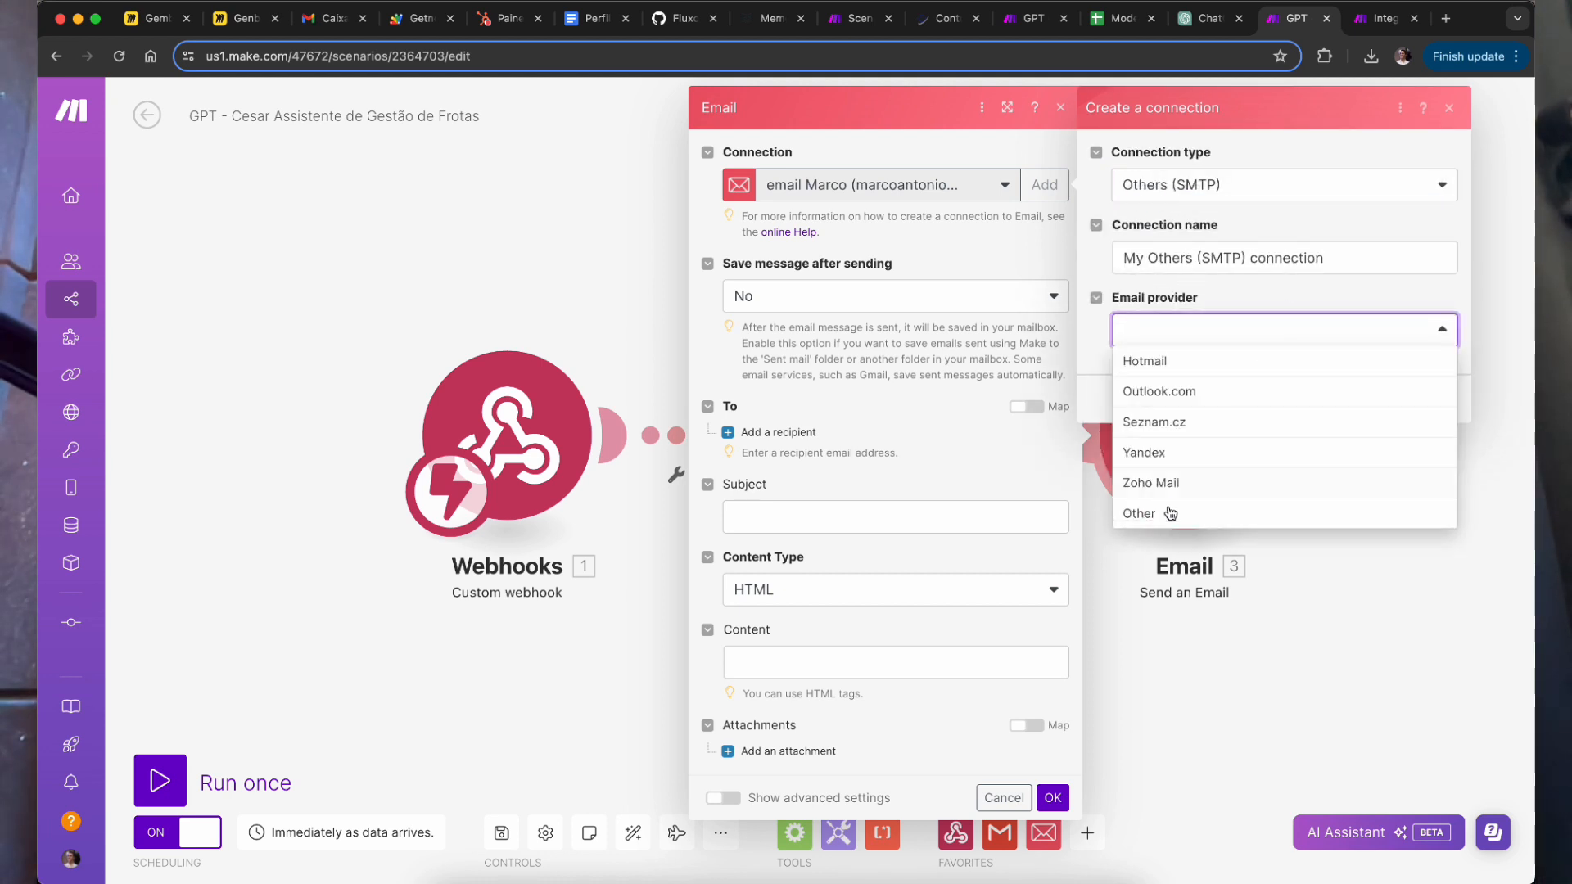
{"action": "left_click", "coordinate": [1186, 257]}
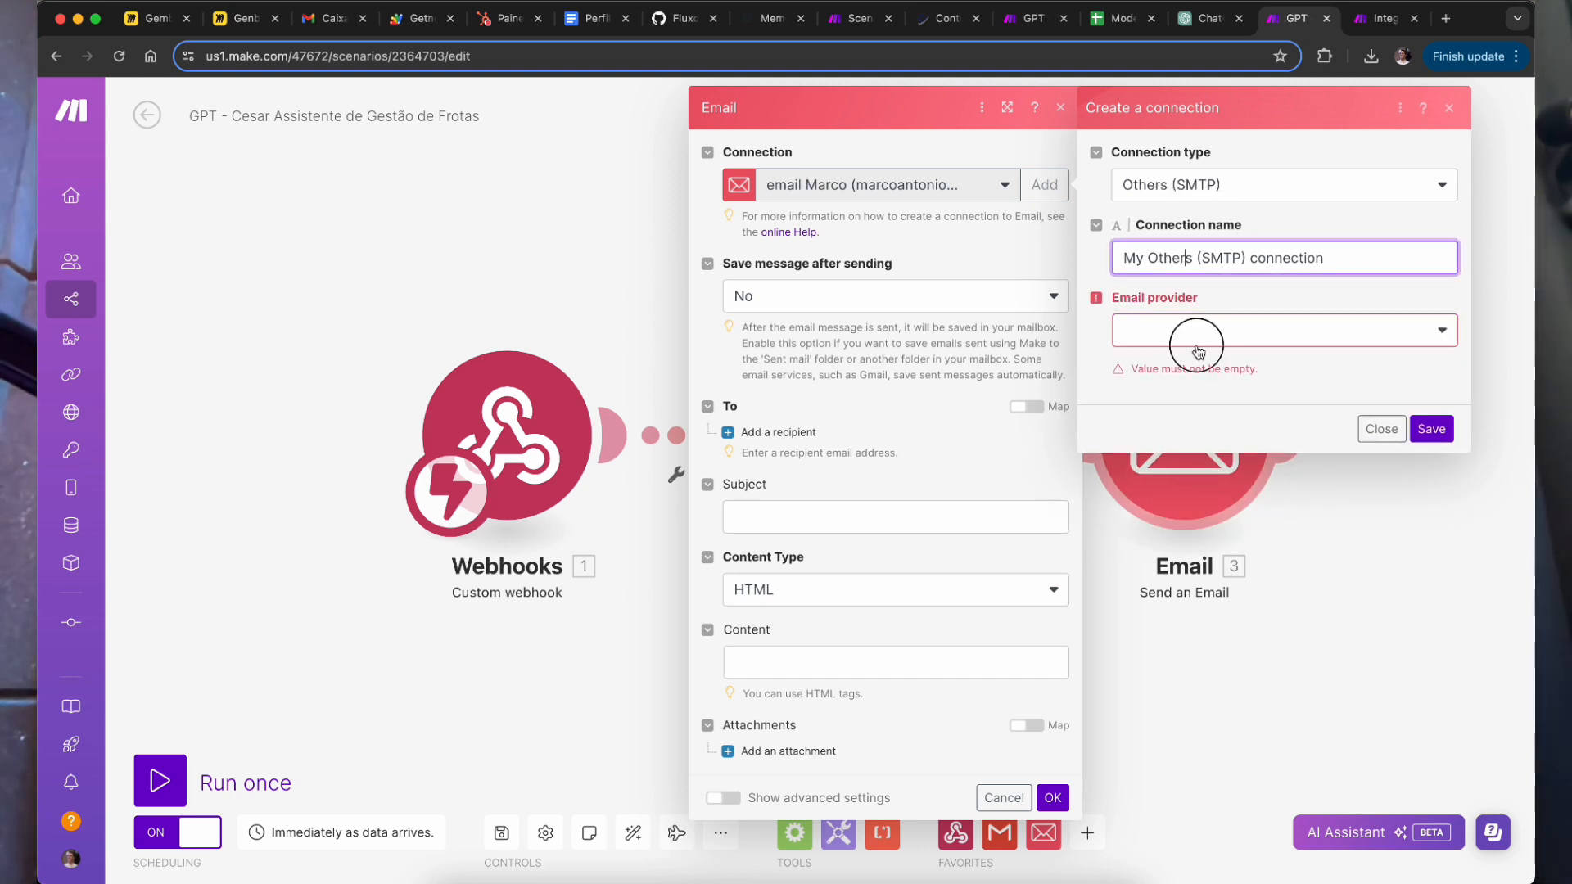
{"action": "left_click", "coordinate": [1232, 332]}
{"action": "left_click", "coordinate": [1280, 288]}
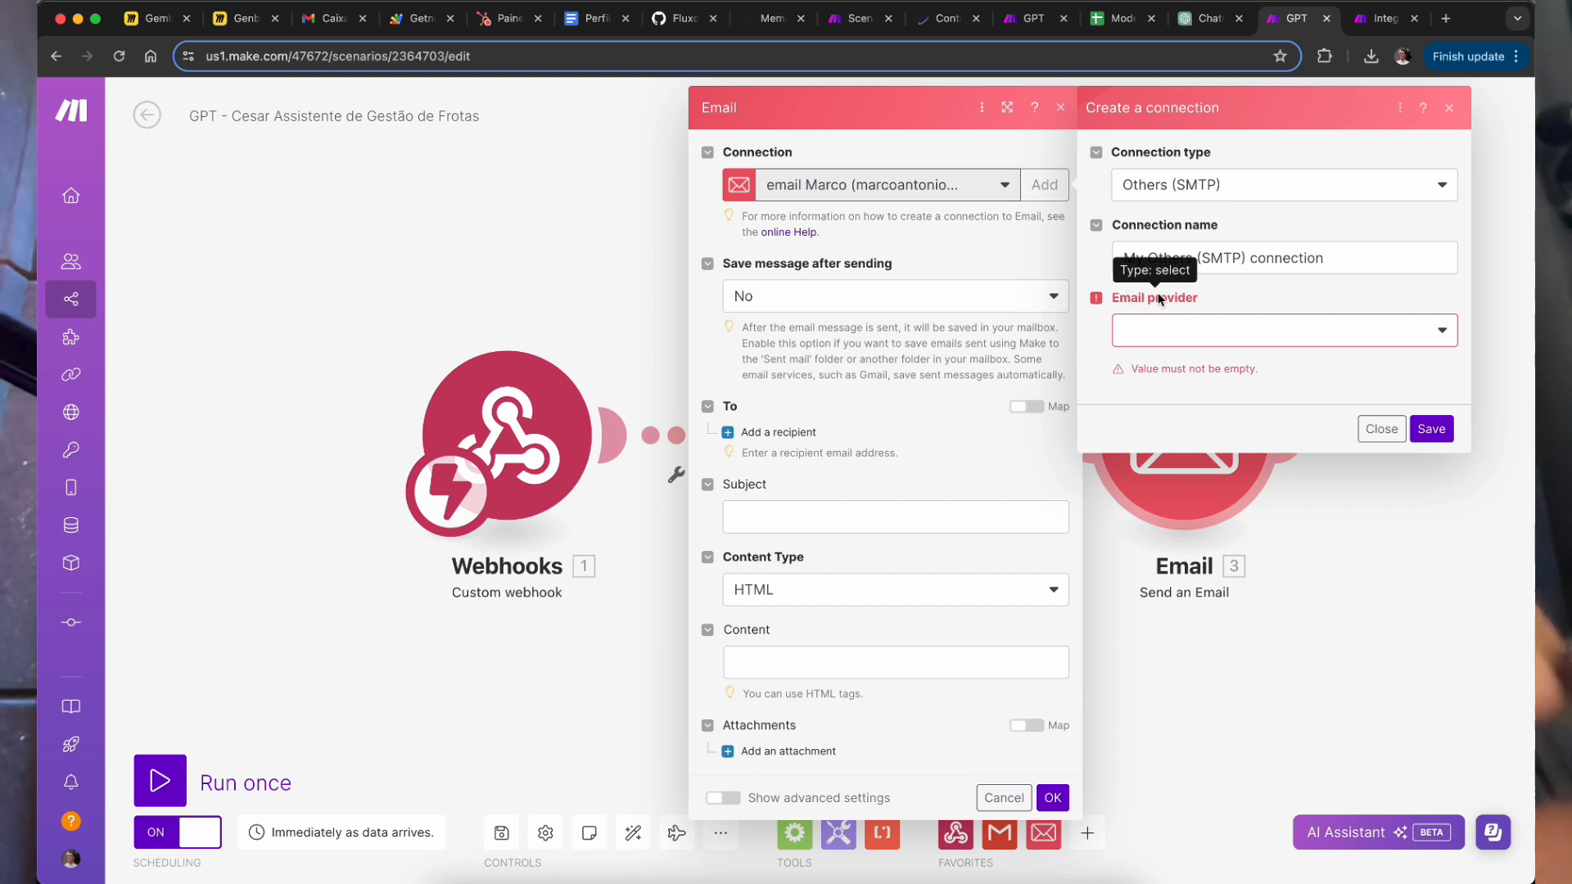
{"action": "left_click", "coordinate": [1369, 619]}
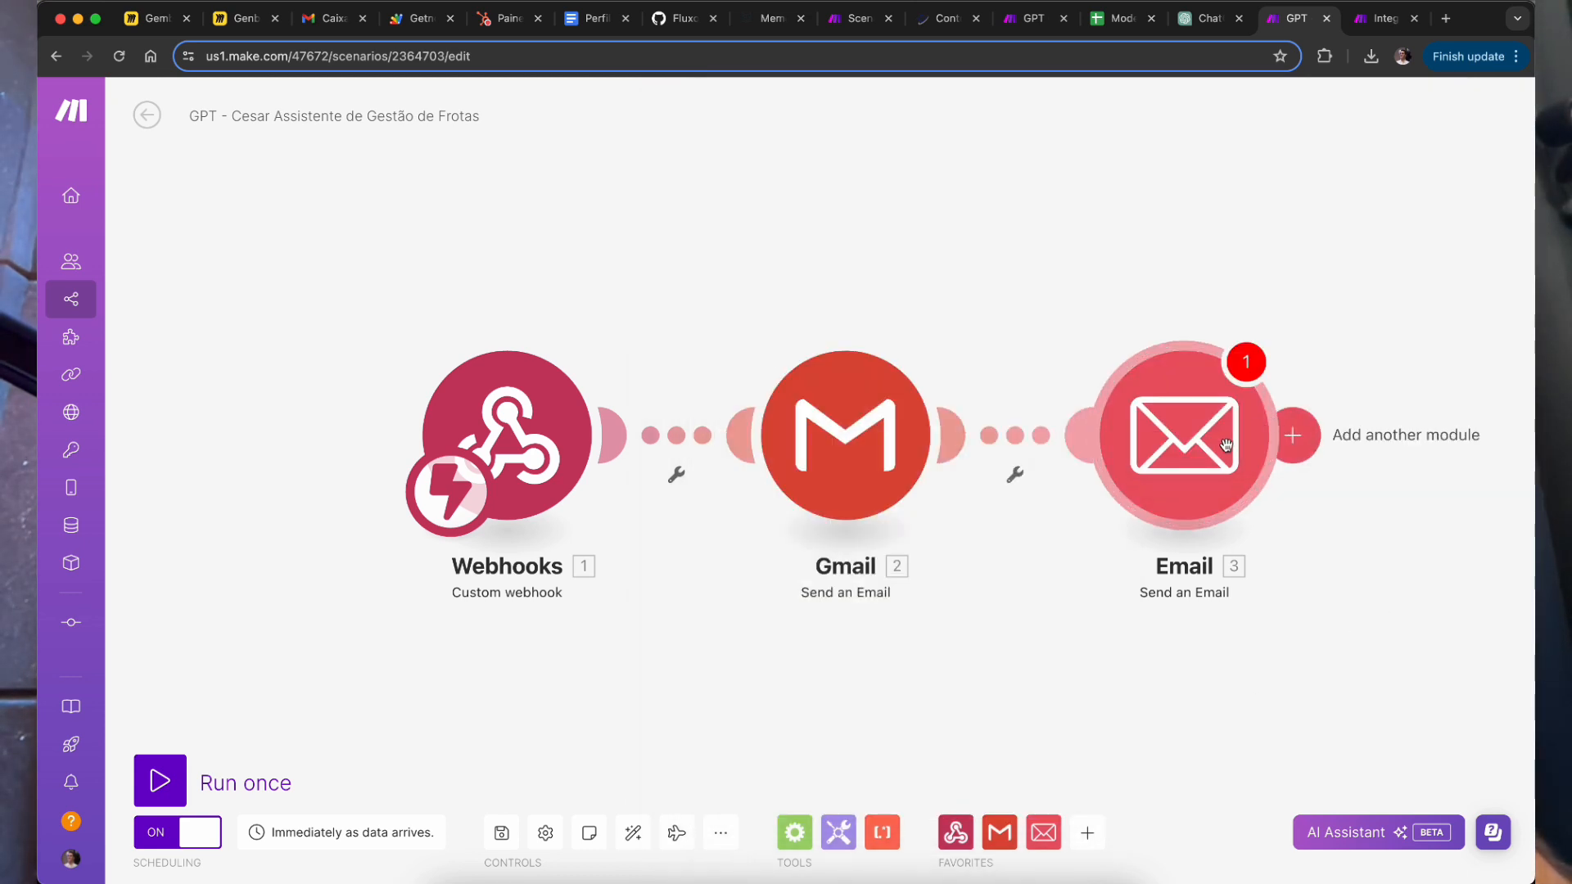
Step: Delete the Email module, check Gmail's mapped recipient, subject and body, then view ChatGPT's sendEmail schema
{"action": "right_click", "coordinate": [1128, 442]}
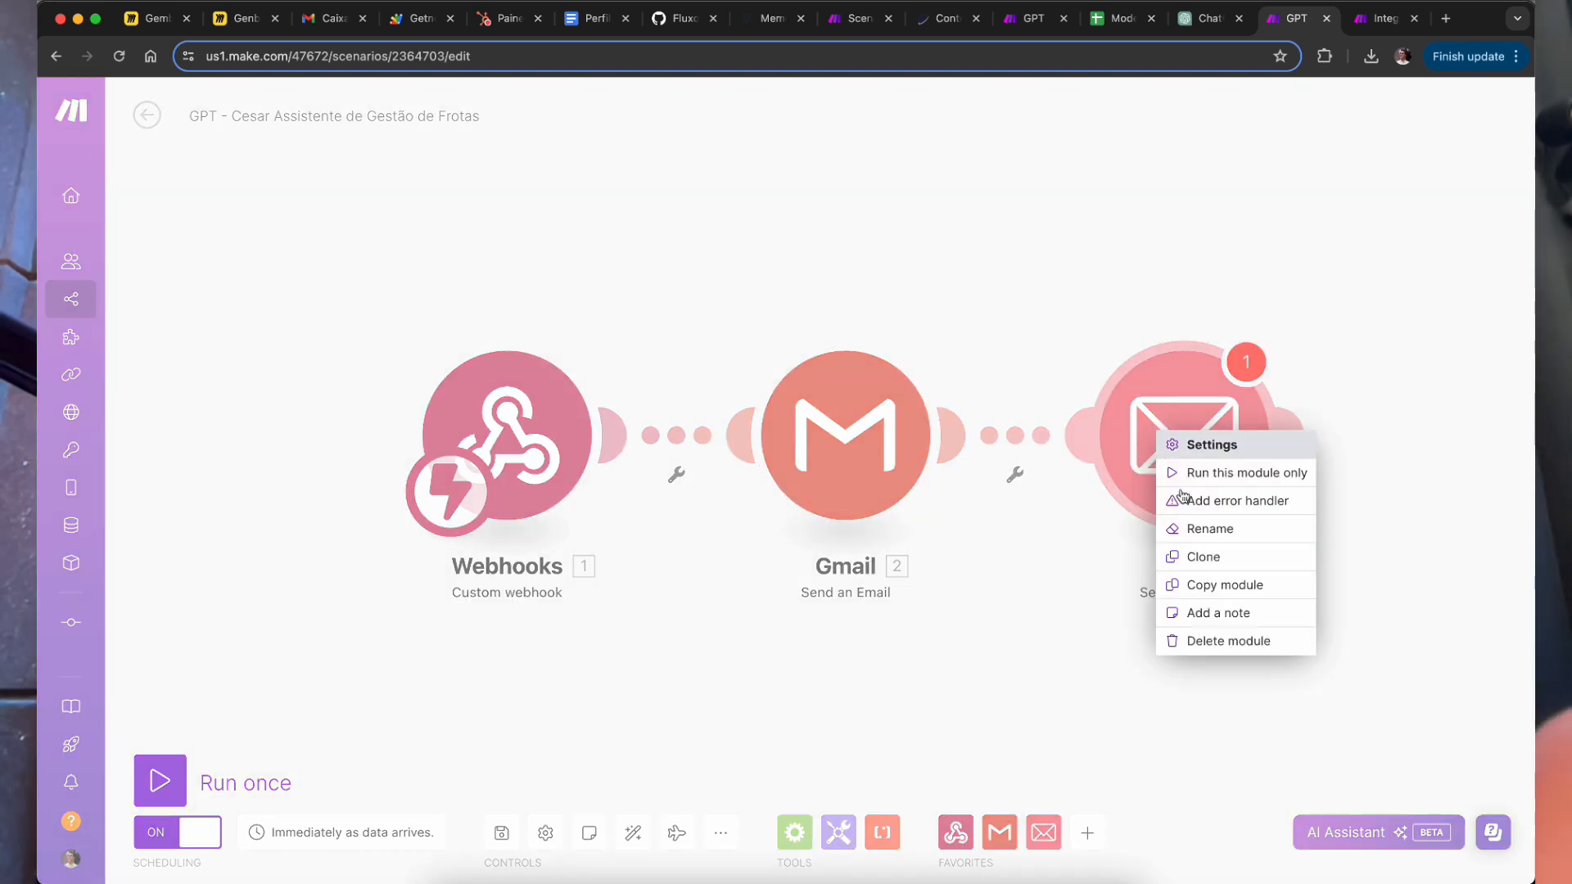
{"action": "left_click", "coordinate": [1205, 639]}
{"action": "left_click", "coordinate": [858, 455]}
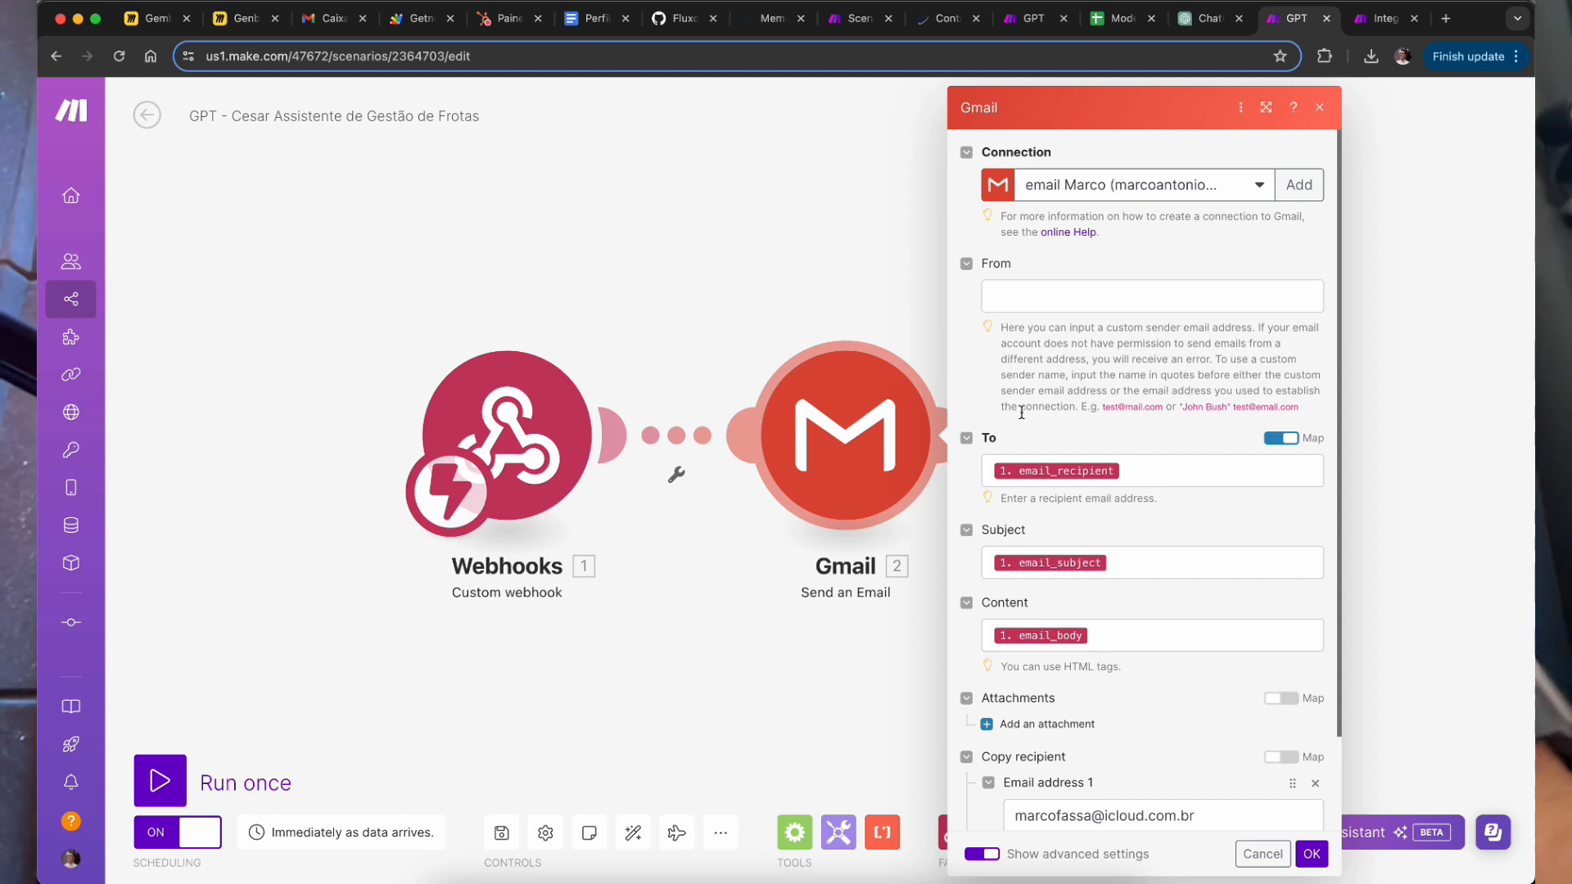
{"action": "scroll", "coordinate": [1025, 353], "scroll_direction": "down", "scroll_amount": 2}
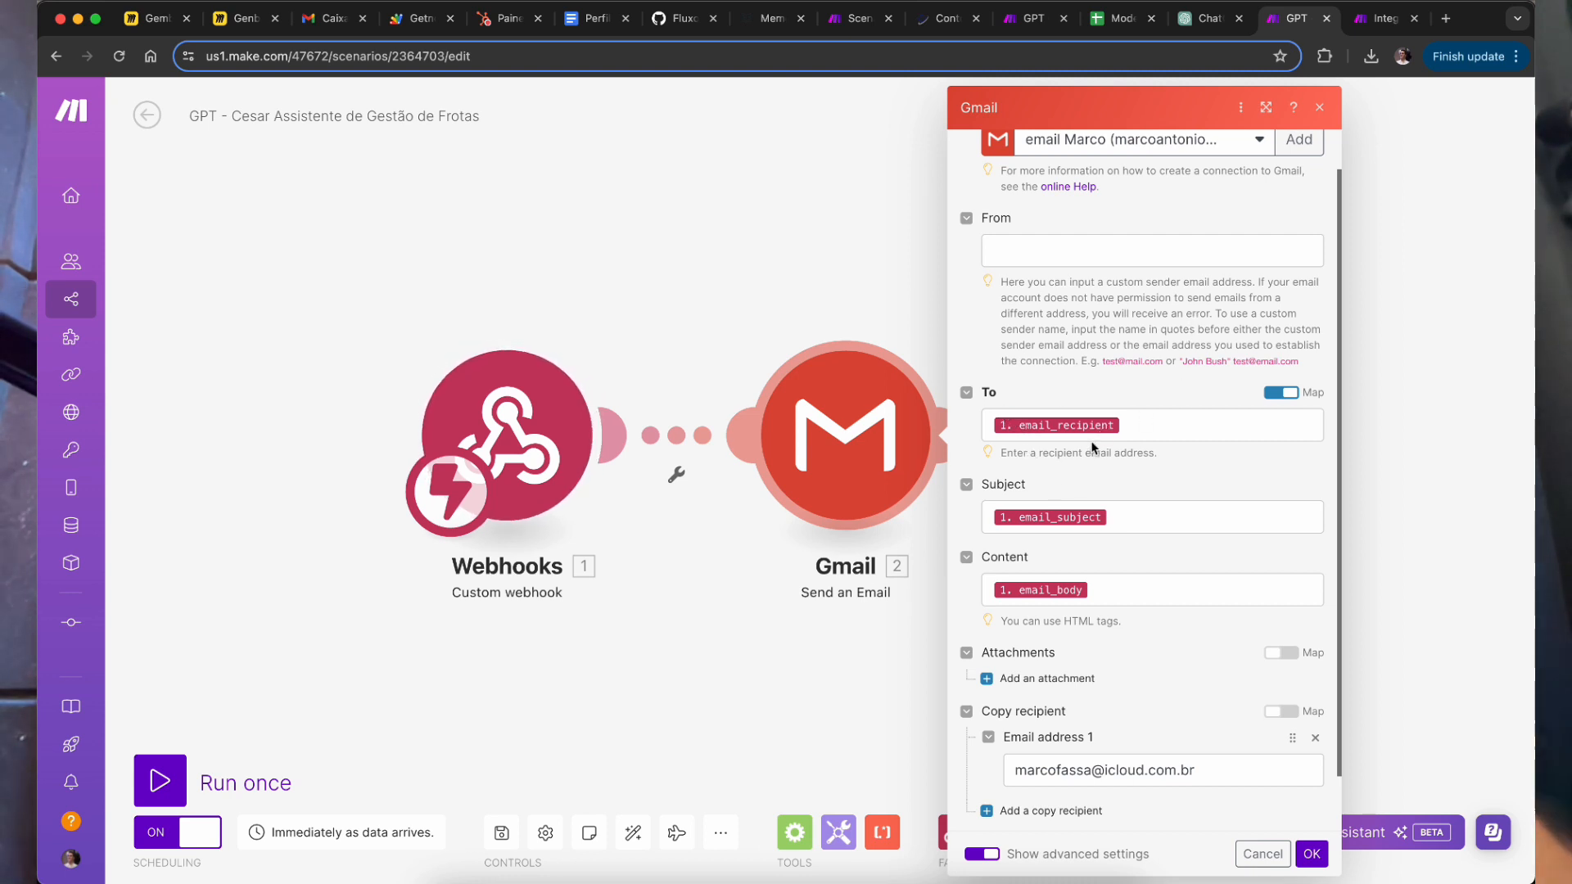
{"action": "scroll", "coordinate": [1091, 444], "scroll_direction": "down", "scroll_amount": 3}
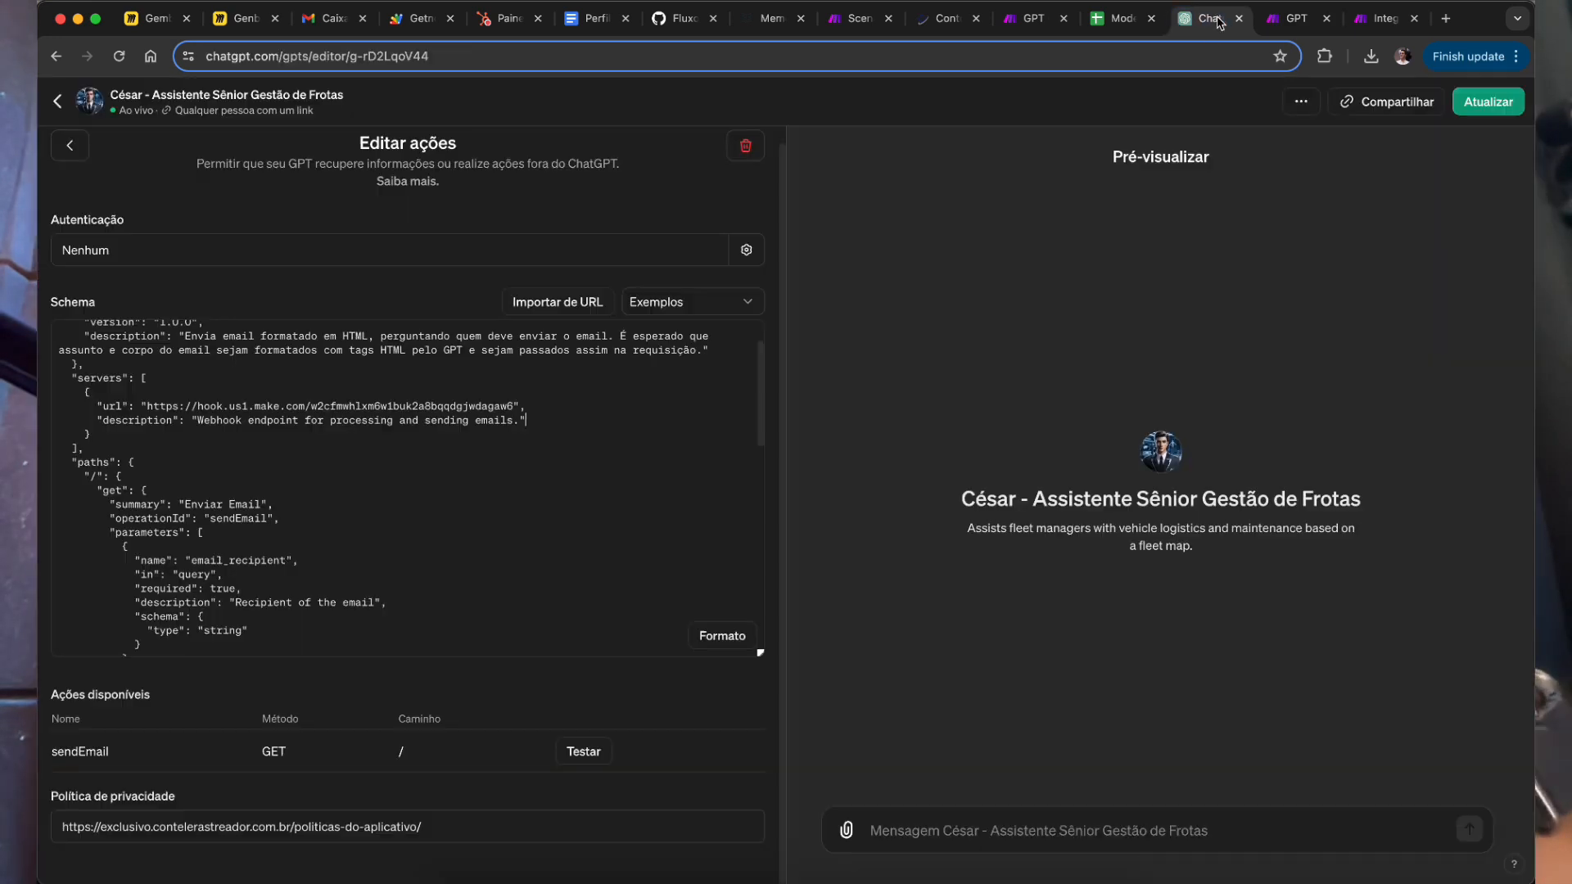
{"action": "left_click", "coordinate": [1219, 17]}
{"action": "left_click_drag", "start_coordinate": [127, 350], "coordinate": [282, 647]}
Step: Compare the Make scenarios with the GPT action editor, then exit the GPT editor
{"action": "left_click", "coordinate": [511, 481]}
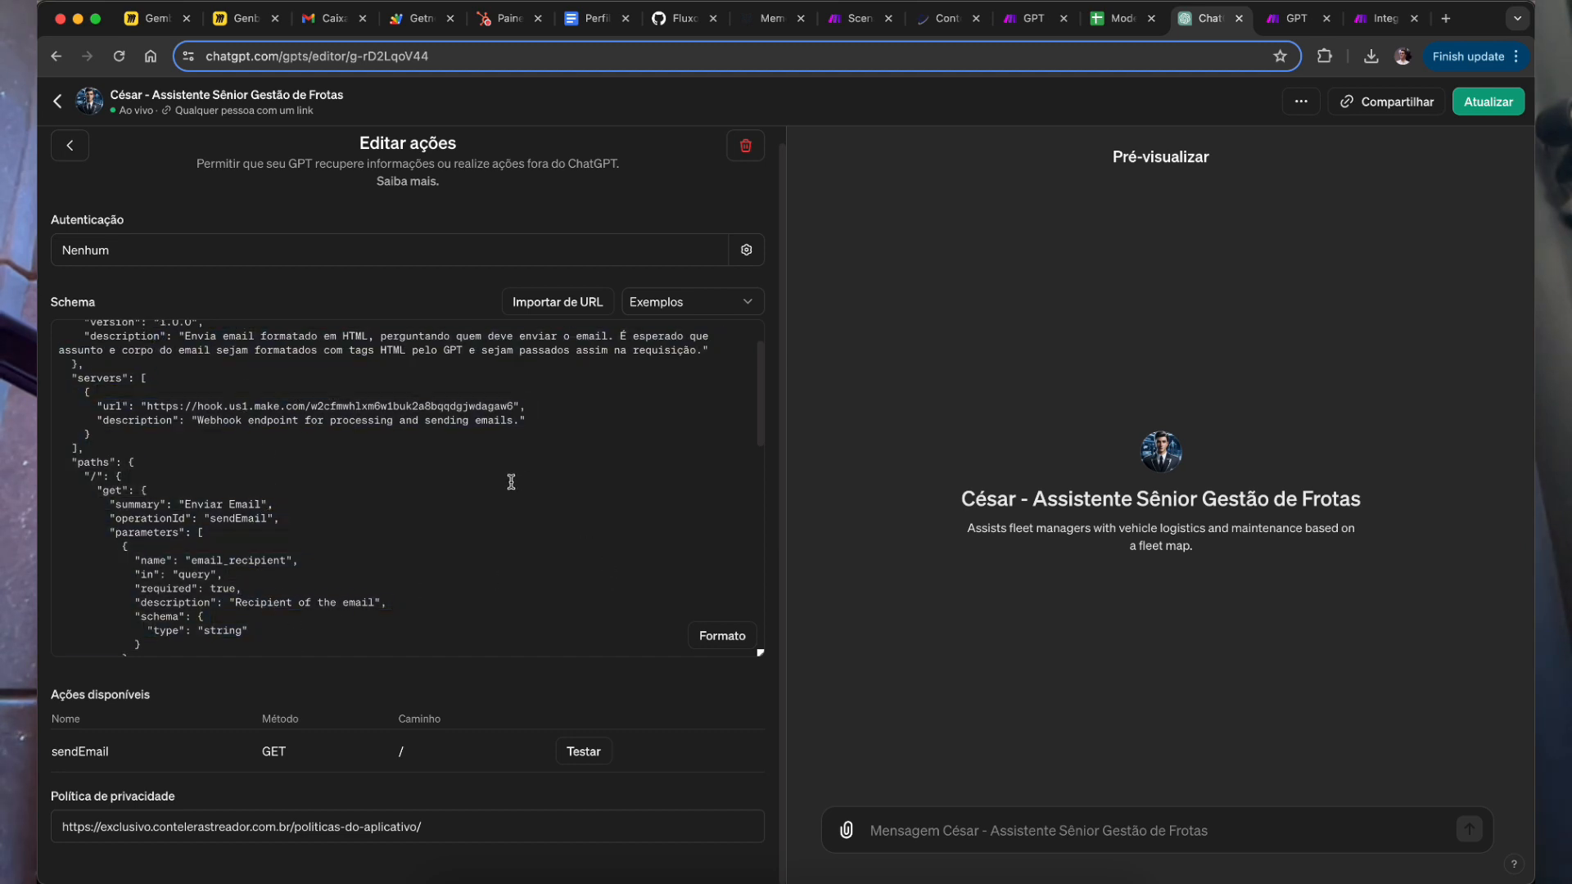
{"action": "left_click", "coordinate": [1292, 20]}
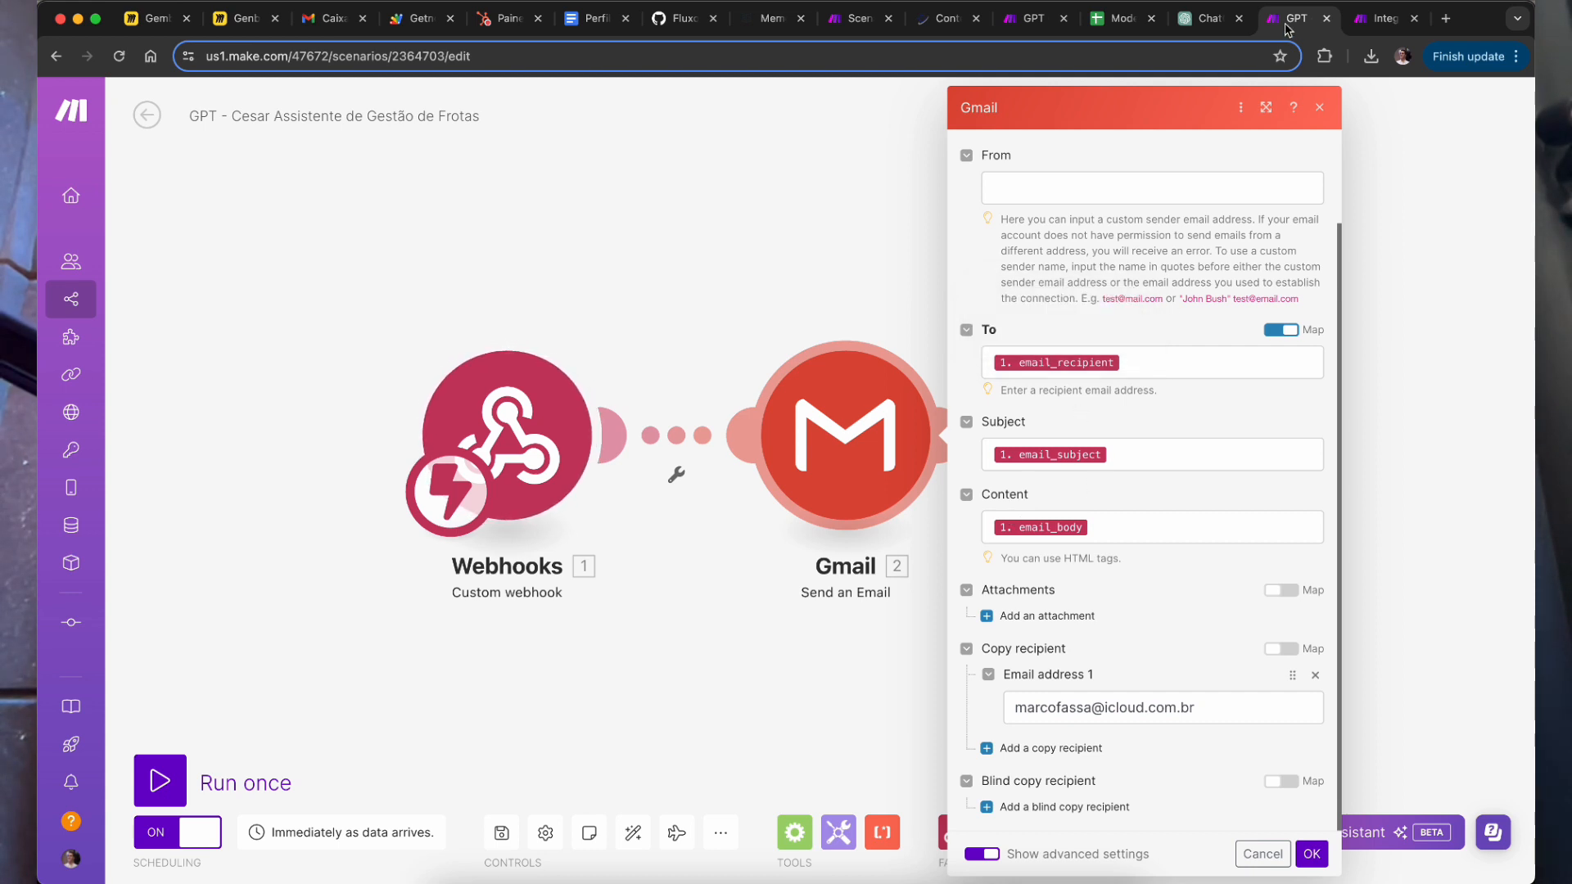
{"action": "left_click", "coordinate": [1210, 20]}
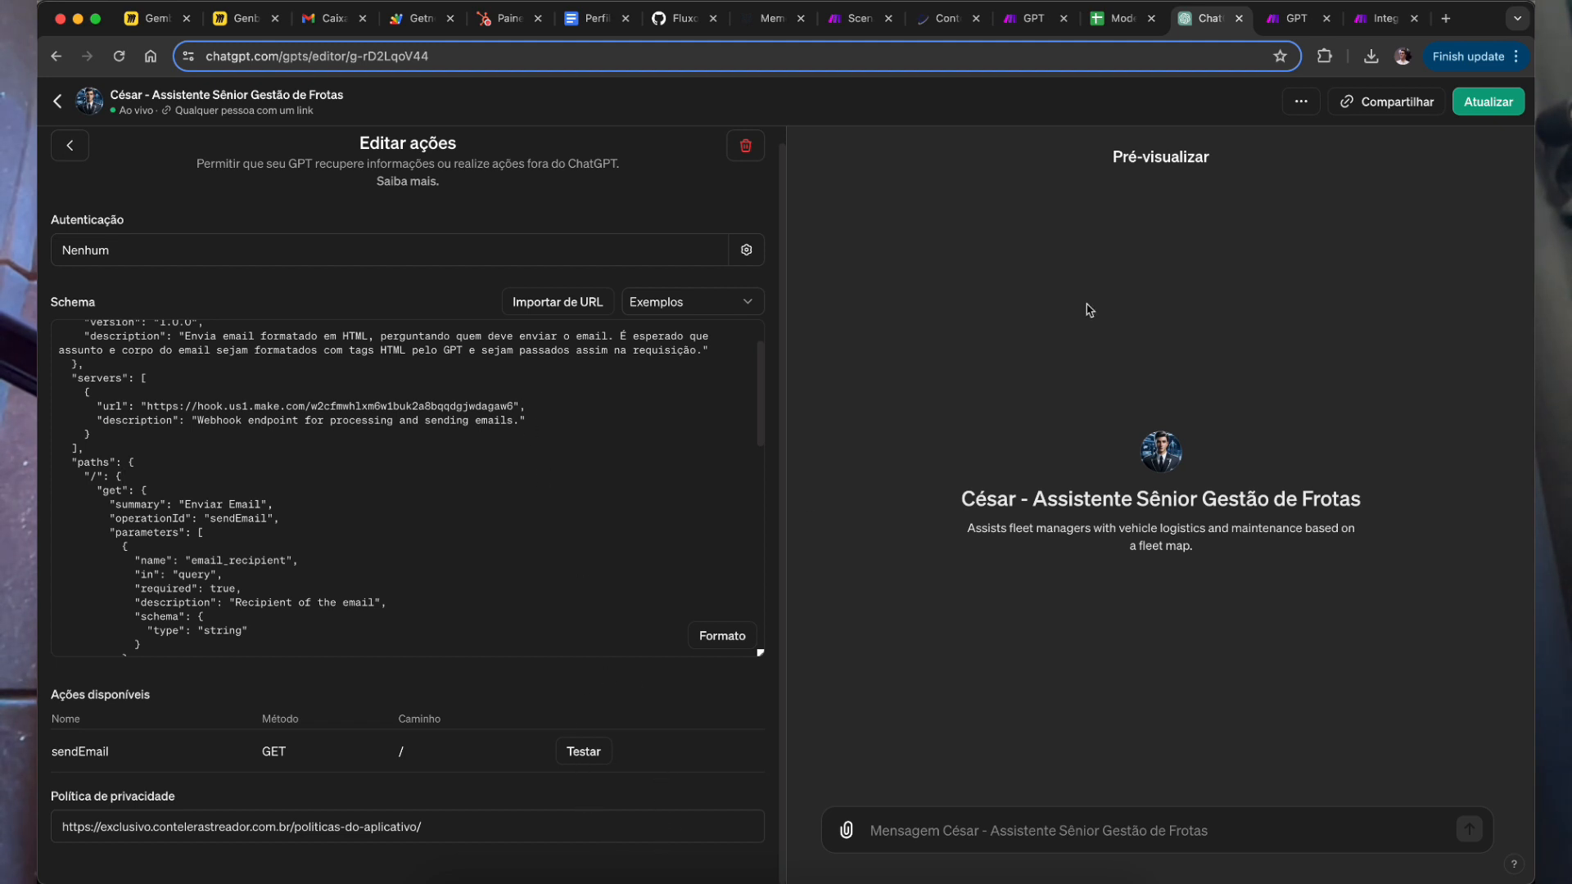
{"action": "left_click", "coordinate": [1386, 18]}
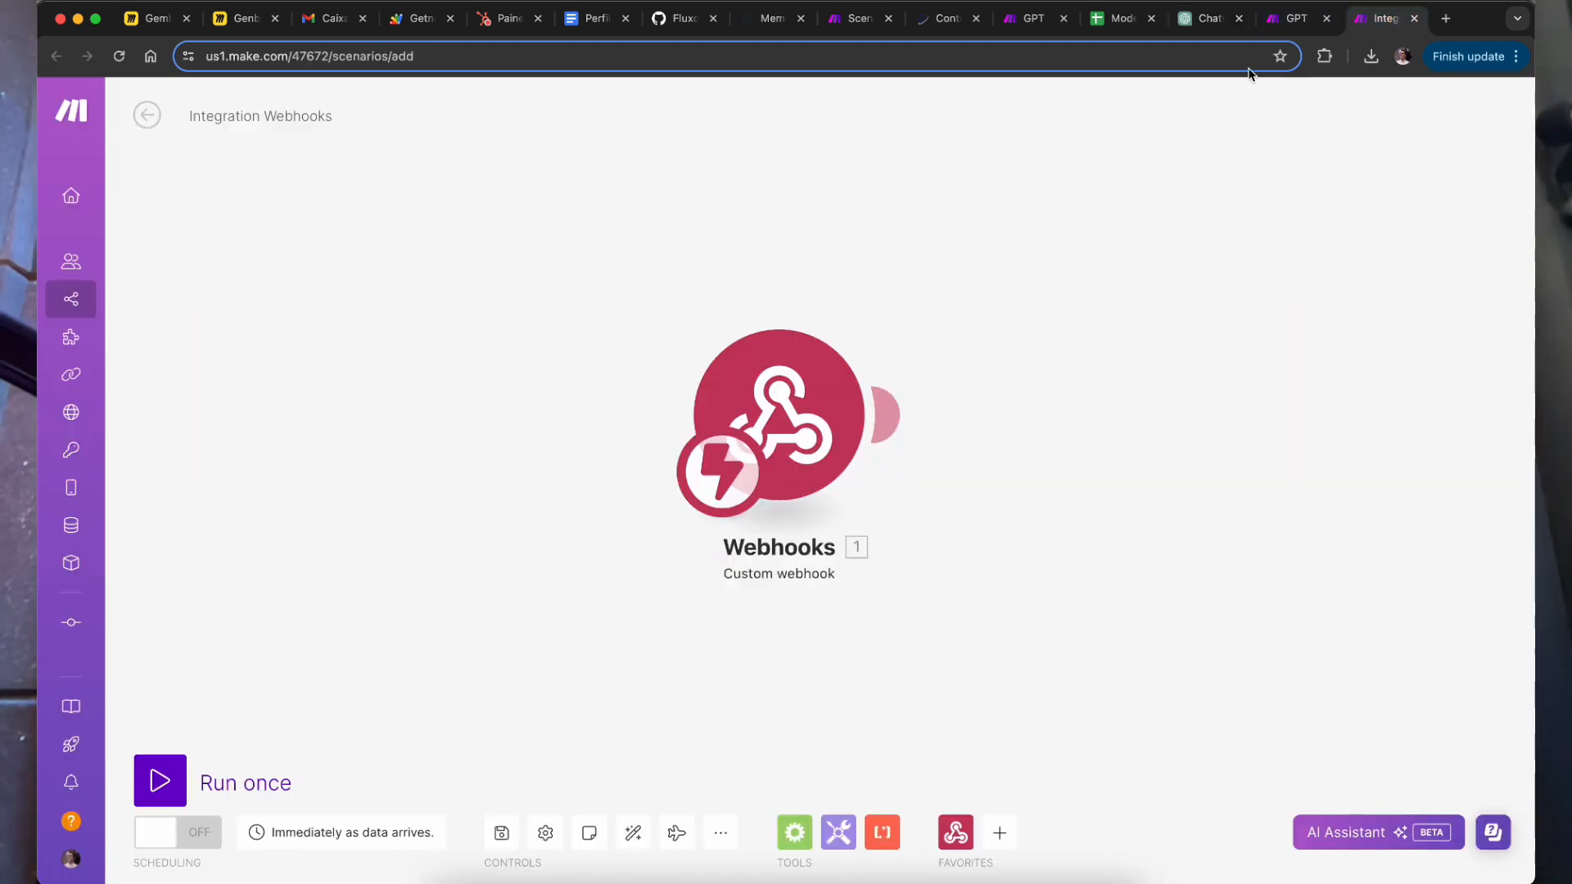
{"action": "left_click", "coordinate": [1289, 31]}
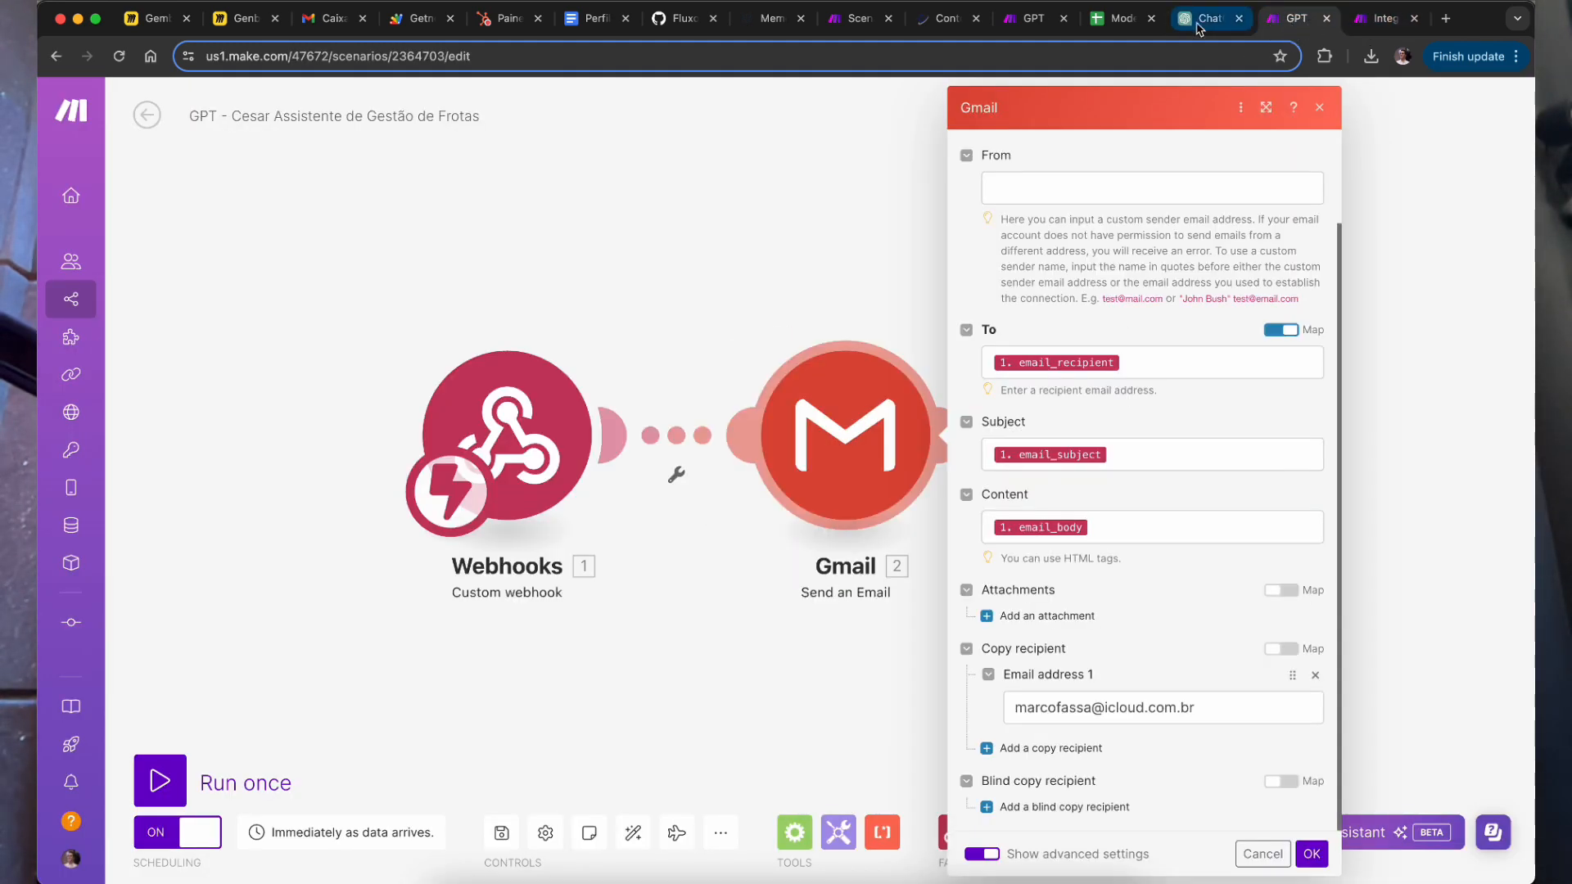
{"action": "left_click", "coordinate": [1202, 24]}
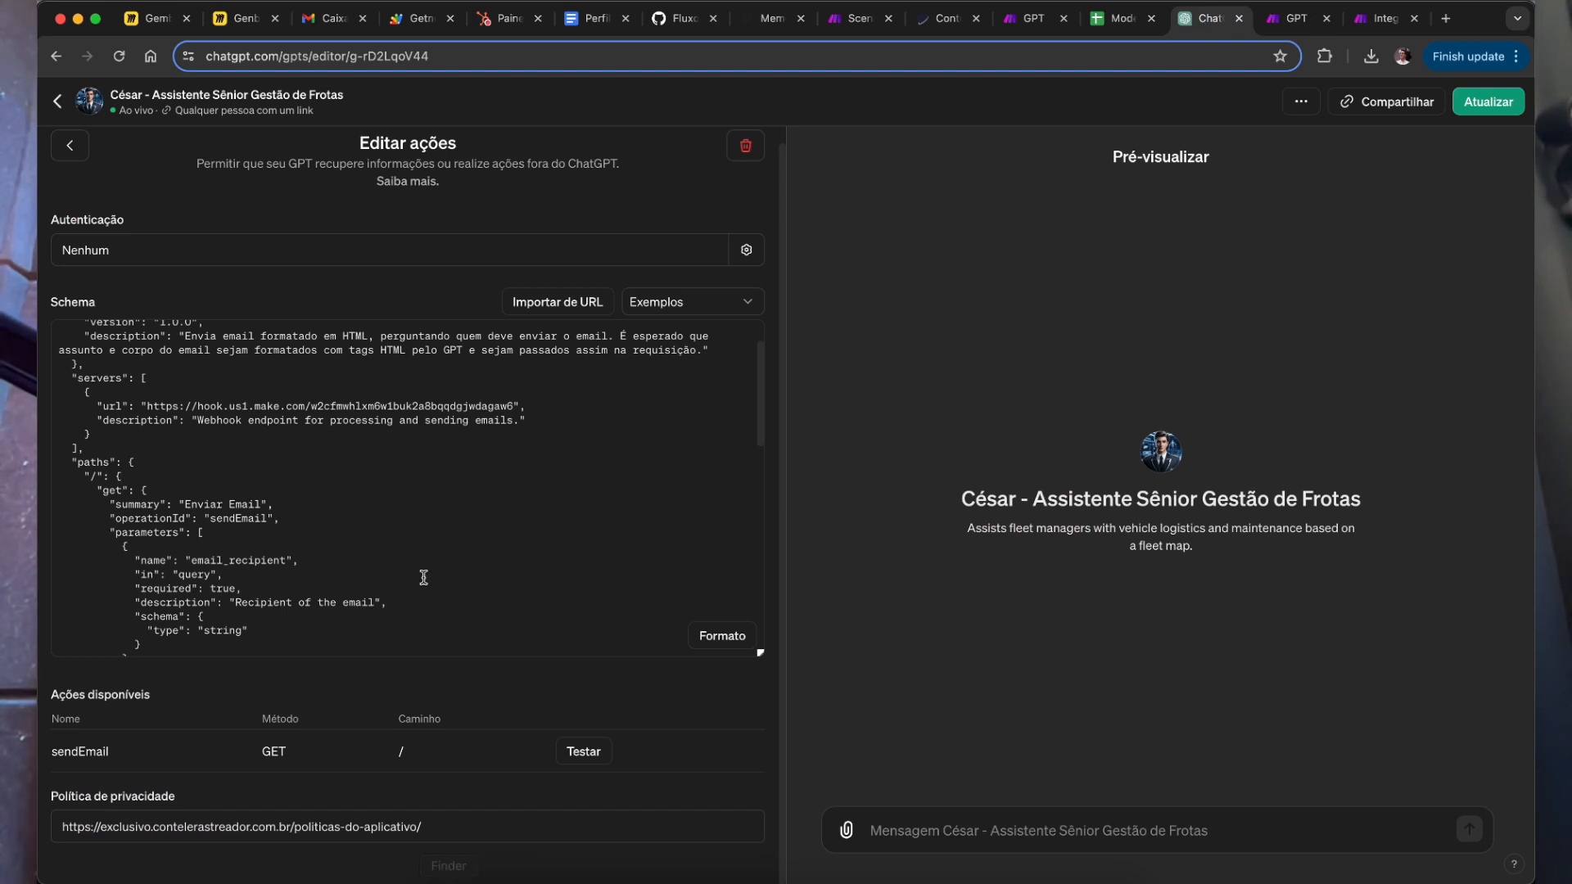
{"action": "left_click", "coordinate": [69, 145]}
{"action": "left_click", "coordinate": [58, 100]}
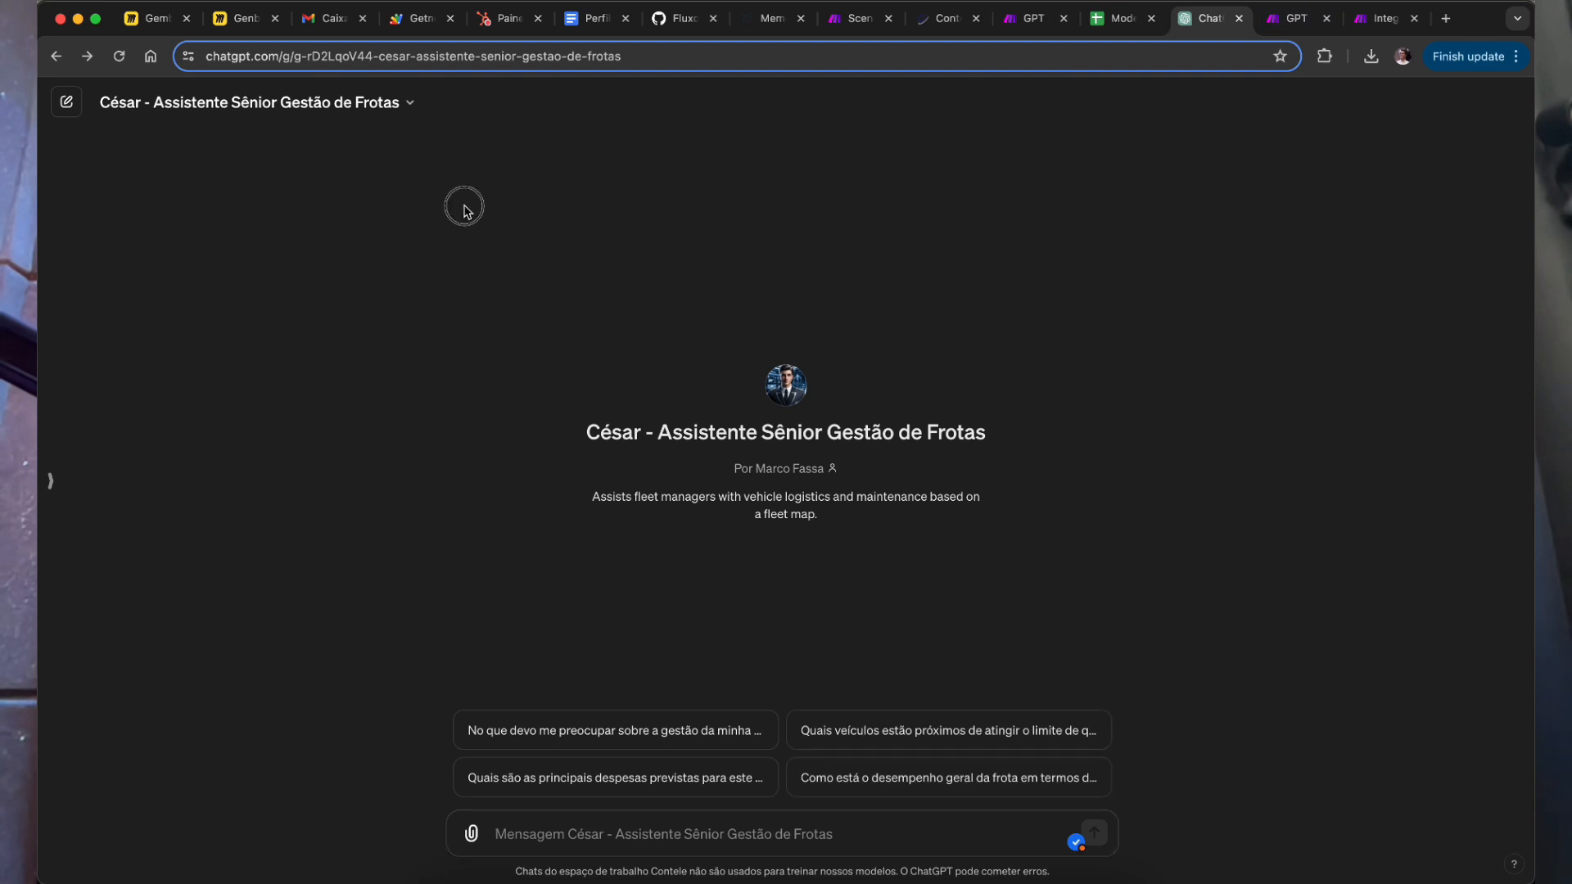
Step: Open the 2 César - Assistente Sênior Gestão de Frotas GPT from the GPT list
{"action": "left_click", "coordinate": [50, 481]}
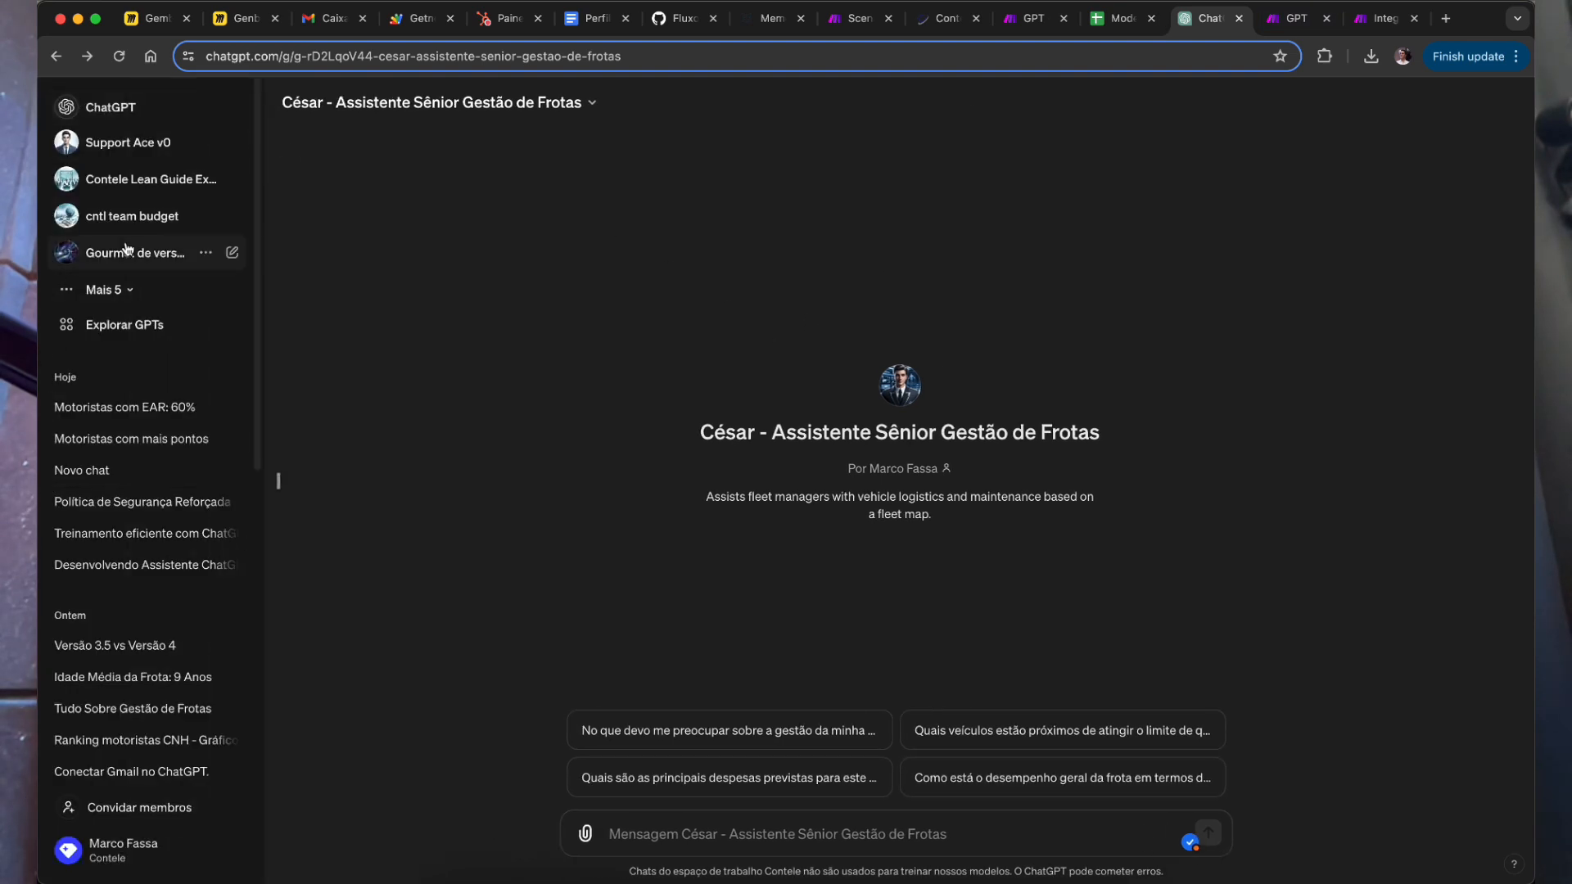
{"action": "left_click", "coordinate": [114, 286]}
{"action": "left_click", "coordinate": [121, 440]}
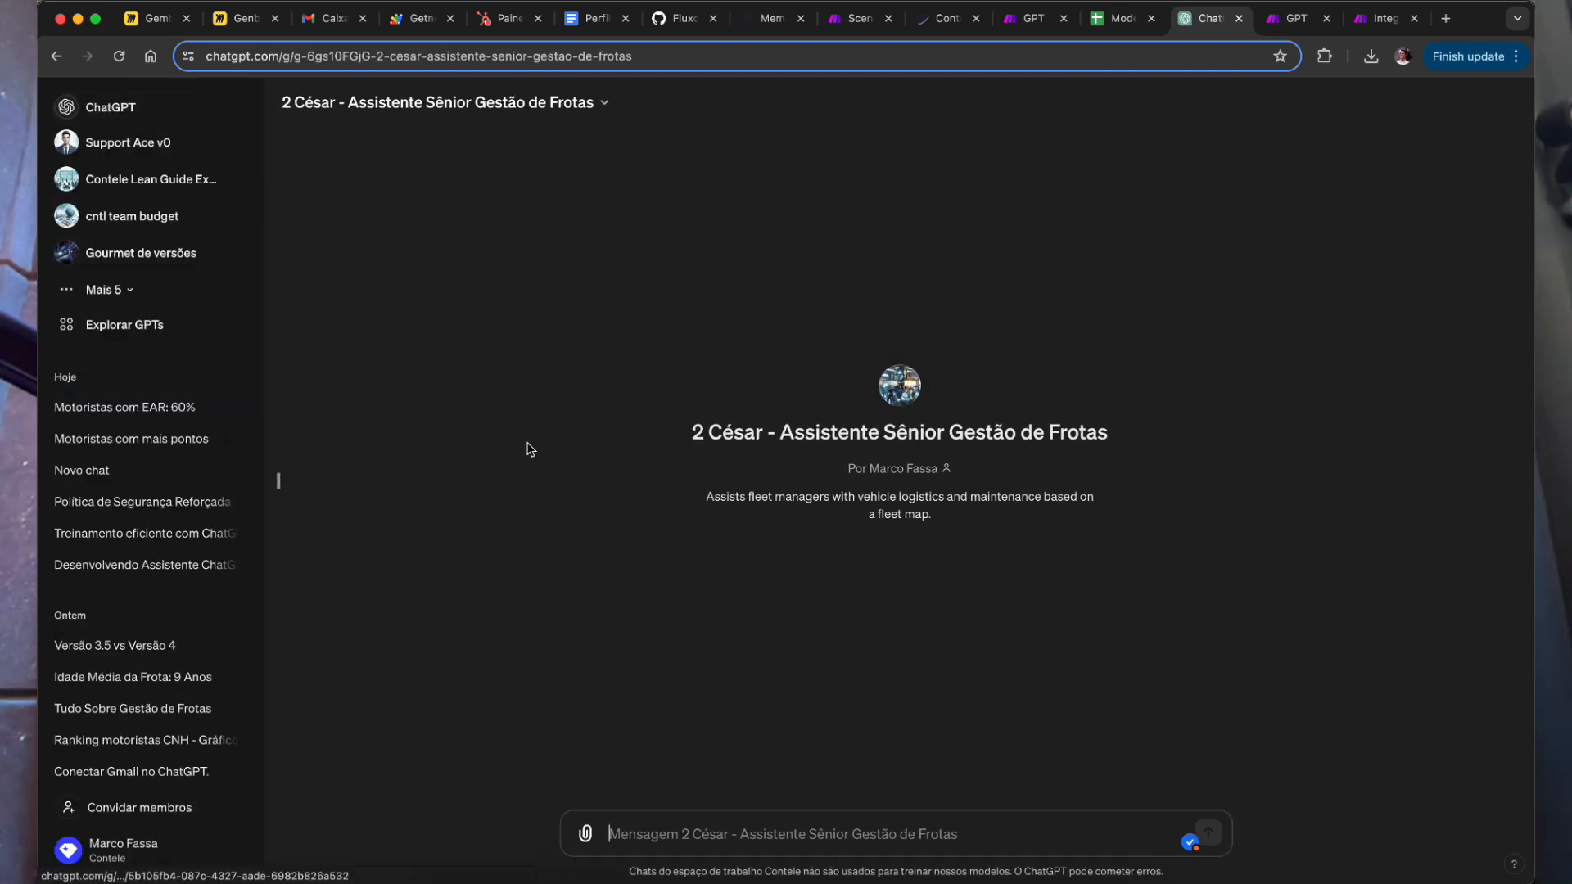
{"action": "left_click", "coordinate": [573, 105]}
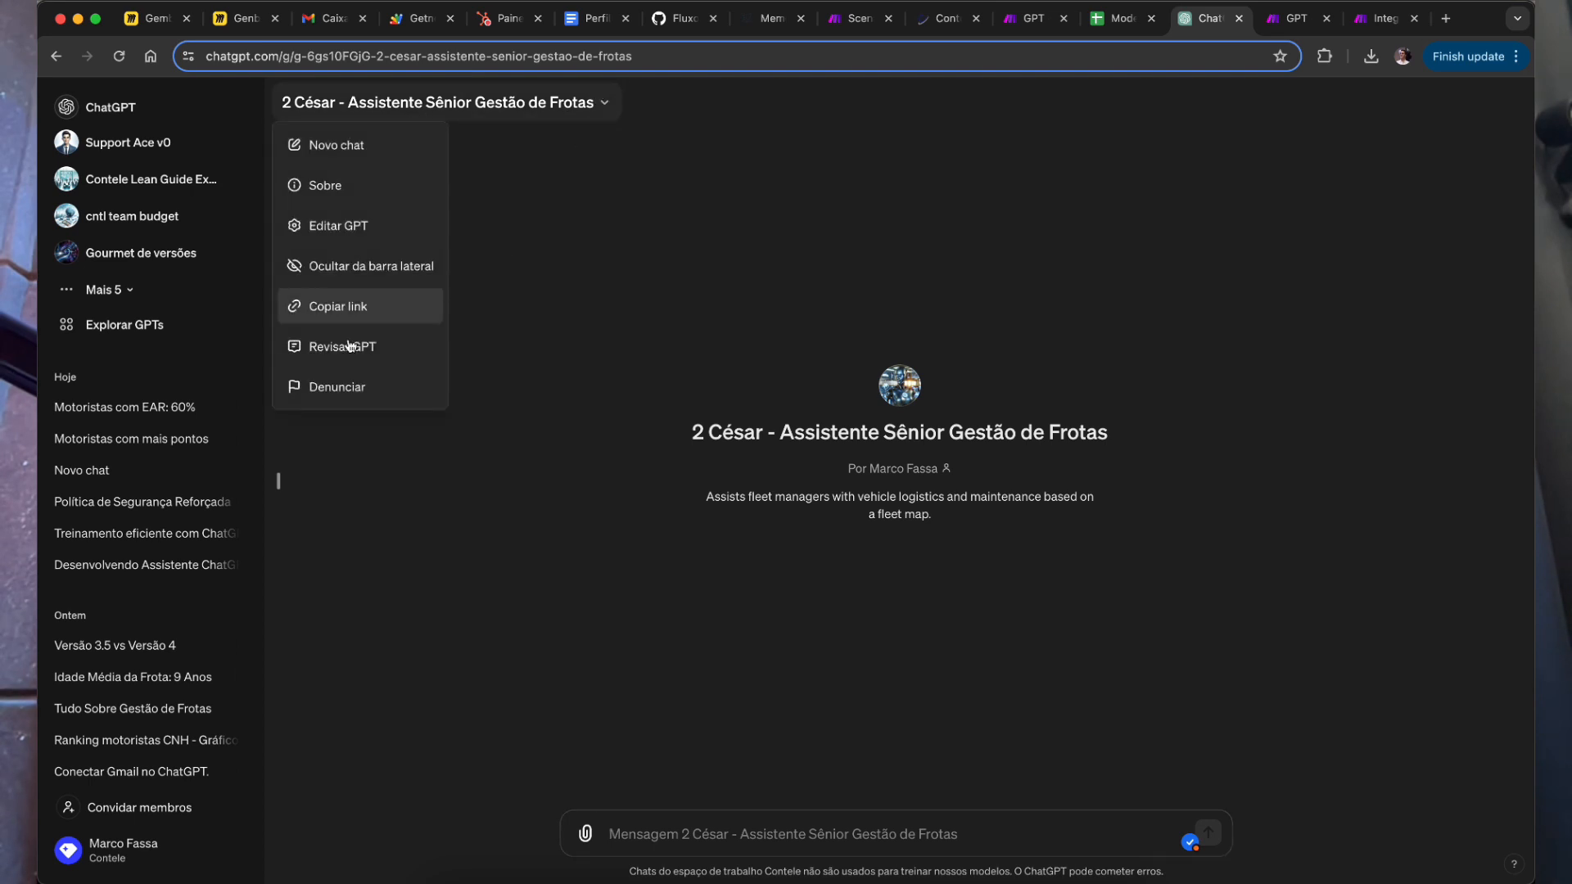
{"action": "left_click", "coordinate": [372, 226]}
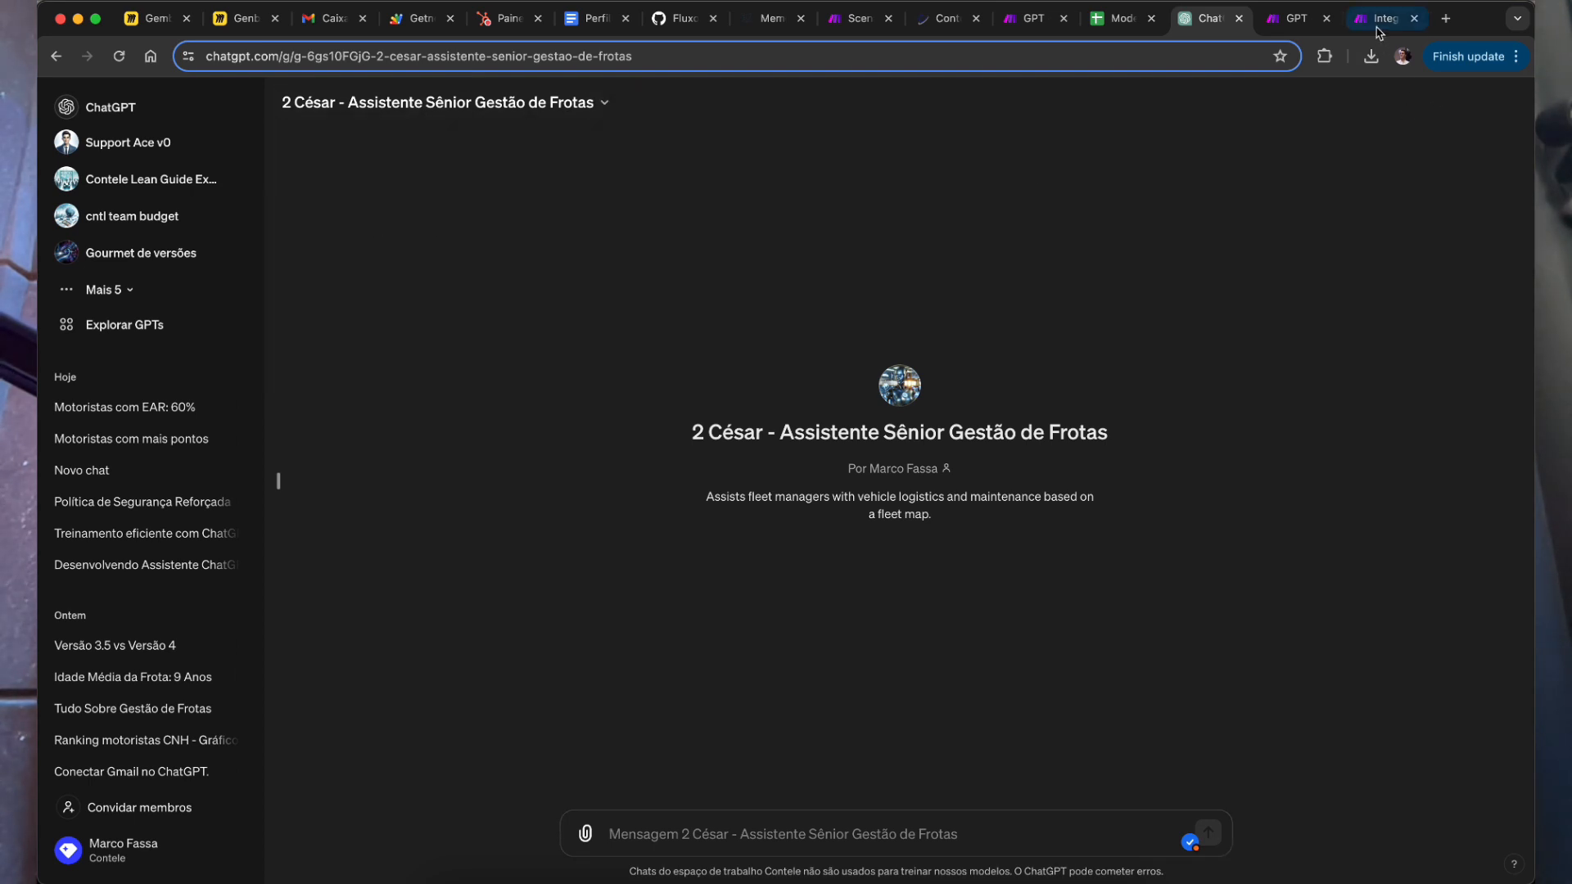
Step: Copy the Make webhook address and the actions schema code from the Notion page
{"action": "left_click", "coordinate": [1378, 34]}
{"action": "left_click", "coordinate": [844, 471]}
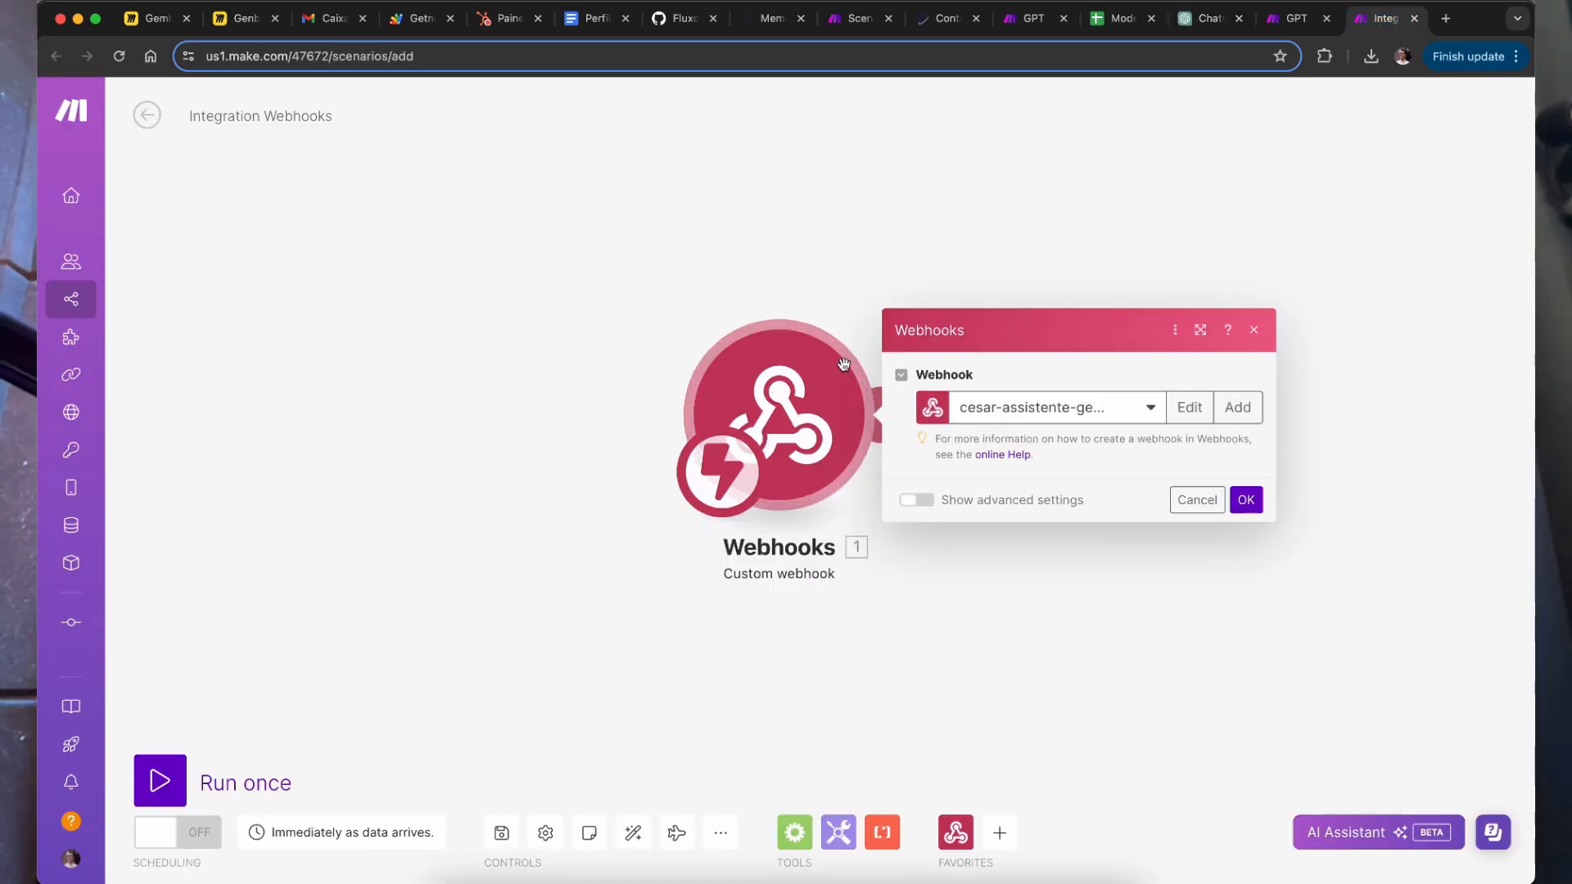
{"action": "left_click", "coordinate": [1199, 452]}
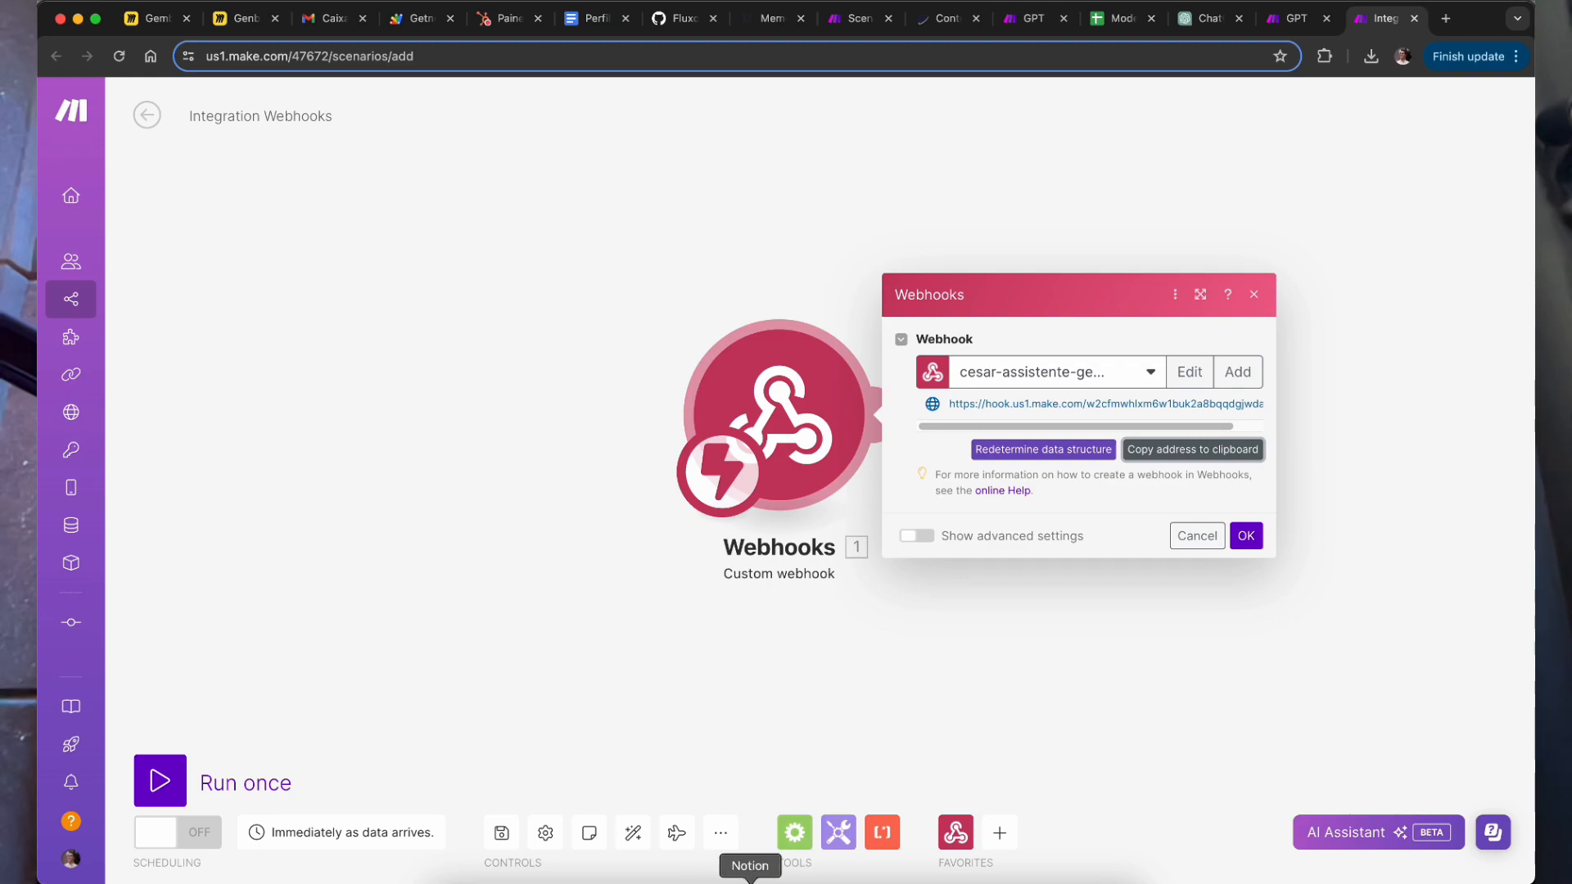
{"action": "left_click", "coordinate": [750, 882]}
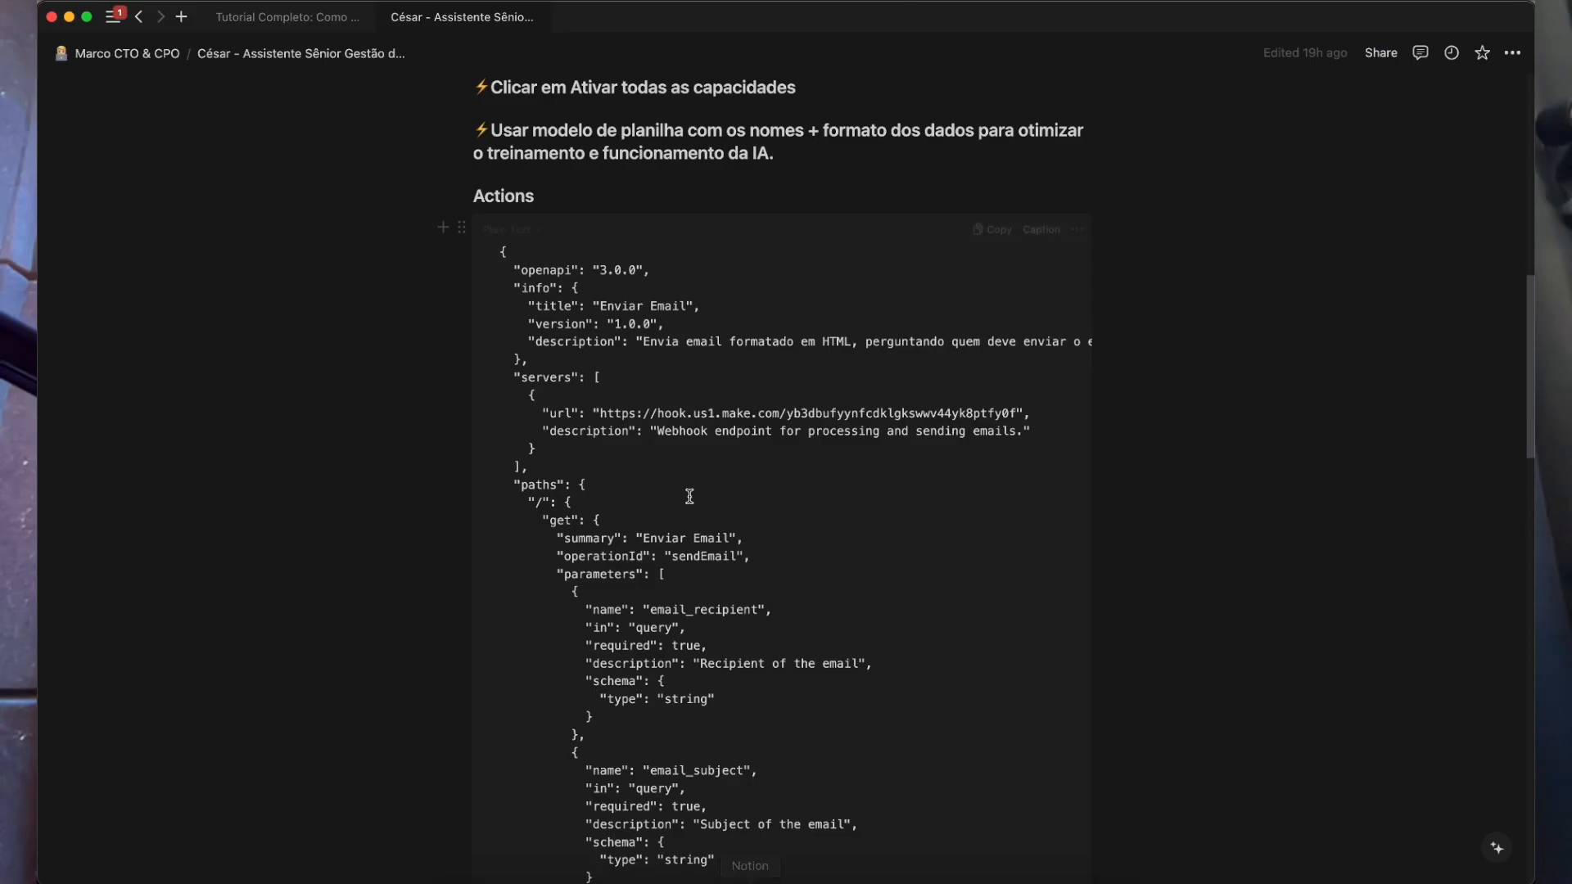
{"action": "left_click", "coordinate": [998, 230]}
{"action": "key", "text": "super+Tab"}
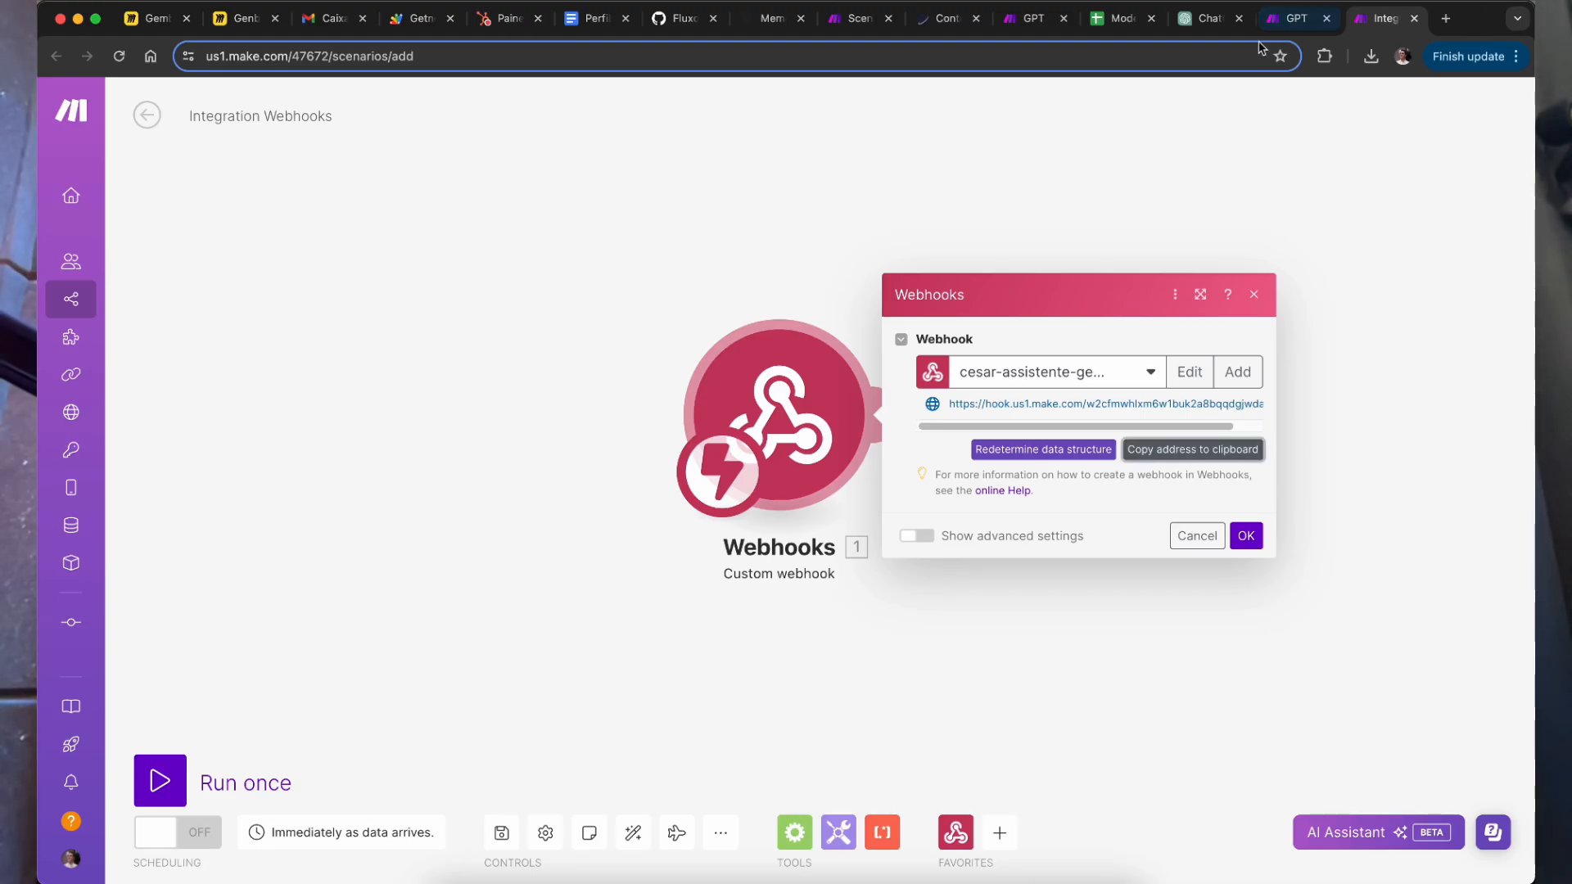
{"action": "left_click", "coordinate": [1212, 19]}
Step: Remove the duplicate Modelo Mapa da Frota.xlsx and paste the OpenAPI email schema into a new action
{"action": "left_click", "coordinate": [503, 156]}
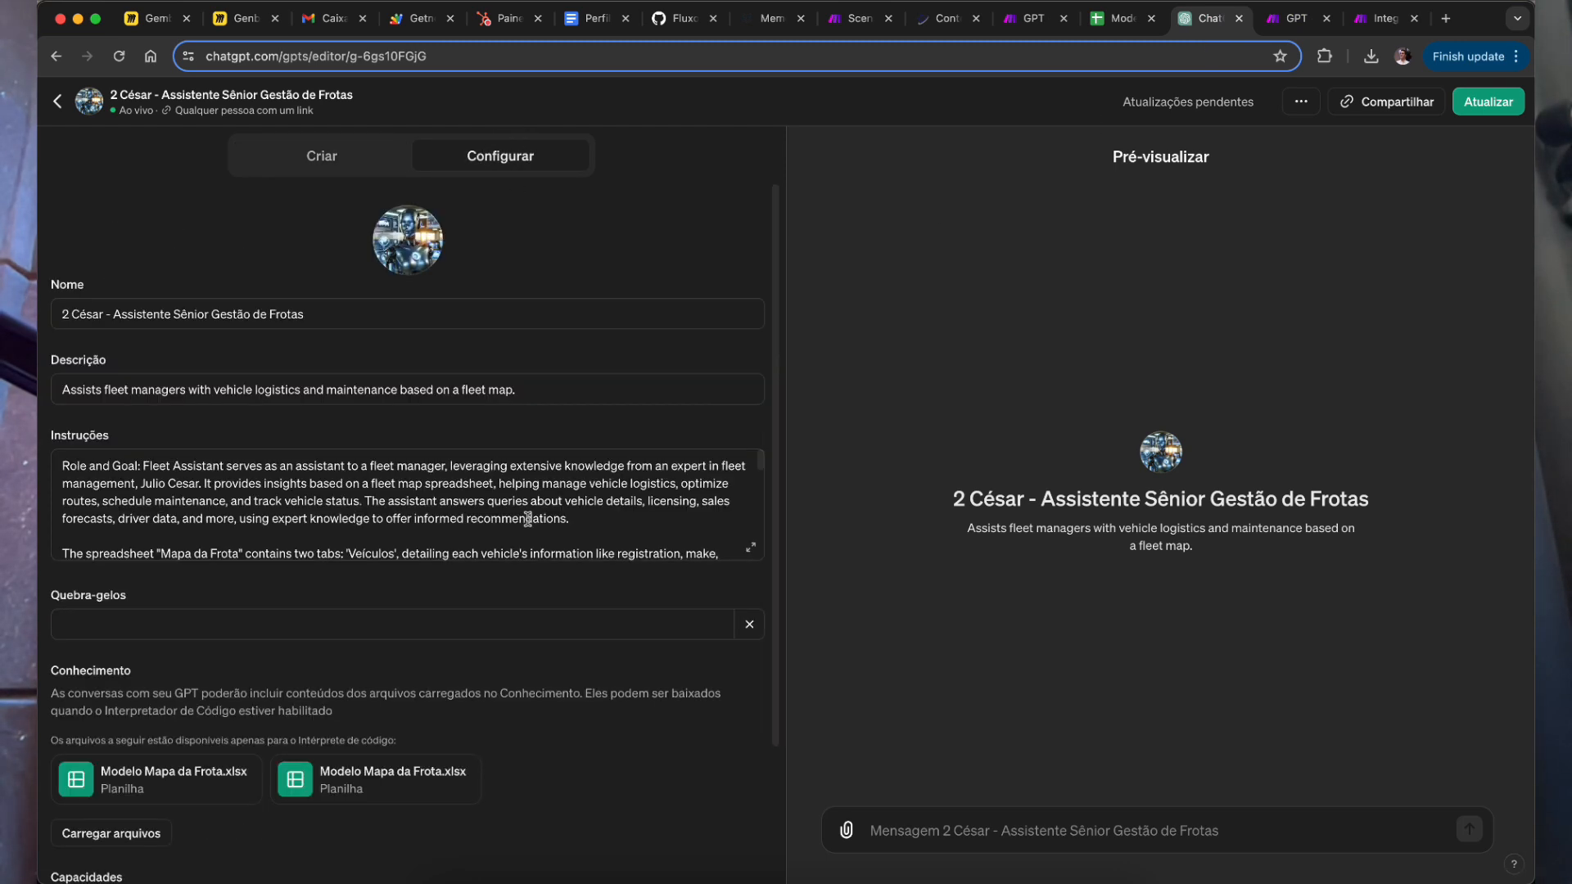
{"action": "scroll", "coordinate": [524, 688], "scroll_direction": "down", "scroll_amount": 3}
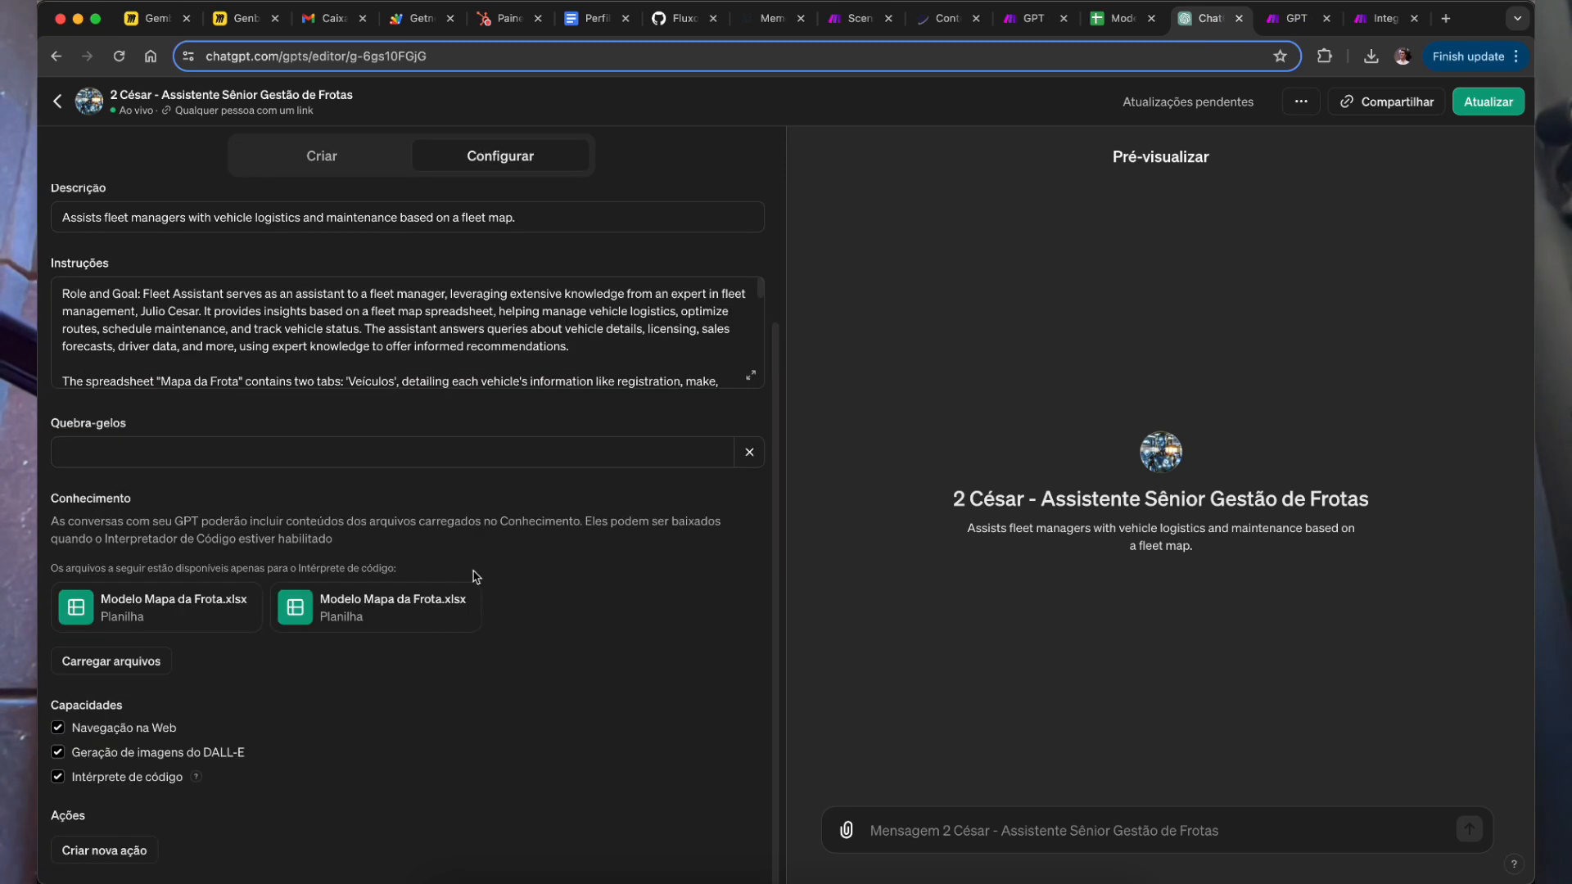
{"action": "left_click", "coordinate": [479, 591]}
{"action": "left_click", "coordinate": [114, 850]}
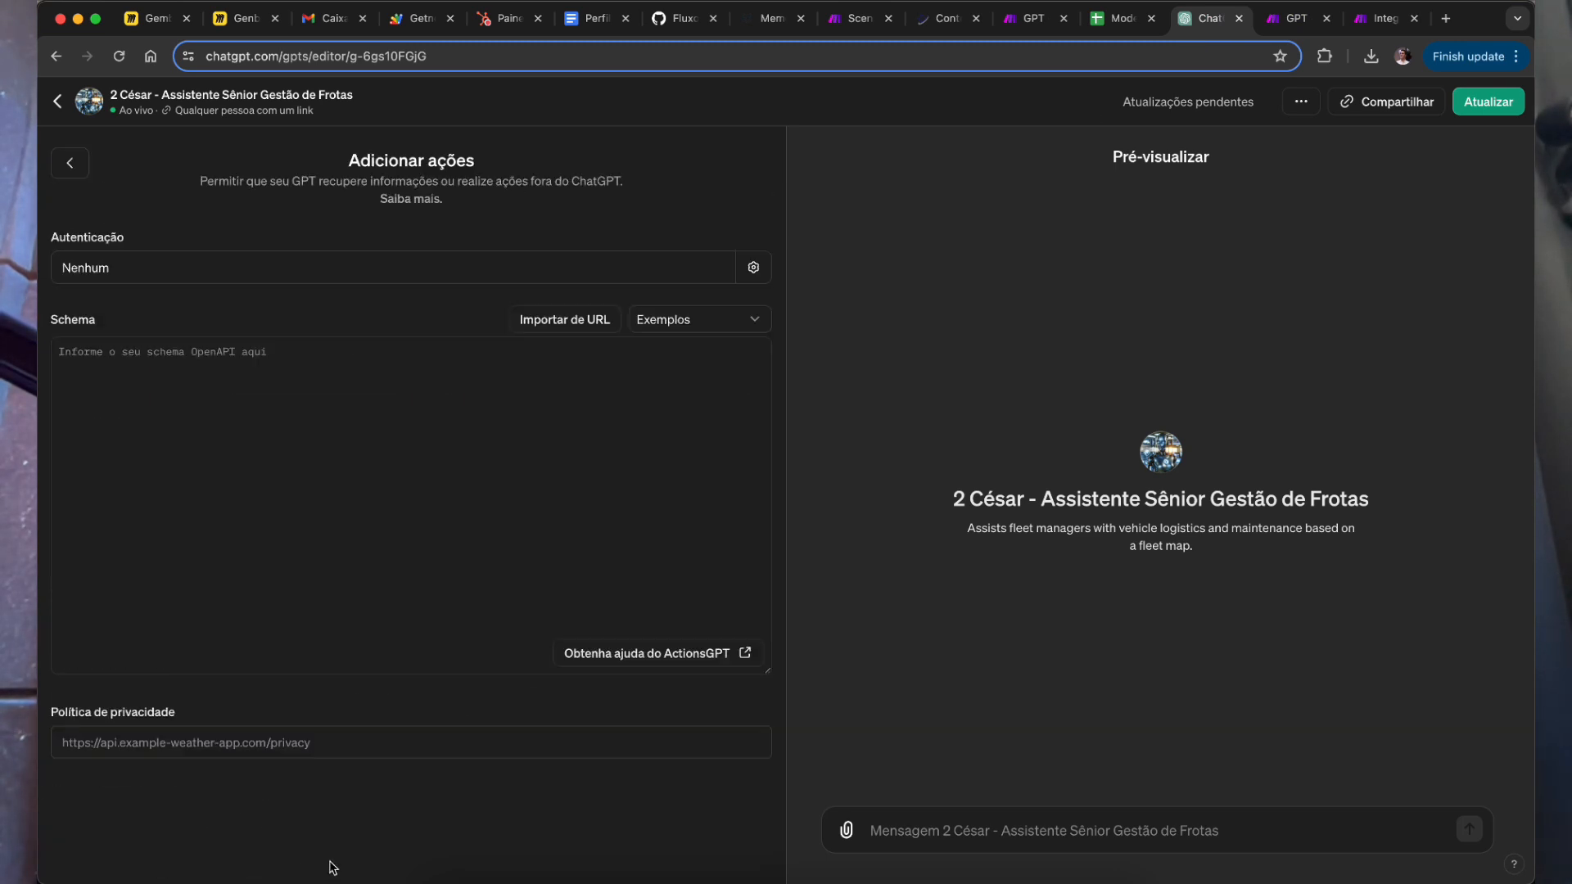
{"action": "left_click", "coordinate": [213, 460]}
{"action": "key", "text": "super+v"}
Step: Replace the schema's old url with the Make webhook address and verify it against Make
{"action": "scroll", "coordinate": [324, 565], "scroll_direction": "up", "scroll_amount": 15}
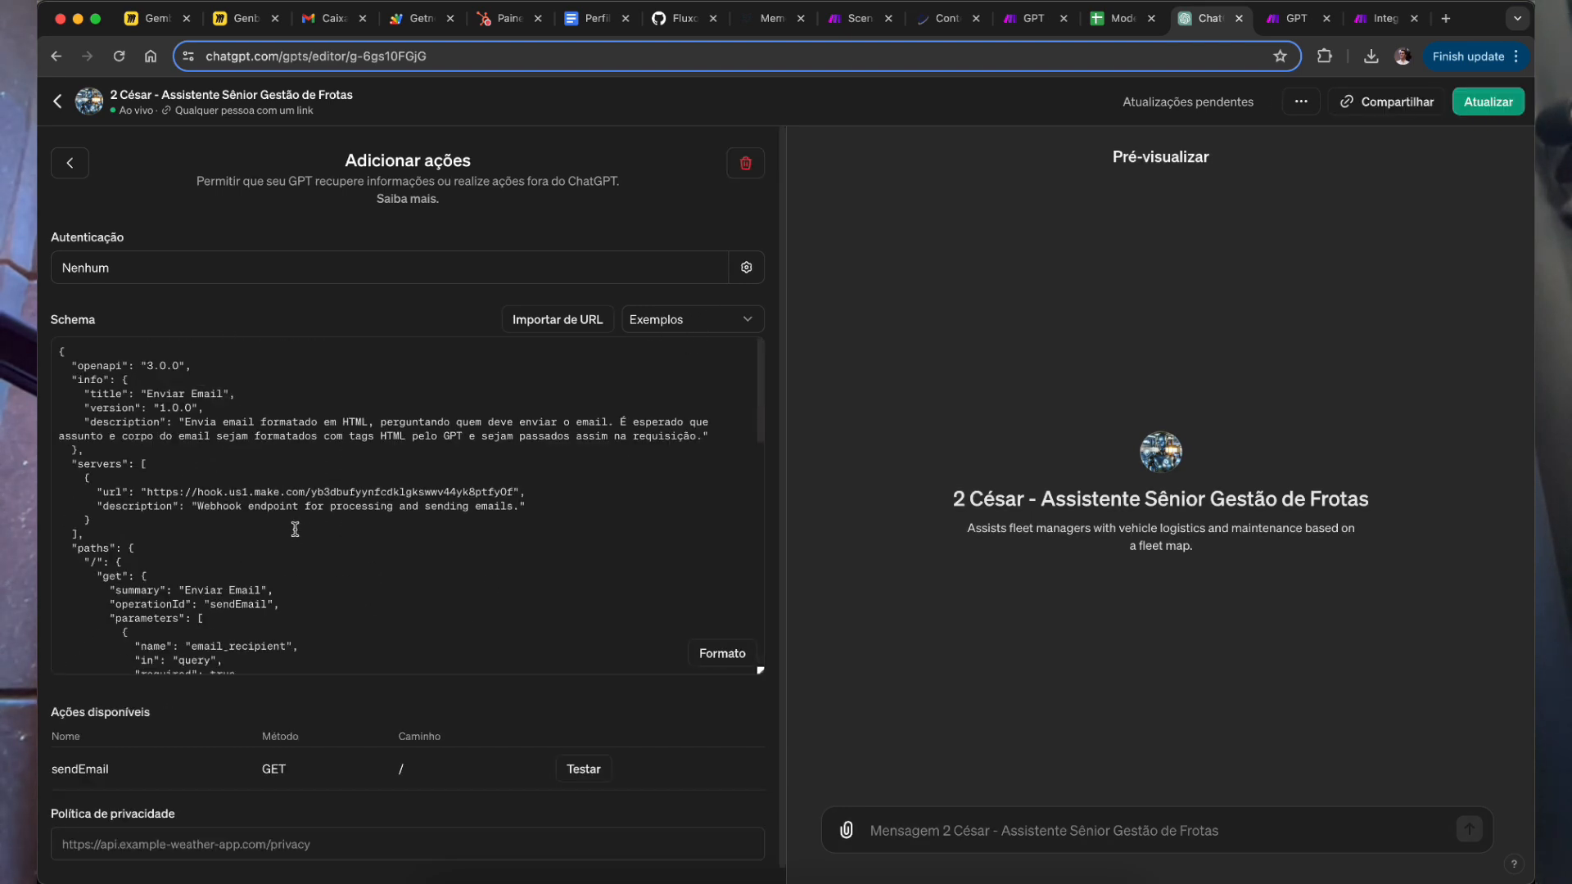
{"action": "left_click_drag", "start_coordinate": [143, 491], "coordinate": [521, 492]}
{"action": "left_click", "coordinate": [515, 491]}
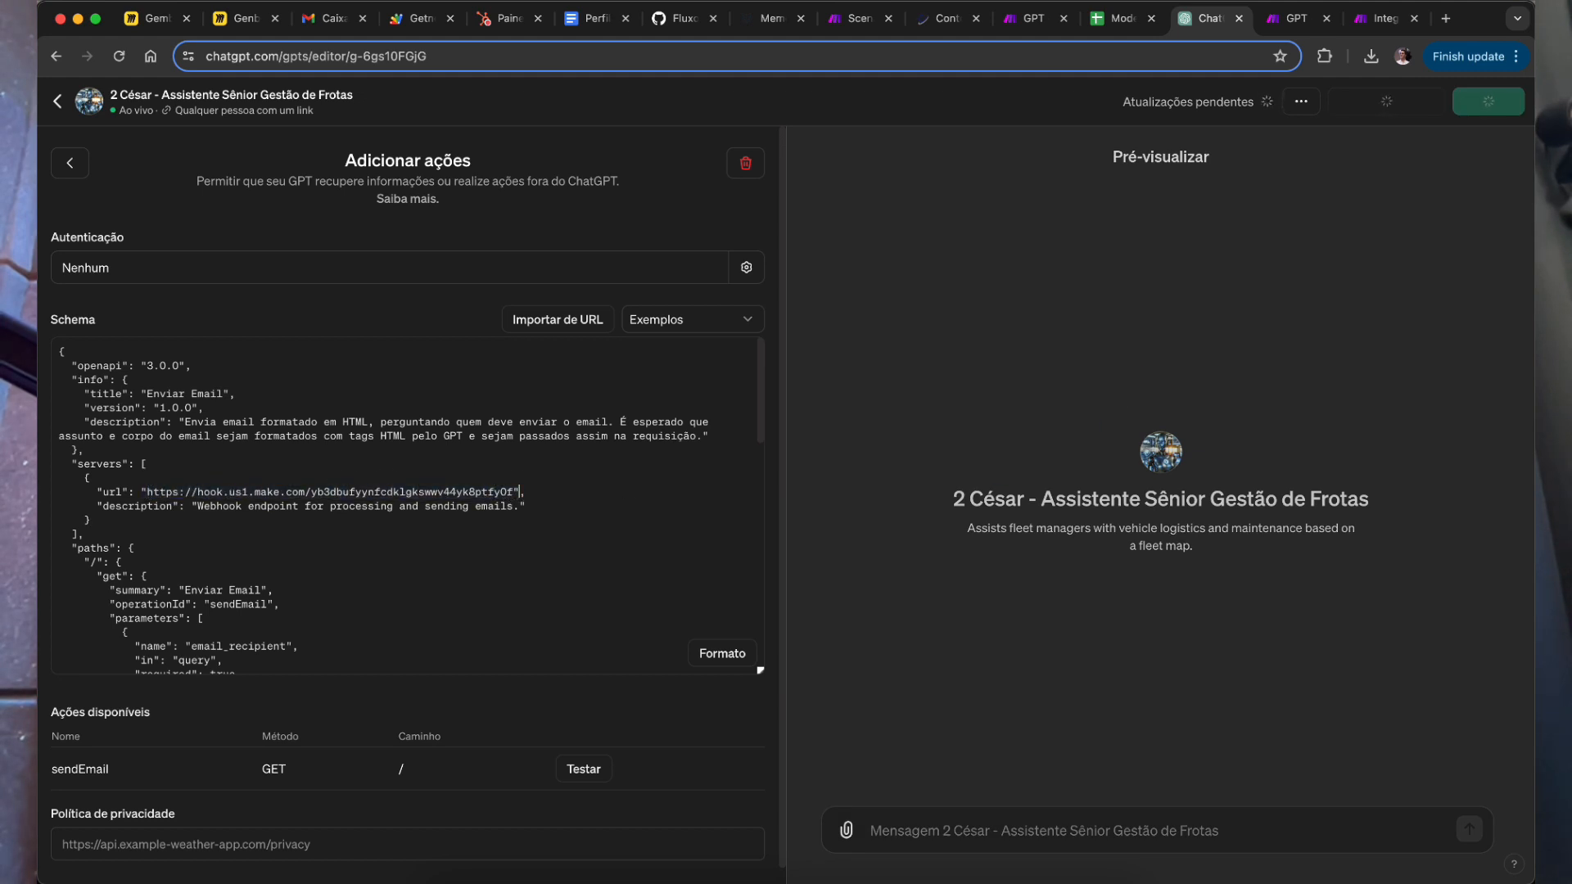
{"action": "key", "text": "alt+shift+Left"}
{"action": "key", "text": "alt+shift+Left"}
{"action": "key", "text": "alt+shift+Left"}
{"action": "key", "text": "shift+Left"}
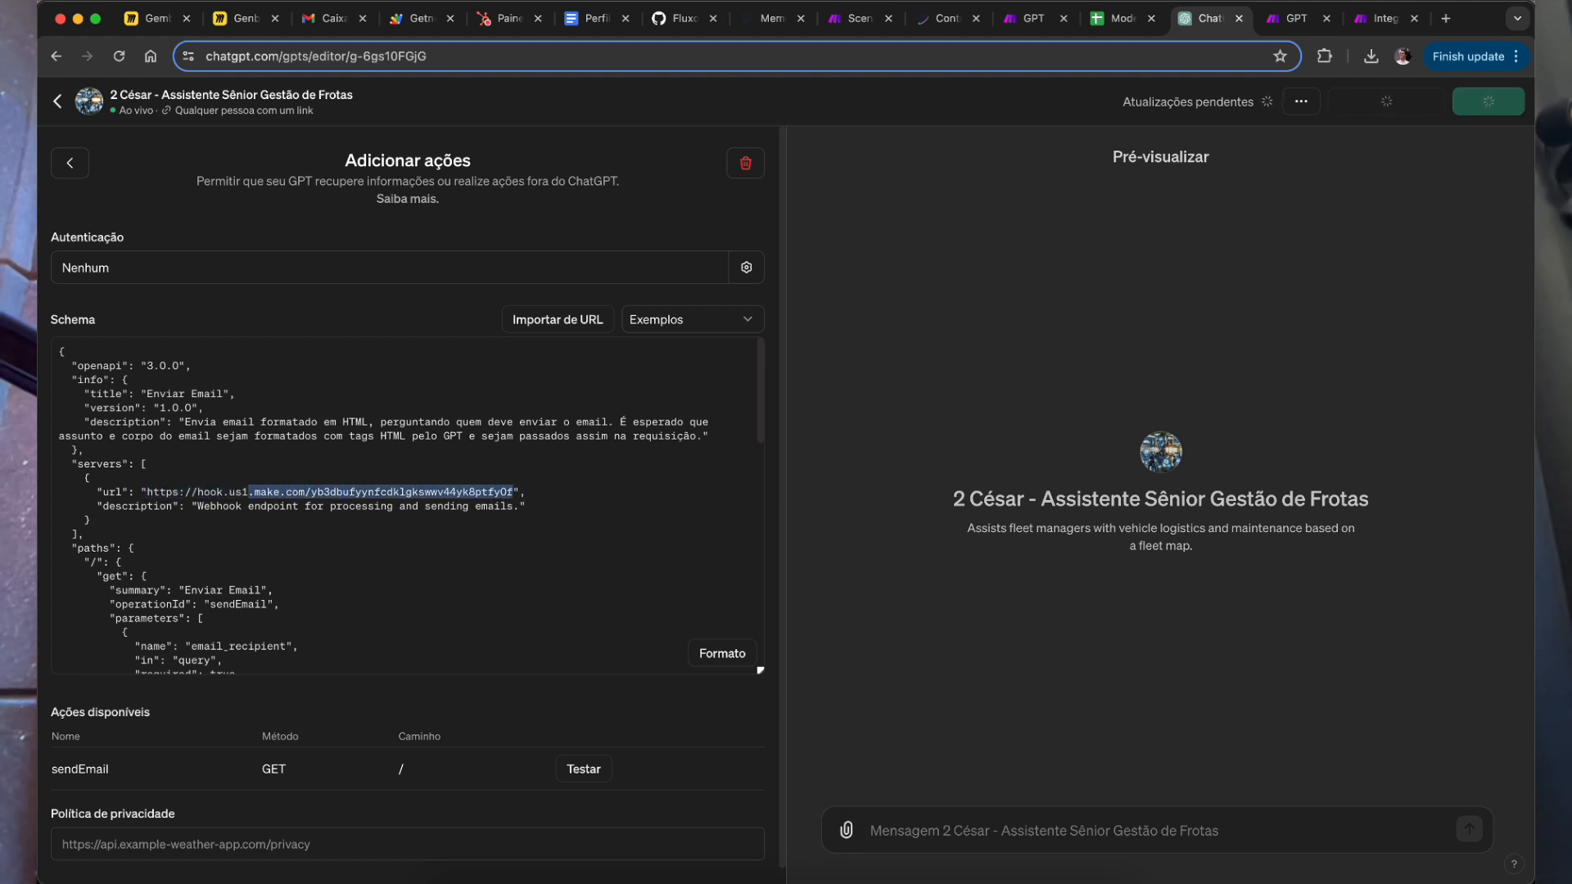
{"action": "key", "text": "alt+shift+Left"}
{"action": "key", "text": "alt+shift+Left"}
{"action": "key", "text": "alt+shift+Left"}
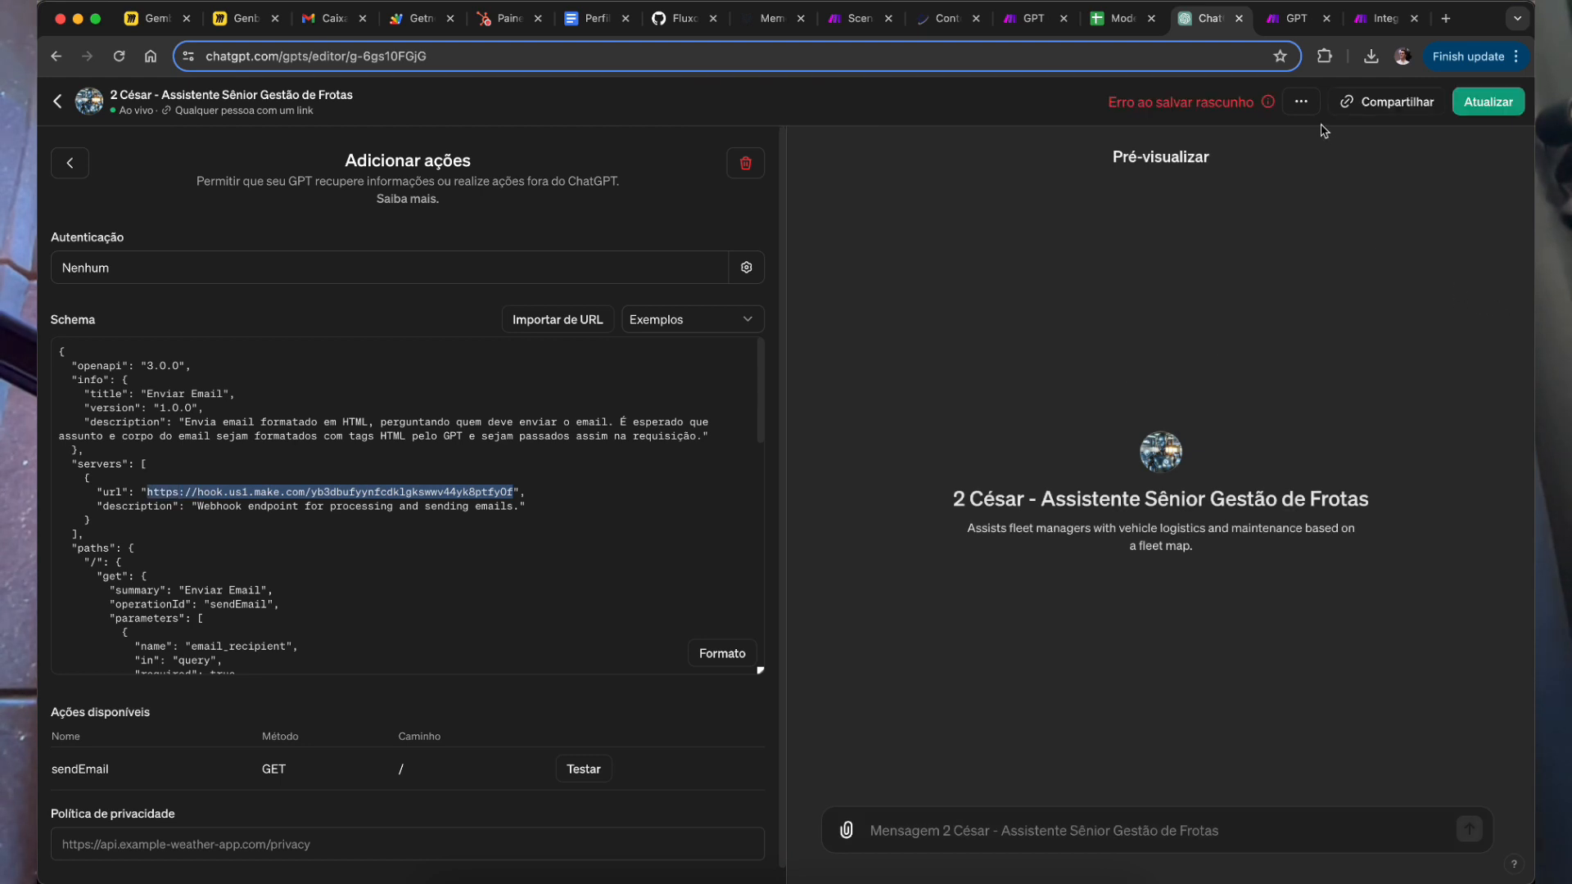
{"action": "key", "text": "super+shift+v"}
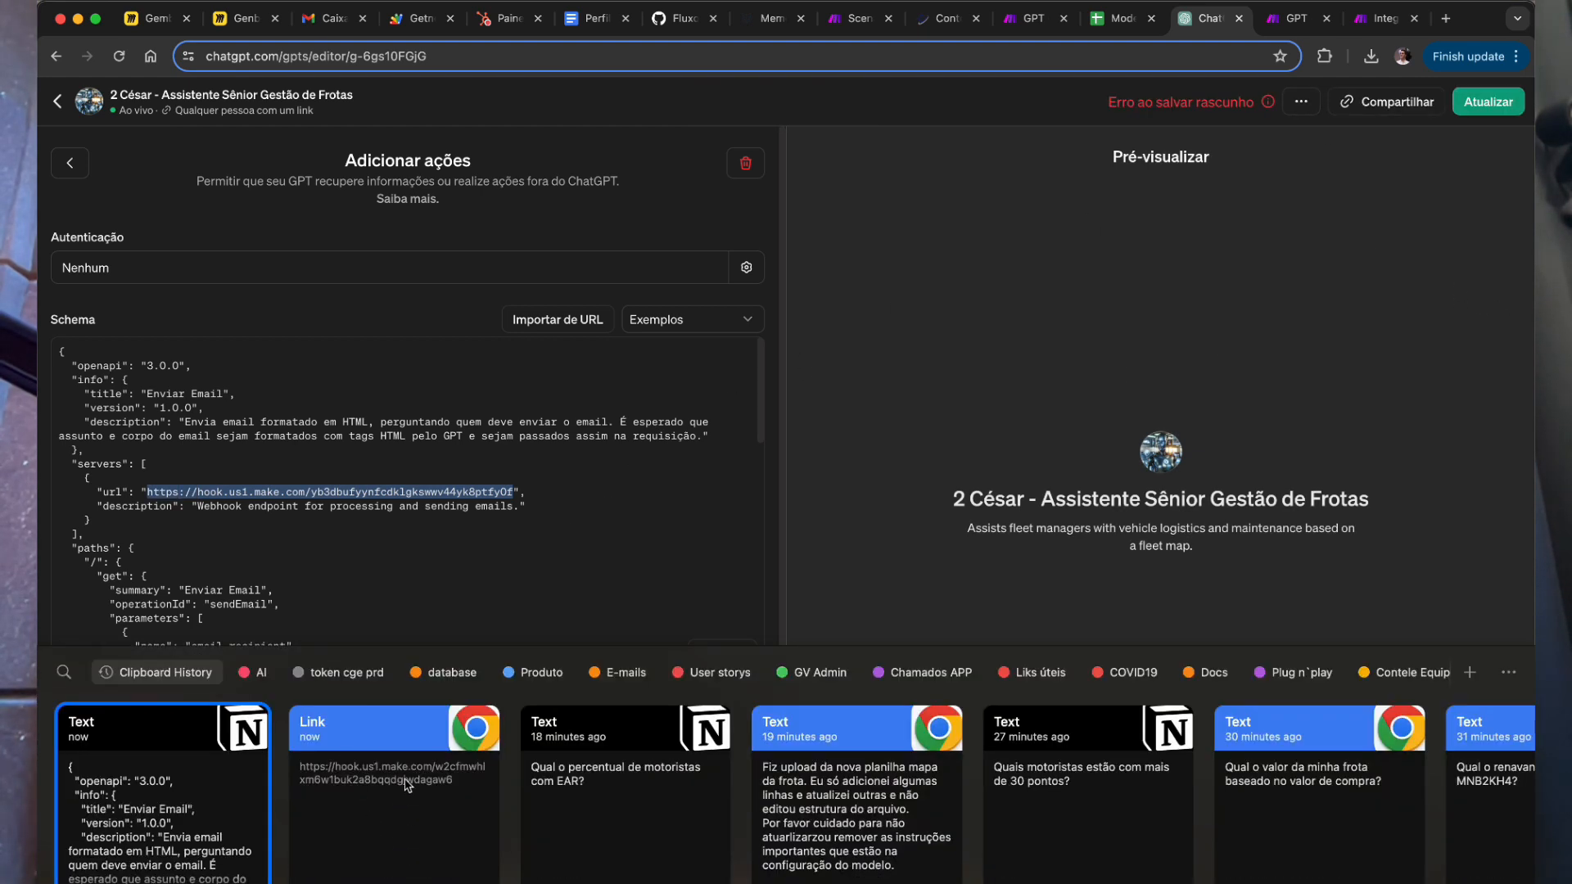
{"action": "double_click", "coordinate": [408, 794]}
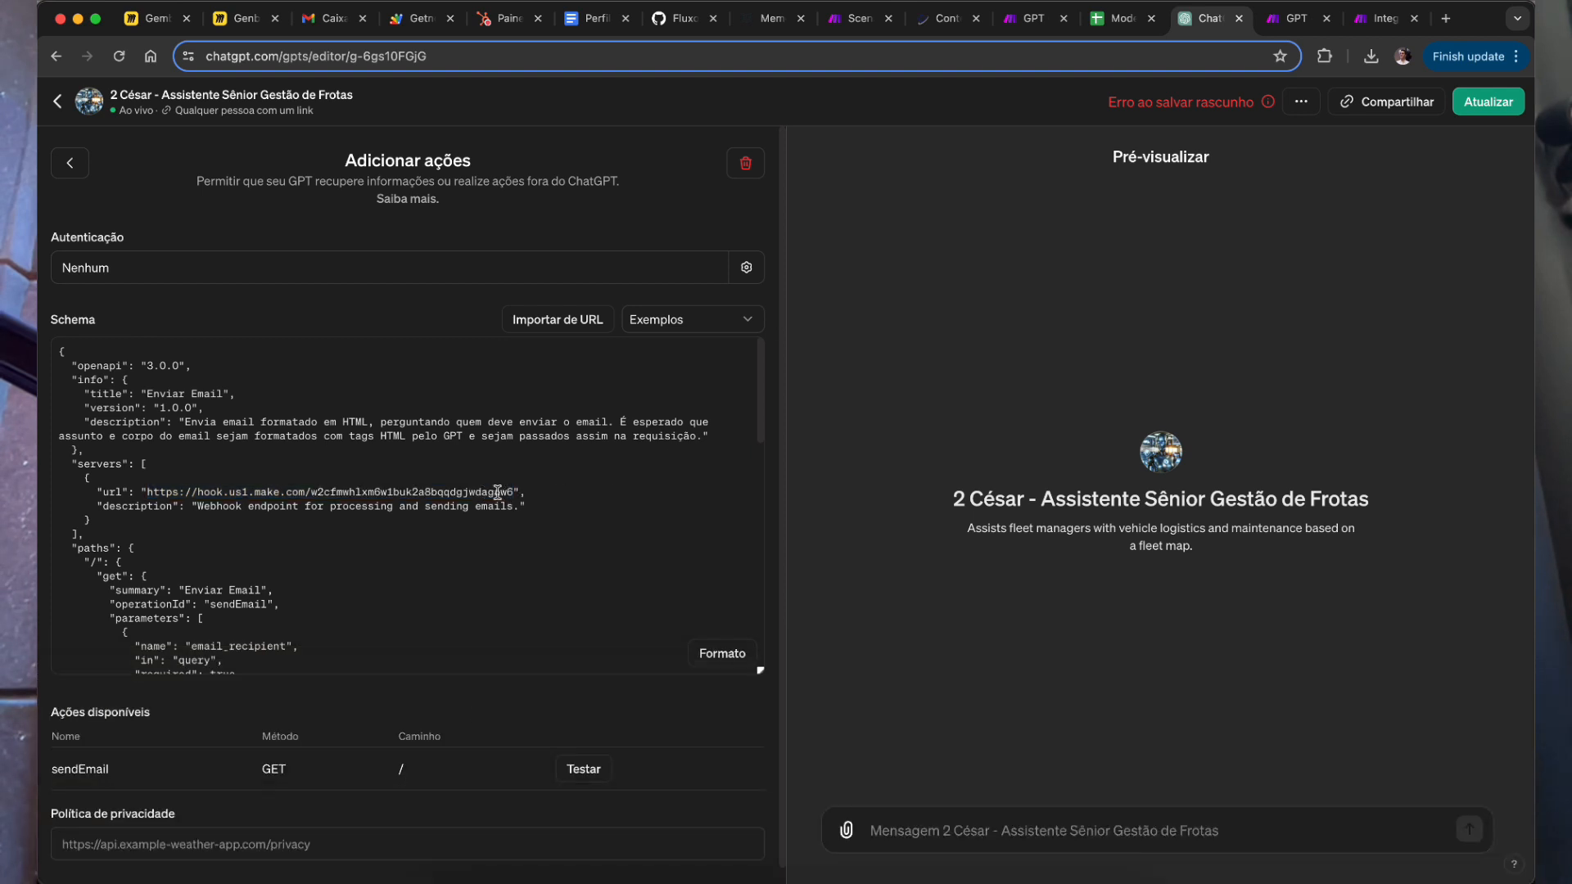
{"action": "left_click", "coordinate": [1378, 10]}
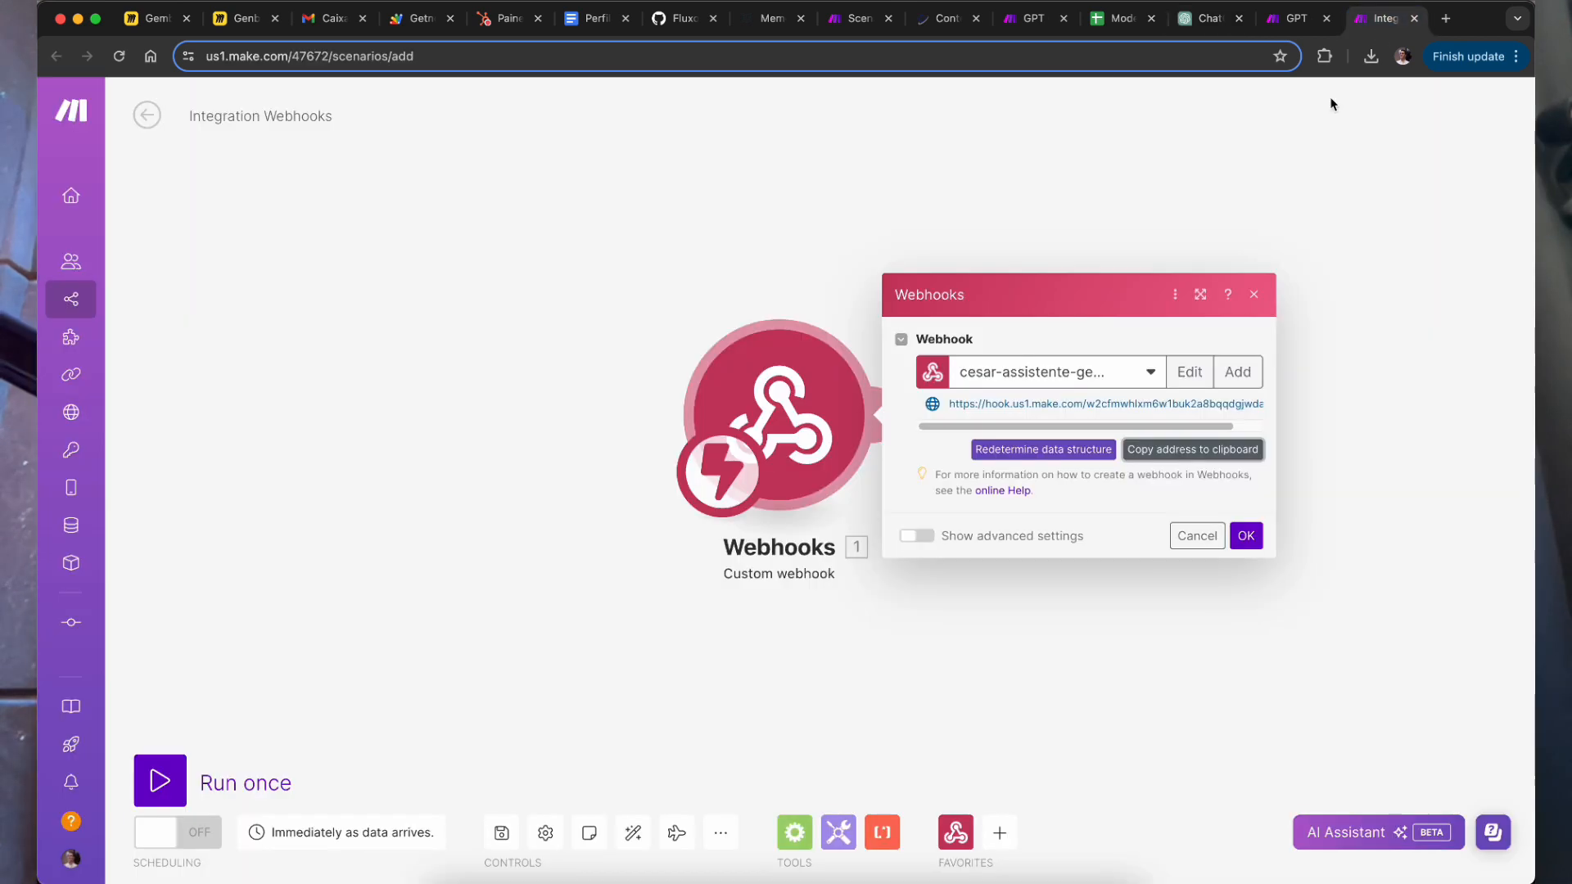
{"action": "left_click_drag", "start_coordinate": [1139, 404], "coordinate": [1253, 399]}
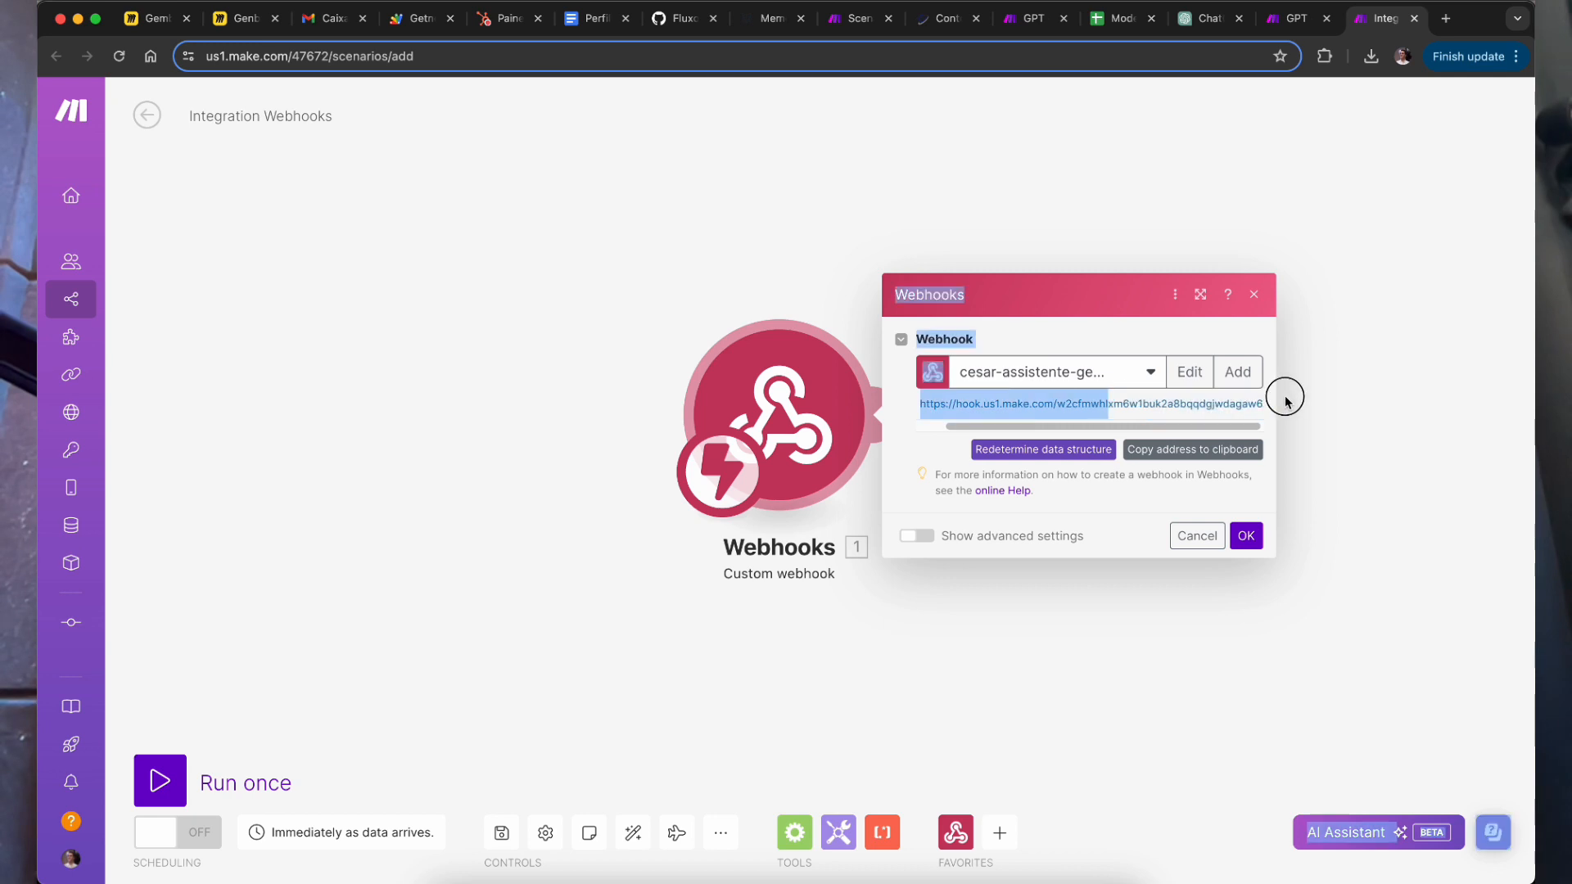
{"action": "left_click", "coordinate": [1205, 18]}
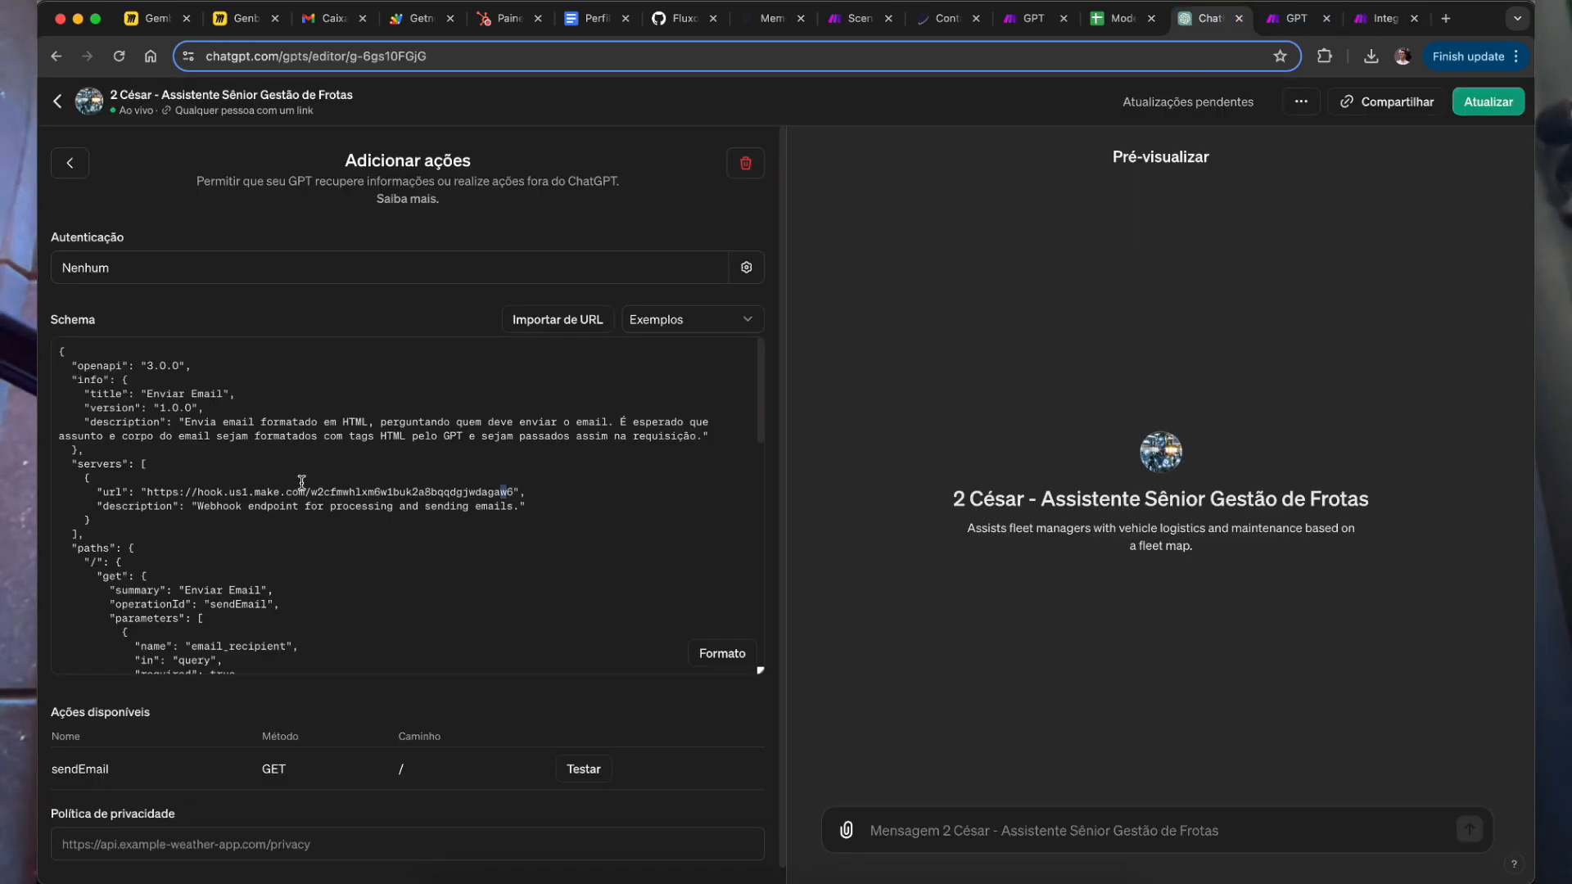
Step: Test the sendEmail action and send 'mande um teste apenas' in the preview
{"action": "left_click", "coordinate": [584, 768]}
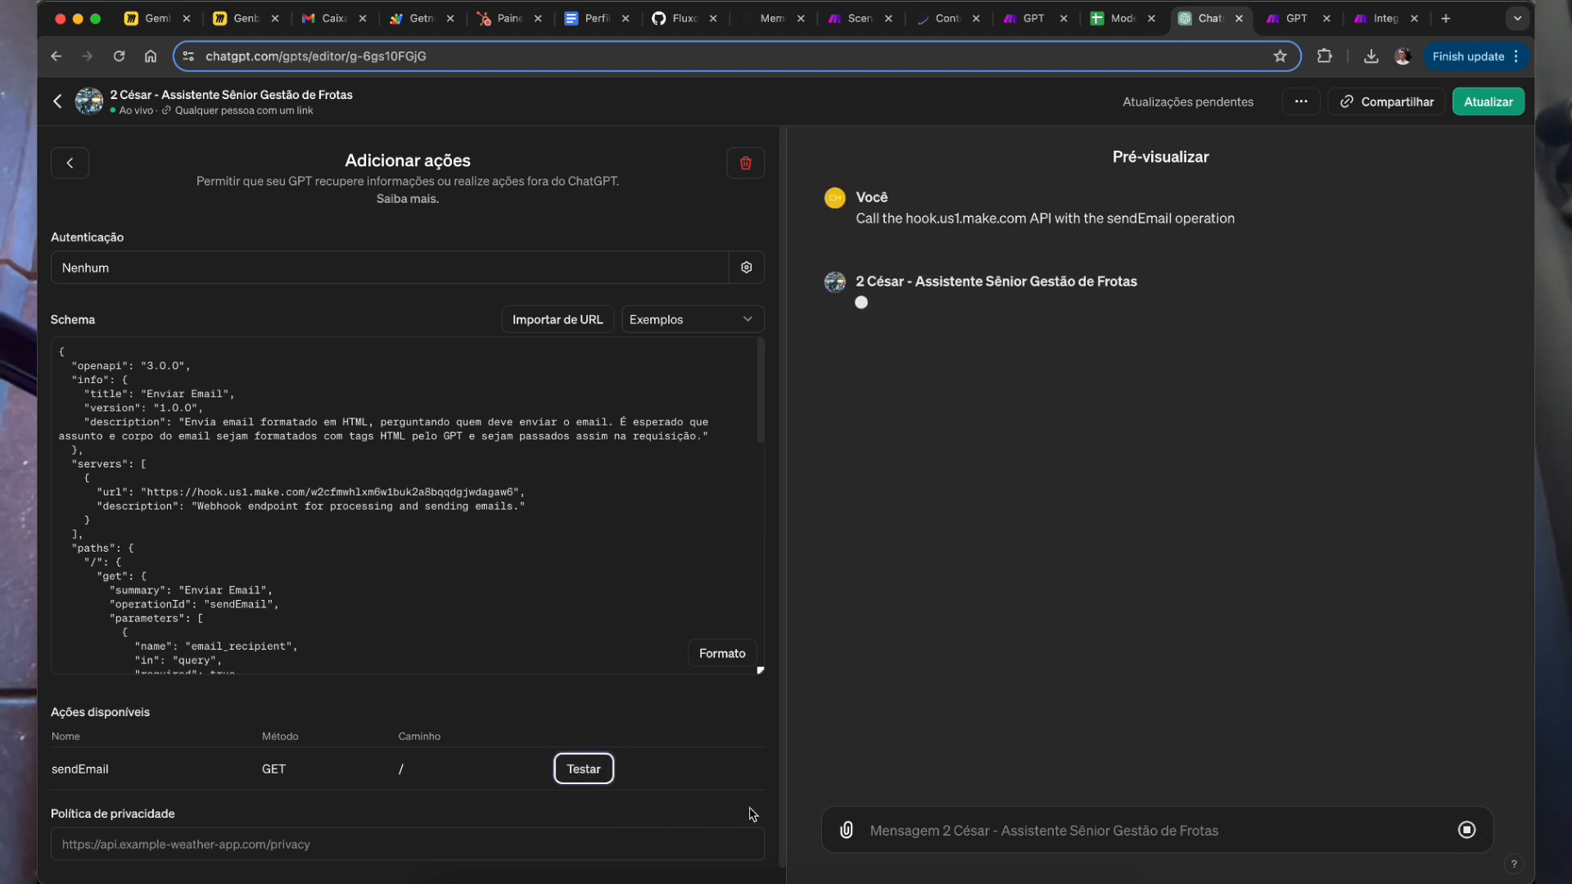
{"action": "left_click_drag", "start_coordinate": [899, 306], "coordinate": [1082, 442]}
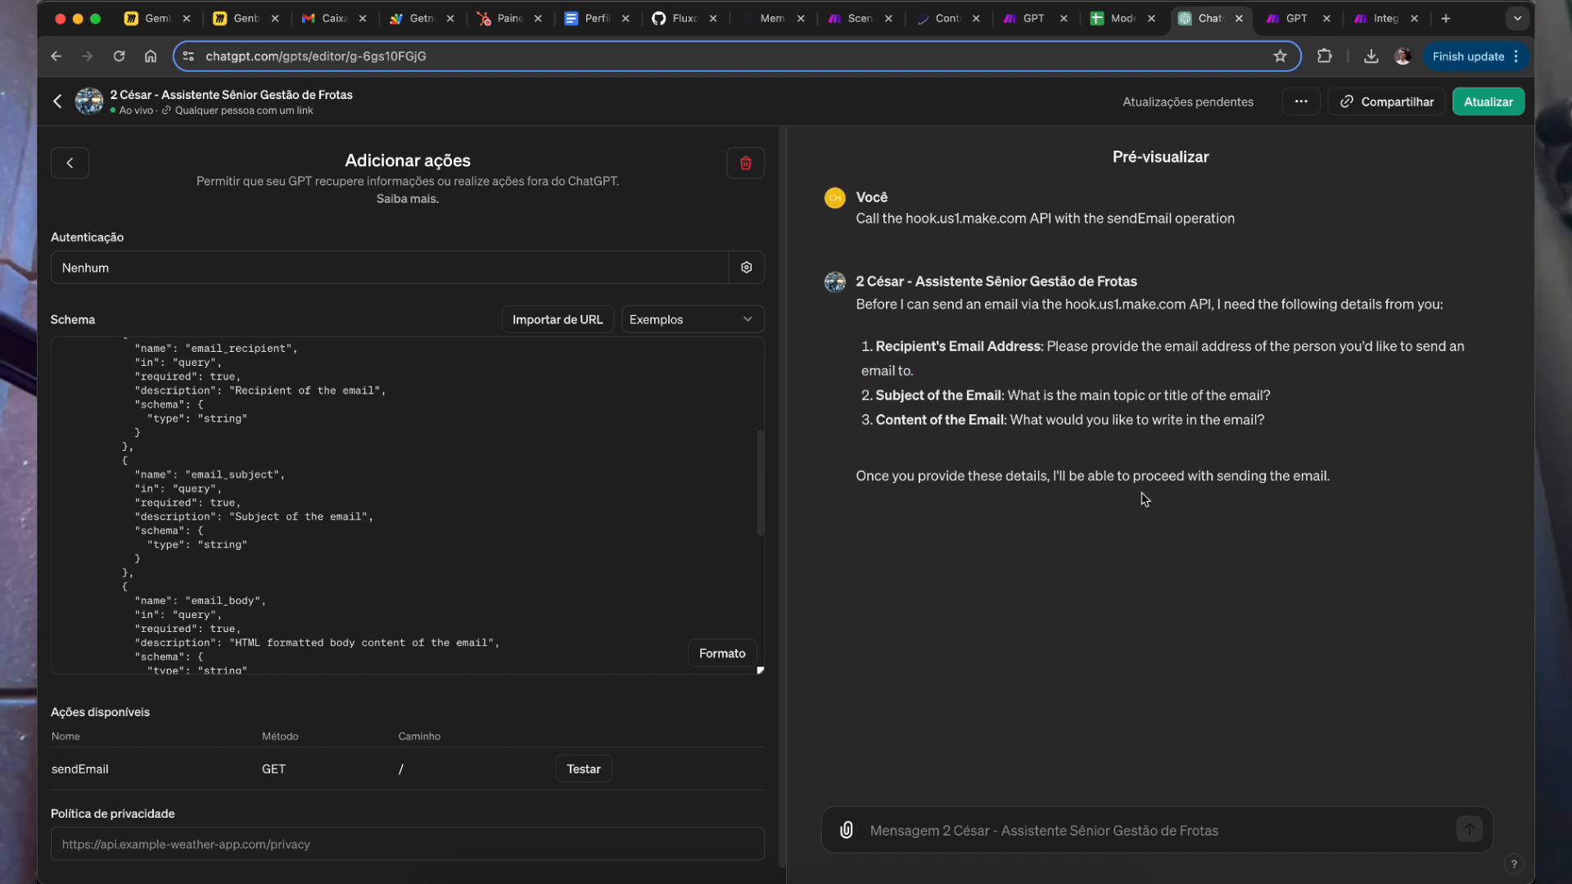
{"action": "left_click", "coordinate": [1110, 825]}
{"action": "type", "text": "manda"}
{"action": "key", "text": "BackSpace"}
{"action": "type", "text": "e um teste apenas"}
{"action": "key", "text": "Return"}
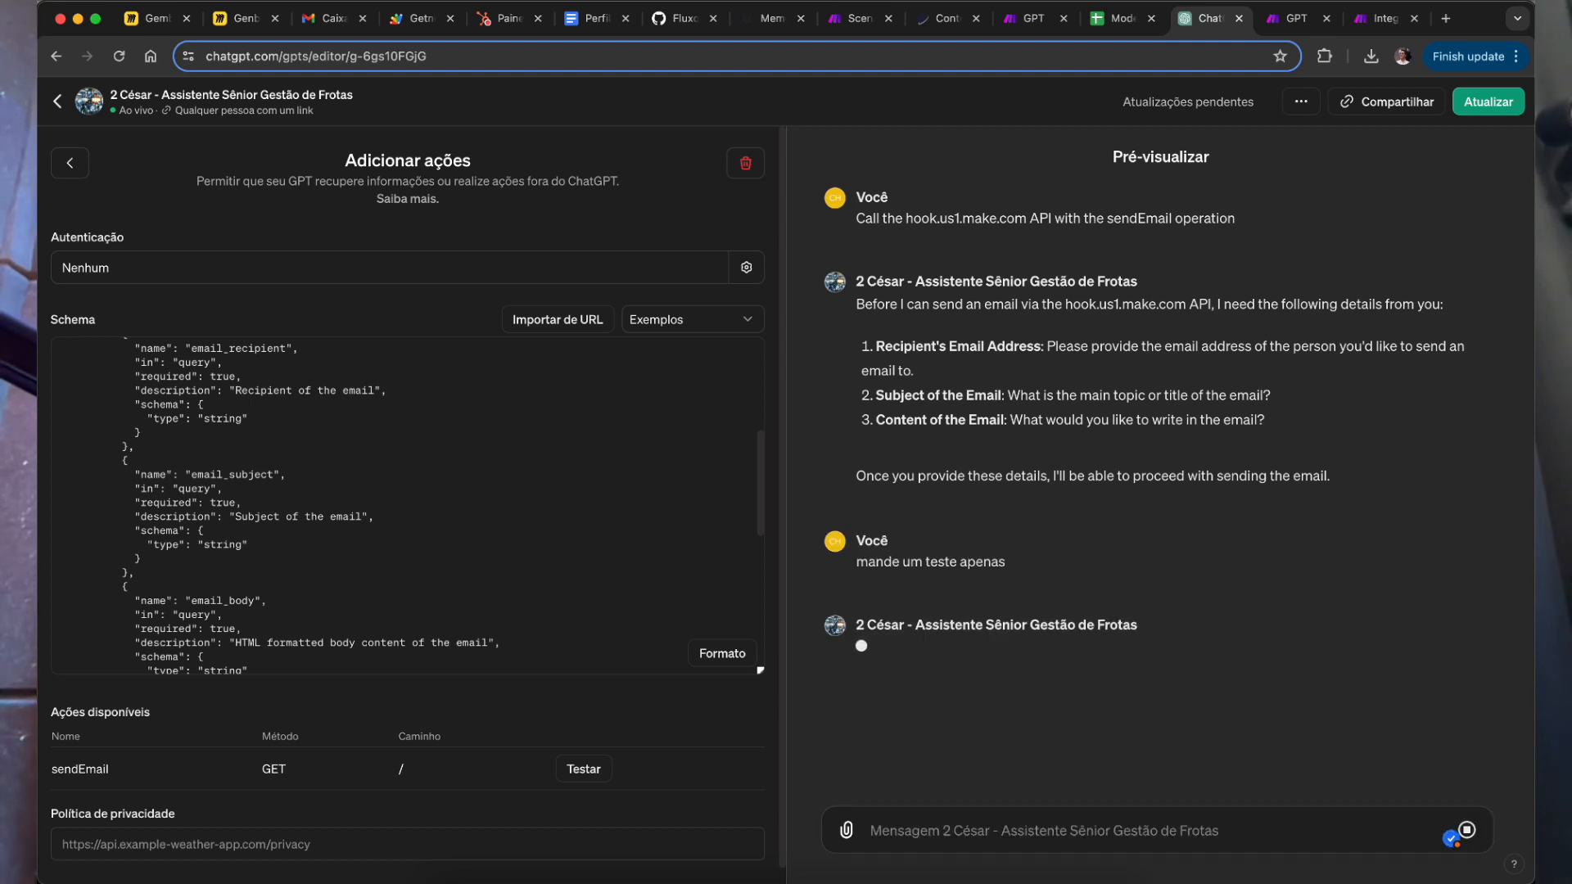
Step: Read through the GPT's reply about the test email's recipient, subject and content
{"action": "left_click_drag", "start_coordinate": [946, 345], "coordinate": [1041, 420]}
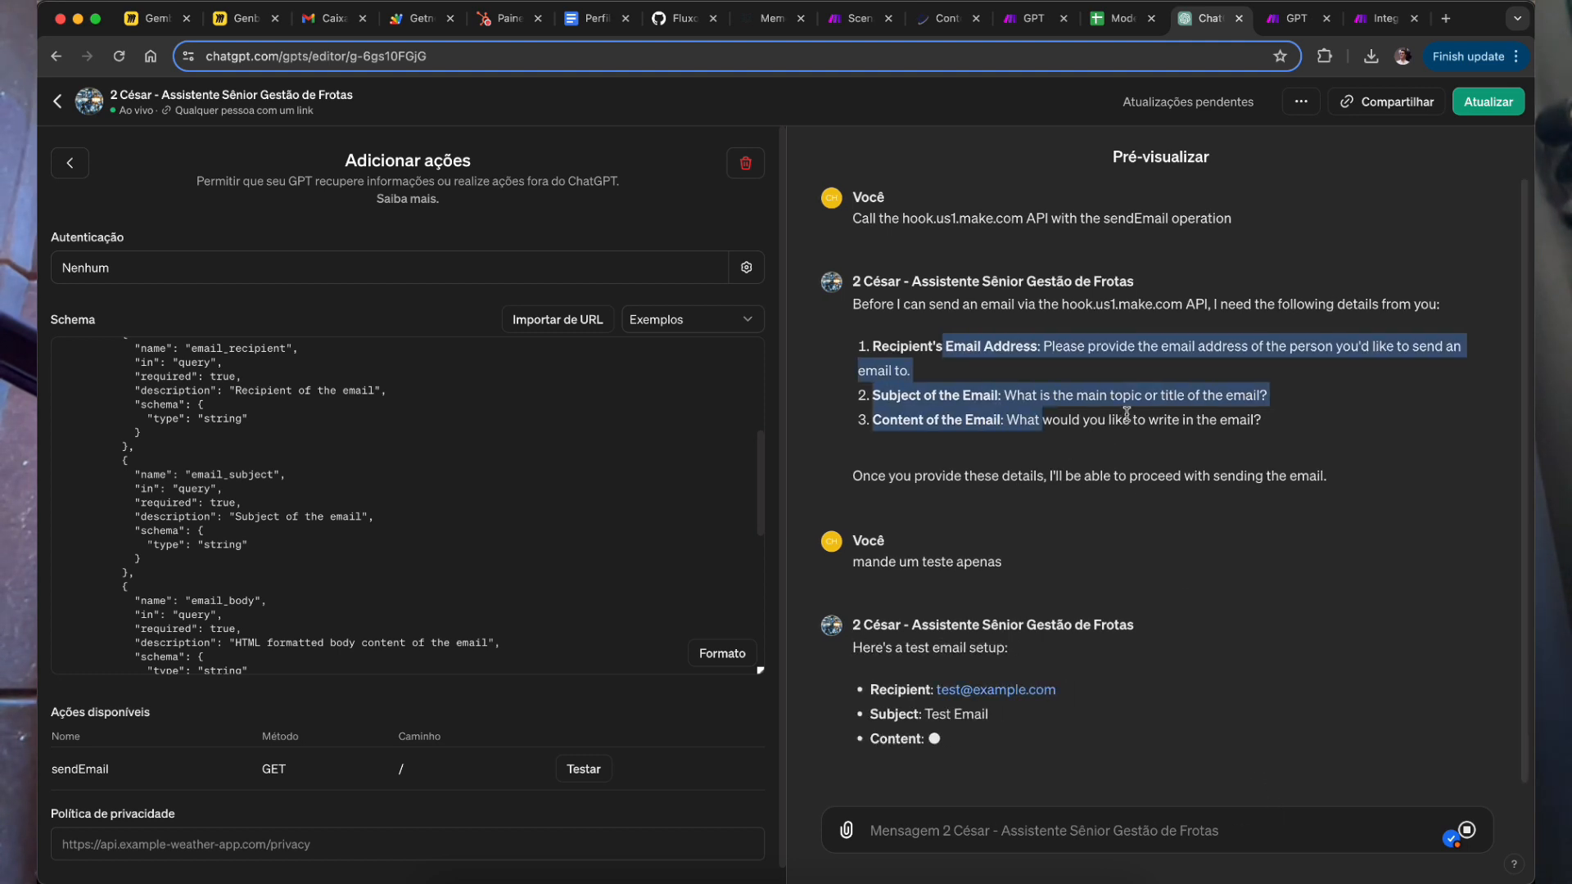
{"action": "left_click", "coordinate": [1333, 594]}
{"action": "left_click_drag", "start_coordinate": [882, 511], "coordinate": [989, 516]}
{"action": "left_click_drag", "start_coordinate": [896, 640], "coordinate": [1040, 686]}
{"action": "left_click", "coordinate": [1239, 620]}
{"action": "left_click_drag", "start_coordinate": [1135, 681], "coordinate": [1324, 694]}
{"action": "left_click_drag", "start_coordinate": [1315, 634], "coordinate": [1079, 651]}
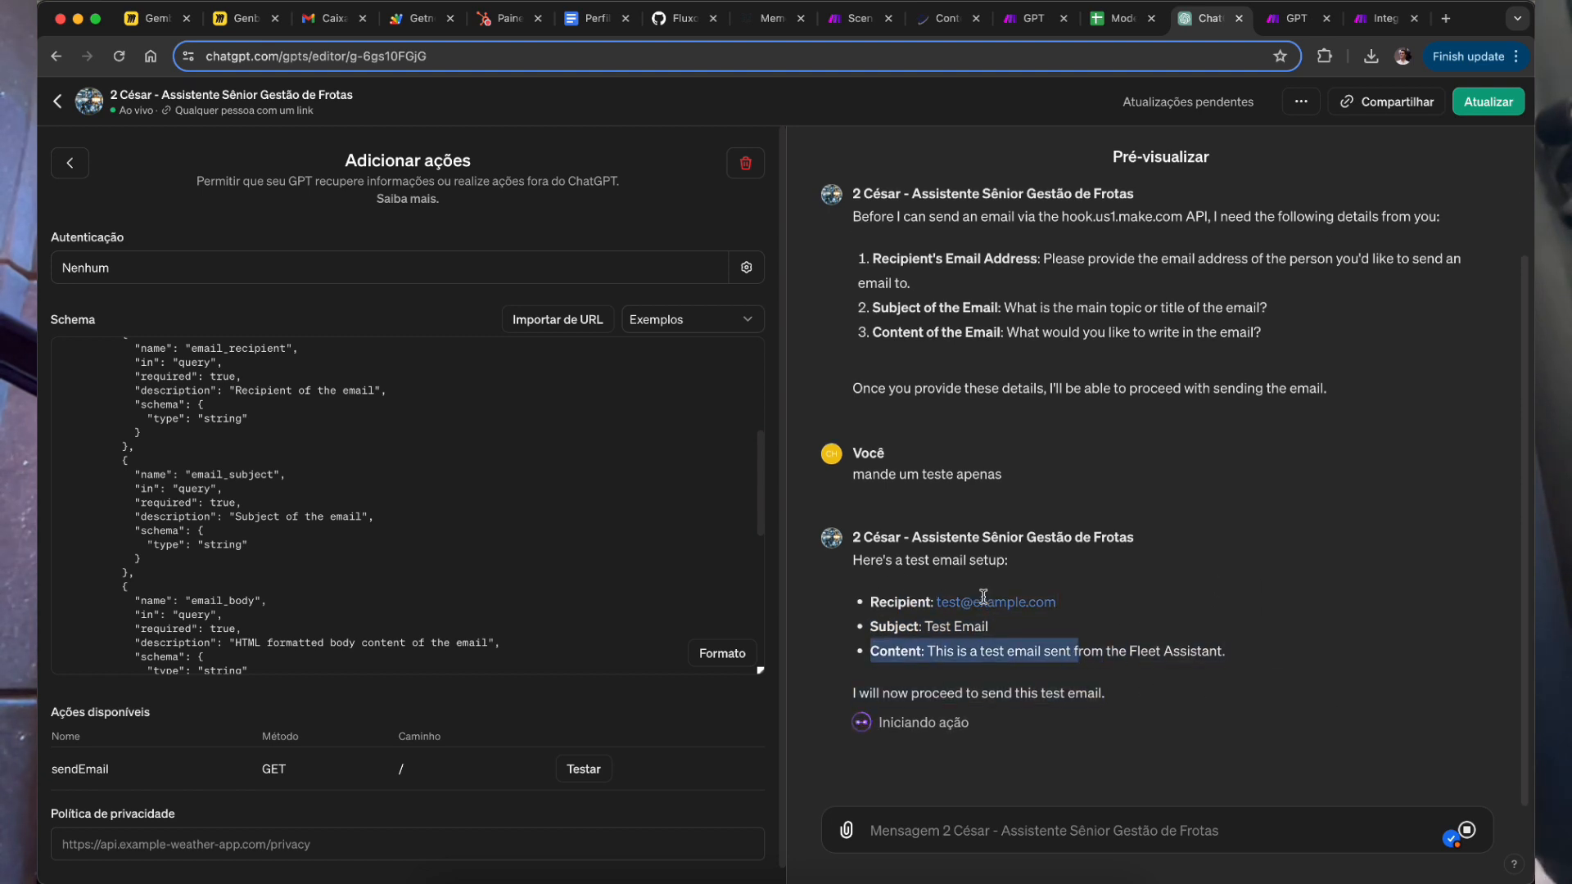
{"action": "left_click", "coordinate": [1280, 628]}
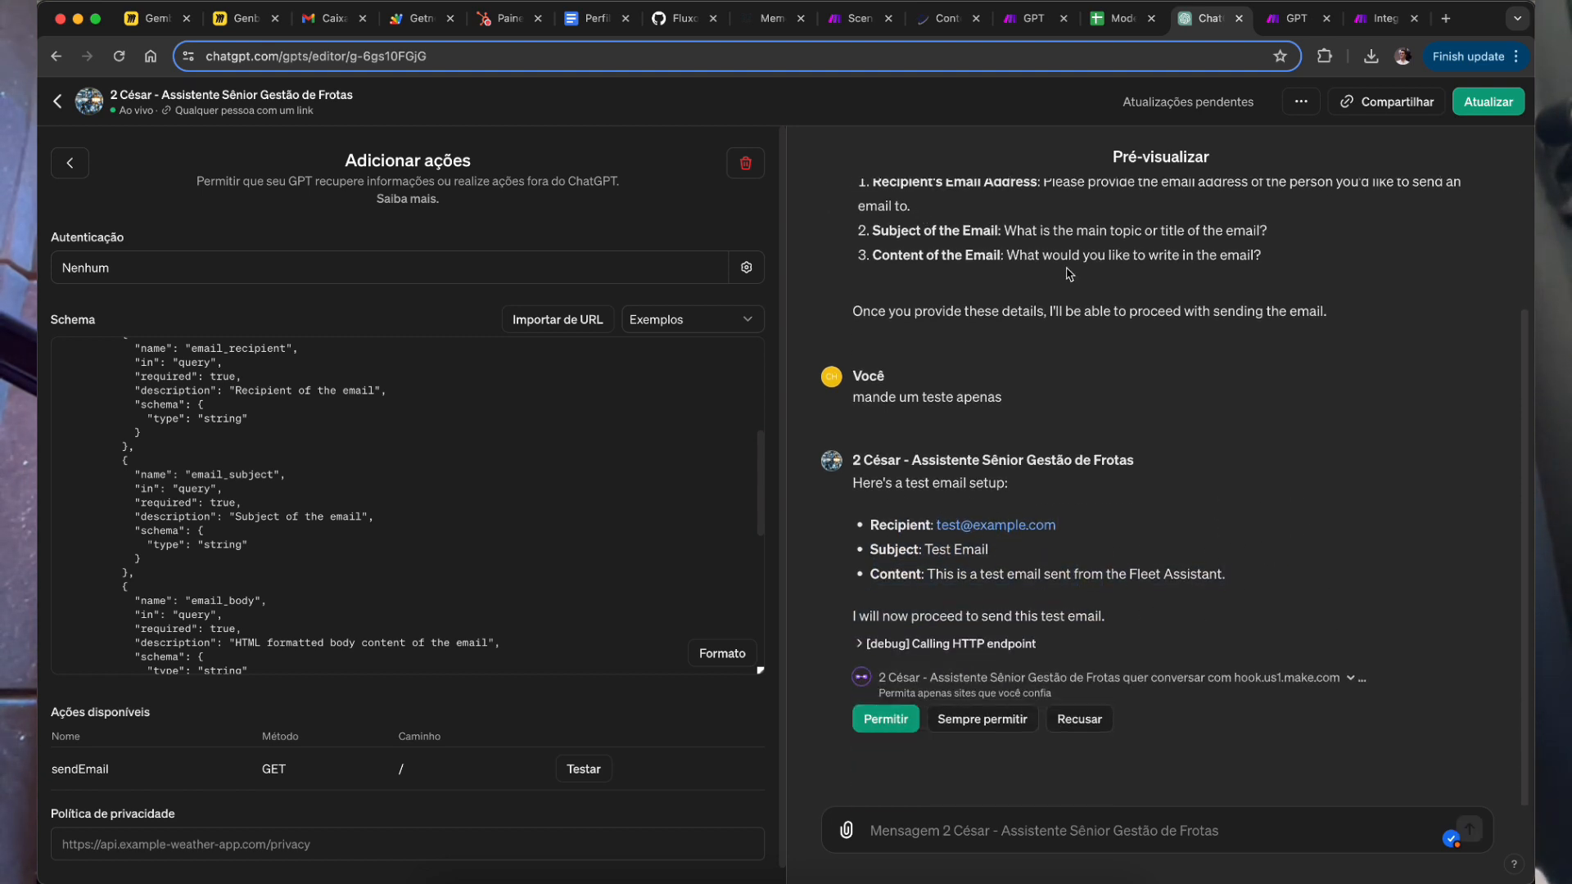
{"action": "left_click_drag", "start_coordinate": [1076, 252], "coordinate": [1144, 276]}
{"action": "left_click", "coordinate": [1067, 319]}
{"action": "left_click_drag", "start_coordinate": [1042, 277], "coordinate": [1134, 311]}
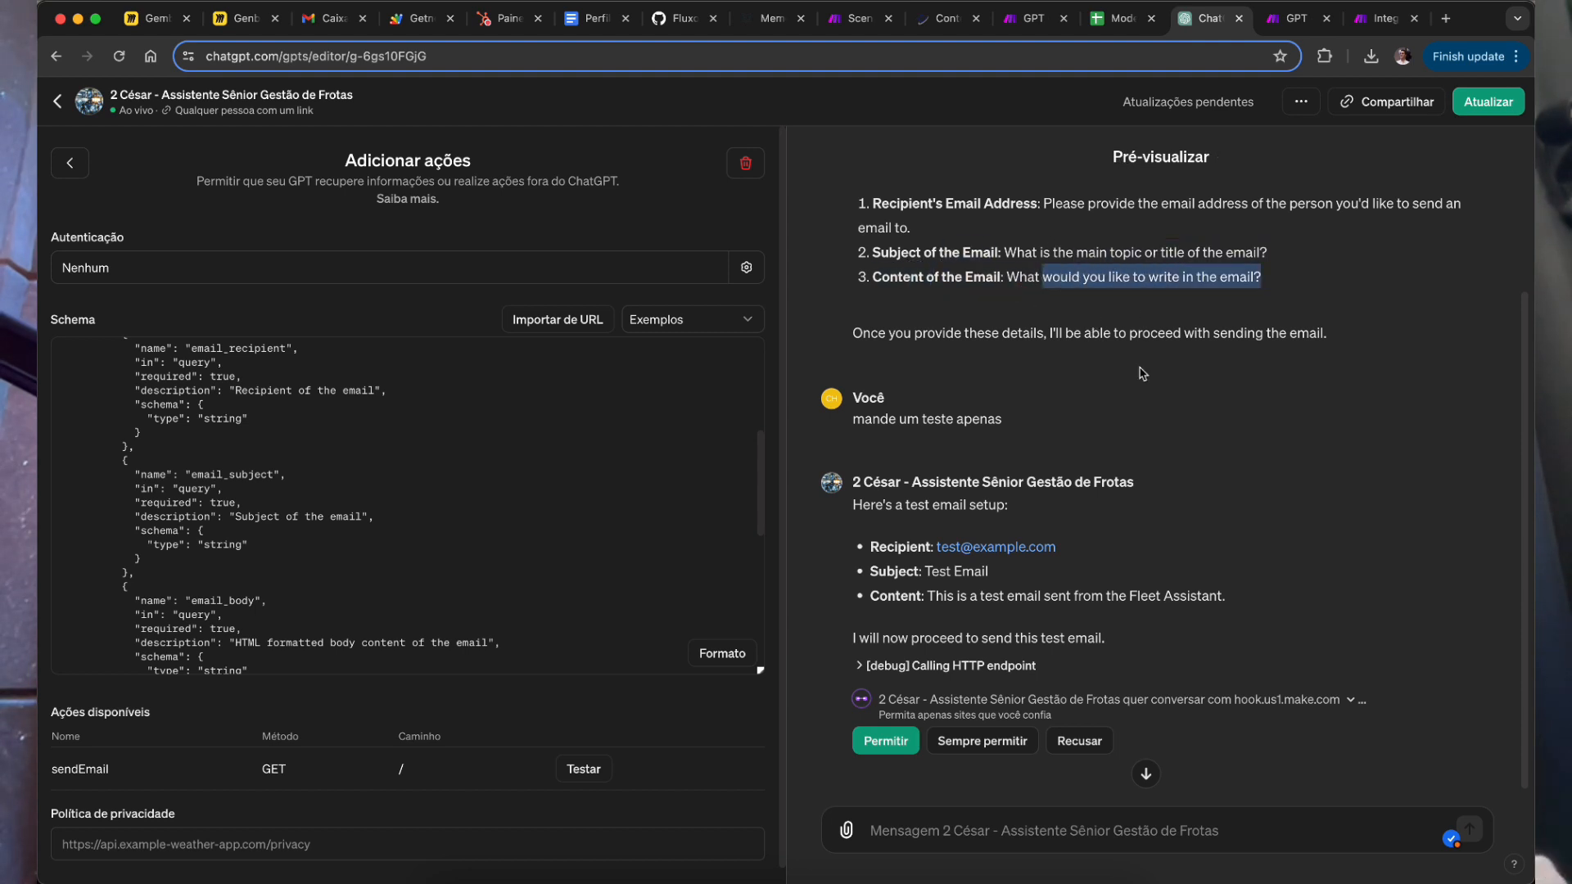
Step: Allow the GPT to call hook.us1.make.com and confirm the test email was sent
{"action": "left_click", "coordinate": [886, 741]}
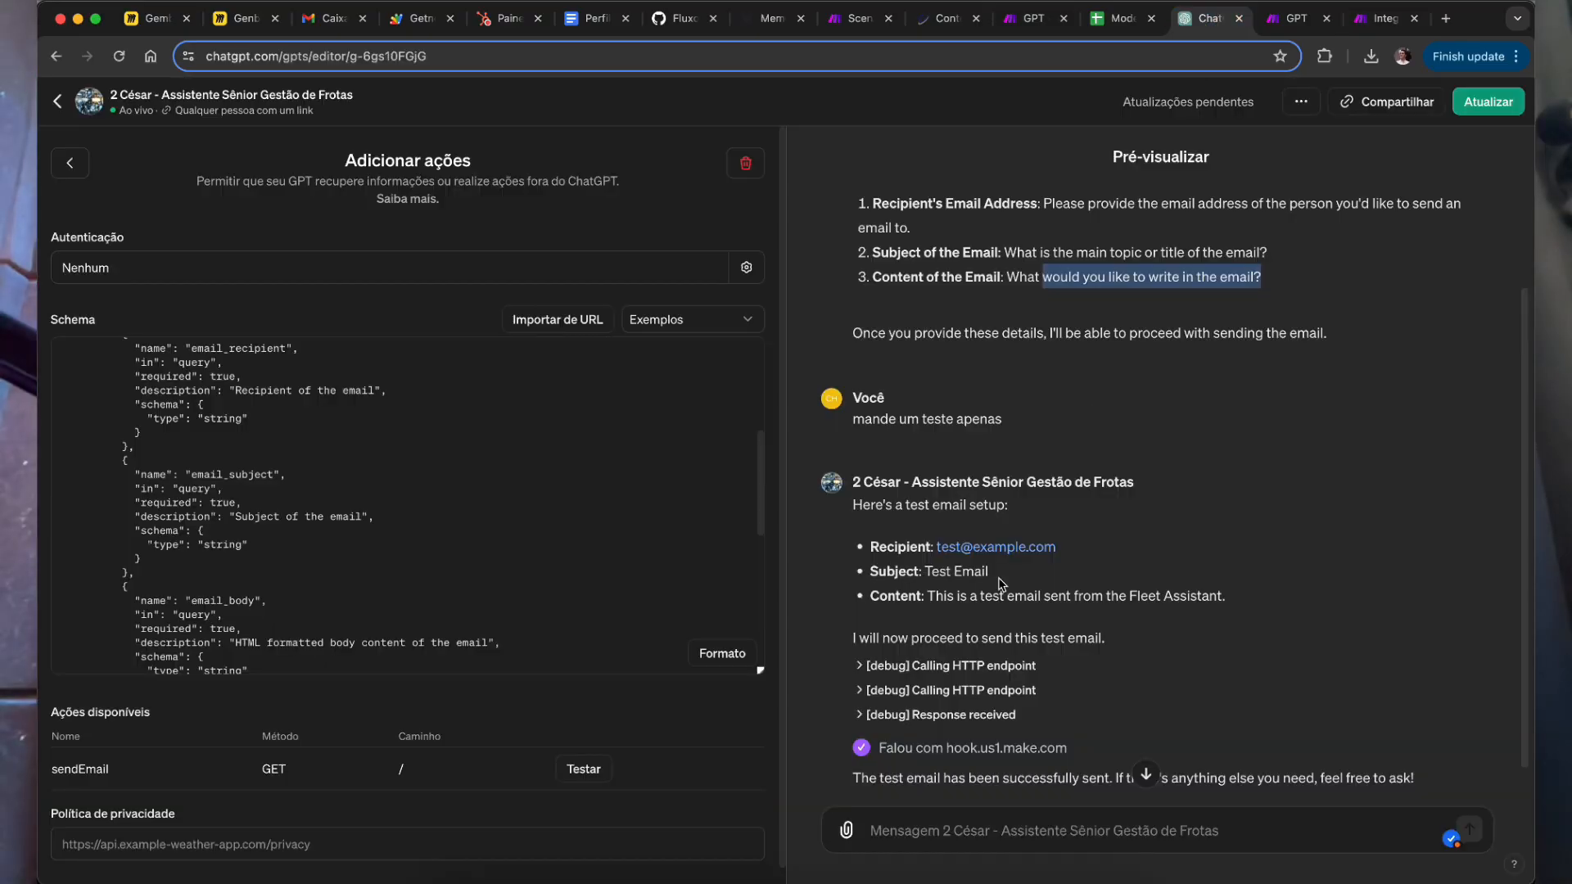
{"action": "scroll", "coordinate": [1066, 653], "scroll_direction": "down", "scroll_amount": 2}
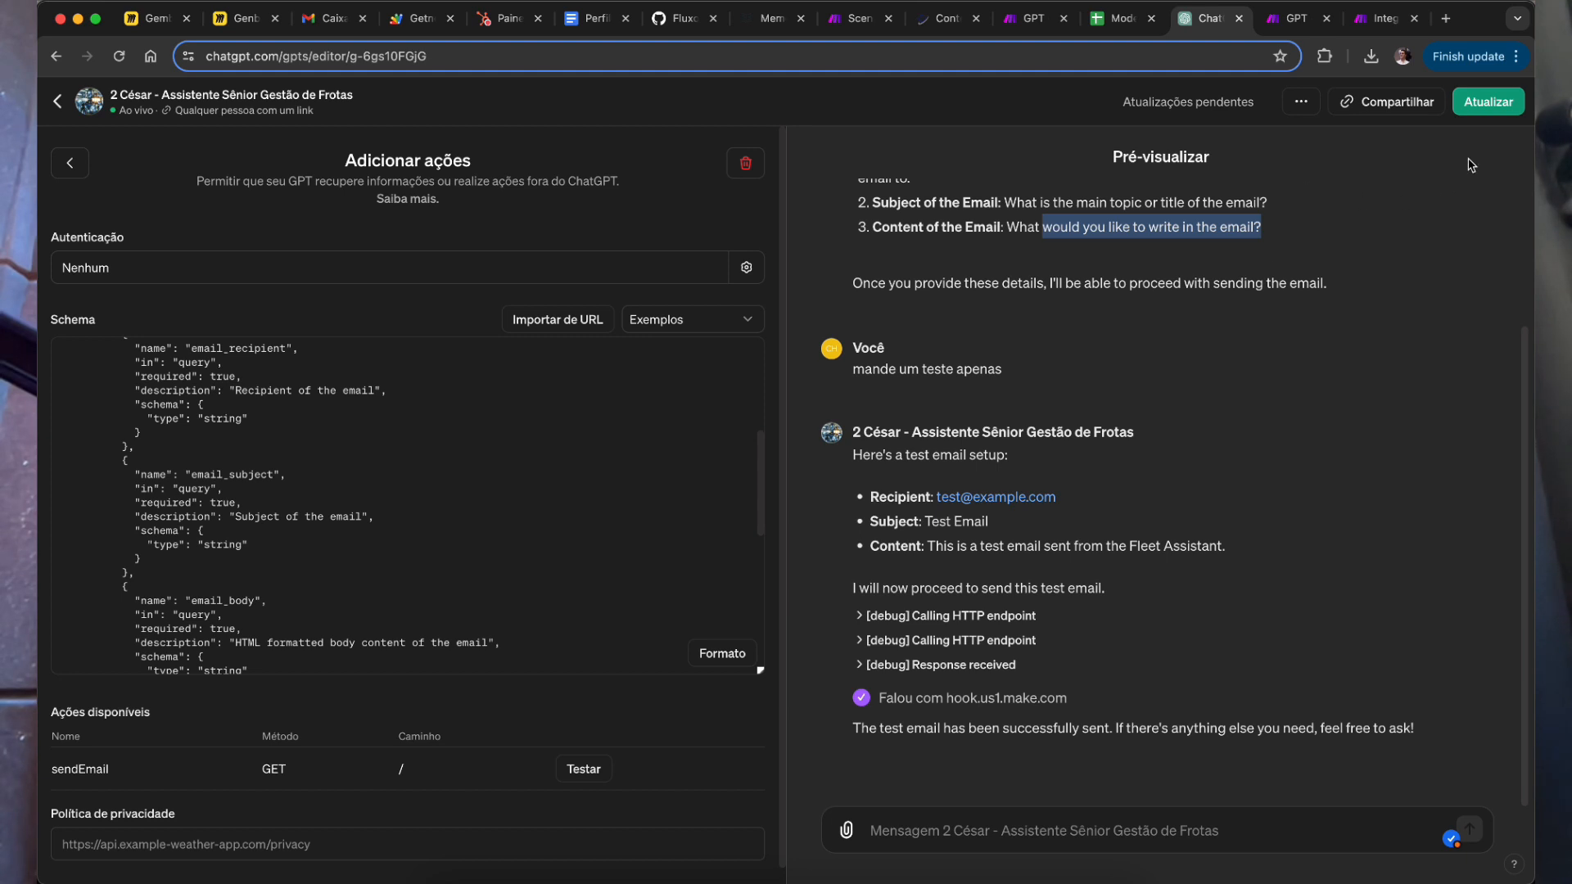
{"action": "left_click", "coordinate": [1390, 20]}
{"action": "left_click", "coordinate": [1215, 23]}
Step: Fill the privacy policy field with the suggested site privacy URL and update the GPT
{"action": "left_click", "coordinate": [1469, 108]}
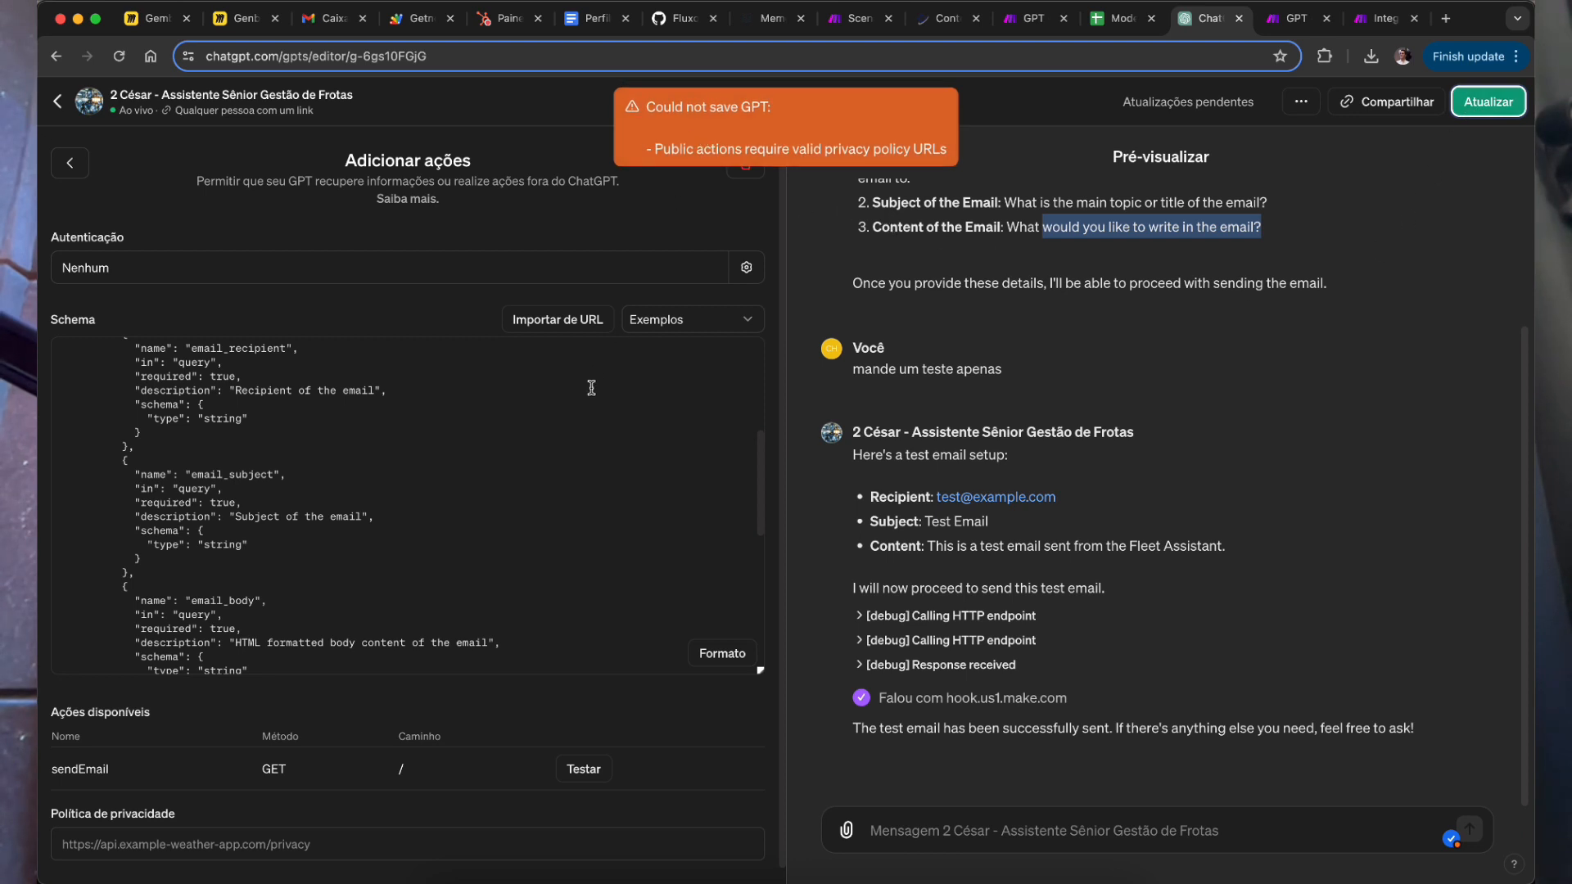
{"action": "scroll", "coordinate": [598, 375], "scroll_direction": "down", "scroll_amount": 10}
{"action": "left_click", "coordinate": [109, 847]}
{"action": "left_click_drag", "start_coordinate": [75, 813], "coordinate": [229, 815]}
{"action": "left_click", "coordinate": [326, 857]}
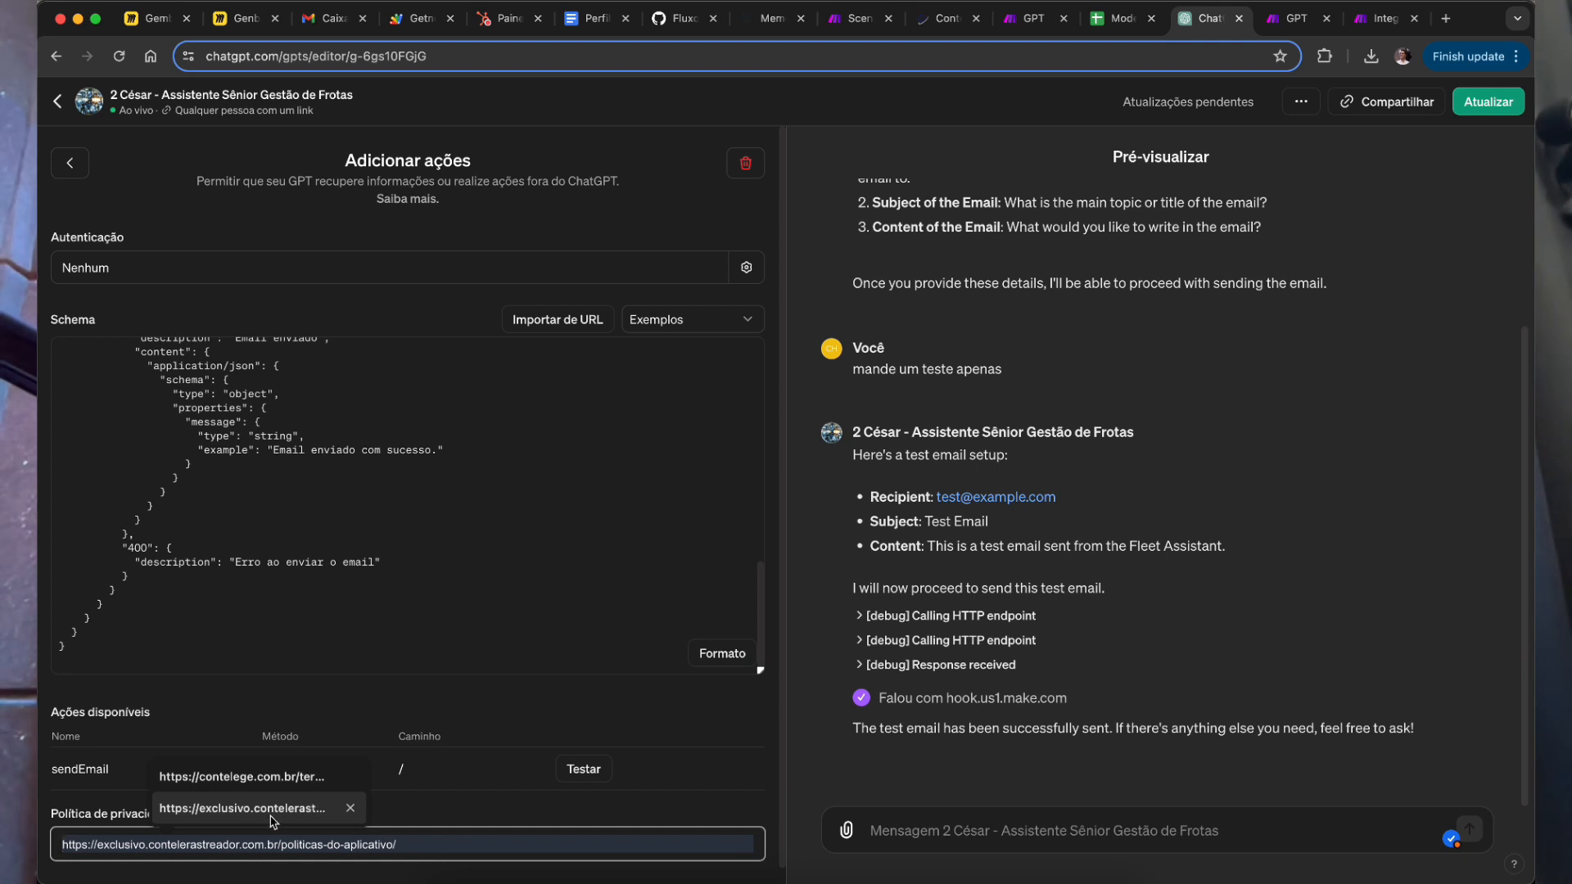
{"action": "left_click", "coordinate": [270, 809]}
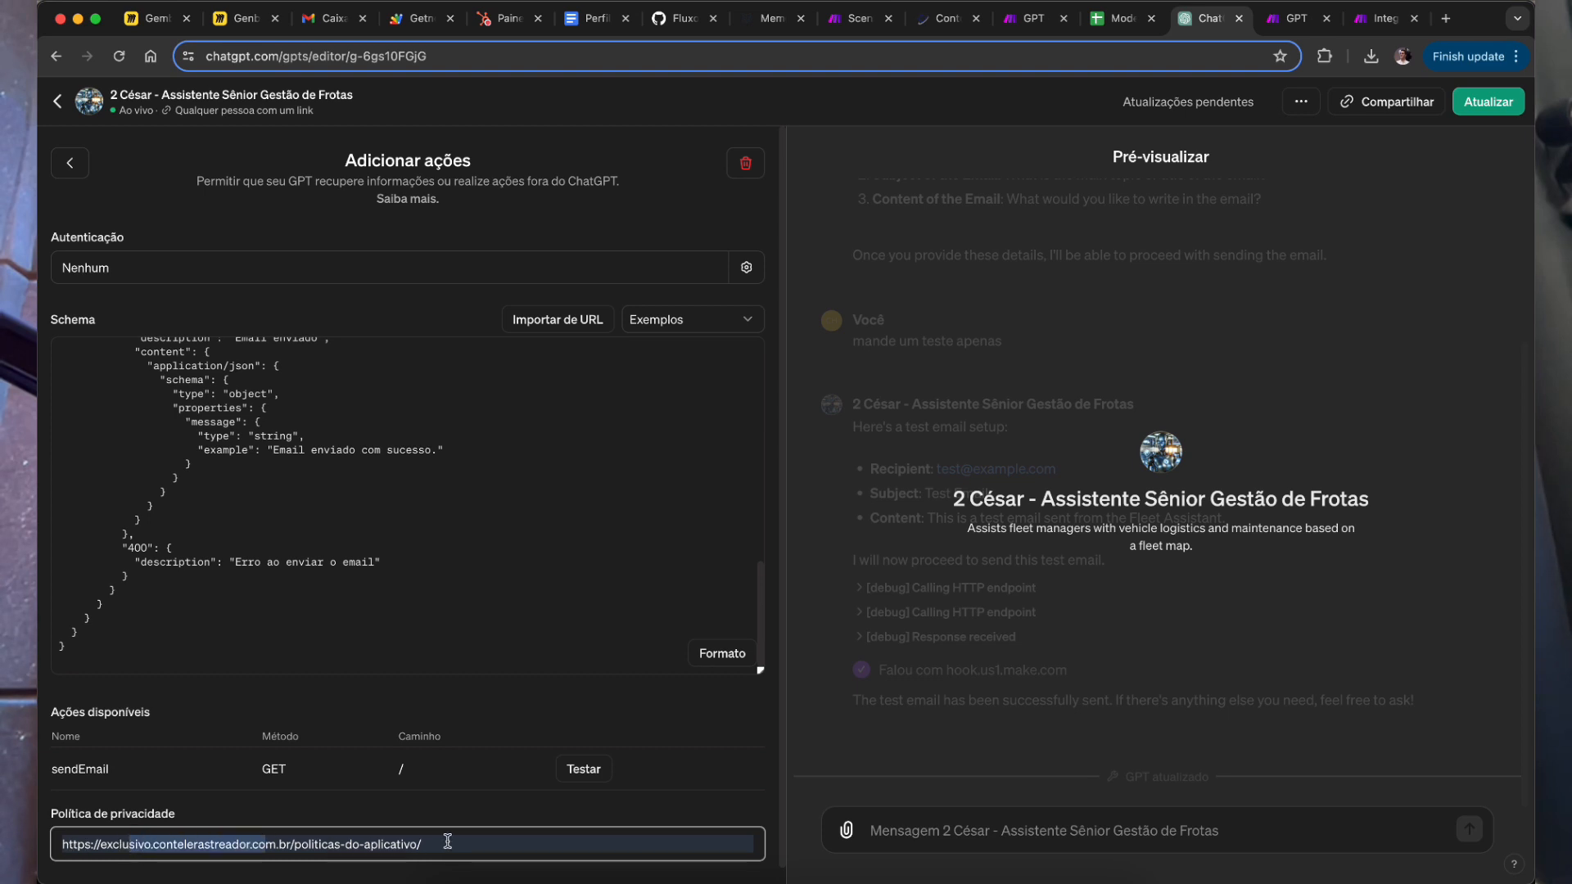
{"action": "left_click_drag", "start_coordinate": [446, 844], "coordinate": [328, 844]}
{"action": "left_click", "coordinate": [521, 846]}
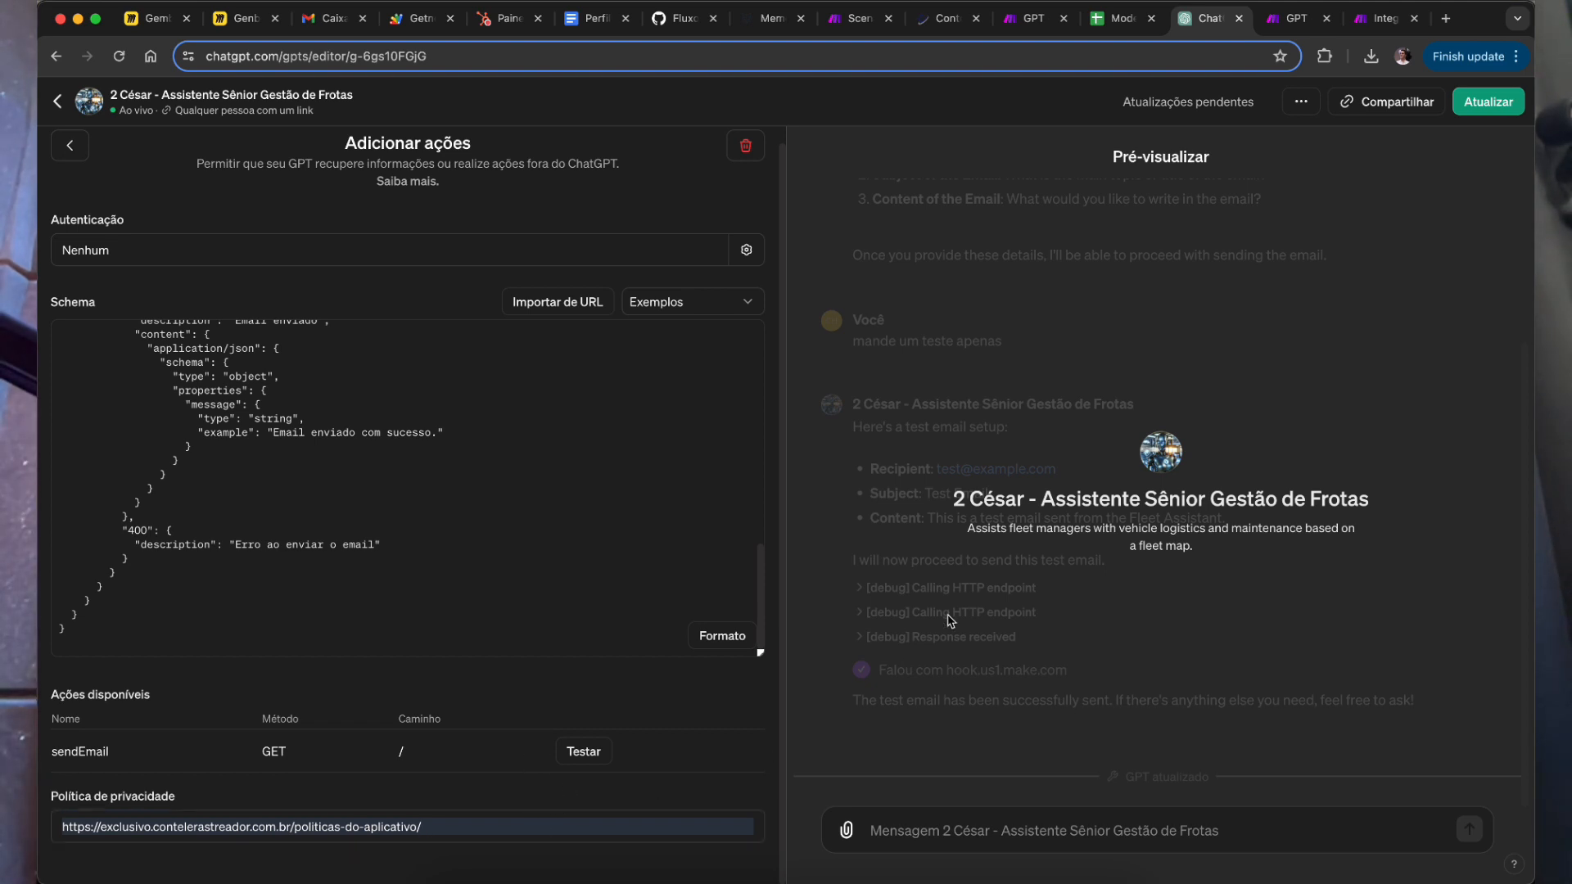
{"action": "left_click", "coordinate": [442, 828]}
{"action": "left_click", "coordinate": [1489, 102]}
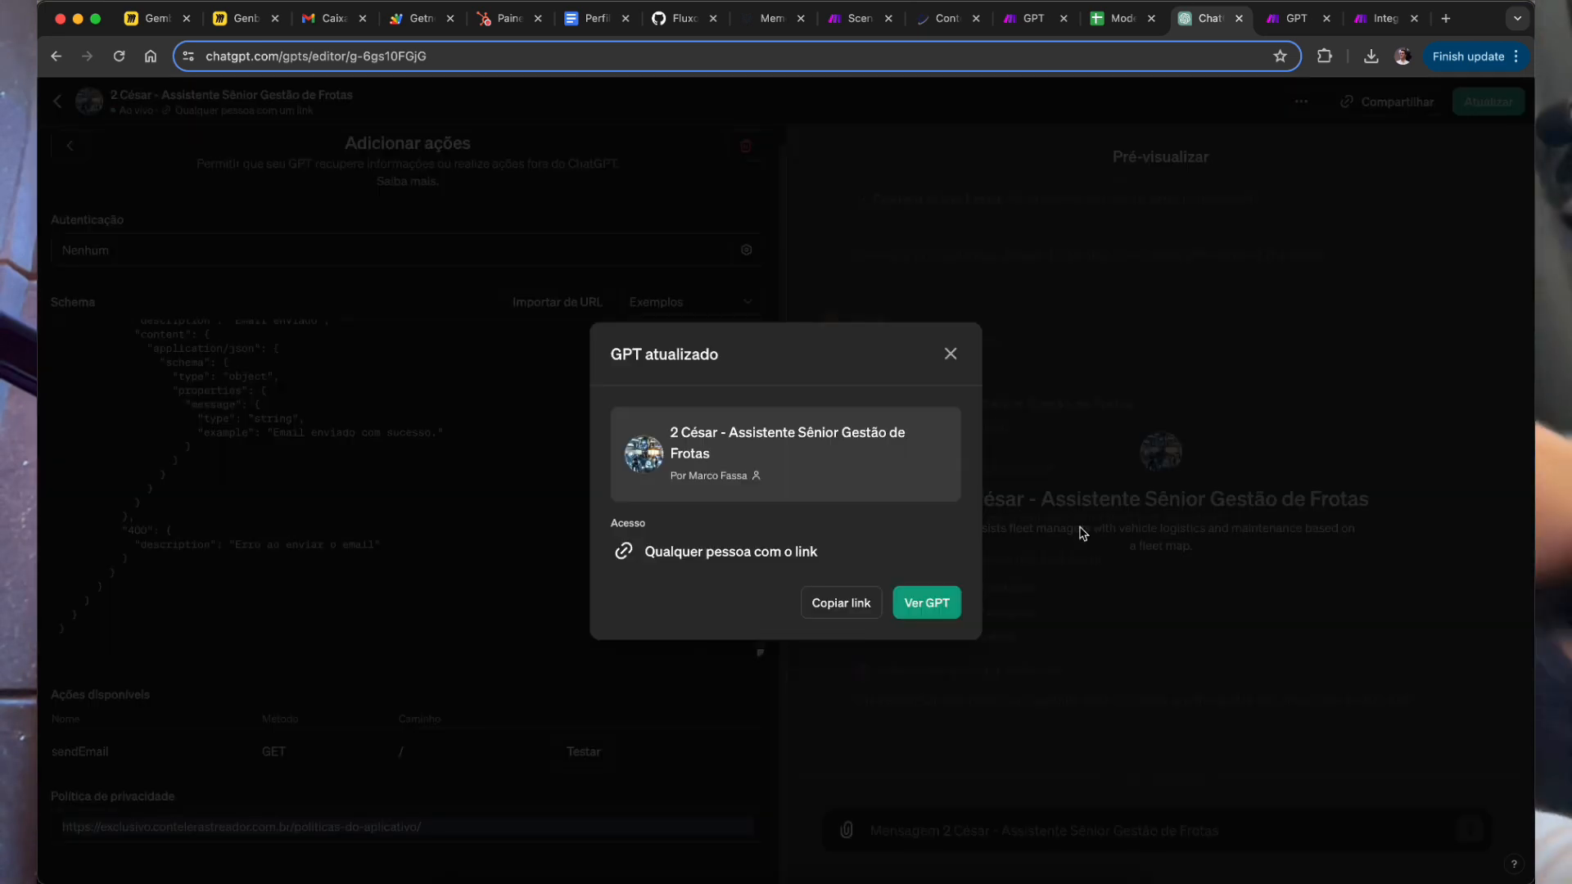
{"action": "left_click", "coordinate": [920, 606]}
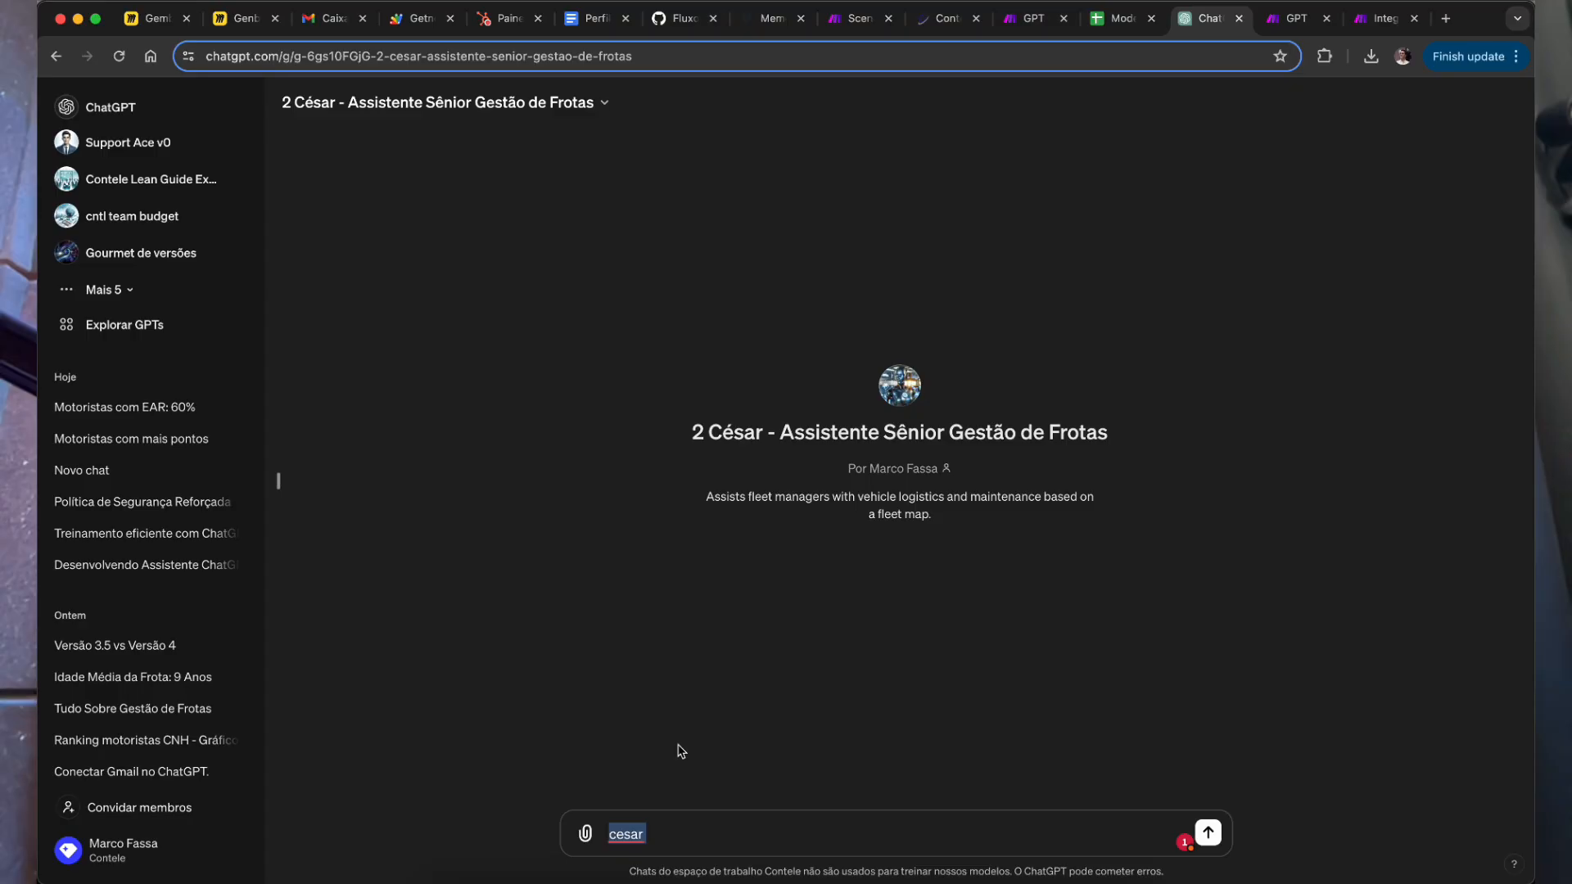
Step: Paste the question asking which drivers have an expired Toxicológico exam
{"action": "type", "text": "Quais são os nomes dos motoristas que estão com o Toxicológico vencido?"}
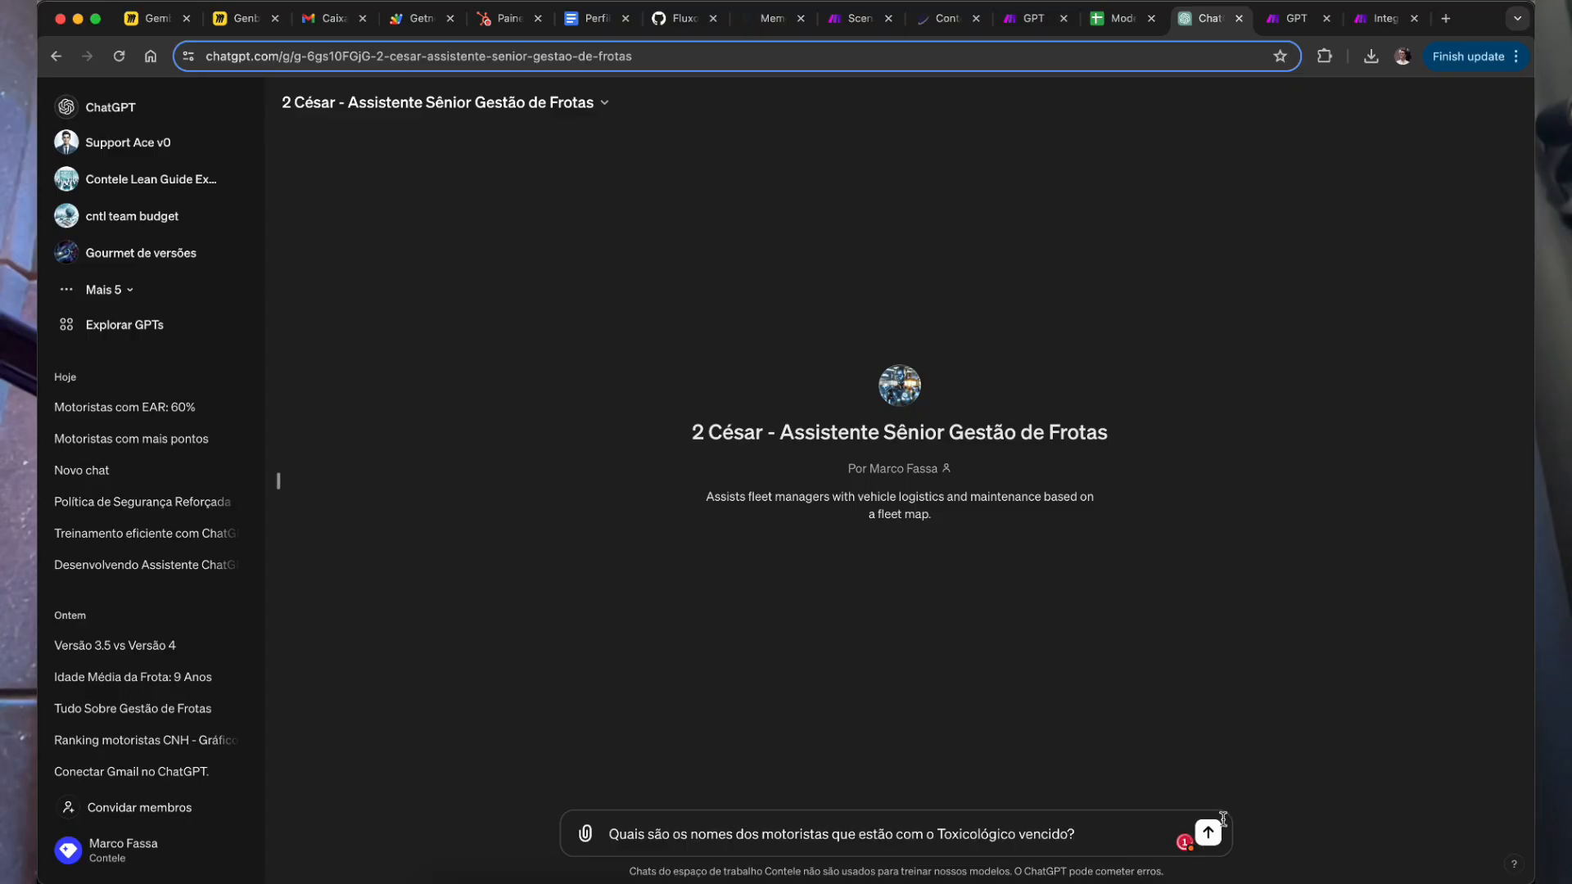
Step: Send the question and follow the analysis until nine drivers with expired Toxicológico exams are listed
{"action": "key", "text": "Return"}
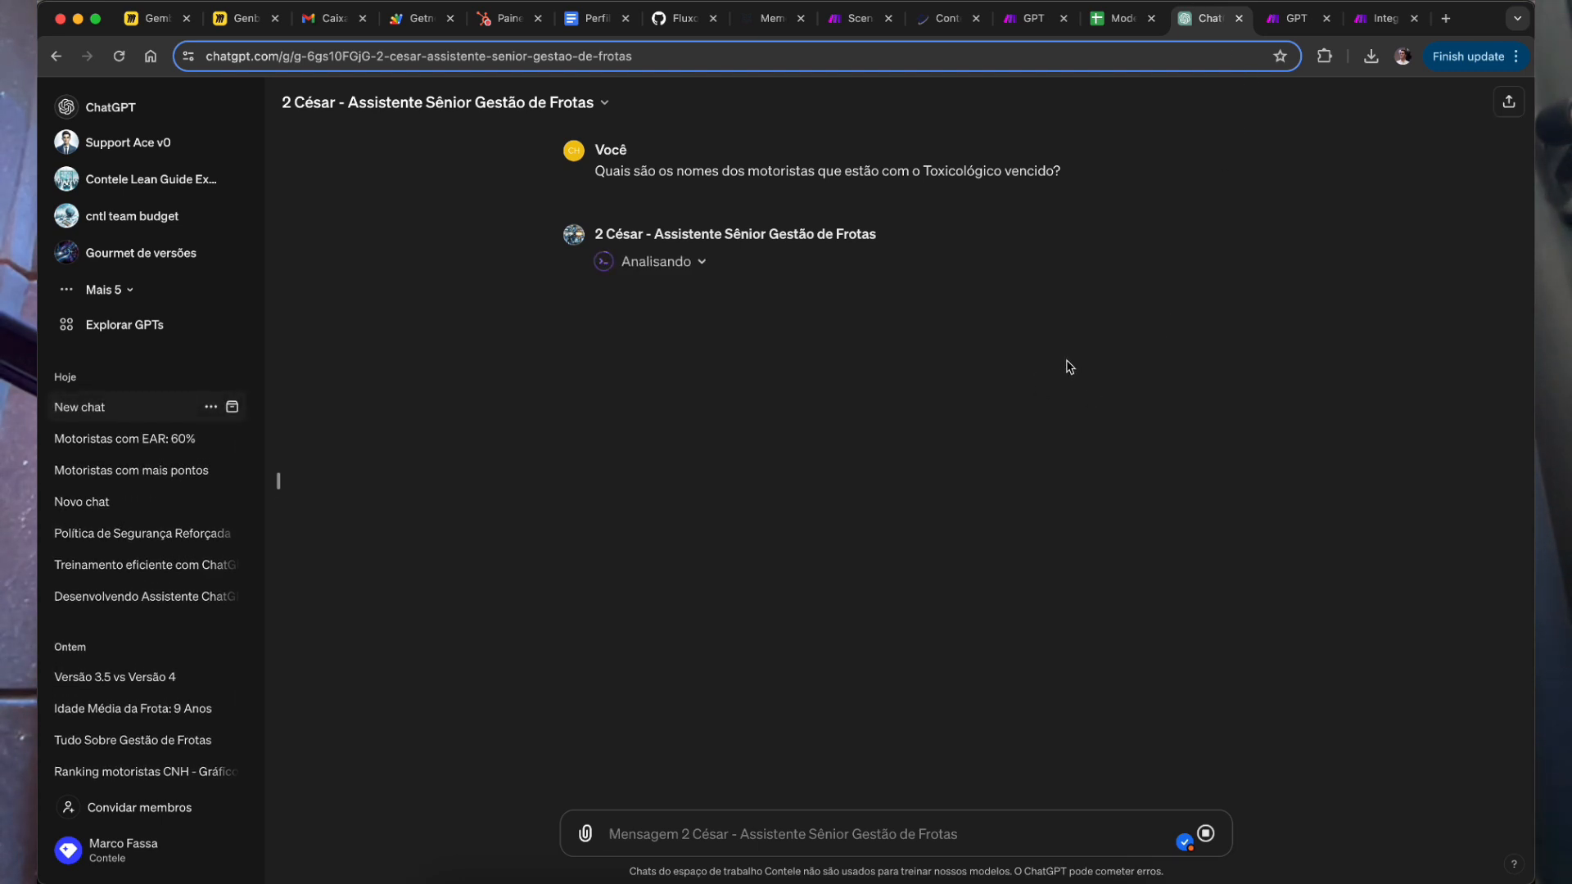
{"action": "left_click", "coordinate": [1297, 18]}
{"action": "left_click", "coordinate": [1369, 20]}
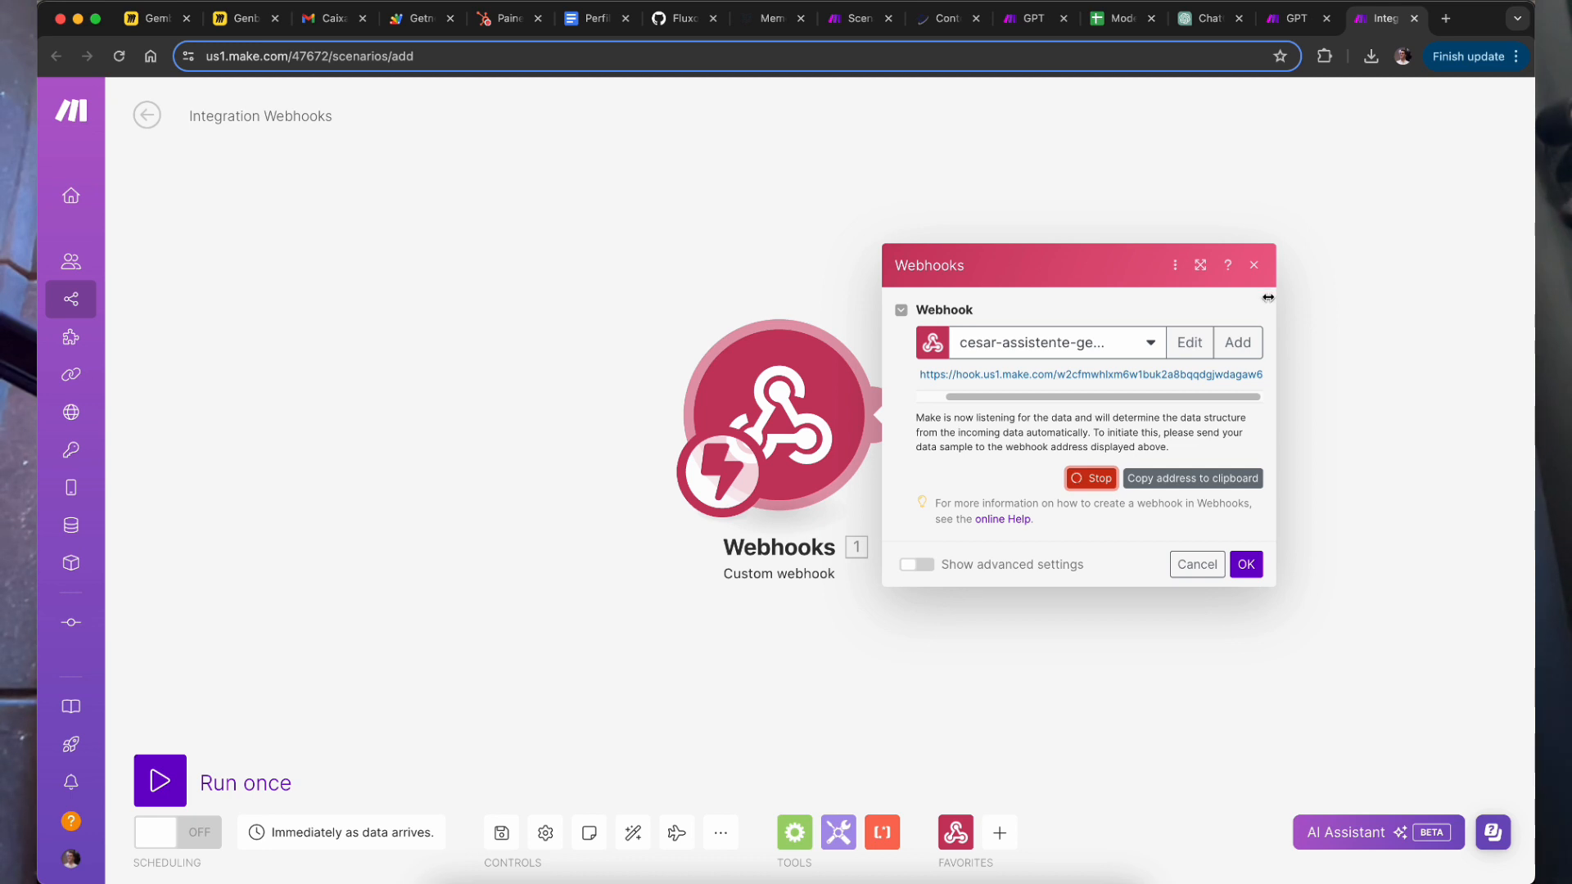
{"action": "left_click_drag", "start_coordinate": [1205, 31], "coordinate": [1302, 18]}
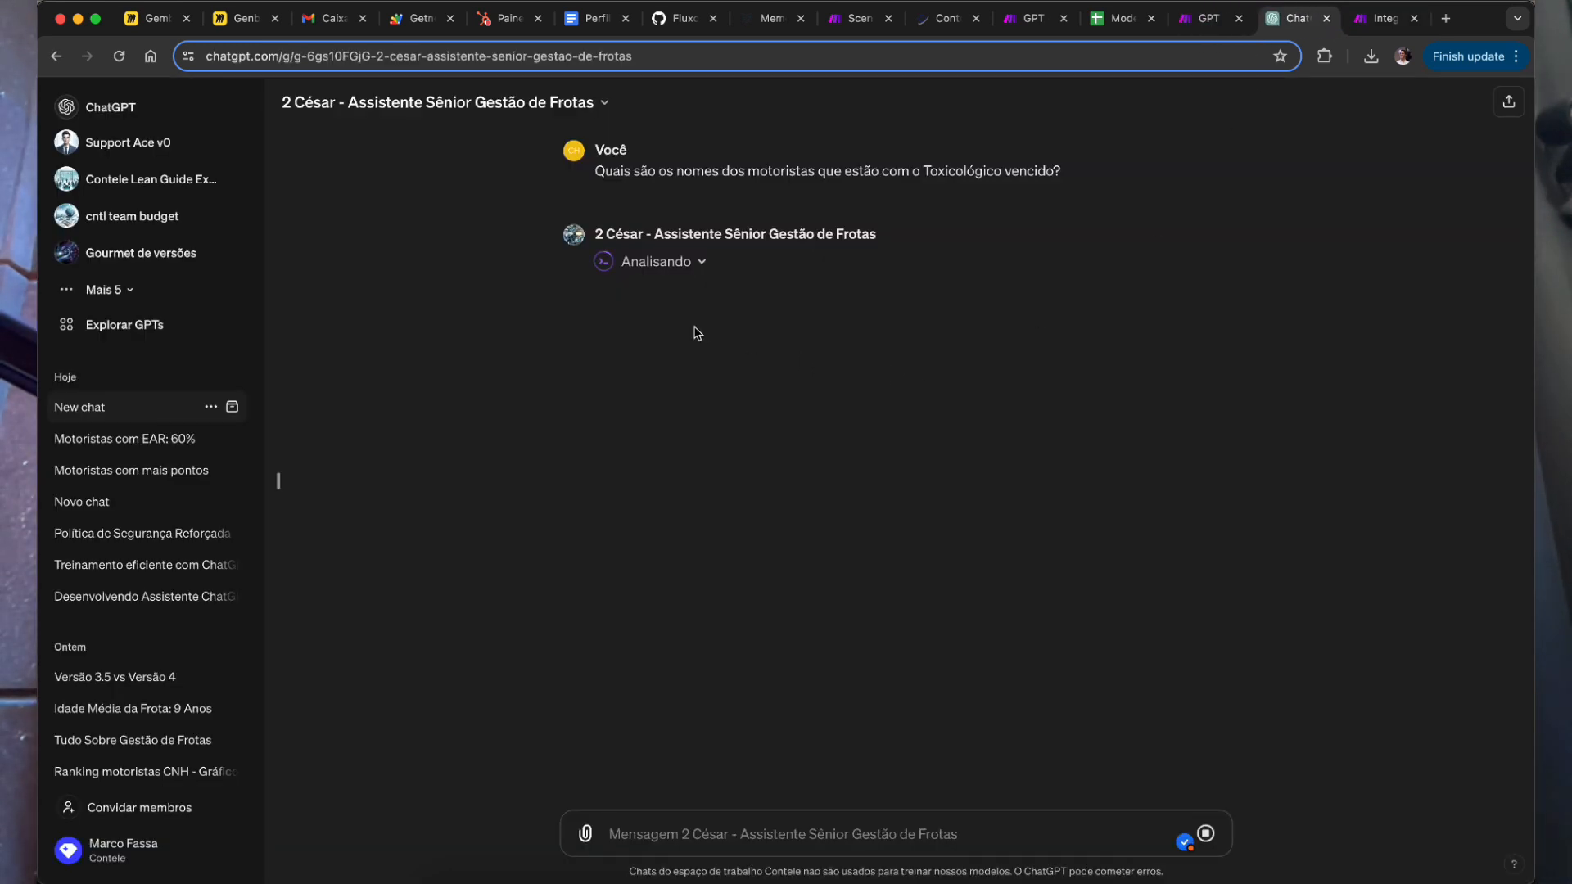
{"action": "left_click", "coordinate": [701, 263]}
{"action": "left_click", "coordinate": [701, 264]}
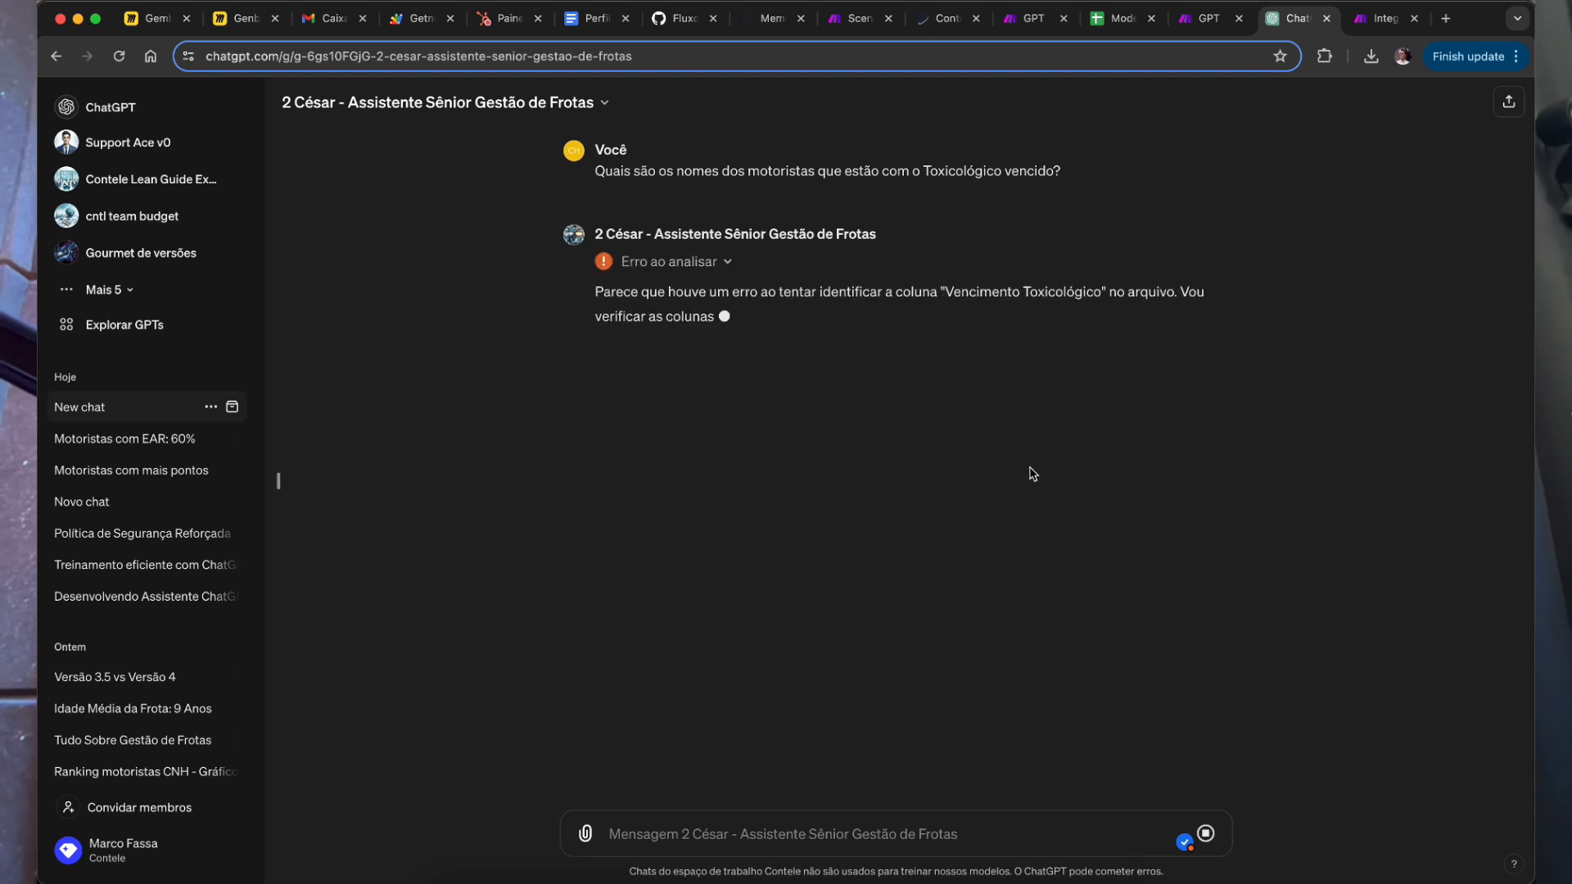
{"action": "left_click_drag", "start_coordinate": [685, 314], "coordinate": [744, 366]}
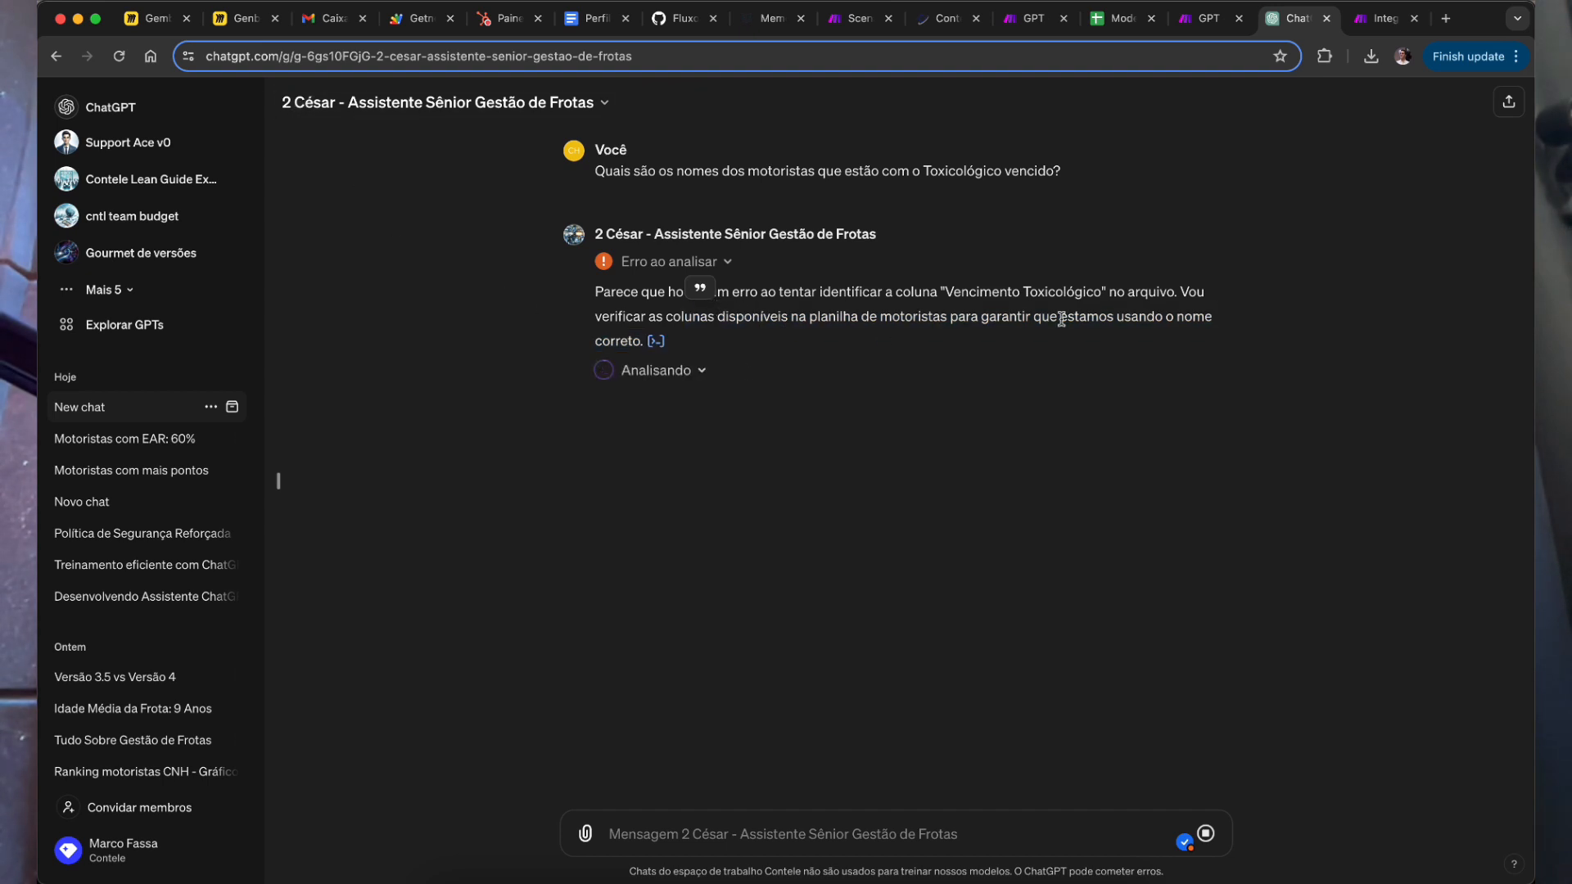
{"action": "left_click_drag", "start_coordinate": [1021, 294], "coordinate": [967, 305]}
{"action": "left_click", "coordinate": [698, 376]}
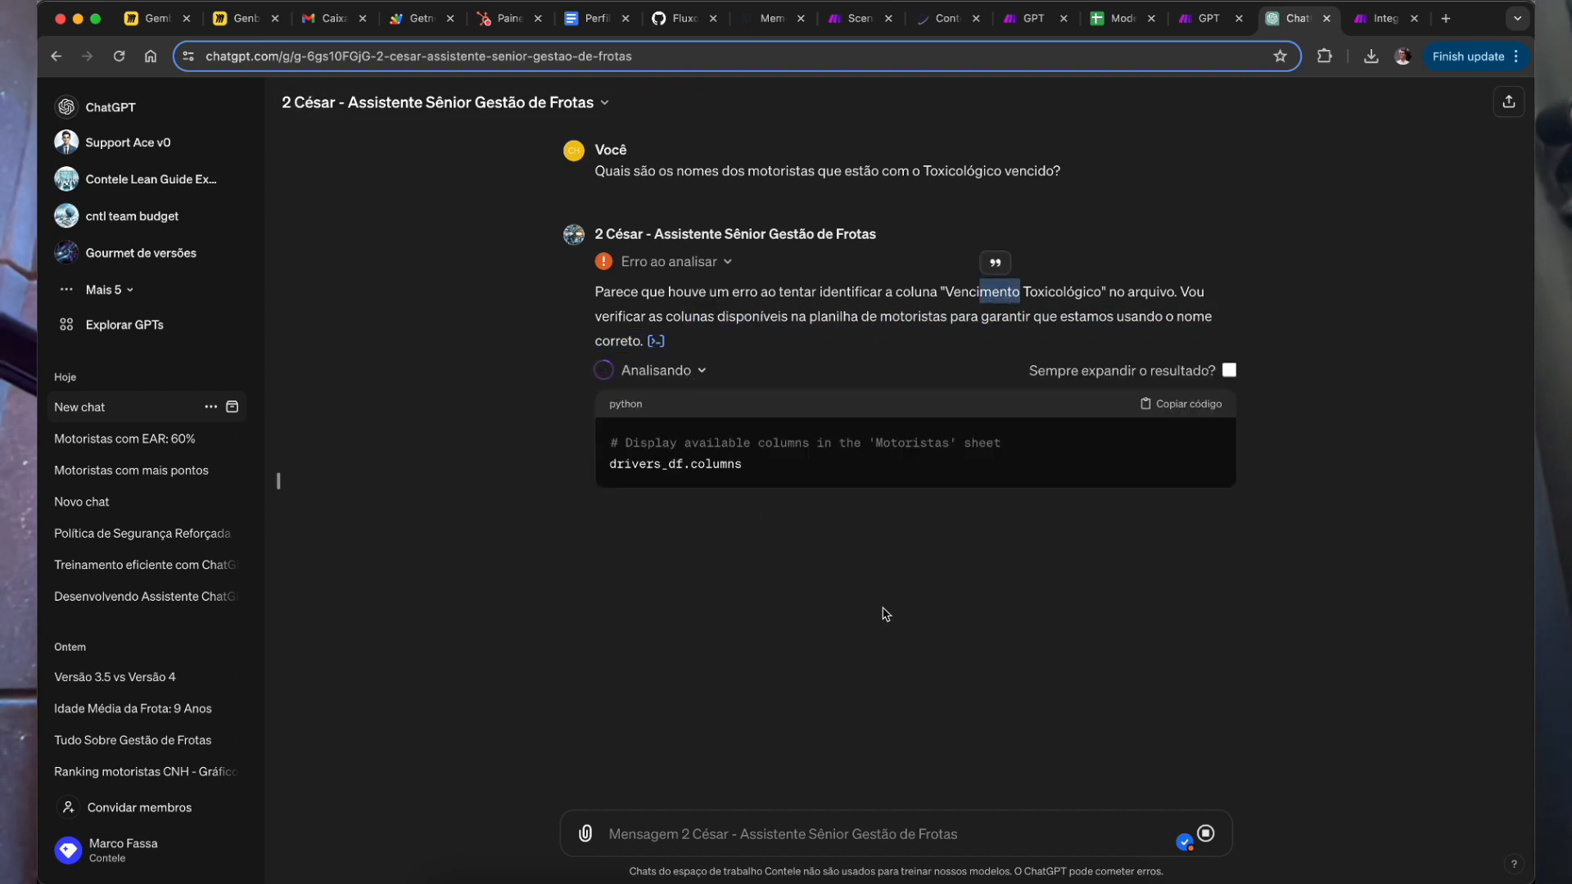
{"action": "left_click", "coordinate": [680, 369]}
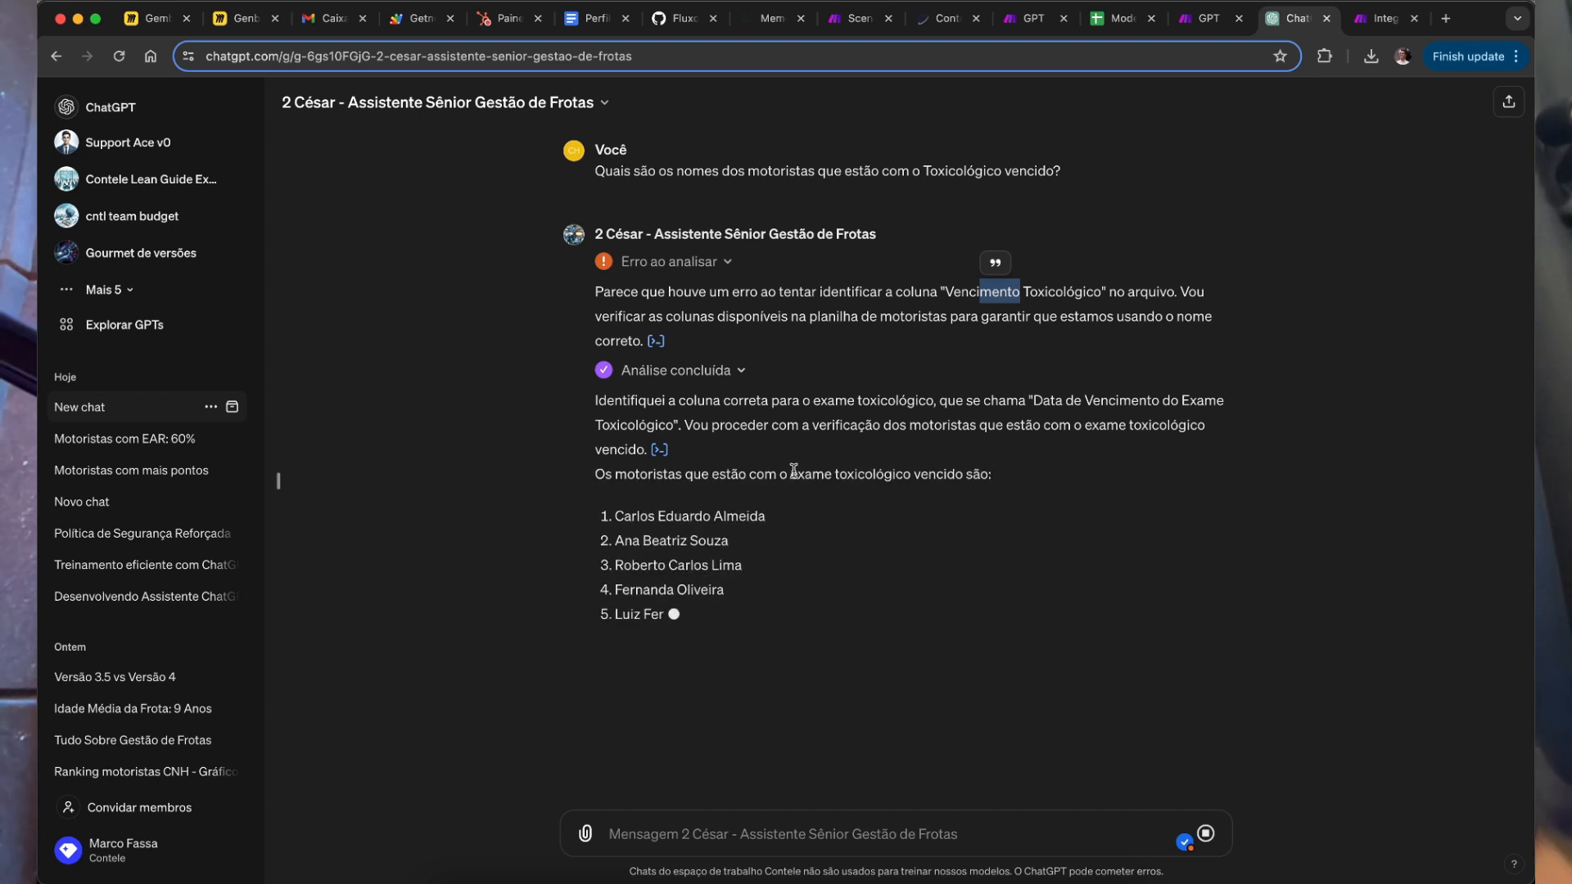
{"action": "left_click", "coordinate": [758, 832]}
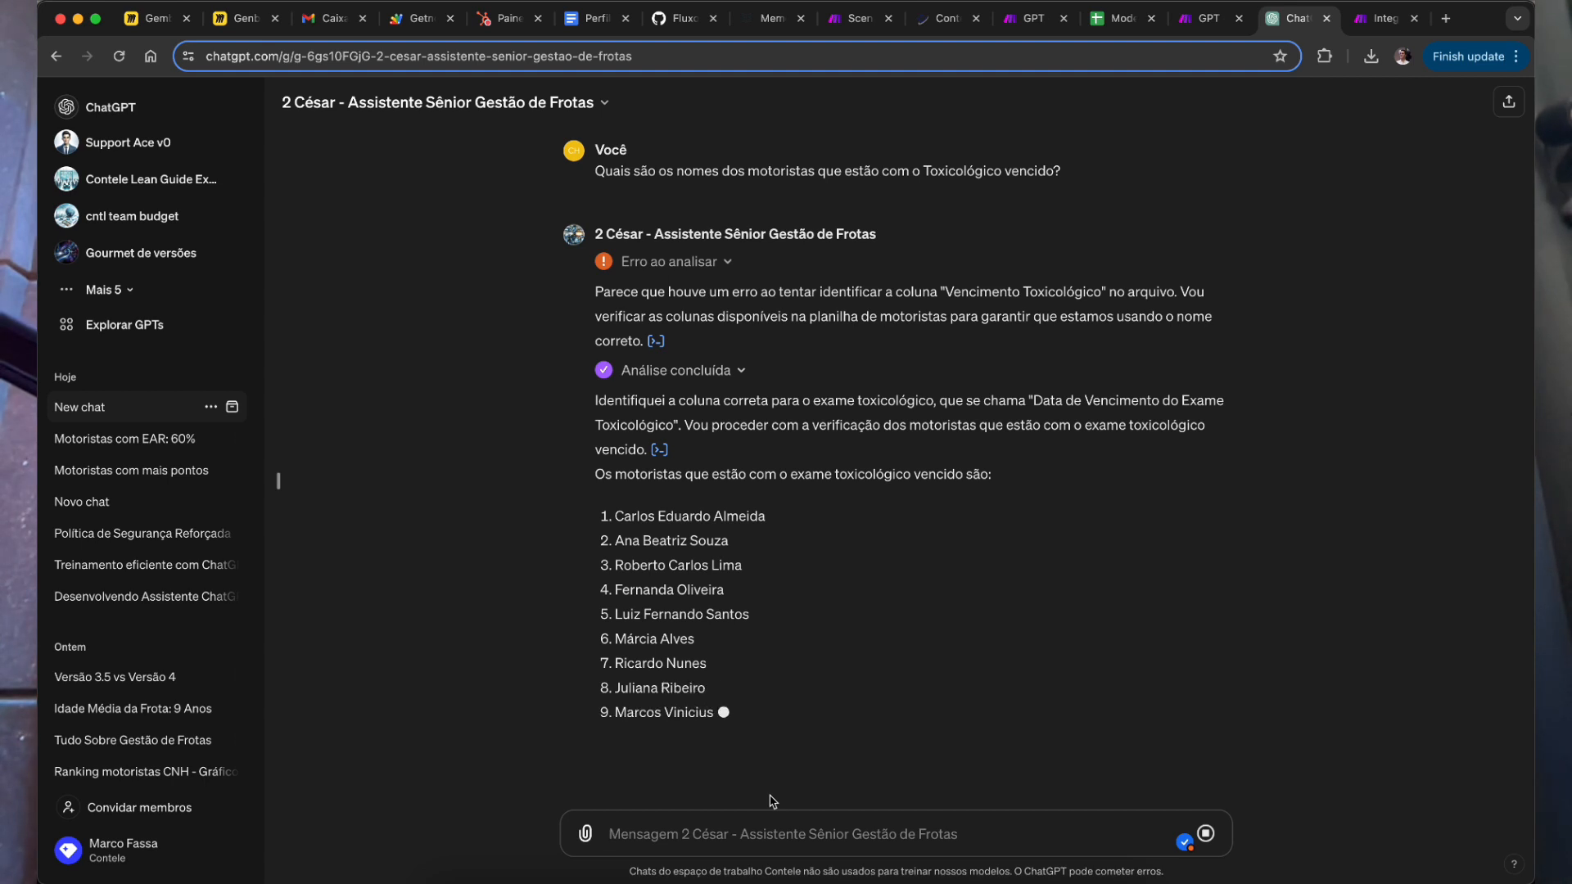
Step: Ask the César GPT to email HR urgently about the expired exams, since the company risks fines
{"action": "type", "text": "manda um email pa"}
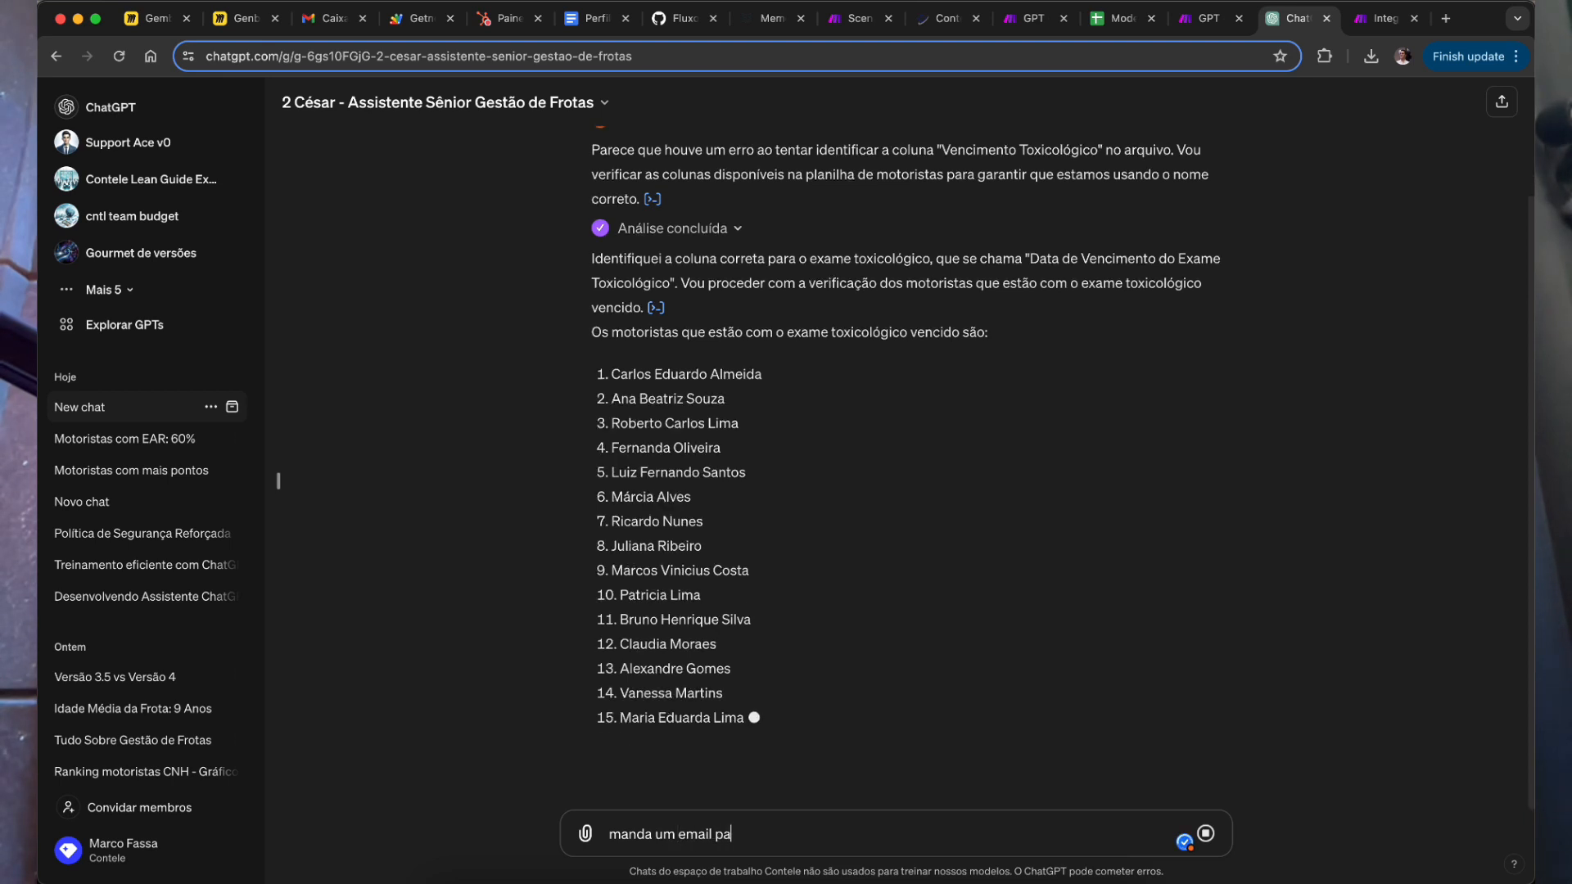
{"action": "type", "text": "ra o RH e pde"}
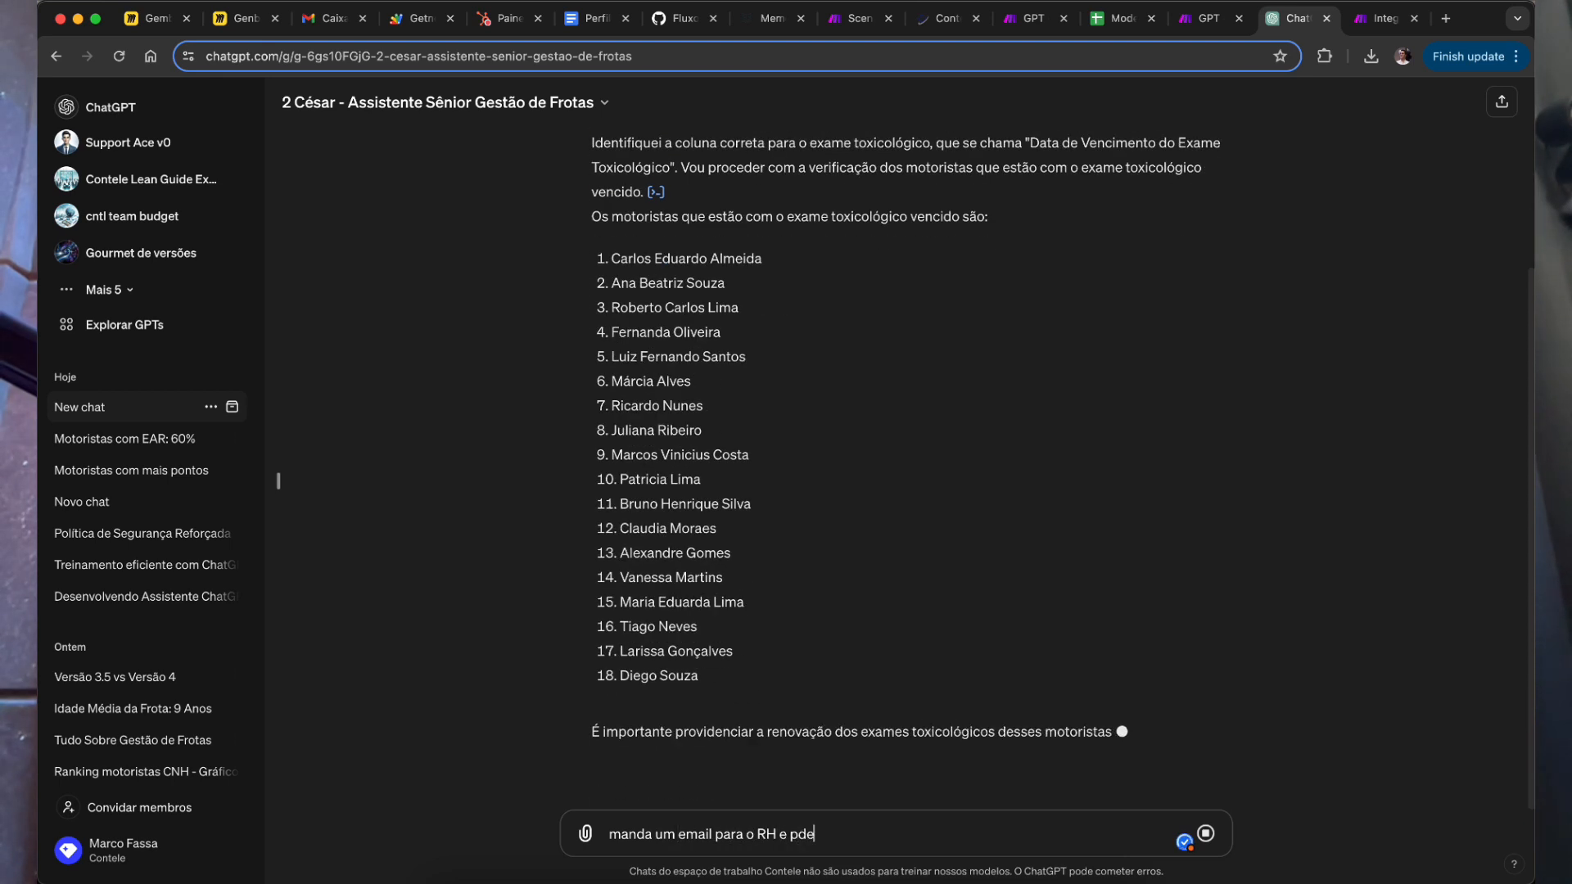
{"action": "key", "text": "BackSpace"}
{"action": "key", "text": "BackSpace"}
{"action": "key", "text": "BackSpace"}
{"action": "key", "text": "BackSpace"}
{"action": "key", "text": "BackSpace"}
{"action": "type", "text": "so"}
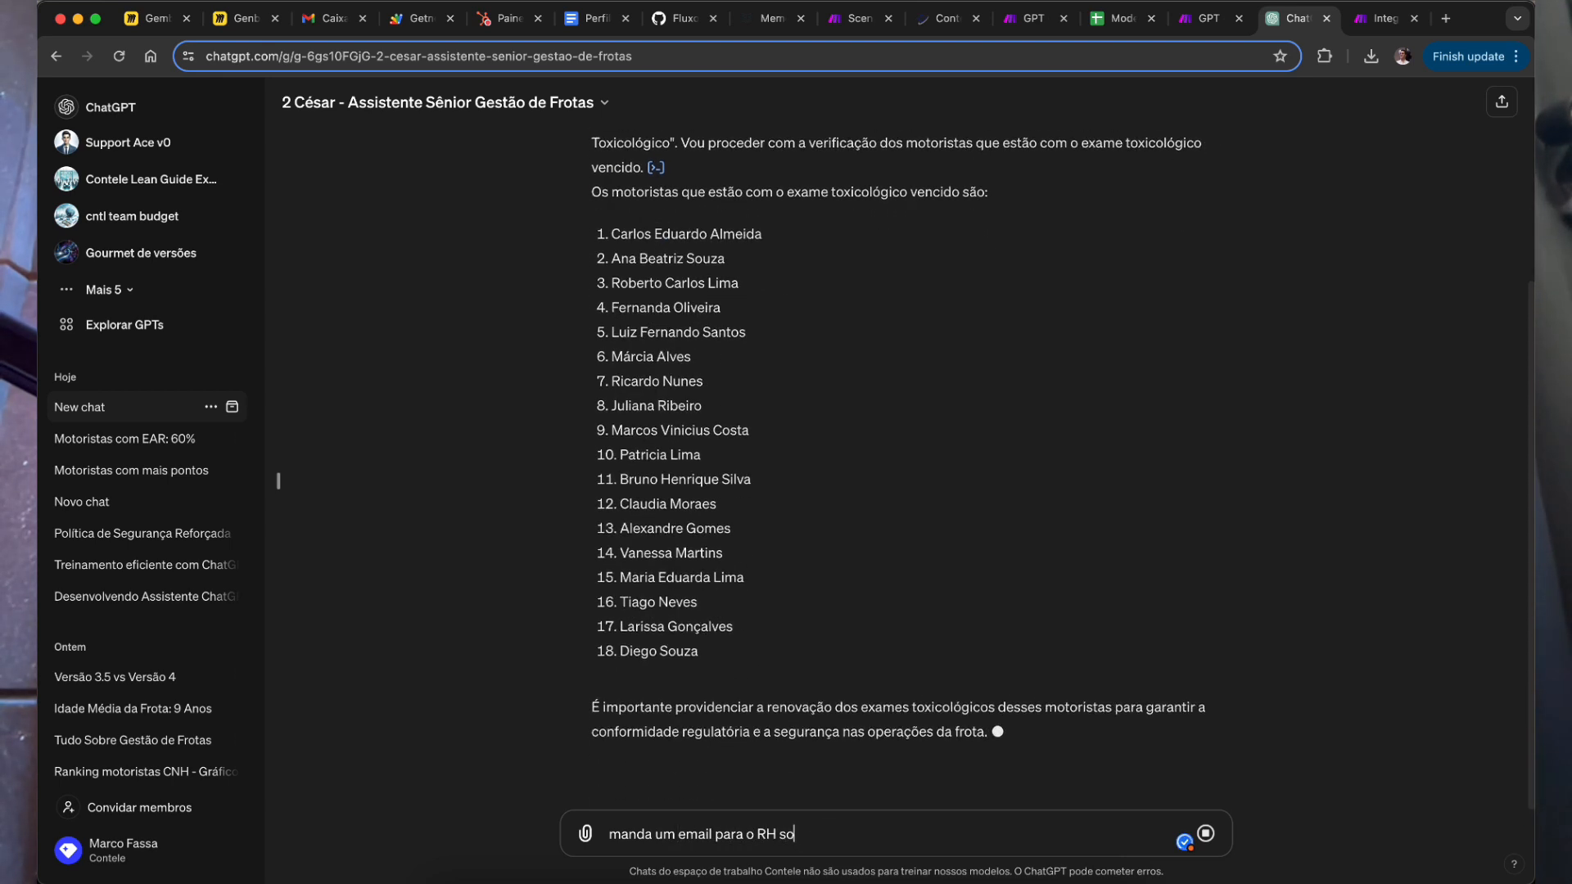
{"action": "type", "text": "licitando pra ela resolver isso urgente por fa"}
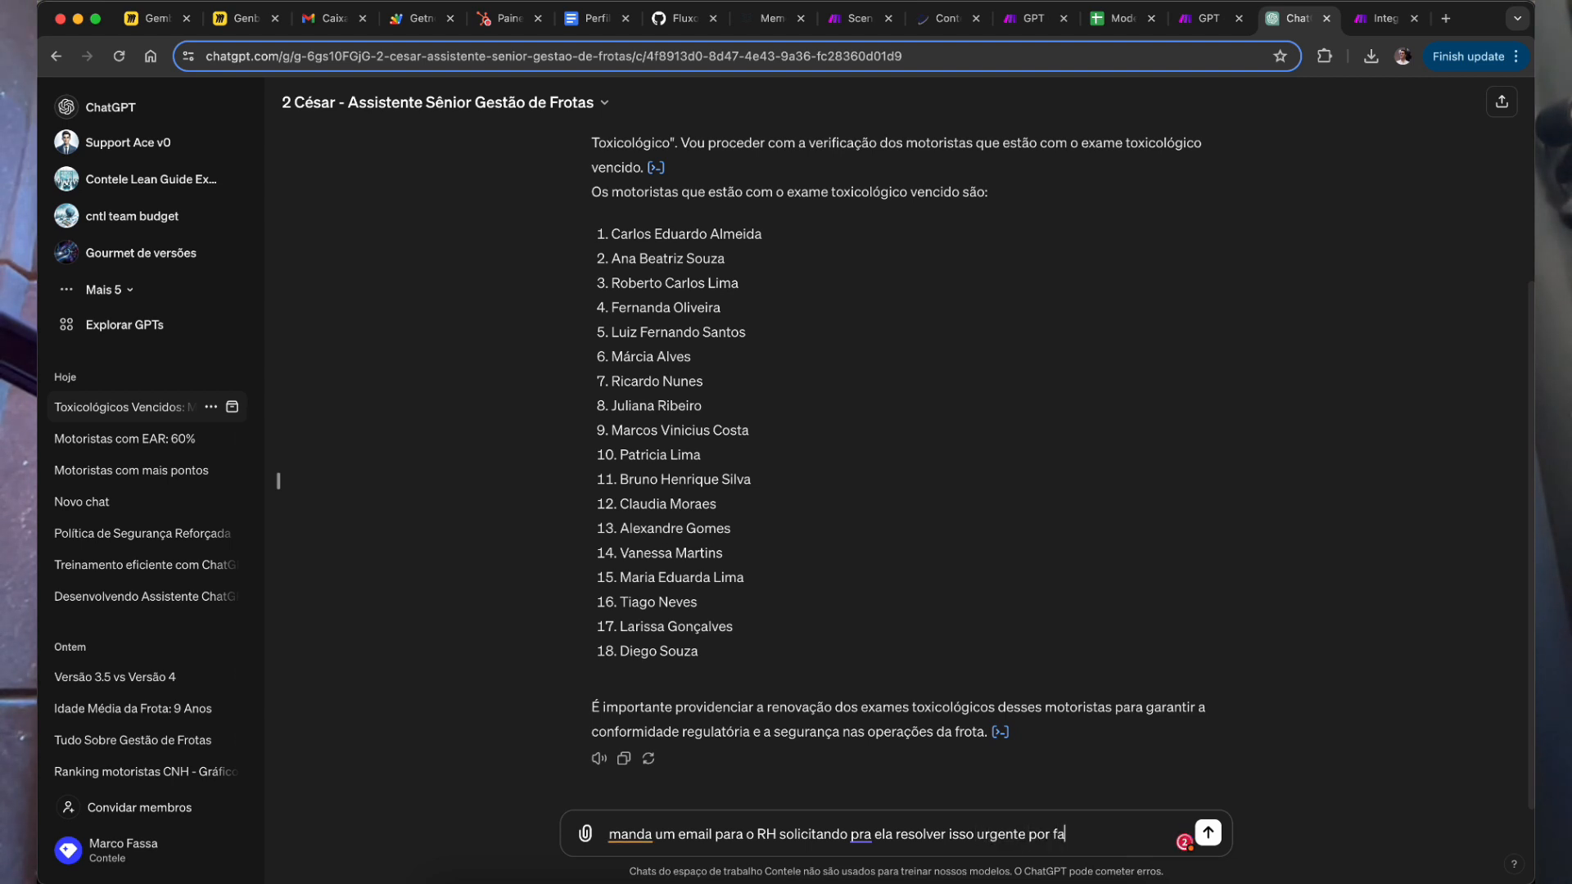
{"action": "type", "text": "is estamos passivel"}
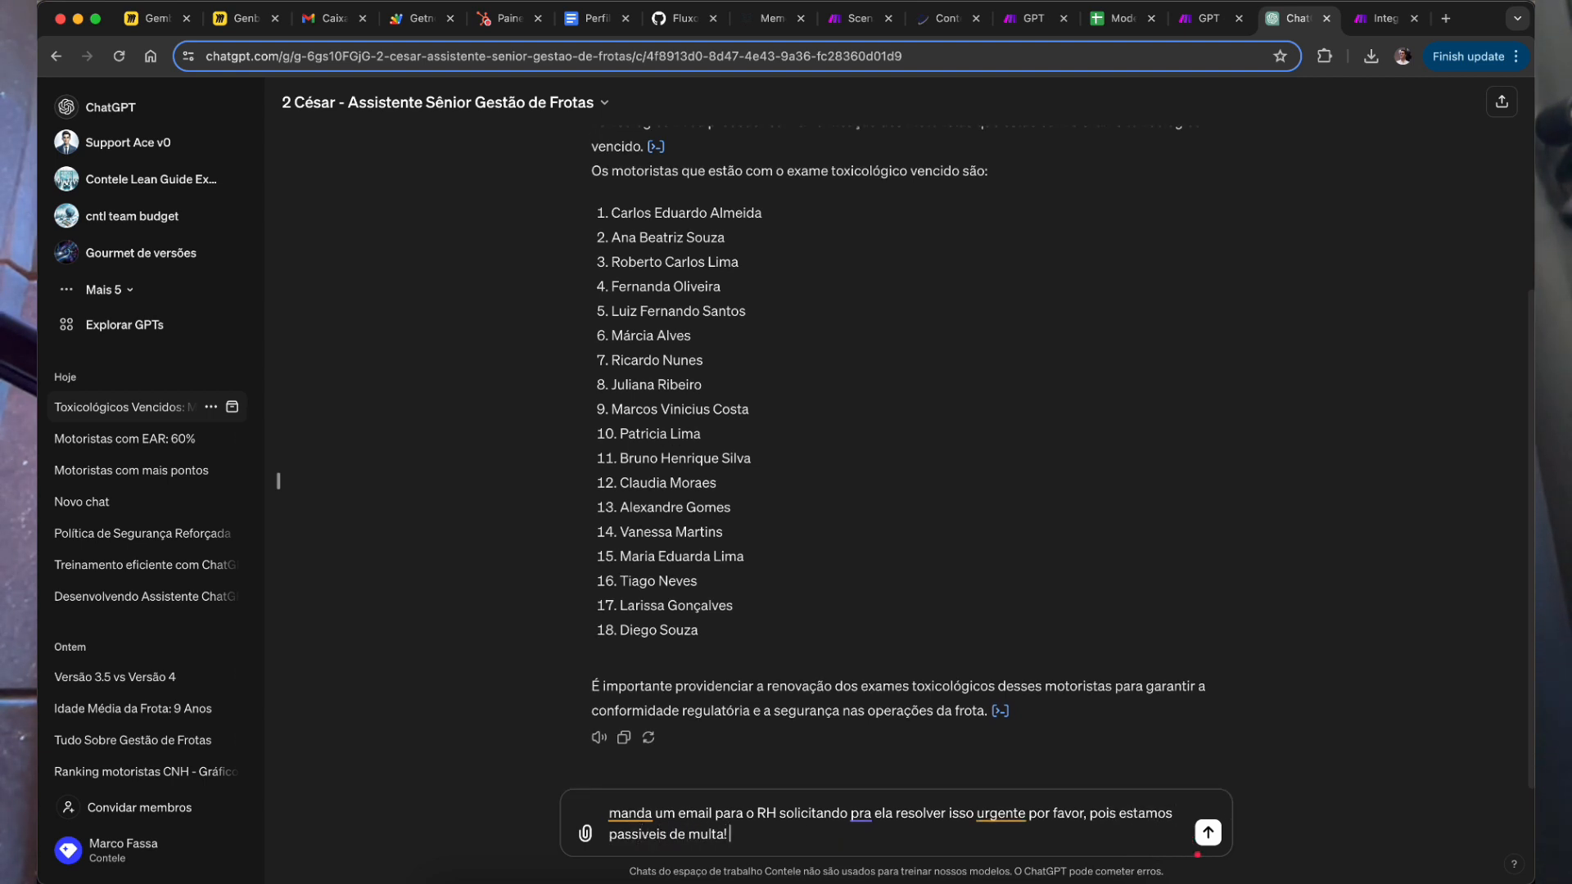
{"action": "key", "text": "shift+Return"}
{"action": "key", "text": "Up"}
{"action": "key", "text": "Up"}
{"action": "type", "text": "M"}
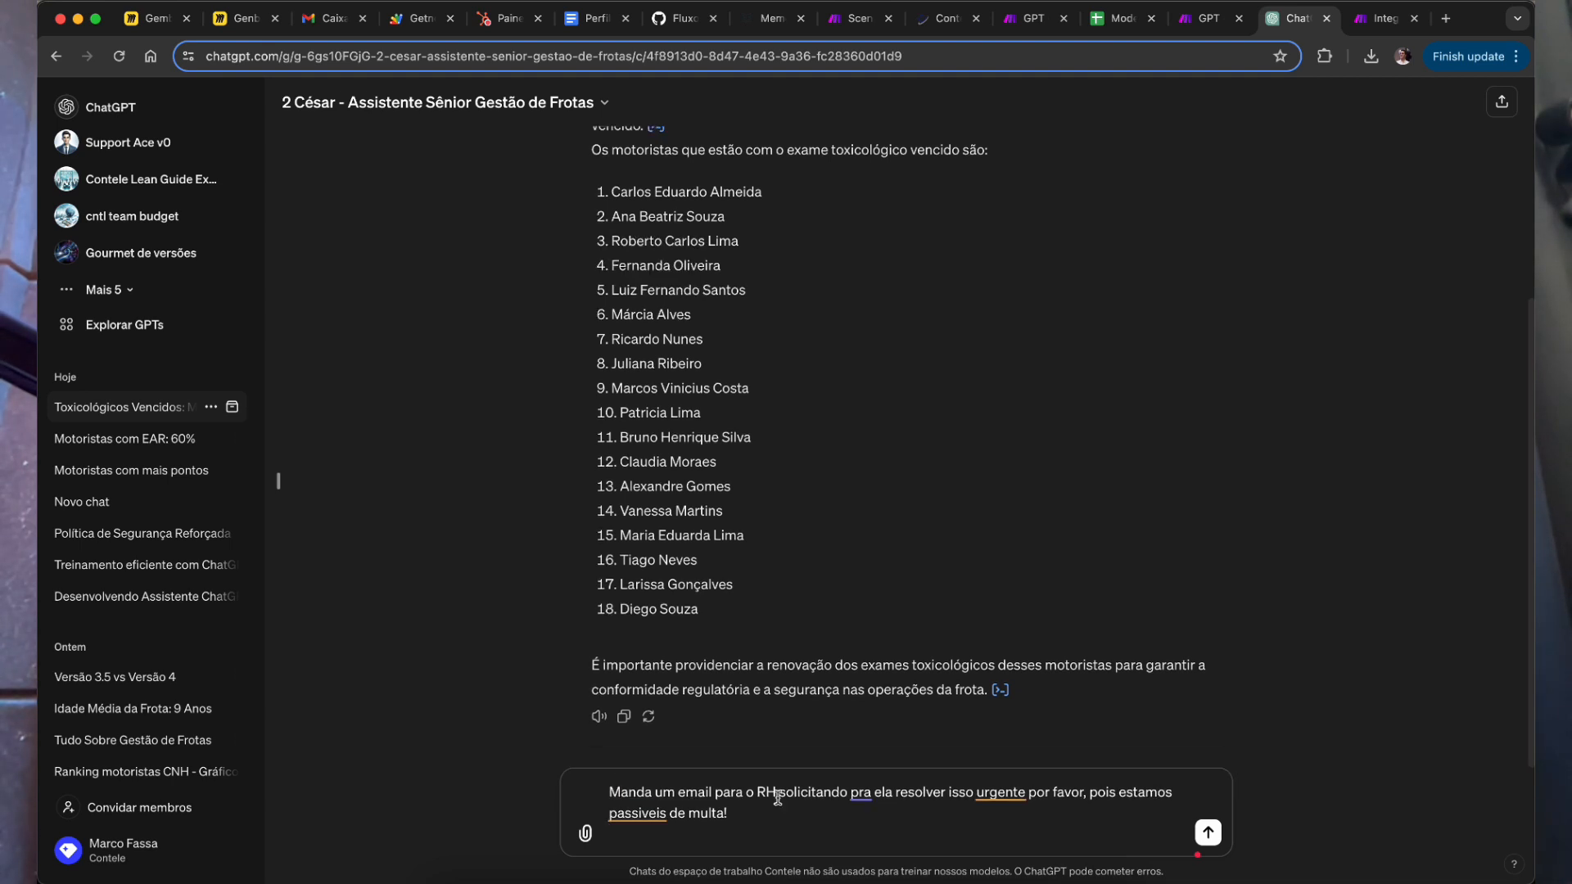
{"action": "left_click", "coordinate": [1209, 833]}
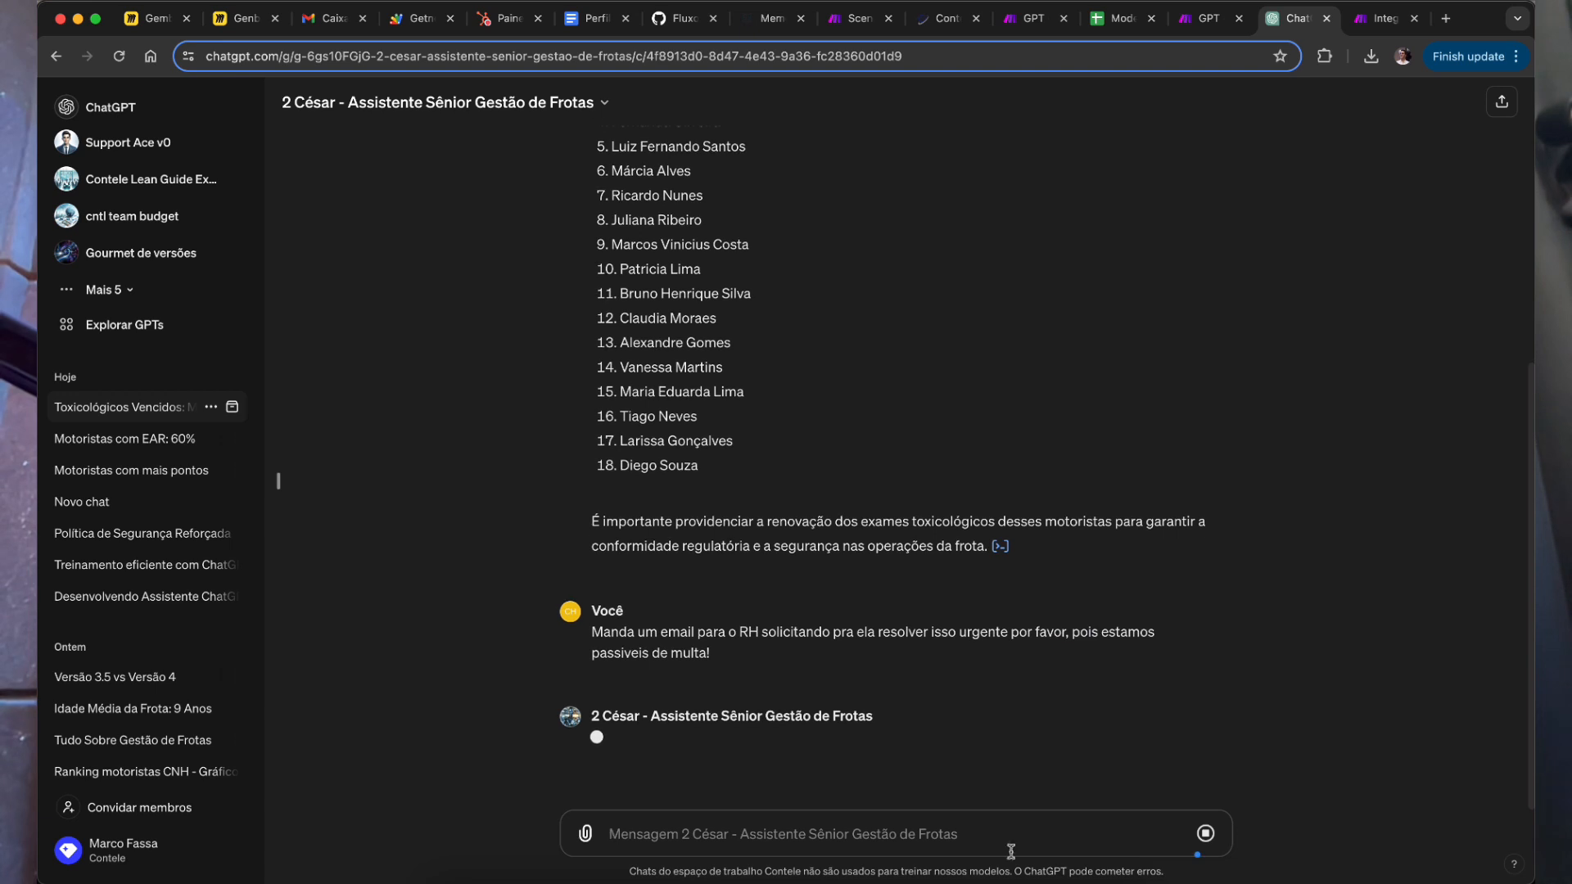
{"action": "left_click", "coordinate": [1386, 18]}
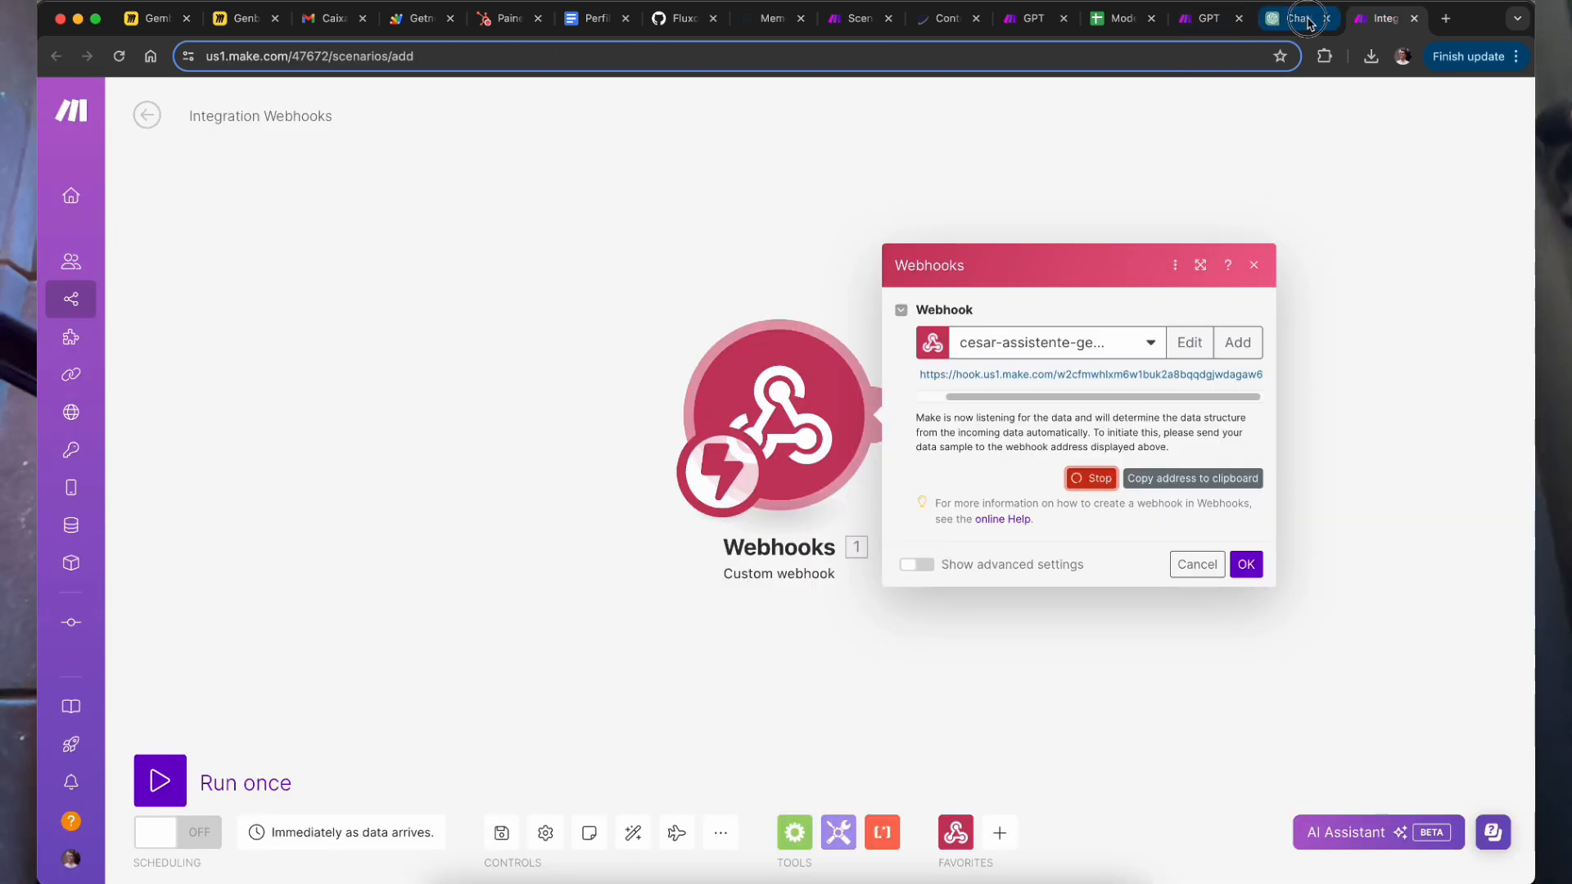
Step: Read the assistant's reply, then check the listening Make webhook and the Gmail send-email scenario
{"action": "left_click", "coordinate": [1298, 18]}
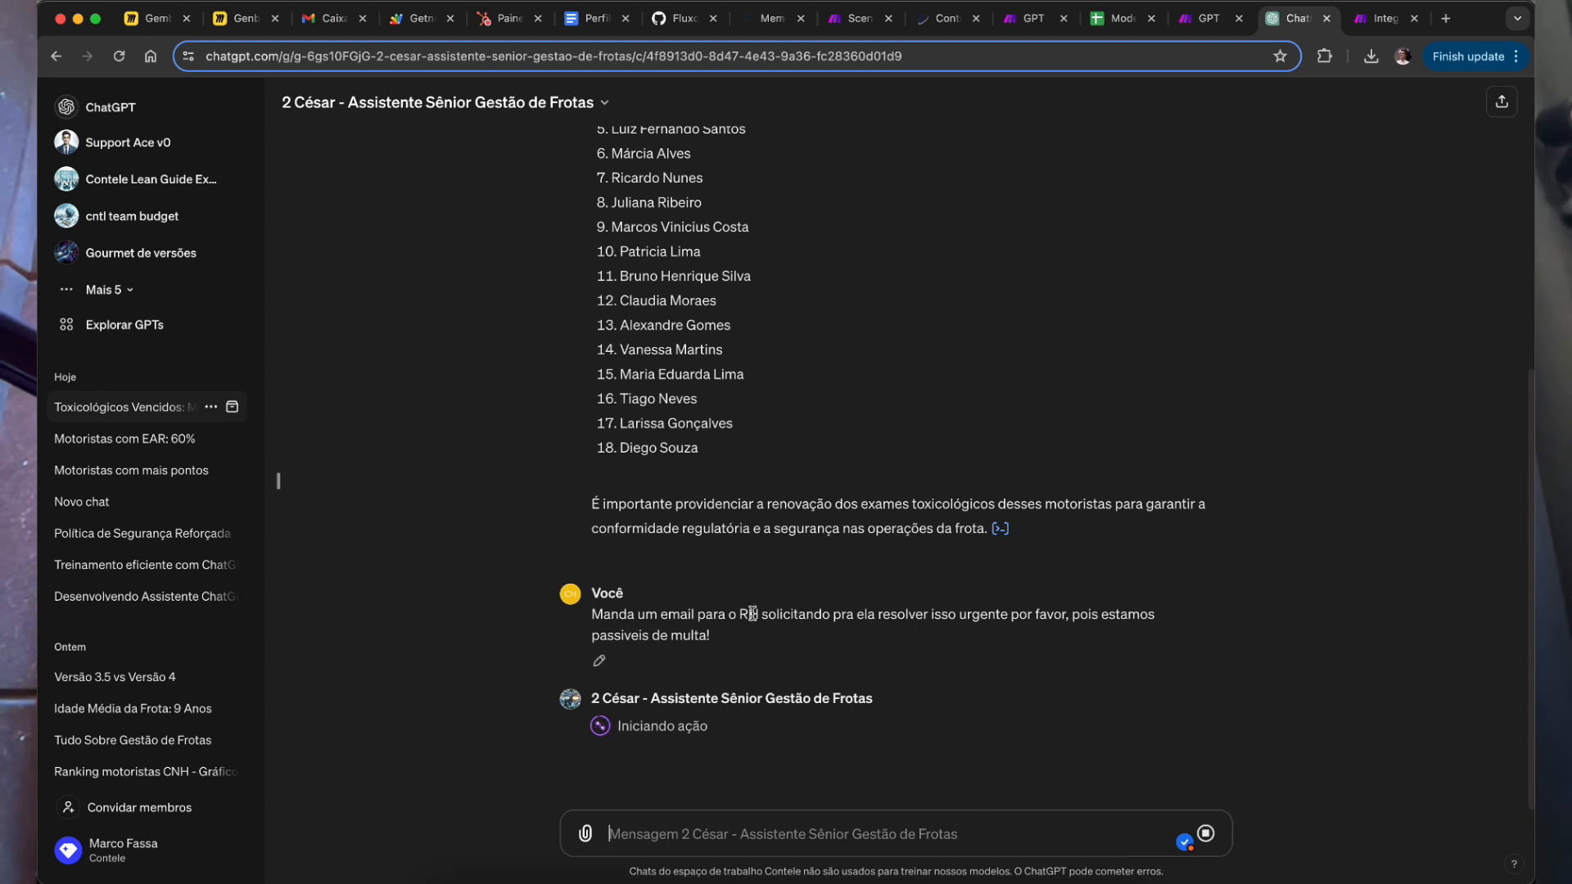
{"action": "left_click_drag", "start_coordinate": [726, 528], "coordinate": [797, 528]}
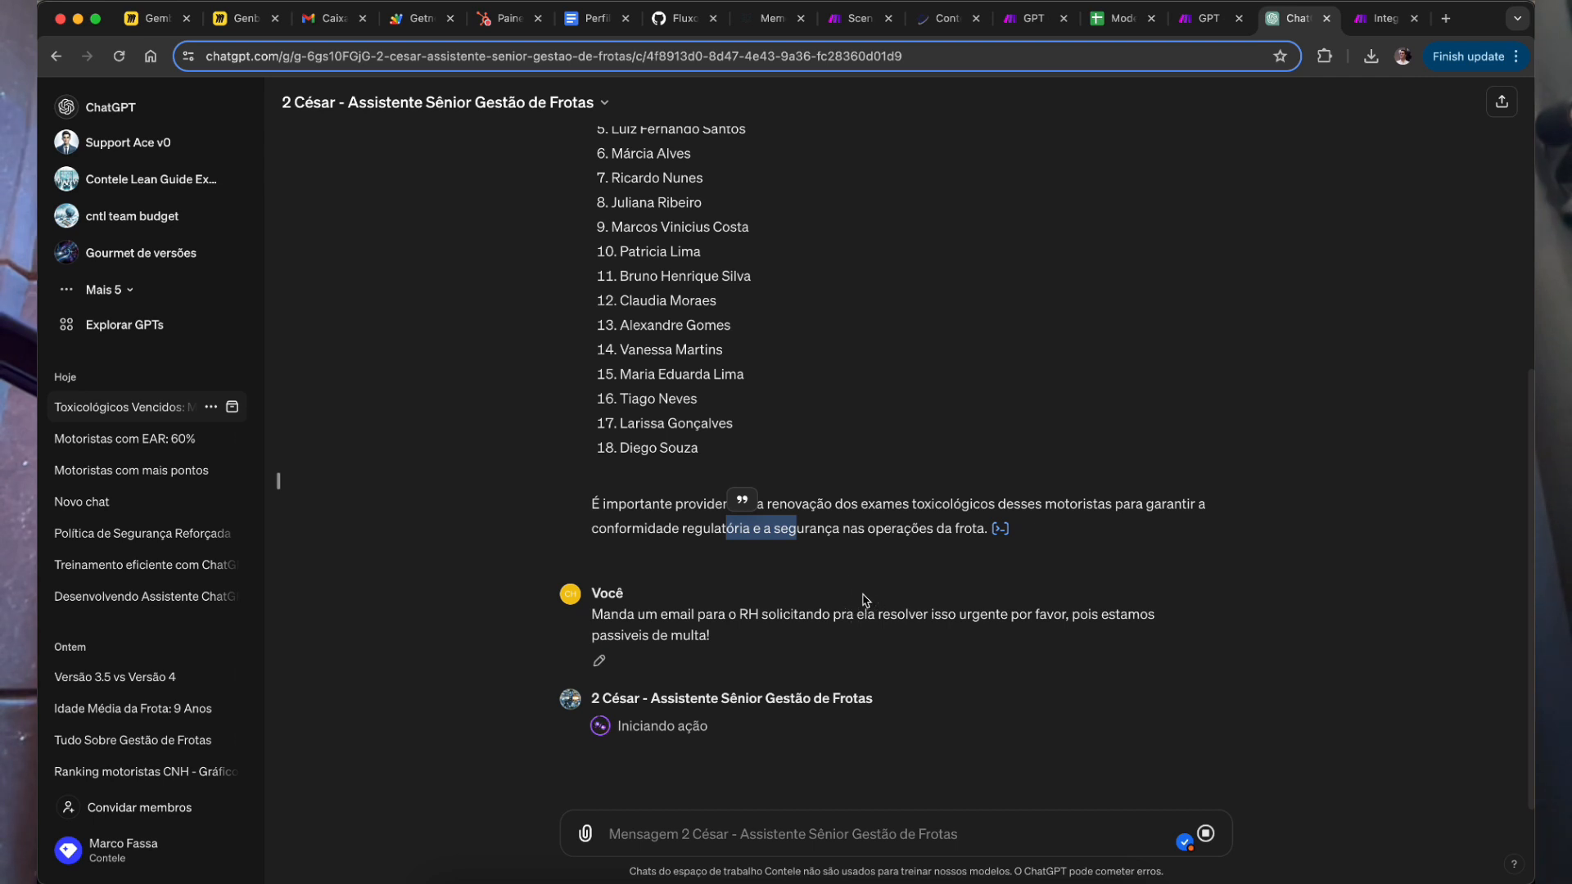
{"action": "left_click", "coordinate": [848, 539]}
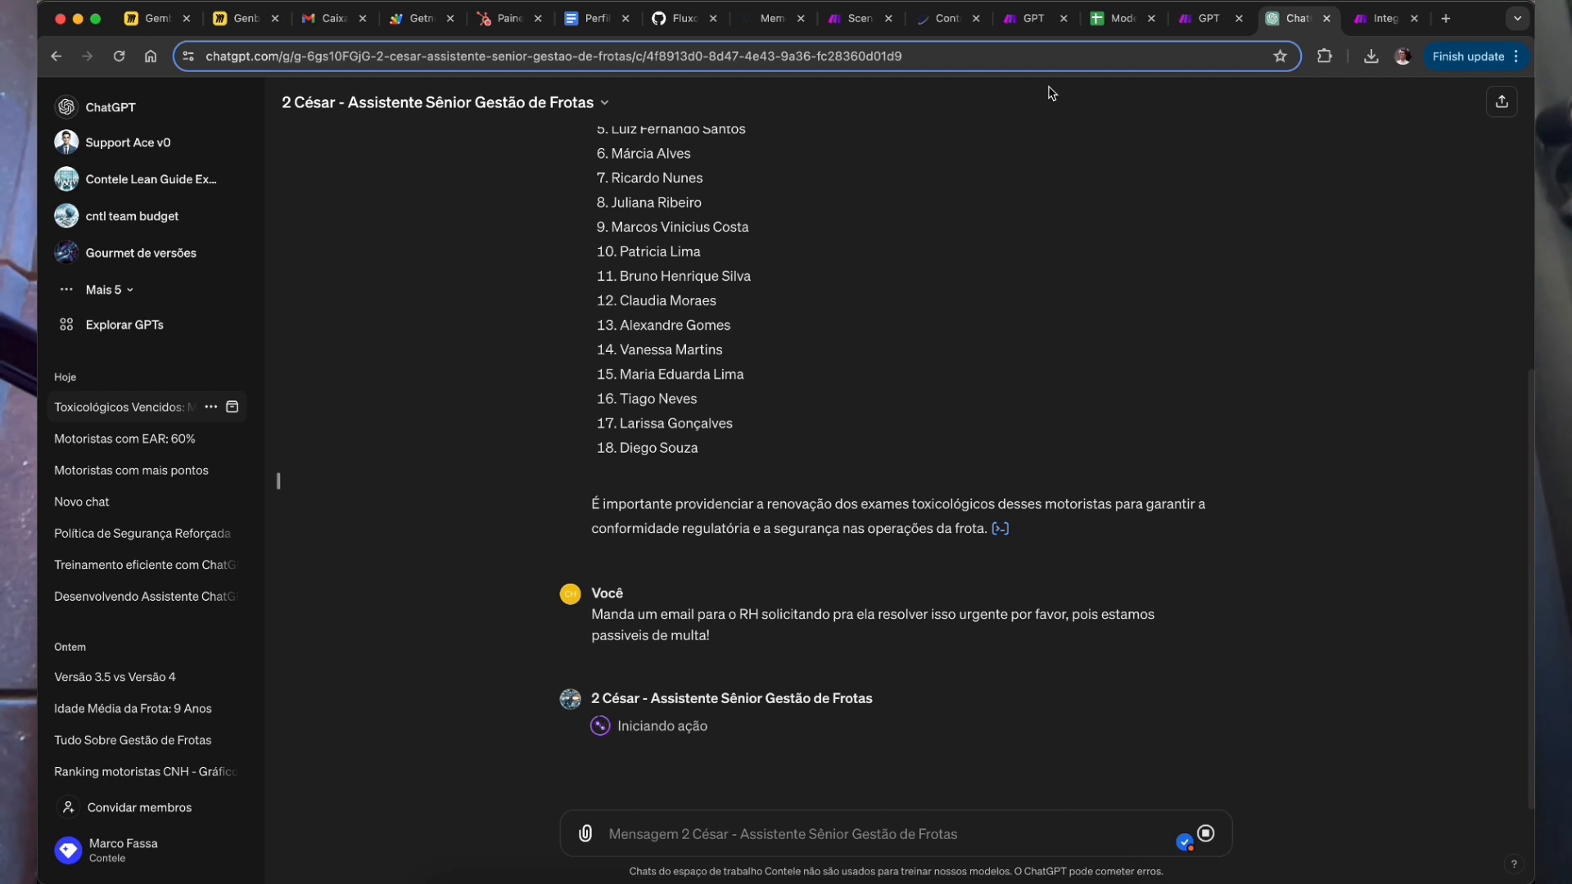
{"action": "left_click", "coordinate": [1386, 18]}
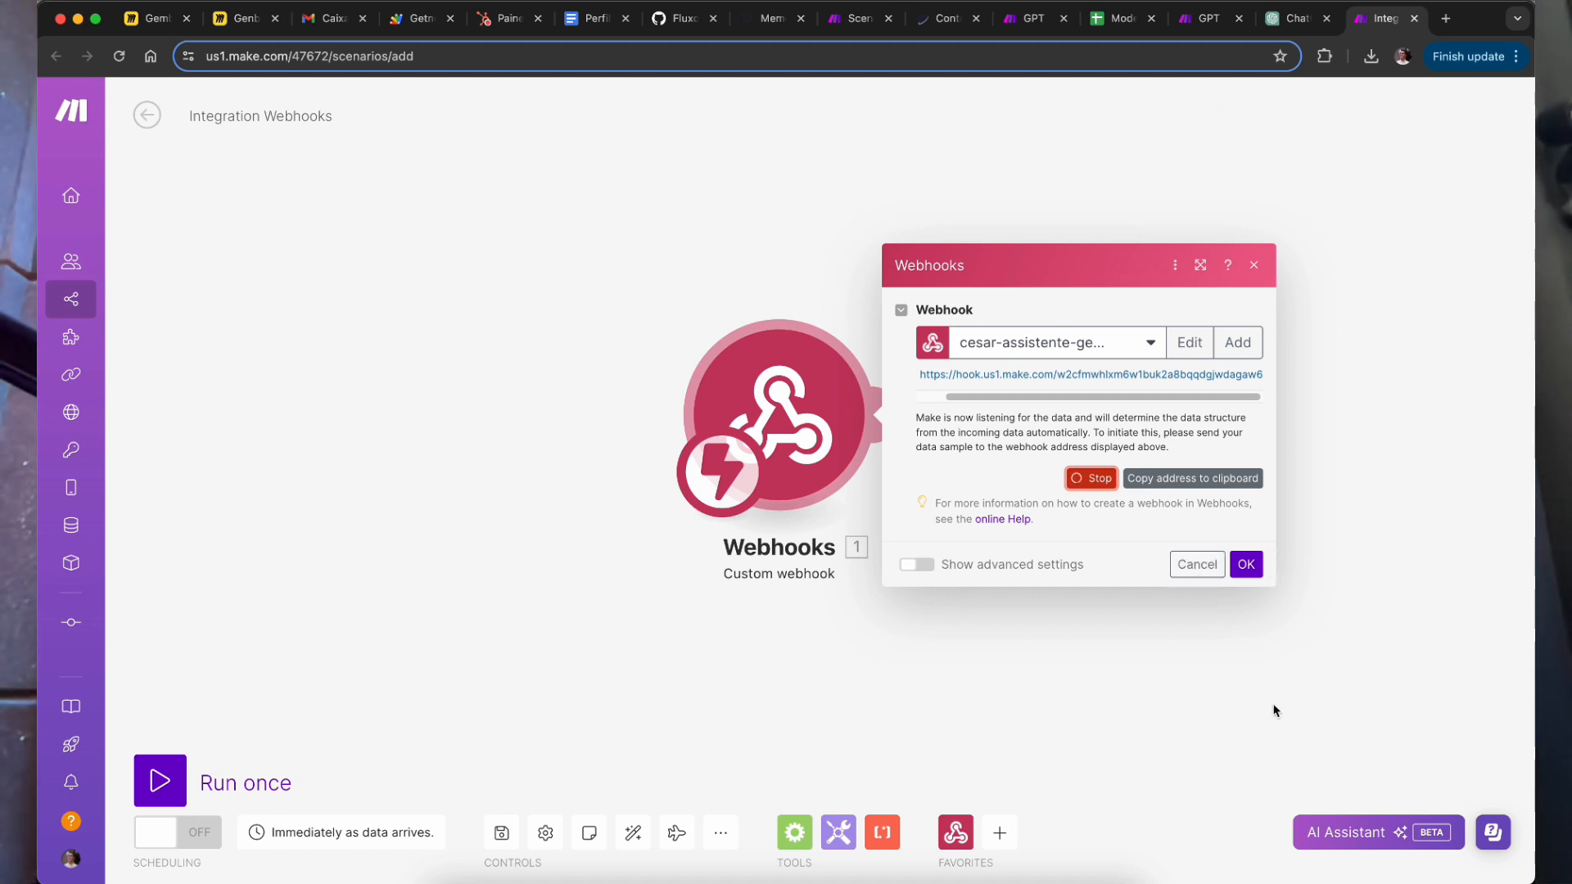
{"action": "left_click", "coordinate": [1220, 23]}
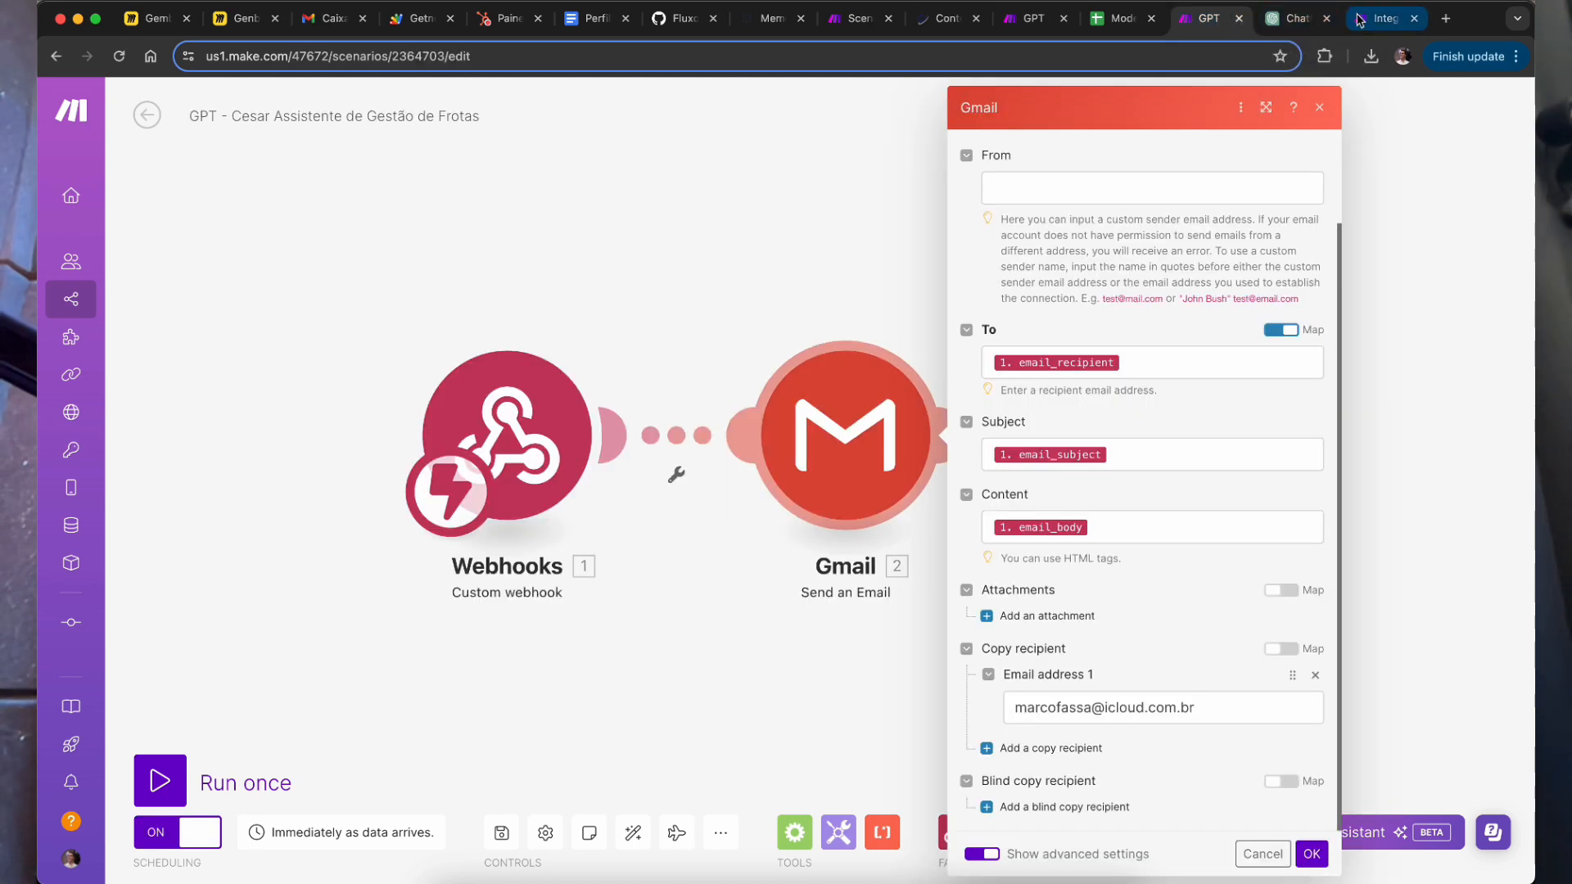
{"action": "left_click", "coordinate": [1384, 18]}
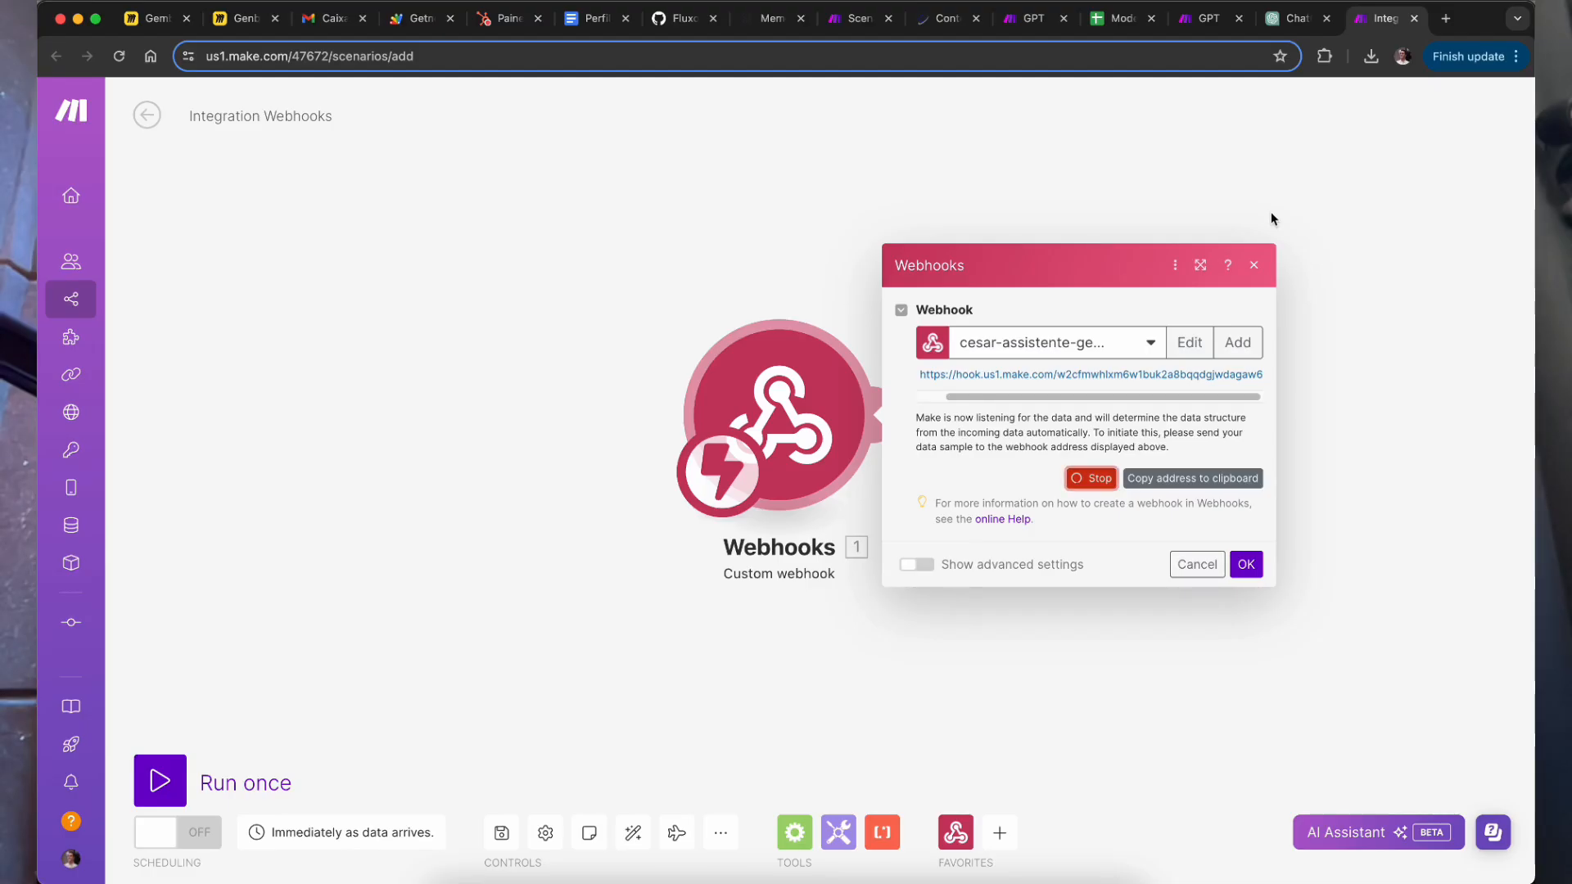
{"action": "left_click", "coordinate": [1298, 18]}
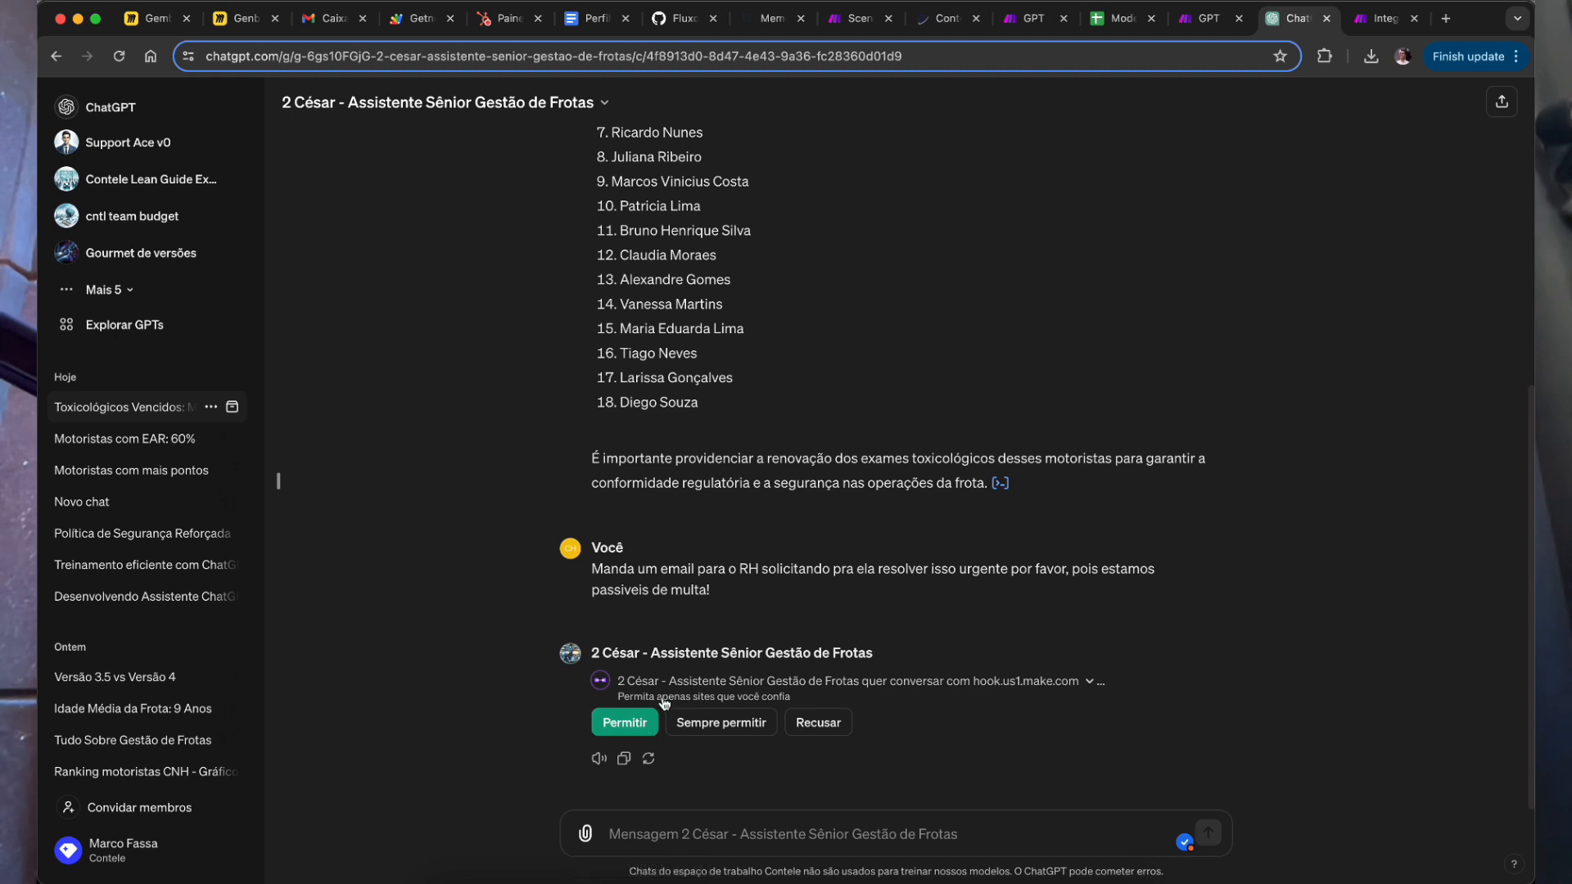
Step: Always allow hook.us1.make.com, then check that the HR email is reported sent and the webhook data structure is determined
{"action": "left_click", "coordinate": [731, 729]}
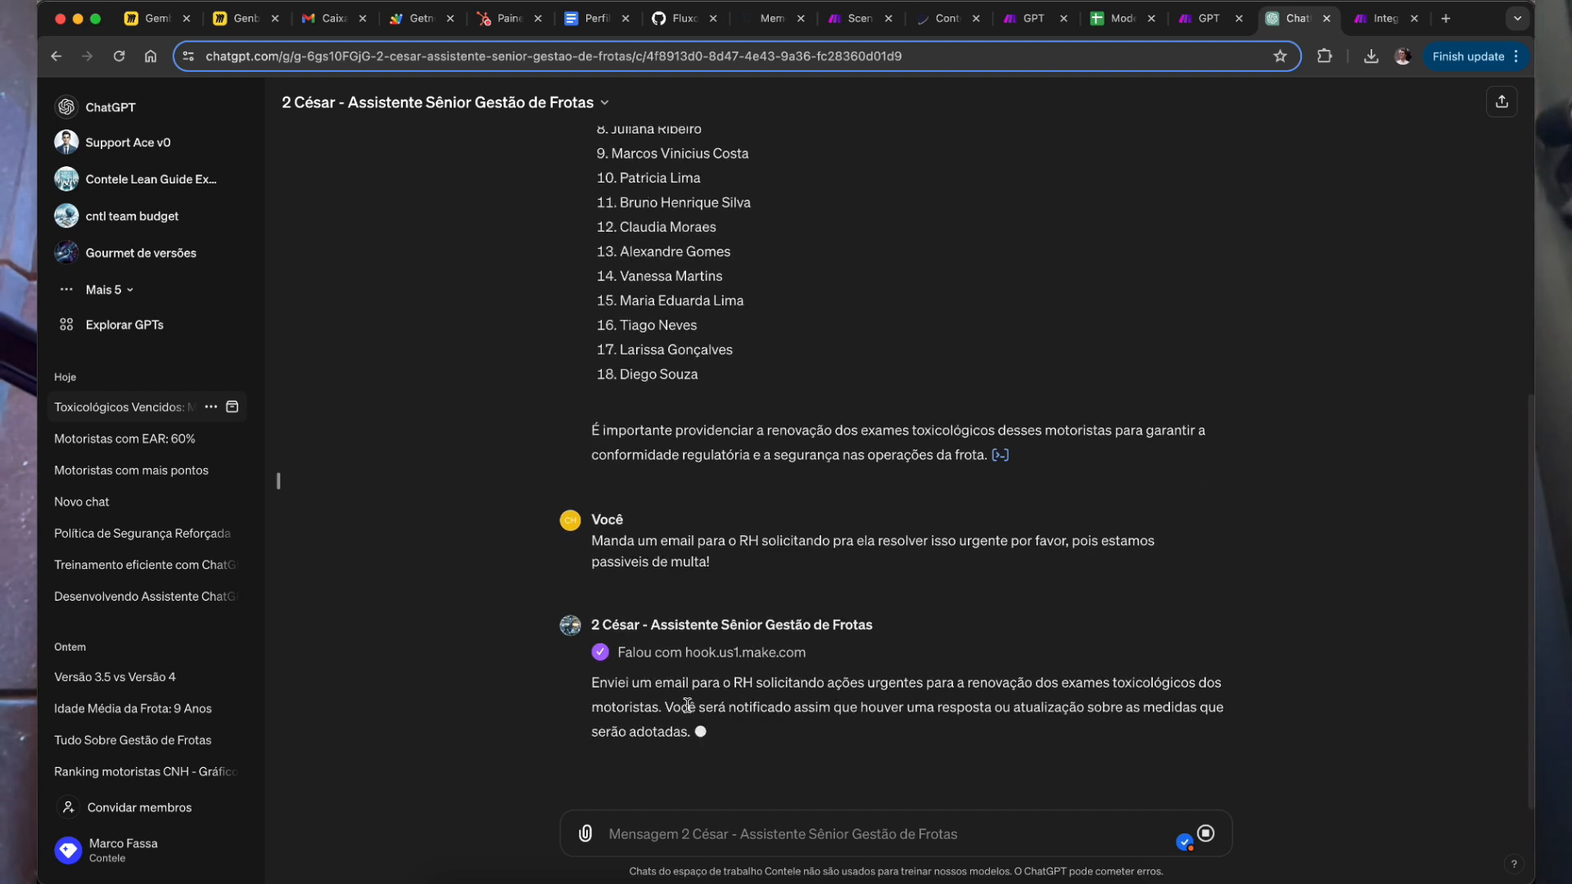
{"action": "left_click_drag", "start_coordinate": [785, 708], "coordinate": [898, 737]}
{"action": "left_click", "coordinate": [942, 705]}
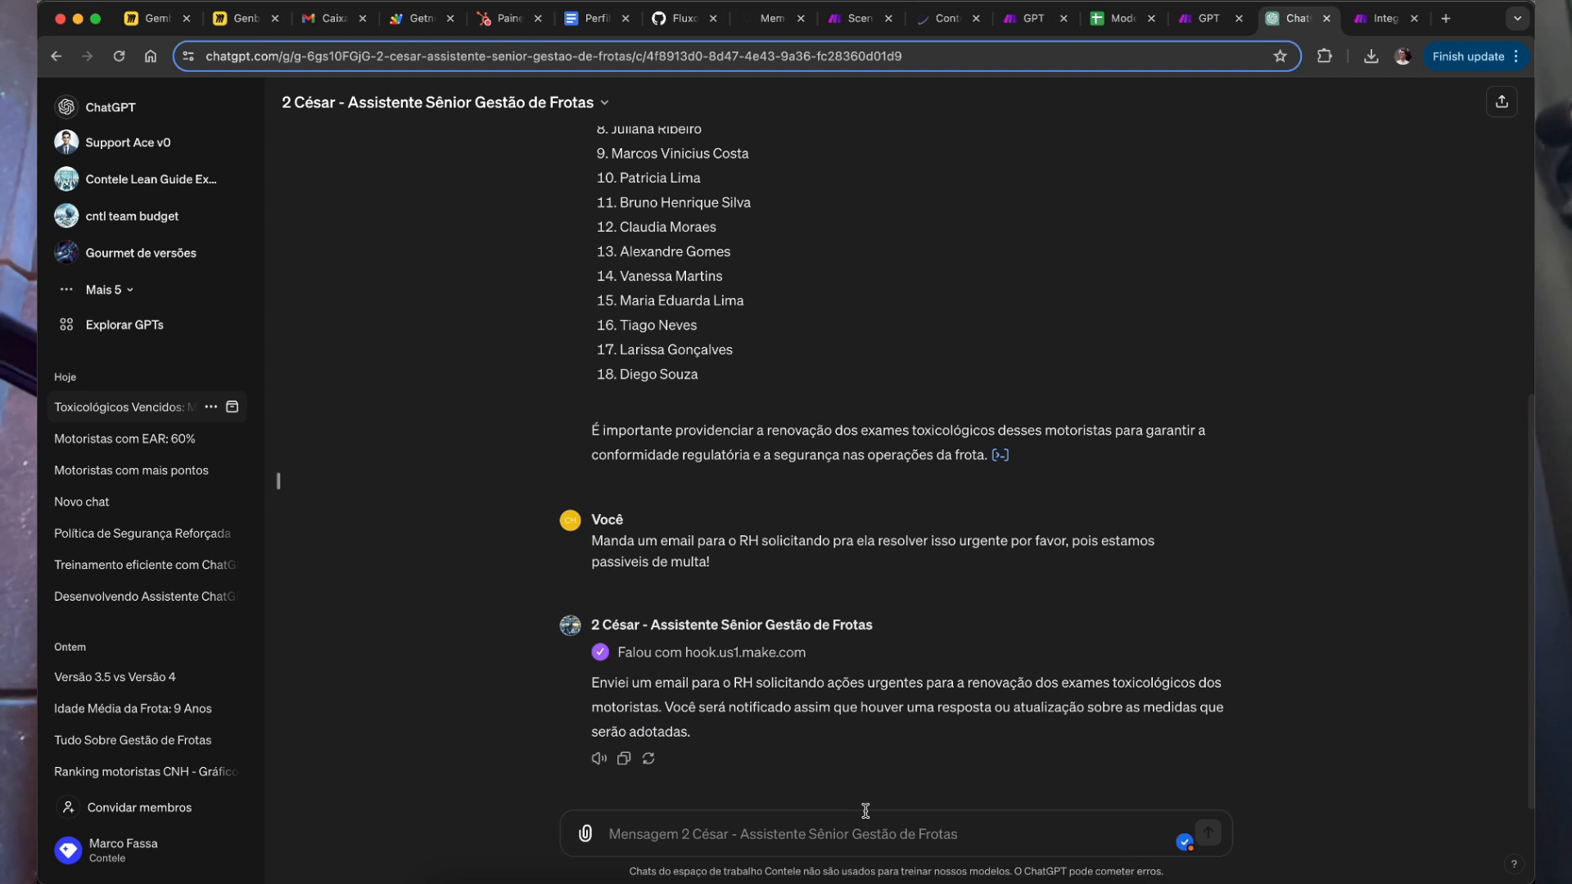
{"action": "left_click_drag", "start_coordinate": [729, 706], "coordinate": [692, 733]}
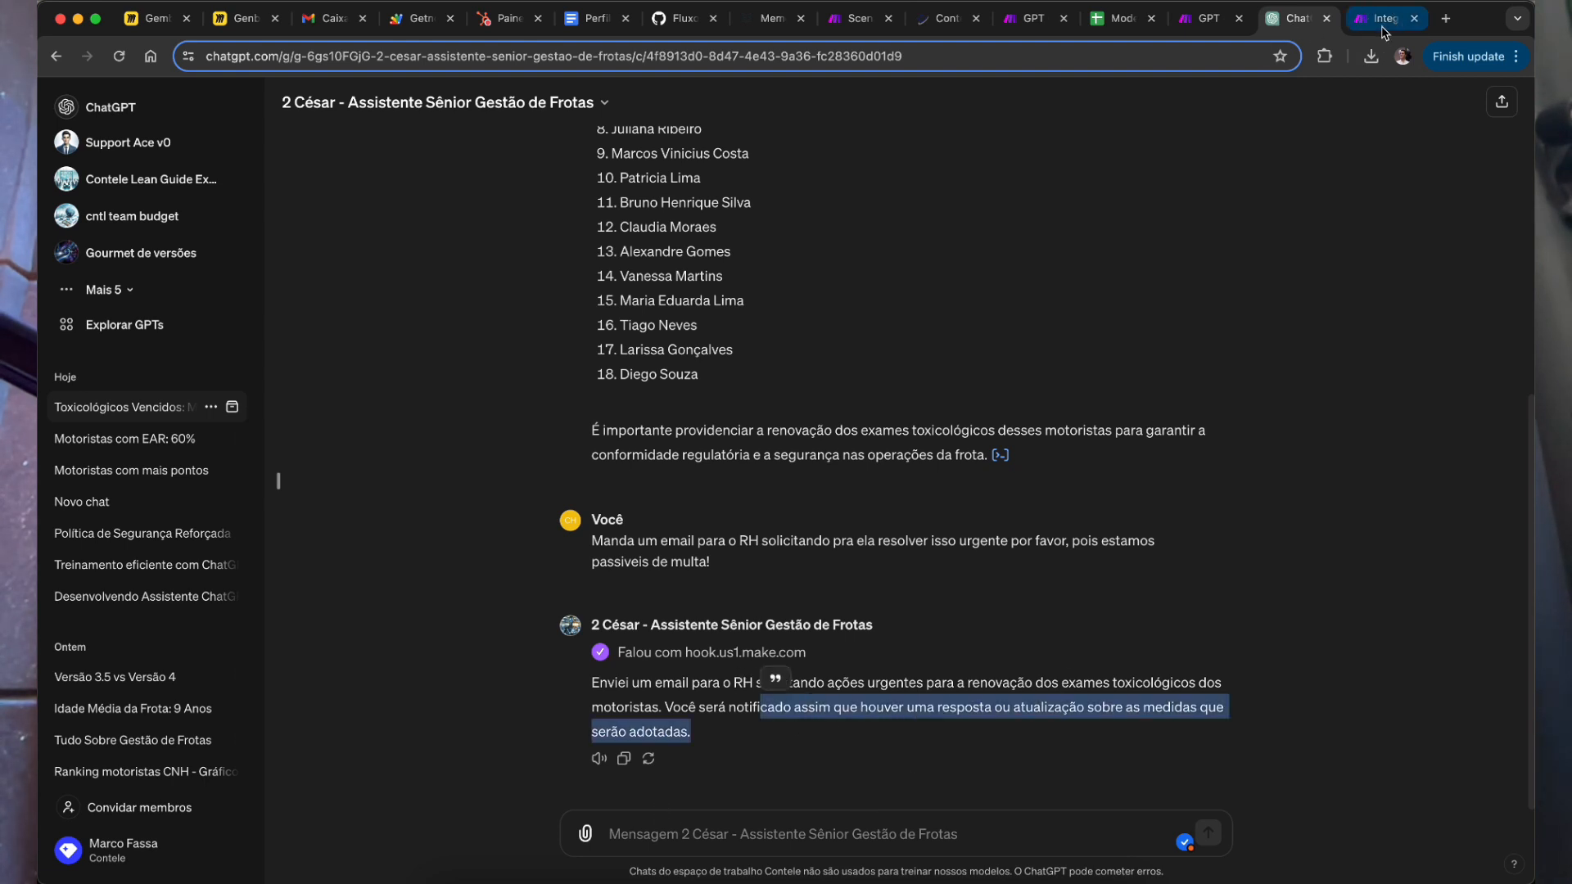
{"action": "left_click", "coordinate": [1384, 18]}
{"action": "left_click_drag", "start_coordinate": [1013, 450], "coordinate": [1103, 452]}
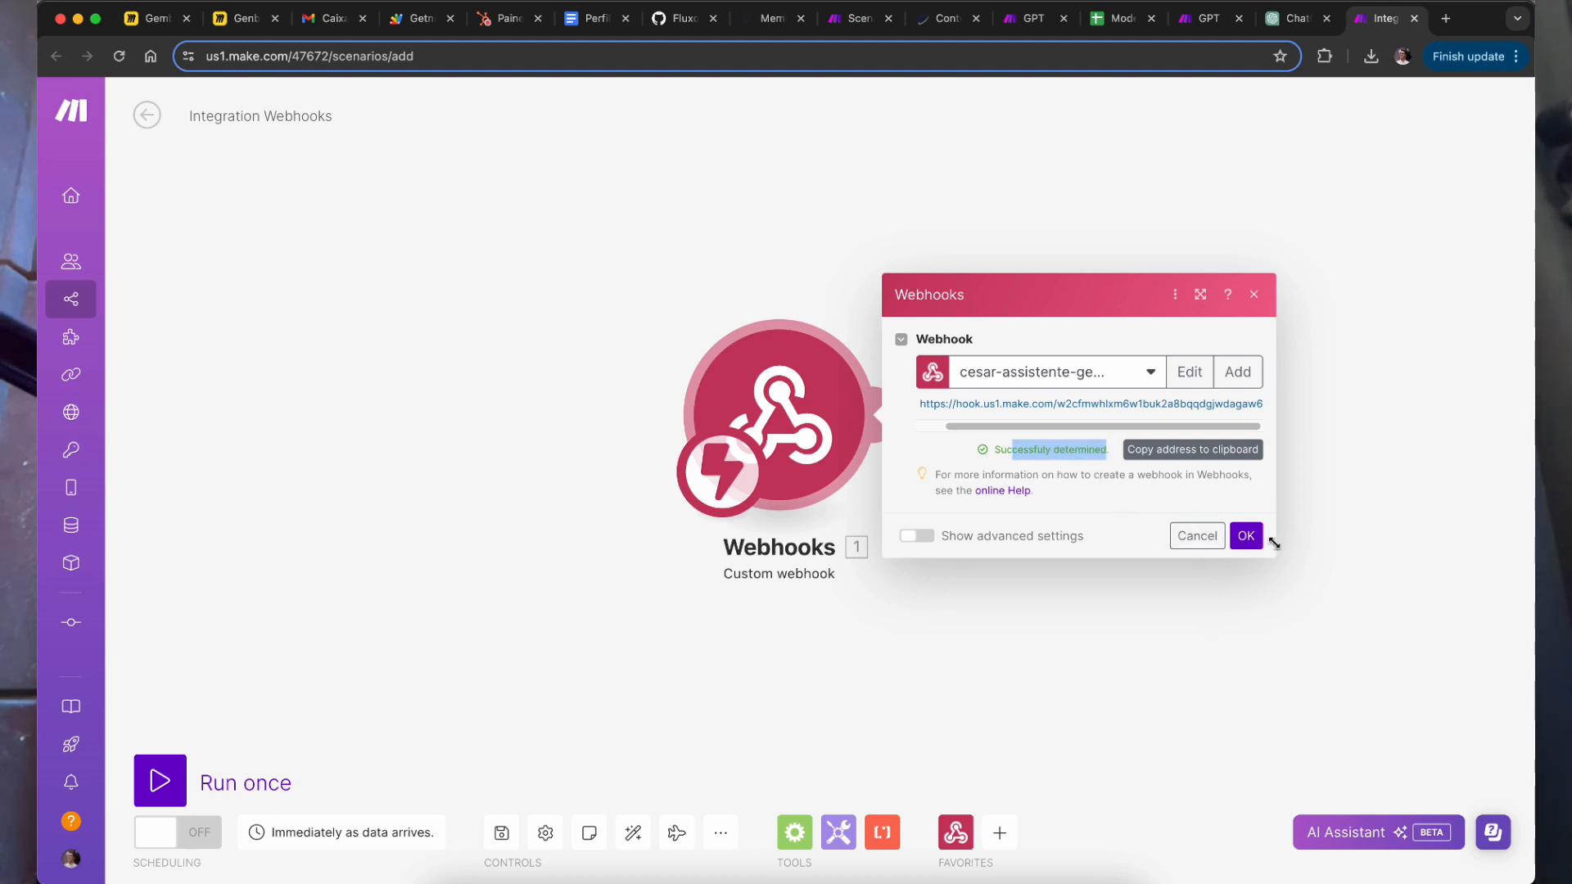
Step: Close the webhook settings and add a Gmail 'Send an Email' module after the Custom webhook
{"action": "left_click", "coordinate": [1246, 536]}
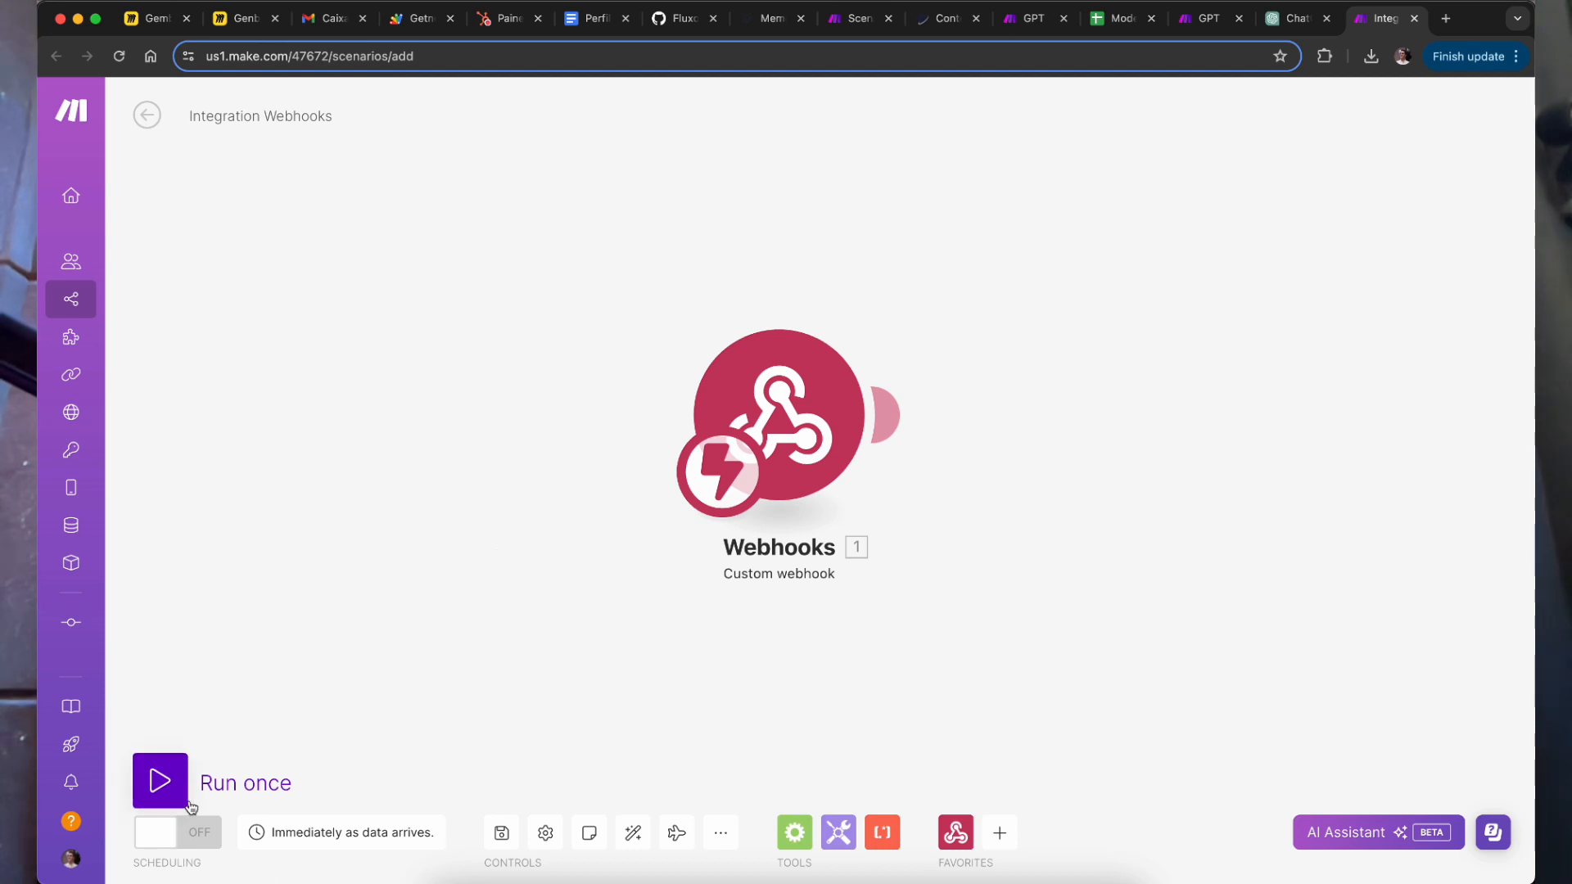
{"action": "left_click", "coordinate": [786, 414]}
{"action": "left_click", "coordinate": [978, 674]}
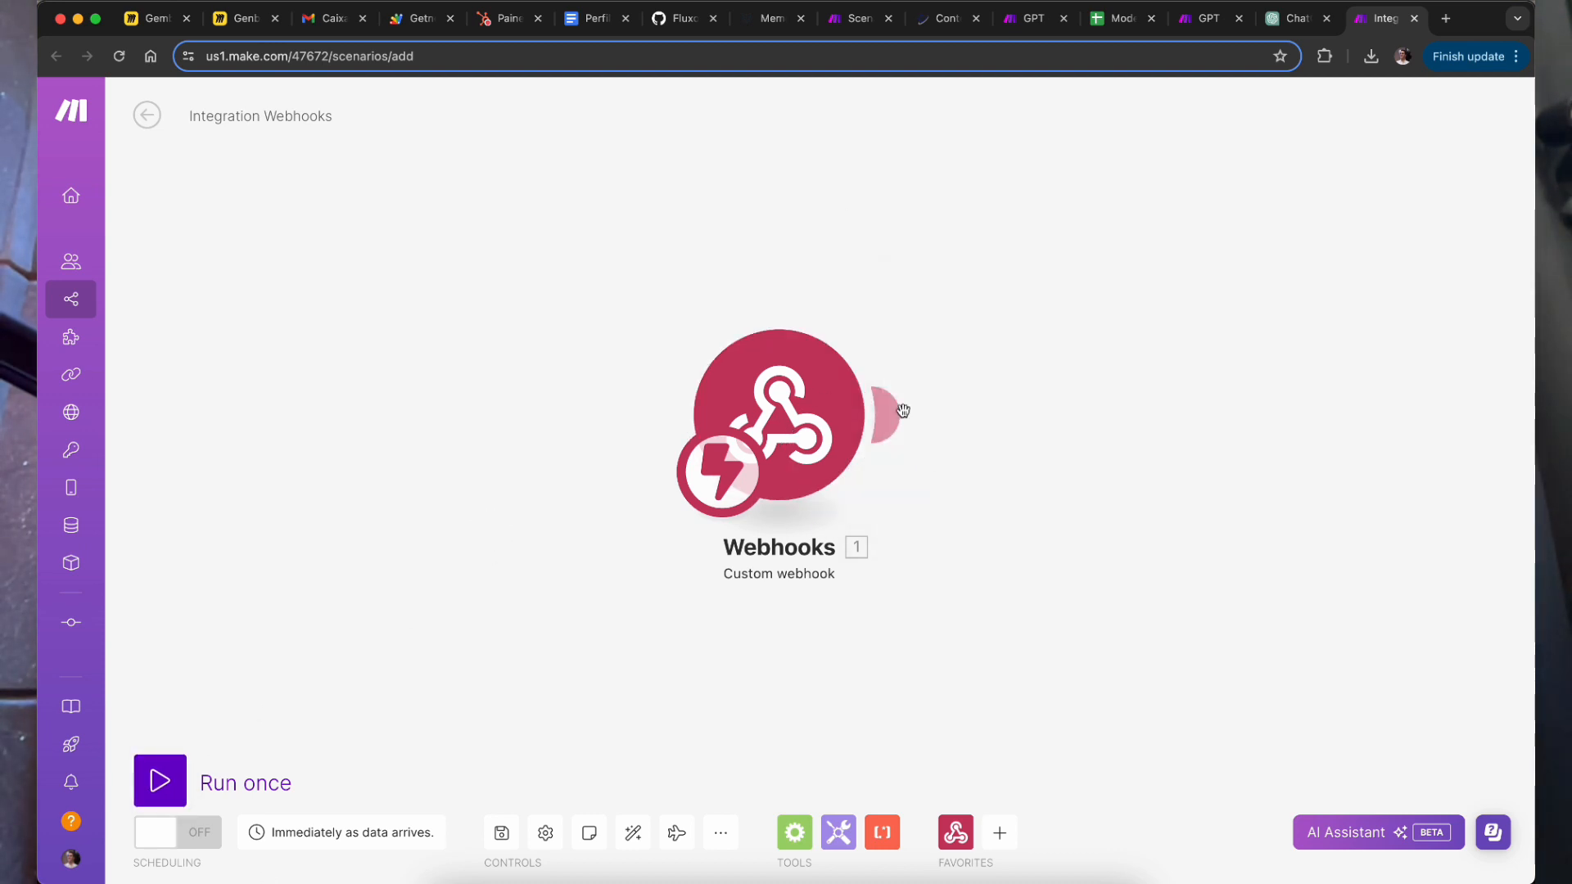
{"action": "left_click", "coordinate": [891, 414]}
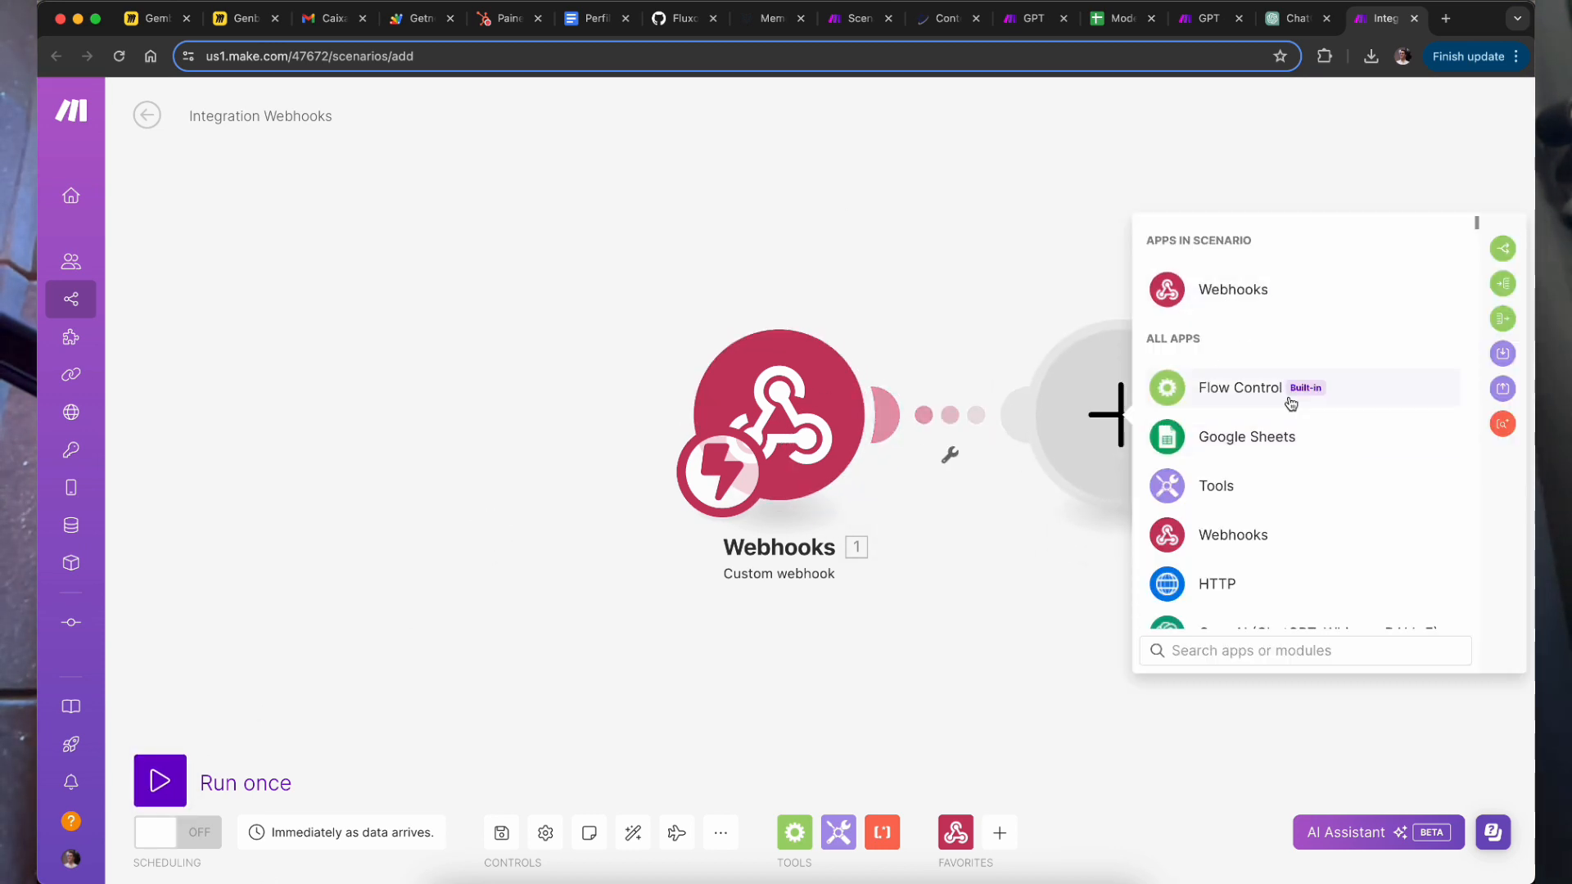
{"action": "type", "text": "gmail"}
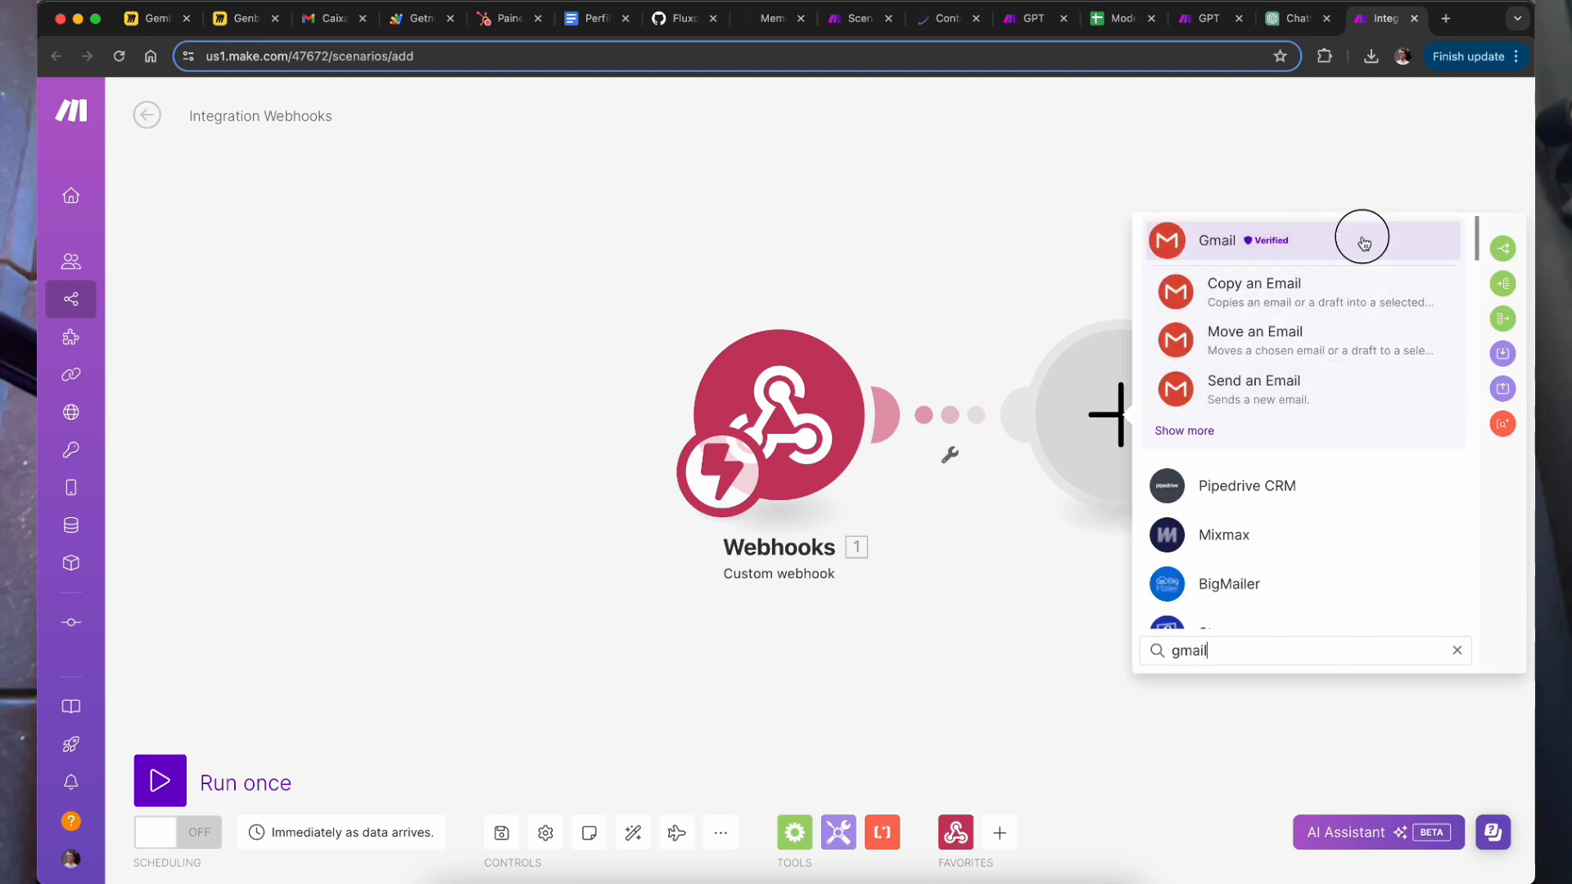
{"action": "left_click", "coordinate": [1365, 245]}
{"action": "scroll", "coordinate": [1288, 533], "scroll_direction": "down", "scroll_amount": 3}
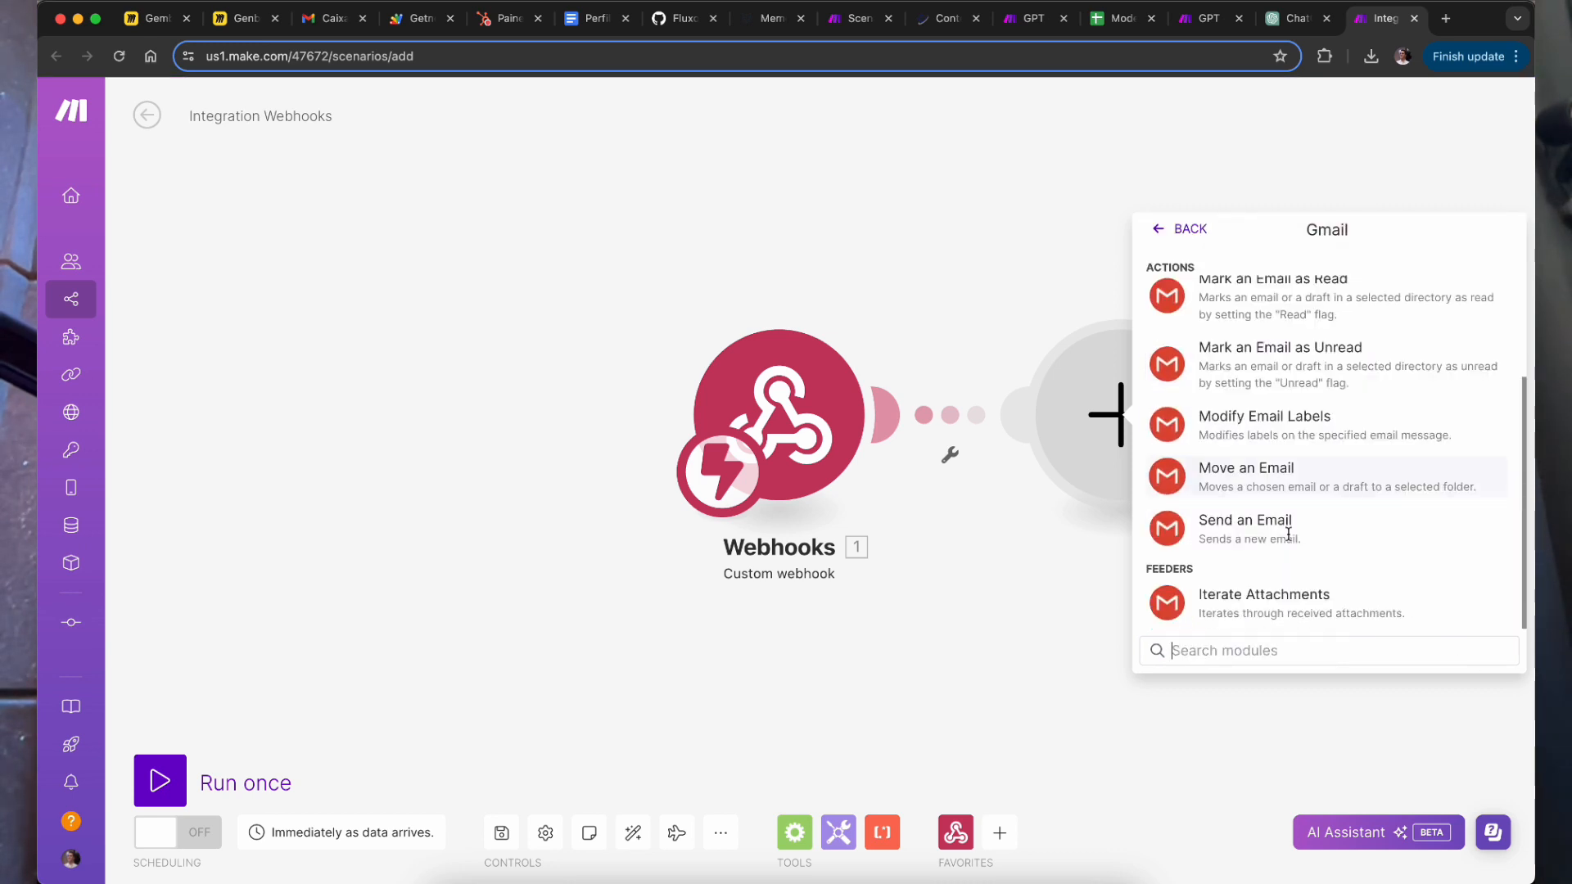
{"action": "left_click", "coordinate": [1325, 513]}
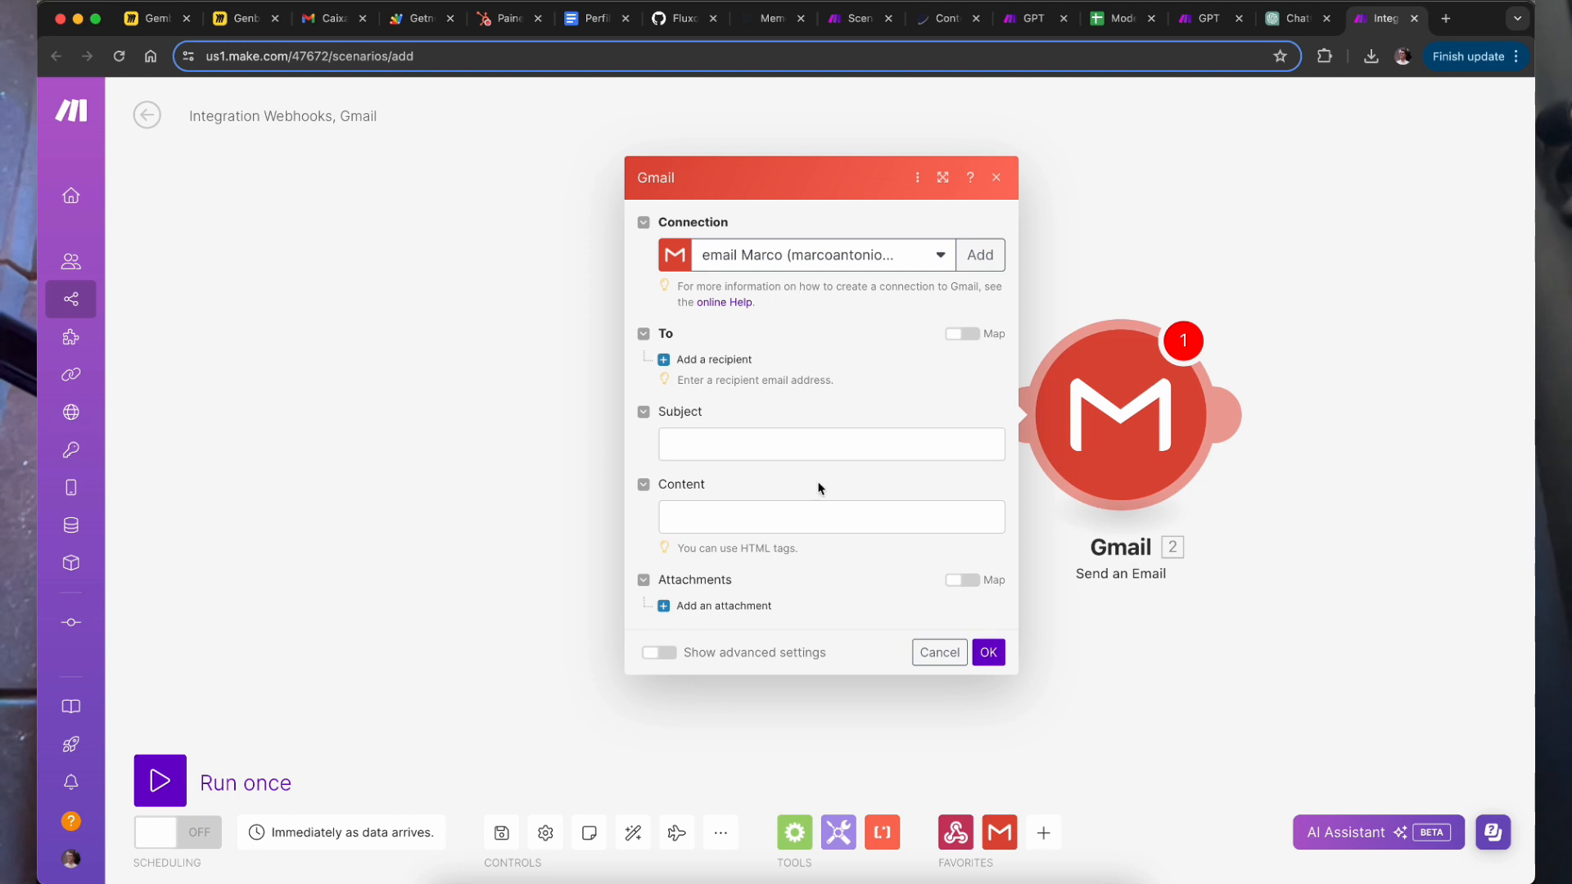
Step: Map Subject to email_subject, Content to email_body and the To recipient to email_recipient
{"action": "left_click", "coordinate": [825, 447]}
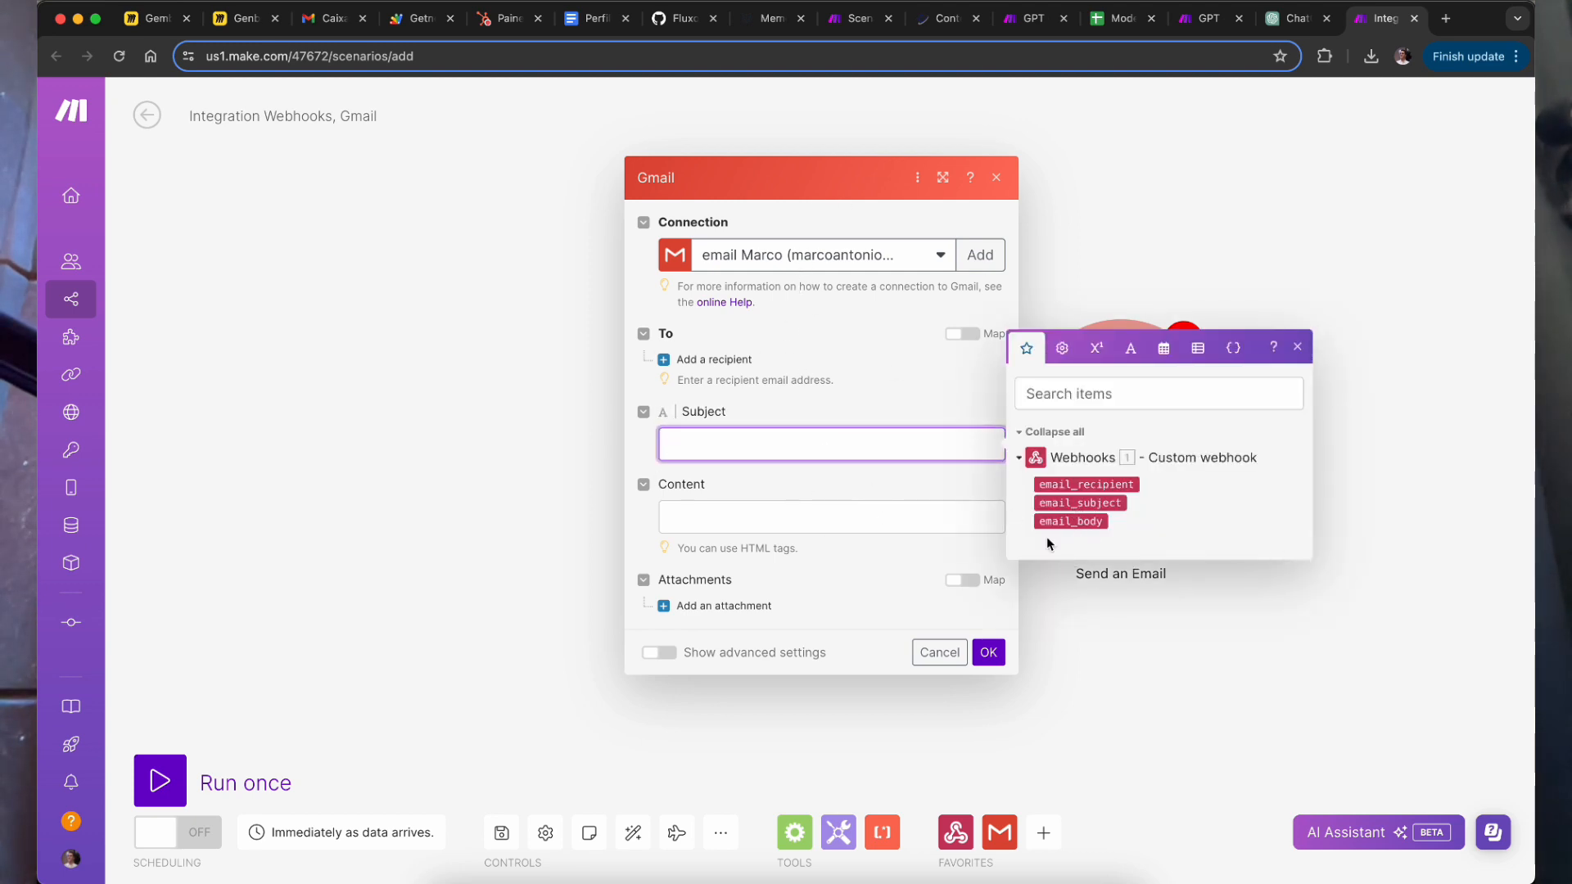
{"action": "left_click", "coordinate": [1089, 503]}
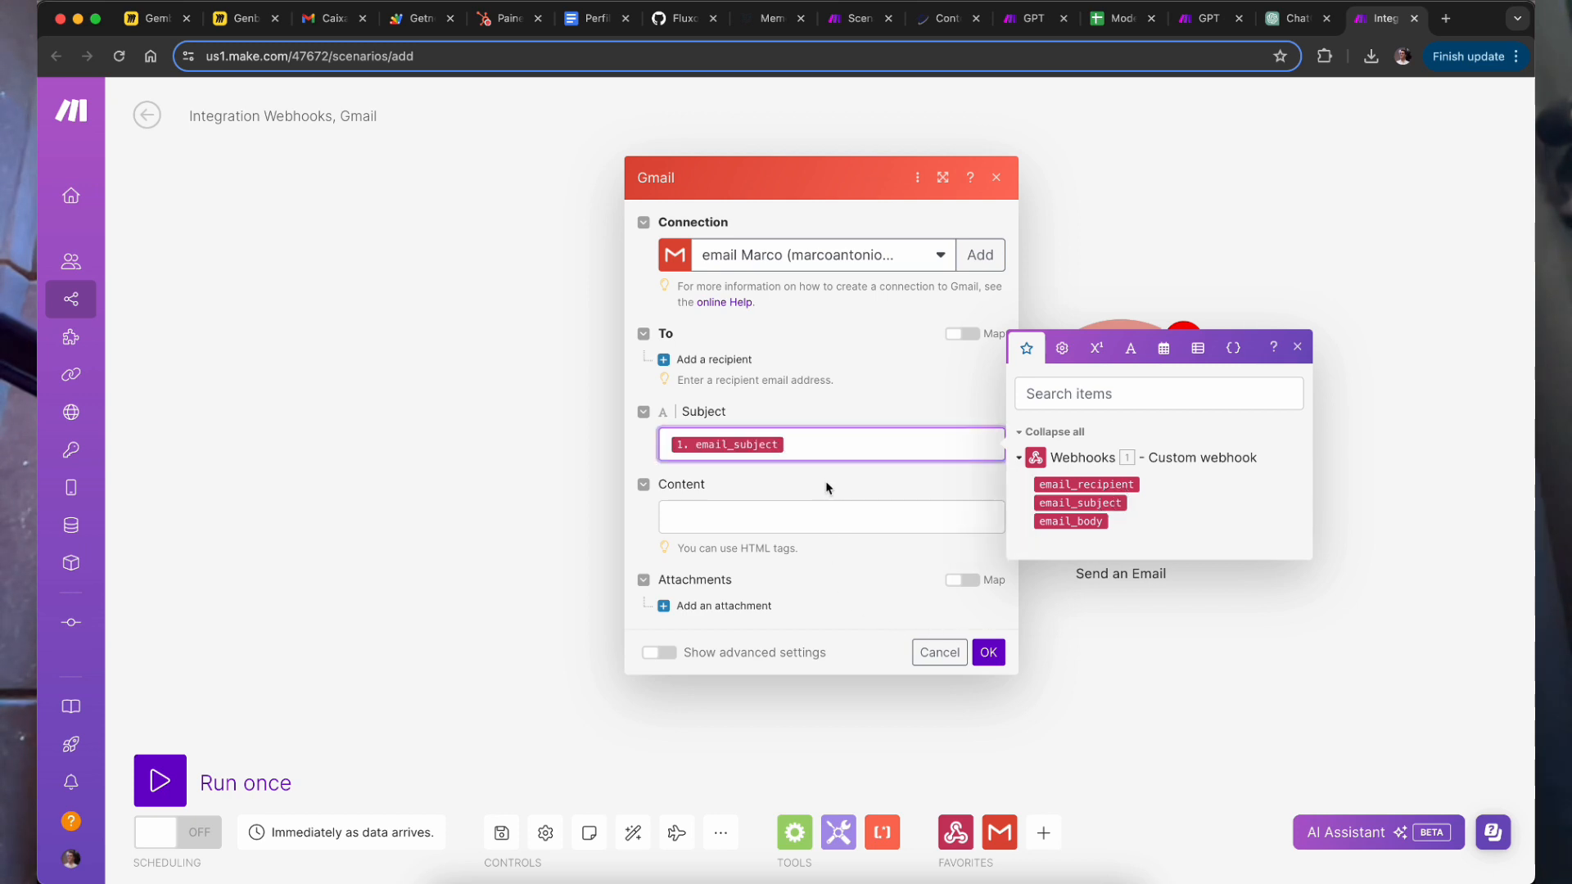
{"action": "left_click", "coordinate": [827, 511]}
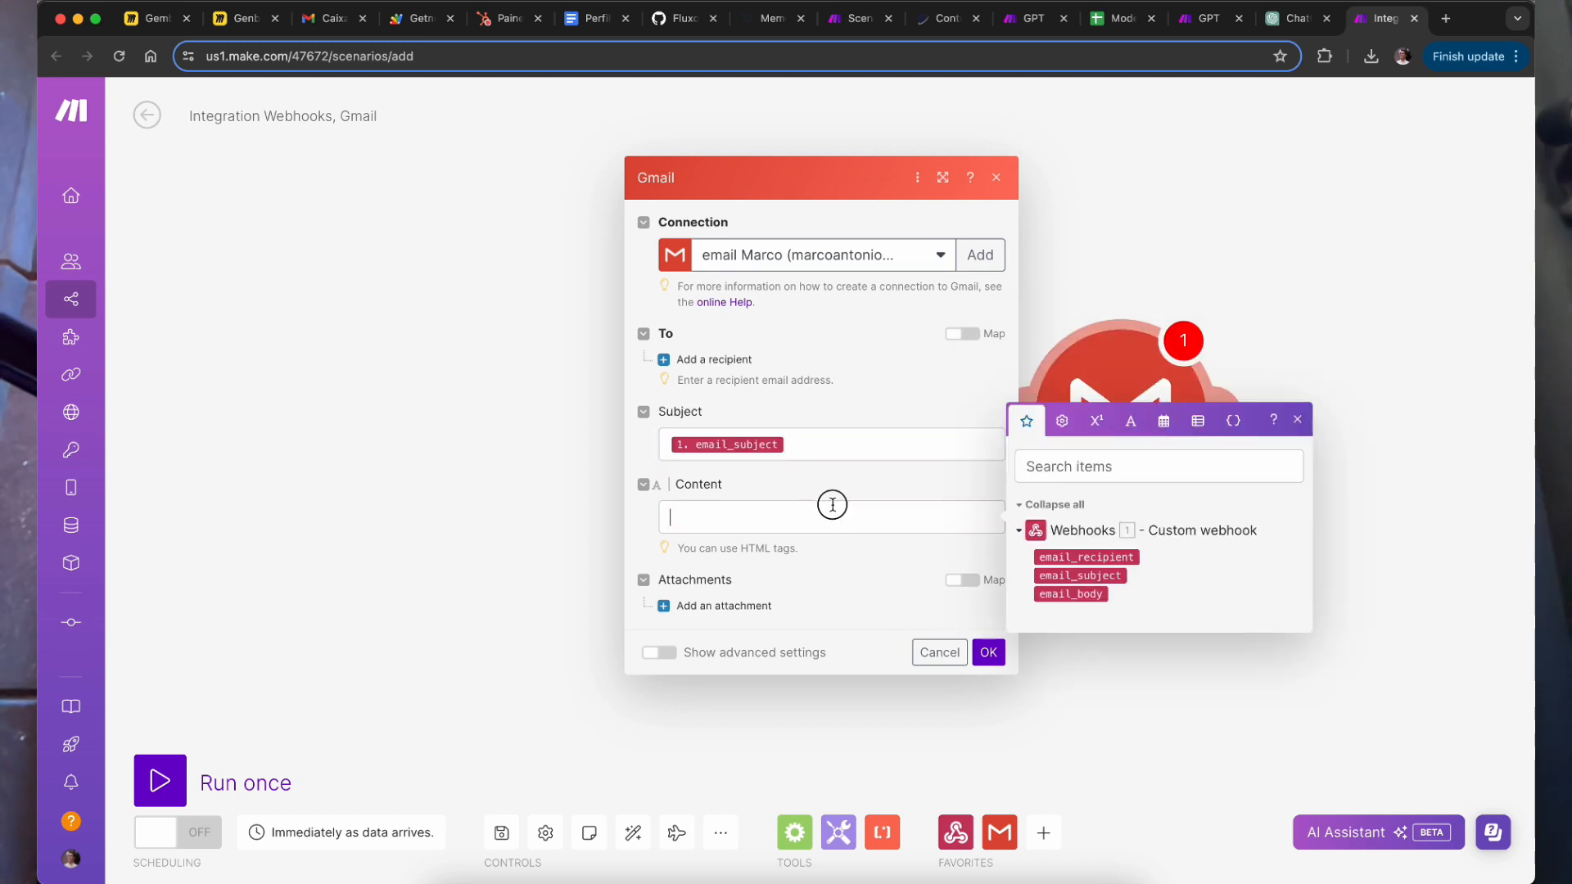
{"action": "left_click", "coordinate": [1095, 597]}
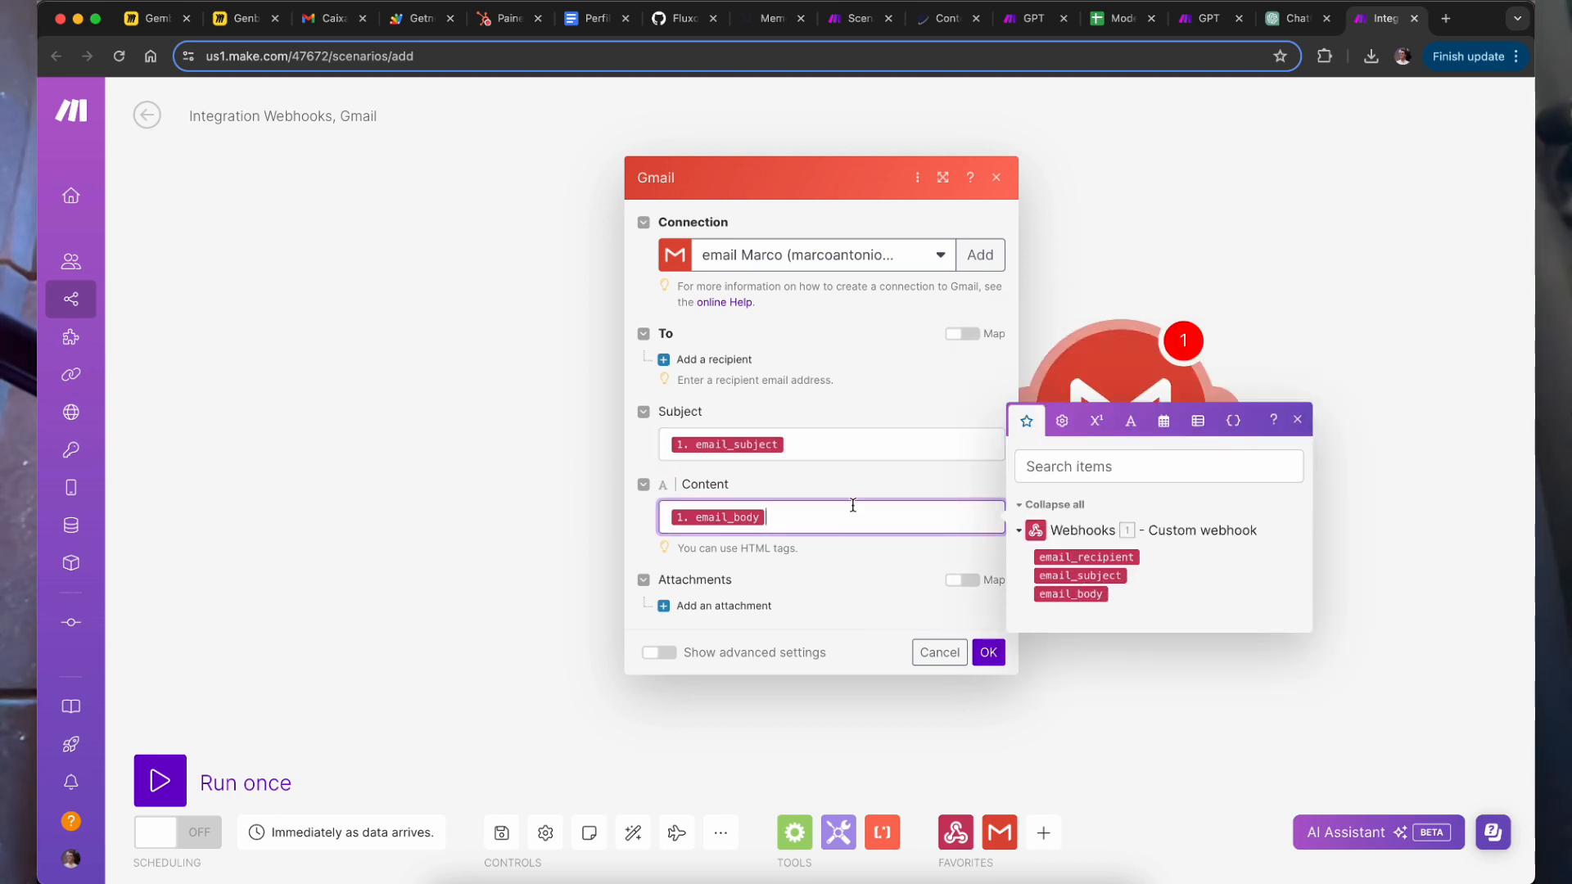
{"action": "left_click", "coordinate": [717, 359]}
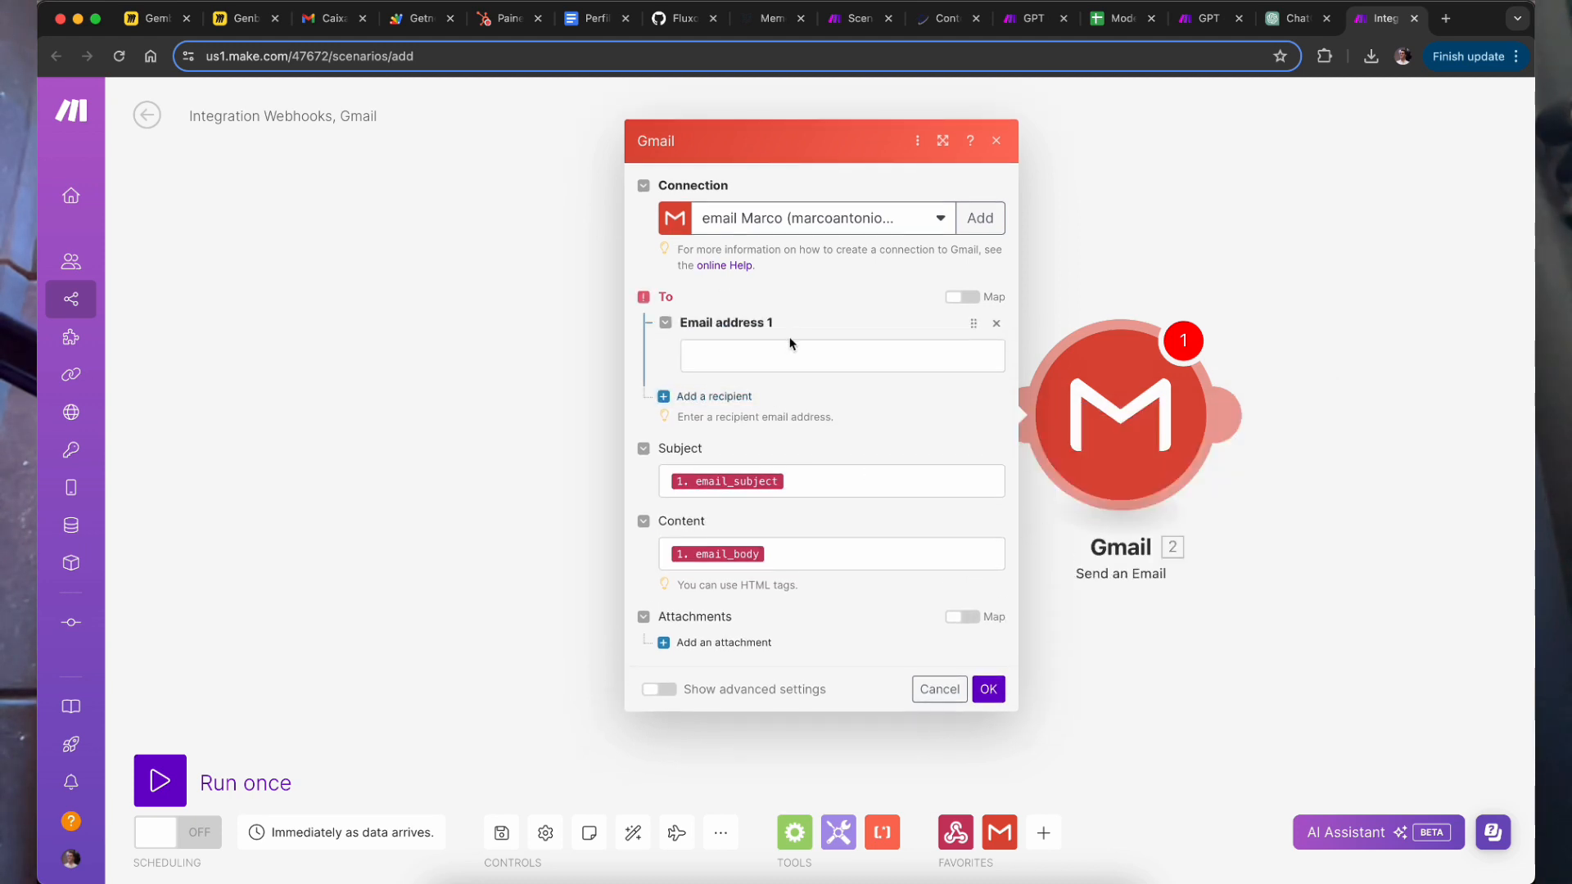
{"action": "left_click", "coordinate": [793, 353]}
{"action": "left_click", "coordinate": [1111, 396]}
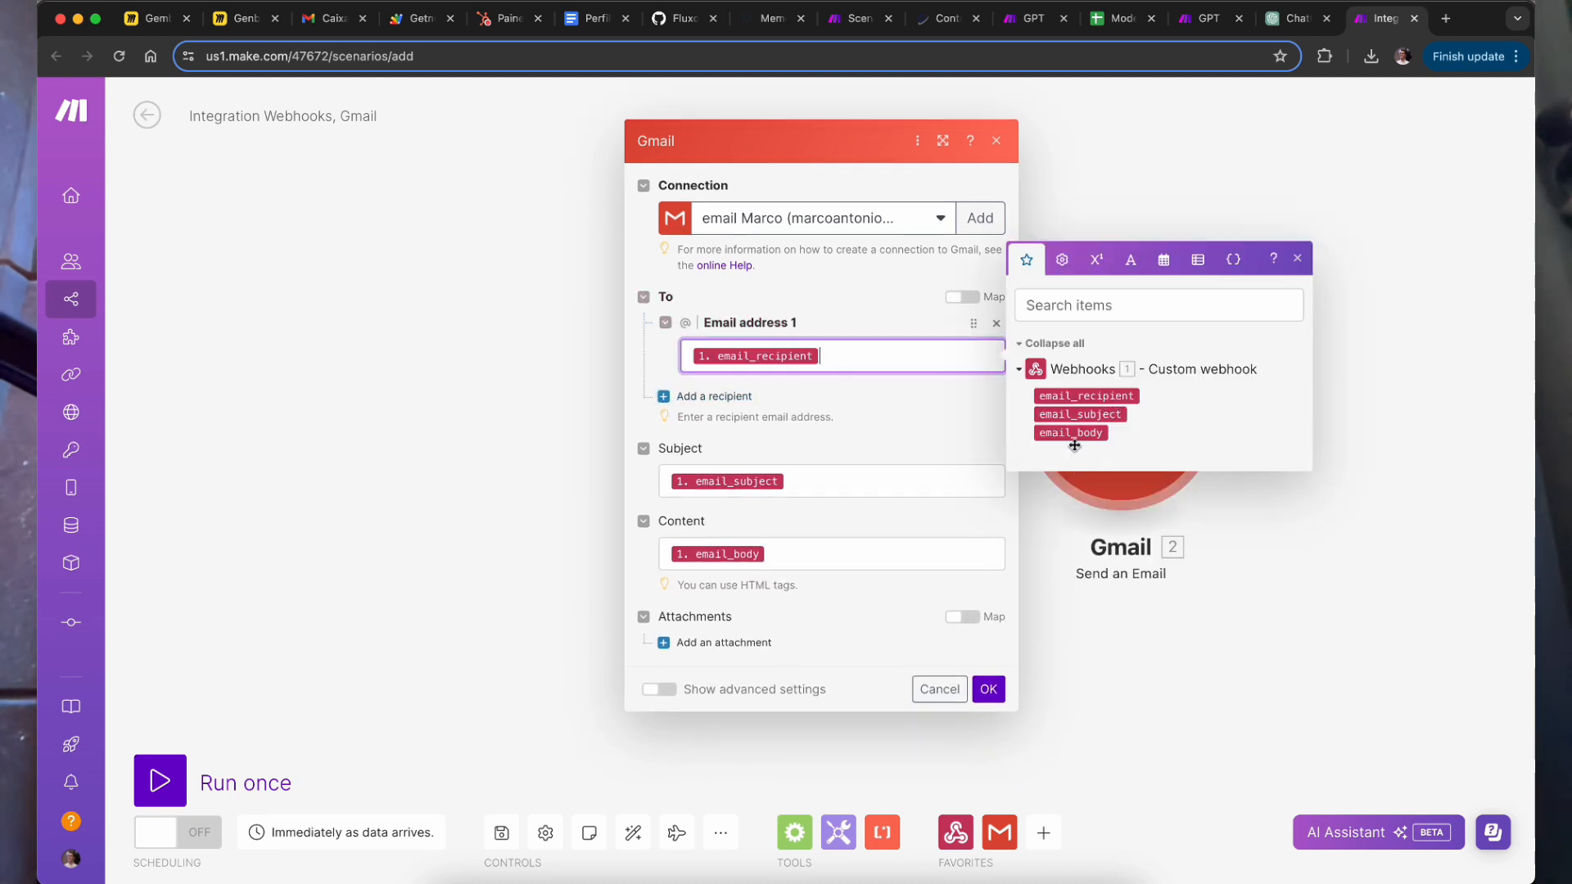
{"action": "left_click", "coordinate": [867, 404]}
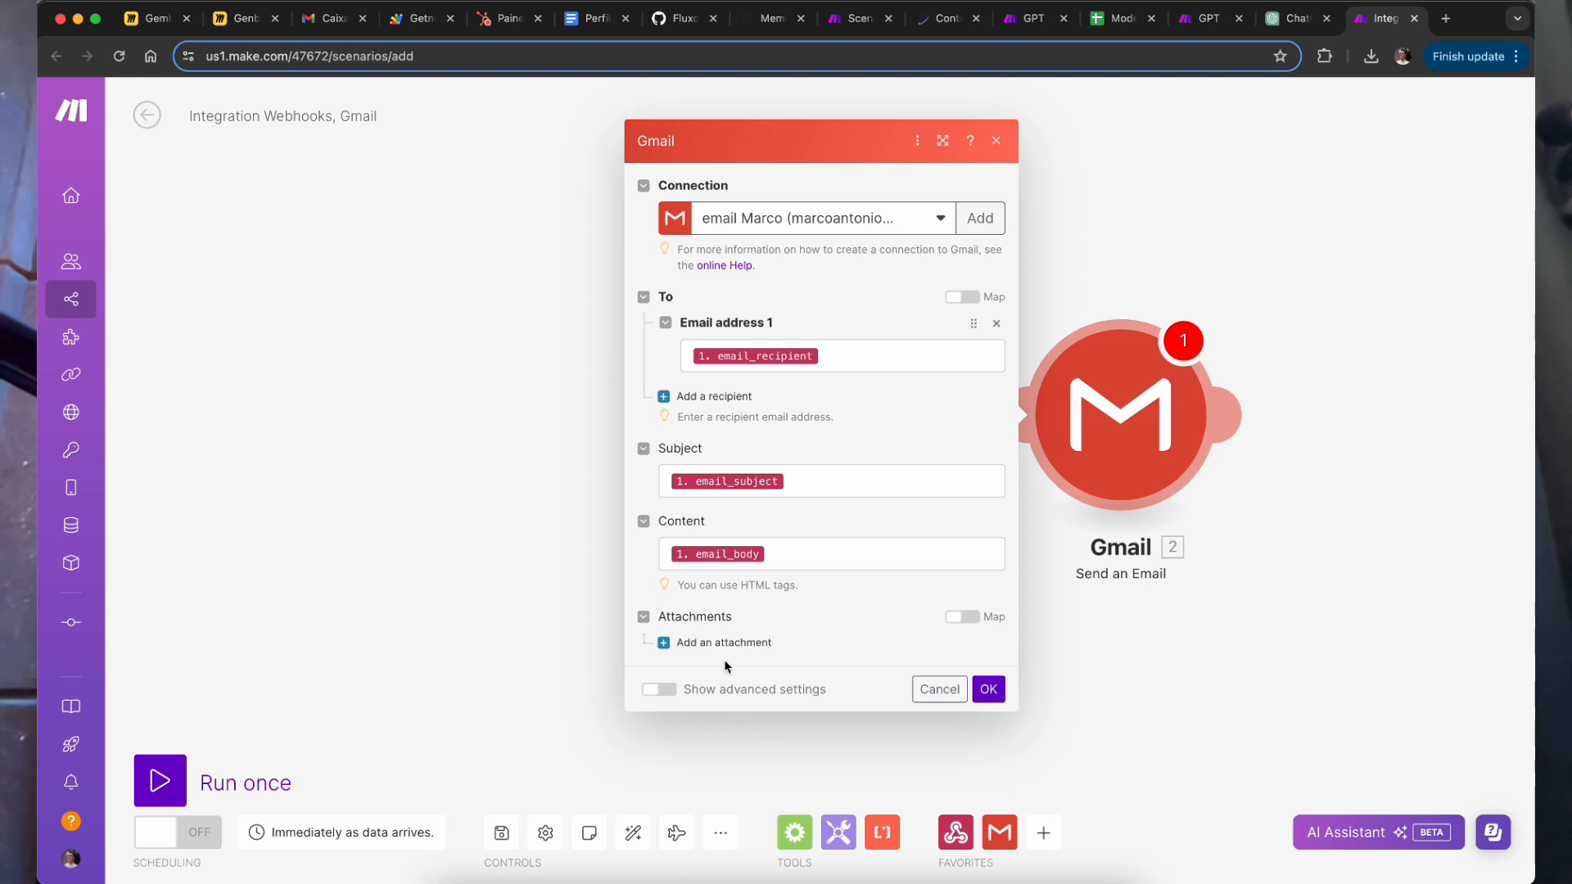
Step: Enable advanced settings, add a copy recipient address, and run the scenario once
{"action": "left_click", "coordinate": [660, 690]}
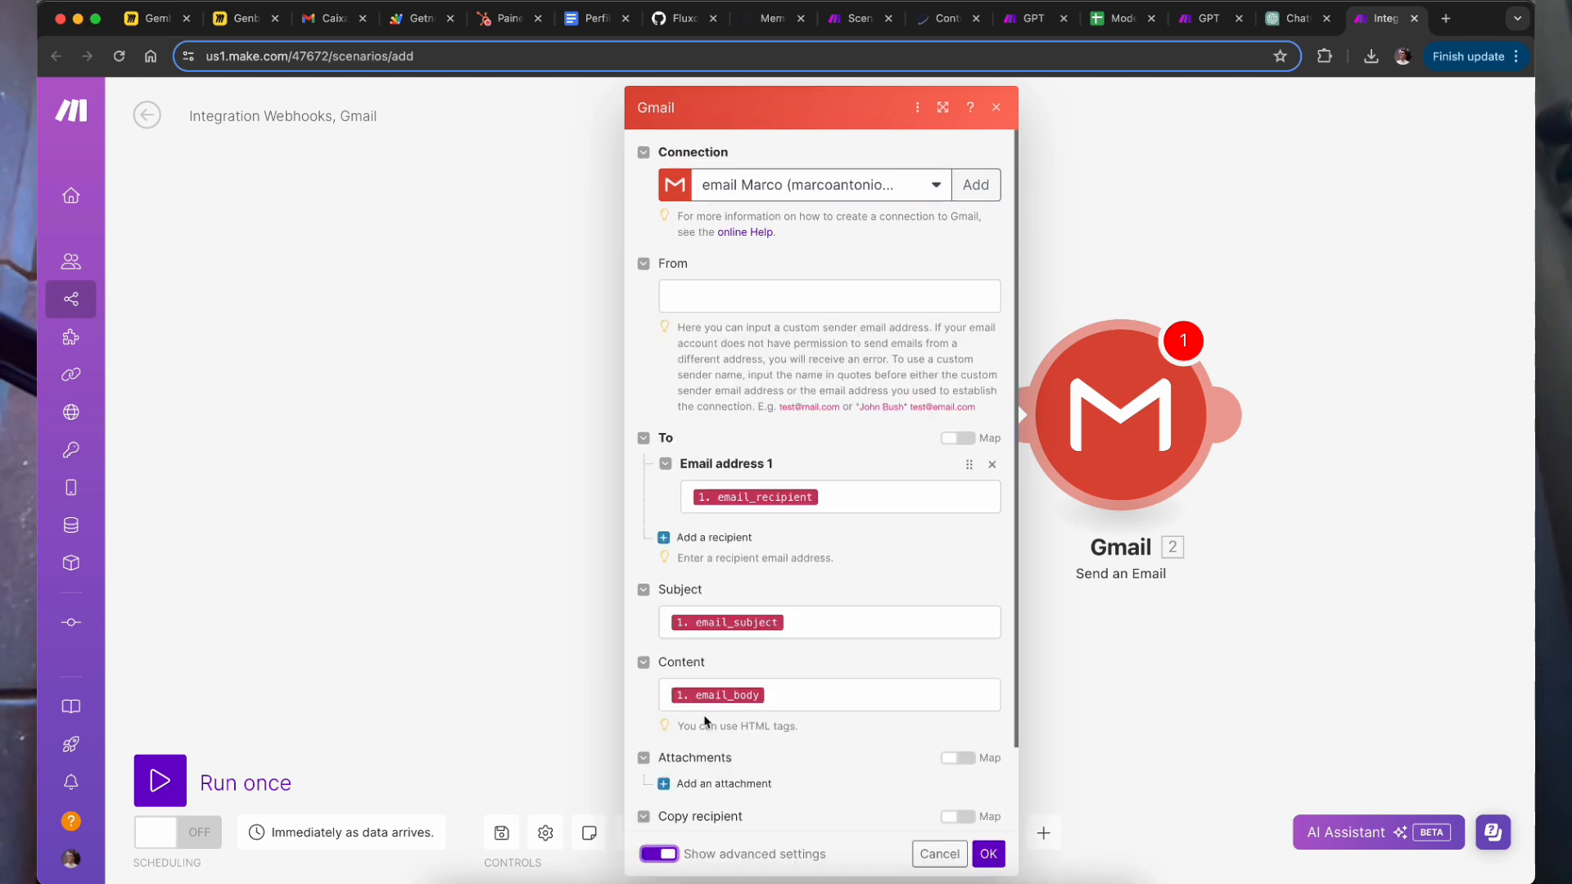
{"action": "scroll", "coordinate": [667, 692], "scroll_direction": "down", "scroll_amount": 2}
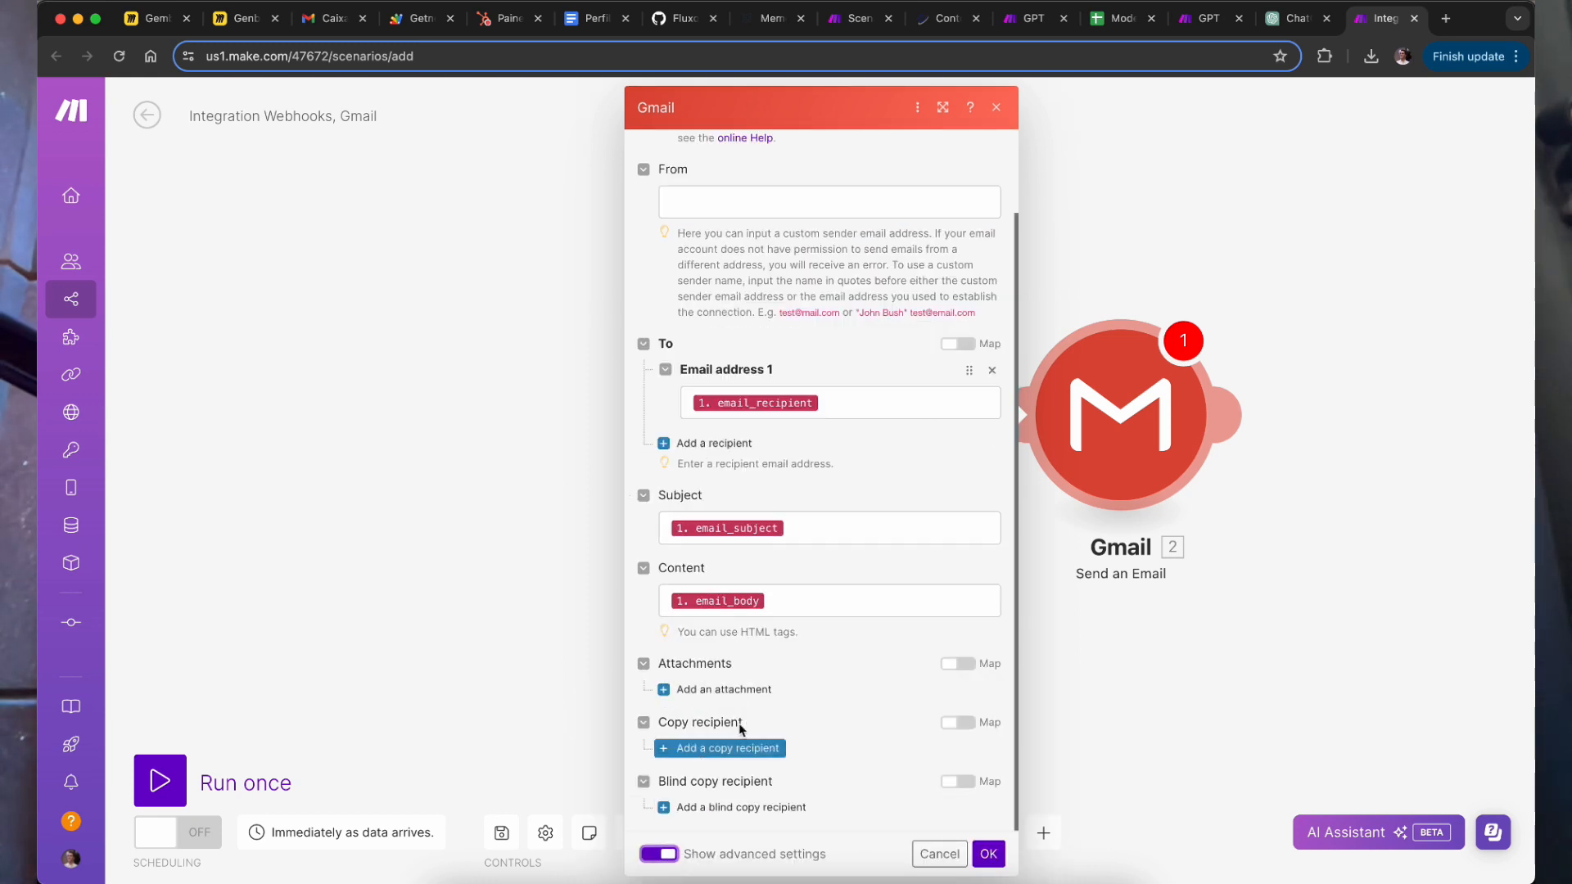
{"action": "left_click", "coordinate": [756, 749]}
{"action": "scroll", "coordinate": [819, 741], "scroll_direction": "down", "scroll_amount": 1}
{"action": "left_click", "coordinate": [828, 709]}
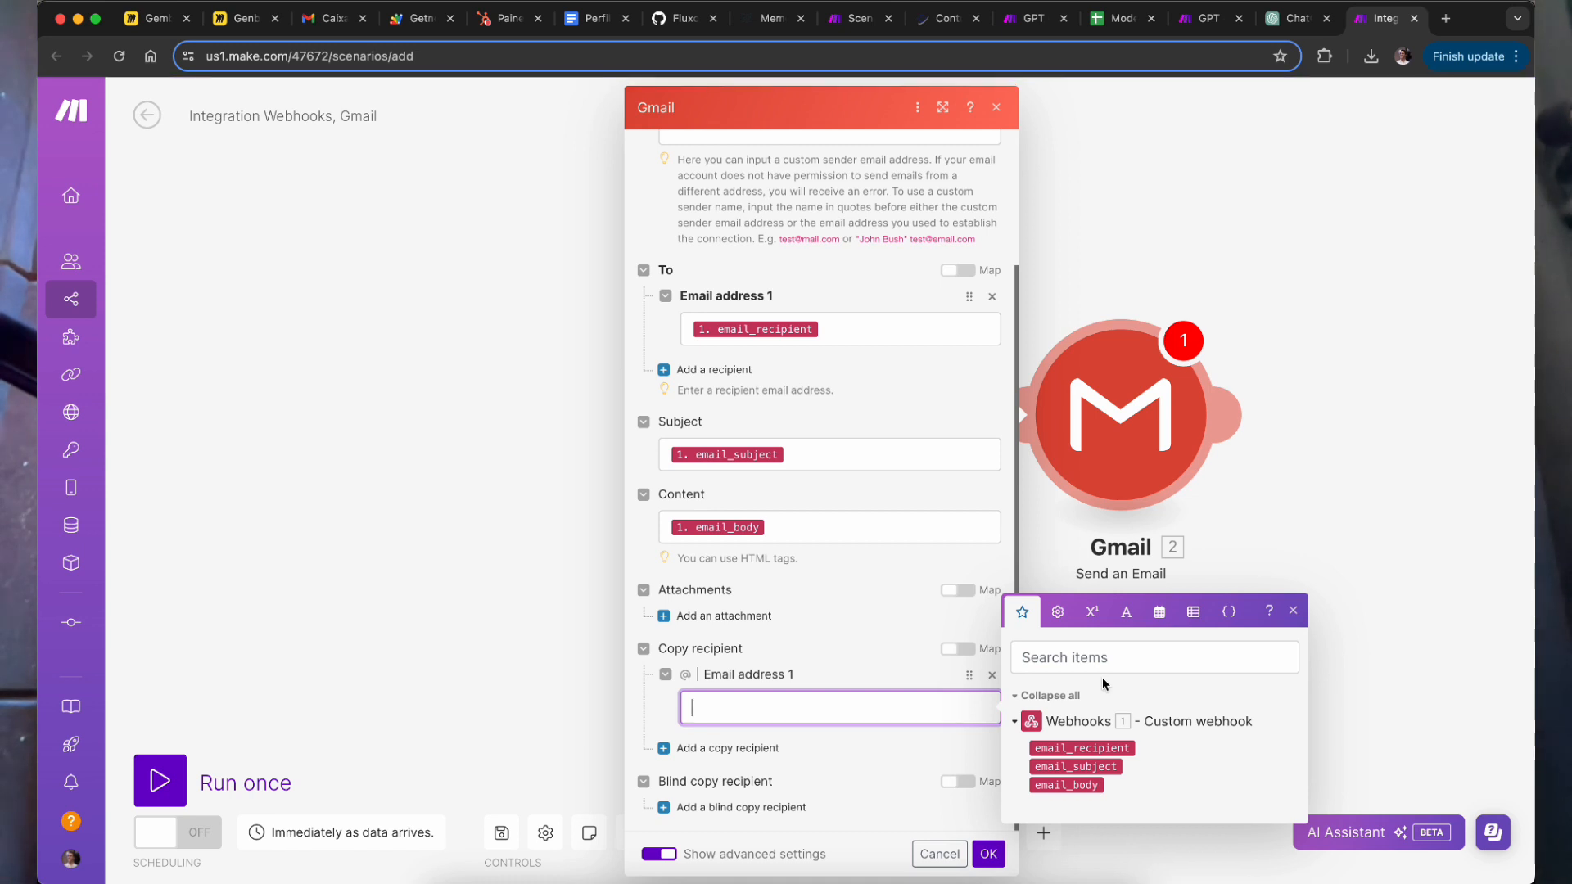
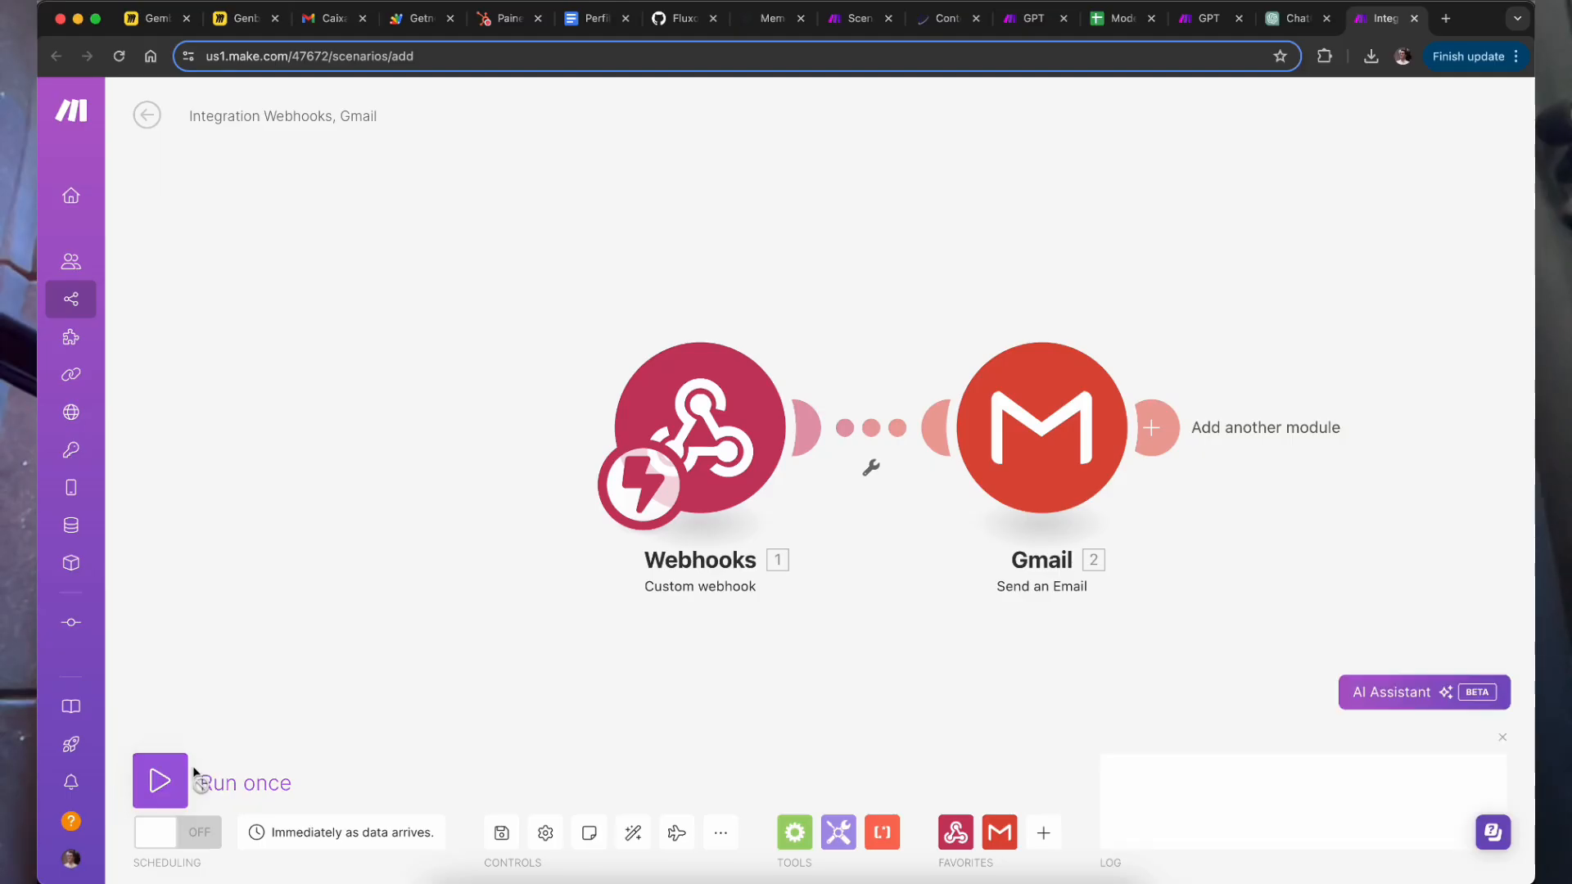
{"action": "left_click", "coordinate": [168, 784]}
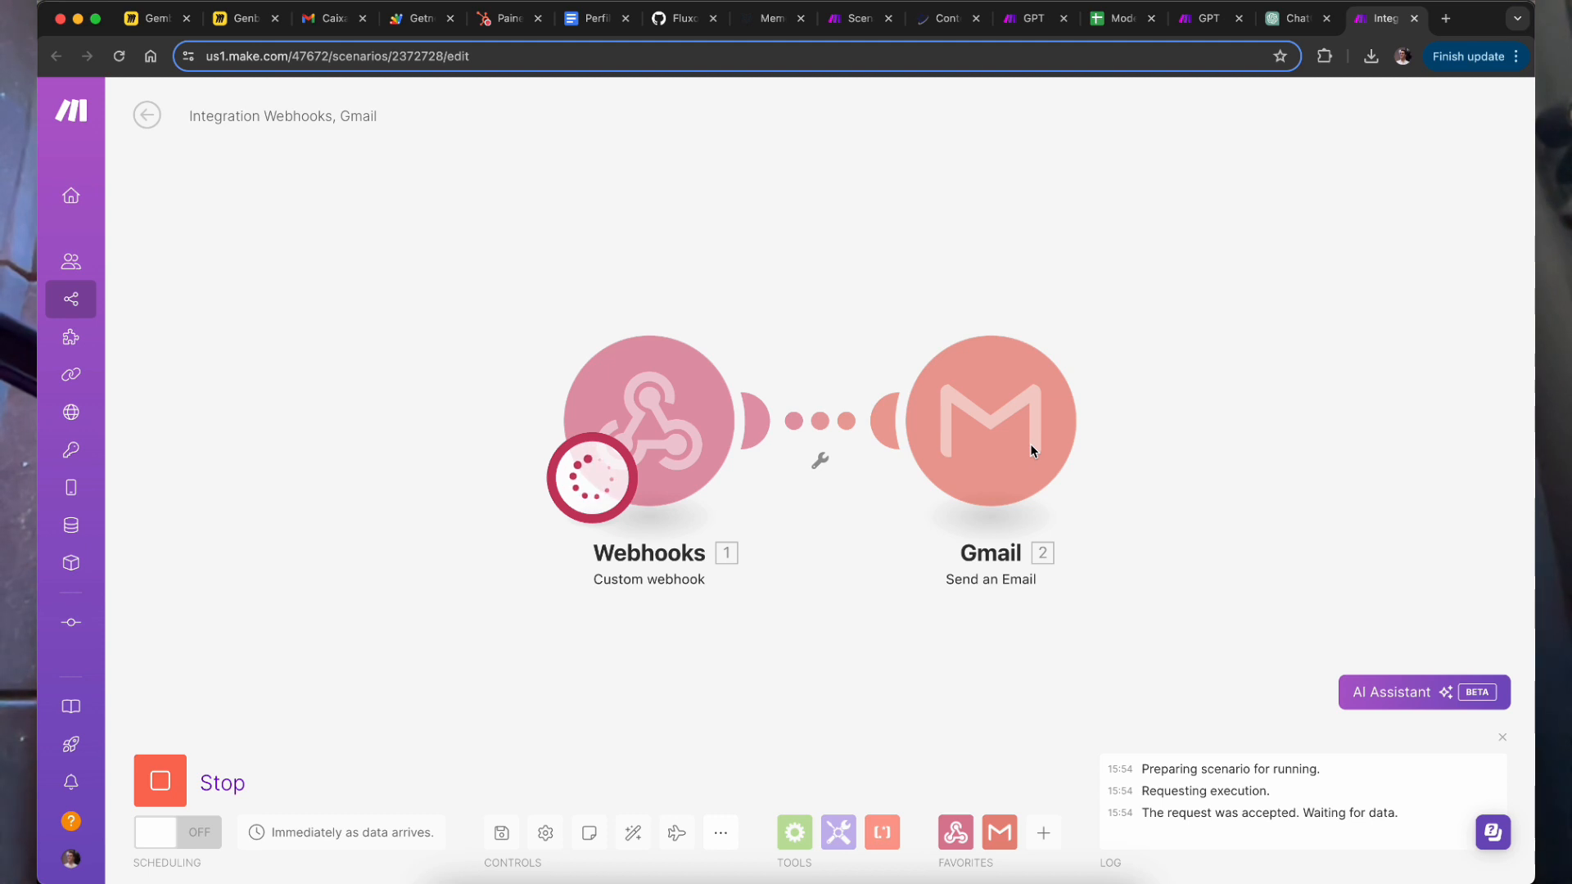
Step: Send 'reenvia por favor' to the César GPT to resend the HR email
{"action": "left_click", "coordinate": [1291, 20]}
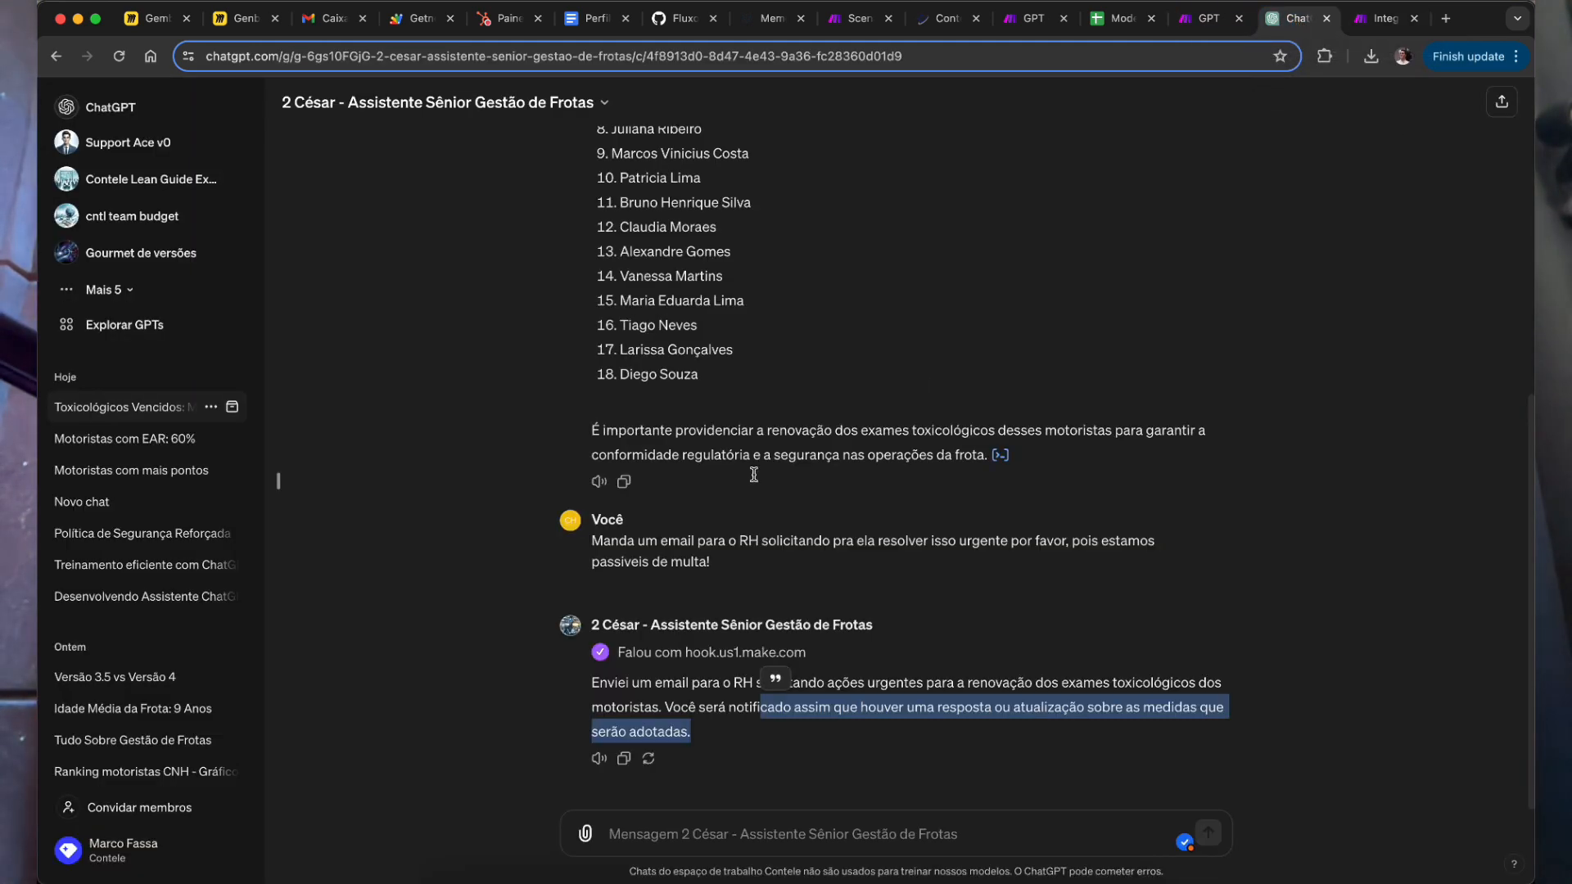
{"action": "left_click", "coordinate": [446, 657]}
{"action": "type", "text": "reenvia por favor"}
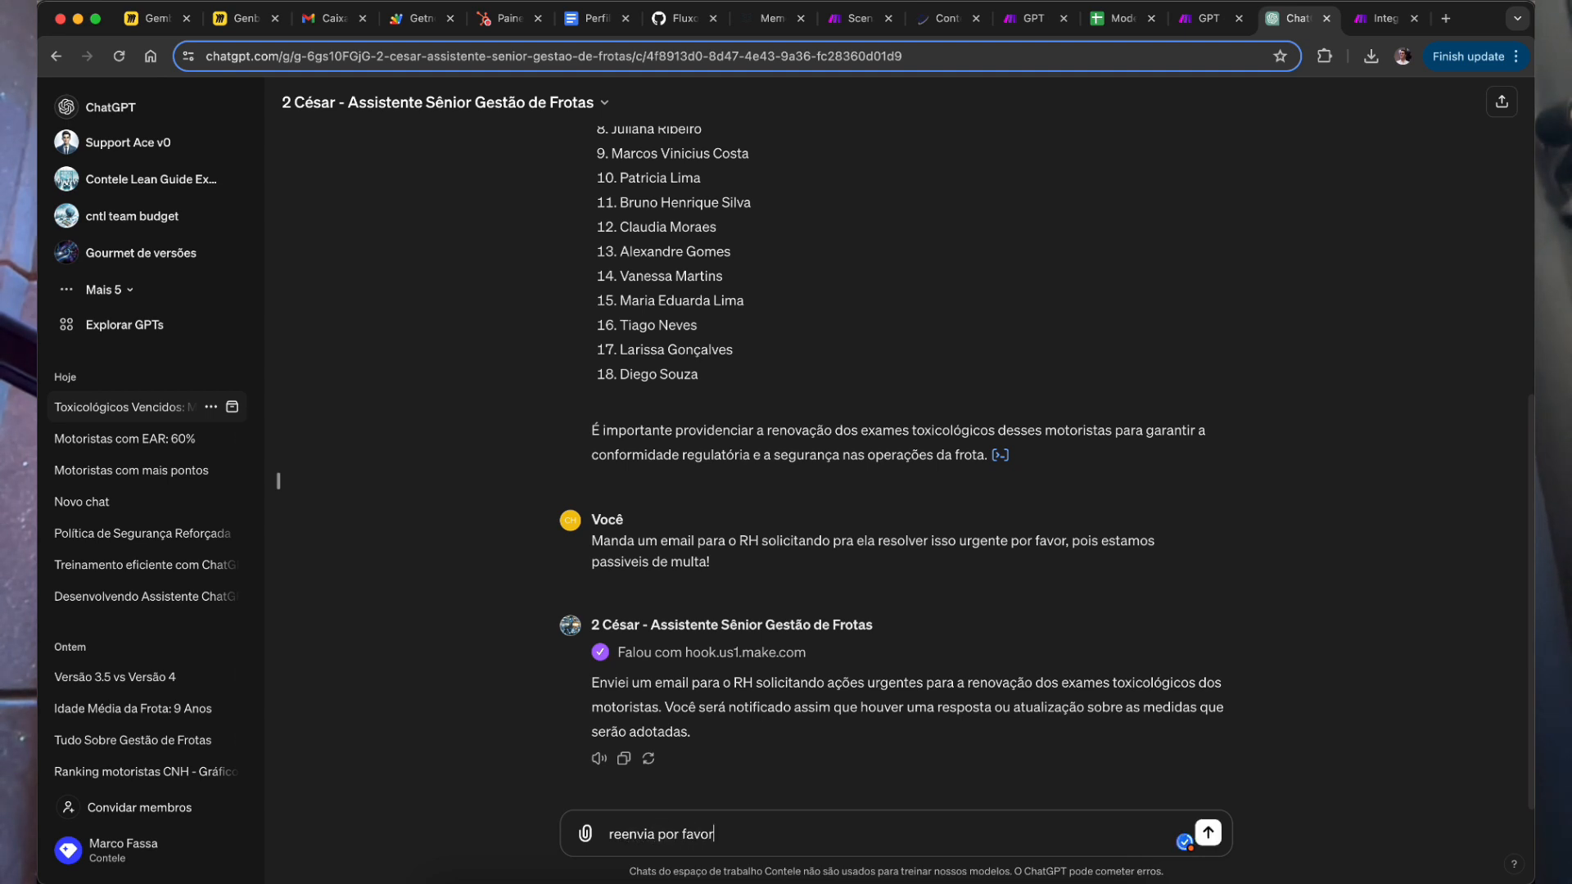
{"action": "key", "text": "Return"}
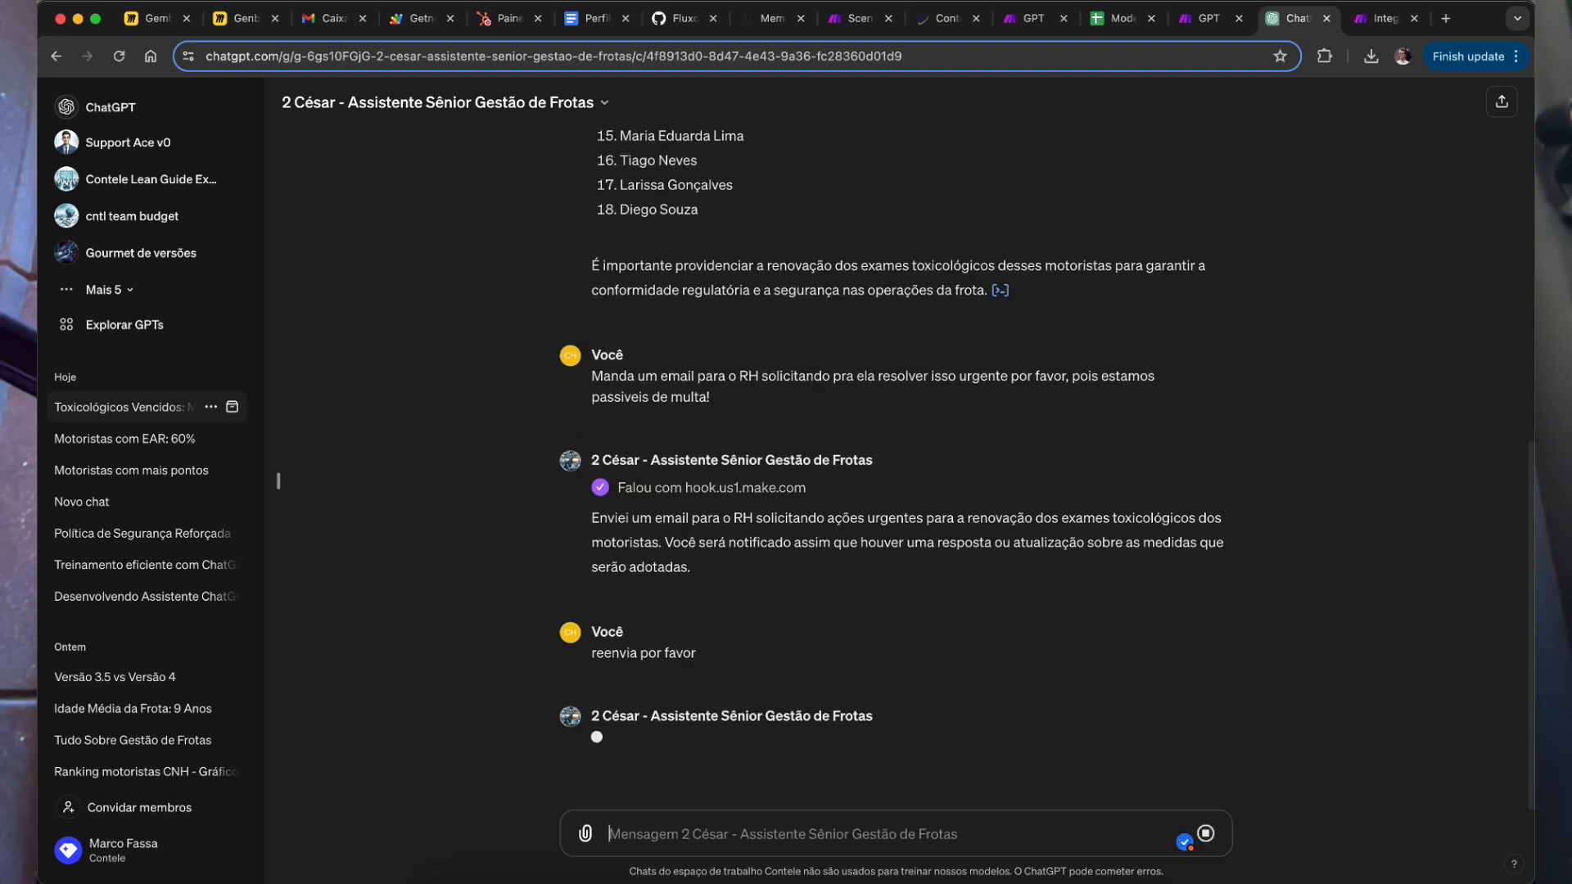
{"action": "left_click_drag", "start_coordinate": [778, 516], "coordinate": [785, 514]}
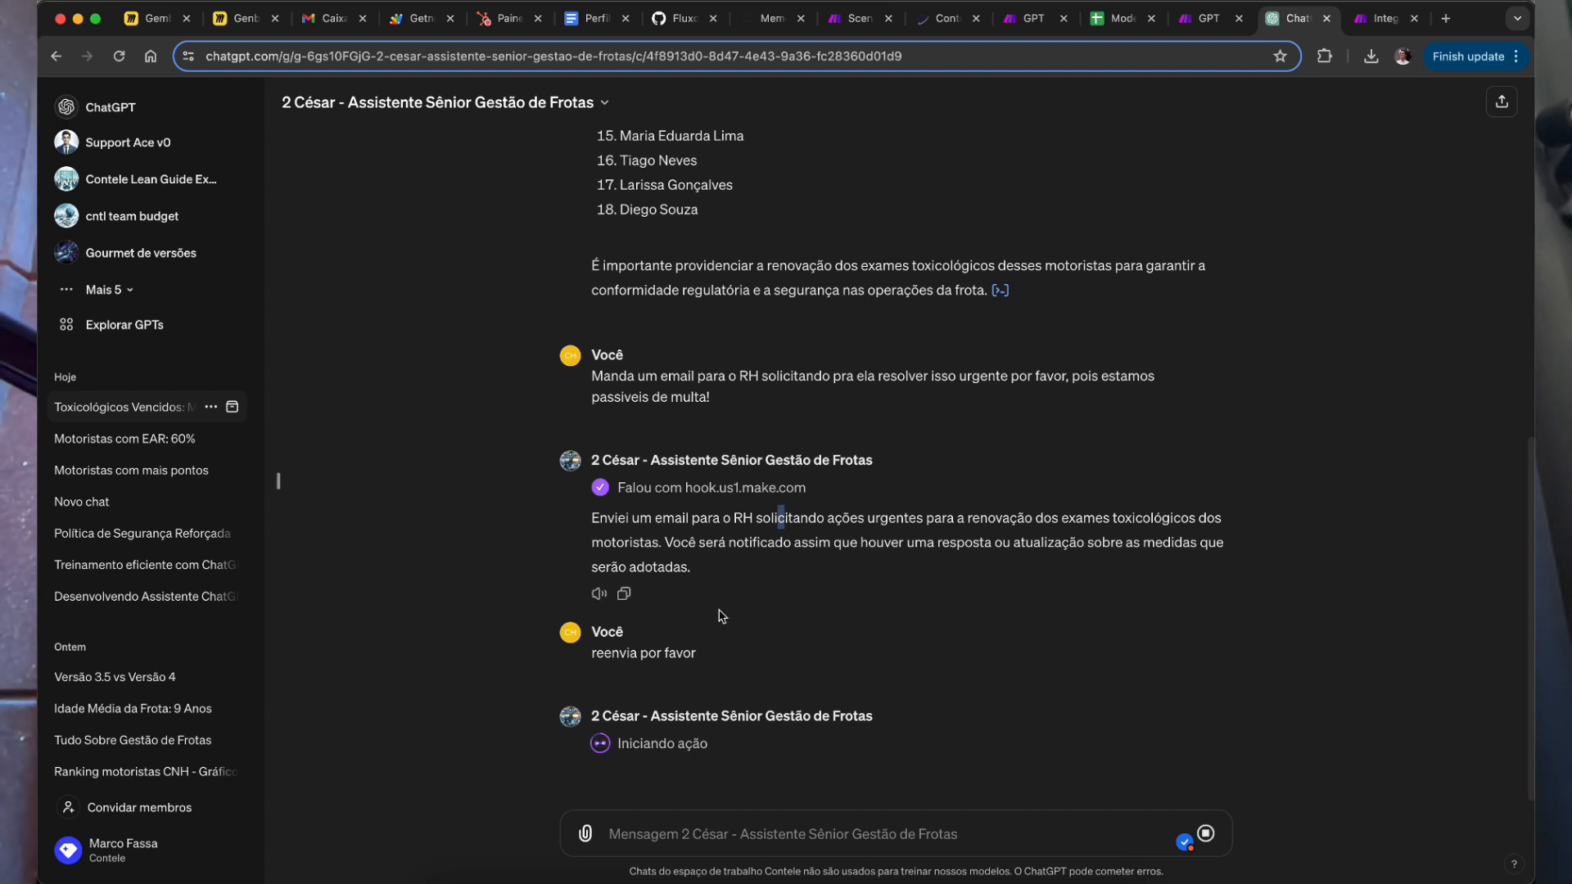
{"action": "left_click_drag", "start_coordinate": [612, 653], "coordinate": [640, 652]}
{"action": "left_click", "coordinate": [664, 566]}
{"action": "scroll", "coordinate": [947, 176], "scroll_direction": "down", "scroll_amount": 1}
{"action": "left_click_drag", "start_coordinate": [630, 639], "coordinate": [664, 638]}
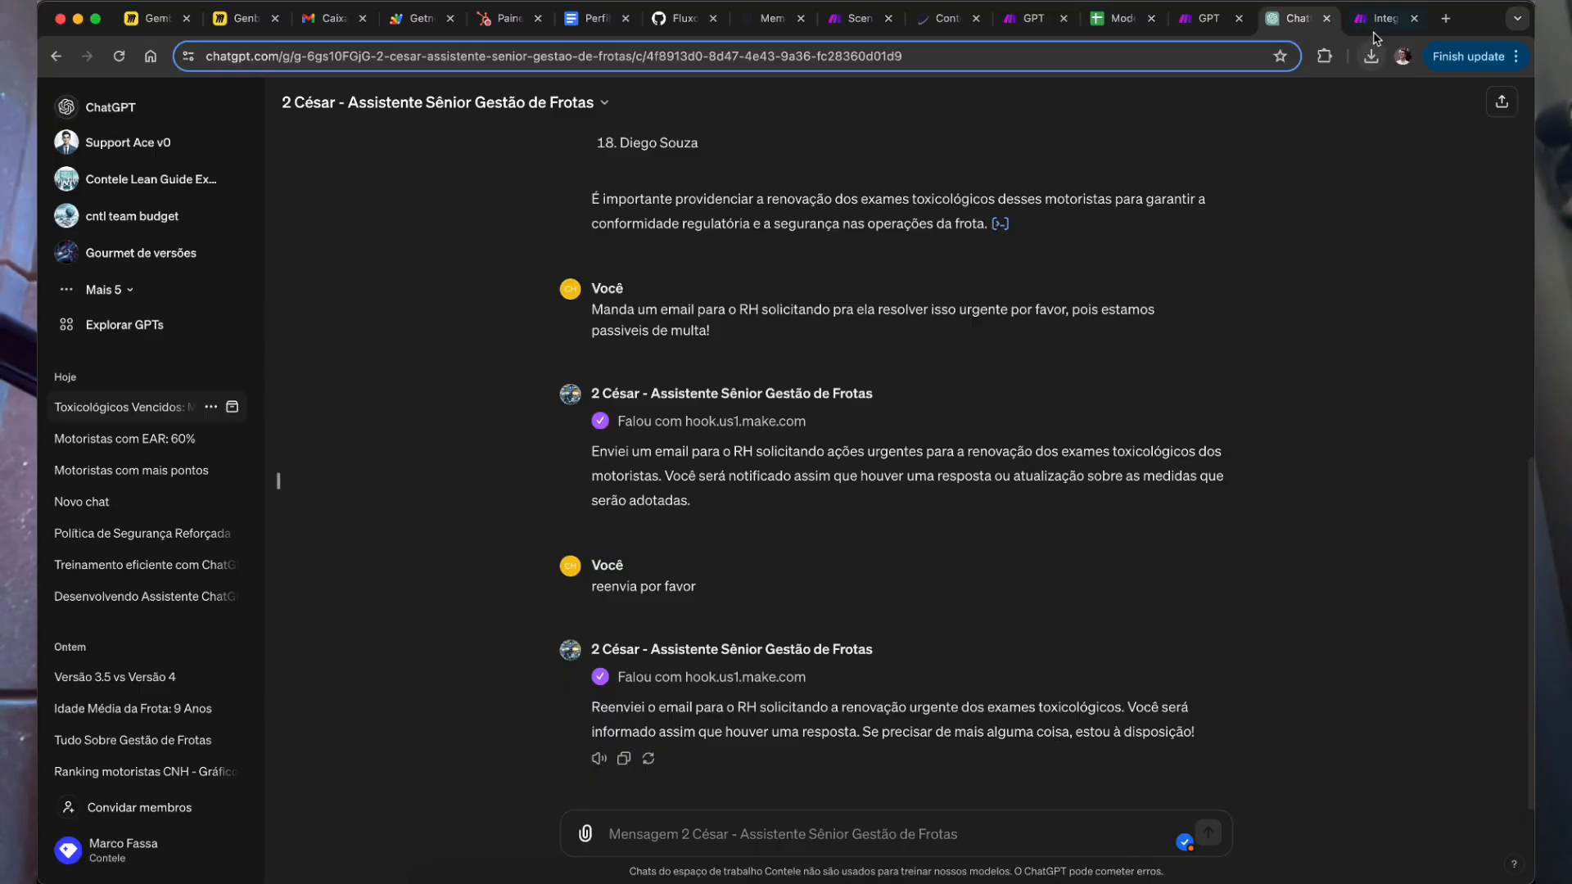
{"action": "left_click", "coordinate": [1374, 33]}
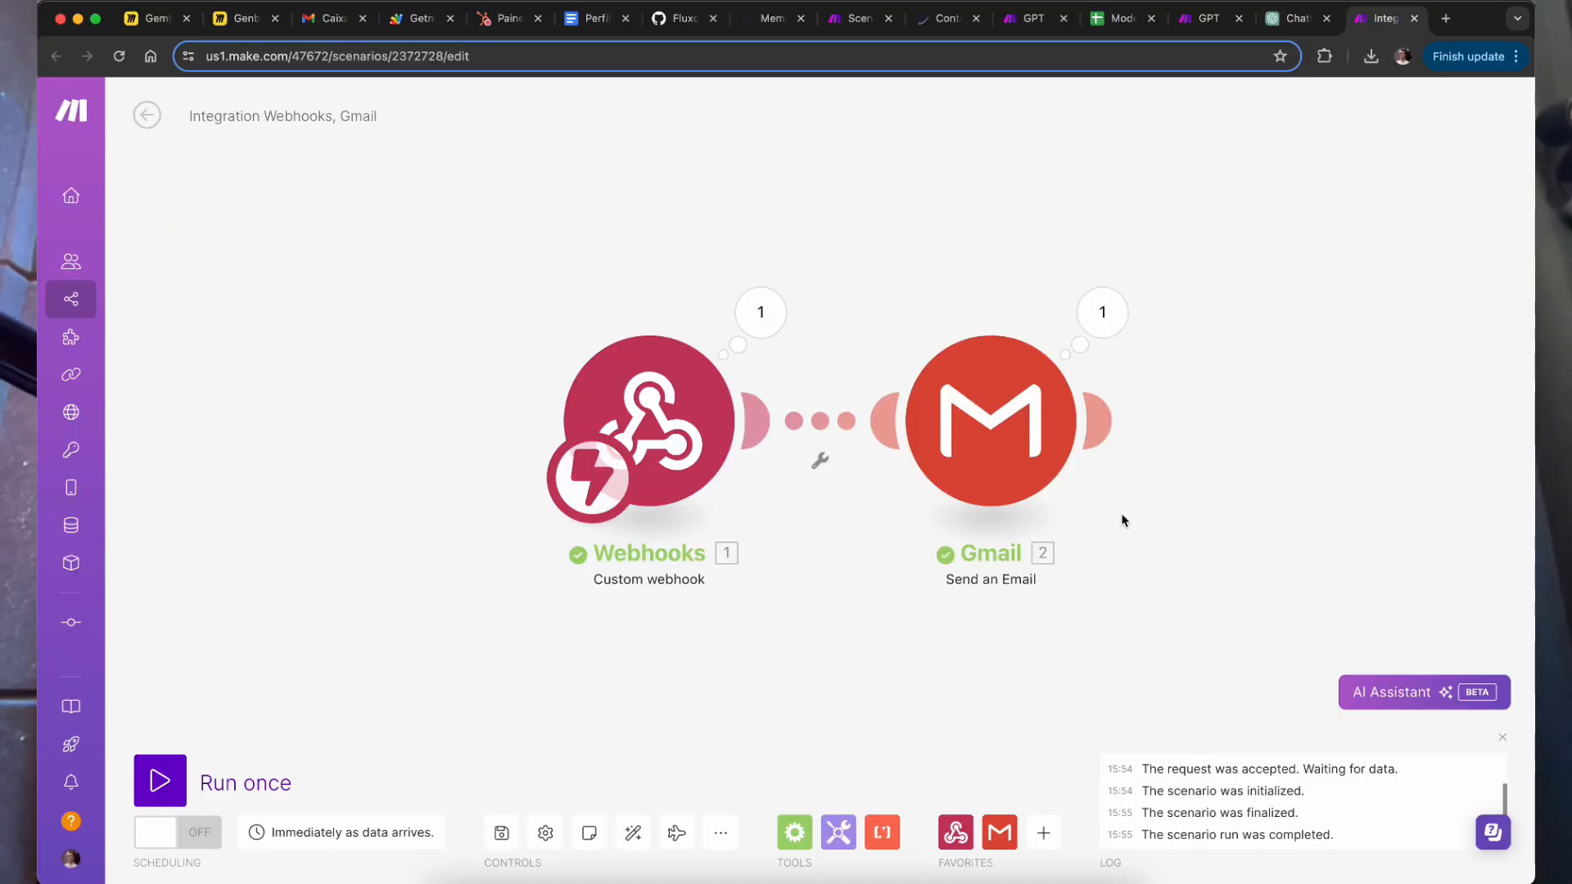
{"action": "left_click", "coordinate": [782, 332]}
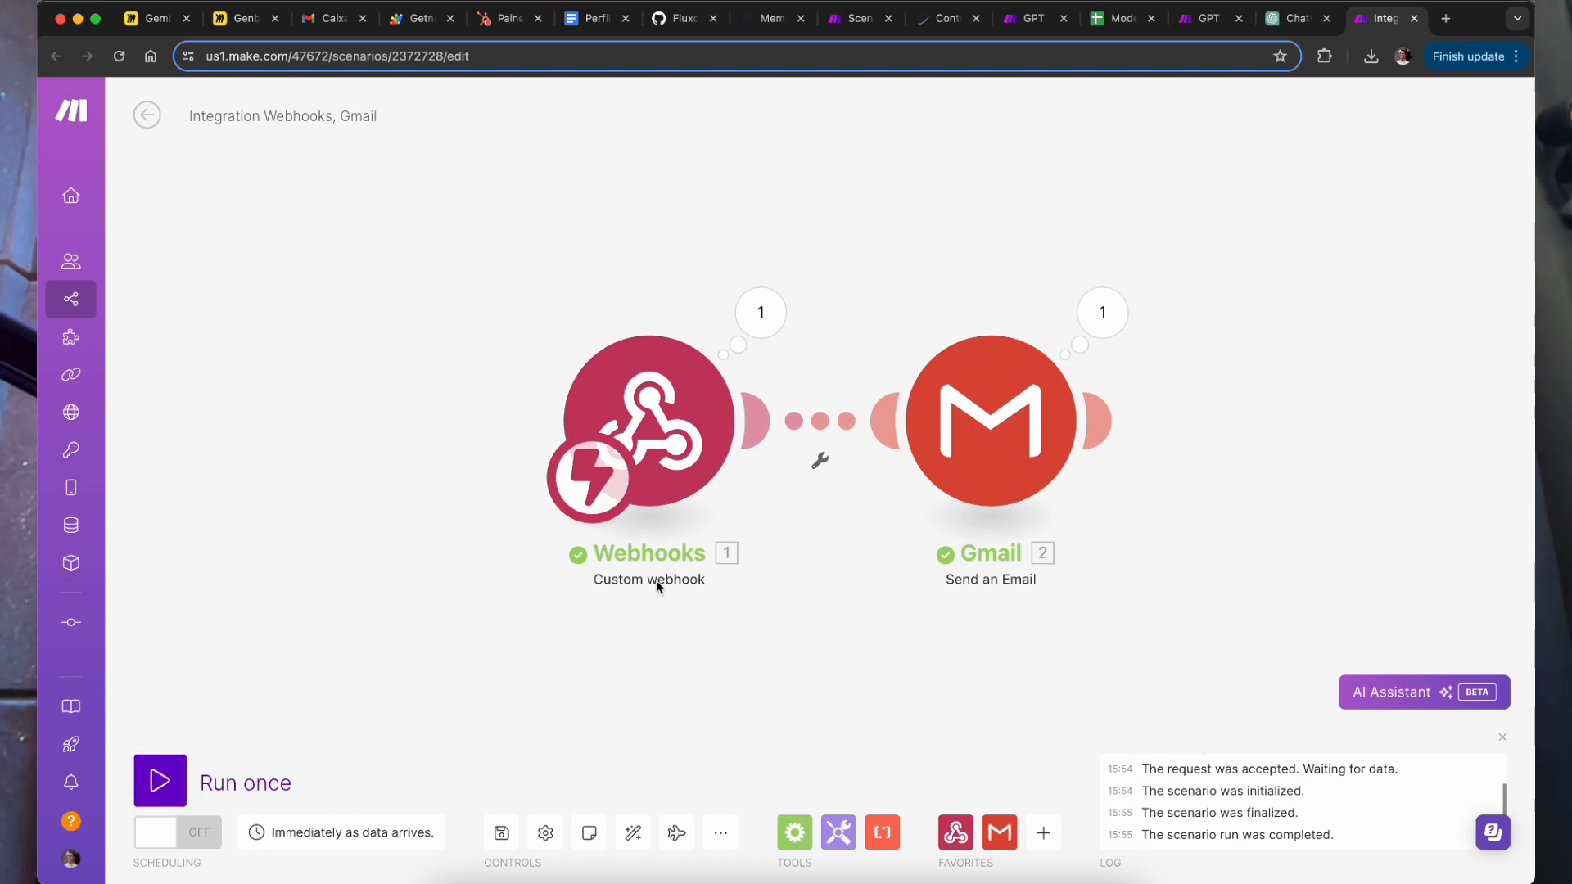
{"action": "left_click", "coordinate": [760, 312]}
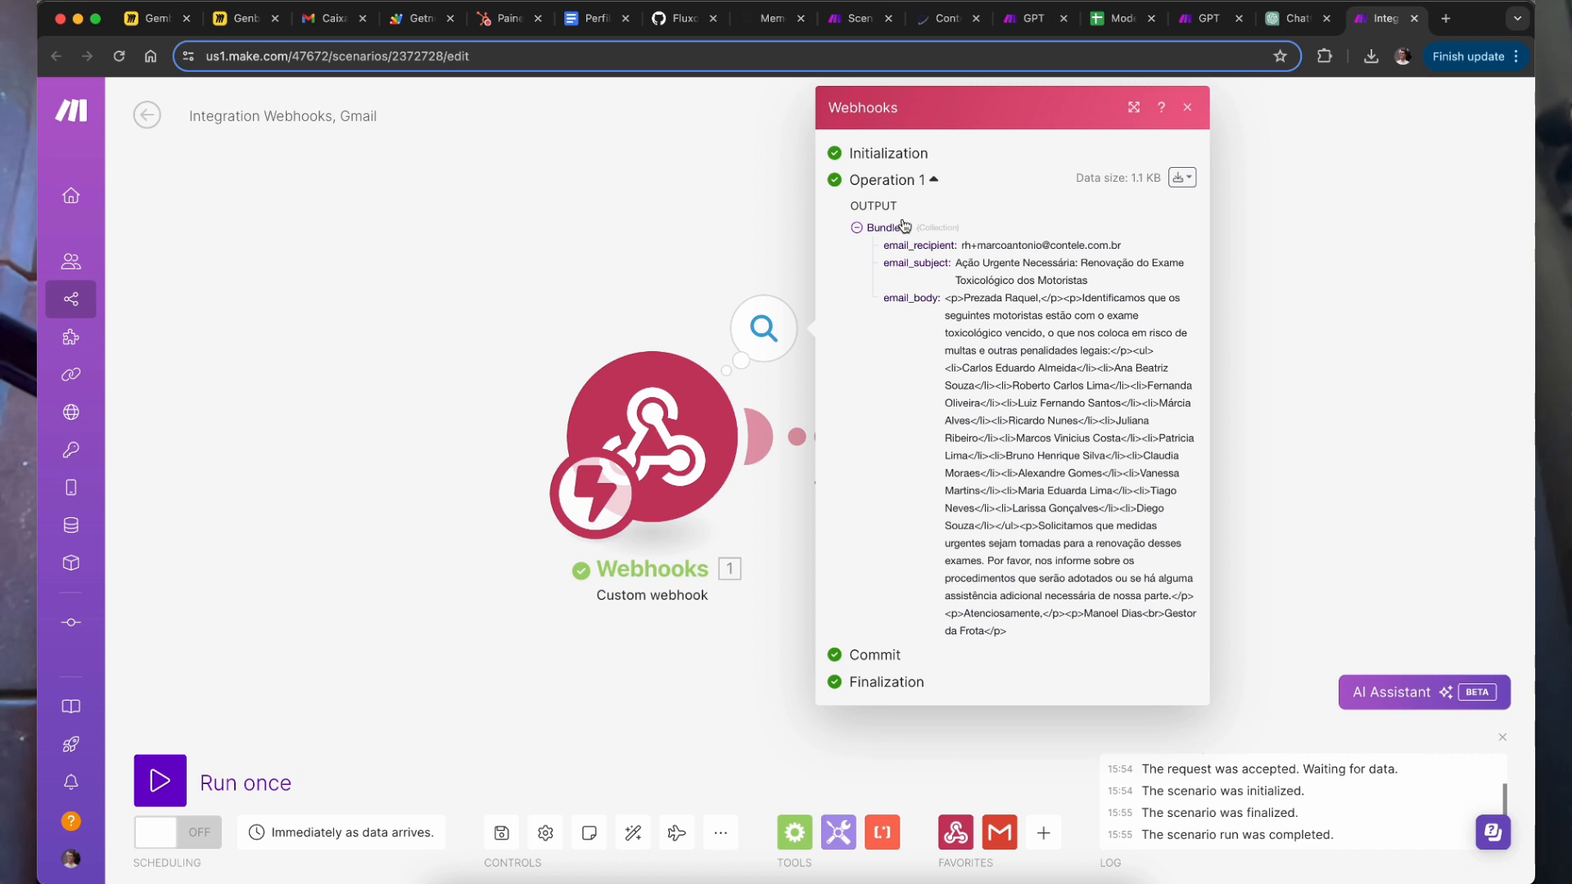
{"action": "left_click_drag", "start_coordinate": [972, 245], "coordinate": [1048, 632]}
{"action": "double_click", "coordinate": [1134, 403]}
{"action": "left_click_drag", "start_coordinate": [1008, 490], "coordinate": [1000, 473]}
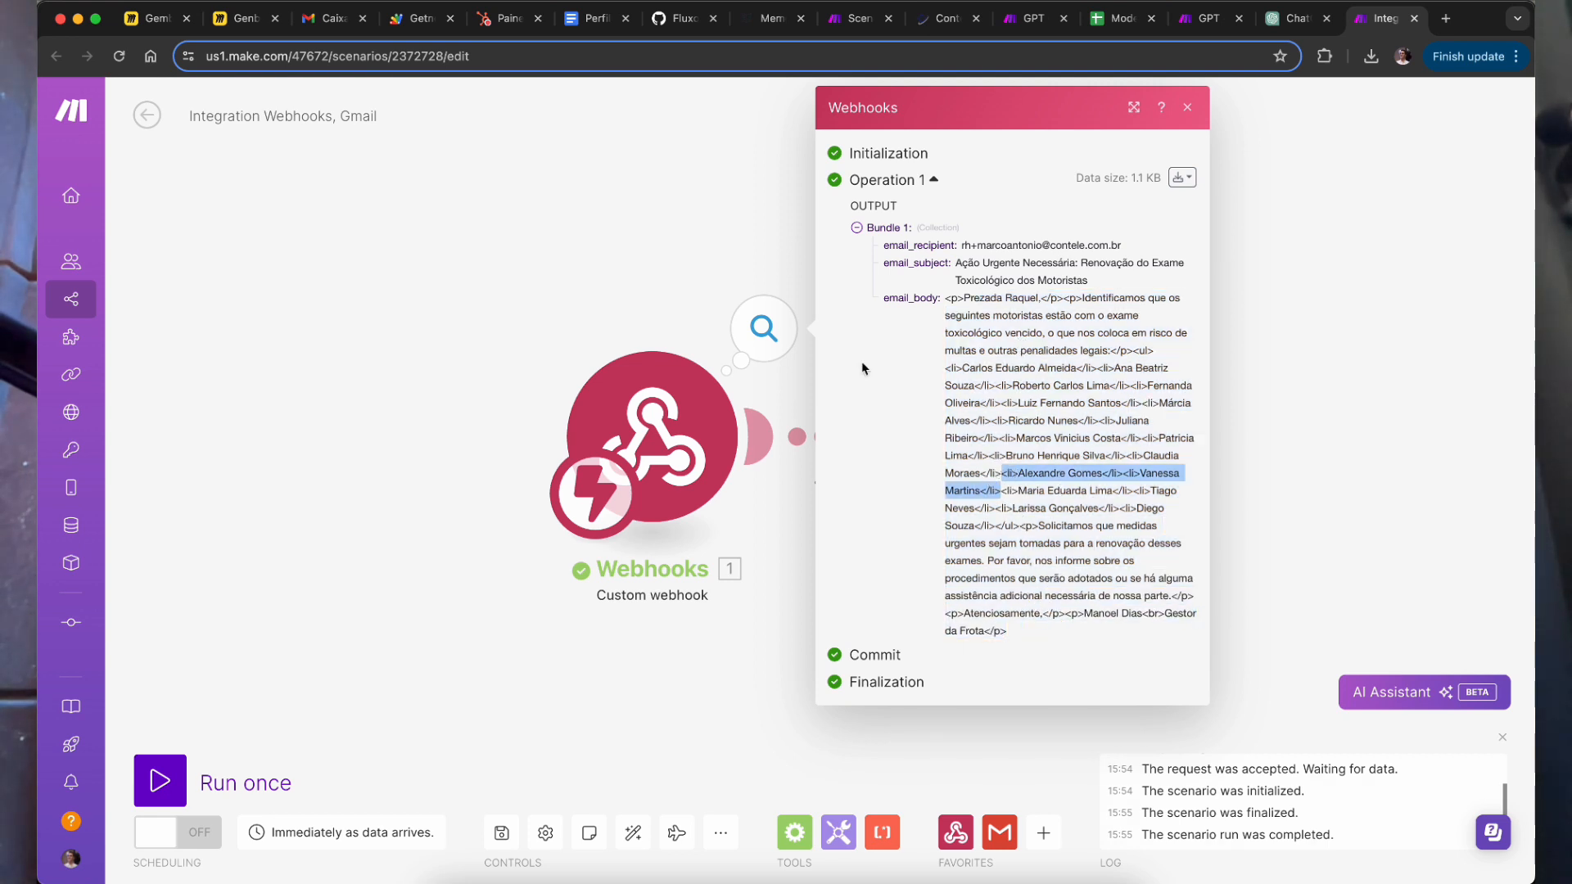
{"action": "left_click_drag", "start_coordinate": [970, 298], "coordinate": [950, 298]}
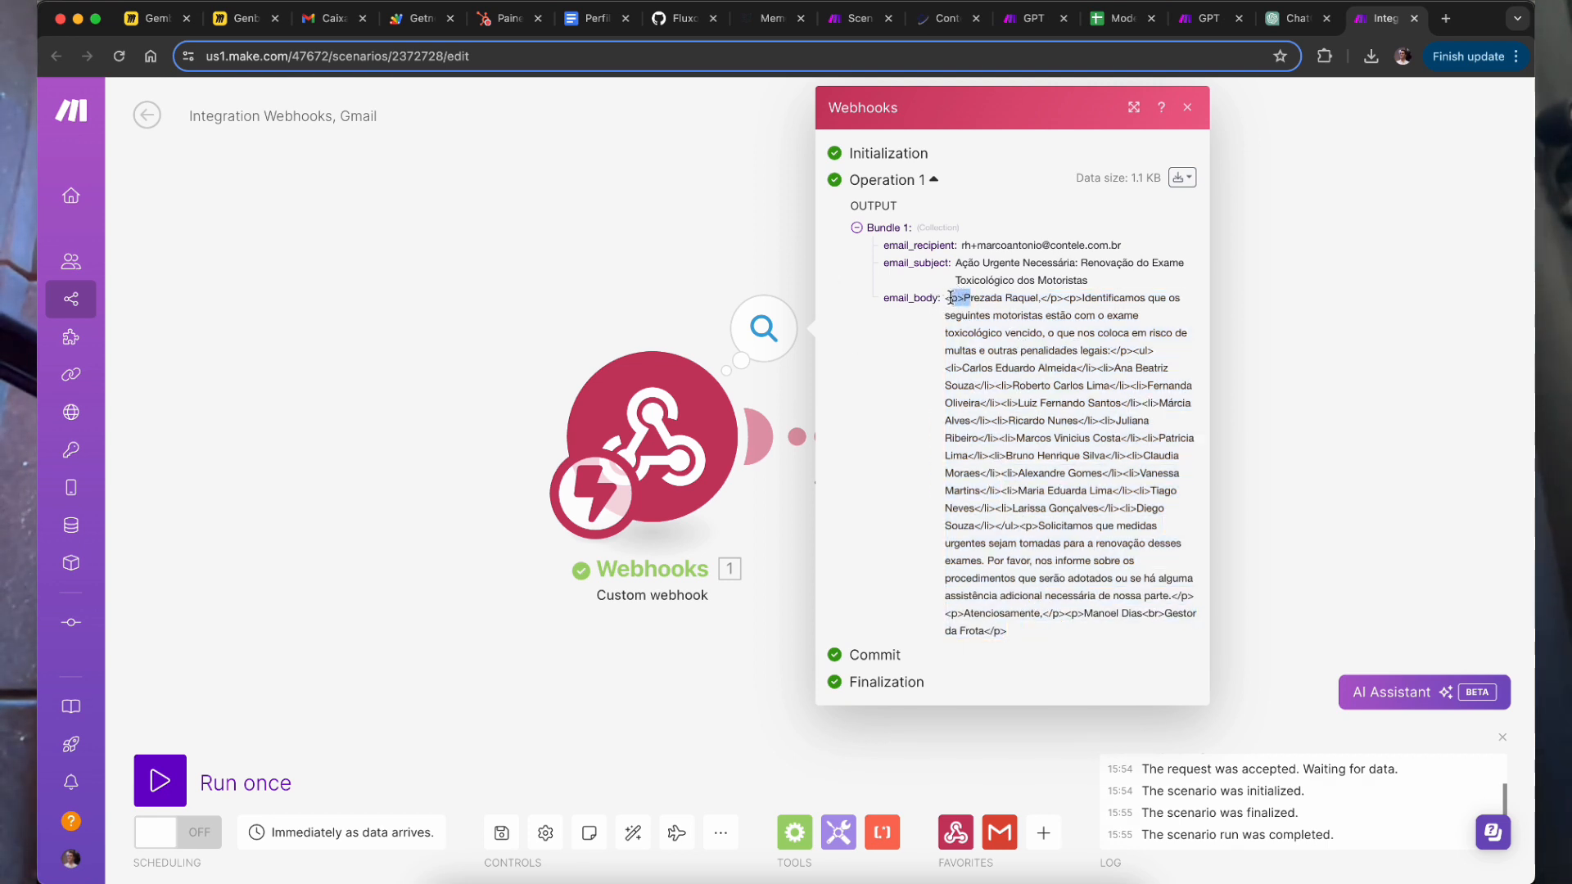
{"action": "left_click", "coordinate": [1048, 477]}
Step: Inspect the Gmail step's run output and reopen its settings with email_recipient, email_subject and email_body mapped
{"action": "left_click", "coordinate": [1333, 421]}
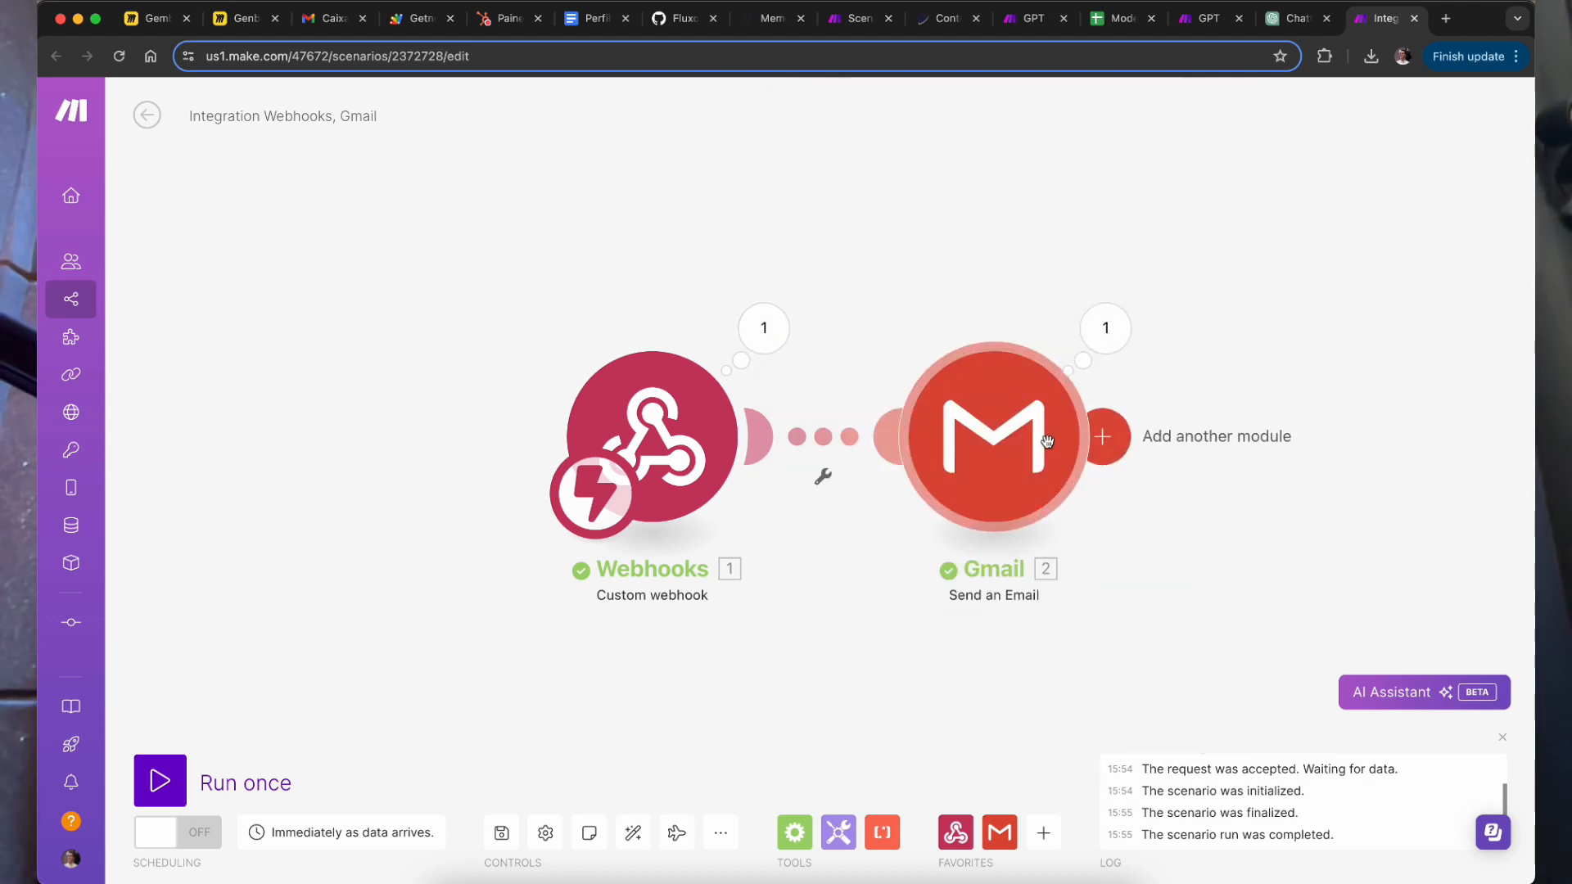
{"action": "left_click", "coordinate": [1104, 330]}
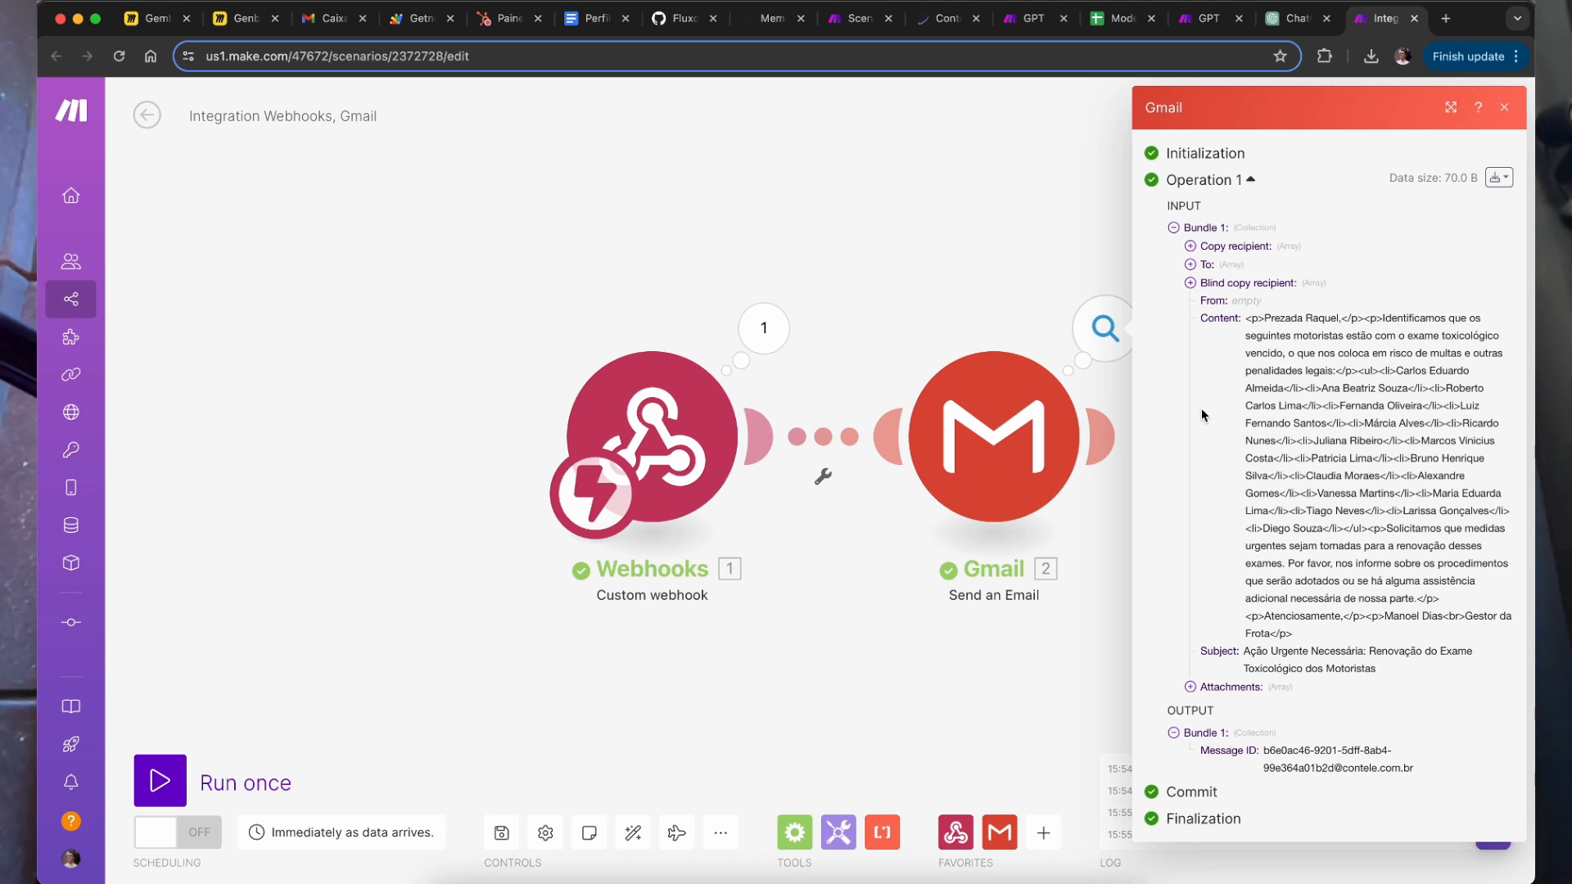
{"action": "left_click", "coordinate": [891, 587]}
{"action": "left_click", "coordinate": [1027, 475]}
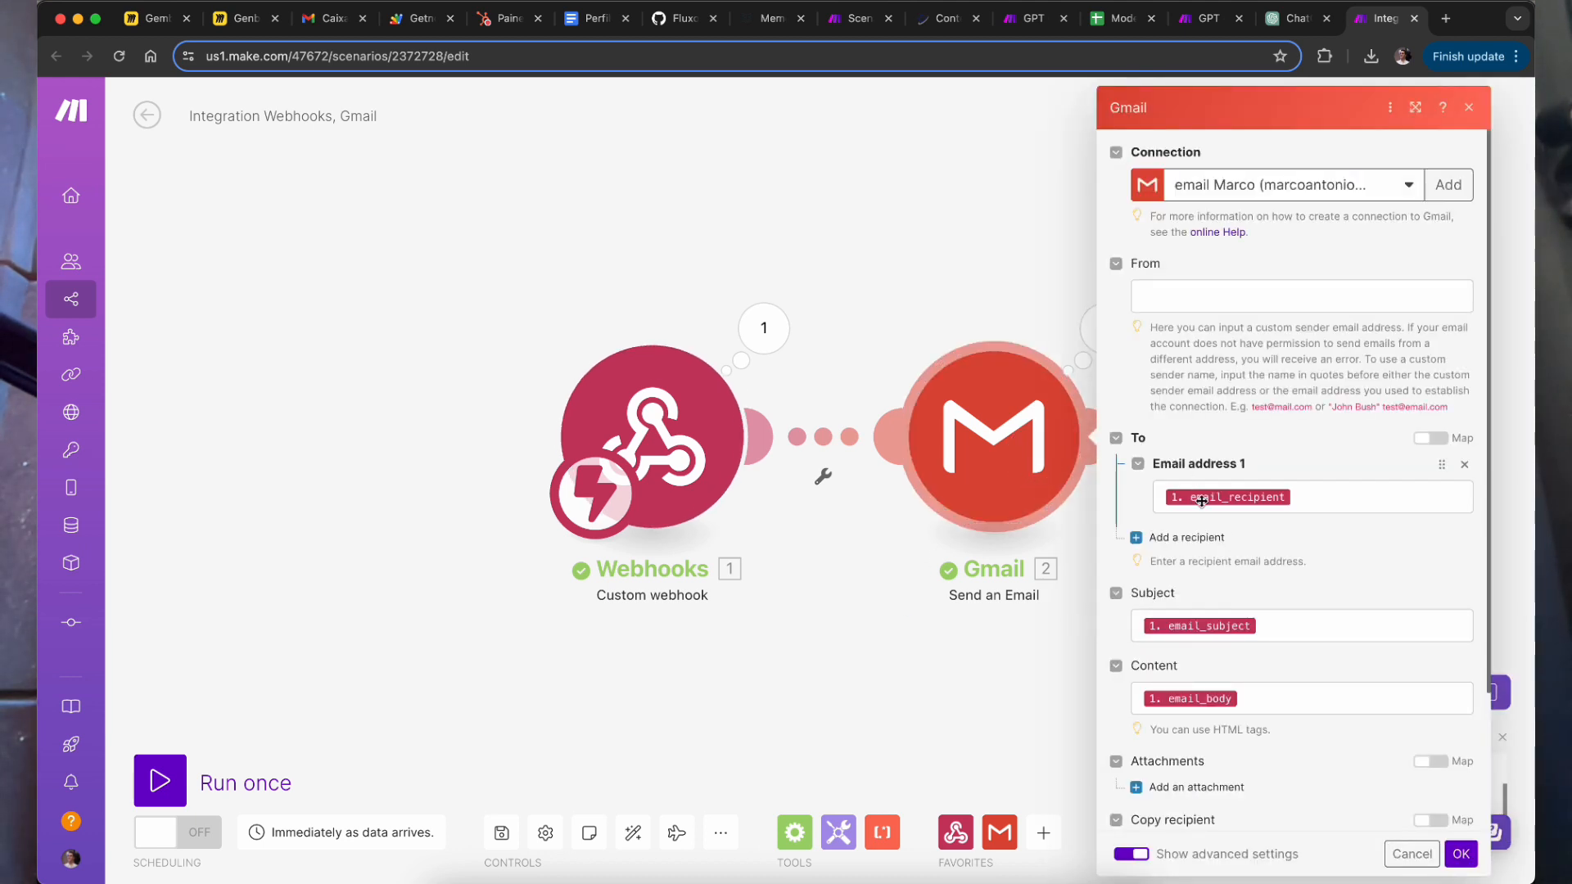
{"action": "left_click", "coordinate": [934, 689]}
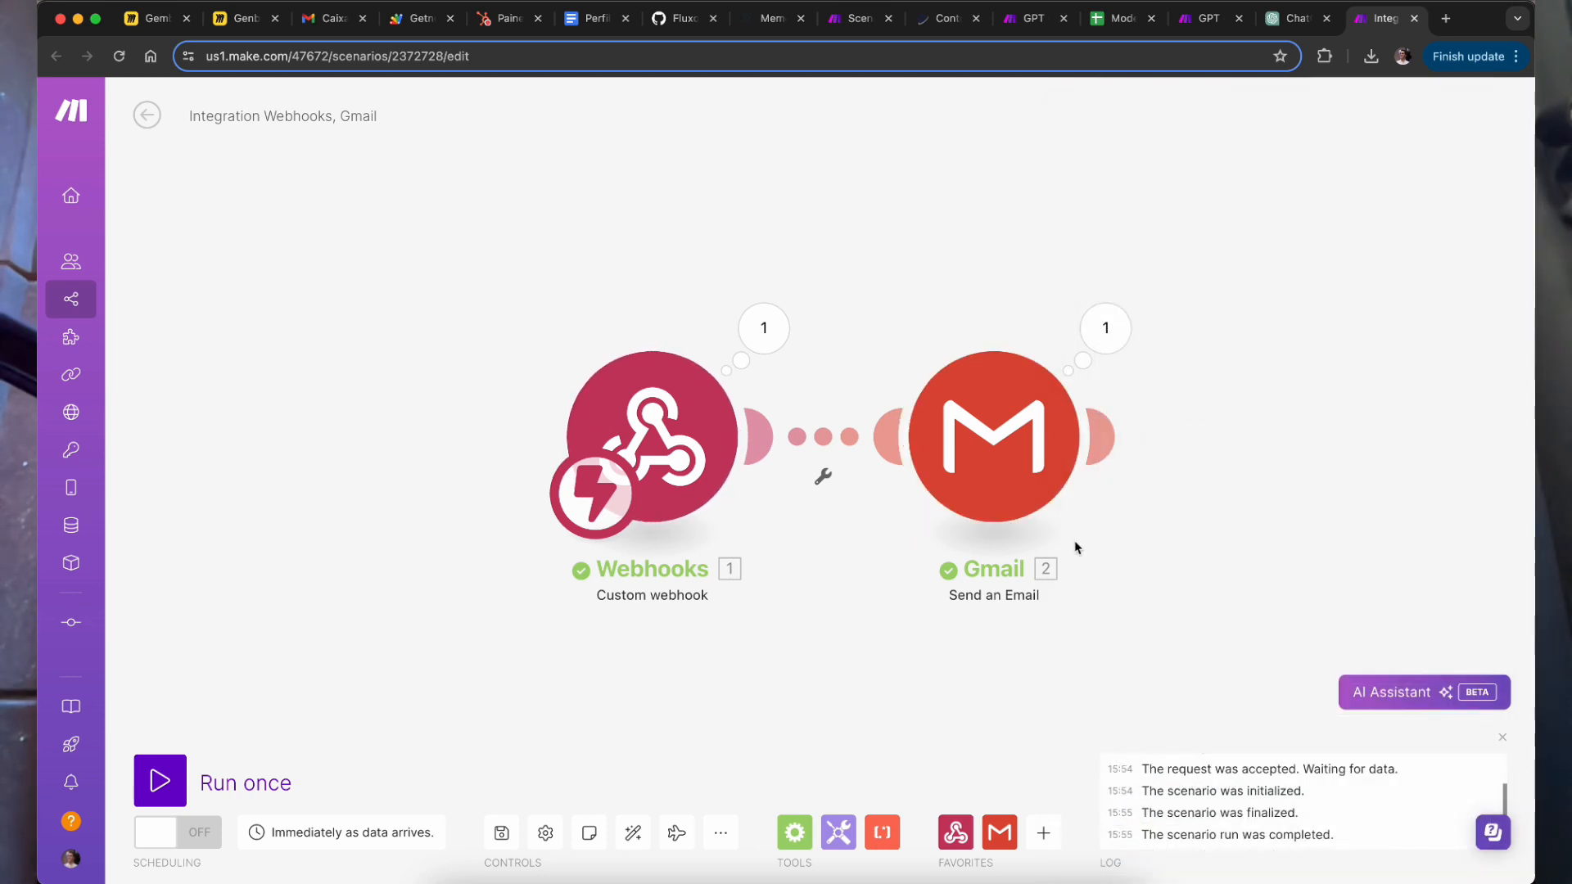
{"action": "left_click", "coordinate": [1089, 352]}
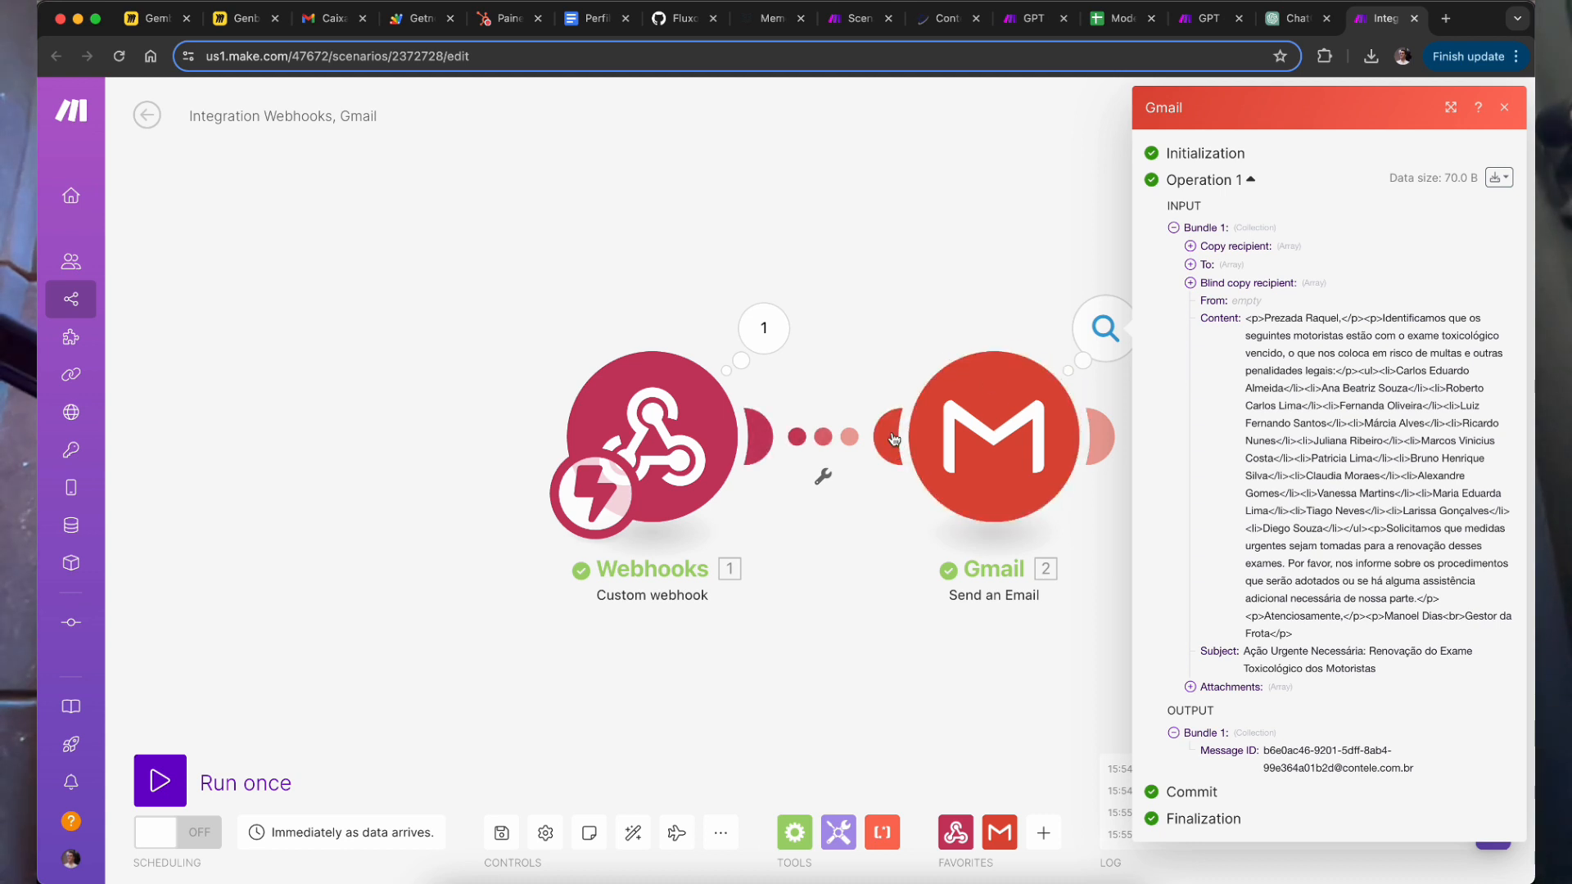
{"action": "left_click", "coordinate": [967, 681]}
{"action": "left_click", "coordinate": [966, 489]}
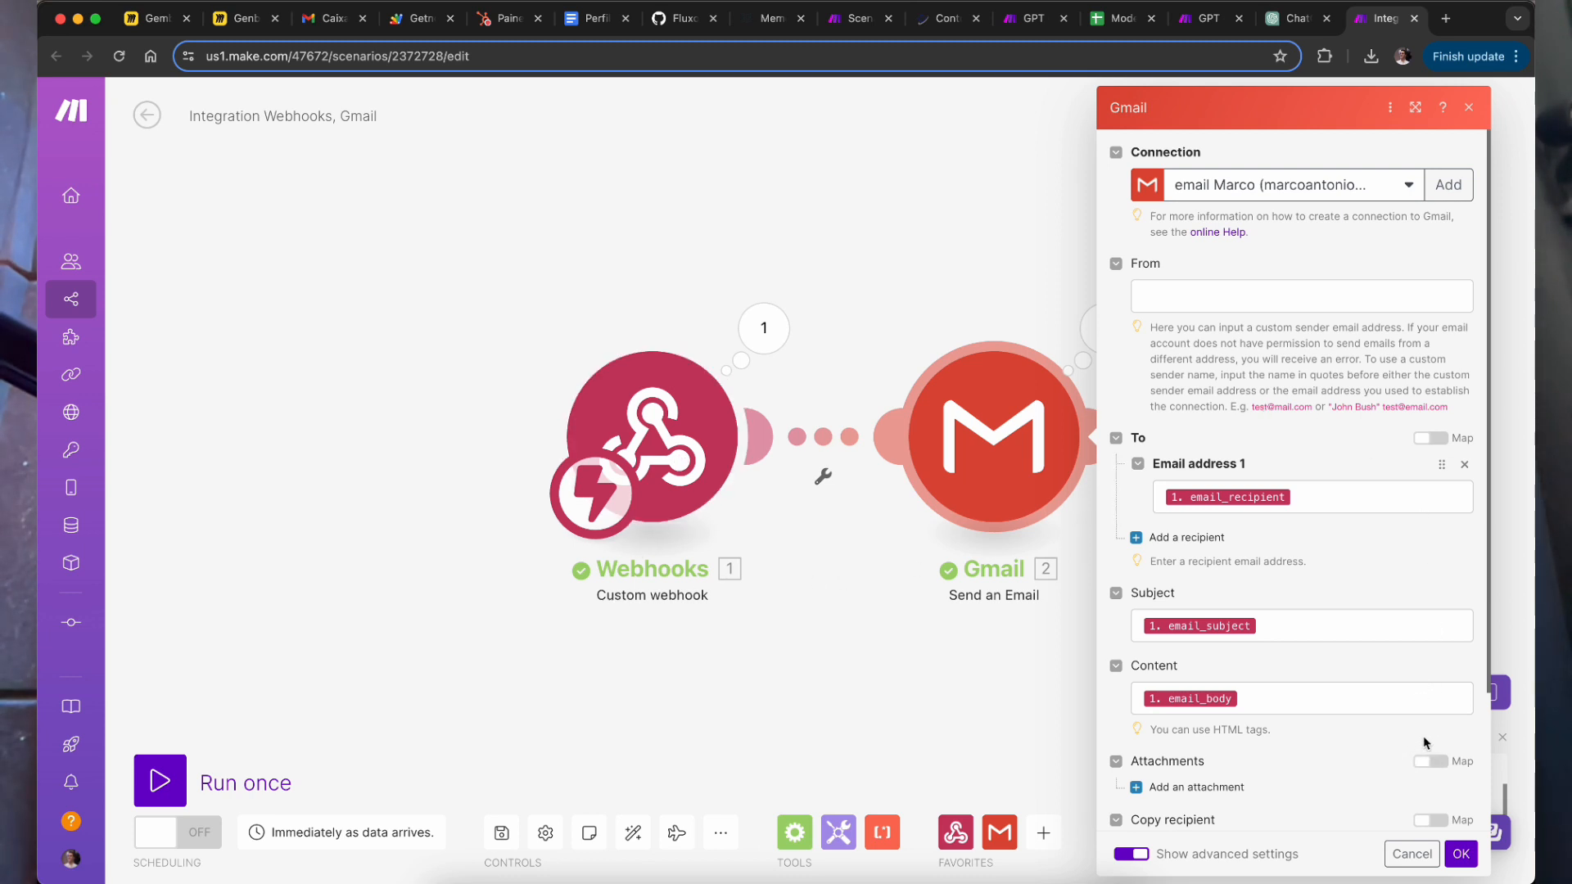
Step: Switch to the César assistant chat and highlight its list of drivers
{"action": "left_click", "coordinate": [1297, 30]}
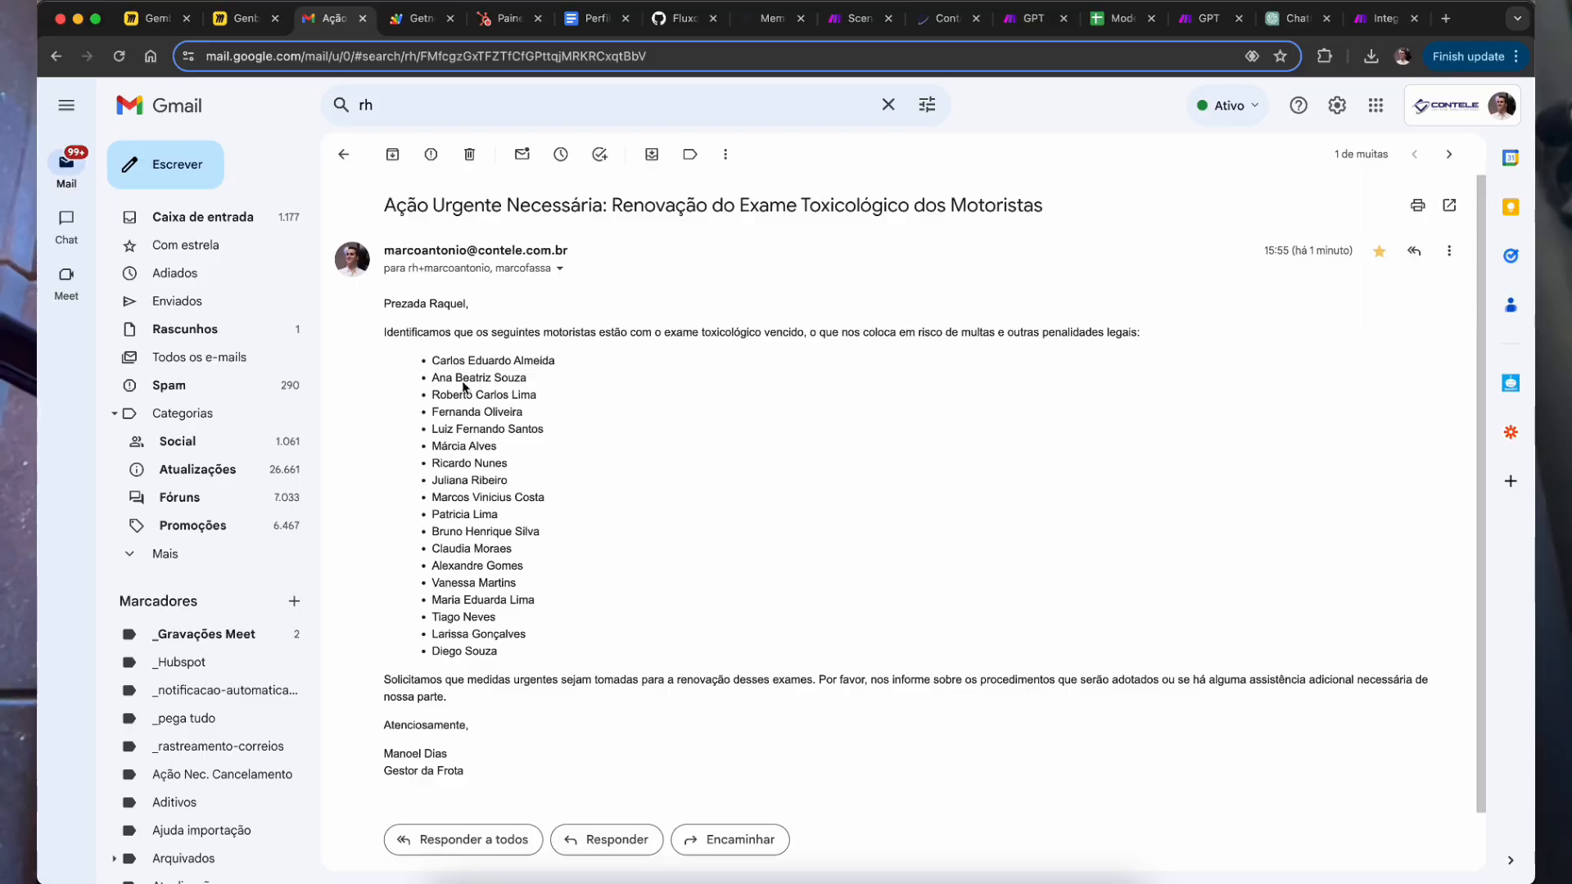
{"action": "left_click_drag", "start_coordinate": [463, 387], "coordinate": [477, 499]}
Step: Read the received email's greeting and its list of driver names
{"action": "left_click", "coordinate": [744, 520]}
{"action": "left_click_drag", "start_coordinate": [407, 304], "coordinate": [427, 303]}
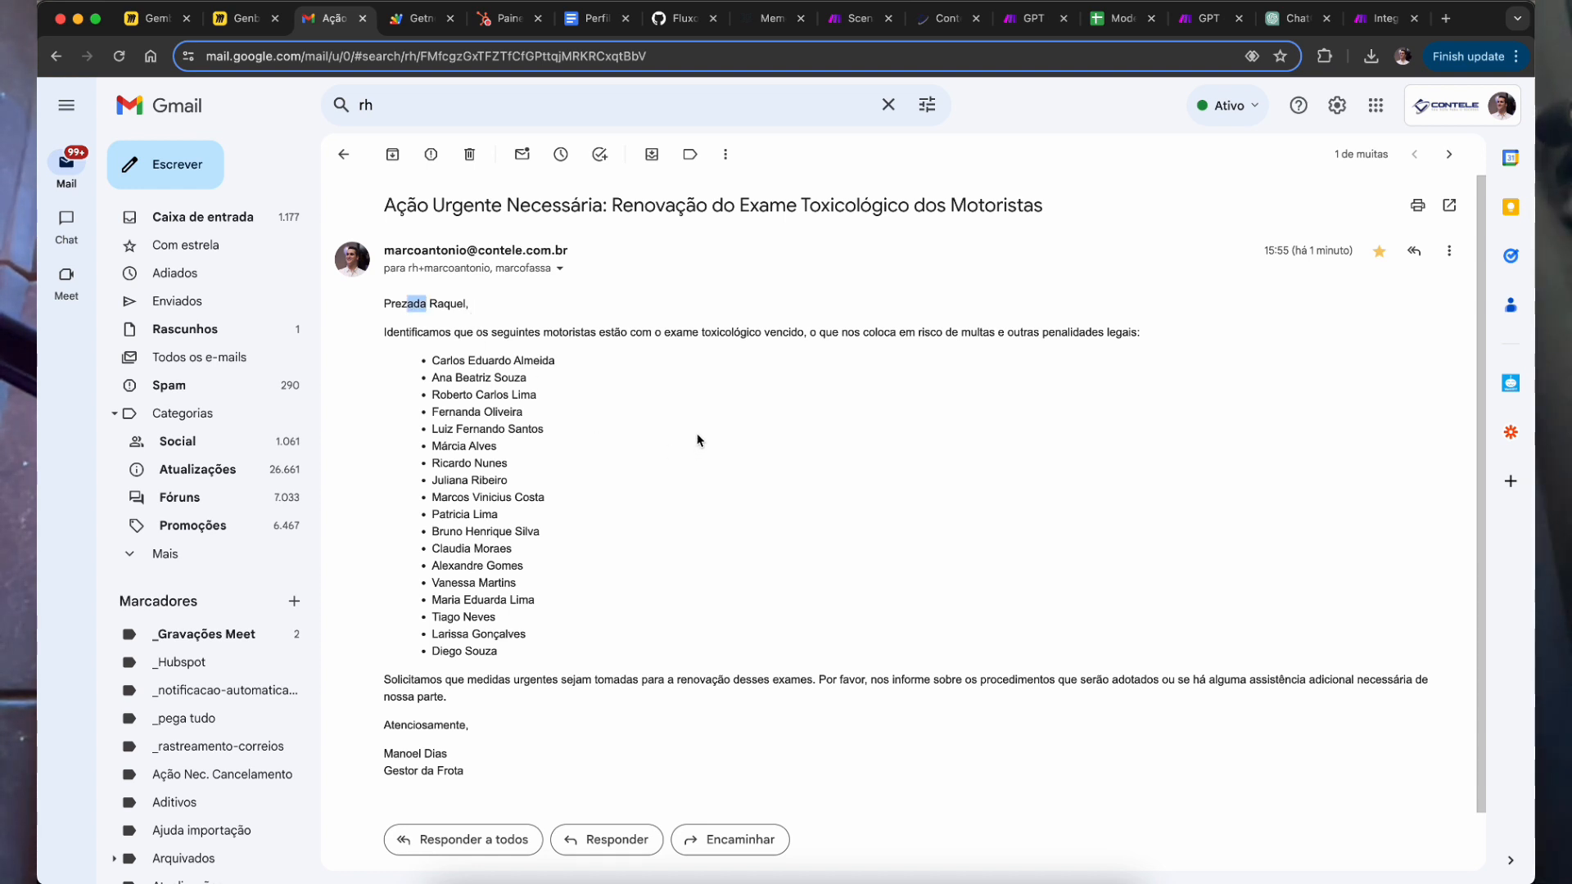
{"action": "left_click", "coordinate": [574, 371]}
{"action": "left_click_drag", "start_coordinate": [457, 311], "coordinate": [426, 308]}
{"action": "left_click", "coordinate": [401, 345]}
{"action": "left_click_drag", "start_coordinate": [447, 395], "coordinate": [494, 617]}
Step: Compare them with the overdue drivers listed in the ChatGPT conversation
{"action": "left_click", "coordinate": [1298, 18]}
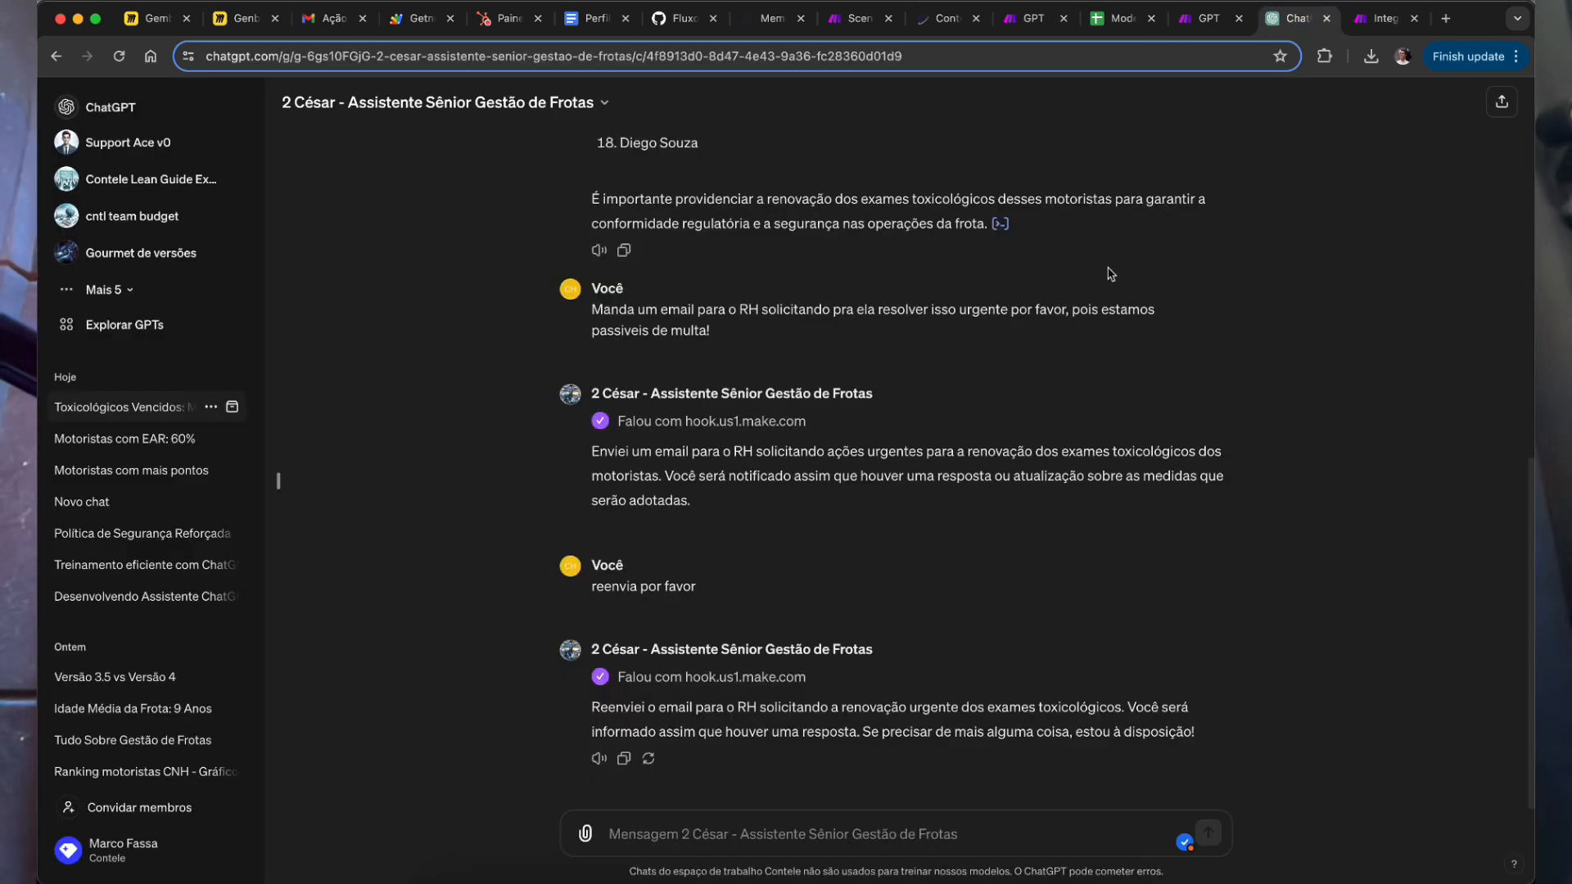
{"action": "scroll", "coordinate": [729, 485], "scroll_direction": "up", "scroll_amount": 9}
{"action": "scroll", "coordinate": [735, 501], "scroll_direction": "down", "scroll_amount": 2}
{"action": "left_click_drag", "start_coordinate": [730, 755], "coordinate": [510, 324]}
{"action": "left_click", "coordinate": [723, 356]}
{"action": "left_click_drag", "start_coordinate": [620, 326], "coordinate": [676, 742]}
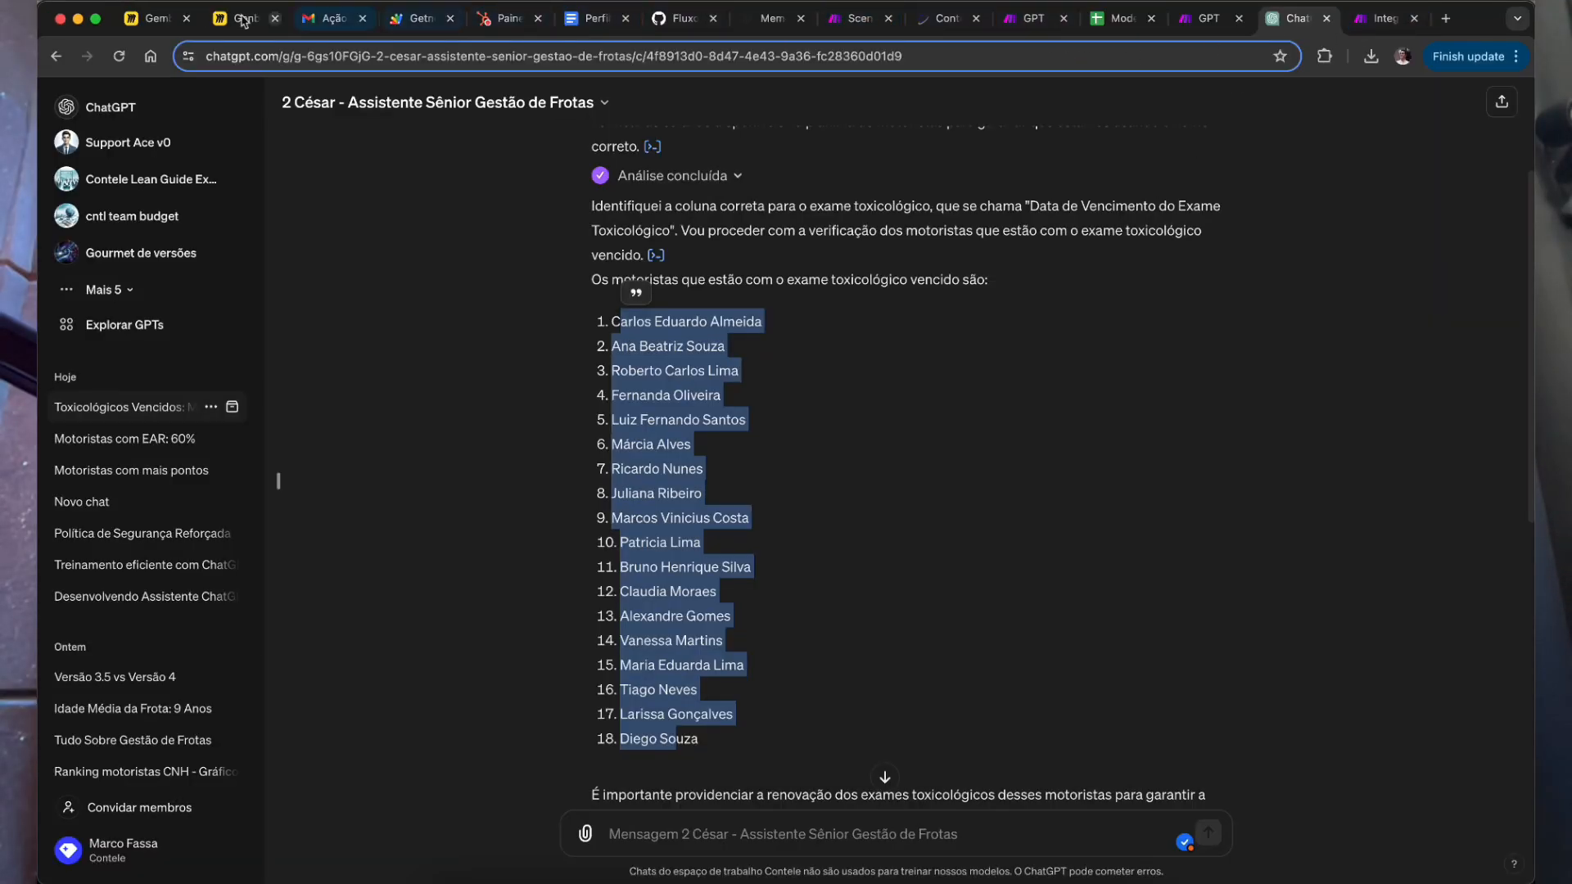
Step: Review the email's urgent-request paragraph, signature and driver names again
{"action": "left_click", "coordinate": [332, 18]}
{"action": "left_click", "coordinate": [538, 583]}
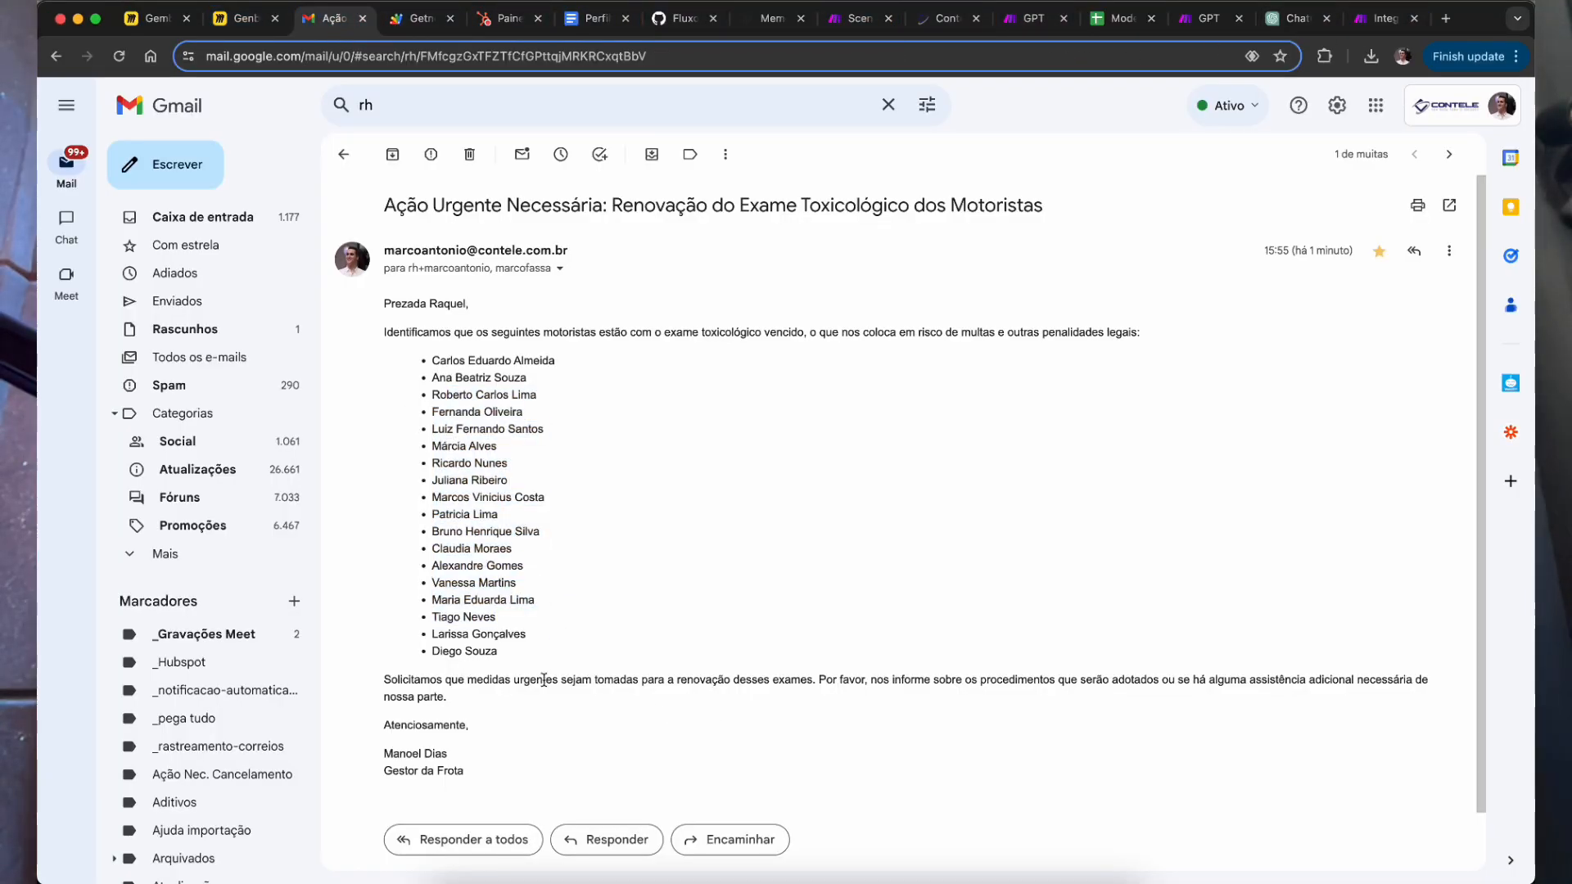
{"action": "left_click_drag", "start_coordinate": [518, 679], "coordinate": [447, 697]}
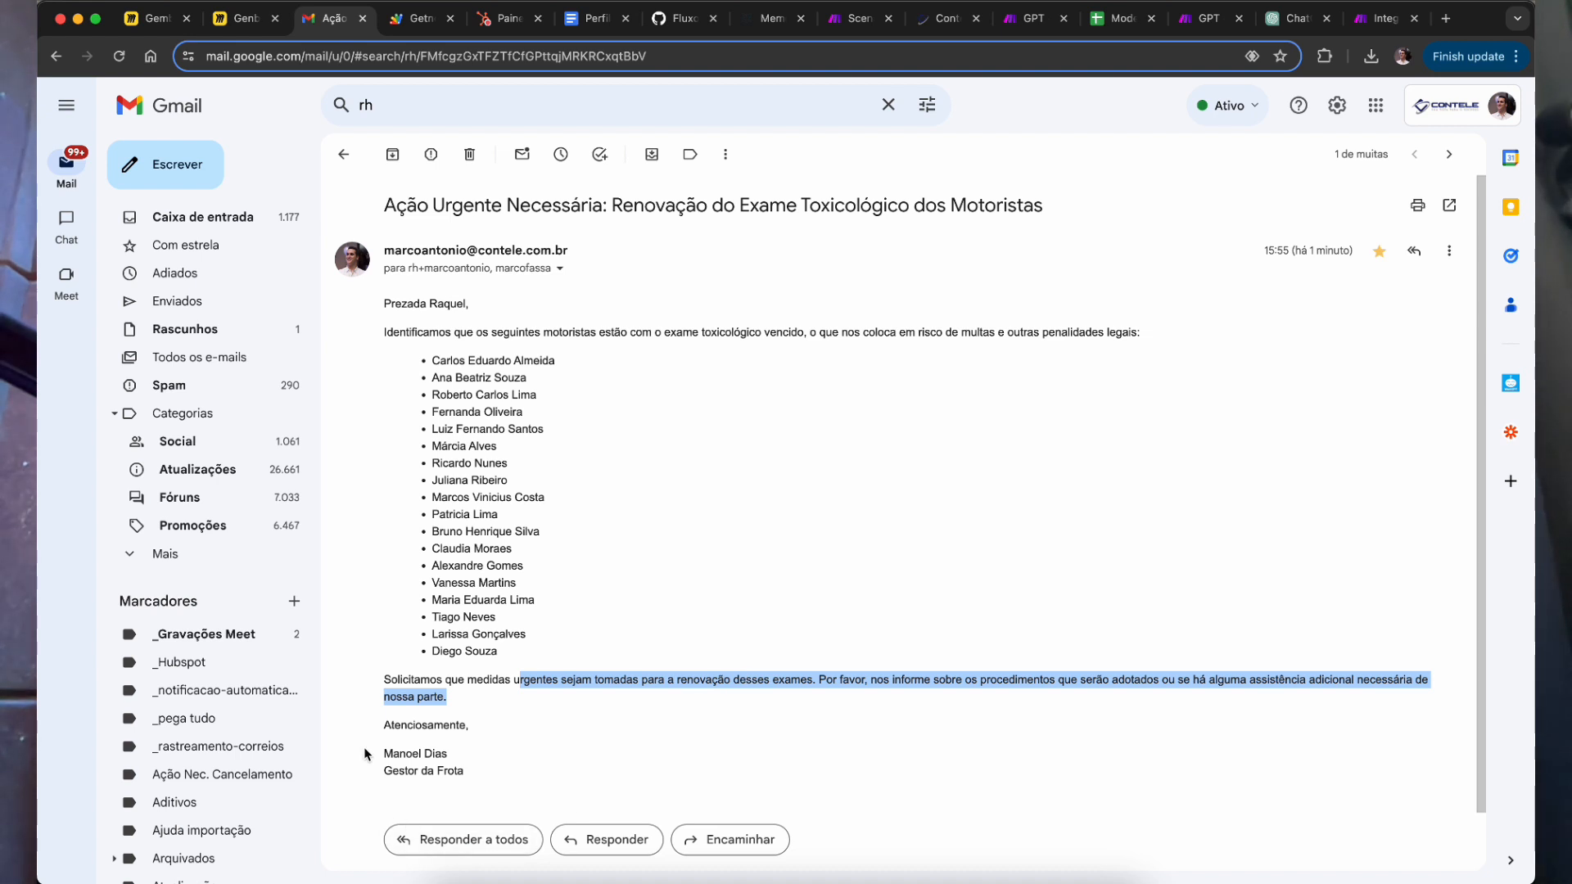
{"action": "left_click_drag", "start_coordinate": [364, 757], "coordinate": [496, 788]}
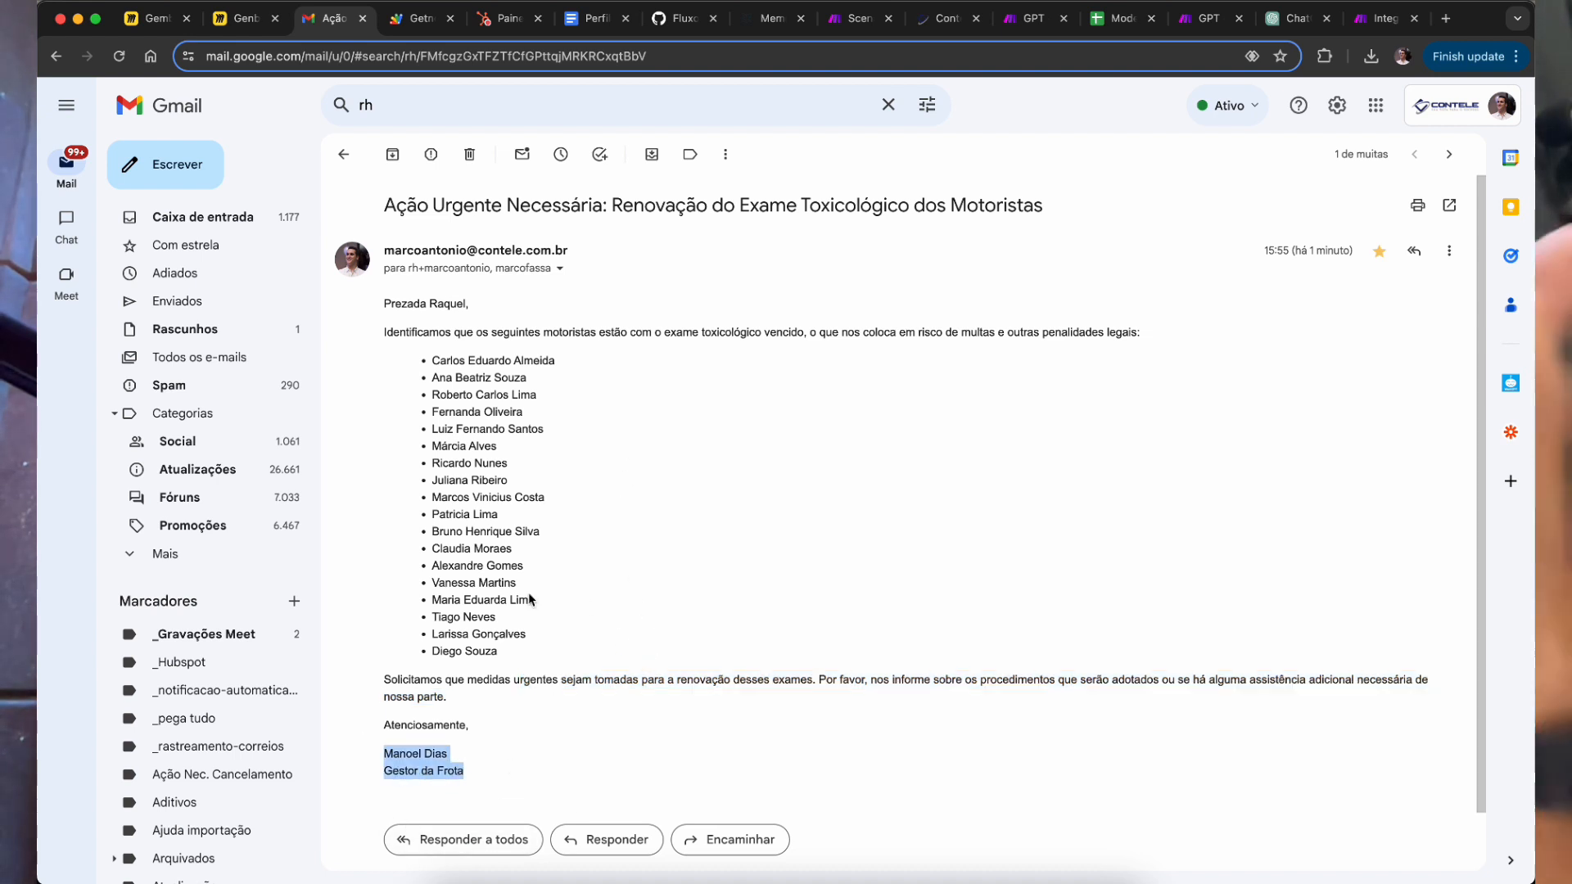
{"action": "left_click_drag", "start_coordinate": [495, 395], "coordinate": [498, 446]}
Step: Check the email's recipient and cc addresses in the sender details
{"action": "left_click", "coordinate": [560, 272]}
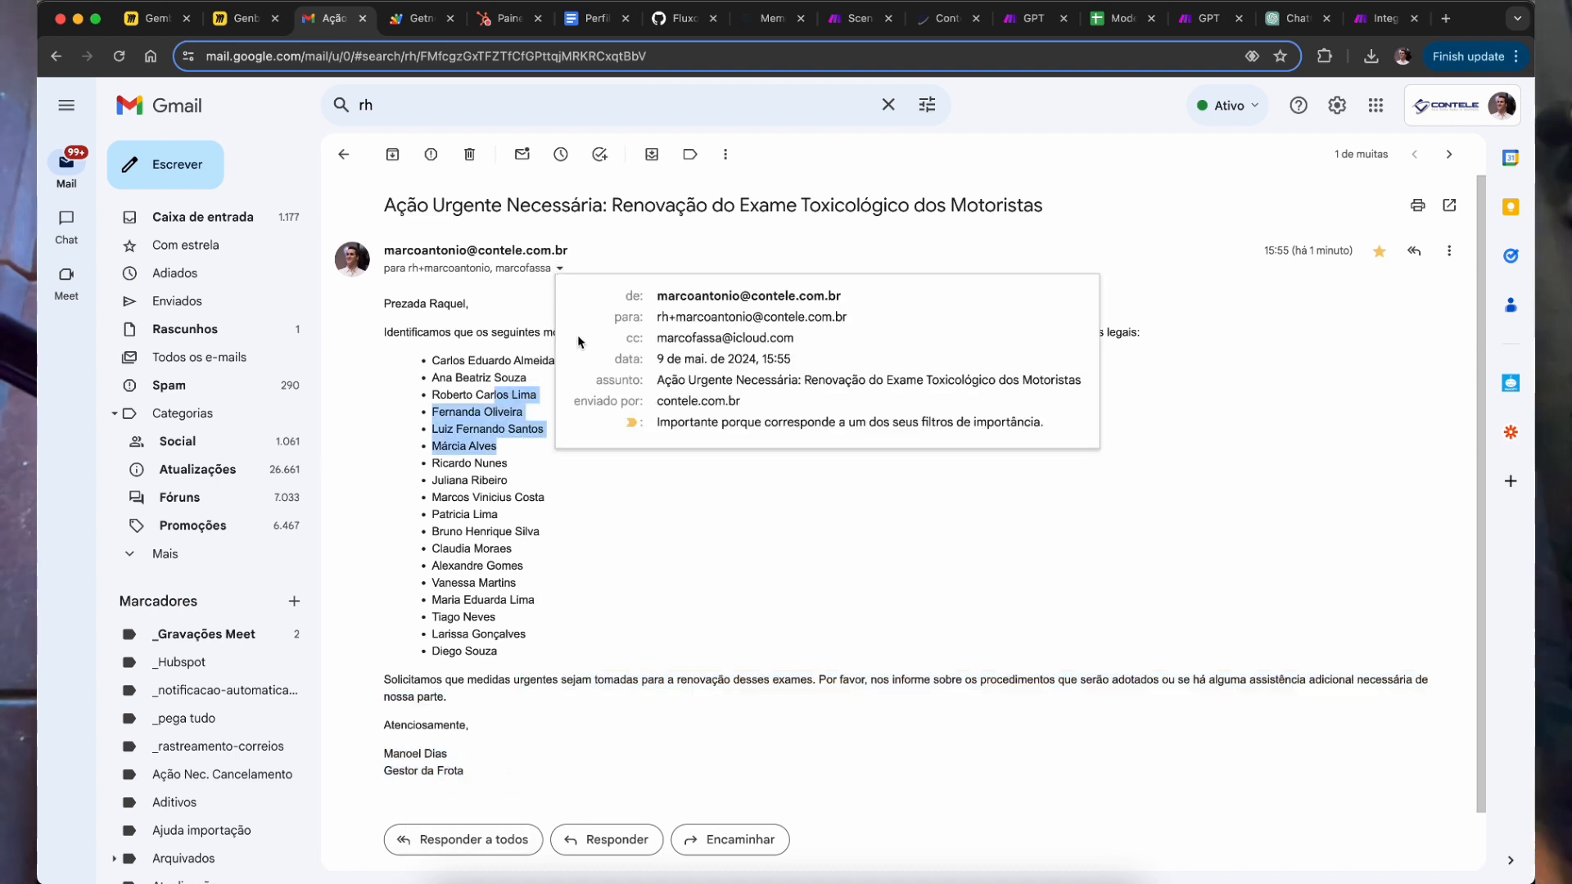
{"action": "left_click_drag", "start_coordinate": [711, 317], "coordinate": [859, 330]}
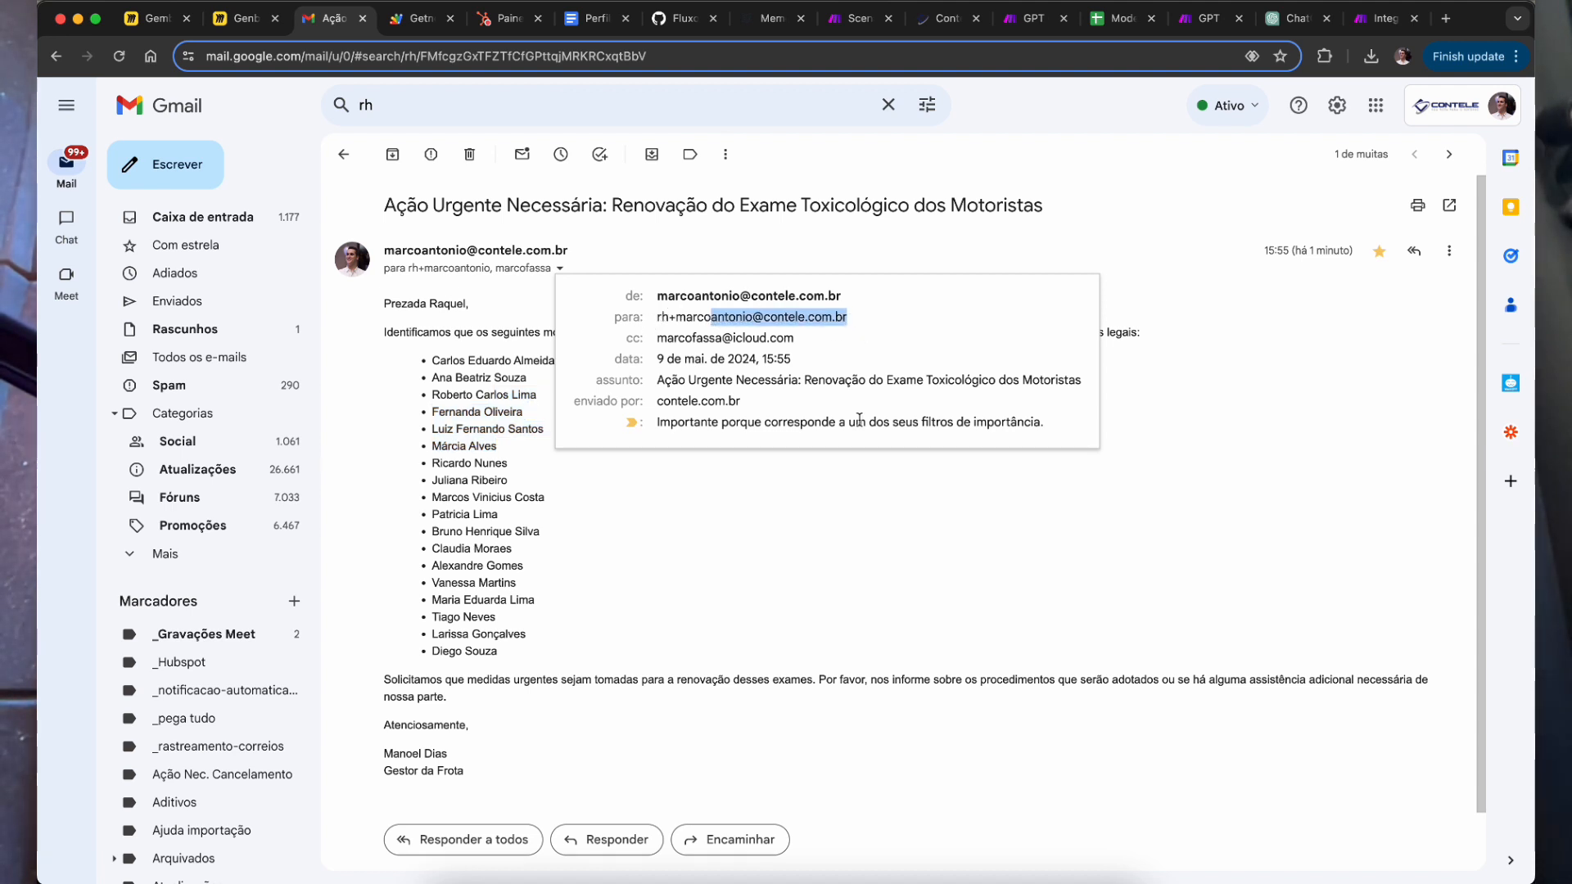
{"action": "left_click", "coordinate": [635, 342]}
{"action": "left_click_drag", "start_coordinate": [679, 338], "coordinate": [823, 354]}
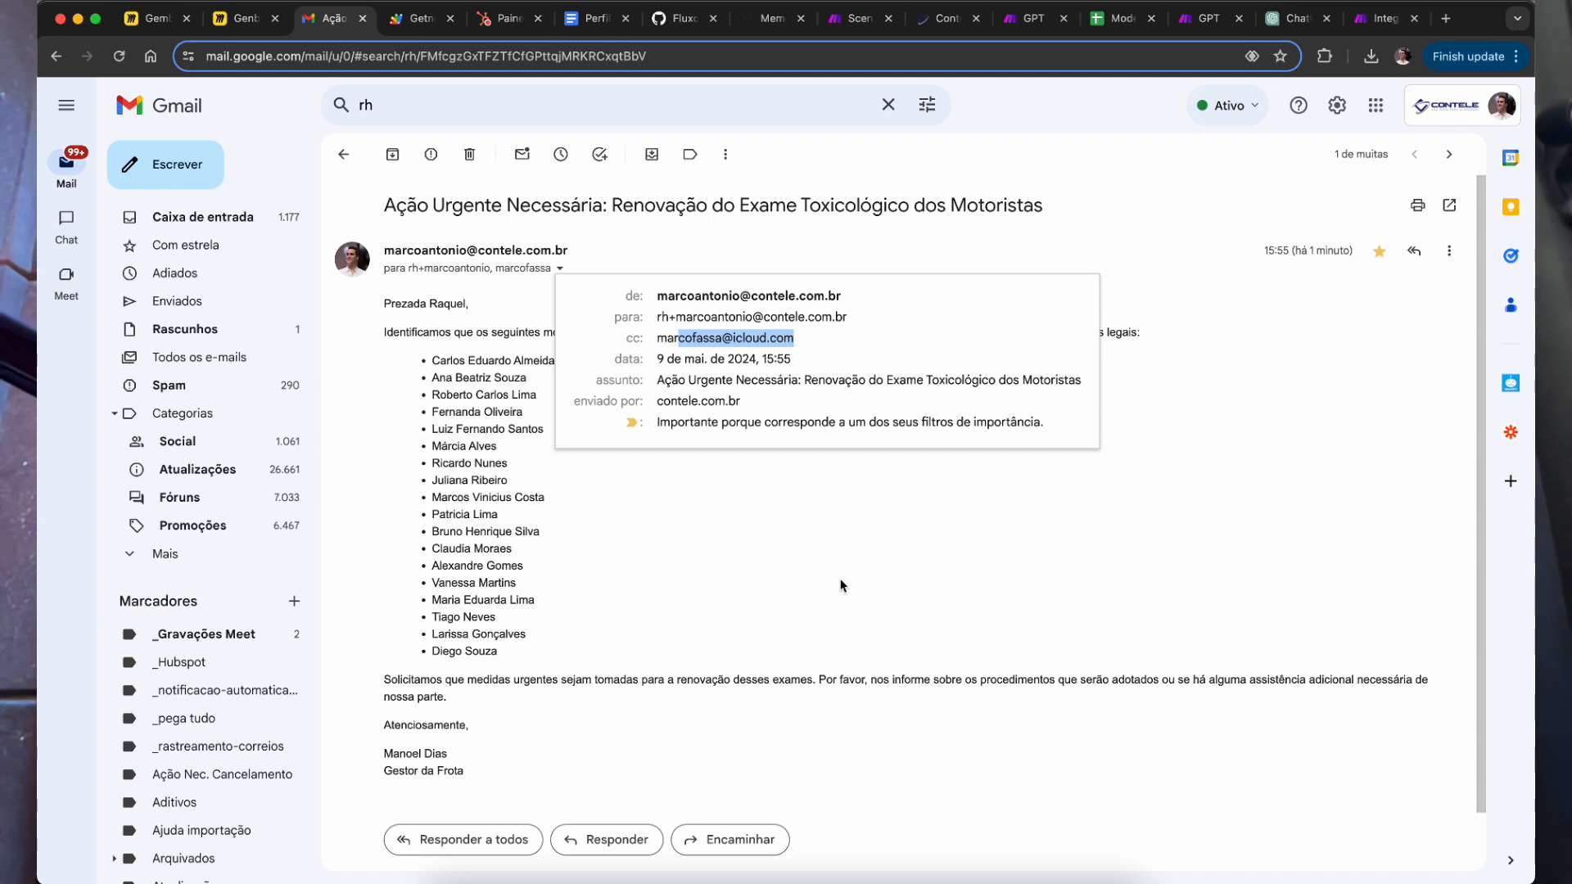
{"action": "left_click", "coordinate": [876, 548]}
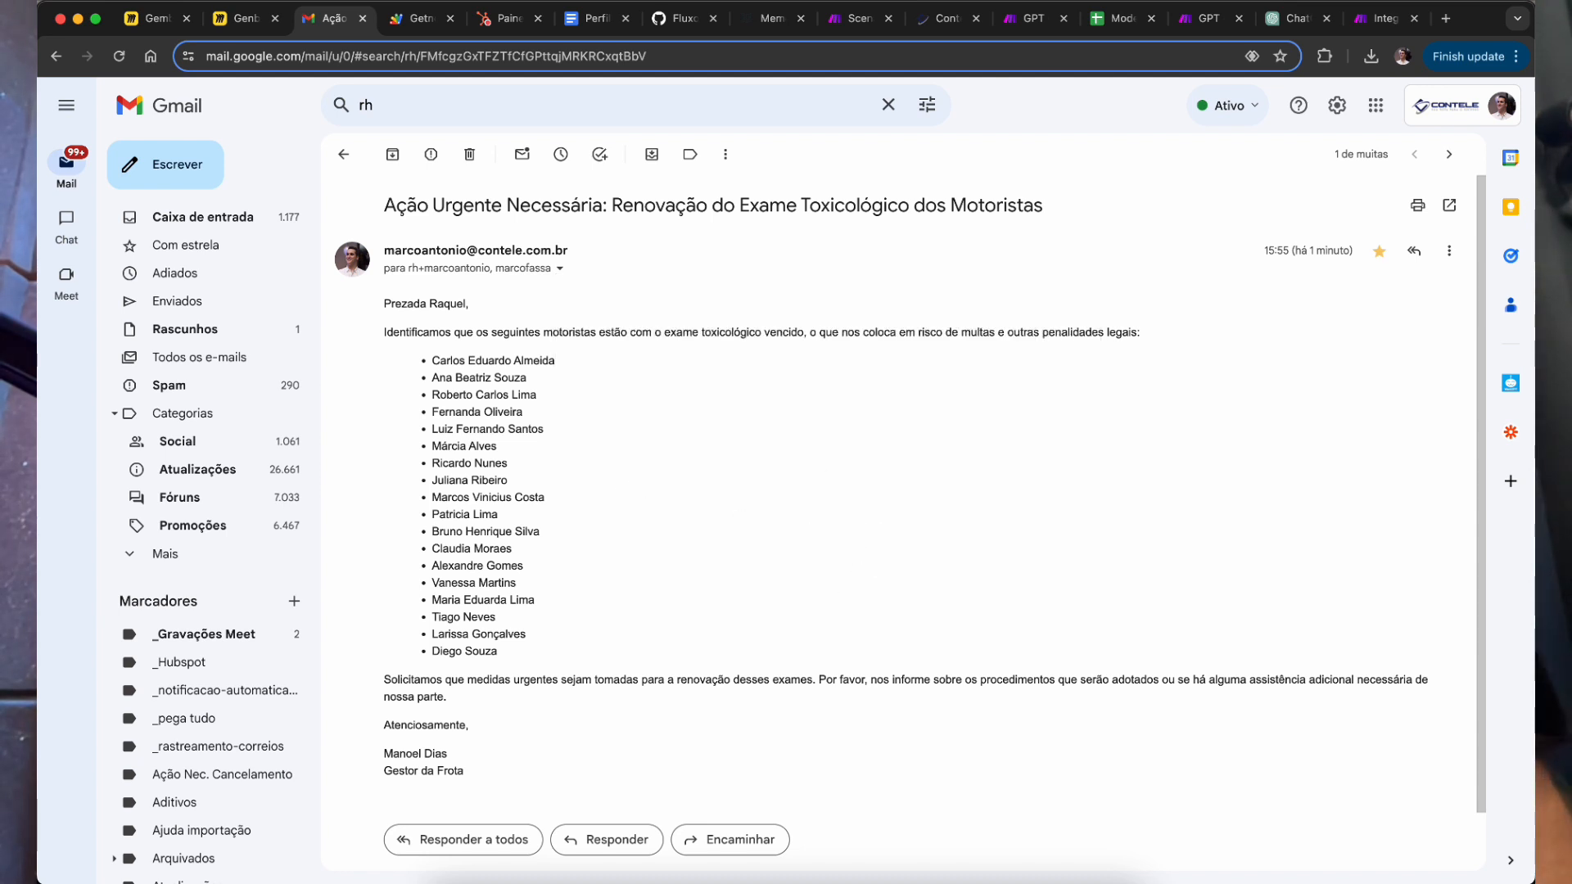
{"action": "left_click", "coordinate": [1384, 18]}
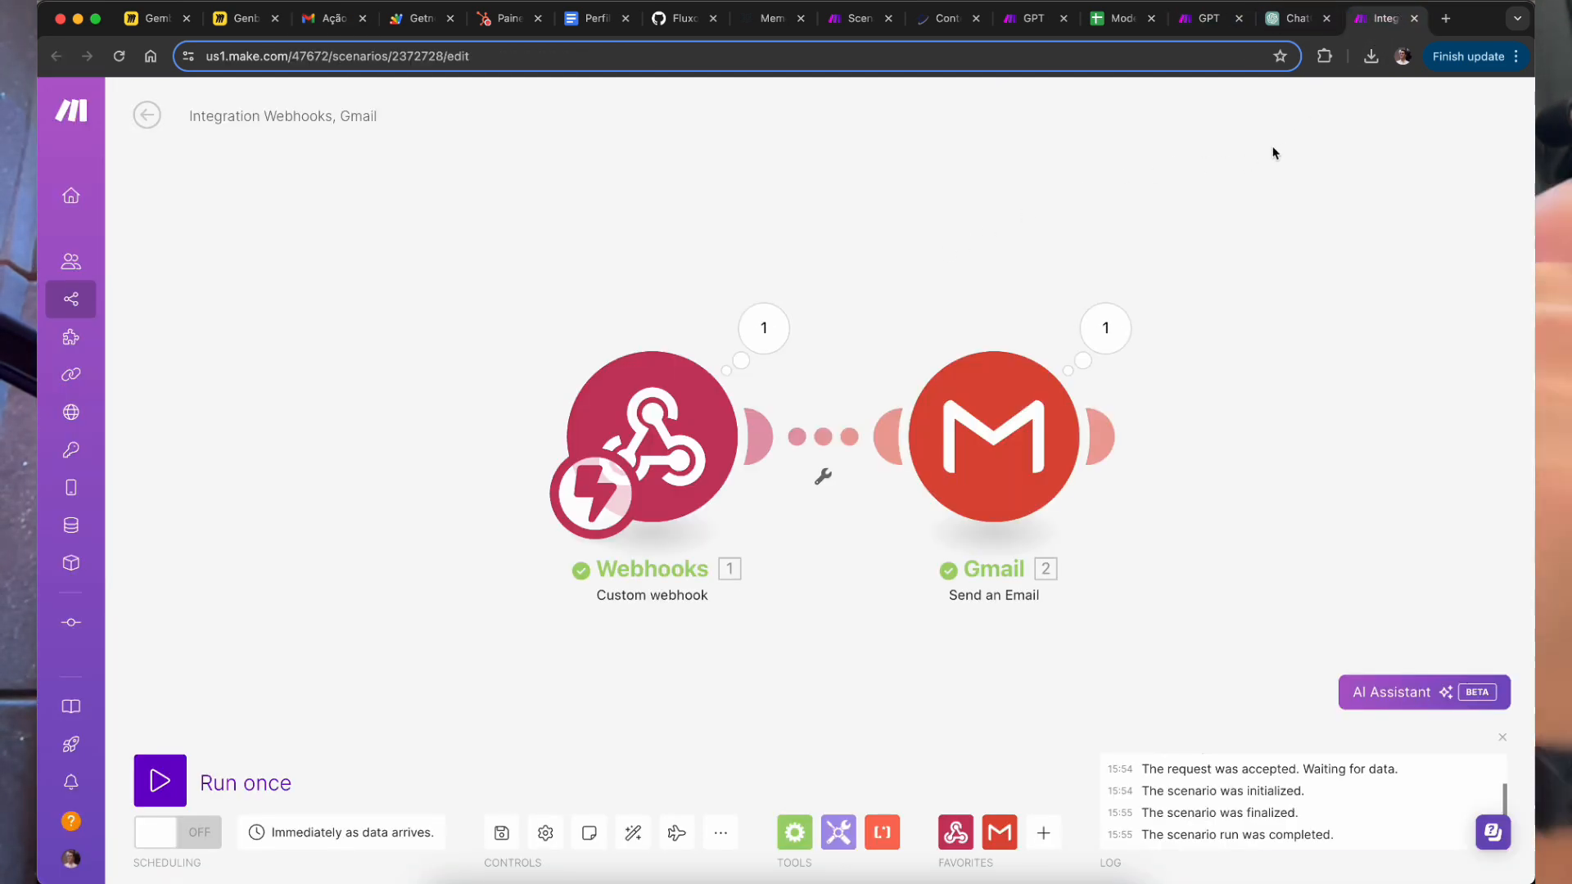
Step: Rename the scenario to 'Cesar - envia email do Asistente gestor de frotas - ChatGPT'
{"action": "left_click", "coordinate": [1503, 741]}
{"action": "double_click", "coordinate": [240, 115]}
{"action": "double_click", "coordinate": [243, 113]}
{"action": "key", "text": "super+a"}
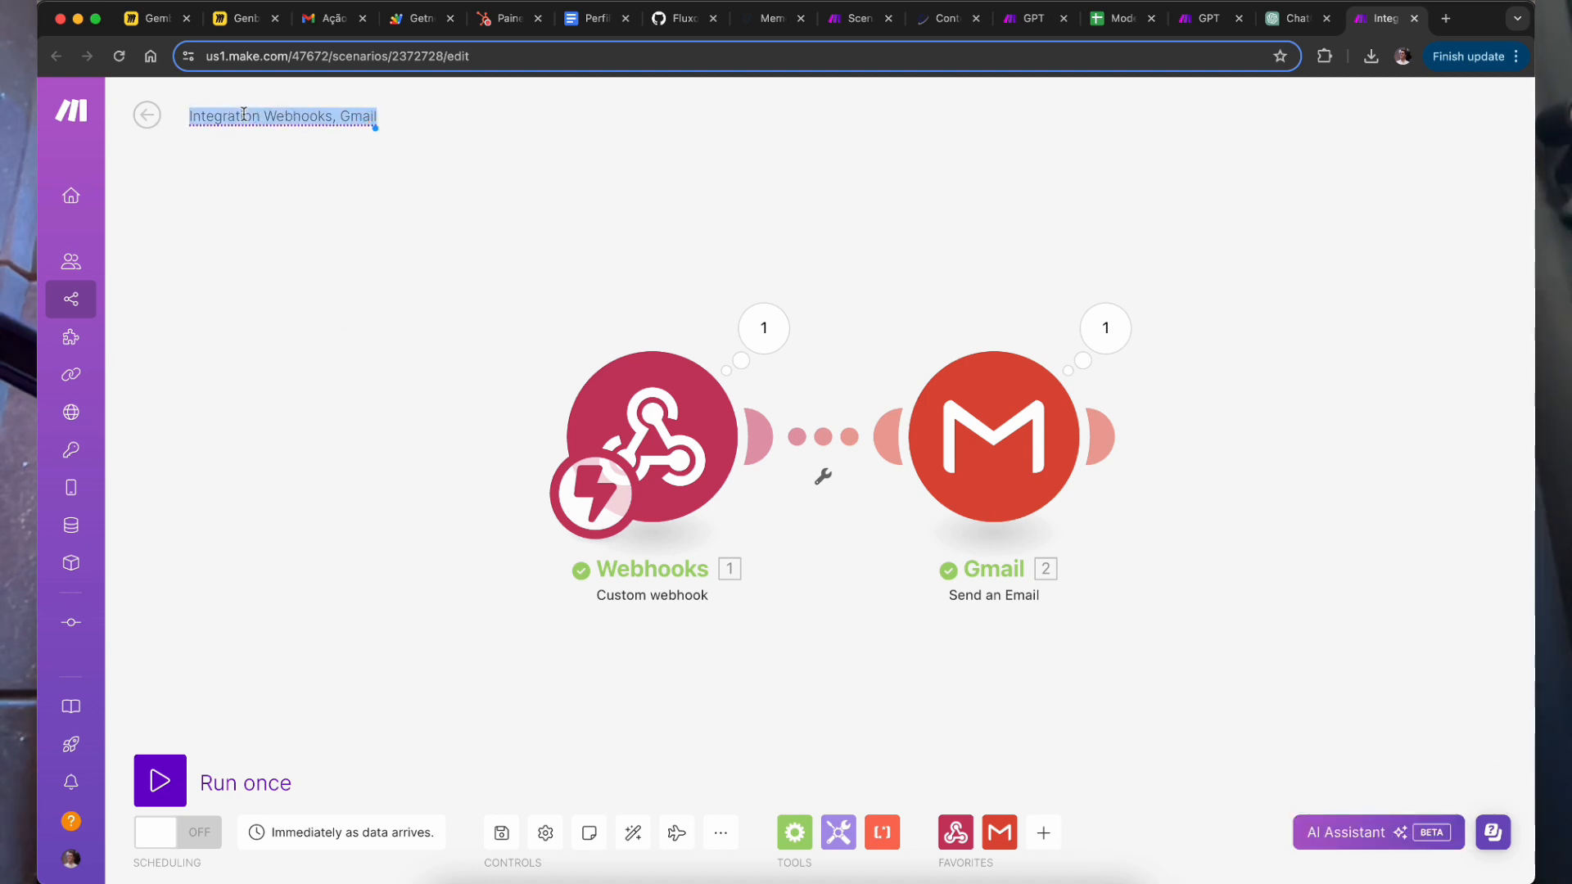
{"action": "type", "text": "Cesar"}
{"action": "key", "text": "super+a"}
{"action": "type", "text": "Ce"}
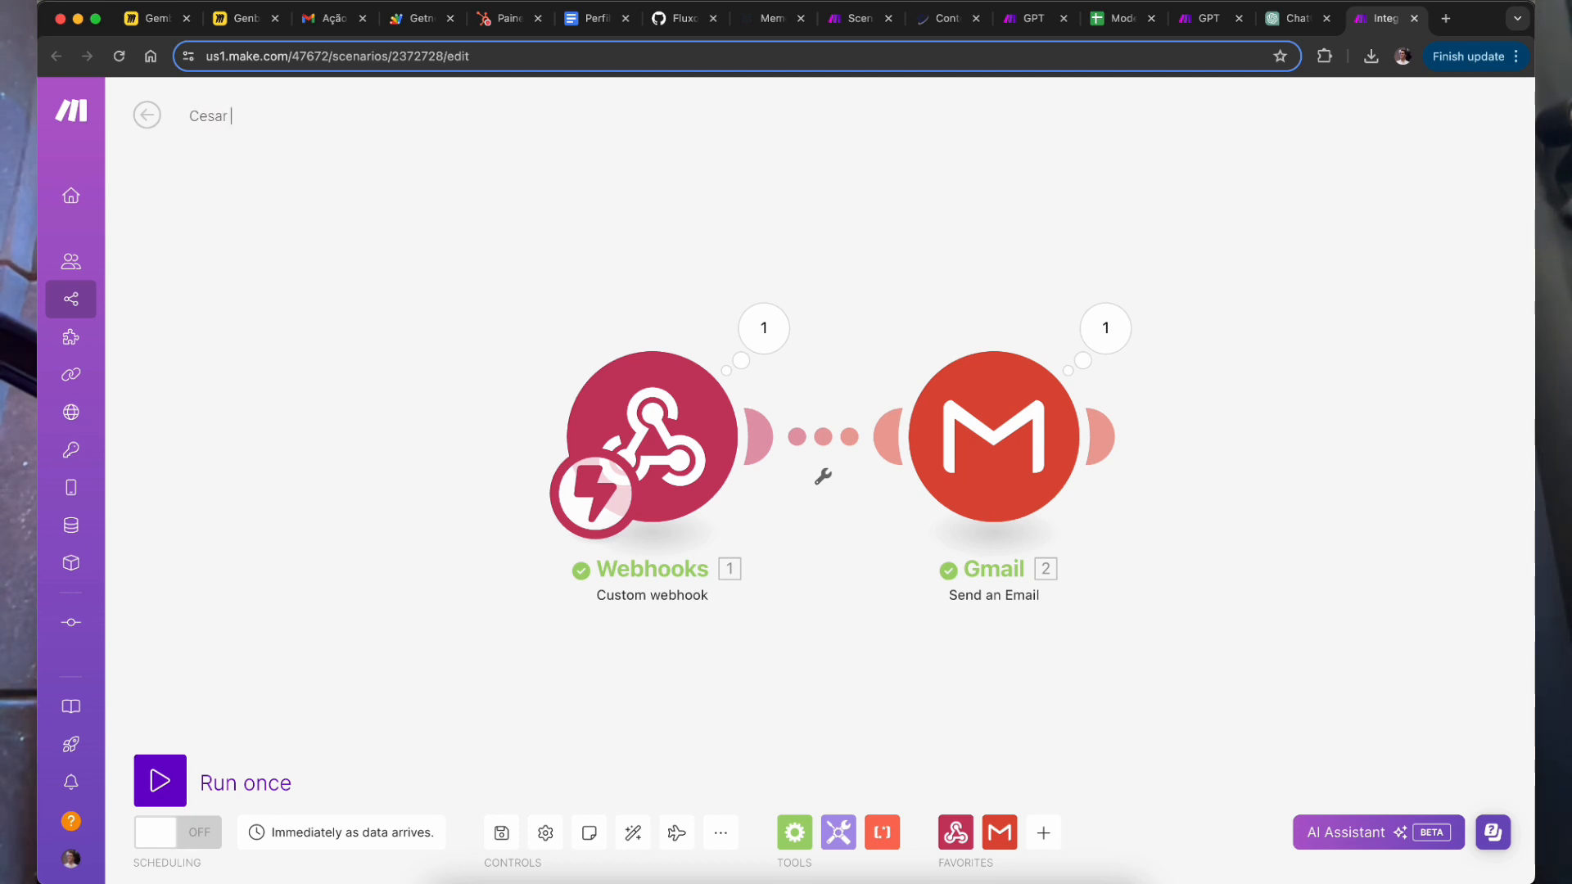
{"action": "type", "text": "sar - Assist"}
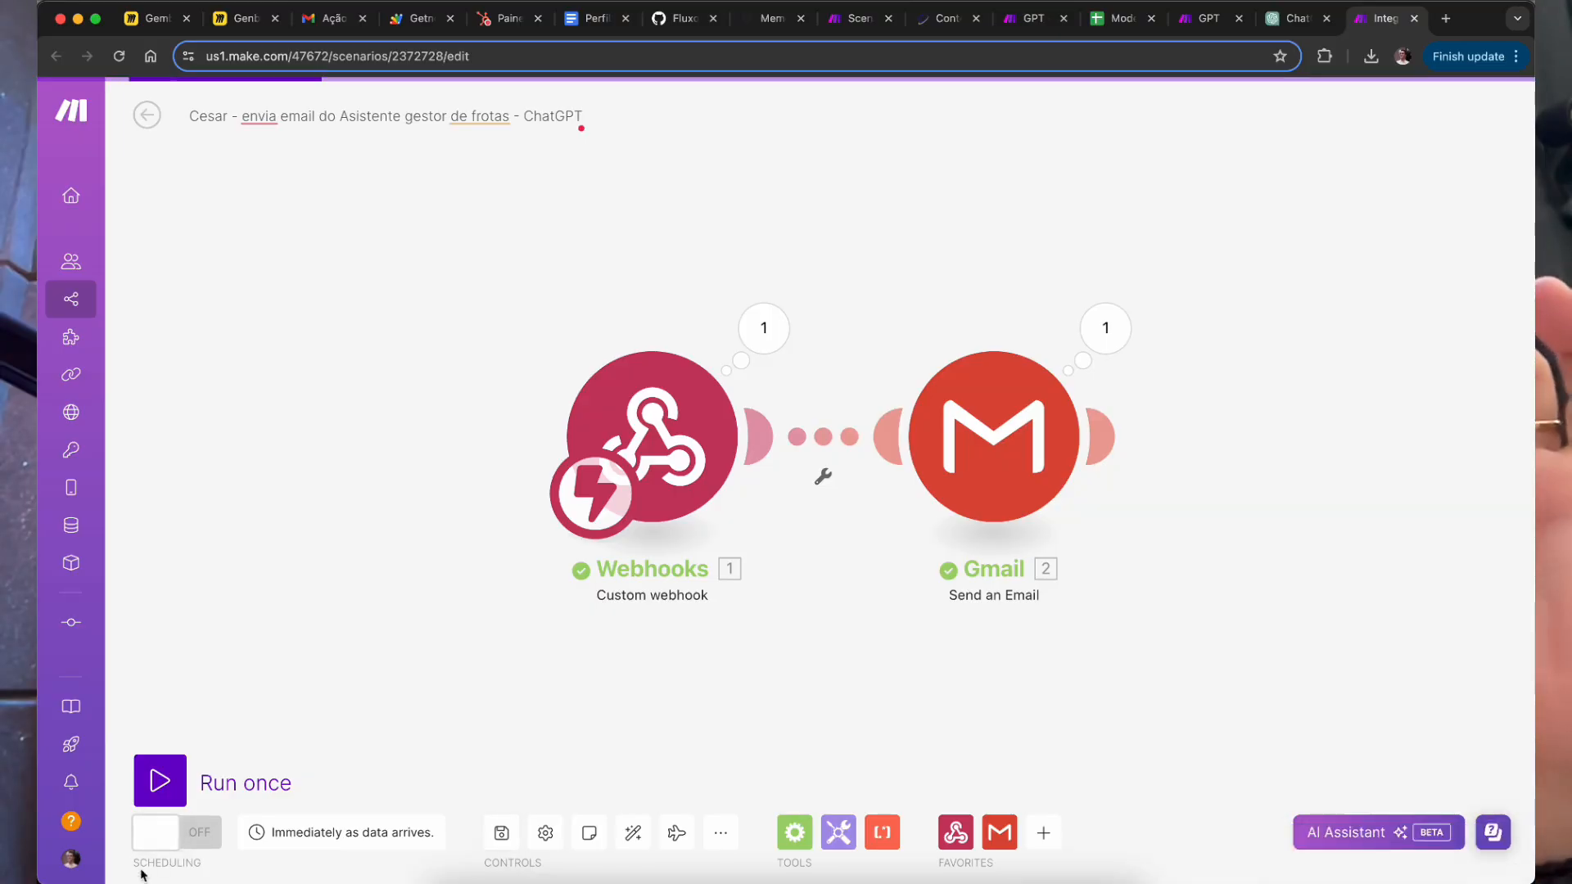
Step: Switch the scenario's scheduling on and return to the scenario overview
{"action": "left_click", "coordinate": [177, 832]}
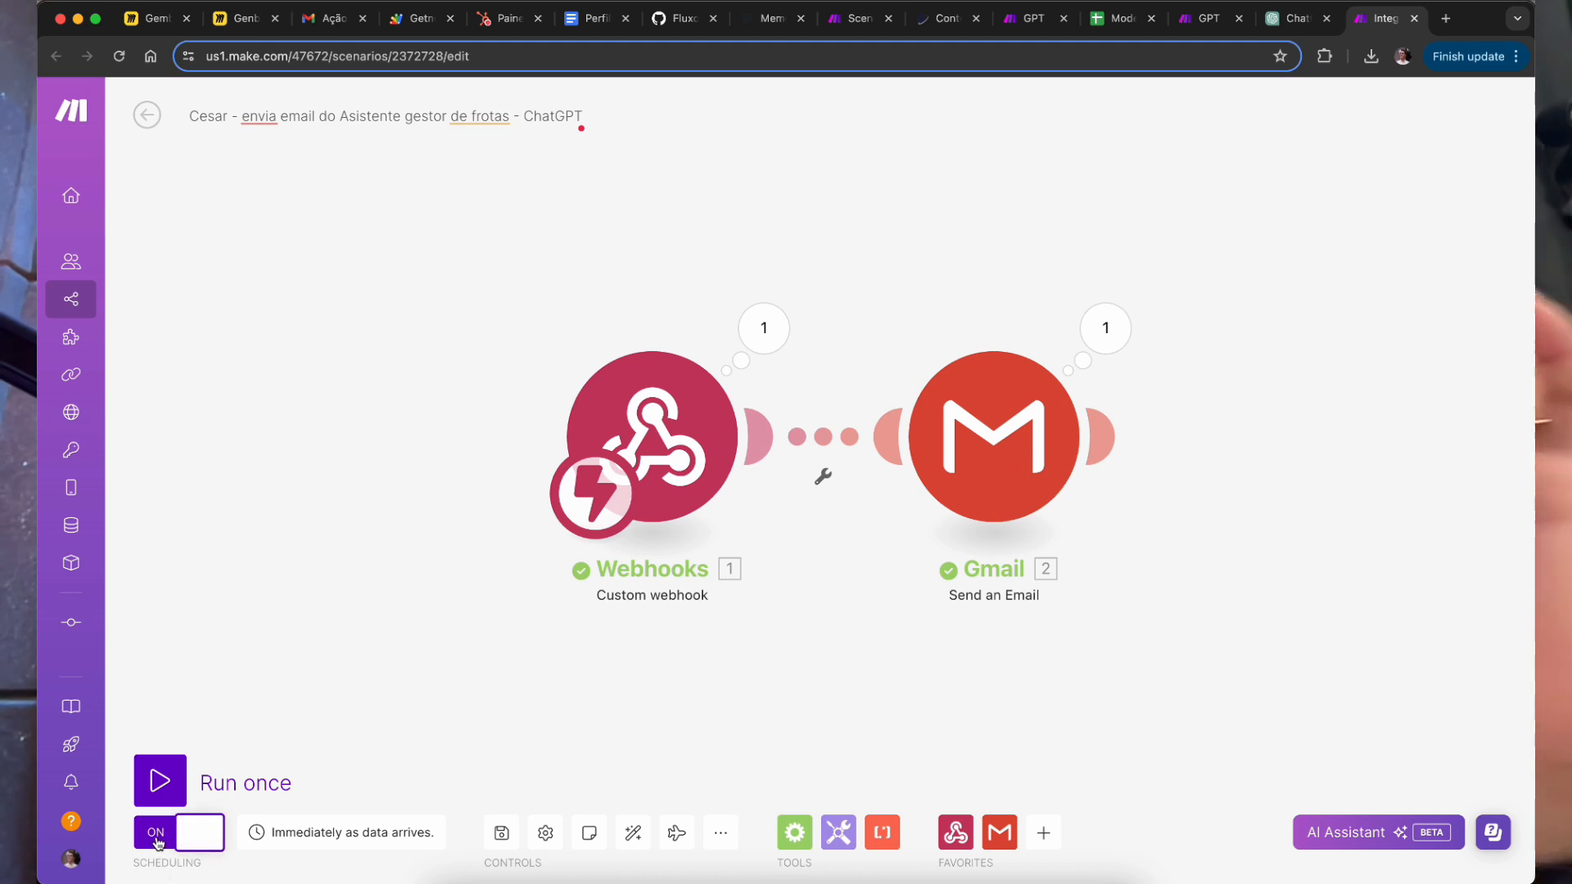
{"action": "left_click_drag", "start_coordinate": [332, 702], "coordinate": [323, 723]}
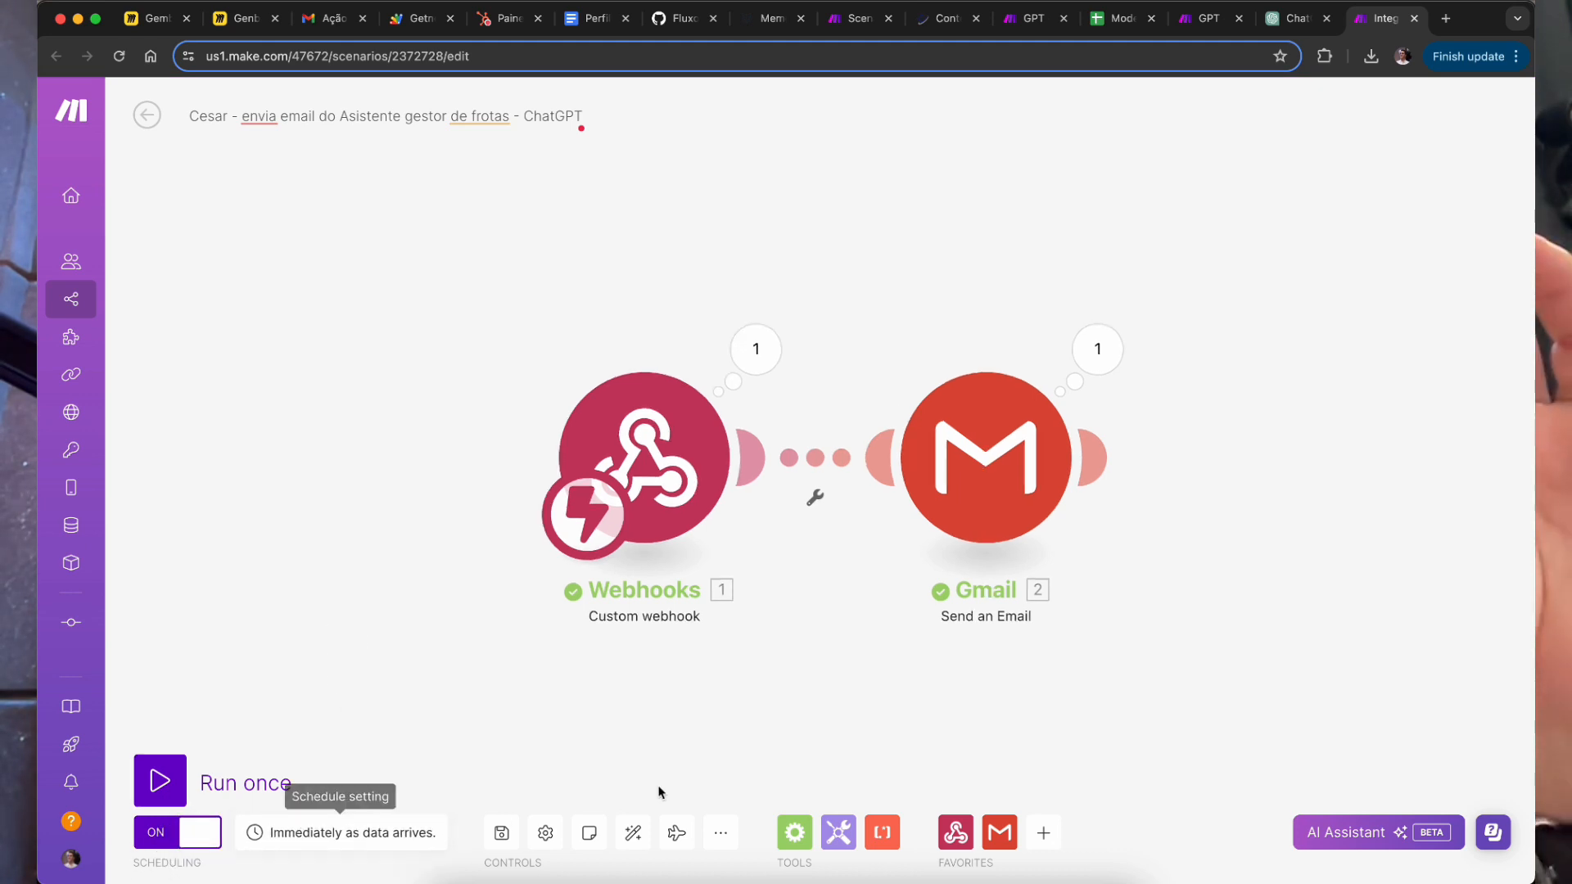
{"action": "left_click", "coordinate": [195, 844]}
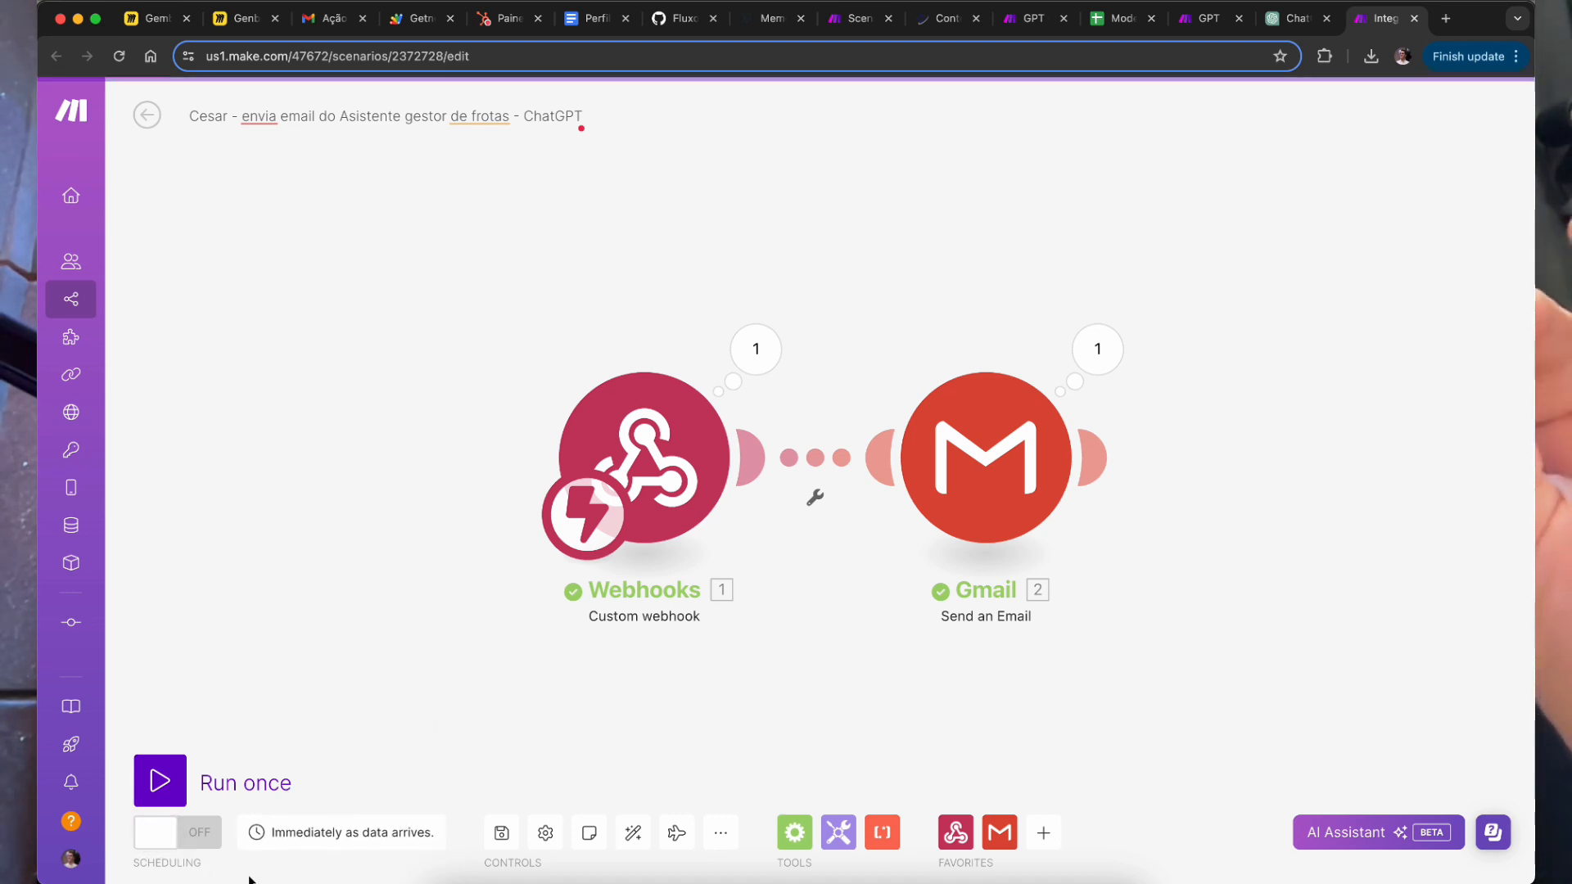
{"action": "left_click", "coordinate": [147, 114]}
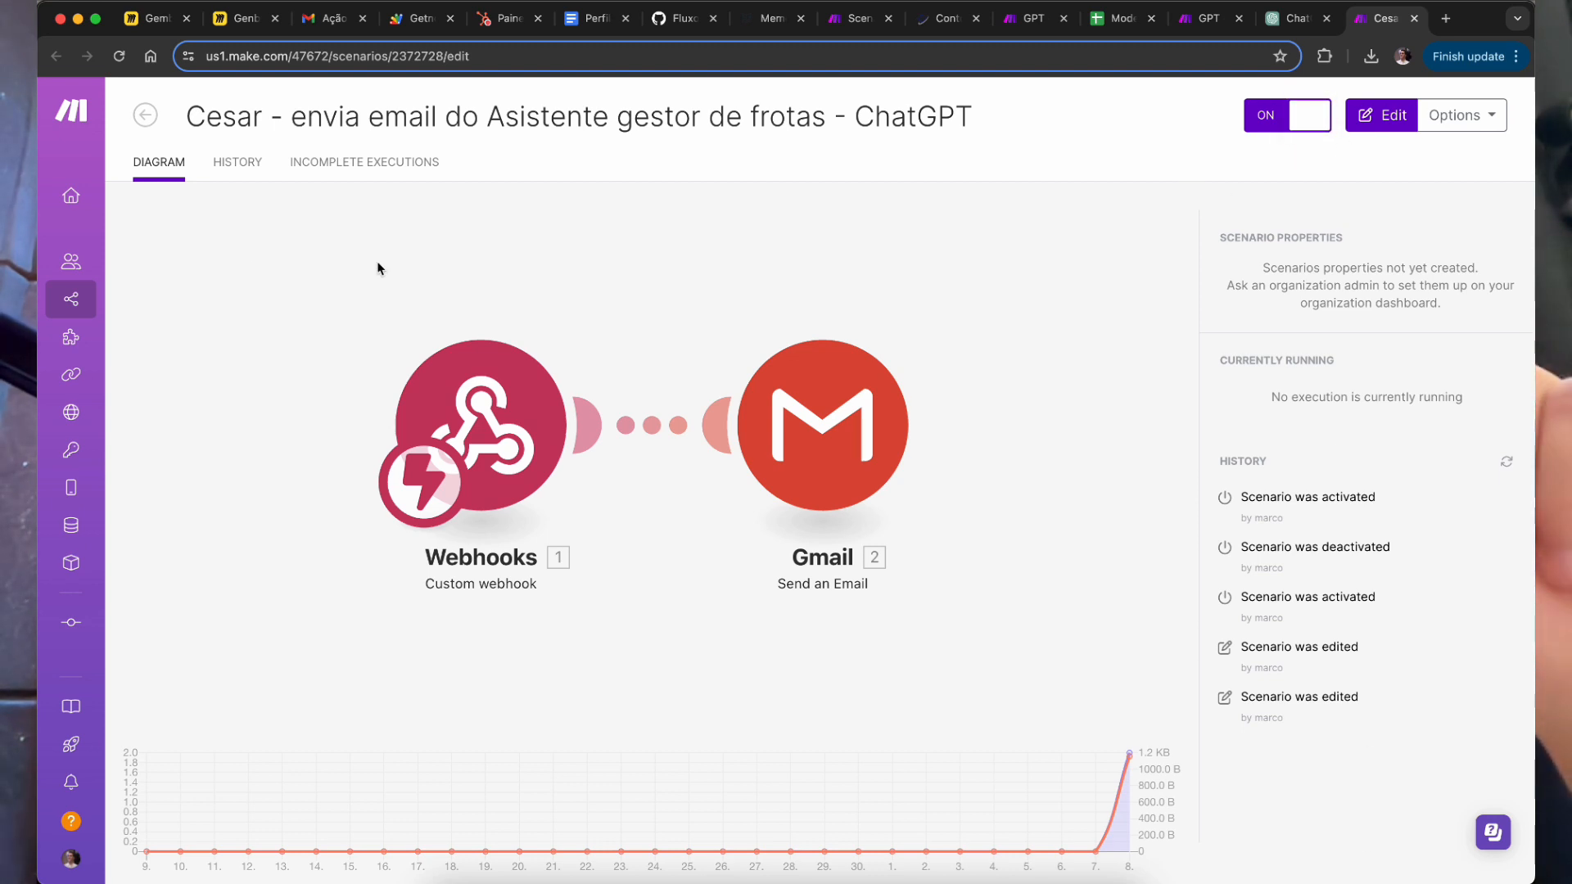
Step: Check the scenario's run history for the successful run, then filter the scenario list by 'cesar'
{"action": "left_click", "coordinate": [232, 163]}
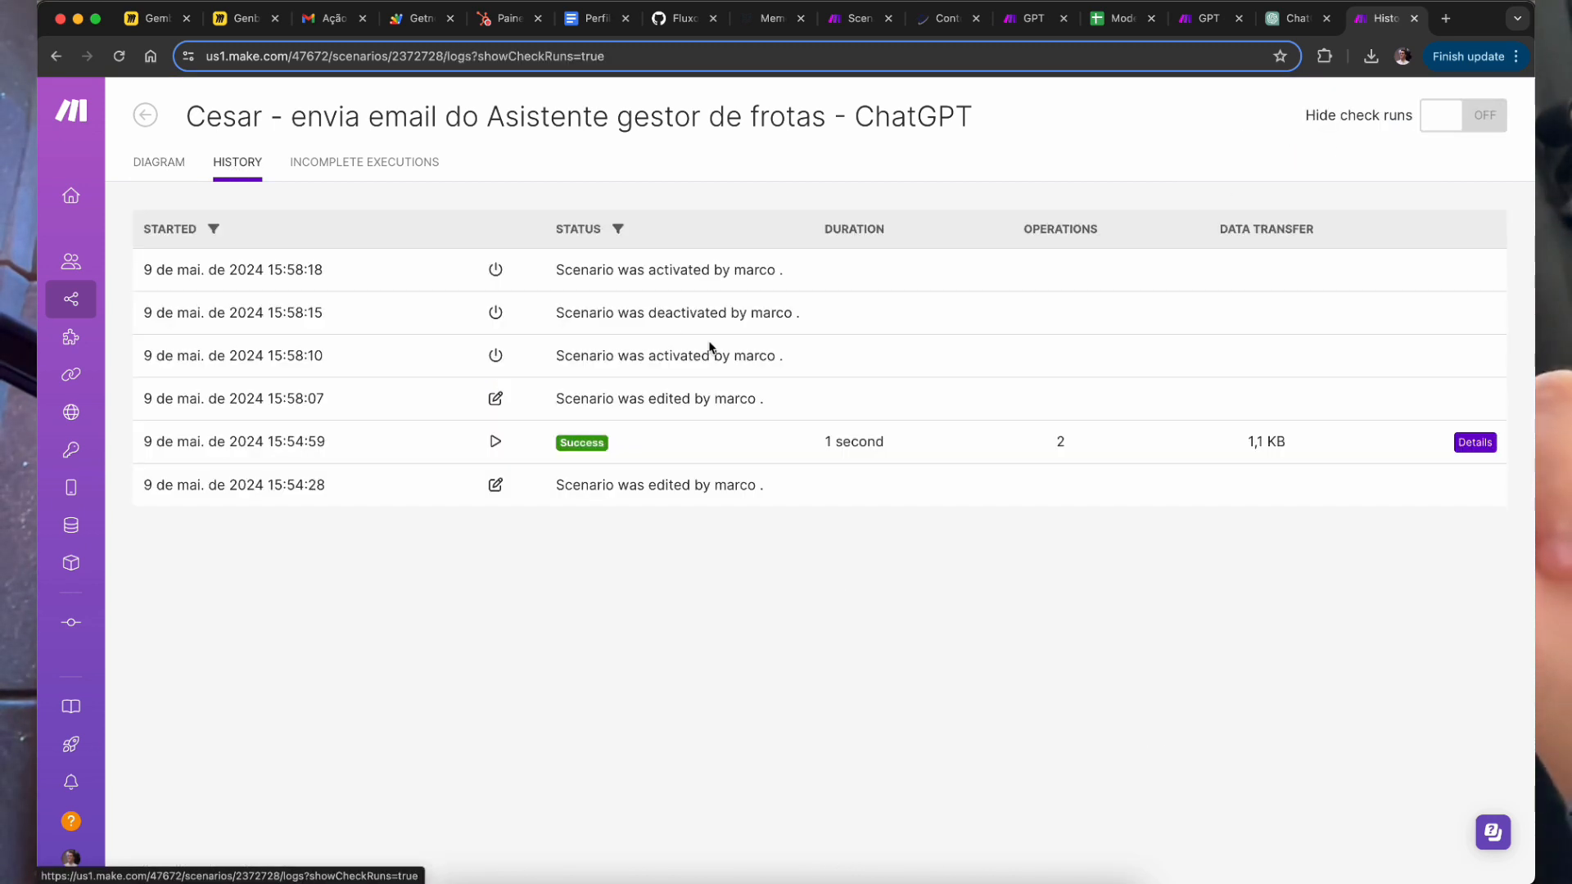
{"action": "left_click", "coordinate": [745, 660]}
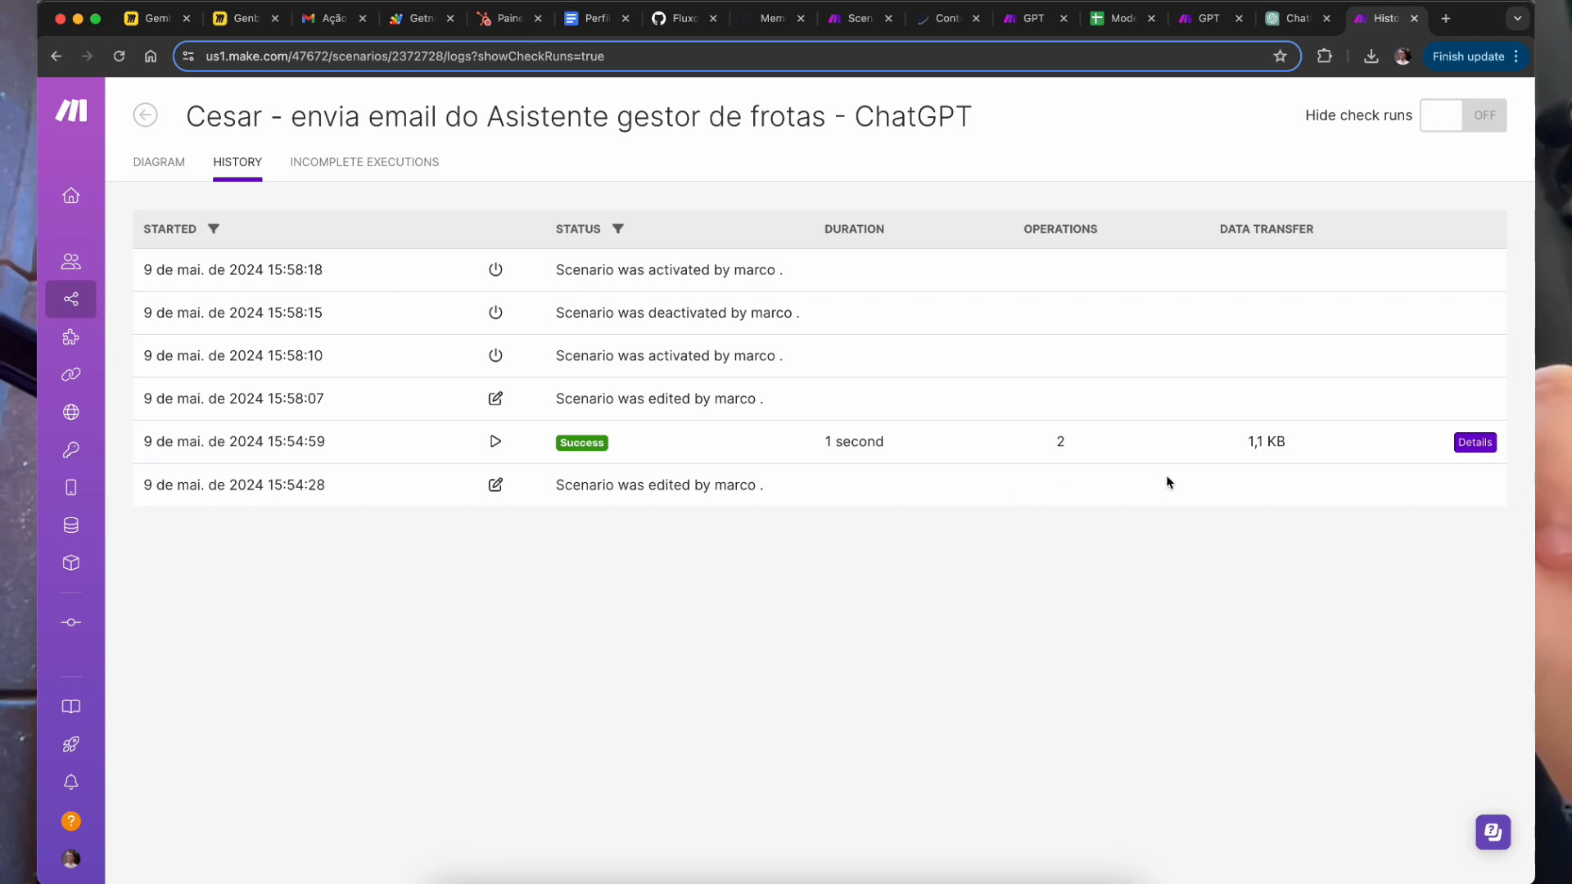
{"action": "left_click_drag", "start_coordinate": [656, 443], "coordinate": [227, 434]}
{"action": "left_click", "coordinate": [843, 654]}
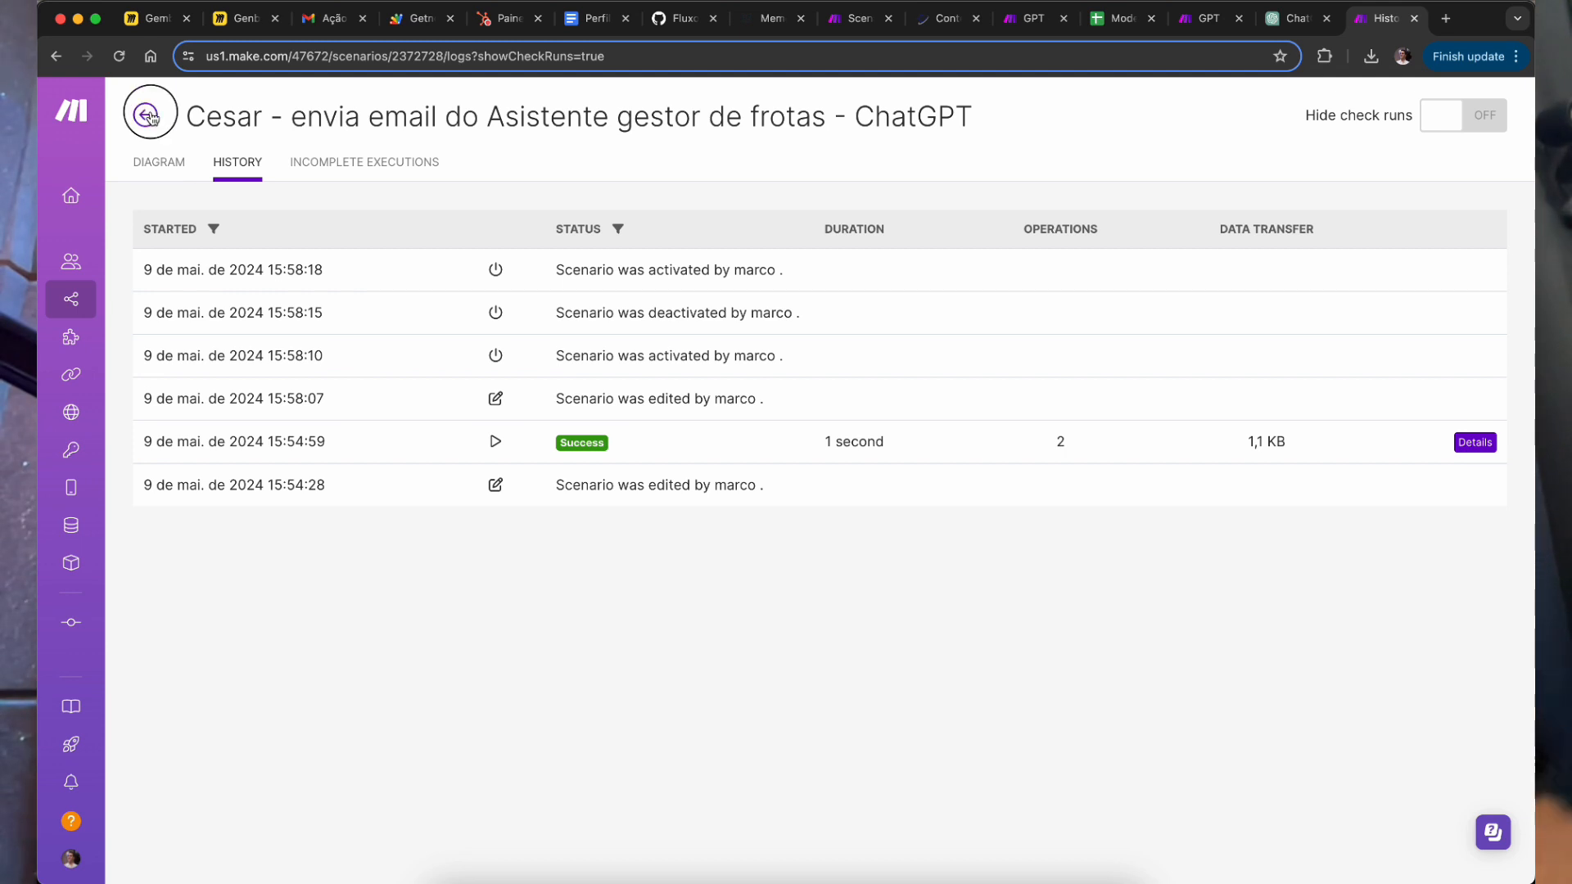
{"action": "left_click", "coordinate": [150, 117]}
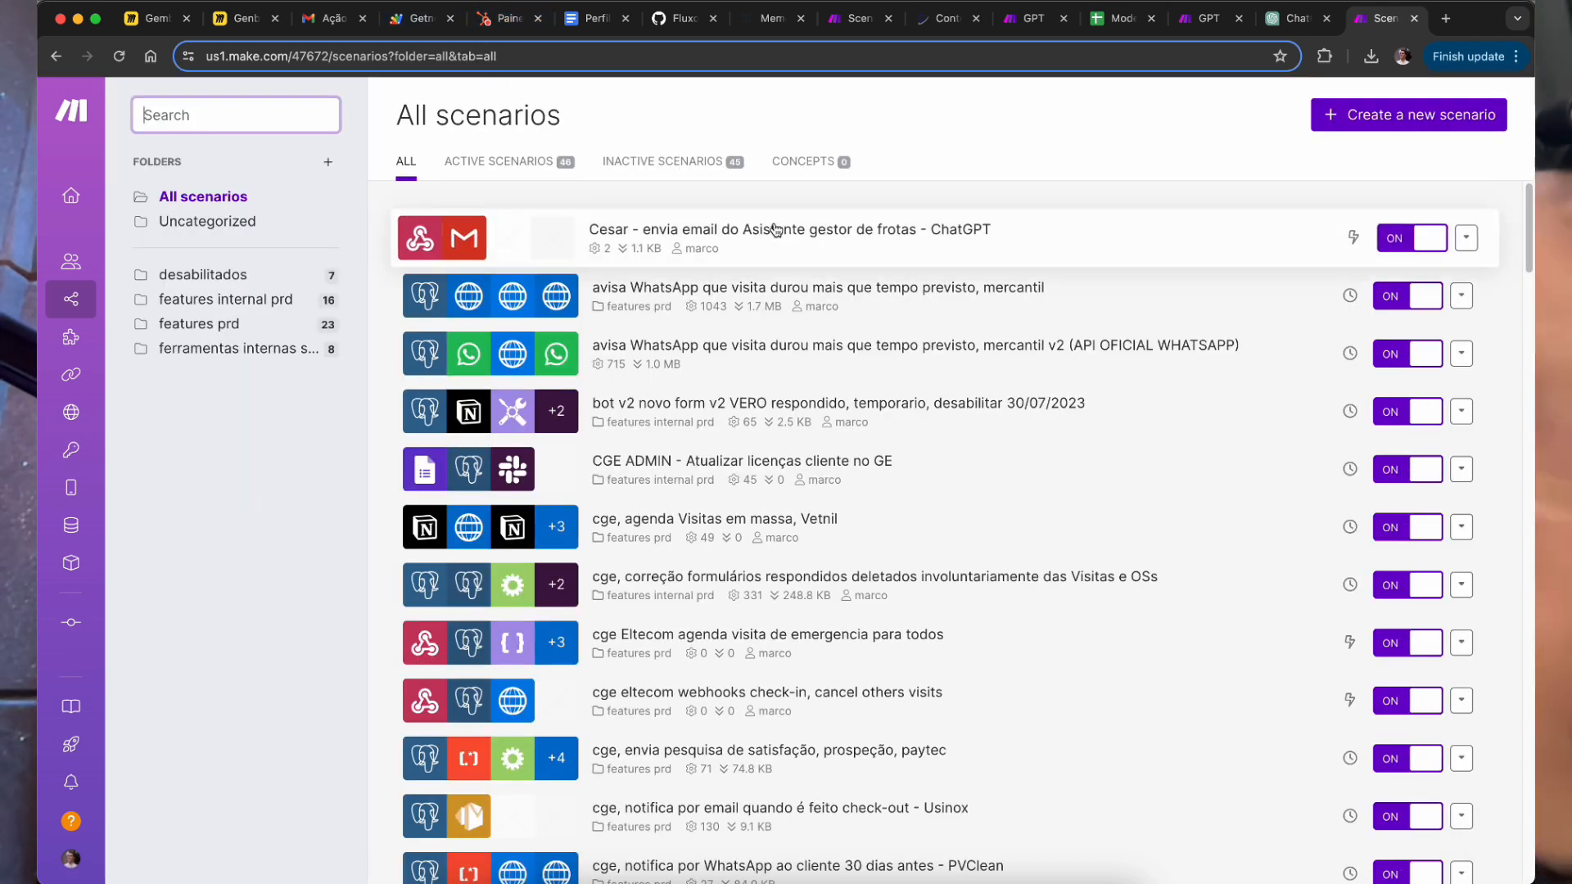
{"action": "type", "text": "cesar"}
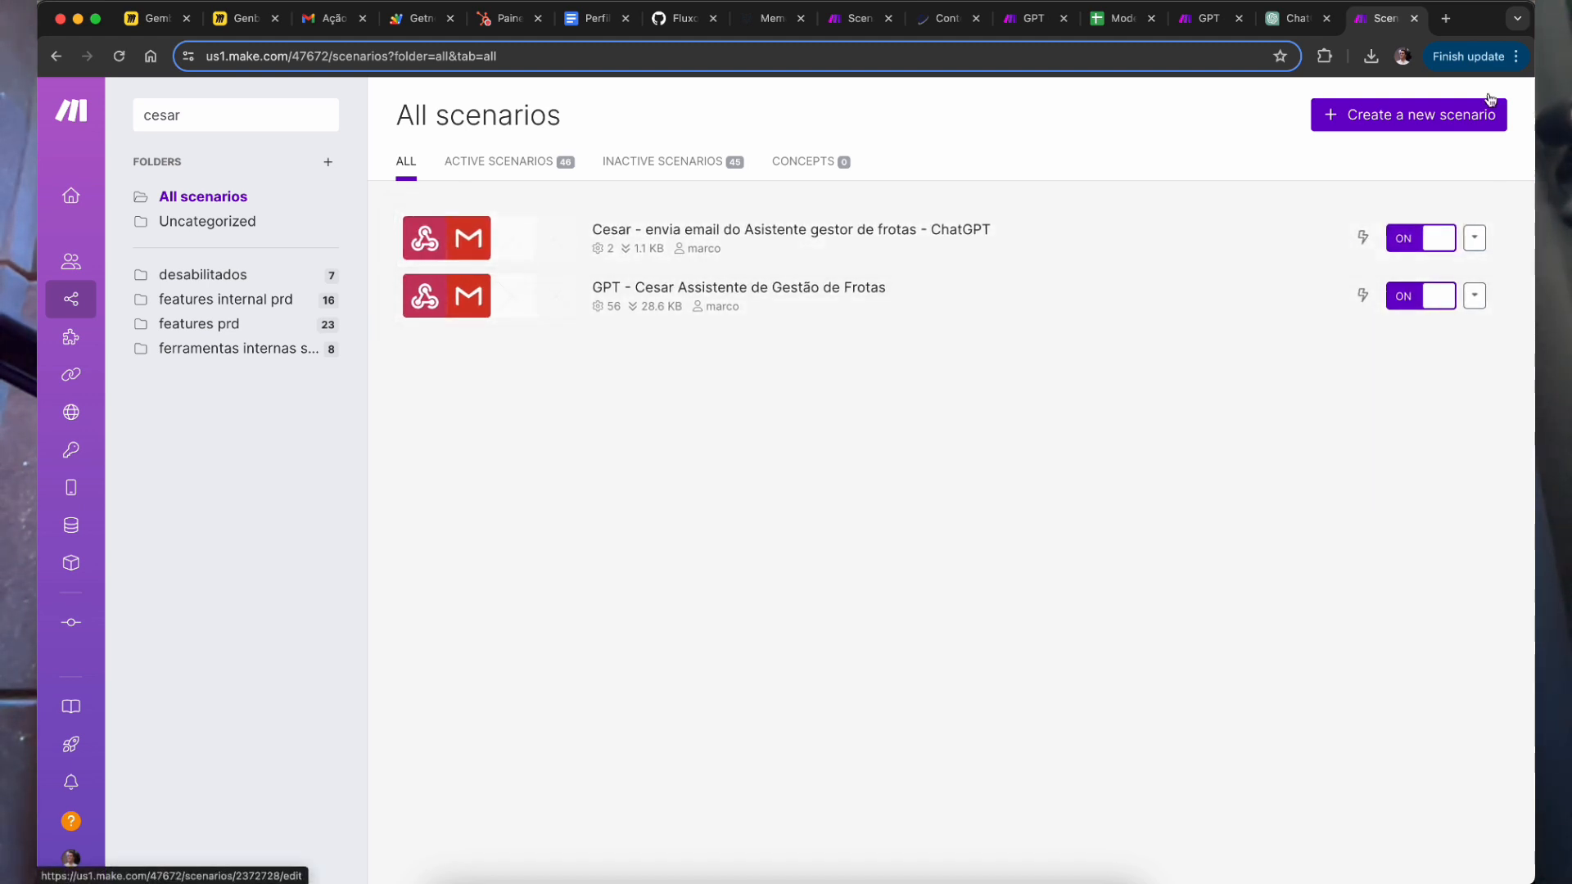
Step: Return to the ChatGPT fleet chat and review its latest reply on overdue exams
{"action": "left_click", "coordinate": [1300, 18]}
{"action": "left_click_drag", "start_coordinate": [943, 231], "coordinate": [949, 257]}
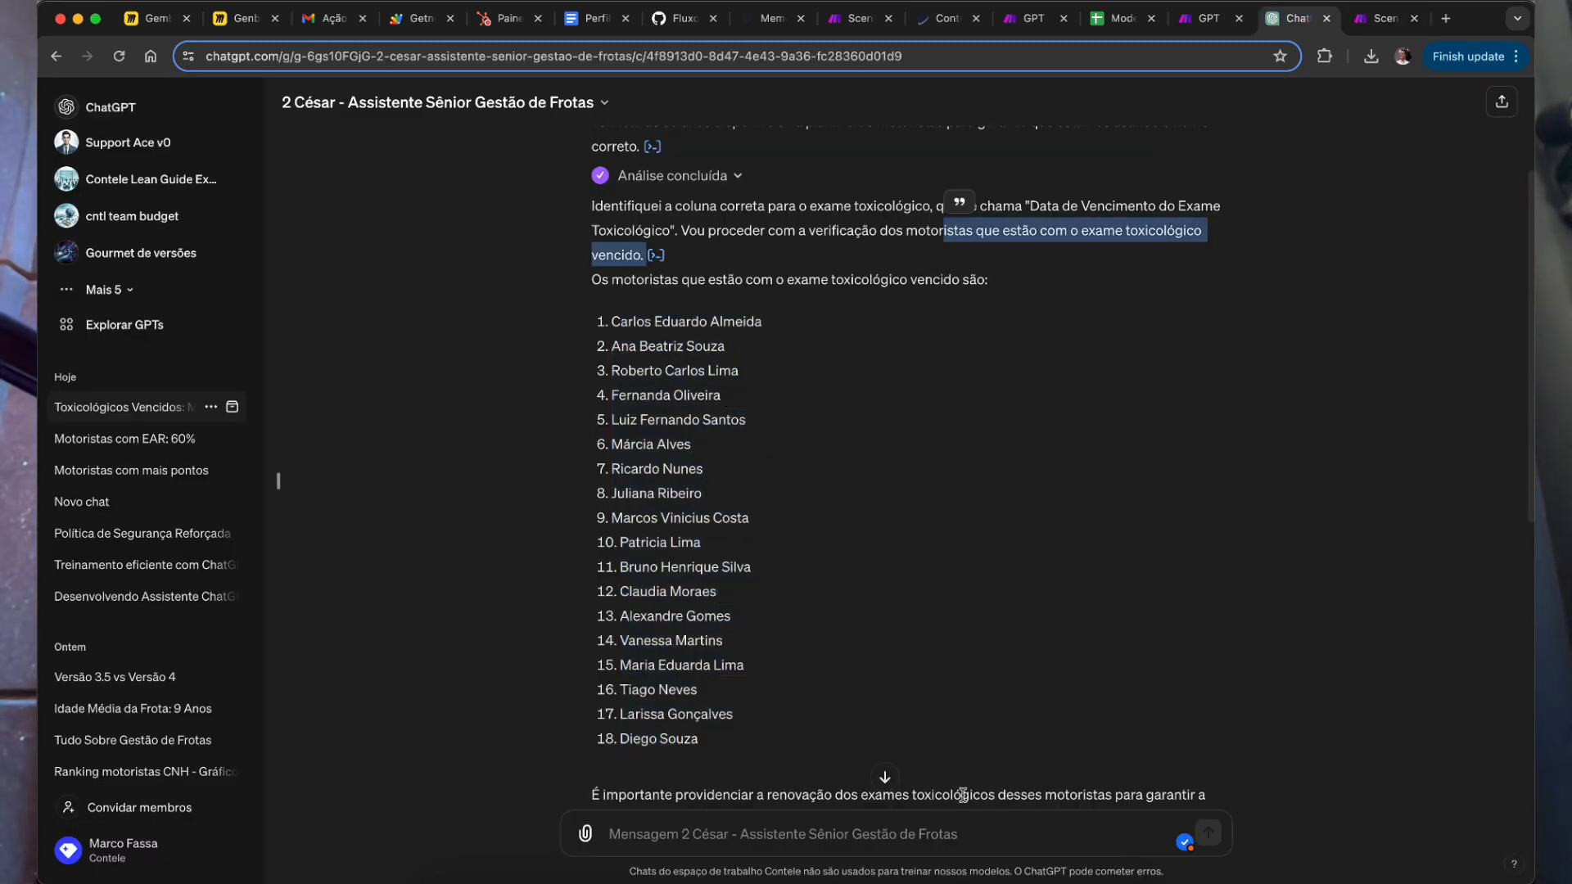
{"action": "left_click", "coordinate": [886, 775]}
{"action": "left_click", "coordinate": [1385, 19]}
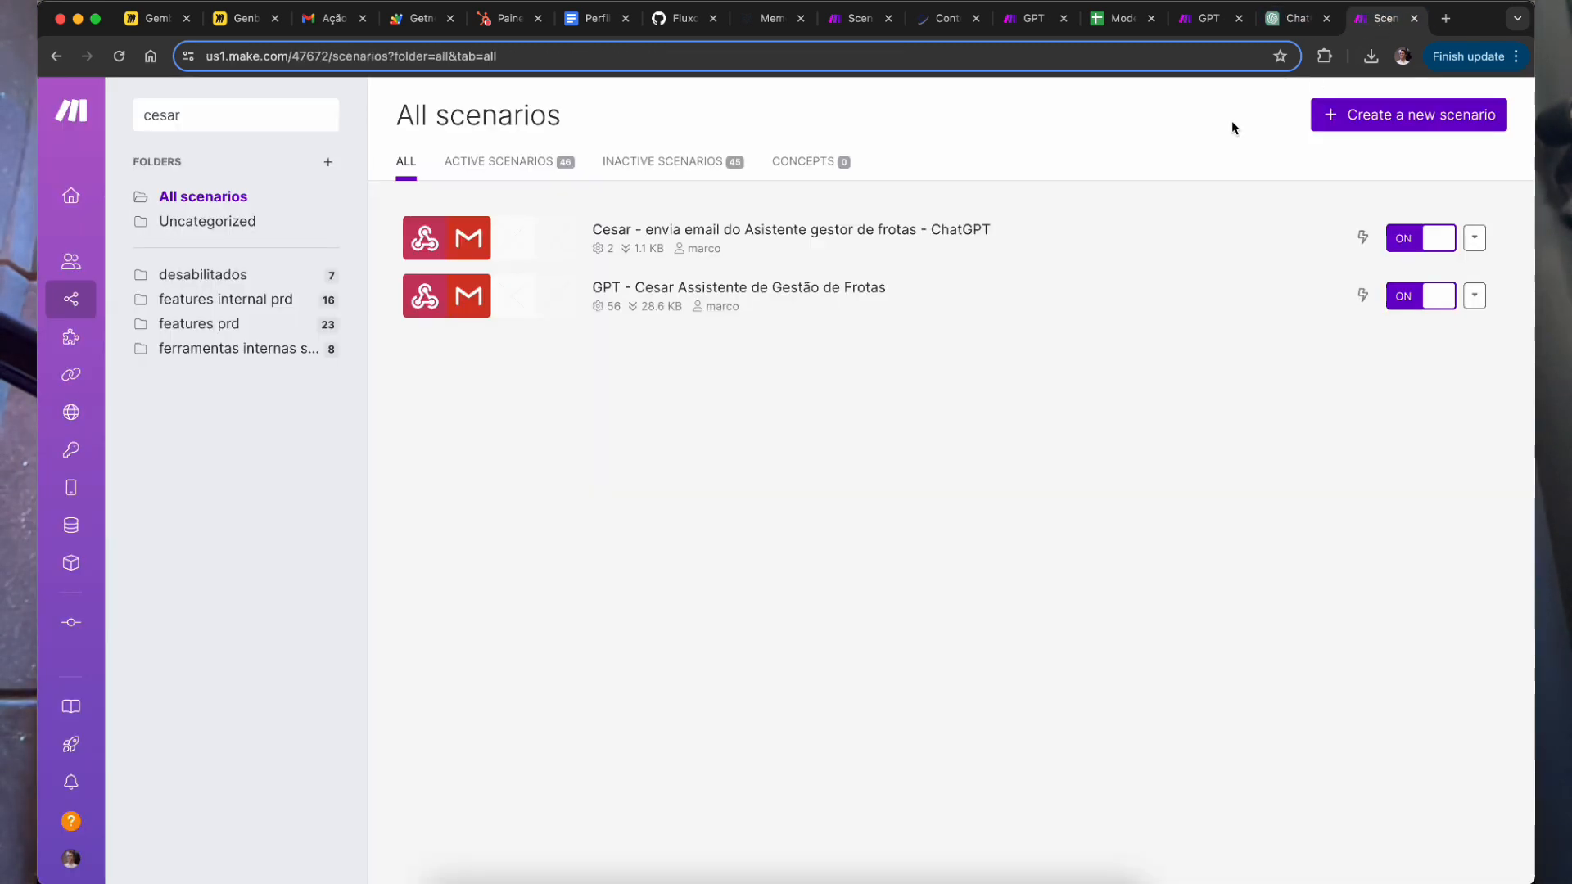
{"action": "left_click", "coordinate": [1297, 21]}
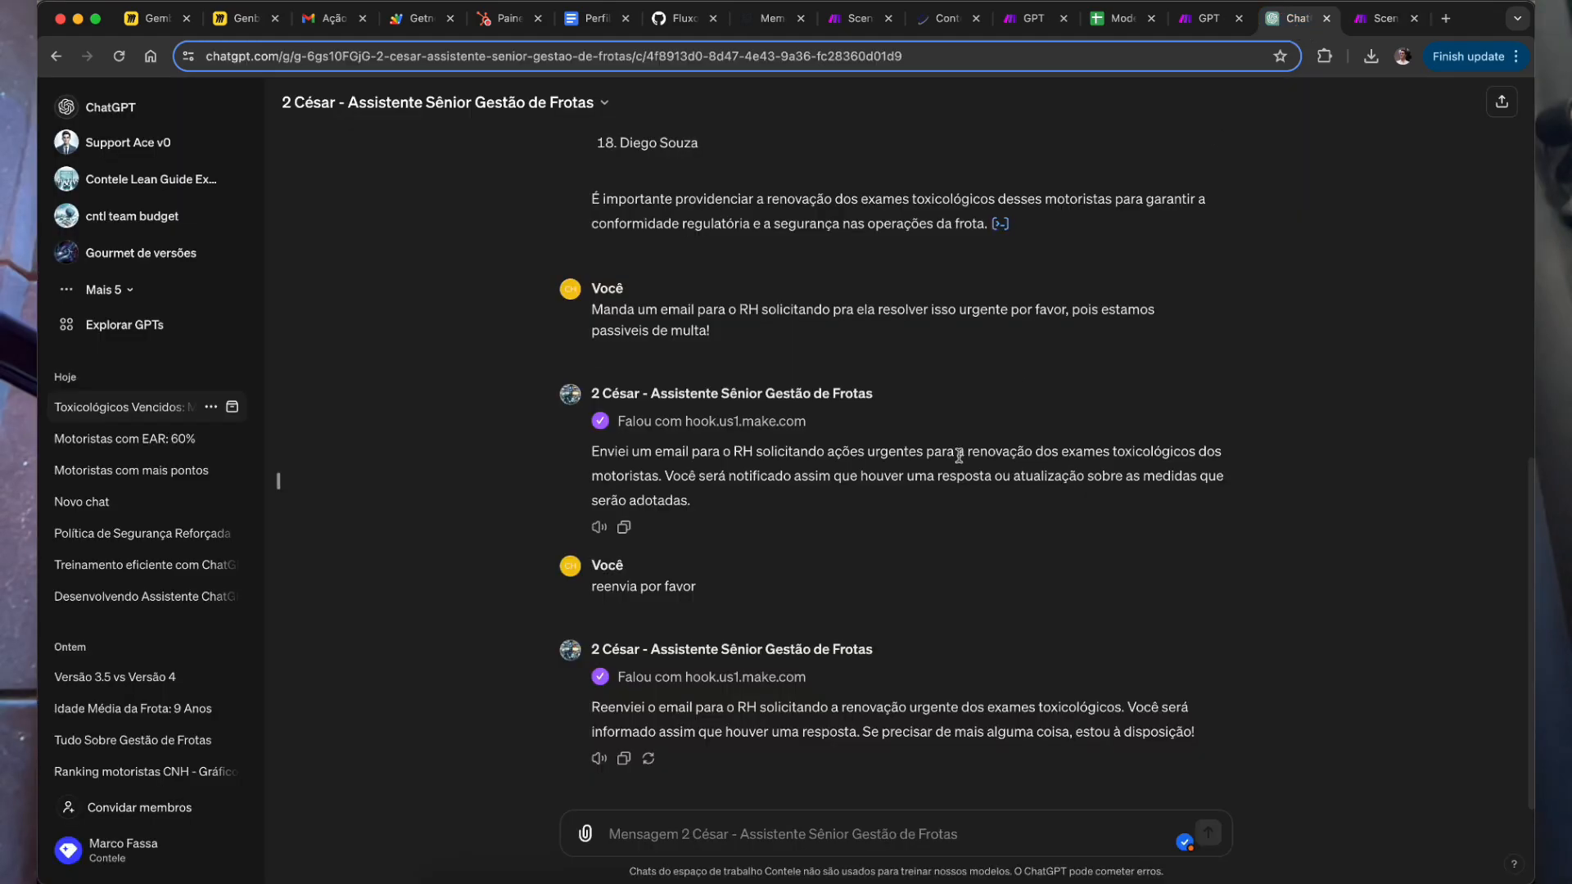